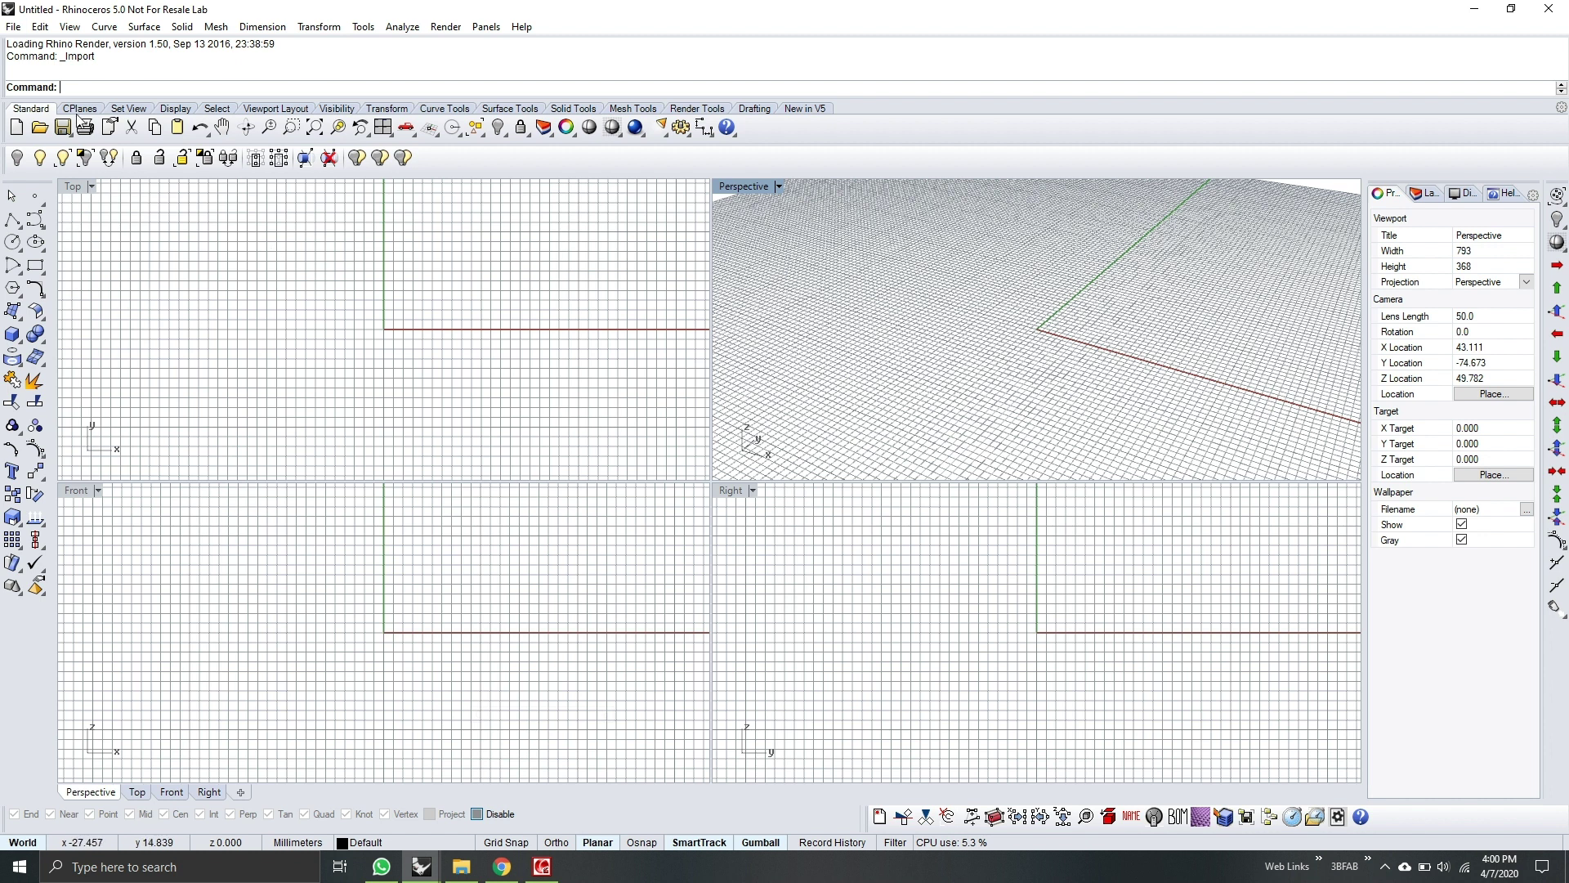
Step: Import the Casting Ways file from the Desktop into the empty document
click(13, 27)
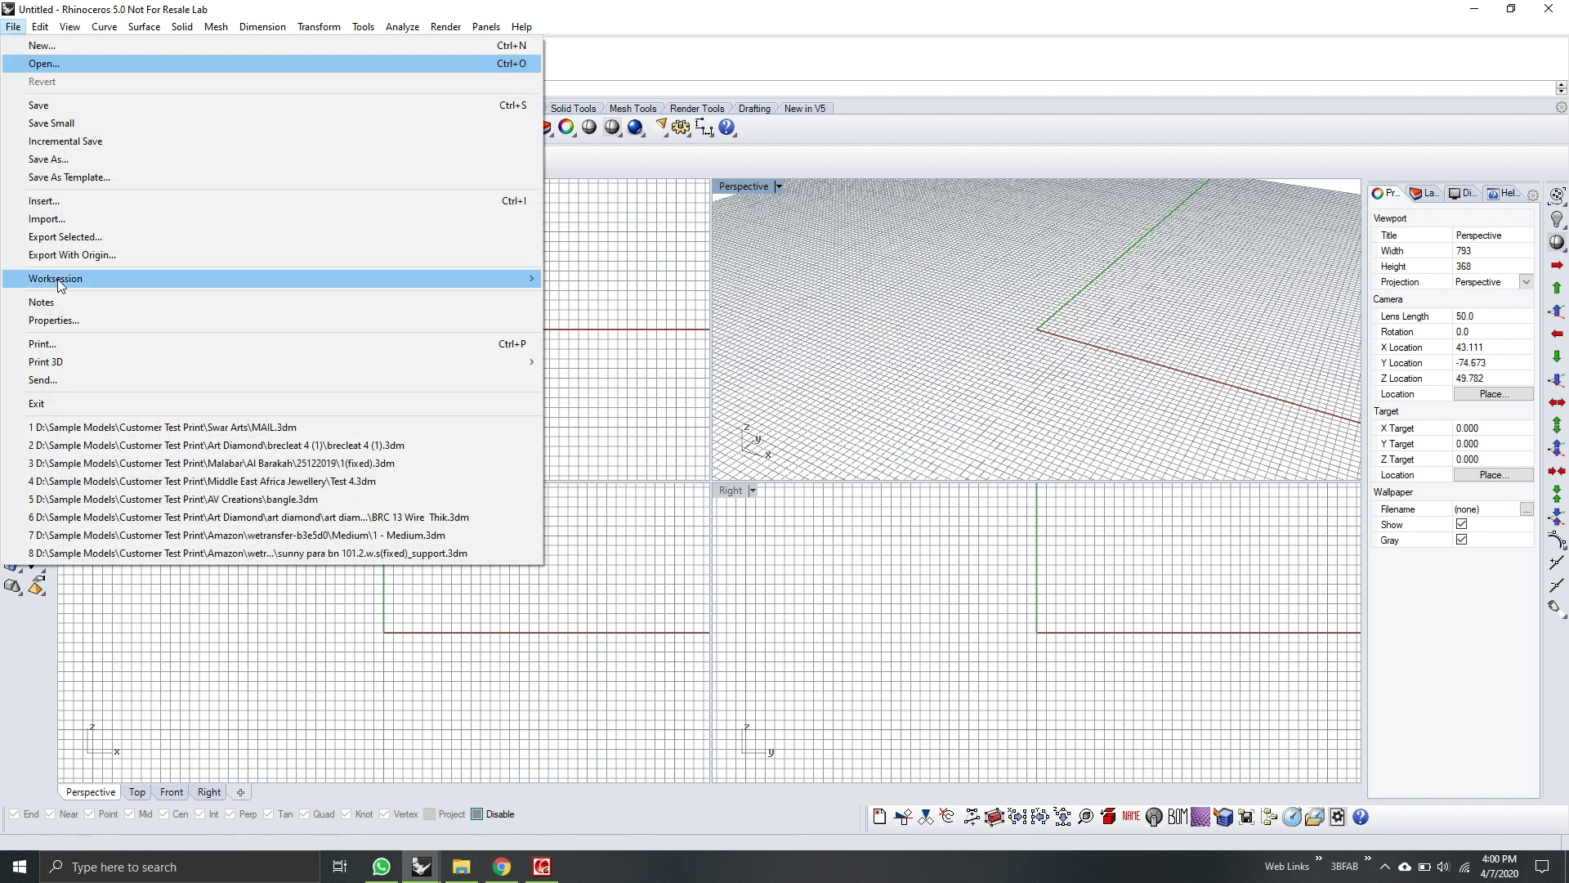
click(65, 227)
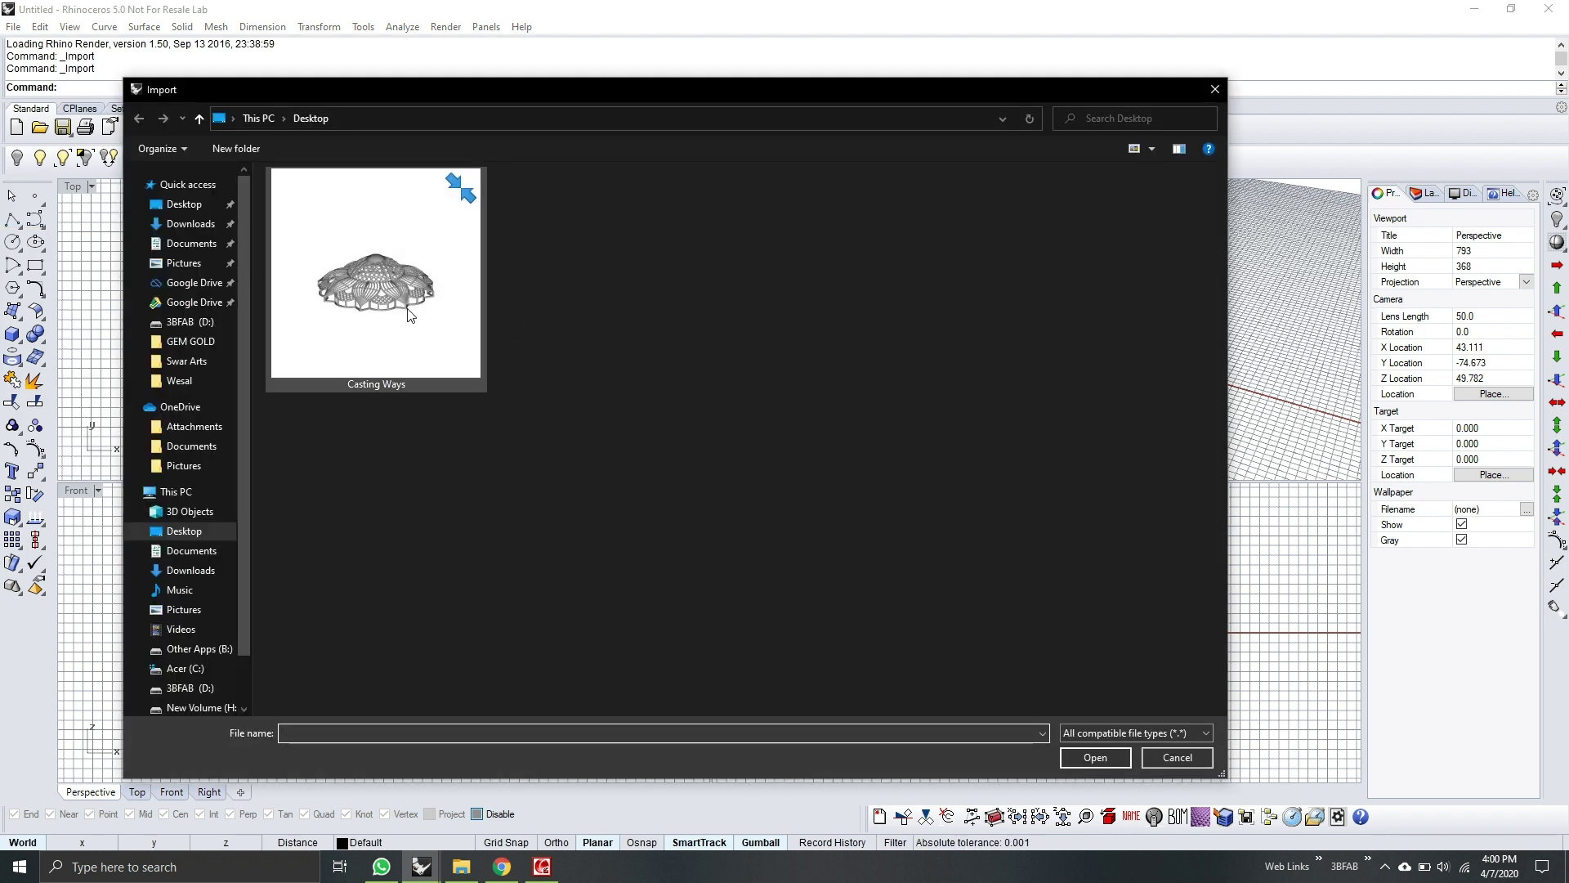
click(411, 315)
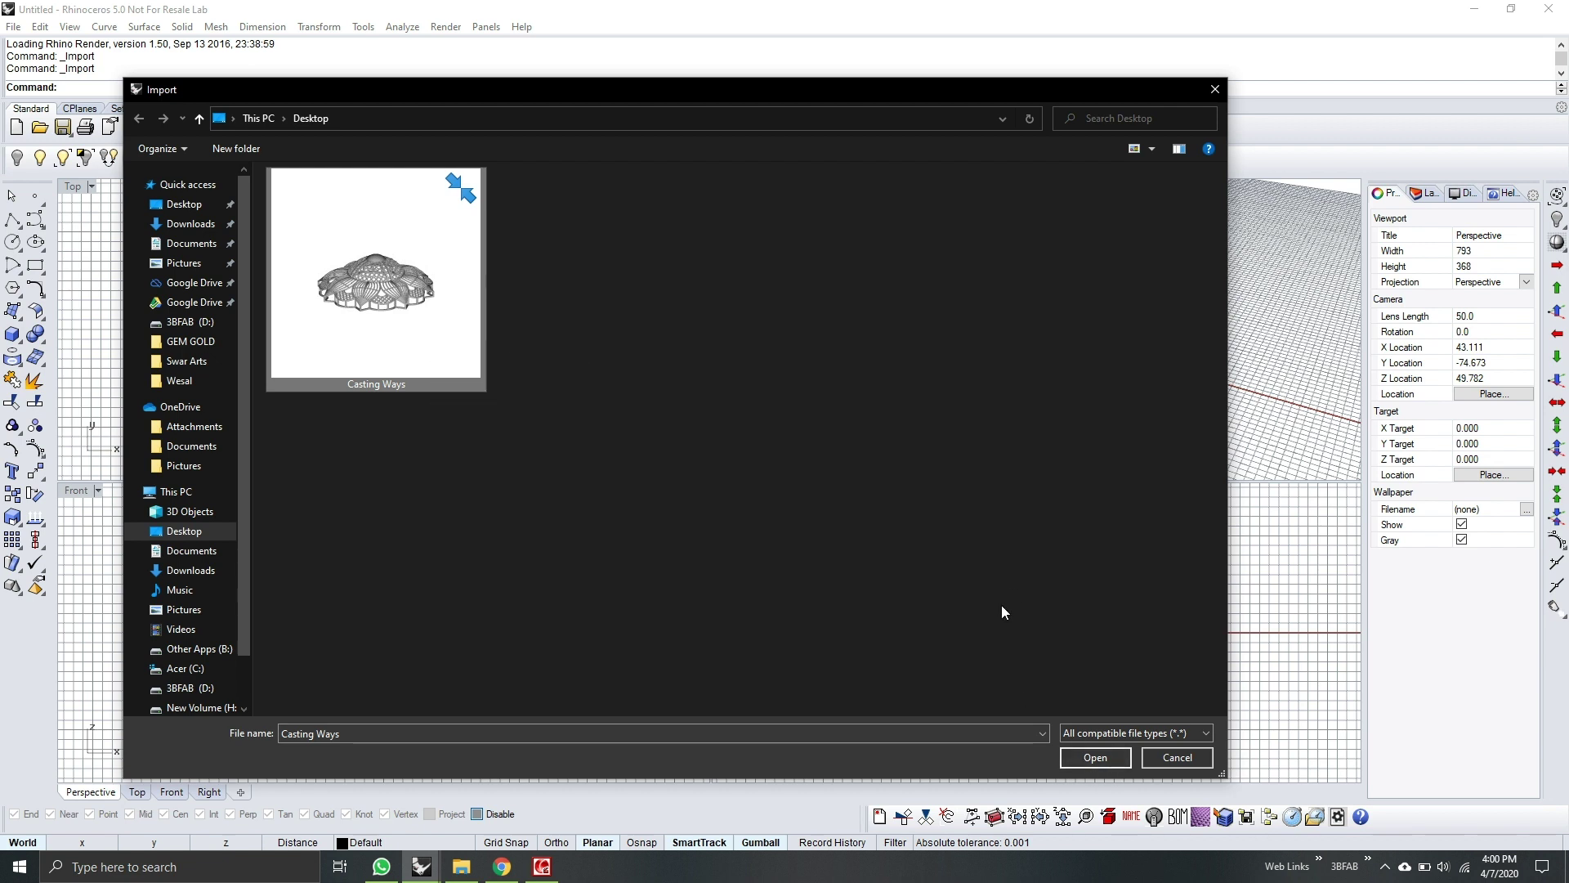
click(1092, 758)
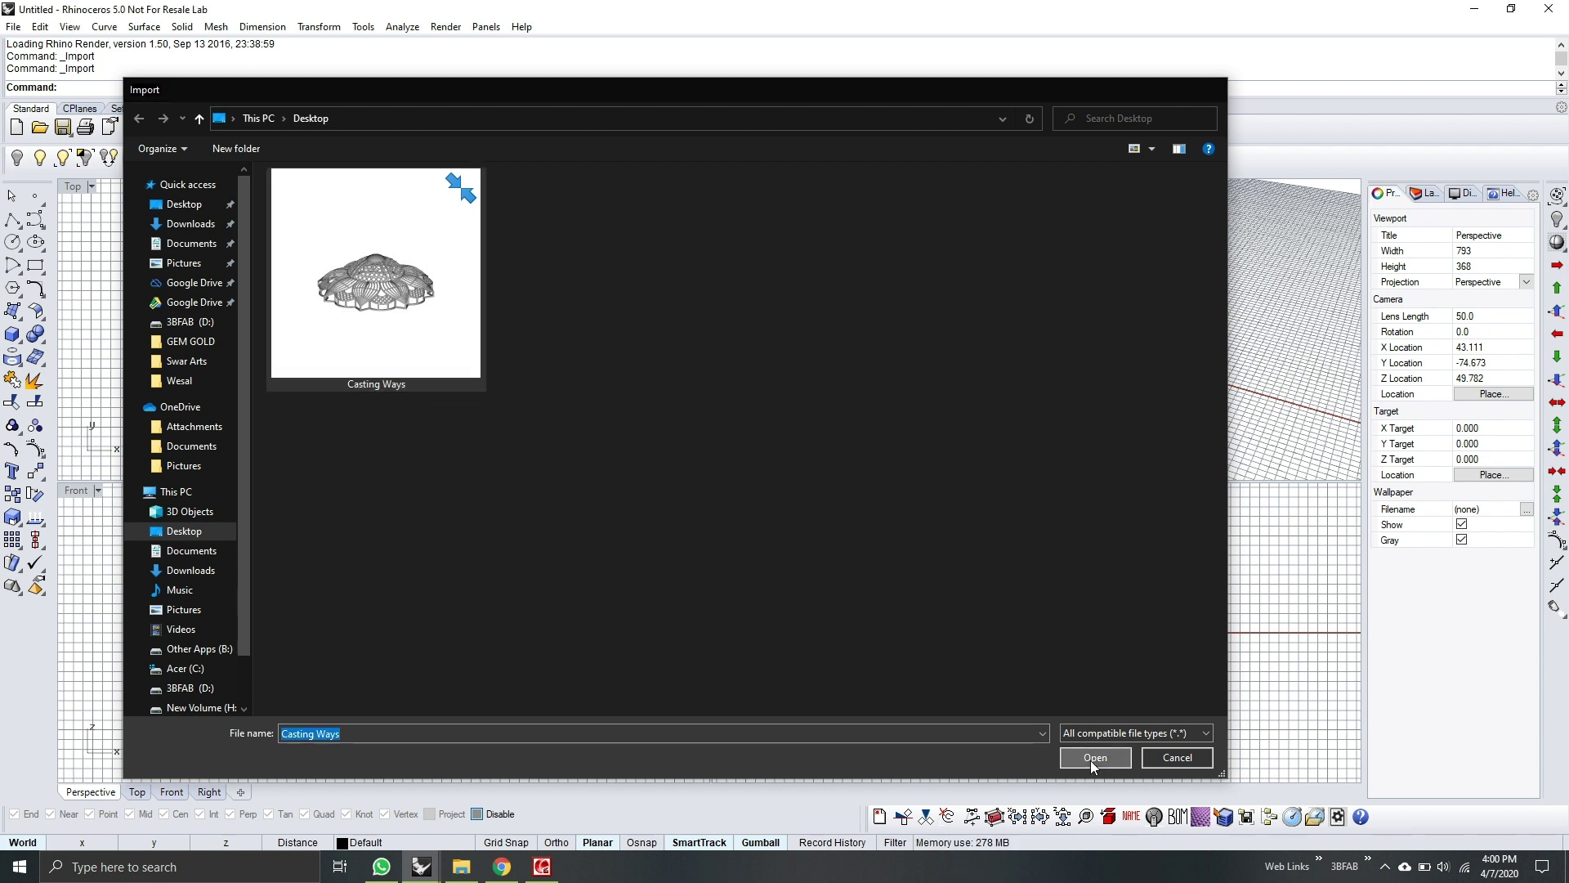
click(1132, 373)
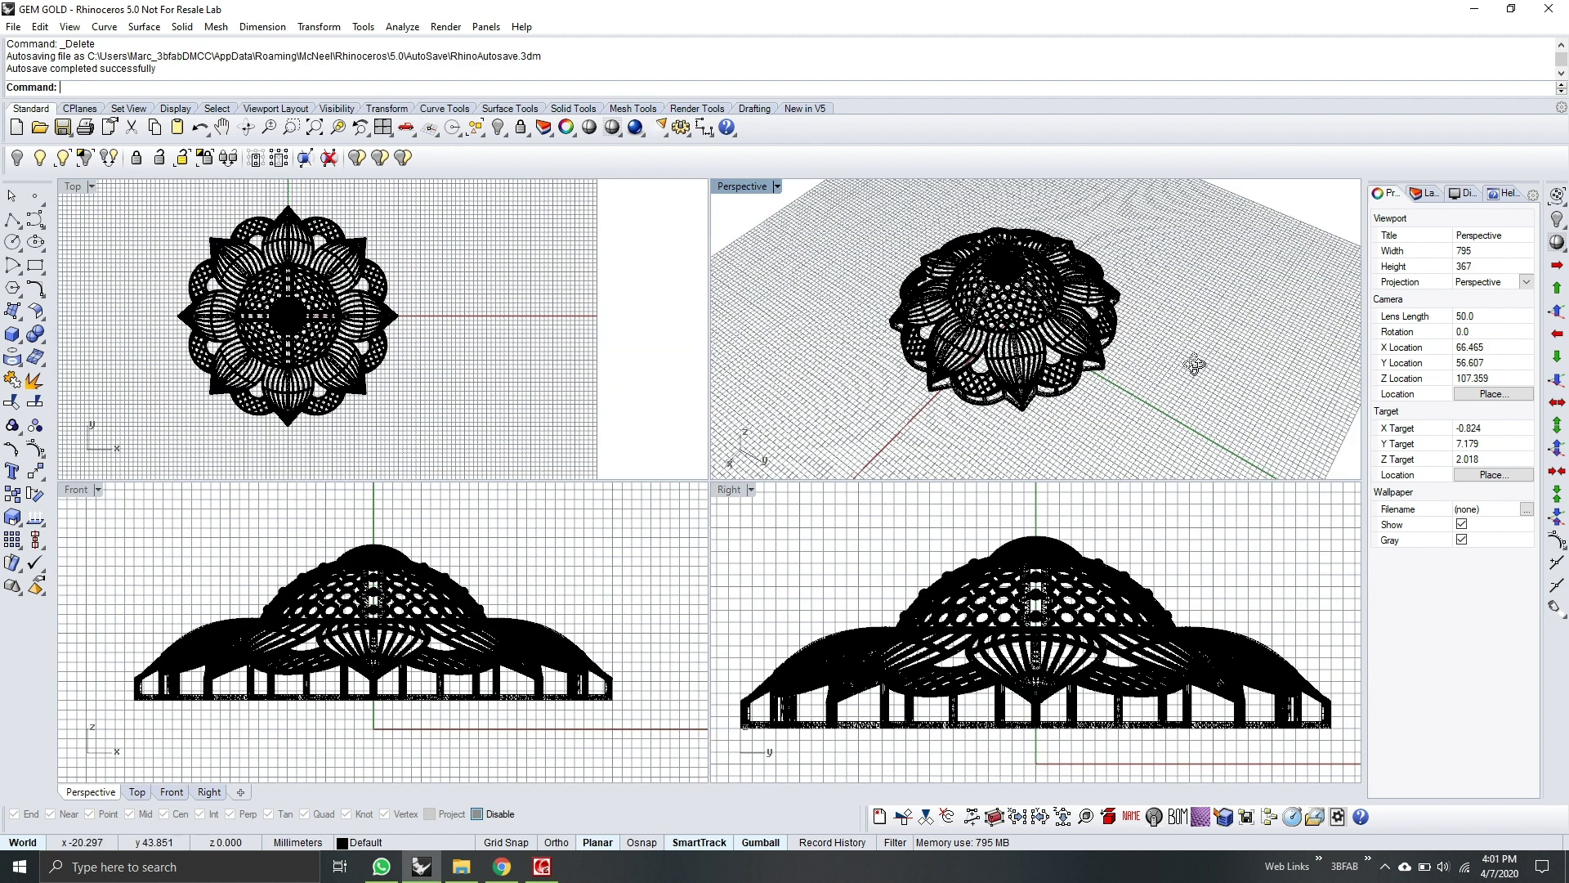
Step: Maximize the Perspective viewport to show the flower-shaped model alone
right_drag(1194, 365, 998, 308)
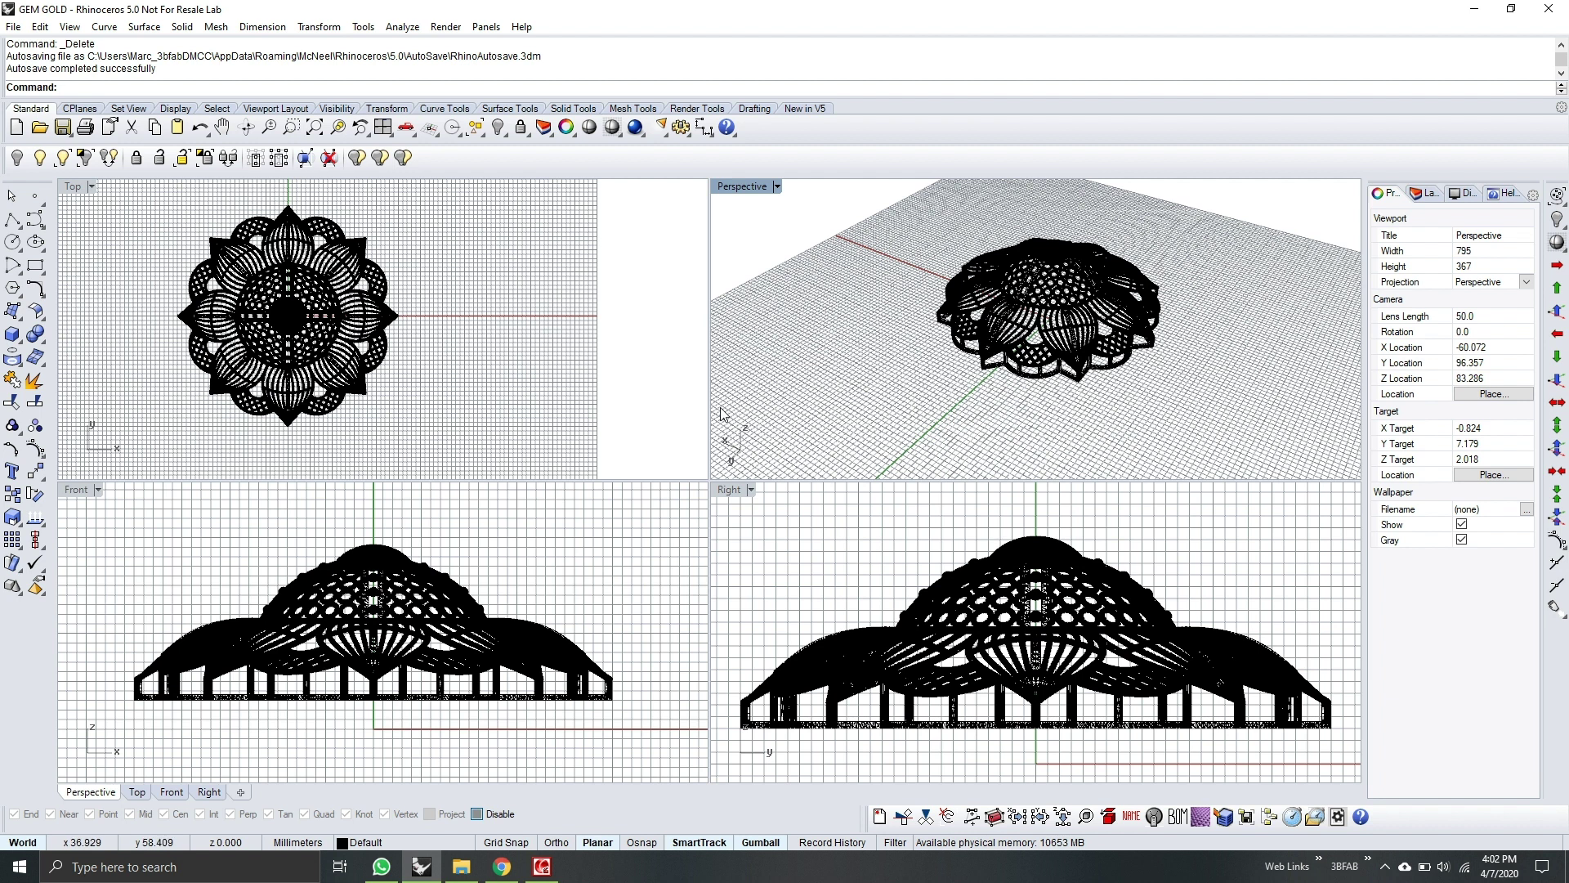
click(443, 648)
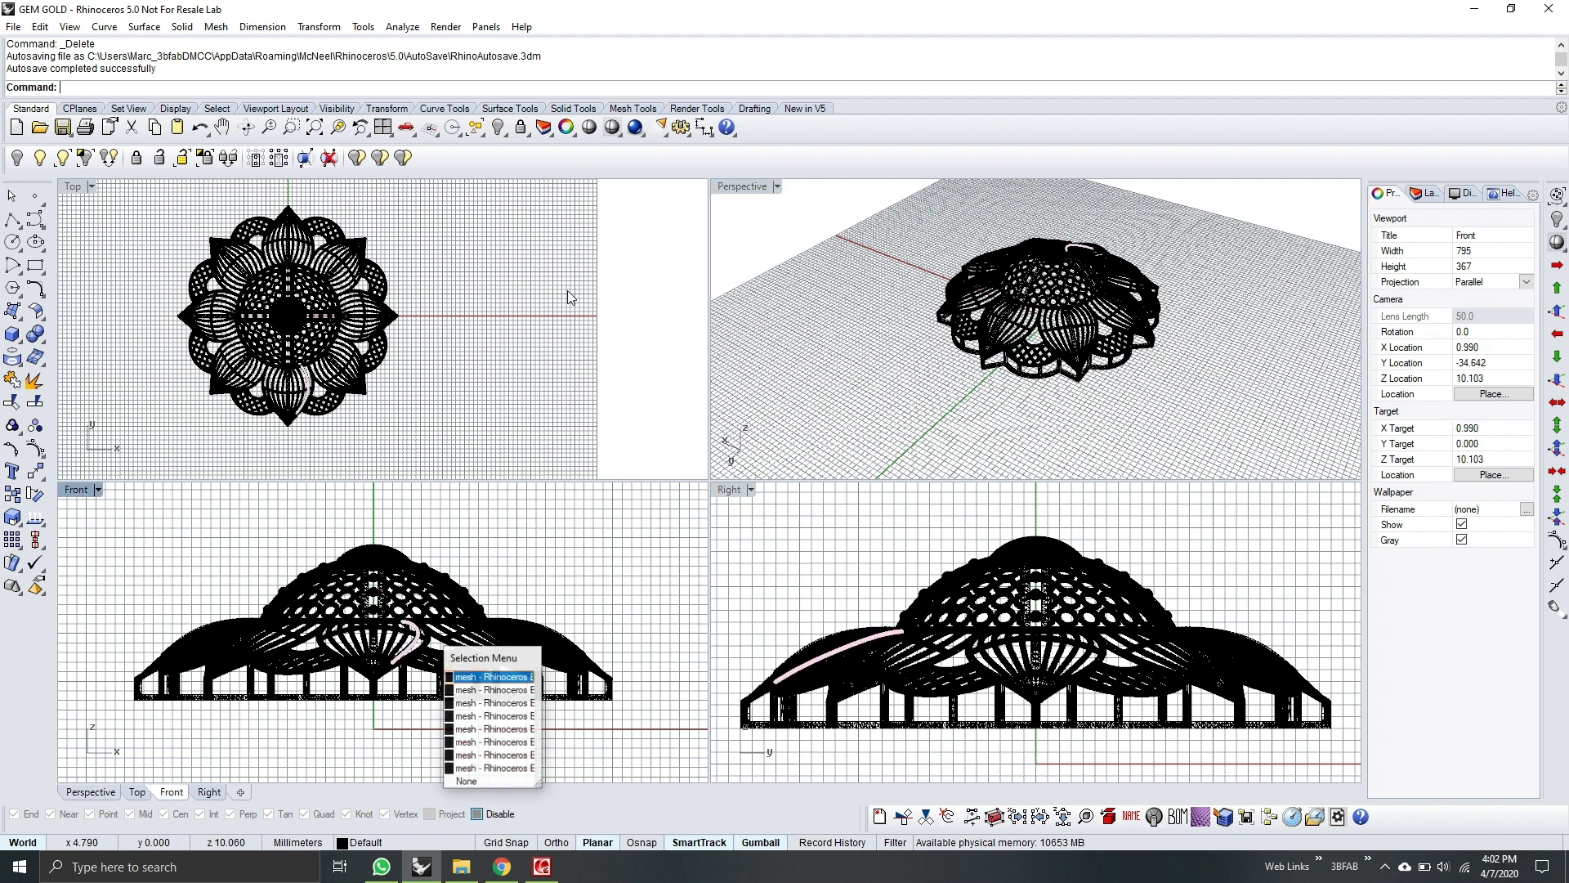
click(916, 351)
click(749, 358)
double_click(747, 189)
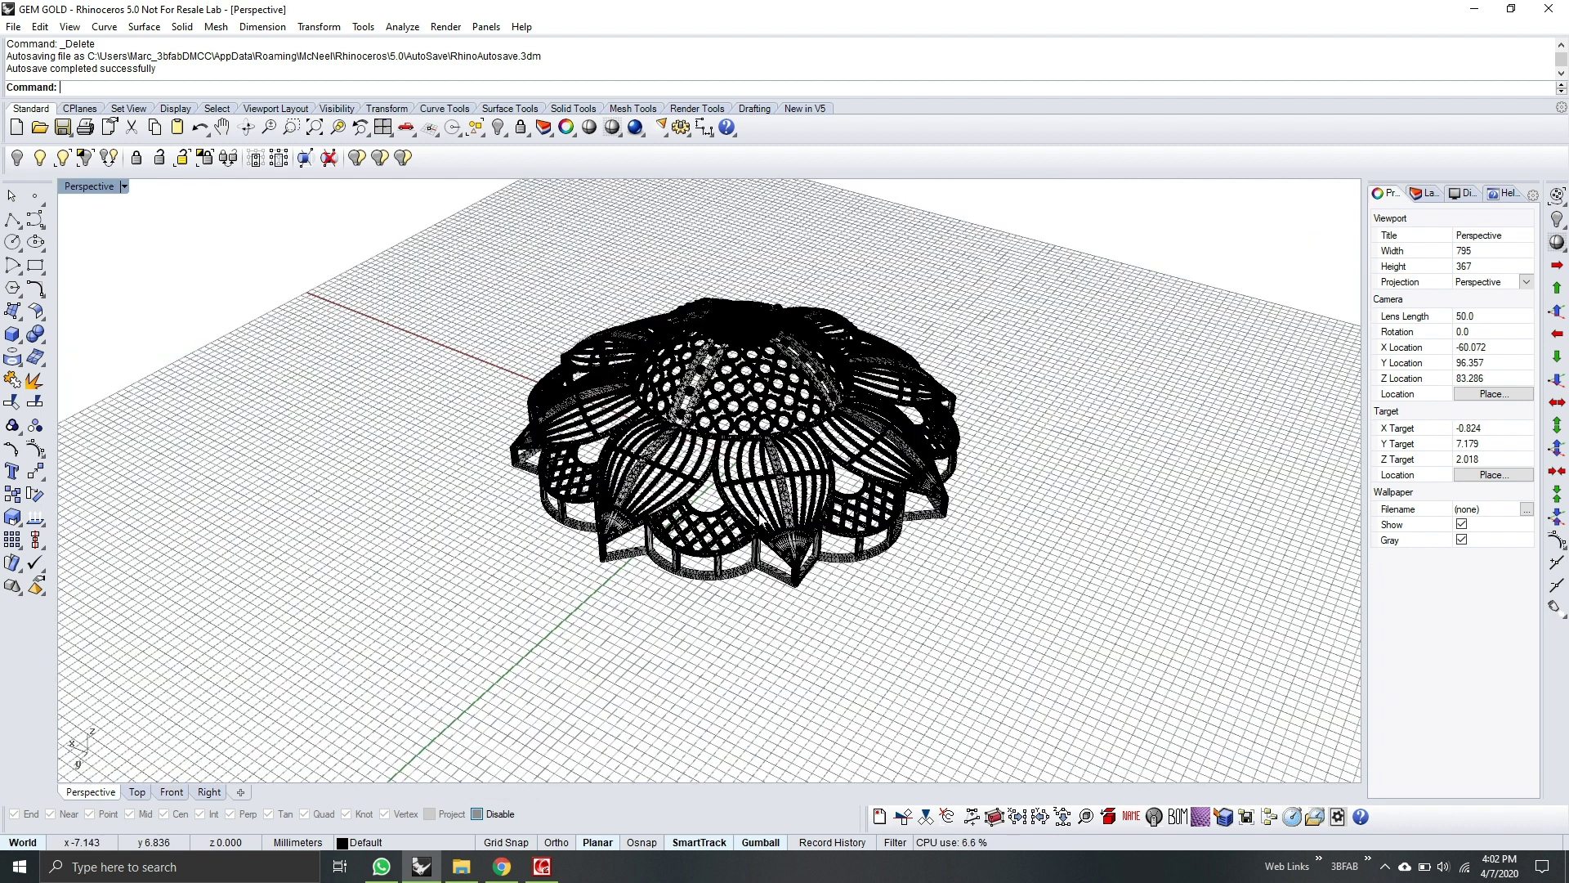
Step: Examine the flower model from several angles and pick individual petal and lattice pieces to check whether they are separate meshes
right_drag(758, 513, 743, 498)
click(743, 499)
click(855, 457)
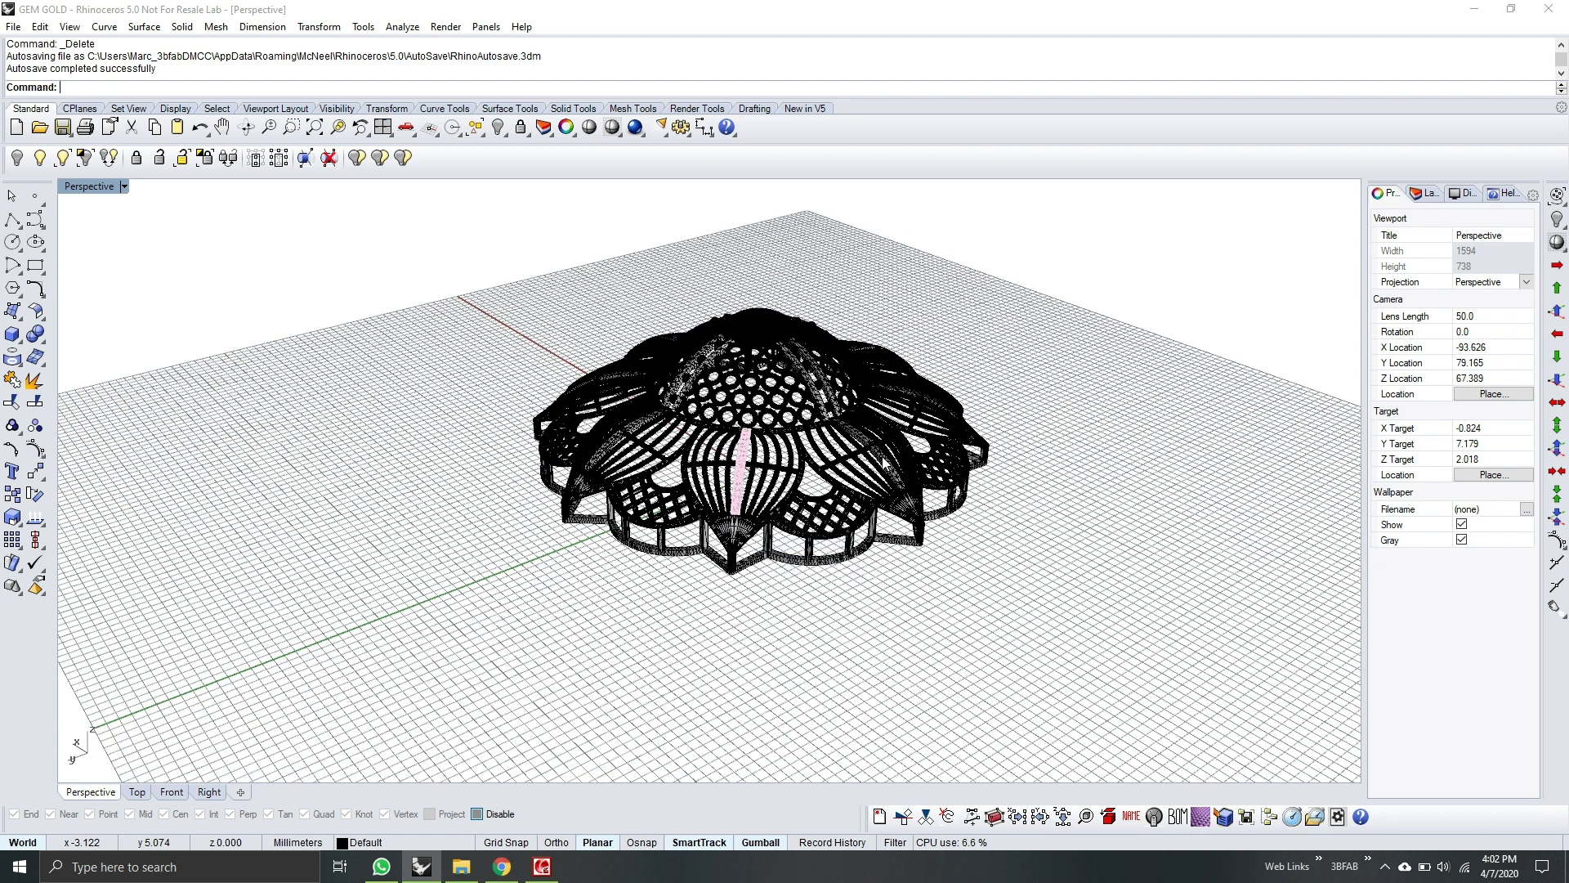
click(779, 380)
click(705, 448)
click(631, 447)
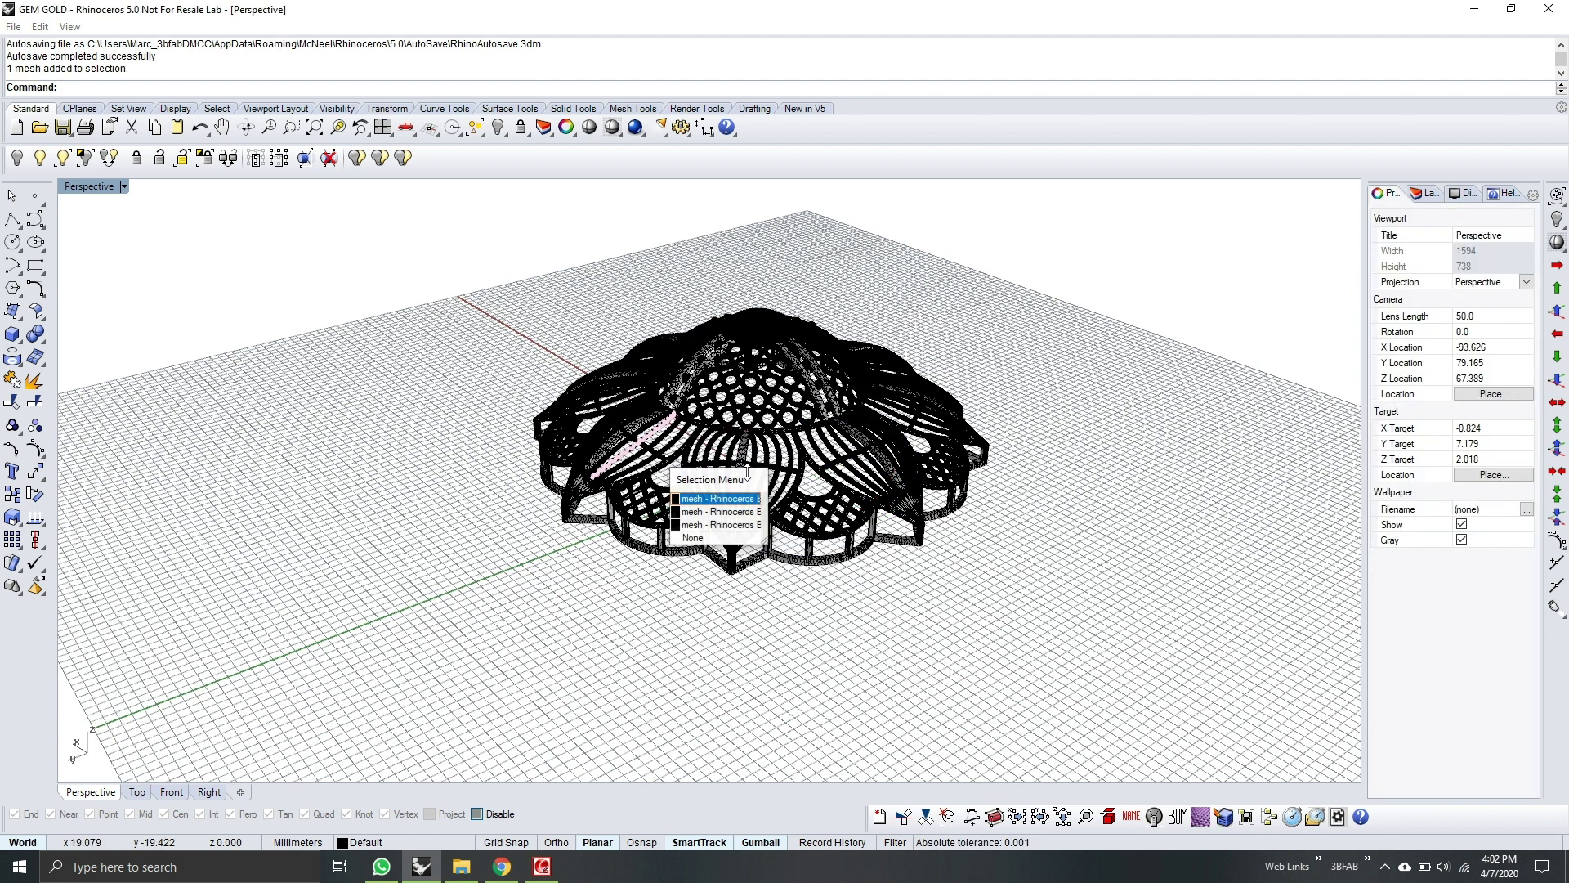
right_click(760, 495)
click(1061, 375)
right_drag(758, 360, 711, 424)
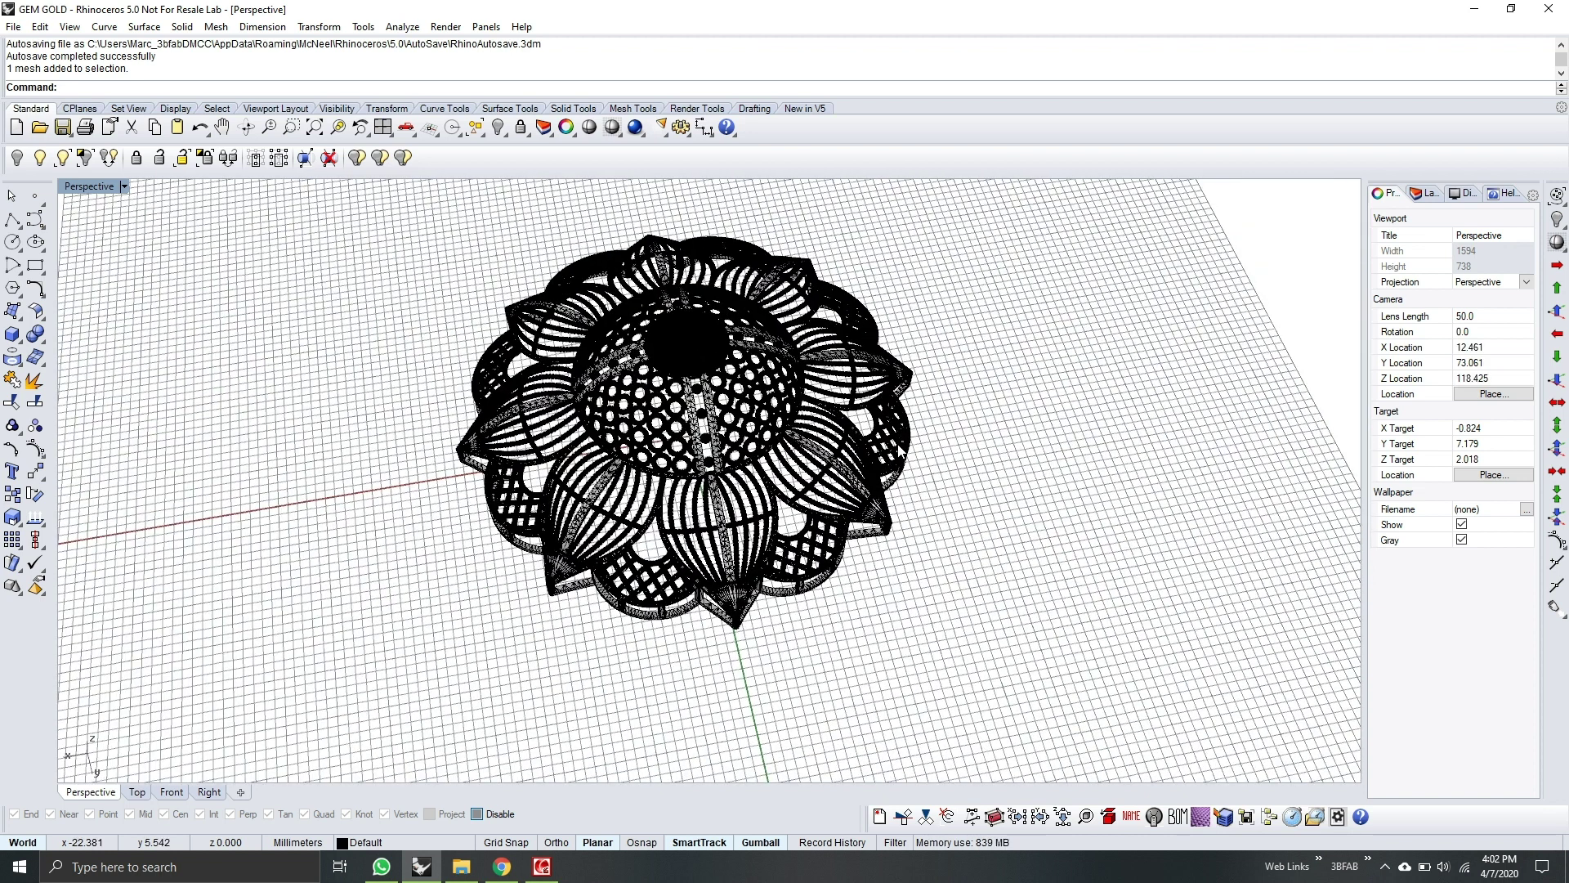
Step: Join all meshes of the flower model into a single mesh and select it to check the result
key(ctrl+a)
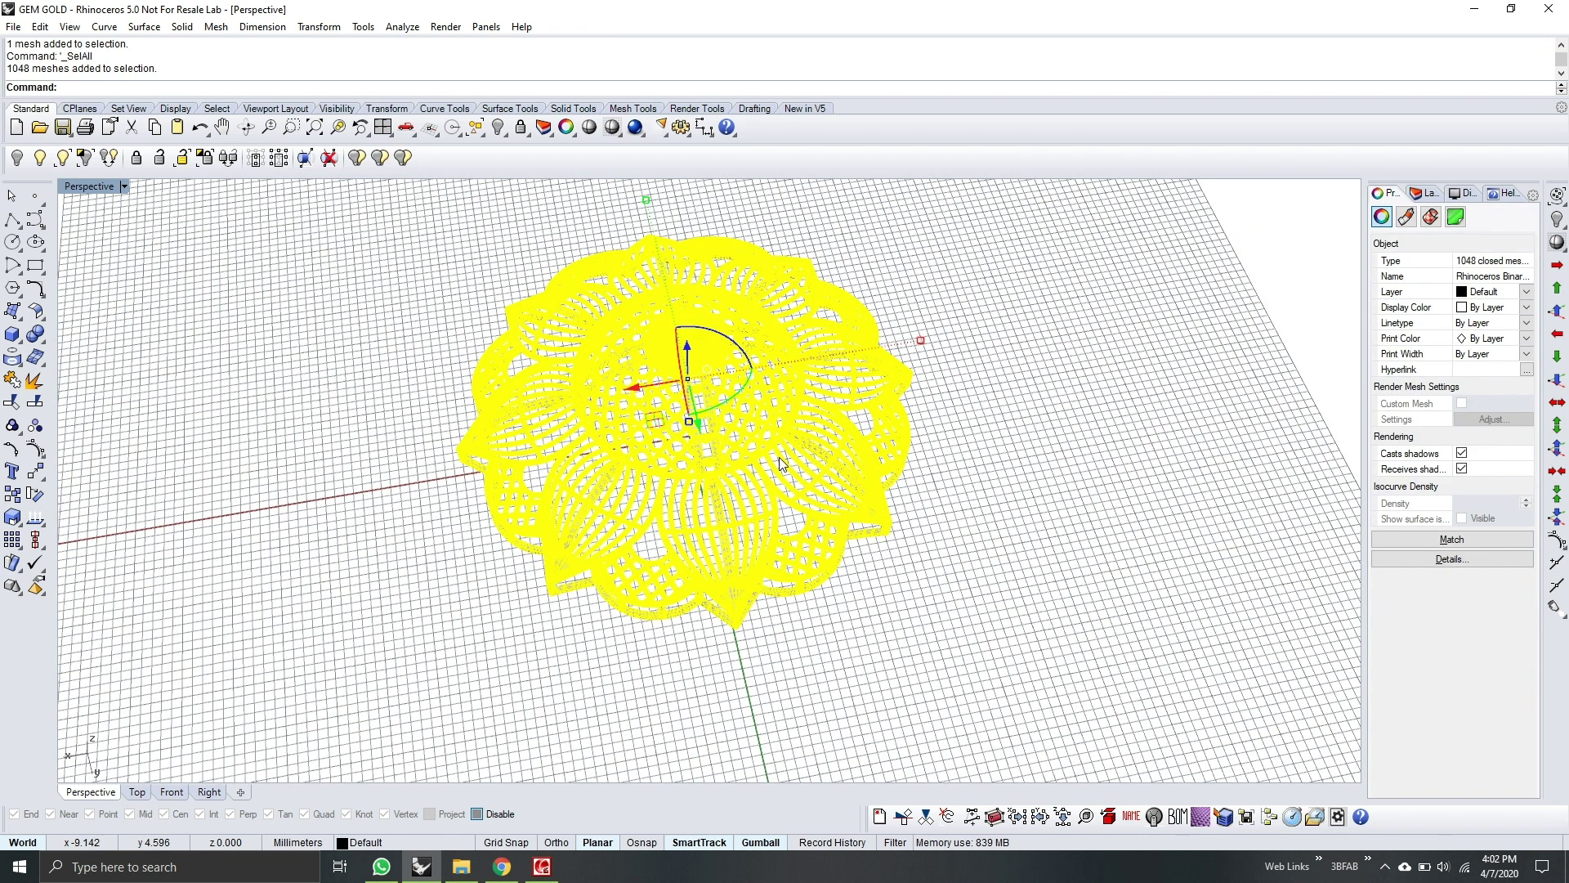
key(Return)
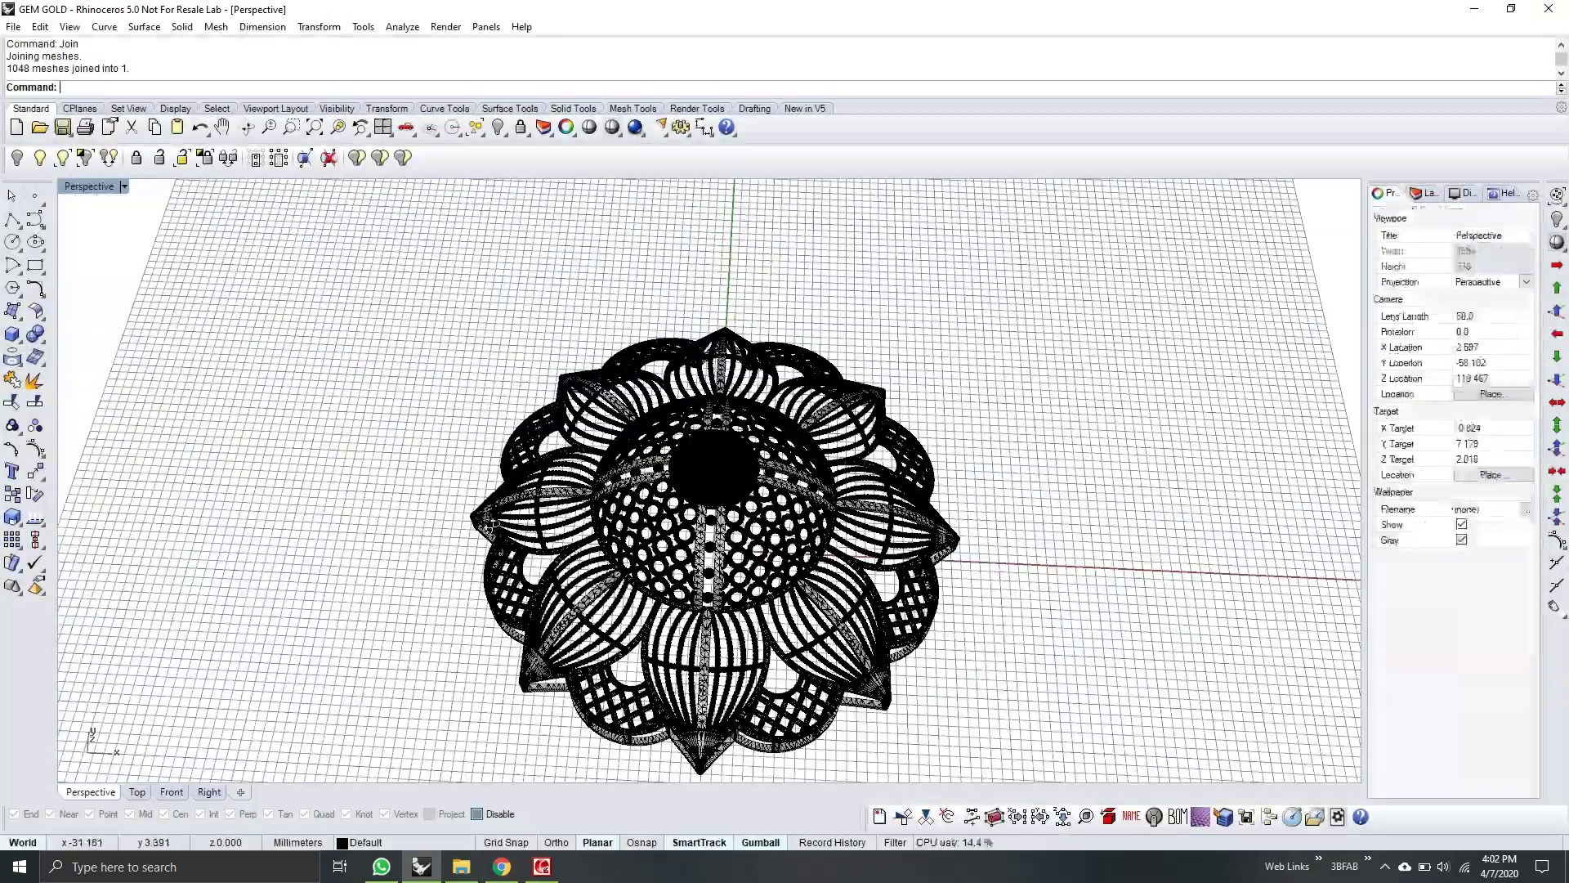
right_drag(493, 525, 694, 537)
click(520, 554)
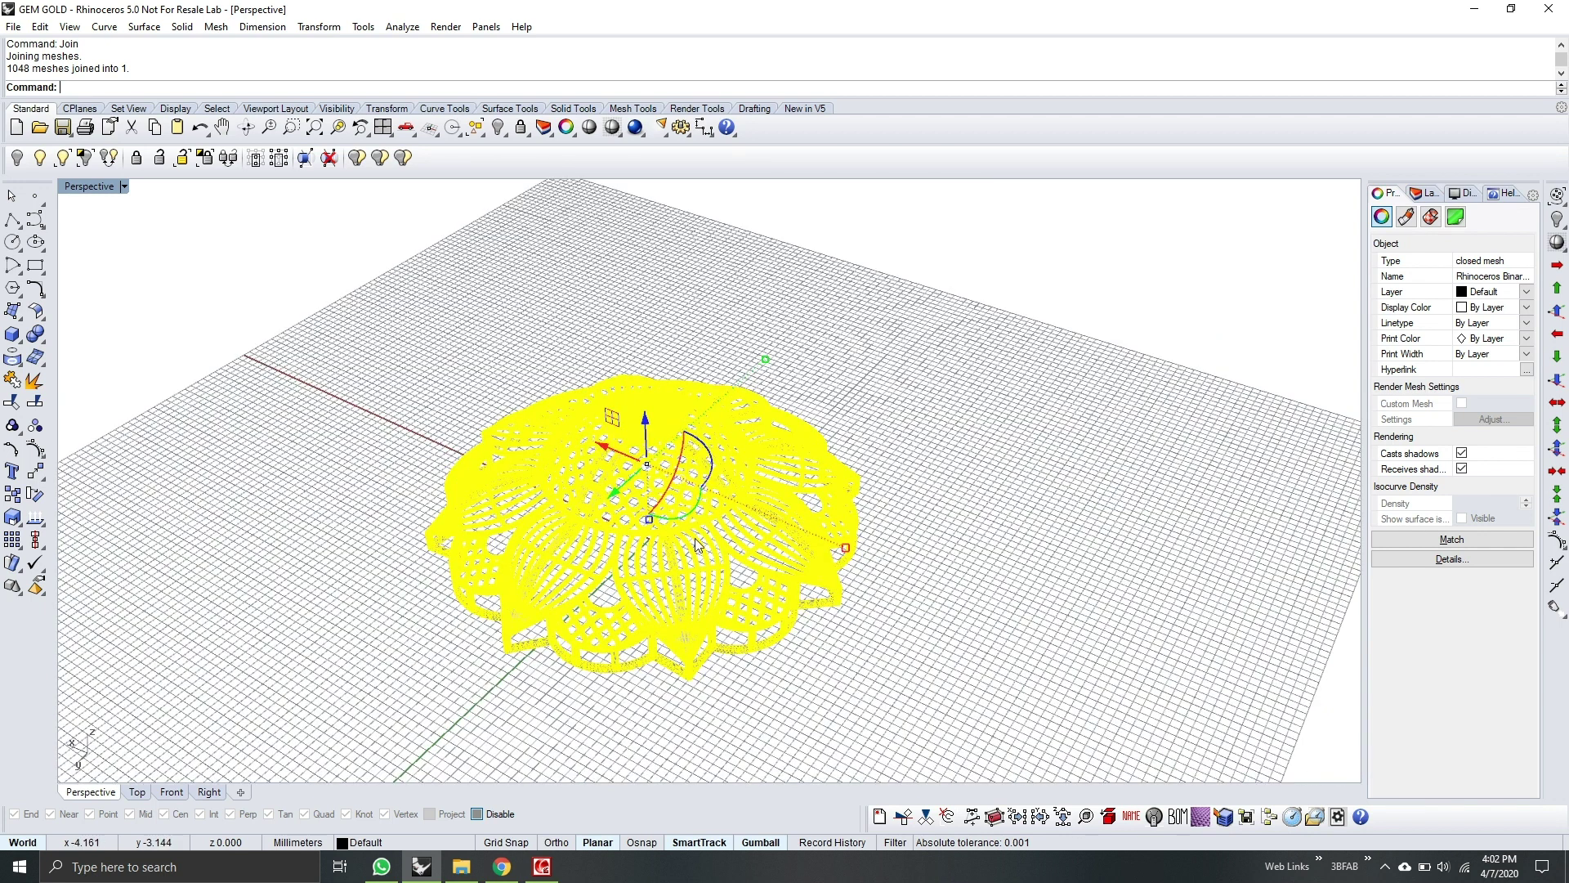
key(Escape)
click(690, 525)
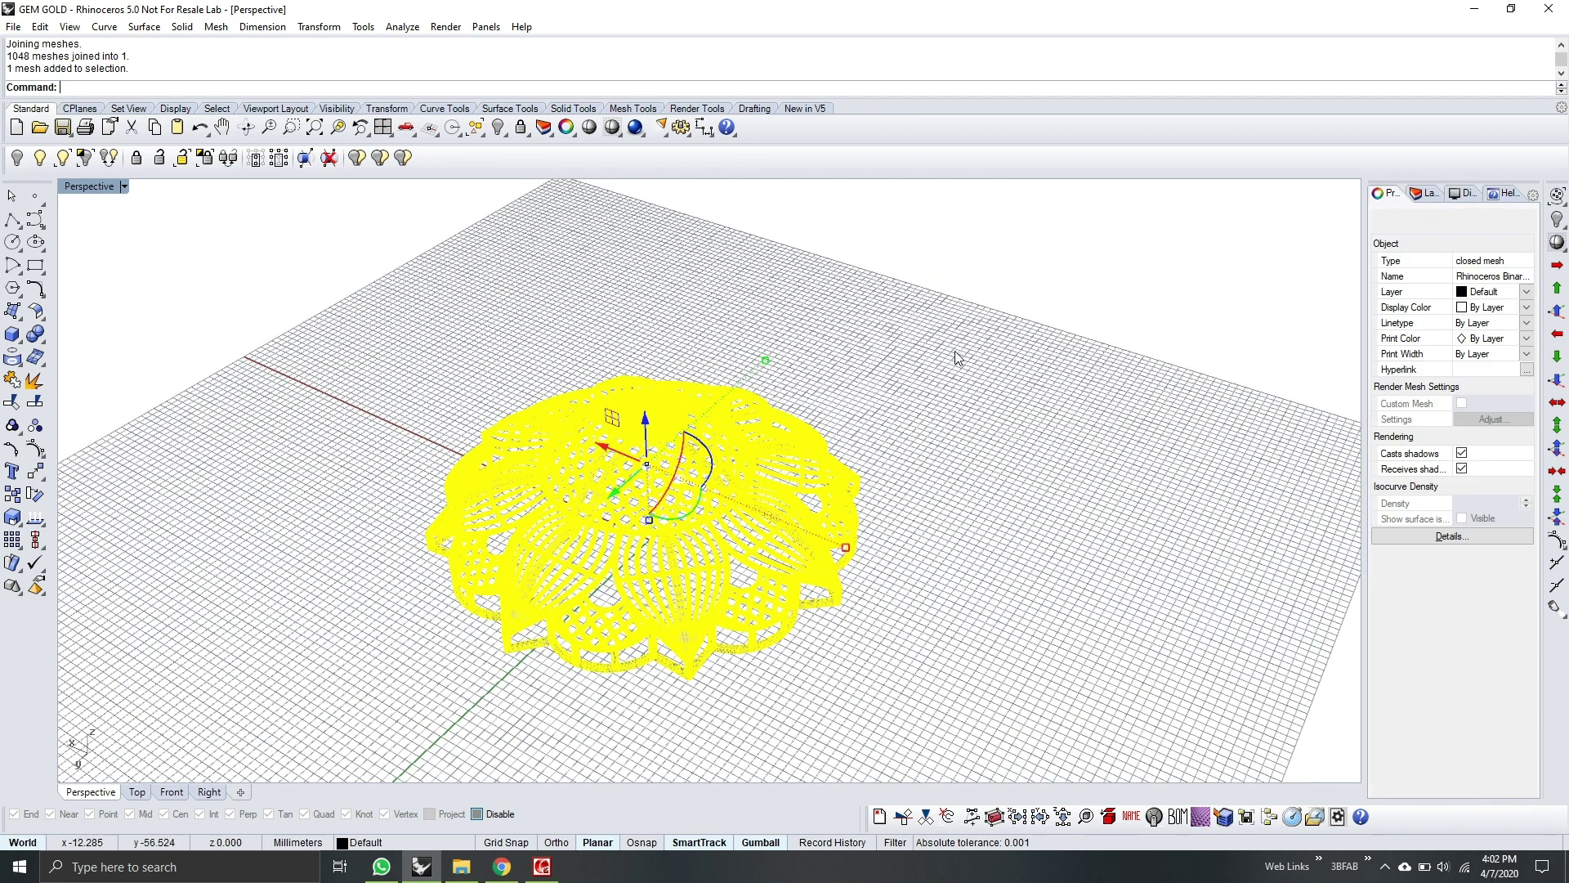
key(Escape)
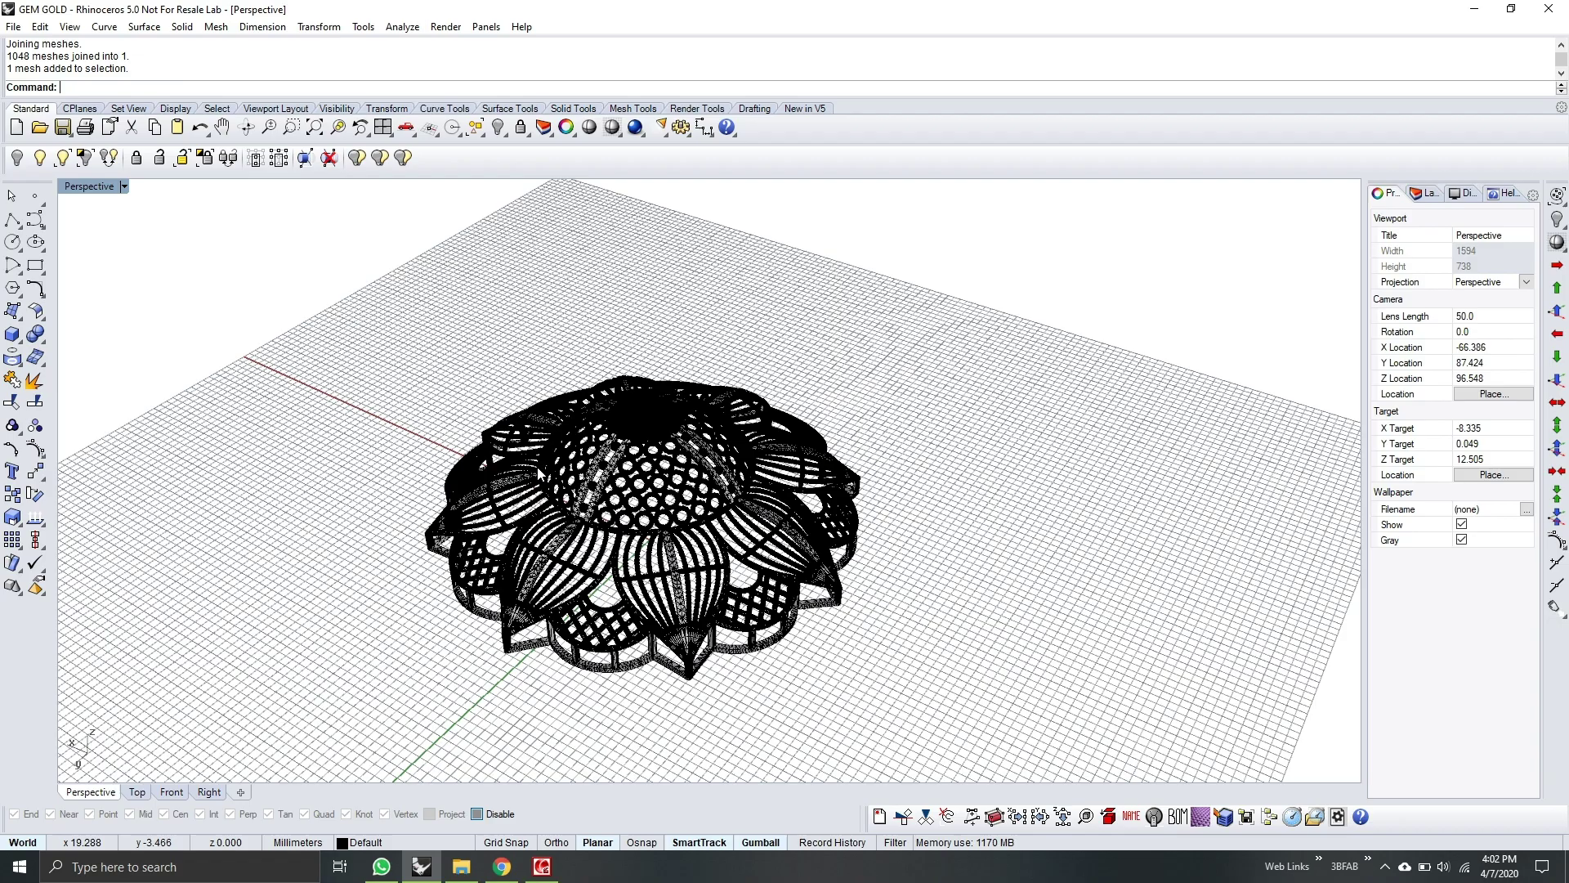
right_drag(588, 500, 732, 543)
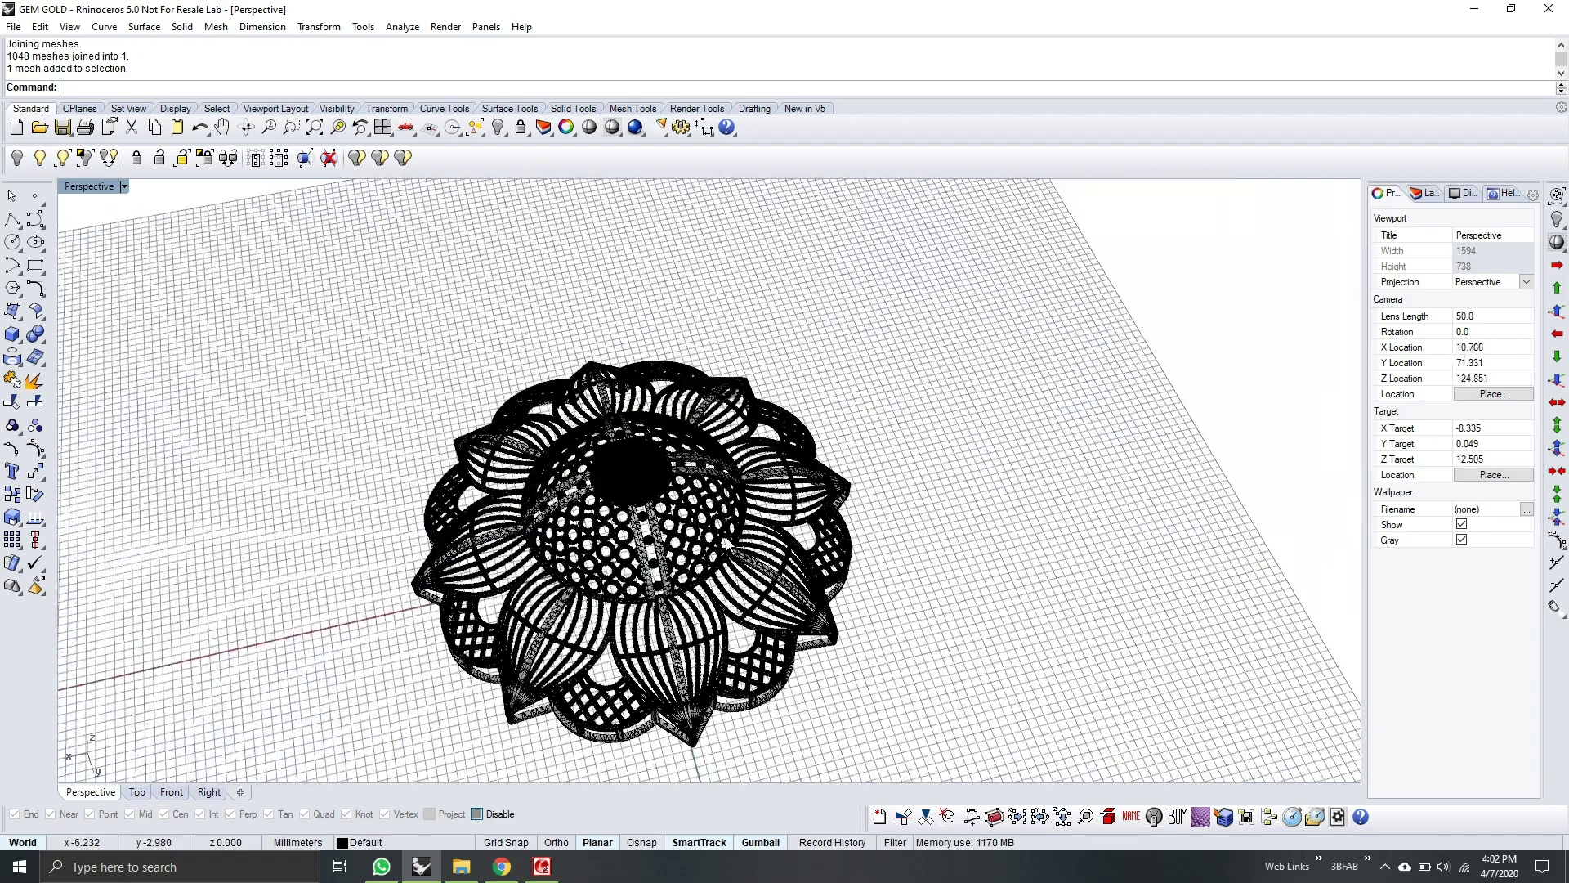
Step: In the Top view, draw a circle centred on the origin around the flower model with a radius of about 28 mm
click(136, 792)
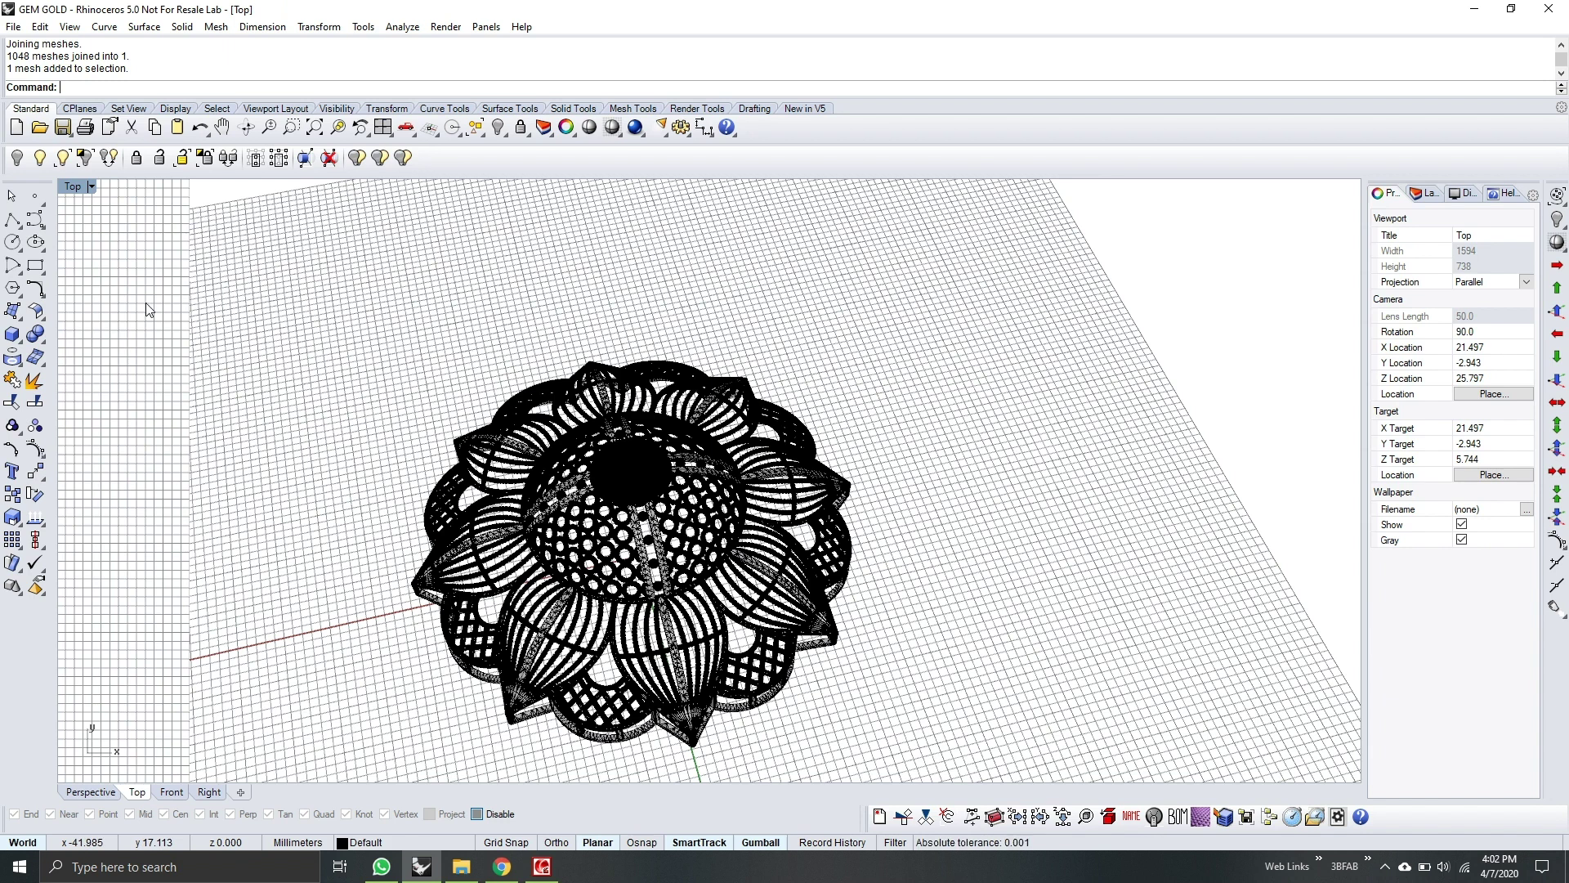
click(371, 322)
click(482, 525)
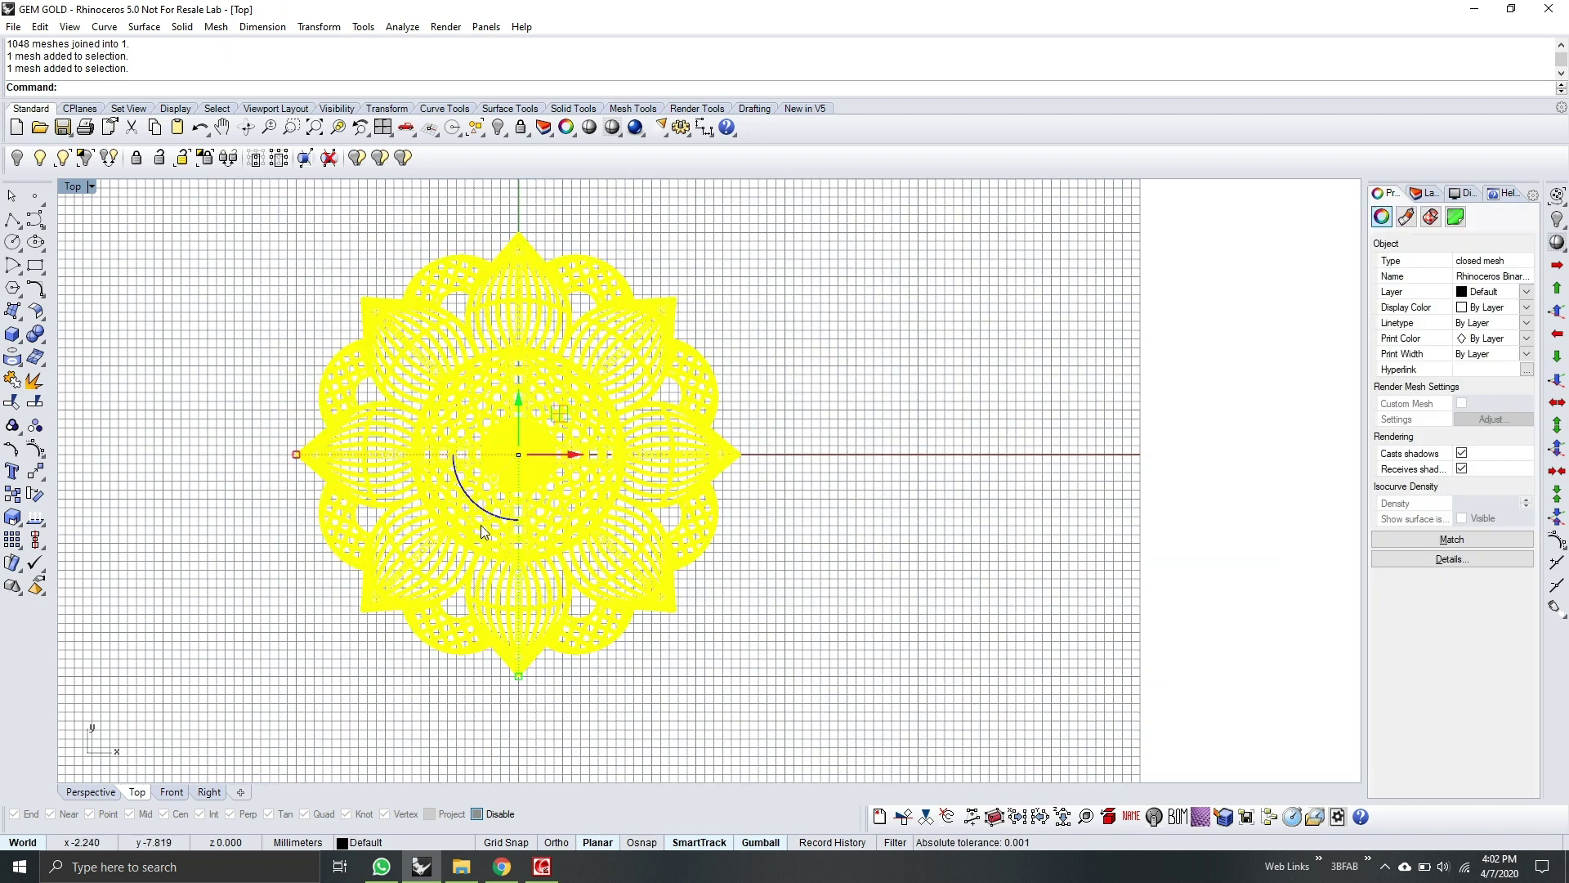
right_drag(768, 439, 892, 460)
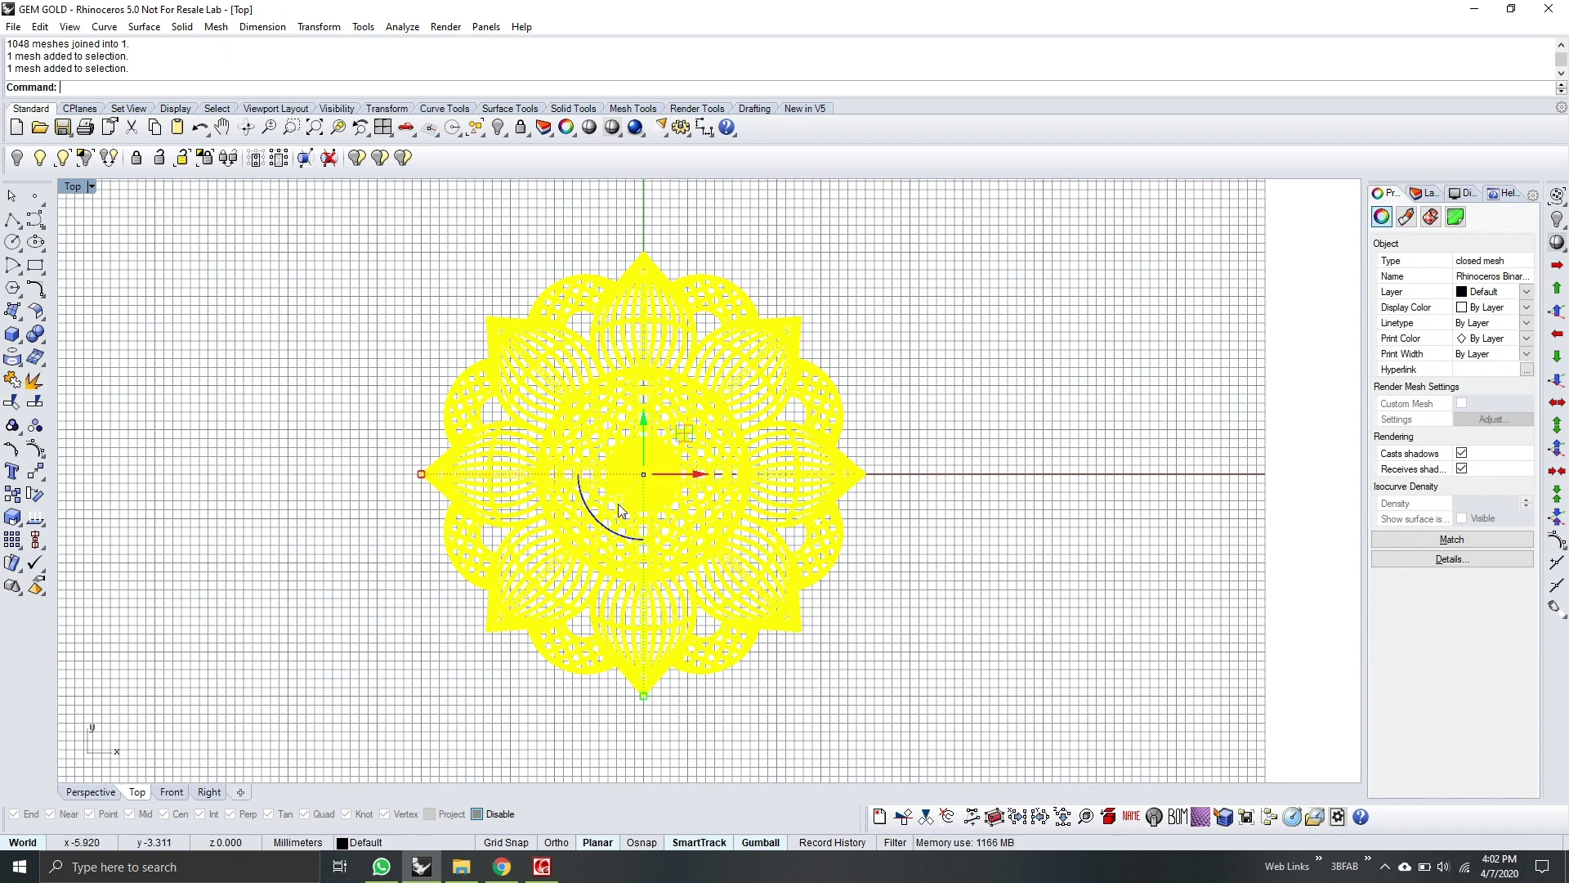
click(12, 242)
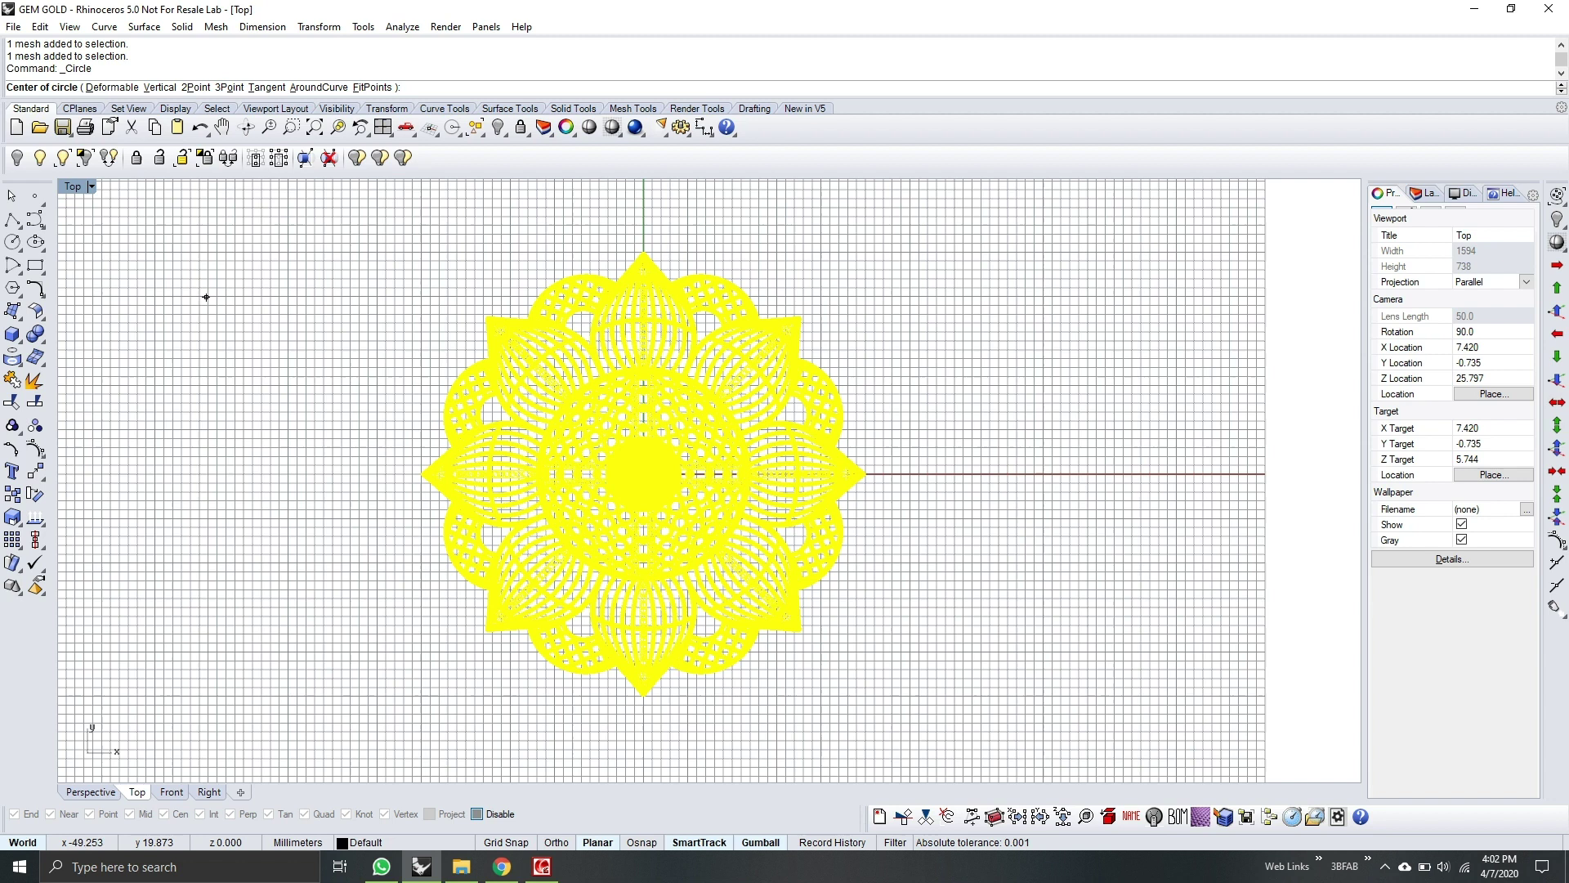
text(0)
key(Return)
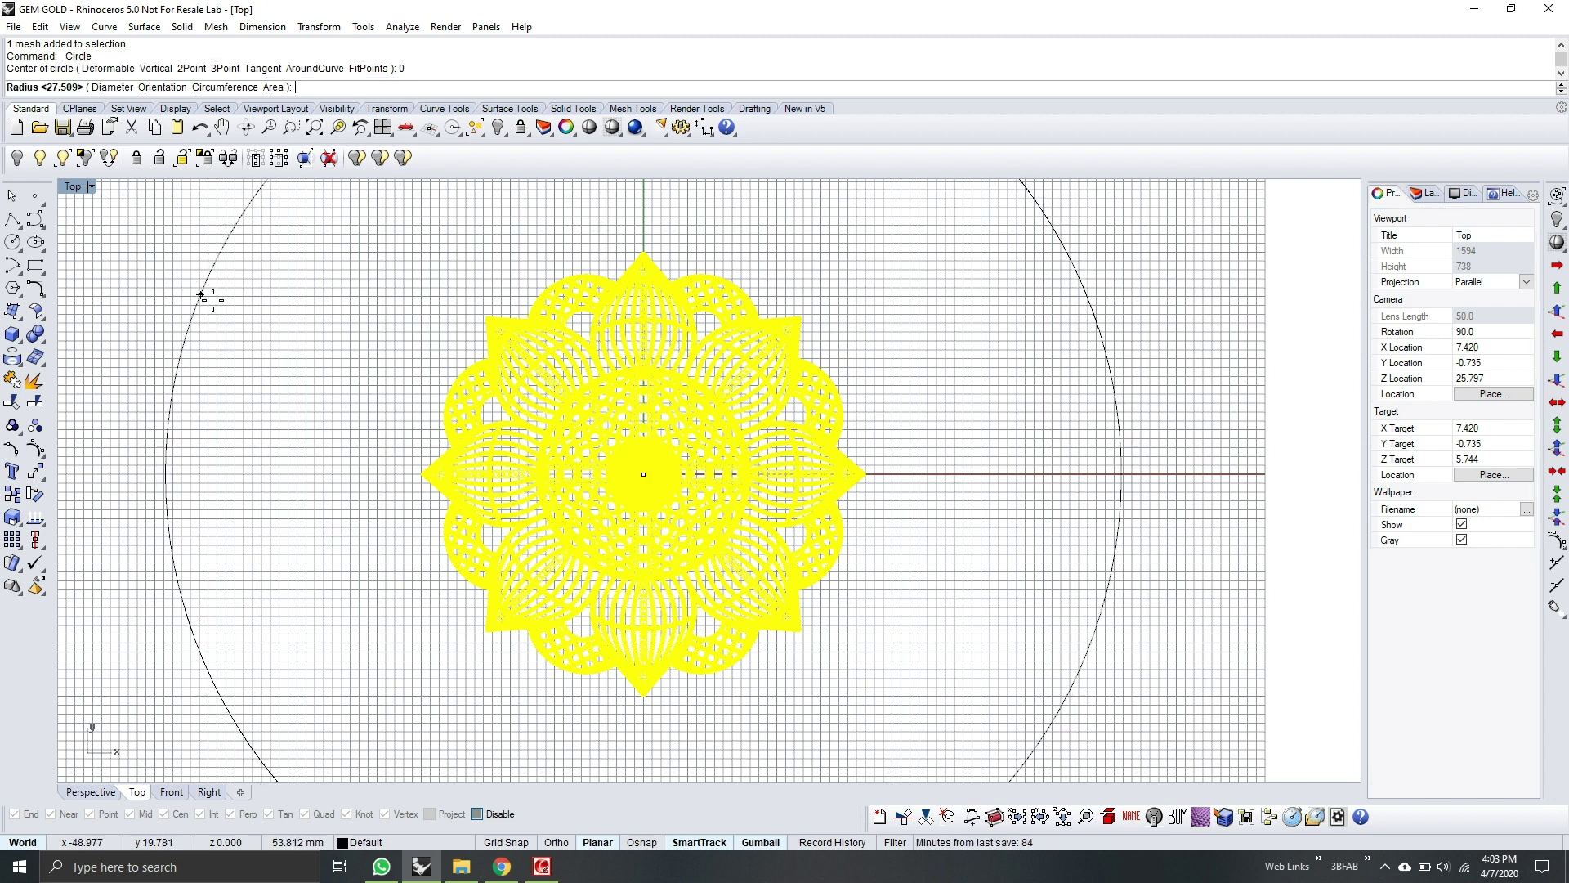
click(401, 416)
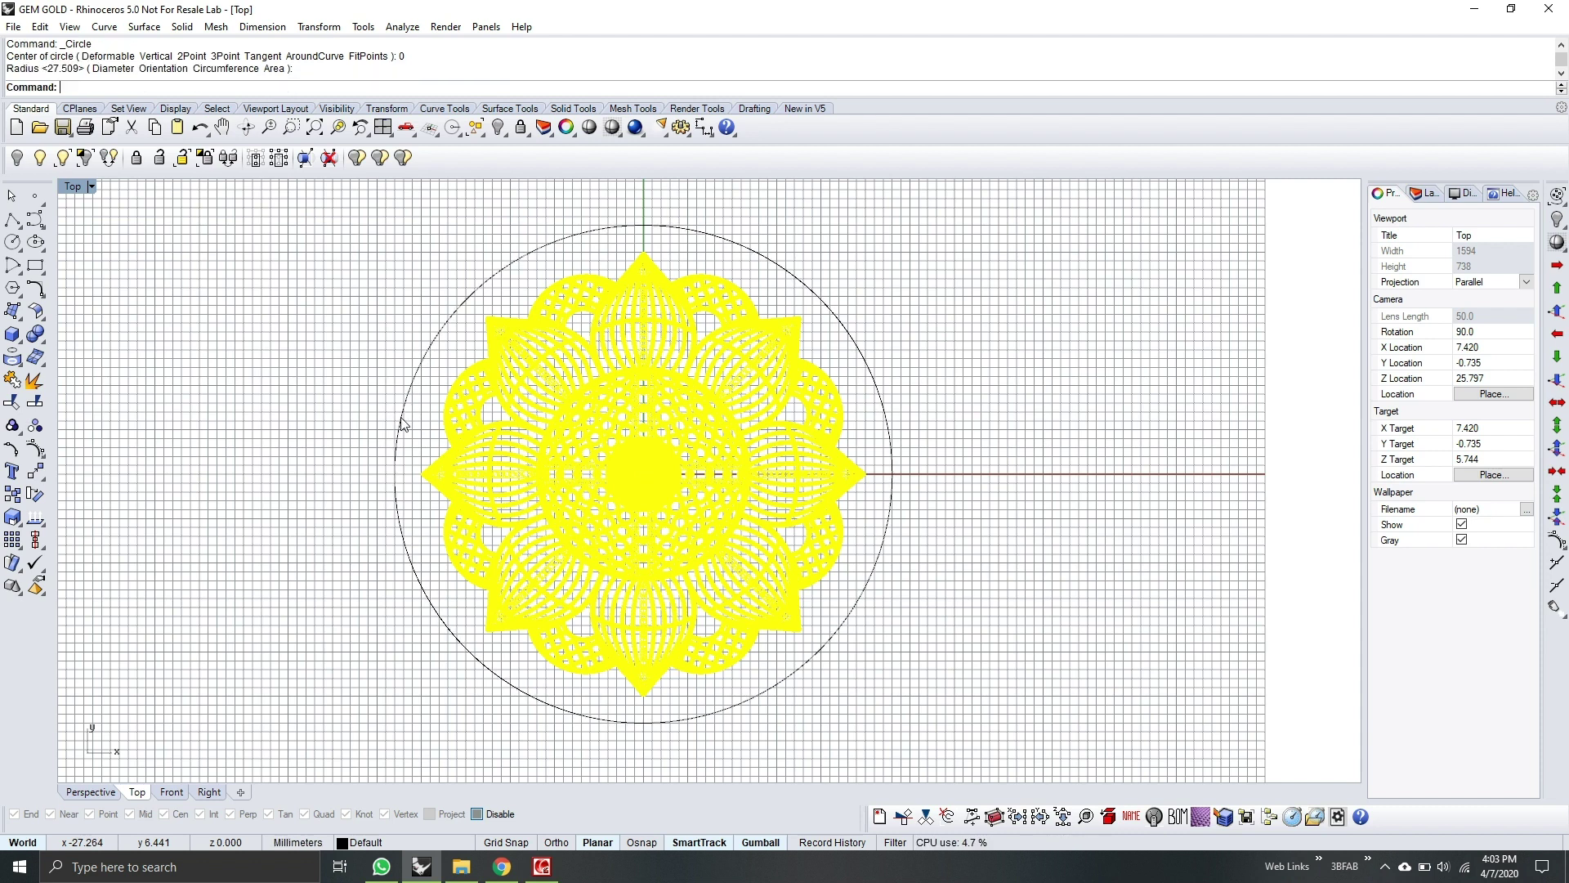
key(Escape)
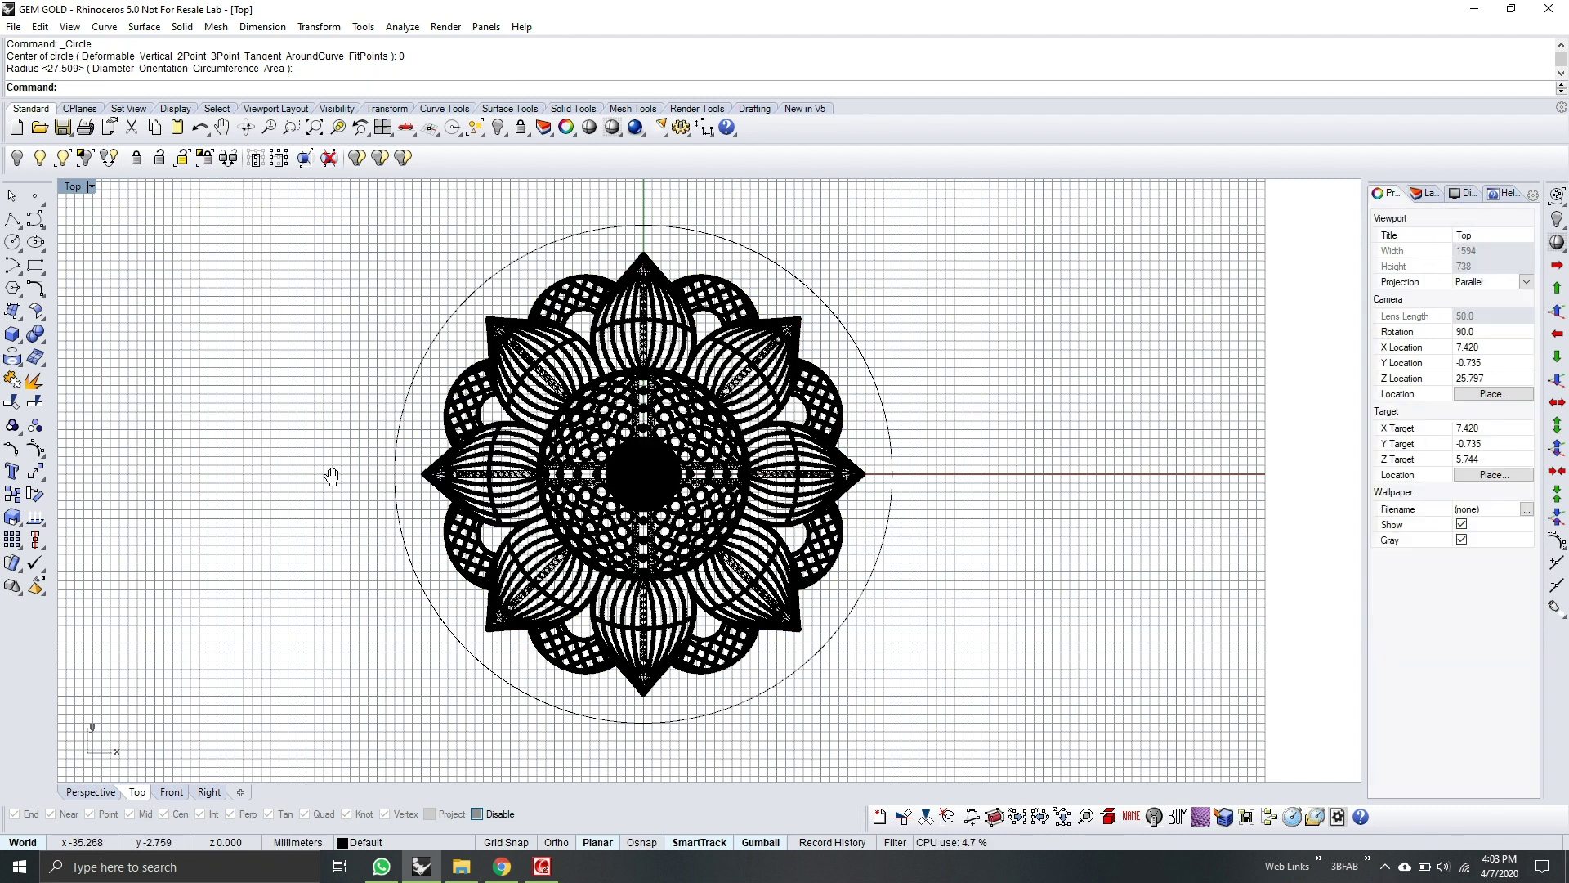
Step: Create a closed pipe with a radius of 0.8 mm along the circle around the model
right_drag(331, 476, 336, 471)
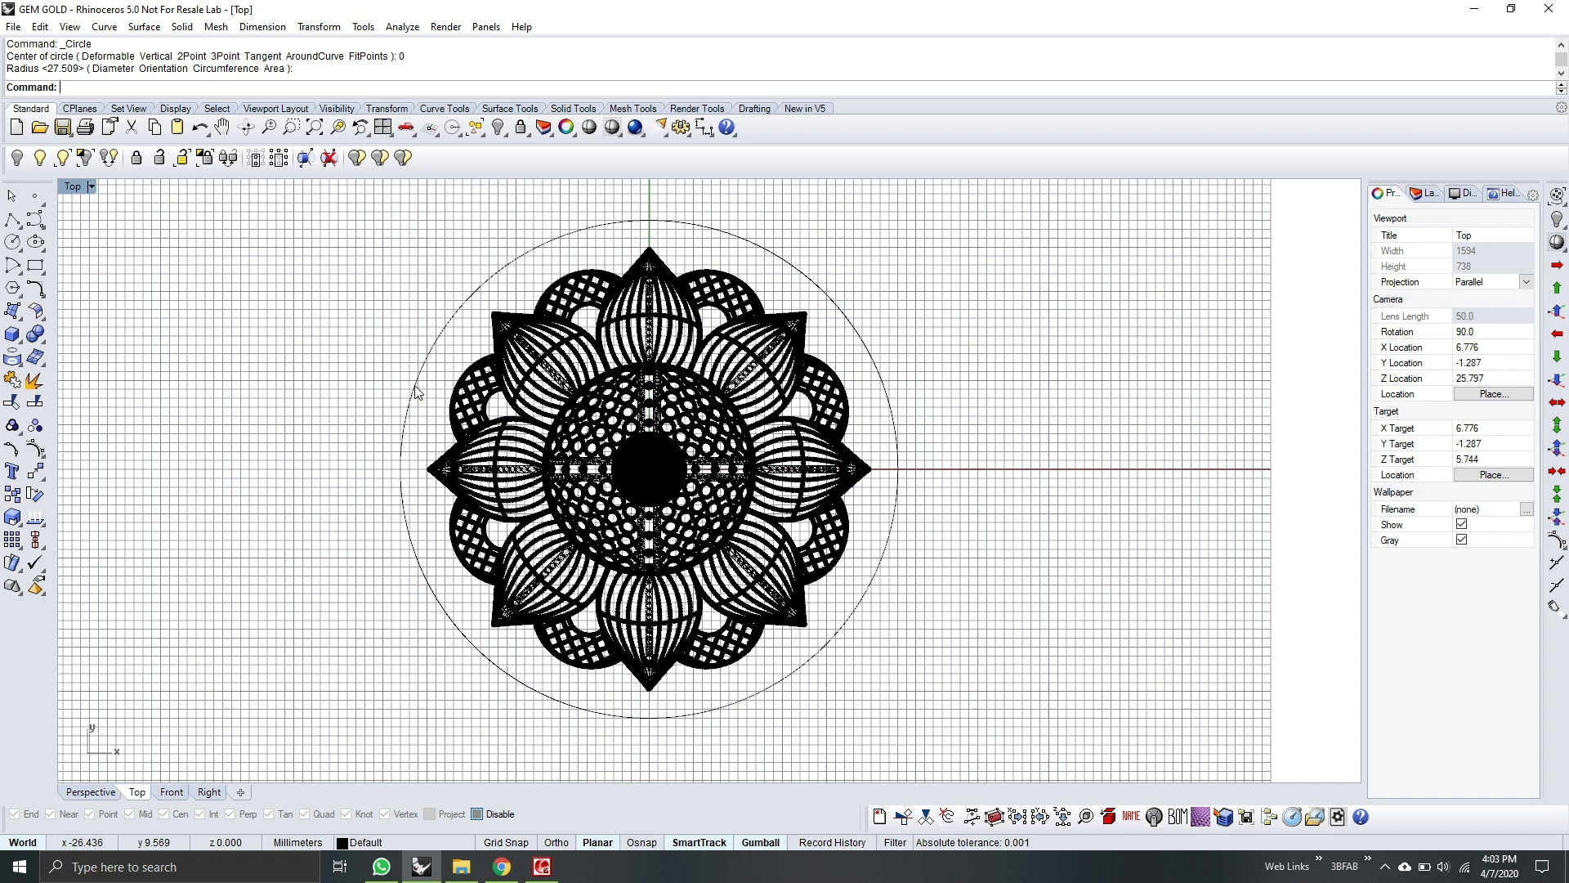
click(415, 388)
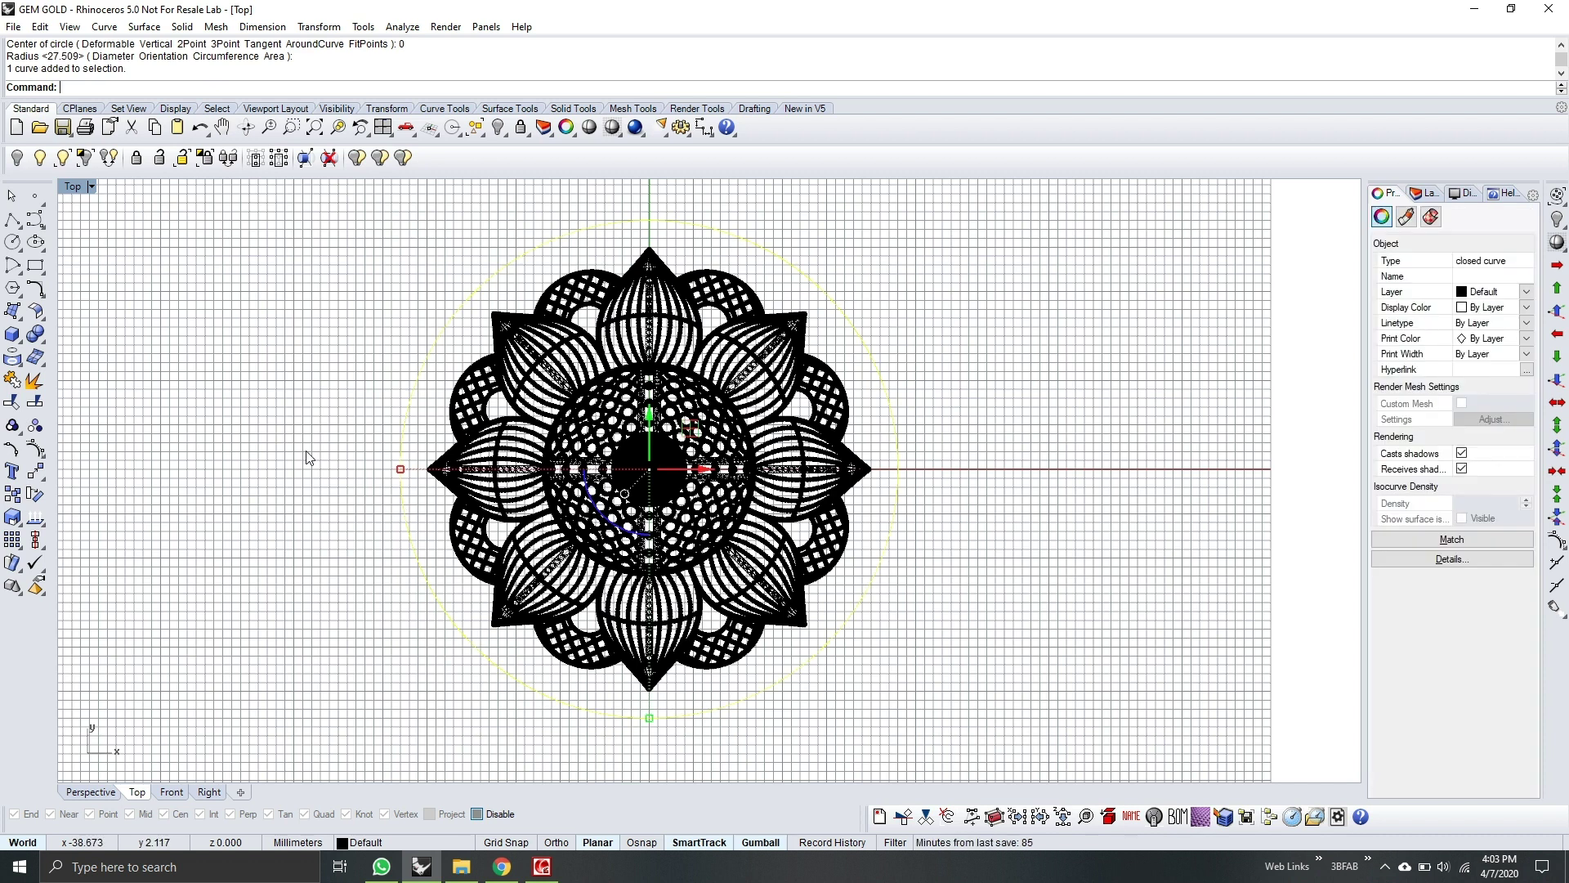
text(Pip)
key(Return)
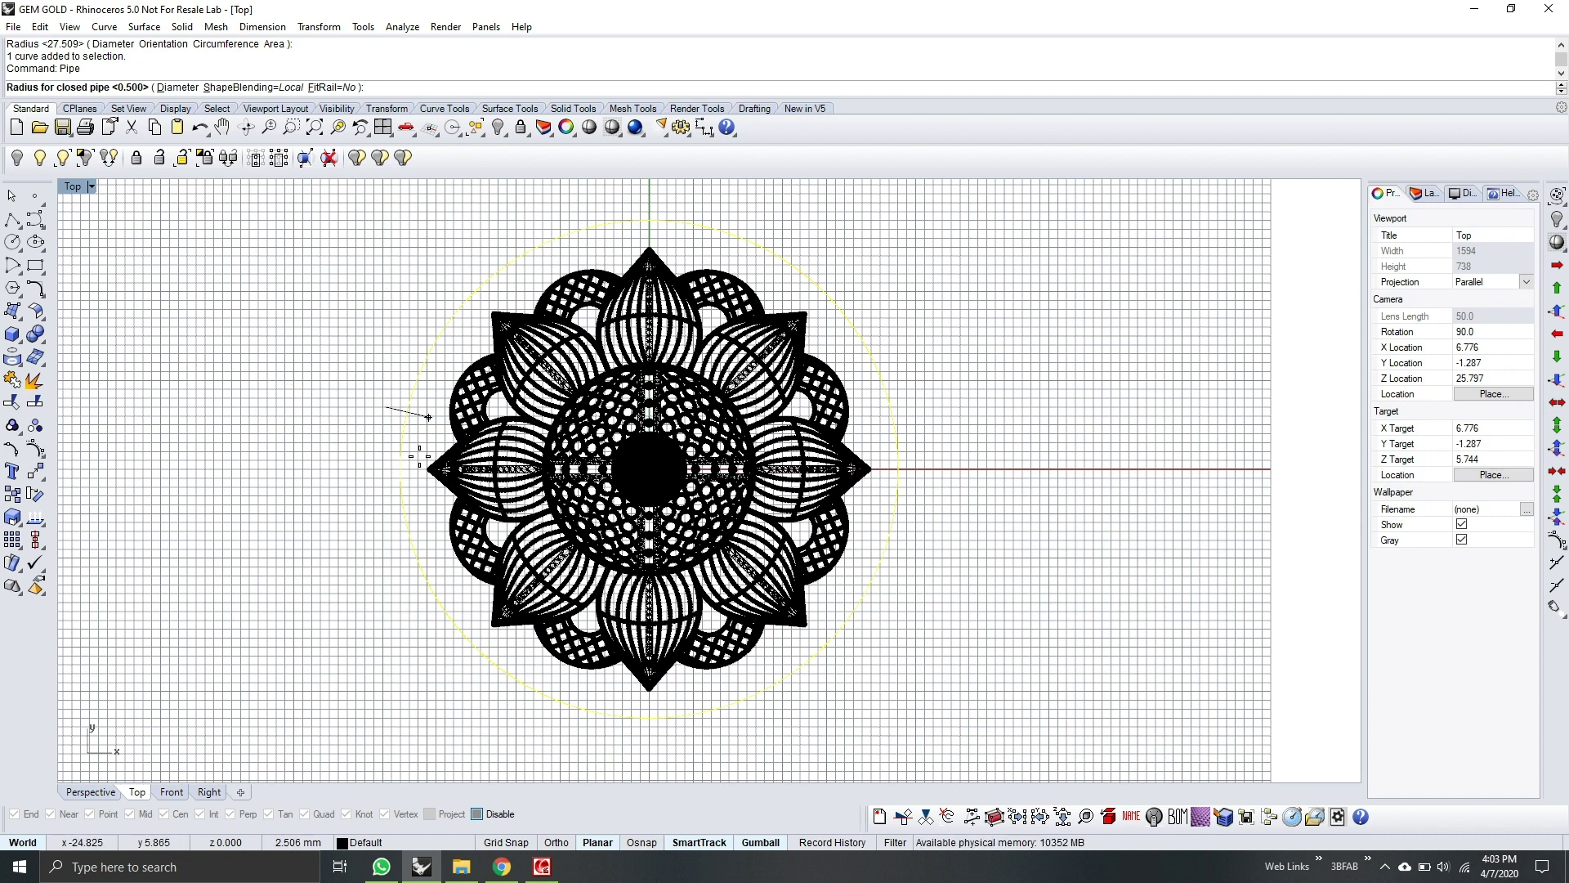
key(Return)
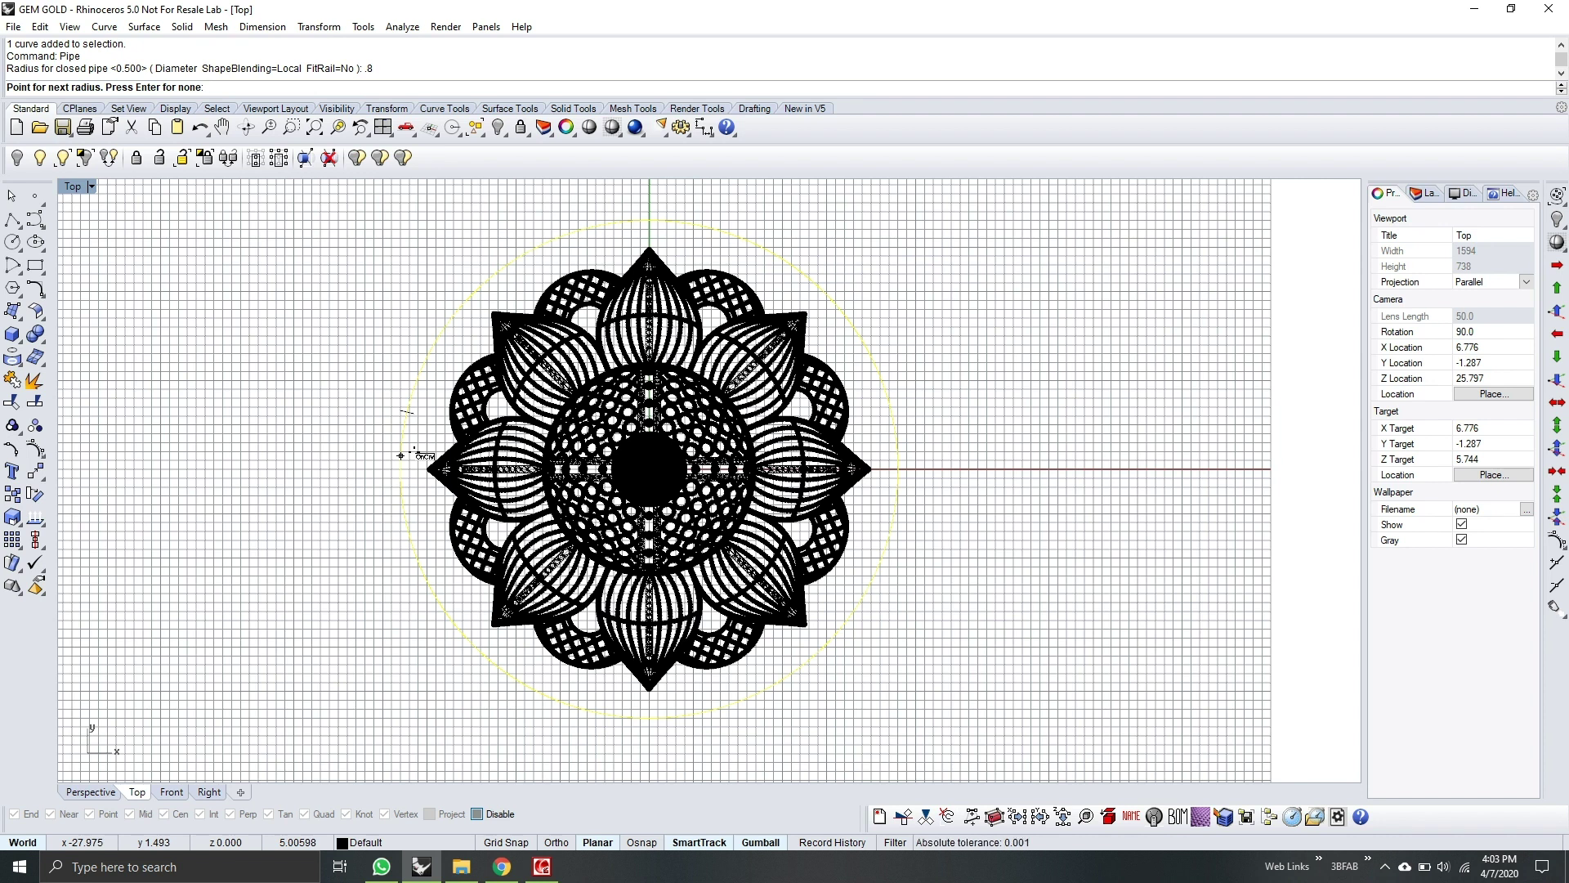
key(Return)
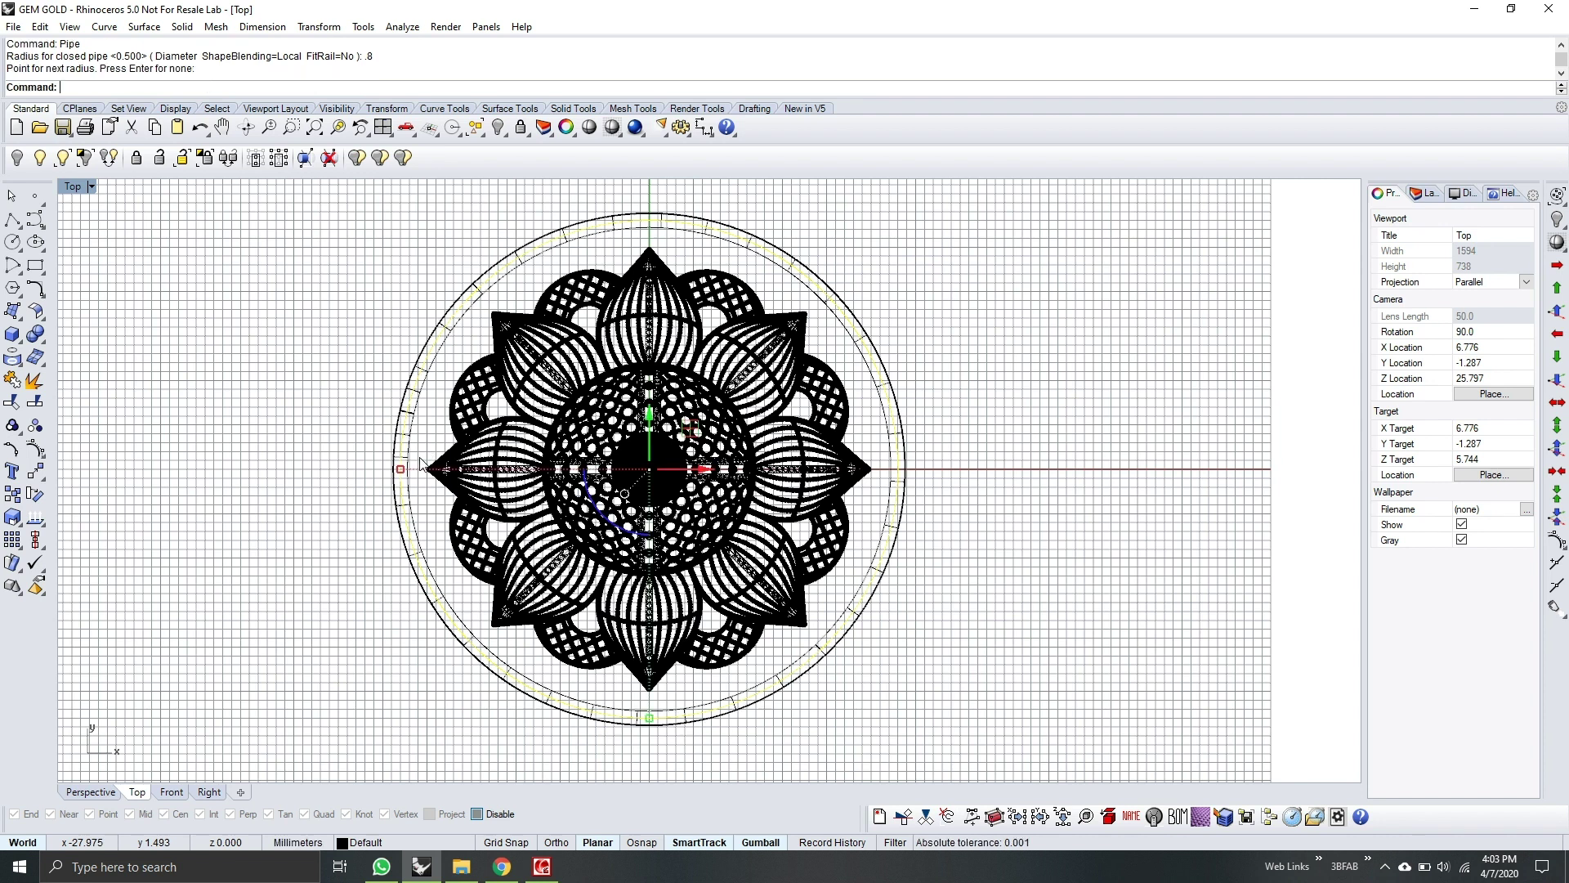
Step: In the Front view, move the pipe ring vertically up by about 5.2 mm to the level of the model's support posts
click(90, 791)
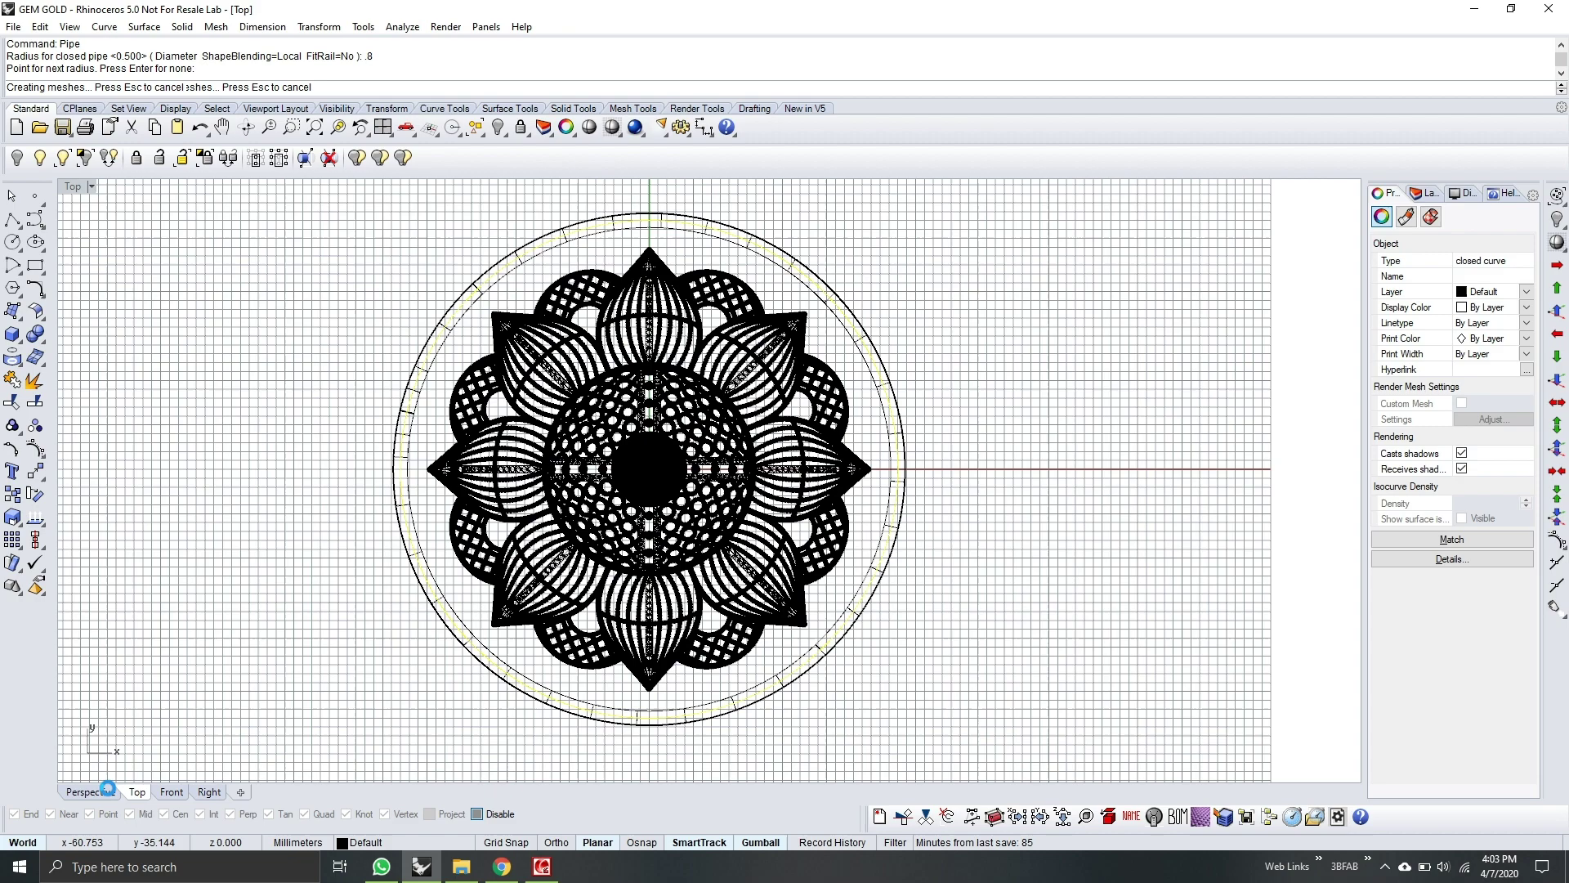
right_drag(722, 657, 628, 504)
right_drag(415, 611, 417, 662)
click(174, 791)
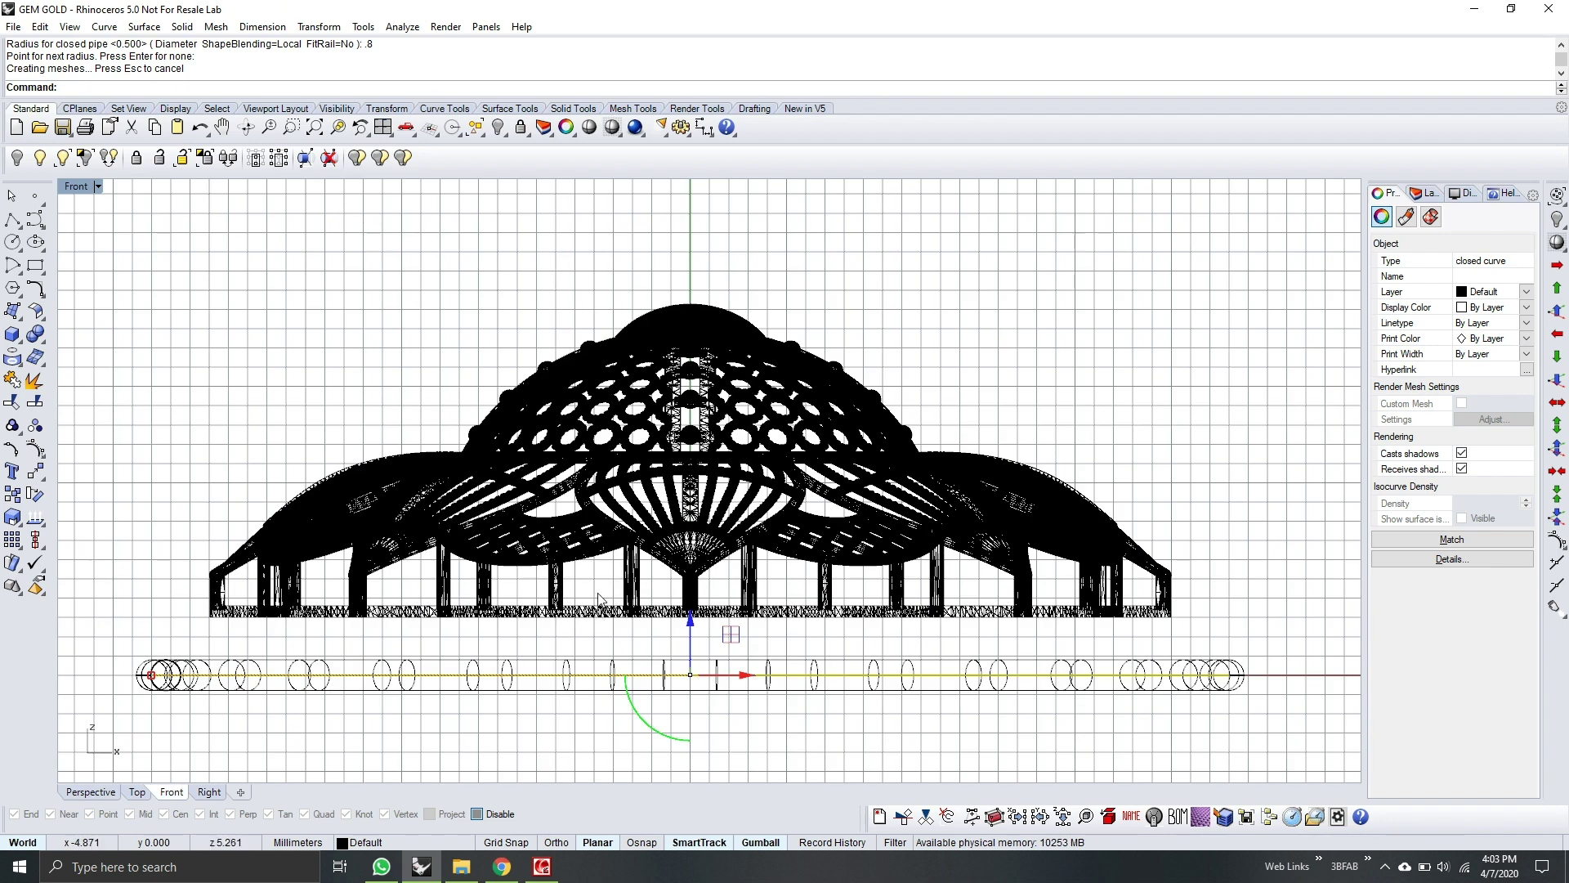
click(712, 659)
right_drag(712, 659, 716, 606)
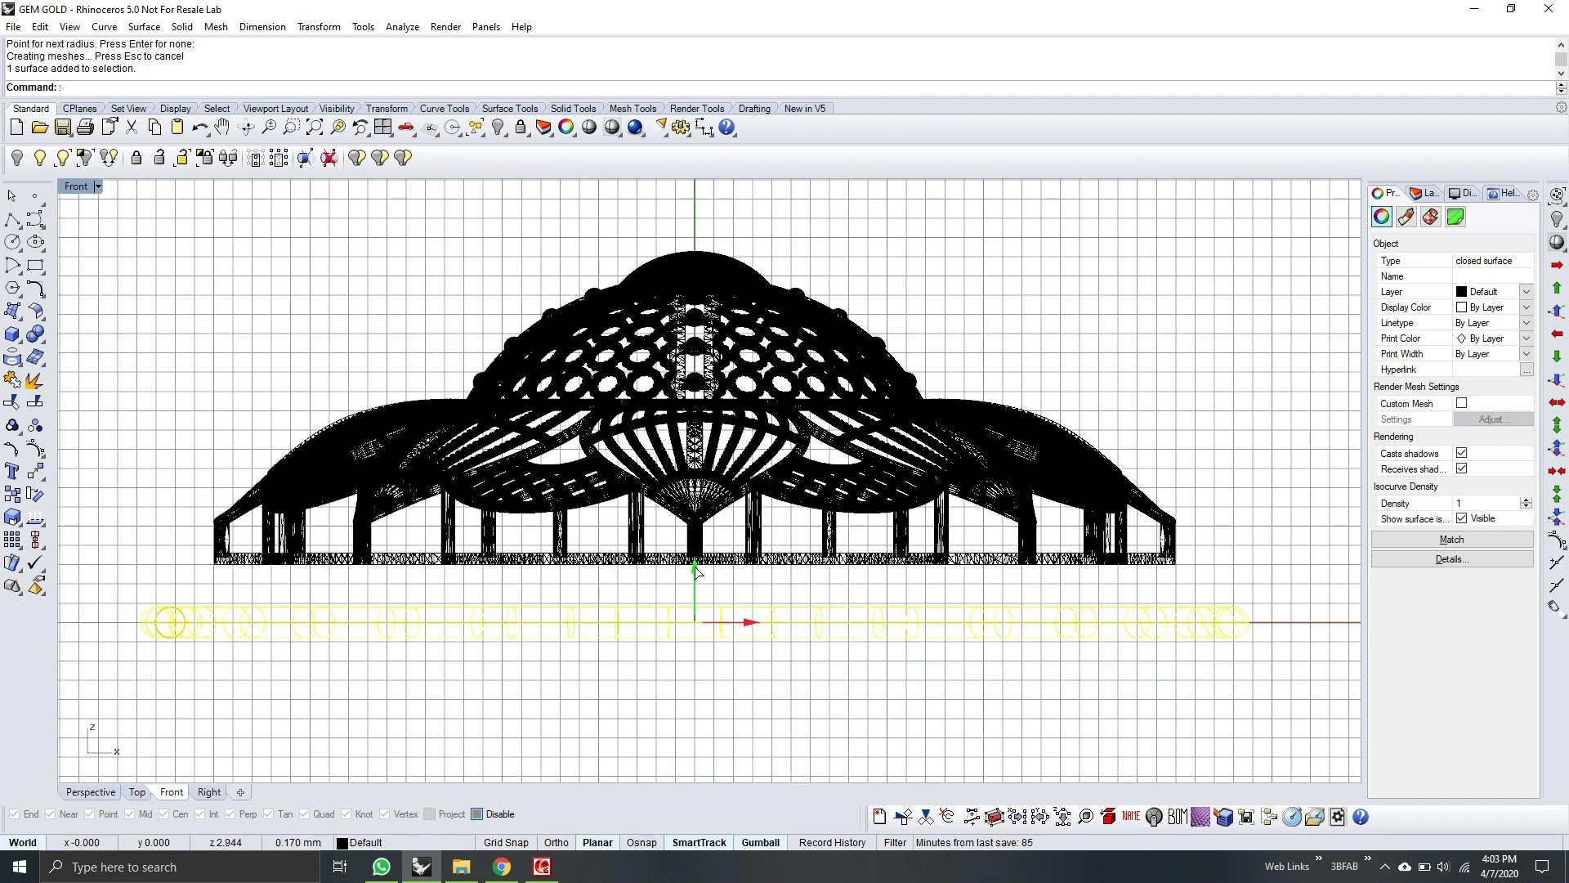
alt+drag(694, 566, 695, 474)
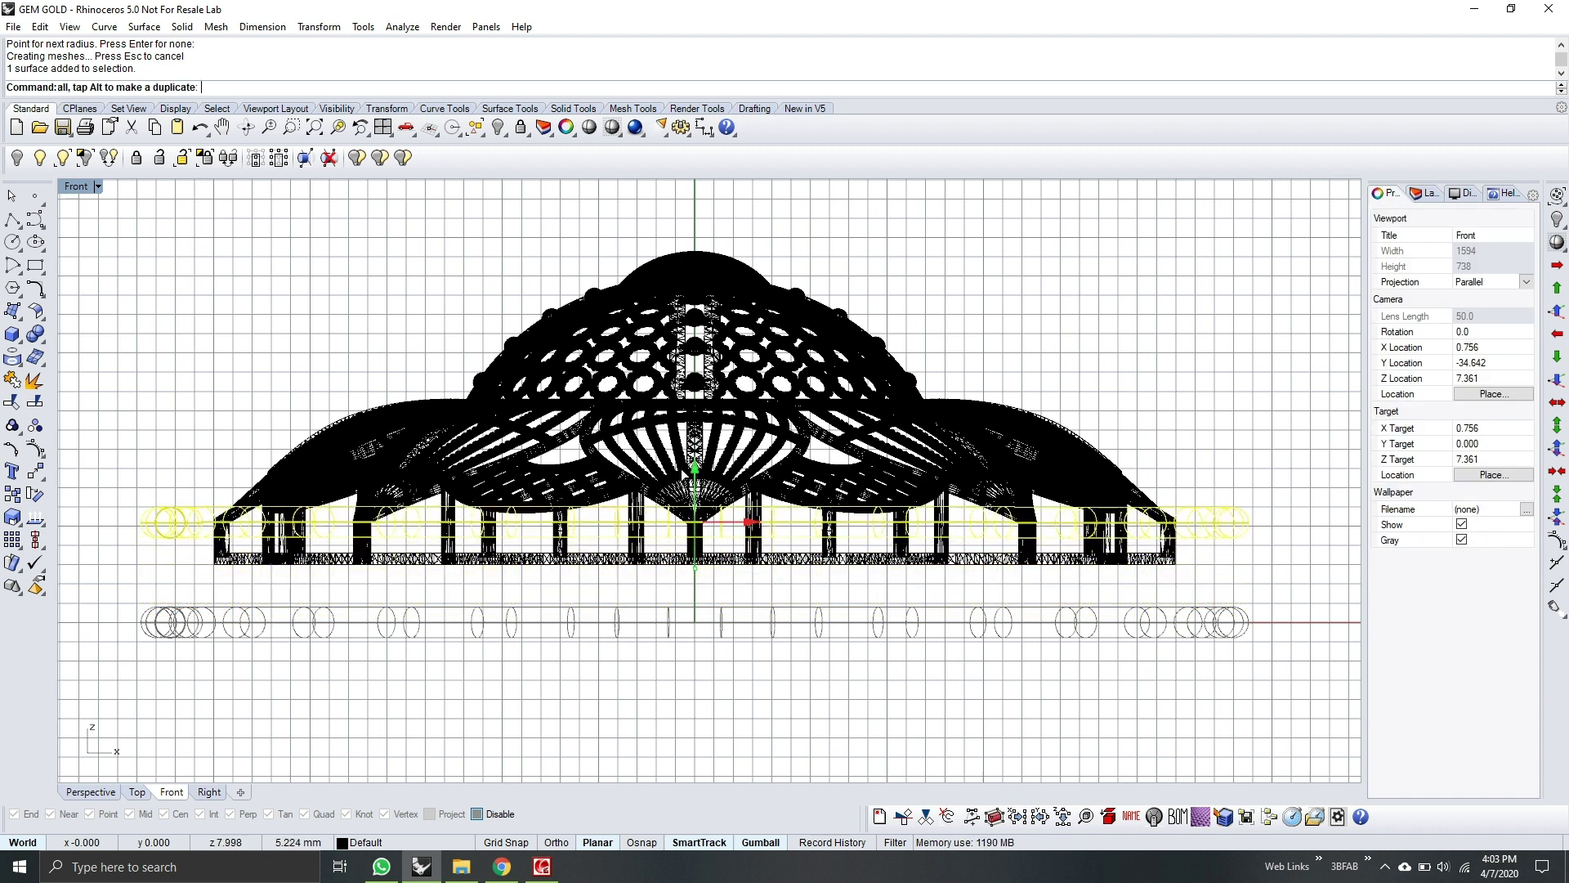
scroll(699, 490, up, 8)
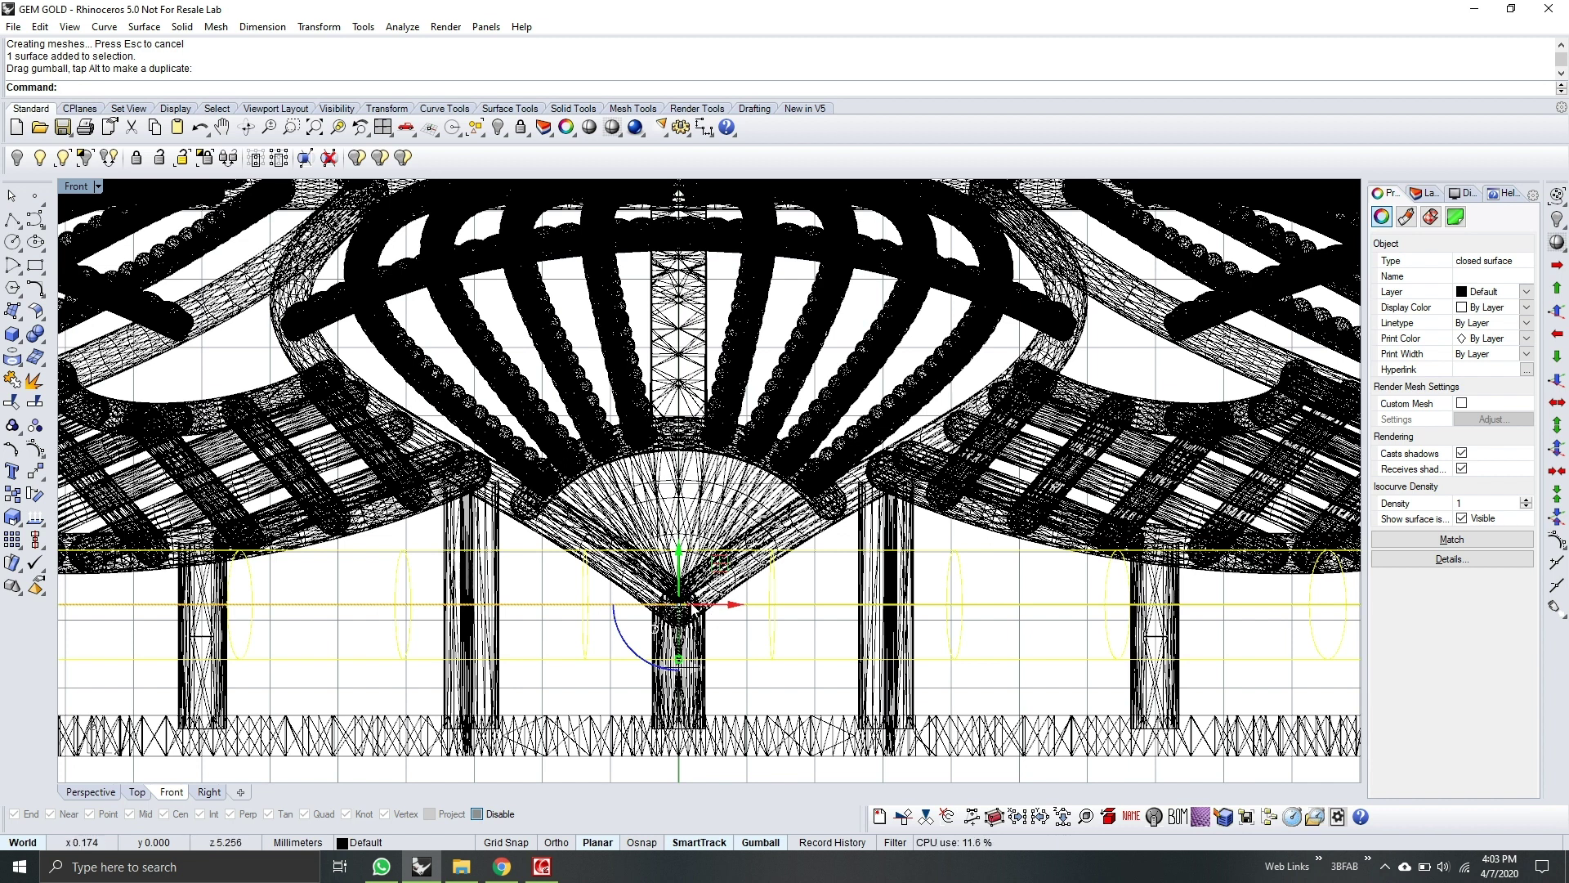
scroll(738, 575, down, 3)
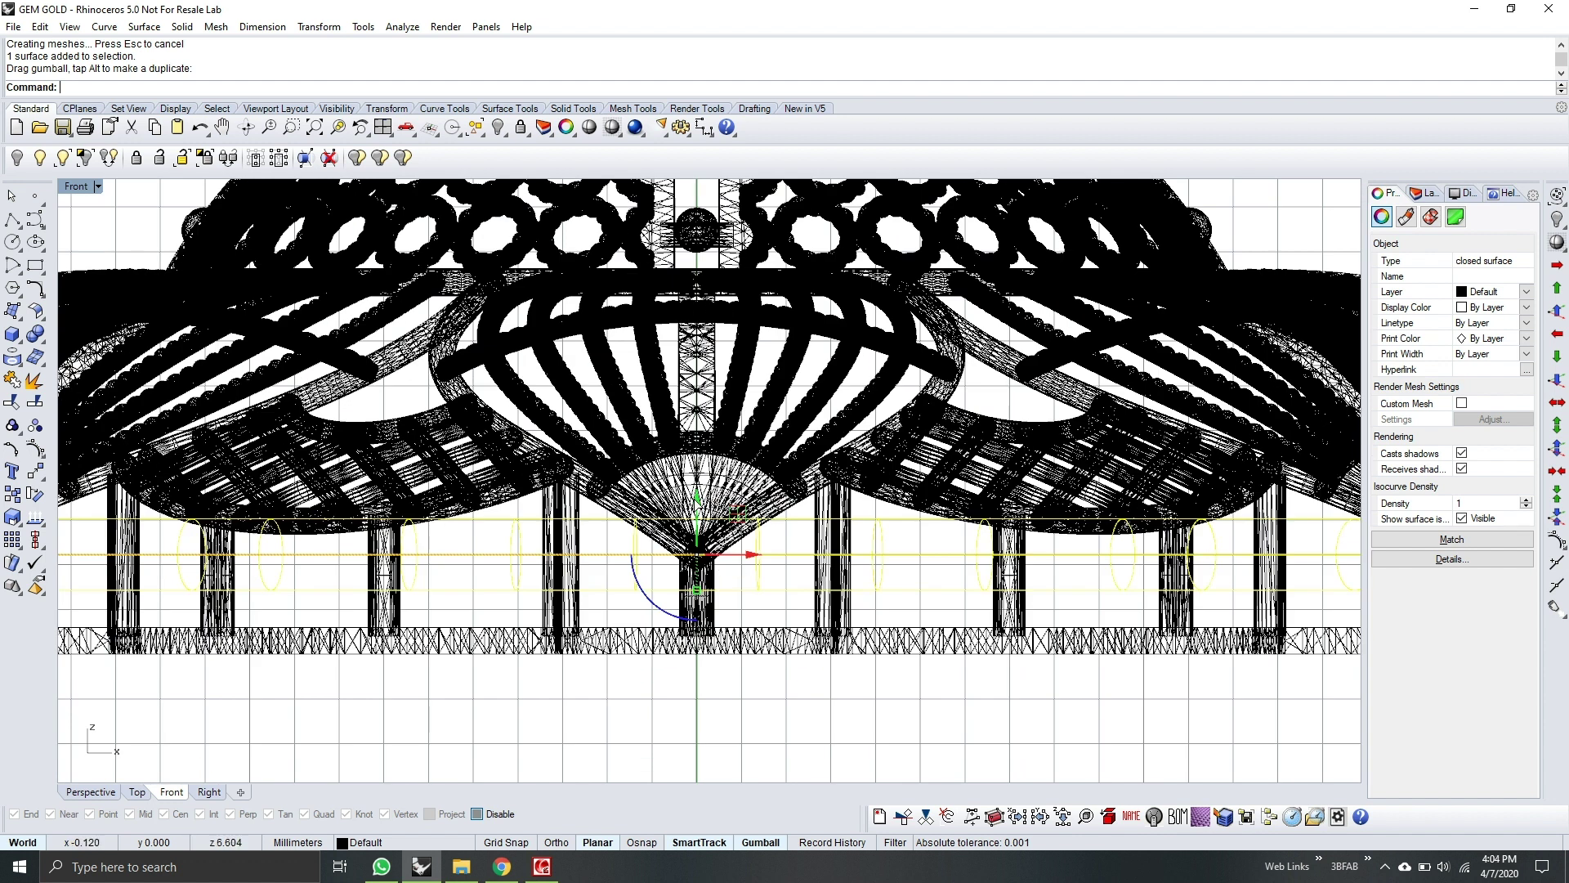
Step: Lower the pipe ring very slightly in the Front view to fine-tune its height against the support posts, and deselect it
drag(691, 493, 692, 499)
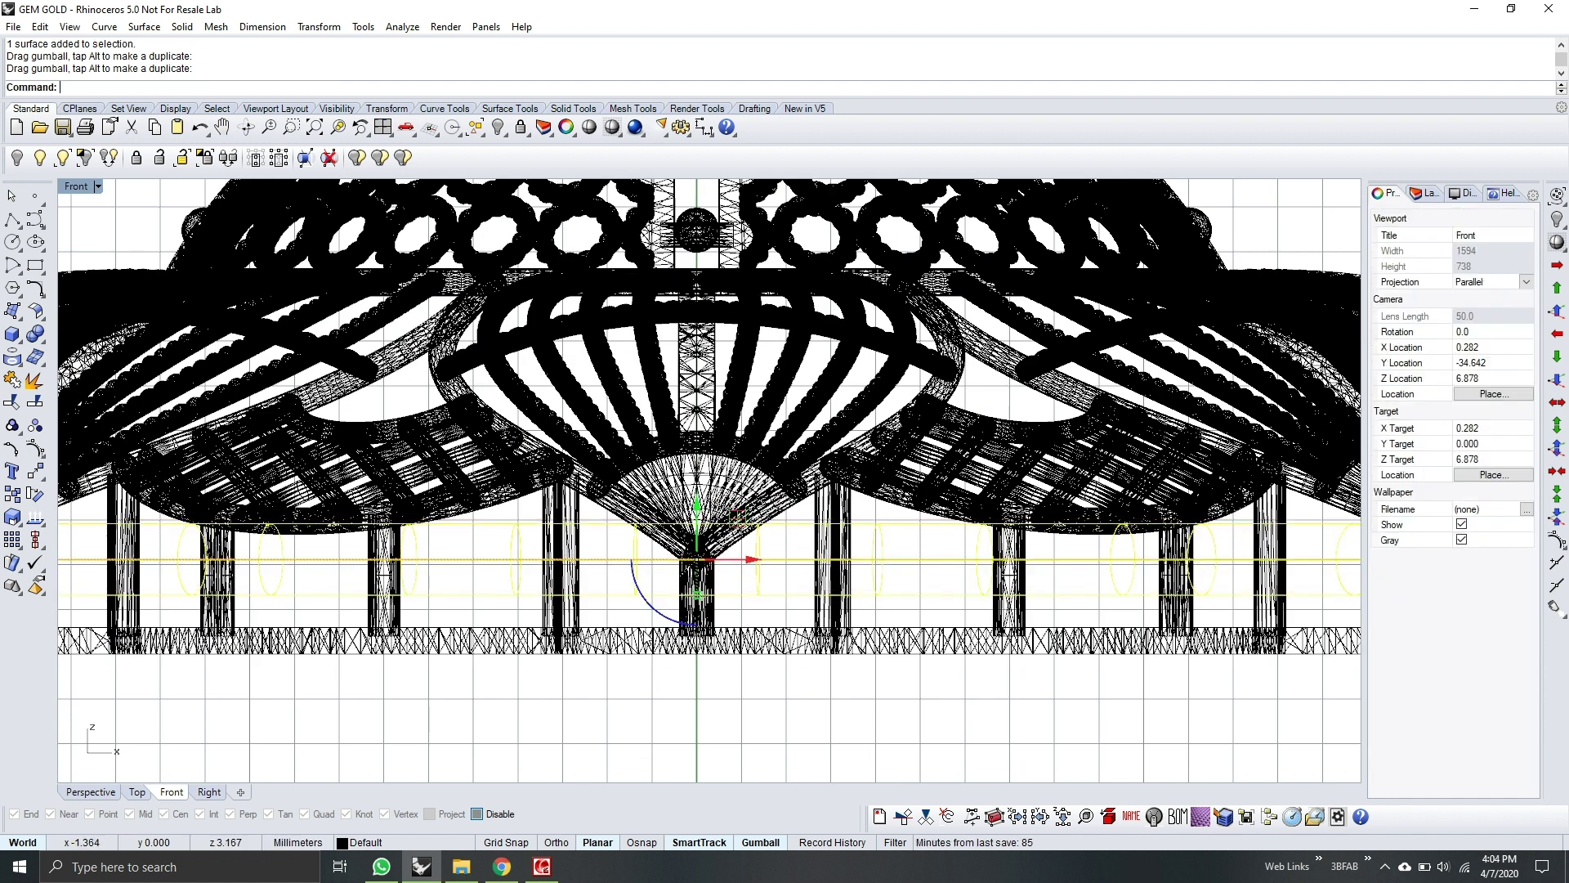
click(621, 740)
scroll(688, 645, down, 4)
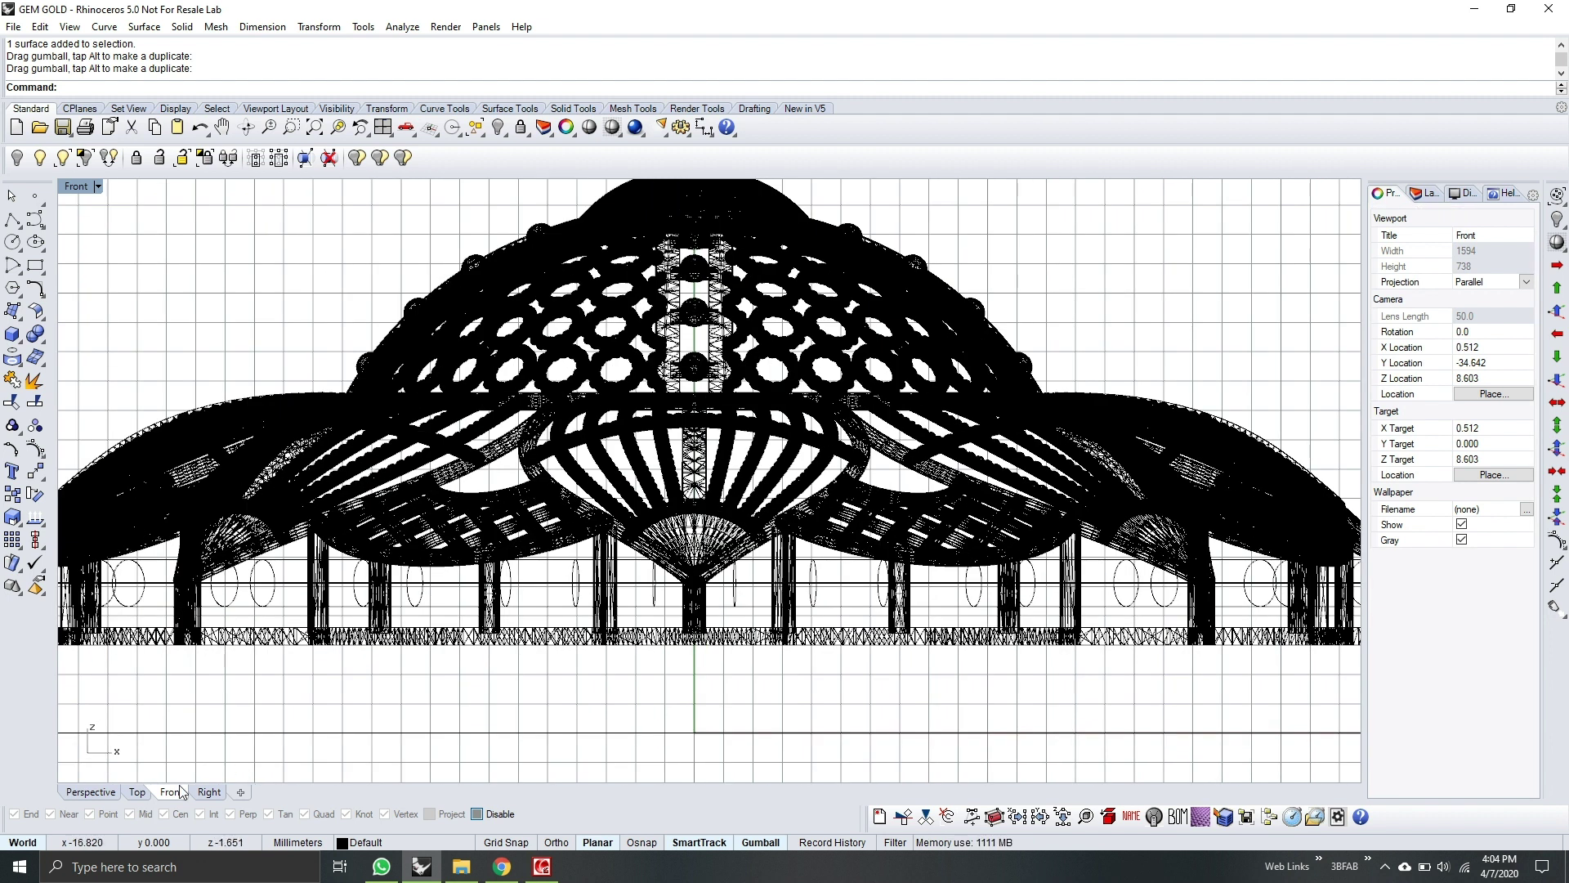
Step: In the Top view, draw a straight vertical line about 3.1 mm long from the lowest petal's tip to the centreline of the pipe ring
click(139, 792)
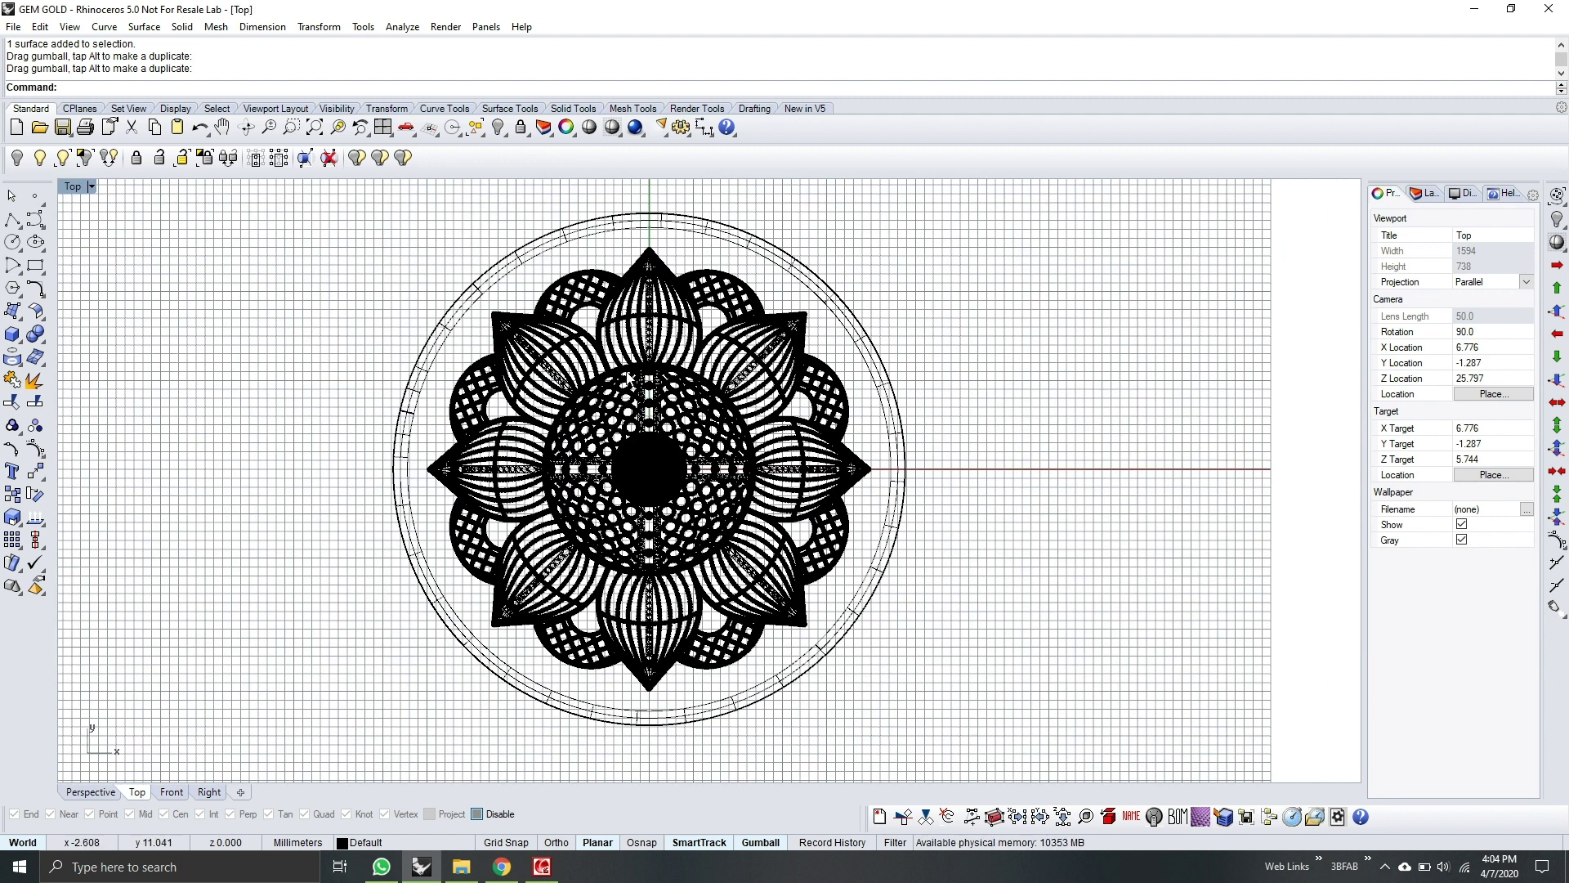
scroll(681, 660, up, 6)
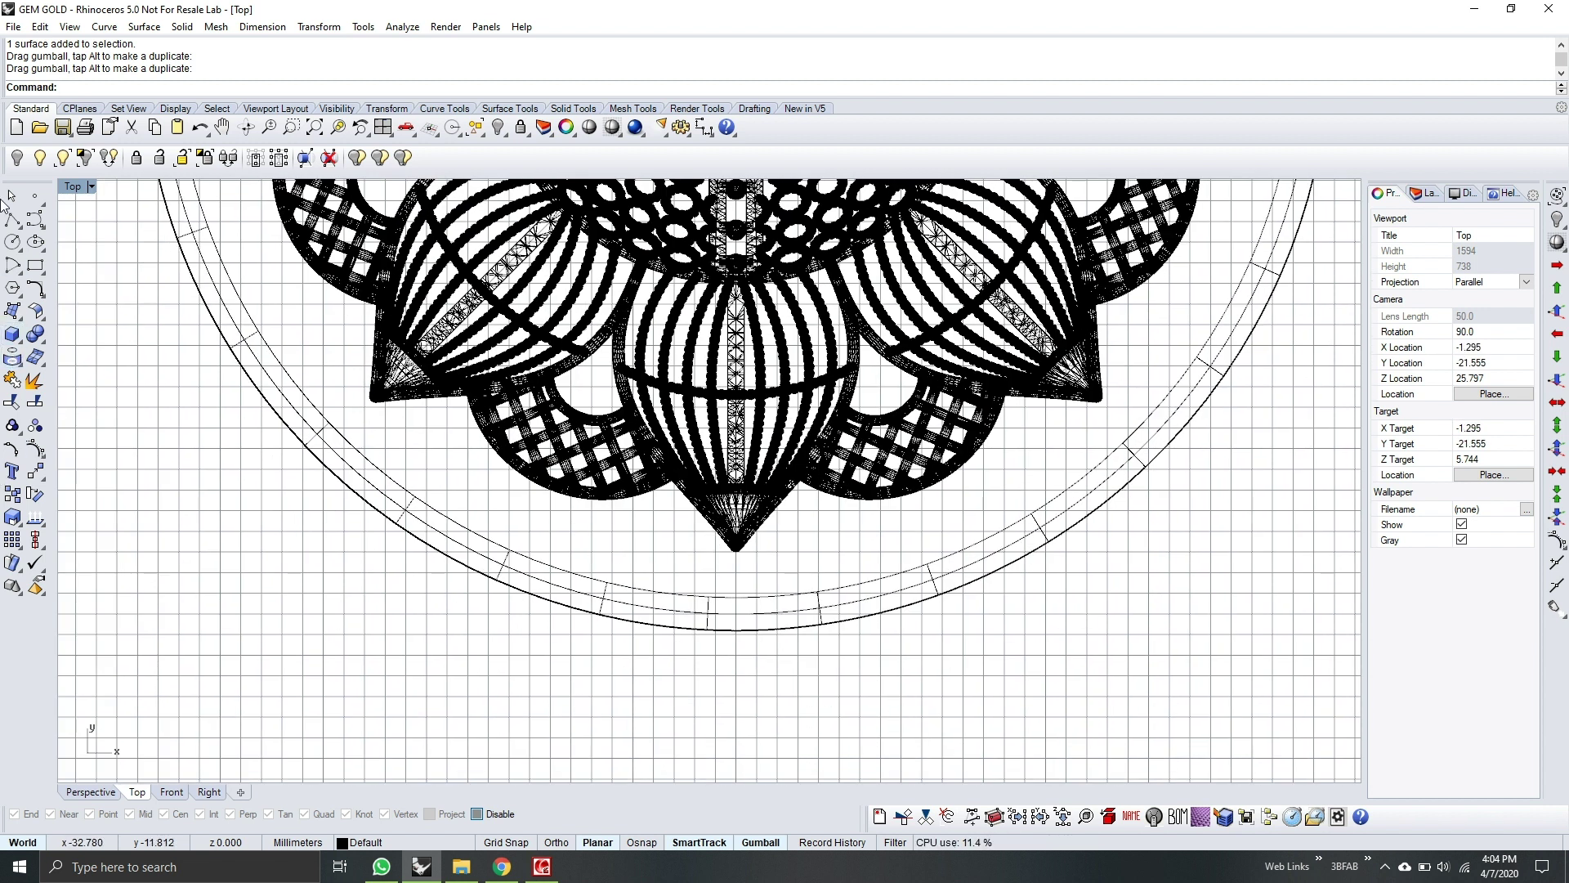
click(20, 229)
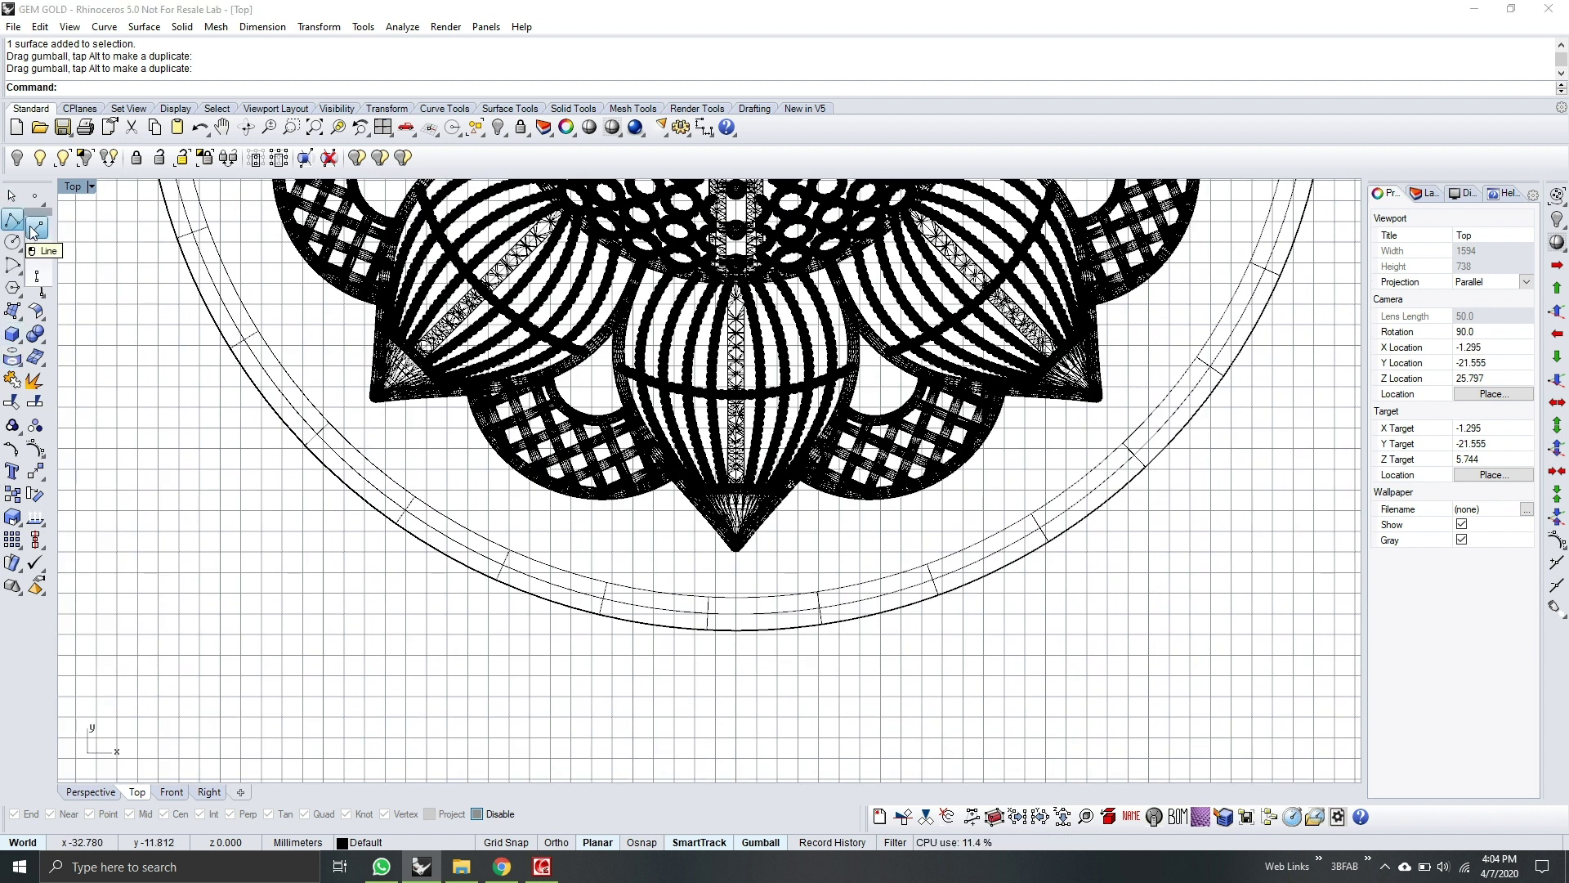
click(35, 228)
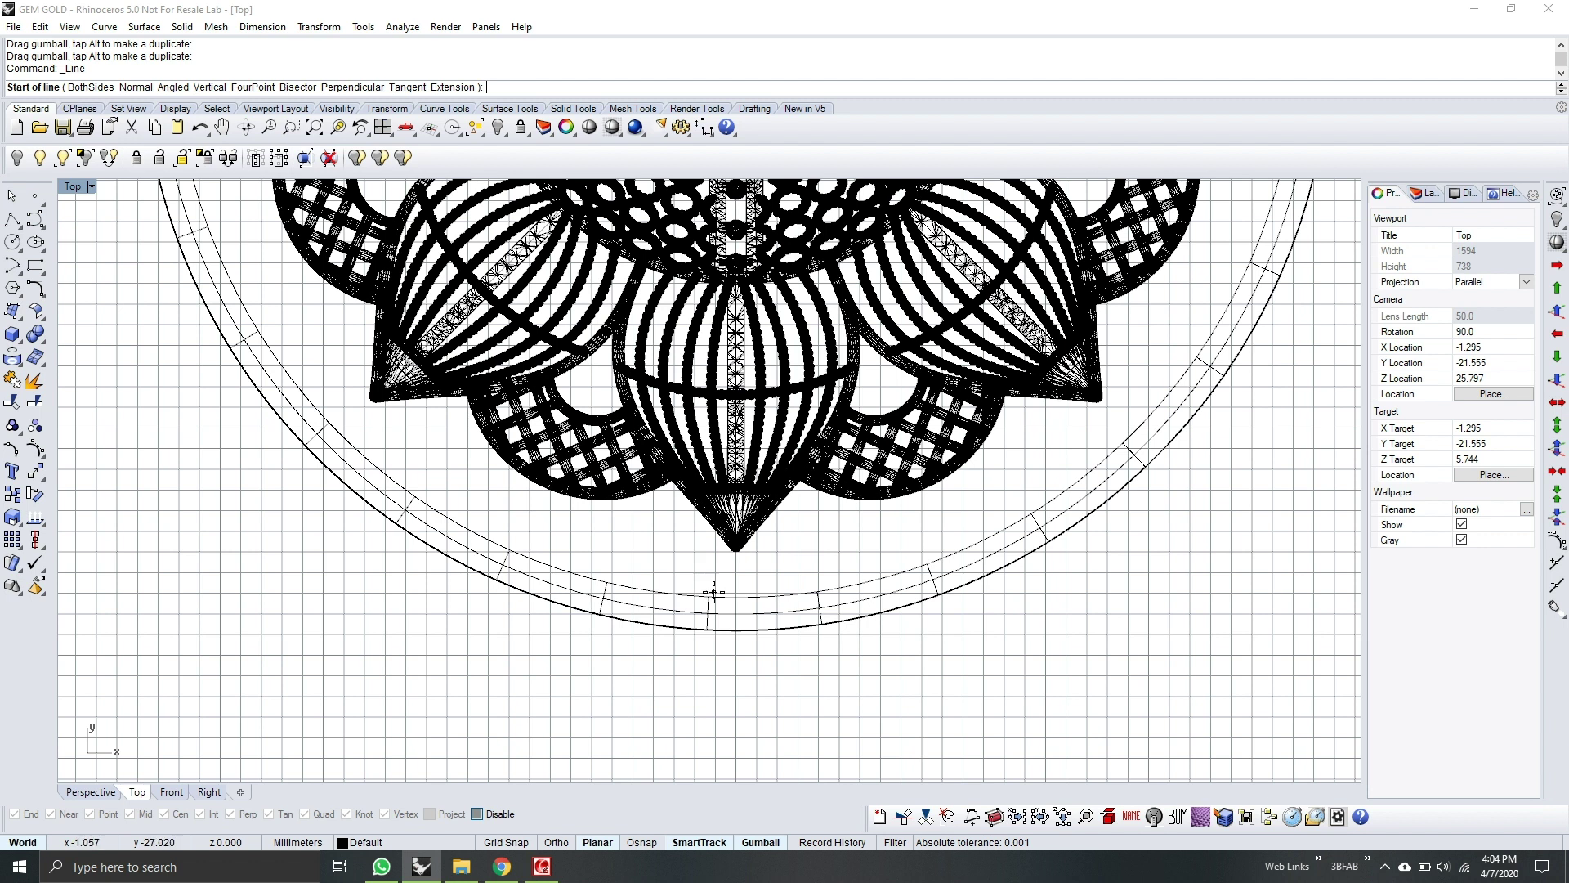
scroll(728, 550, up, 6)
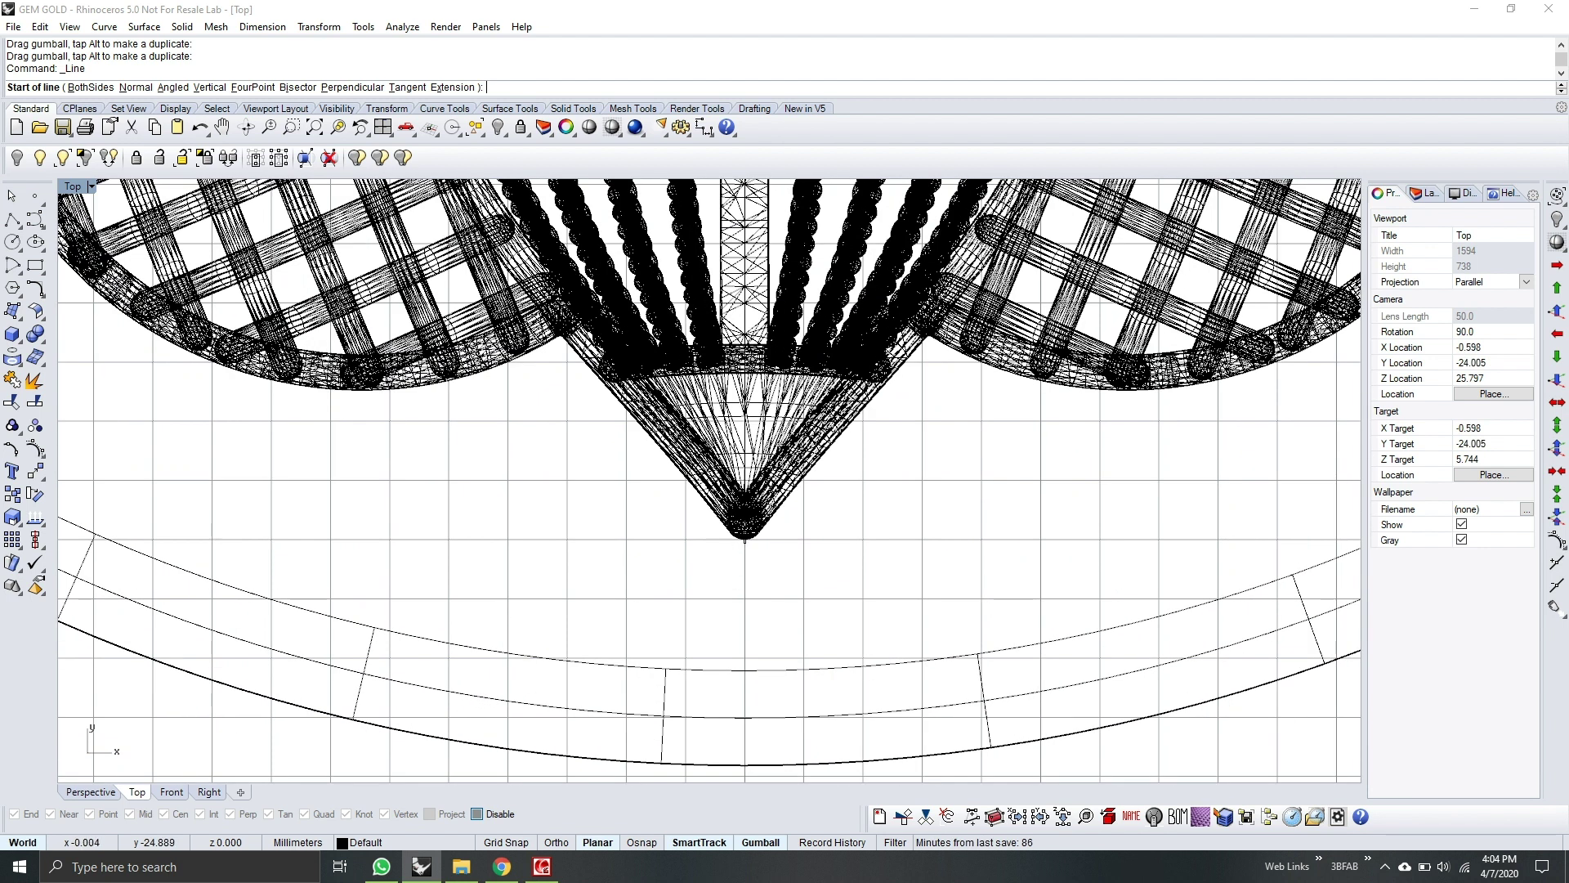
click(744, 539)
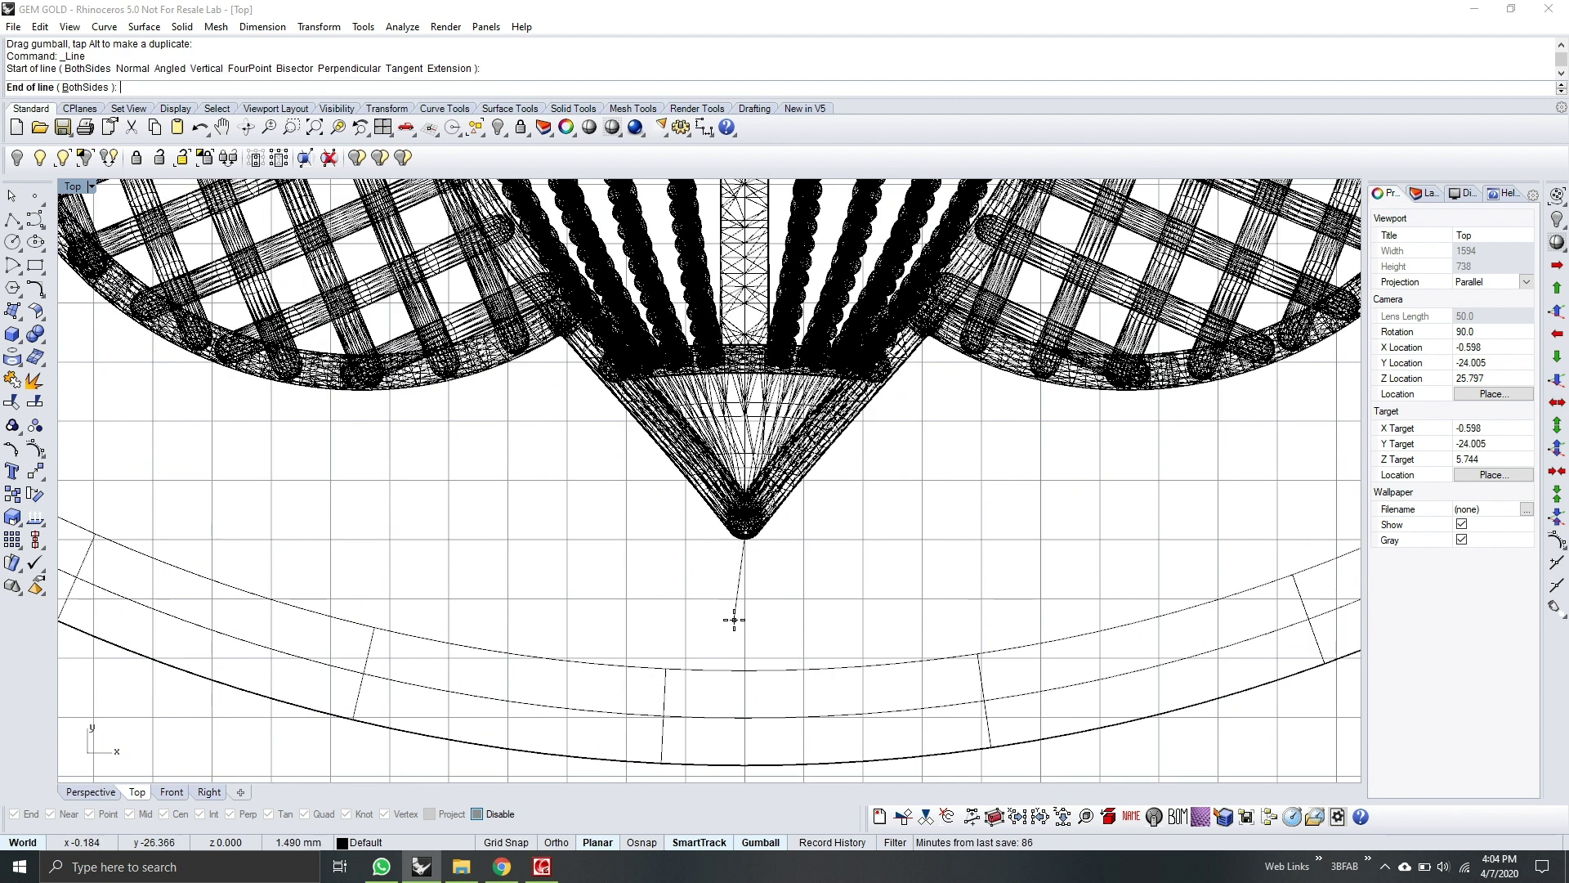
click(743, 718)
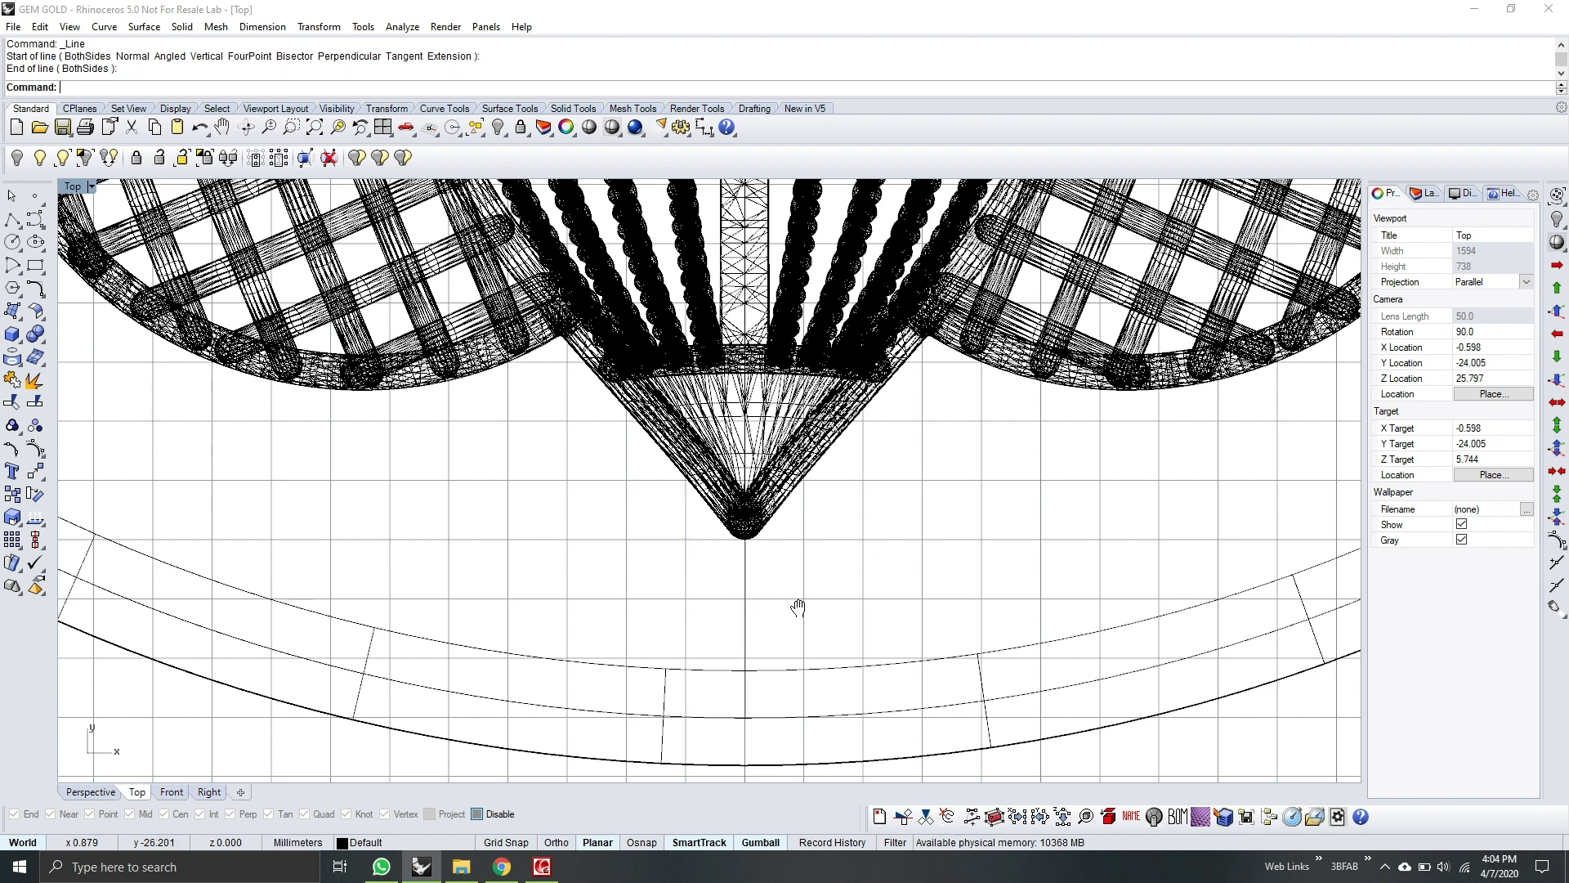
right_drag(798, 607, 760, 532)
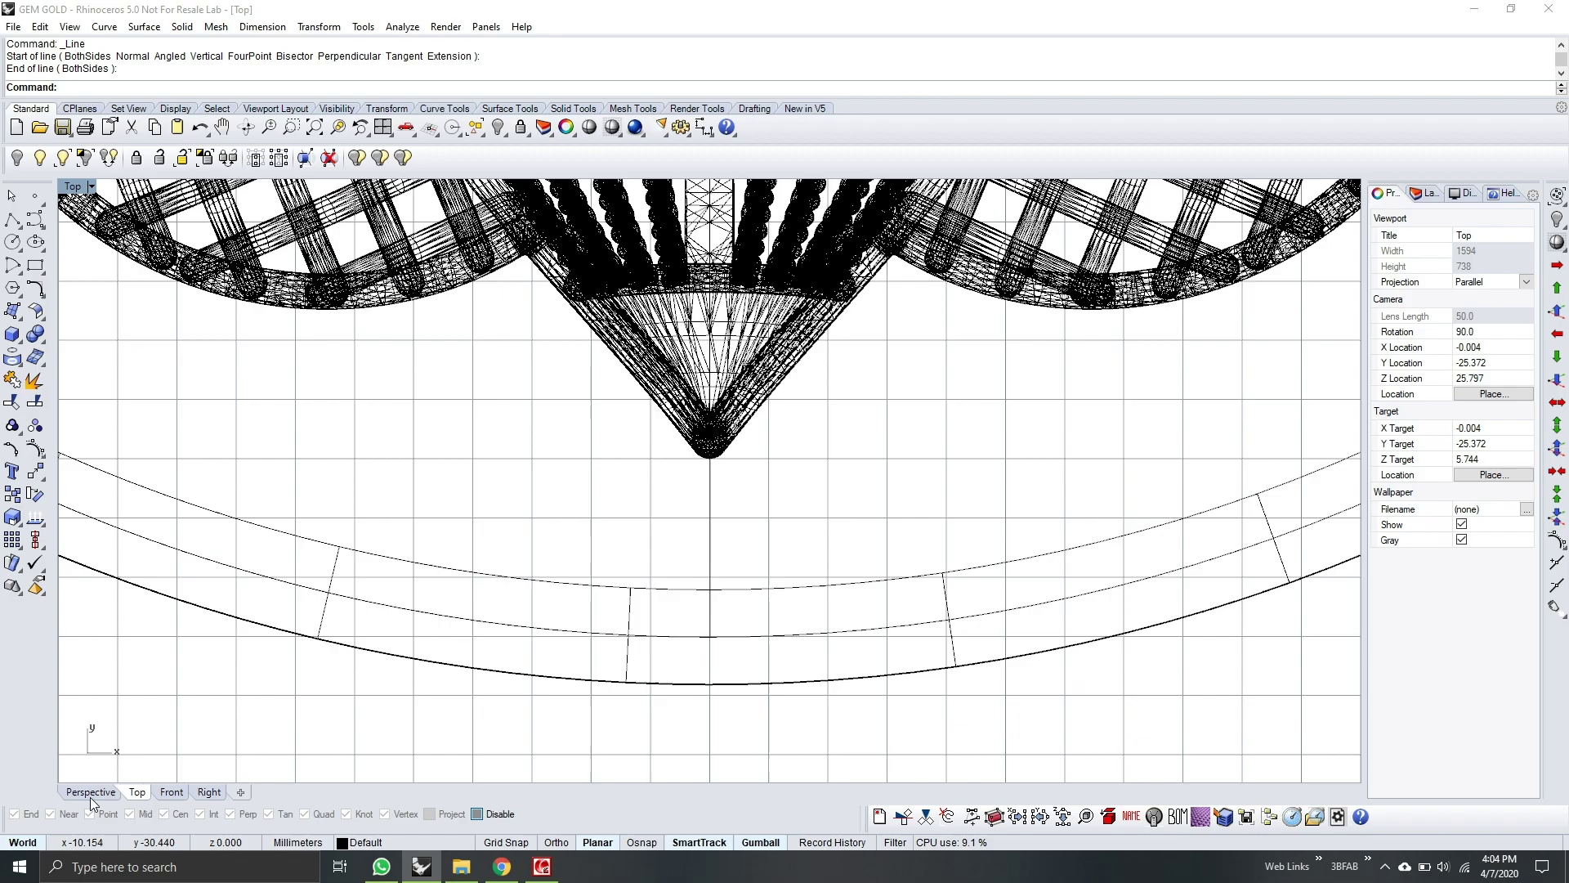
Step: Select the short connecting line and move it vertically up in the Front view to the height of the petal tip and pipe ring
click(91, 797)
right_drag(581, 598, 733, 445)
scroll(590, 613, up, 8)
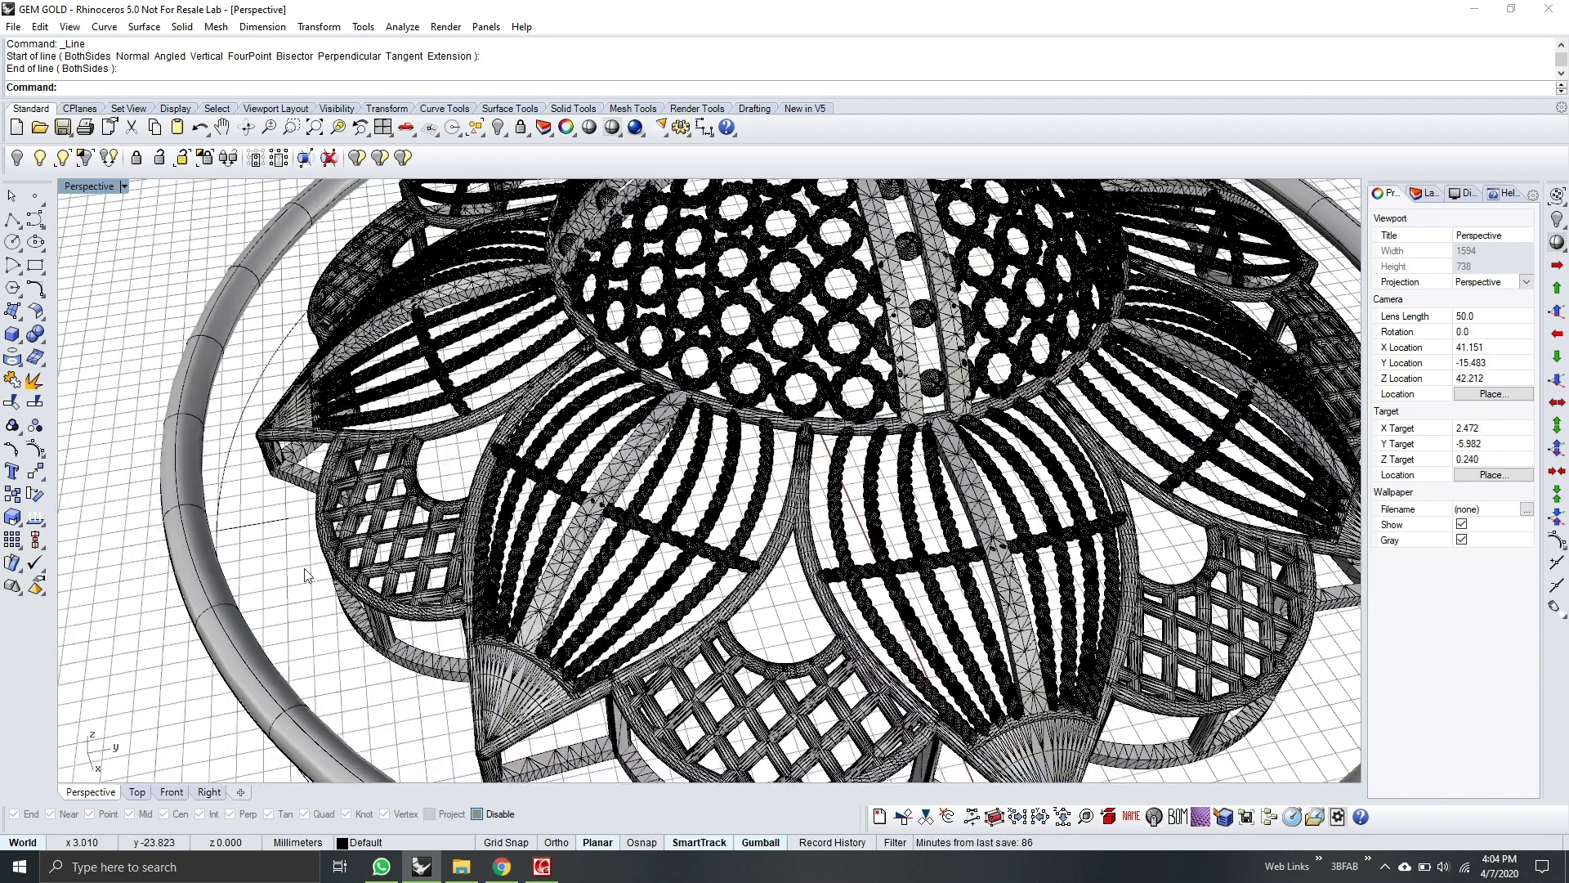
click(256, 530)
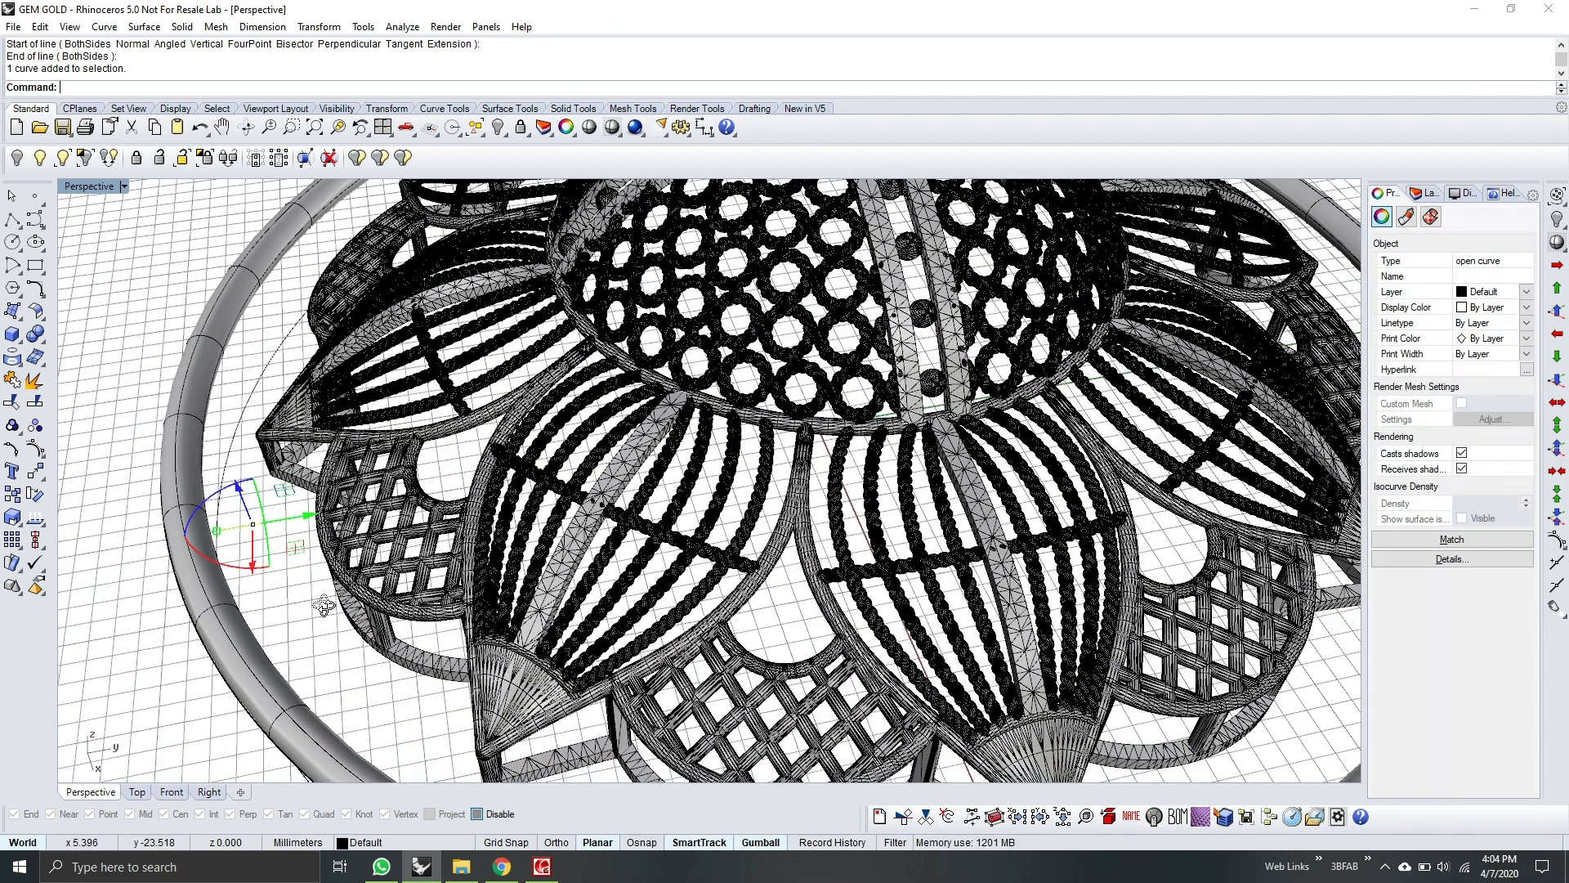
mouse_move(327, 609)
right_down()
mouse_move(465, 500)
mouse_move(334, 635)
right_up()
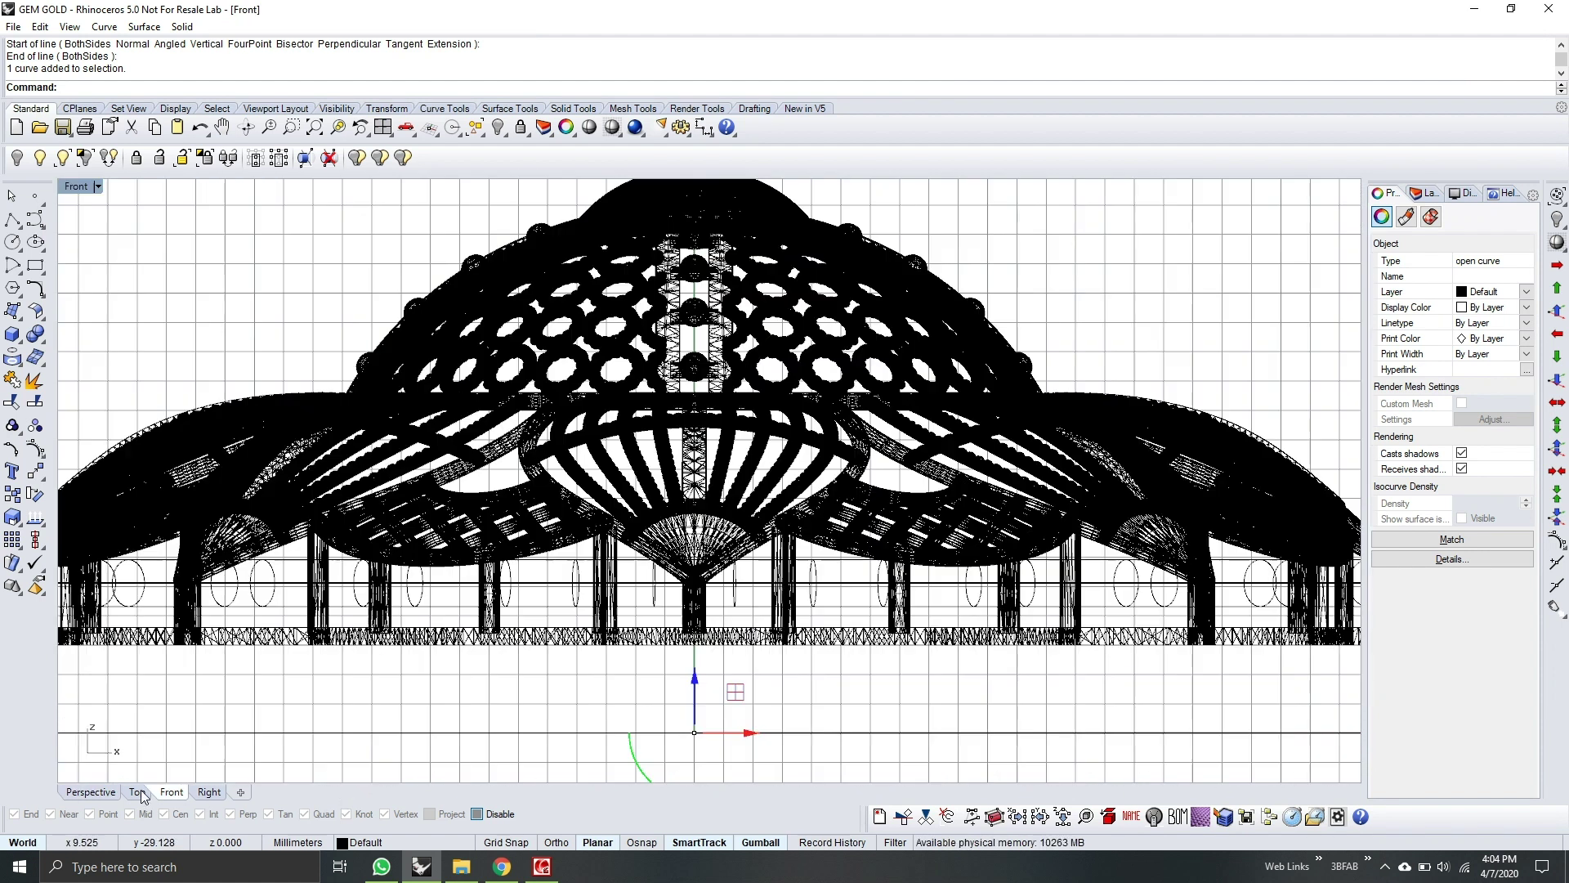
click(172, 792)
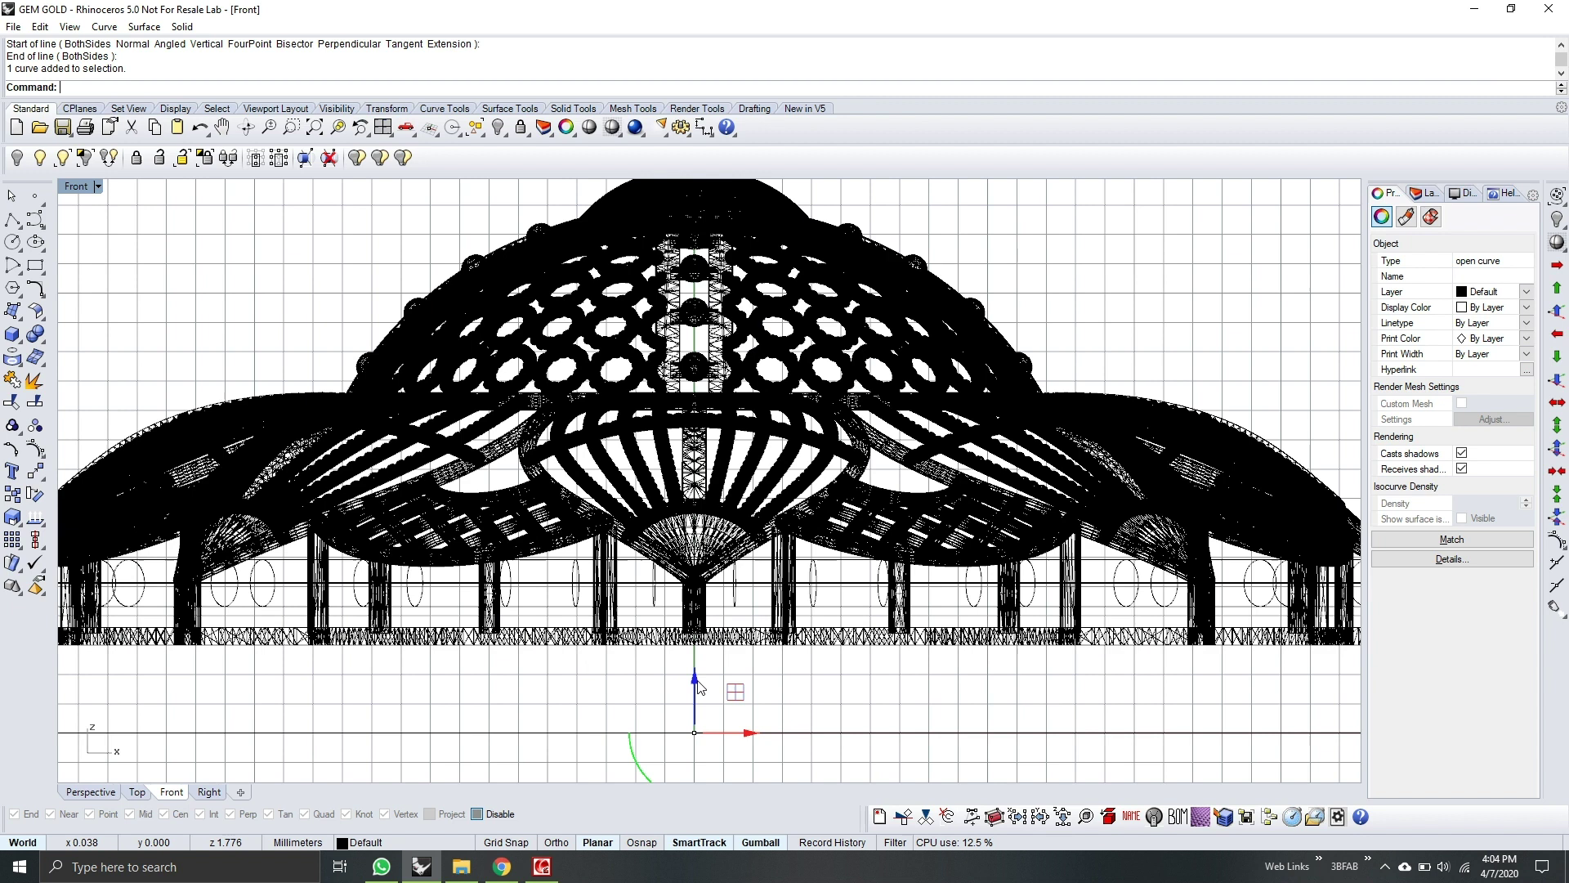
drag(699, 687, 694, 564)
scroll(693, 572, up, 8)
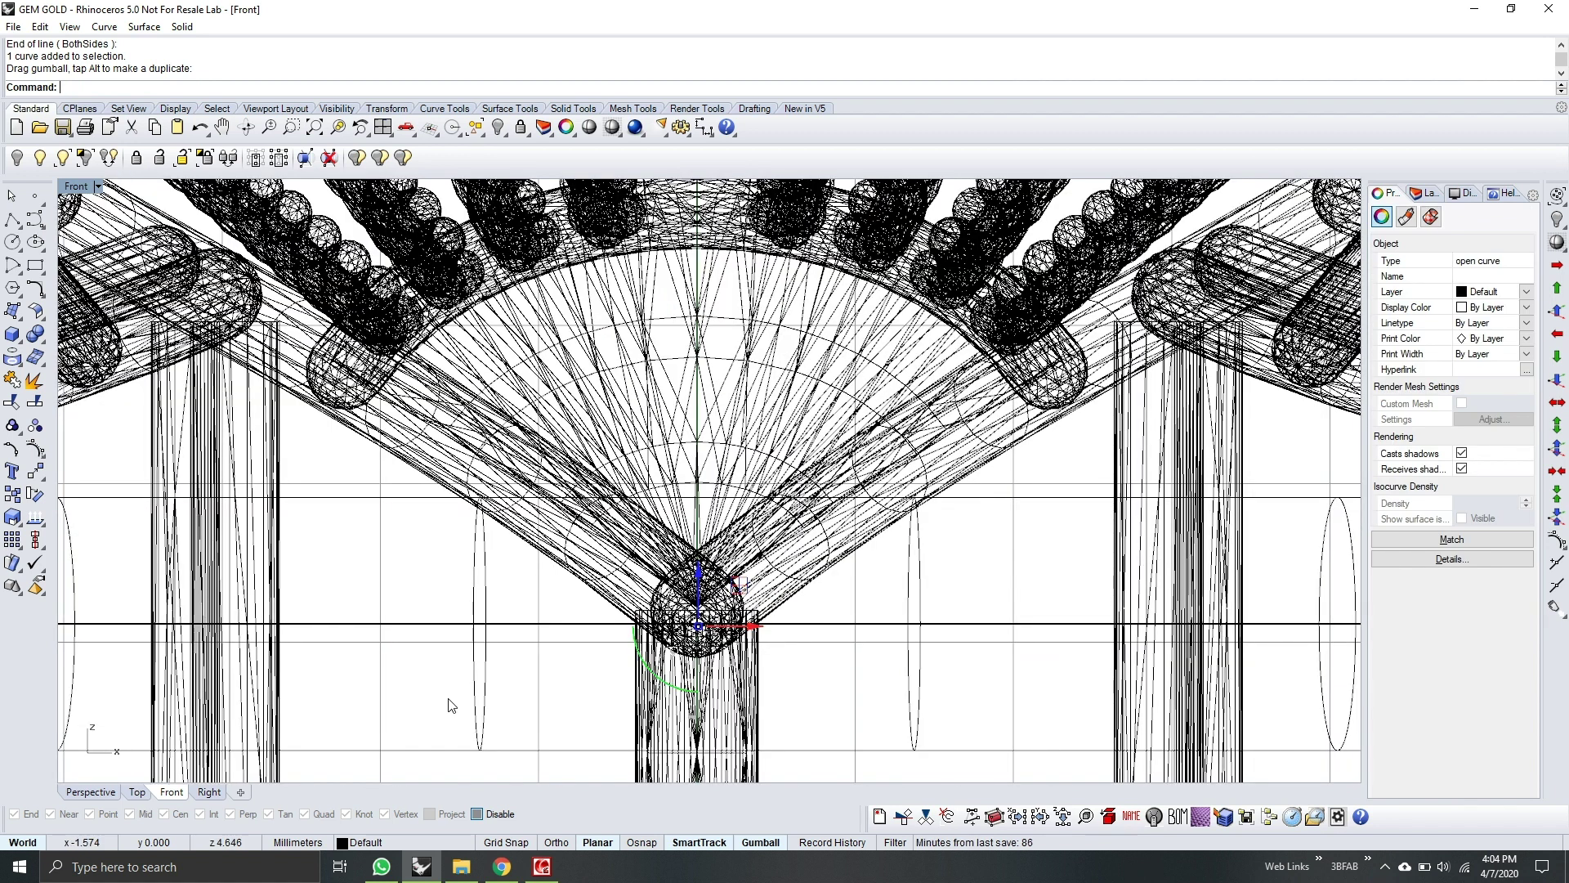
Step: Create a flat-capped tapered pipe along the connecting line, with radius 0.25 at the petal tip and 0.6 at the ring
click(81, 793)
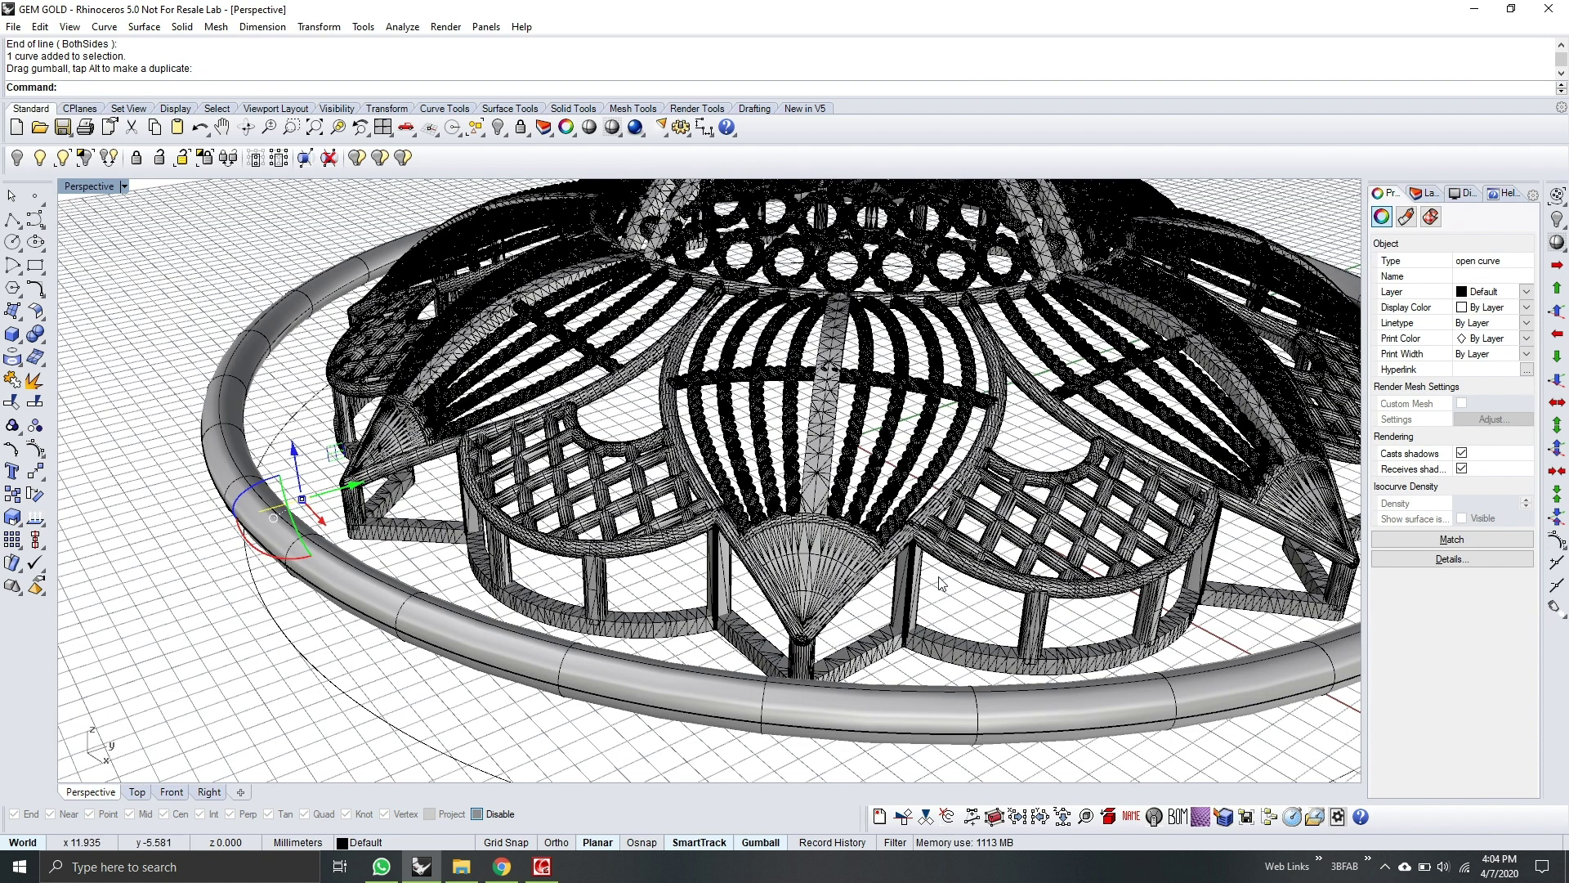
shift+right_drag(944, 614, 809, 563)
right_drag(956, 552, 959, 606)
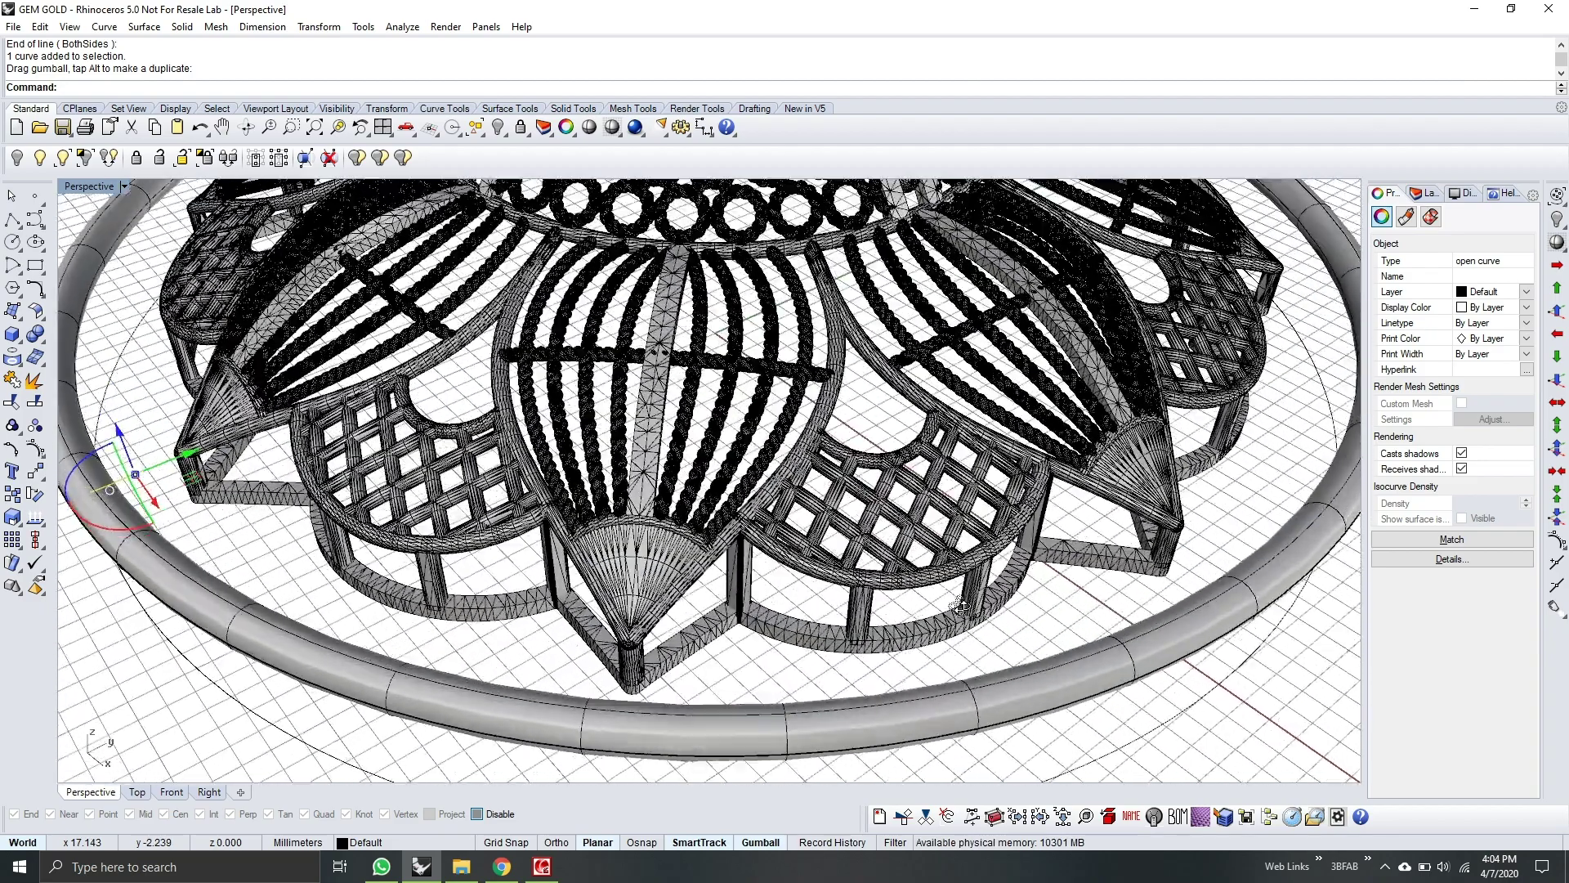
shift+right_drag(564, 530, 707, 529)
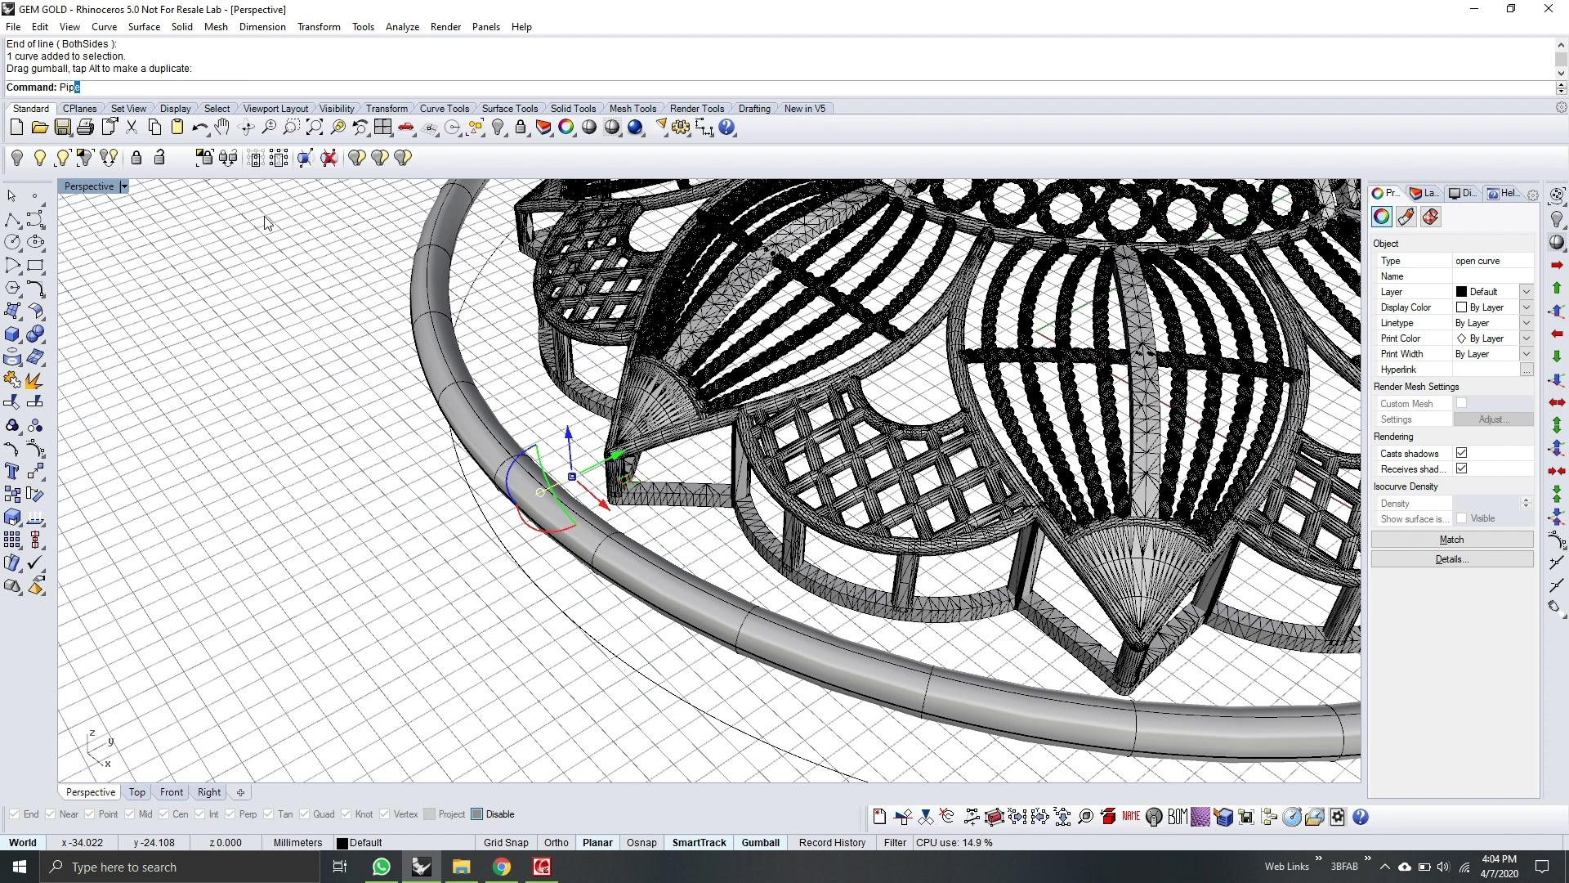
key(Return)
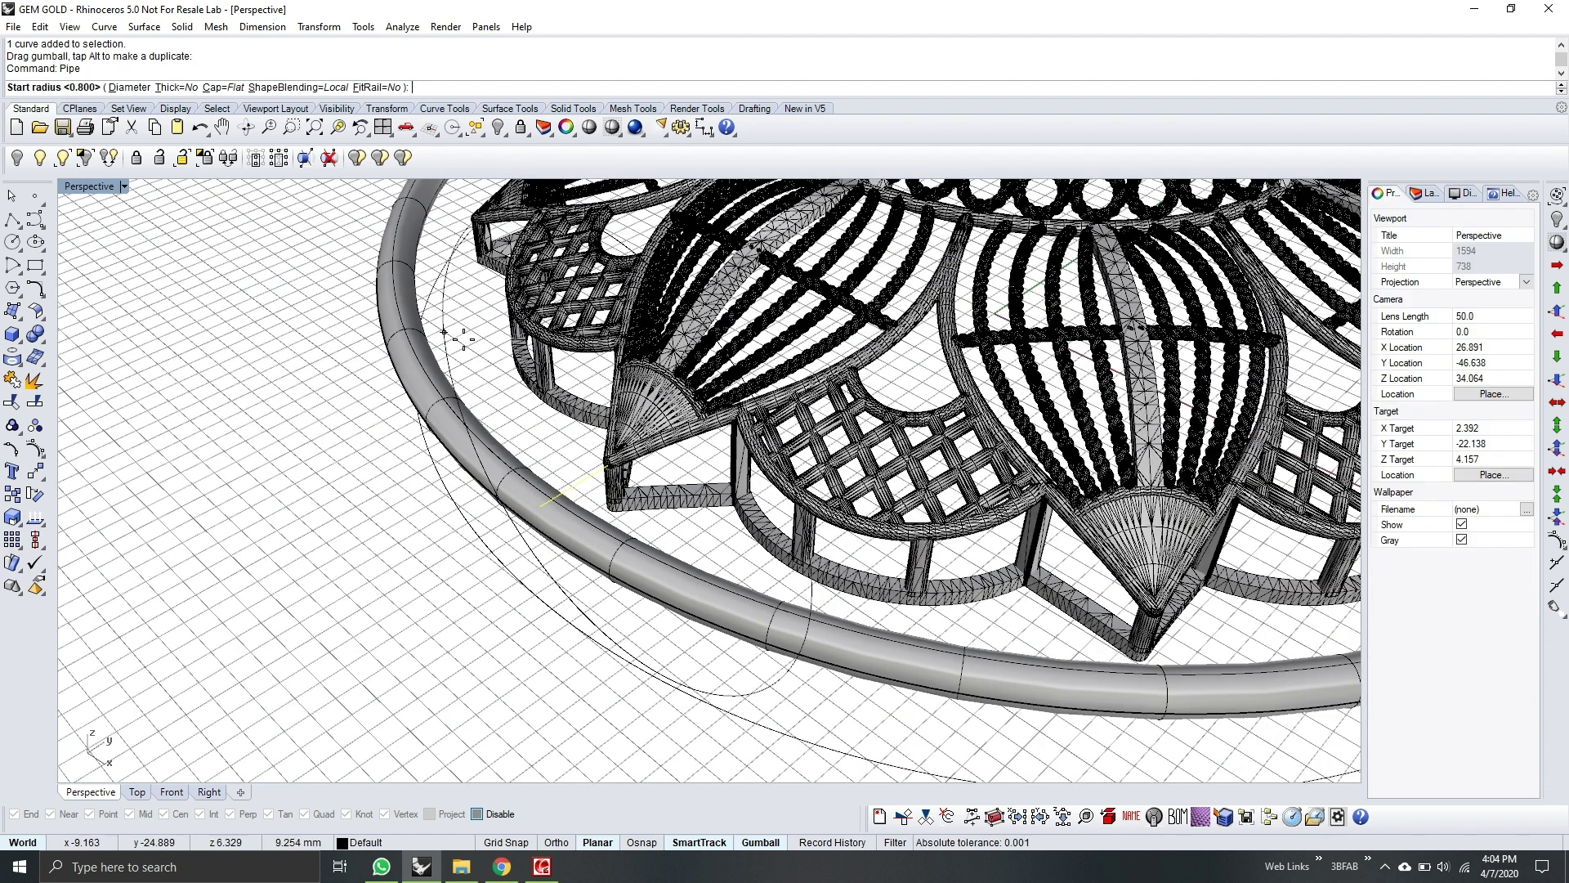
scroll(609, 463, up, 3)
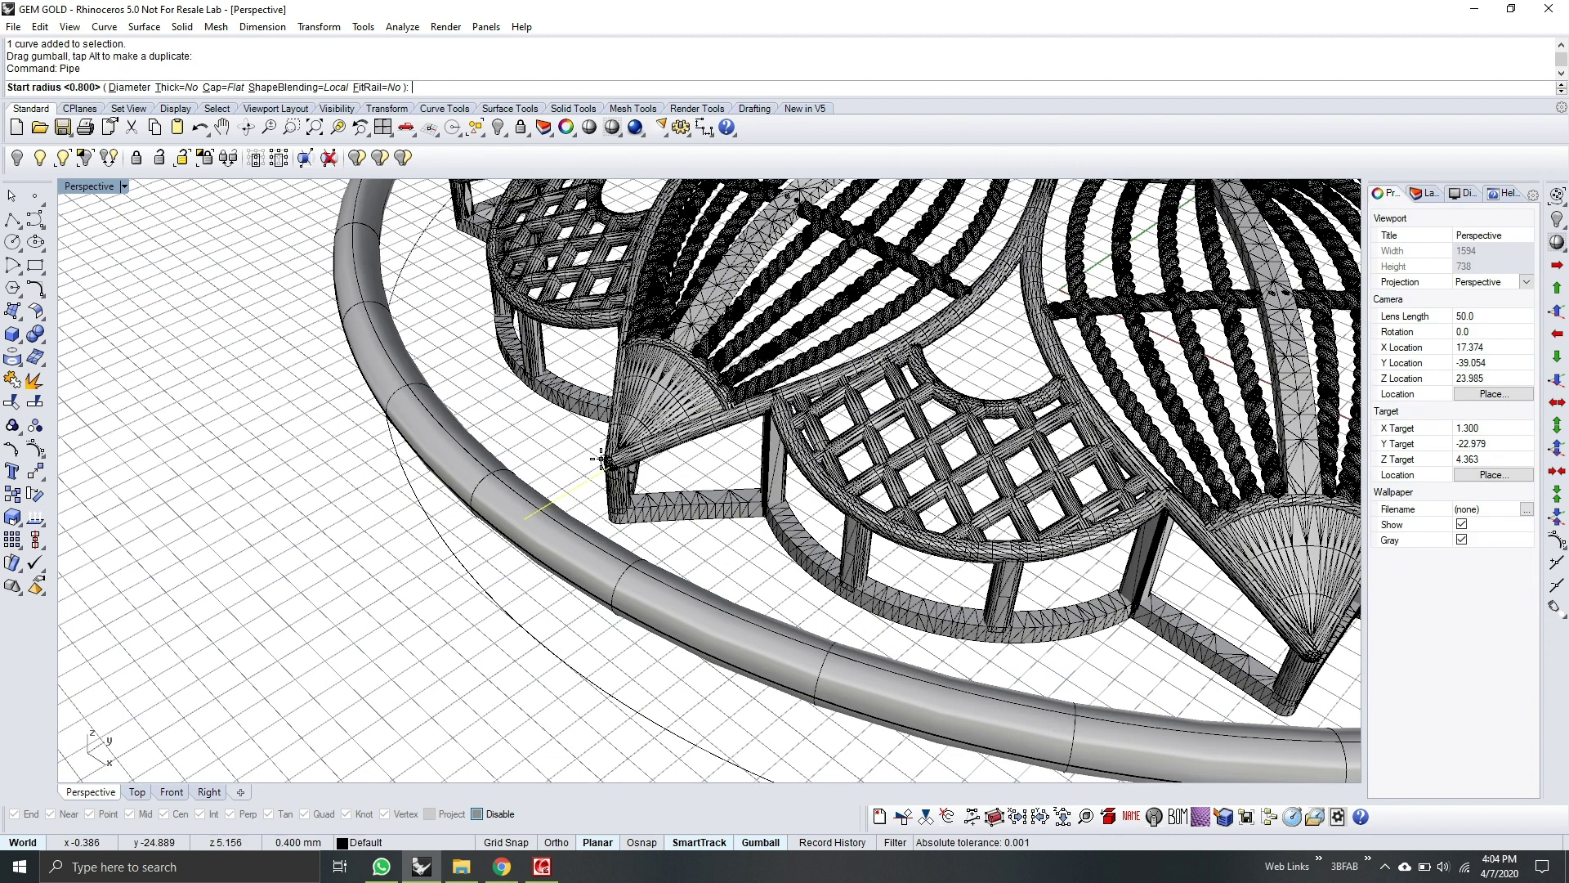
scroll(619, 472, up, 3)
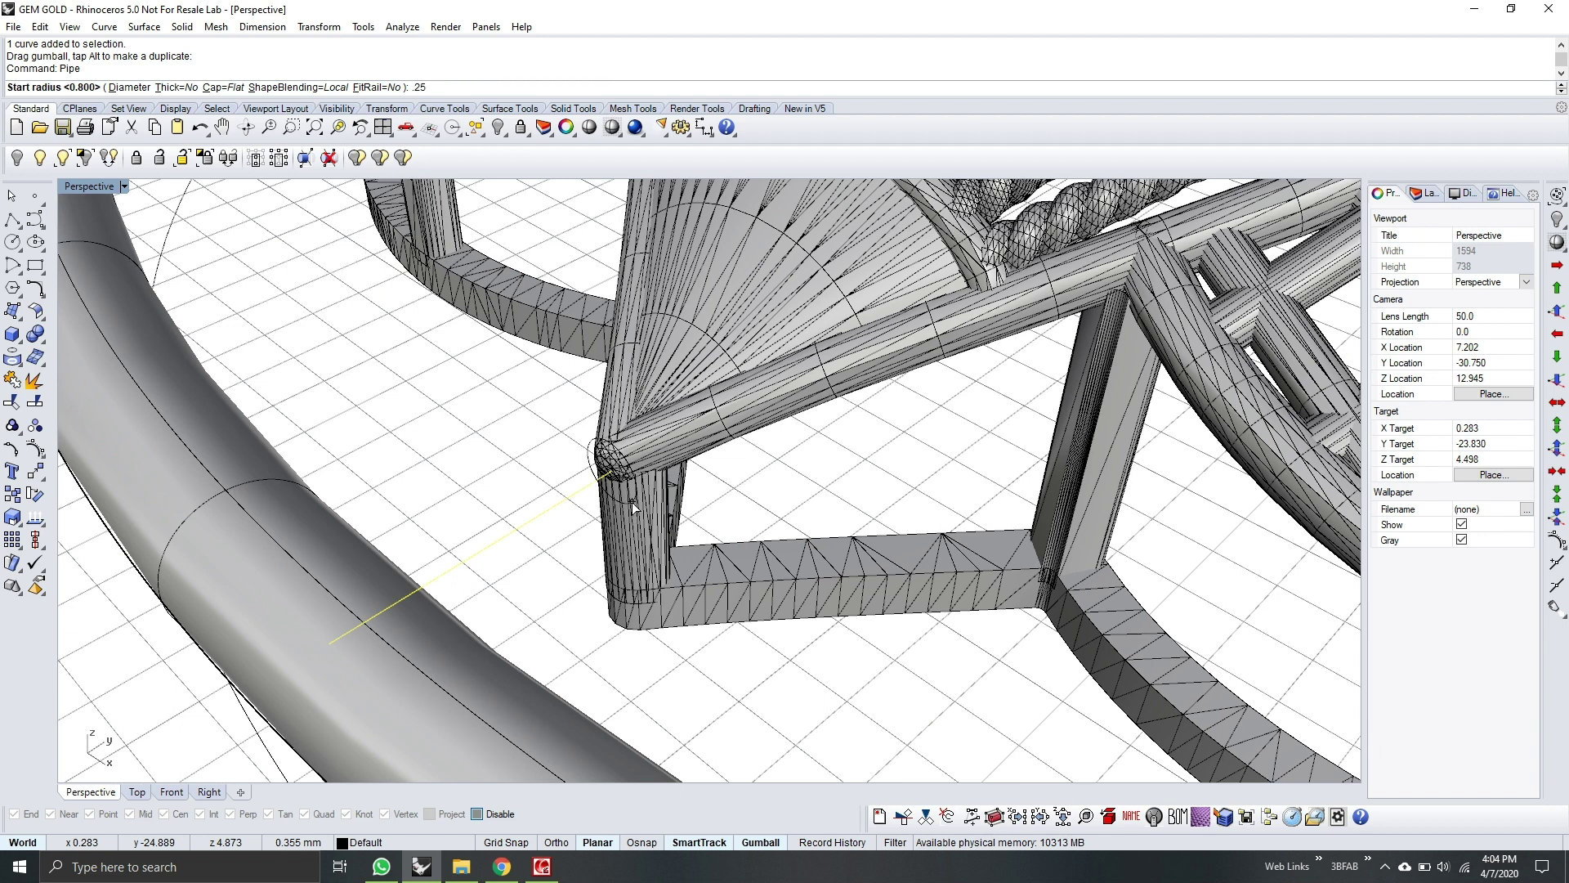
key(Return)
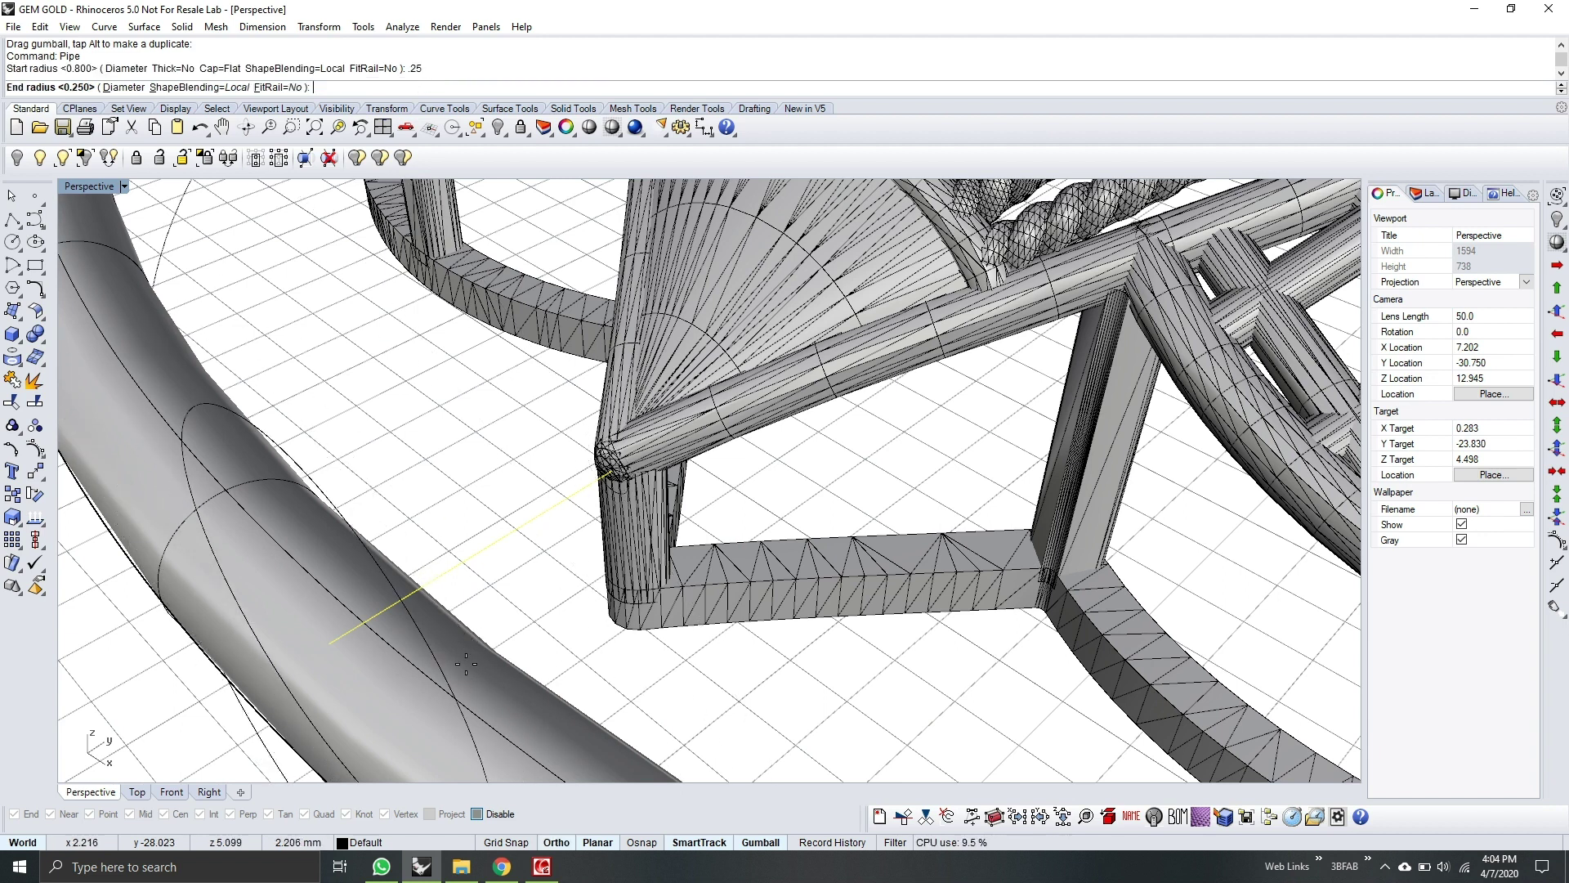
shift+right_drag(466, 664, 526, 589)
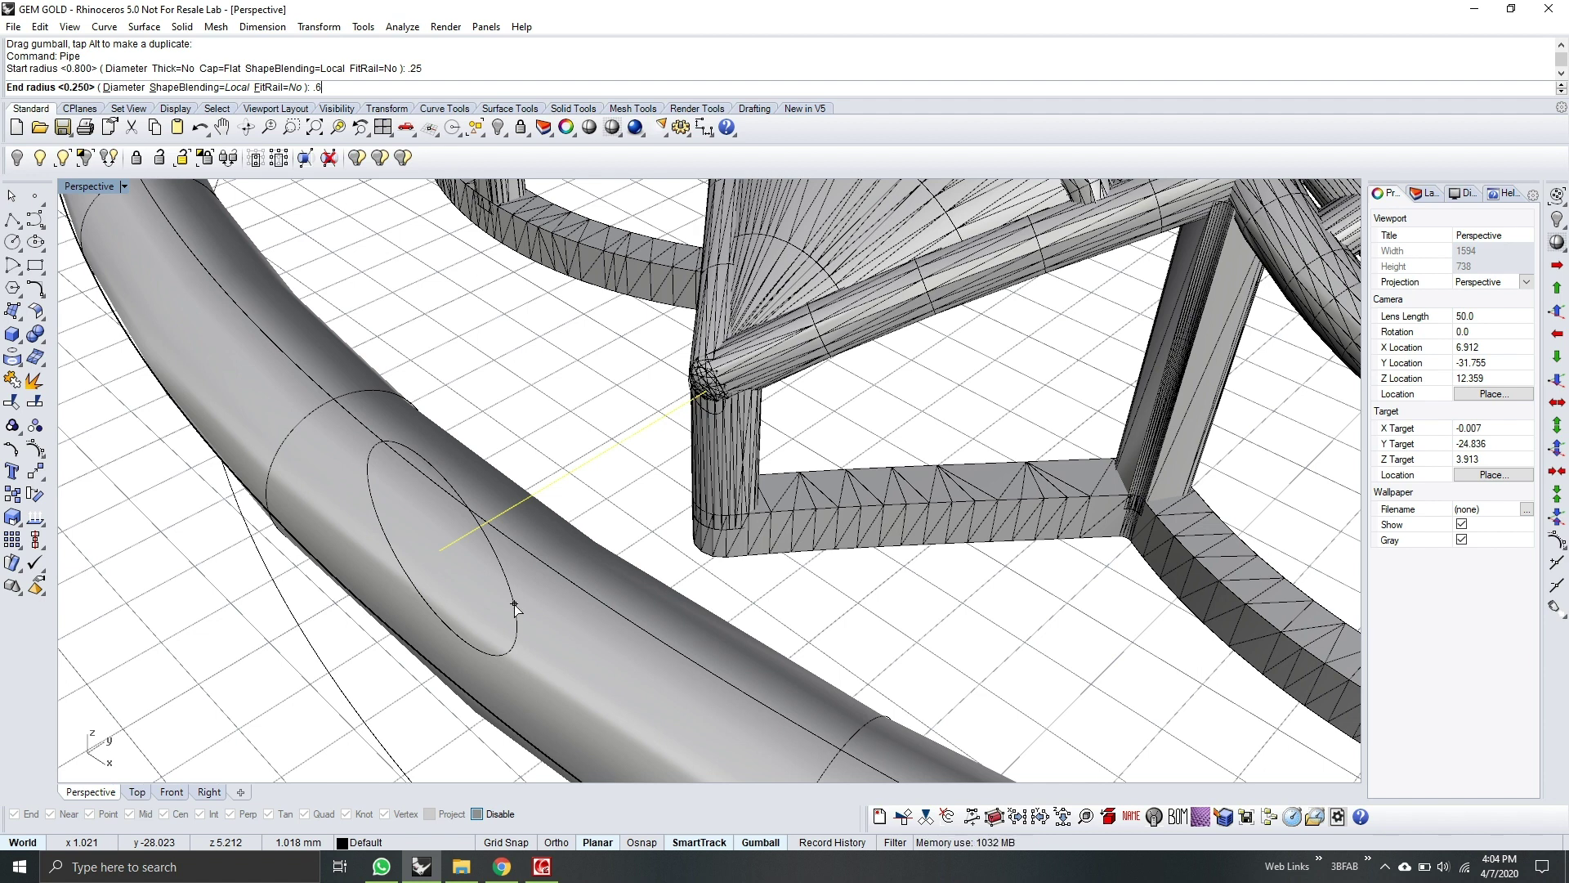
key(Return)
key(Return)
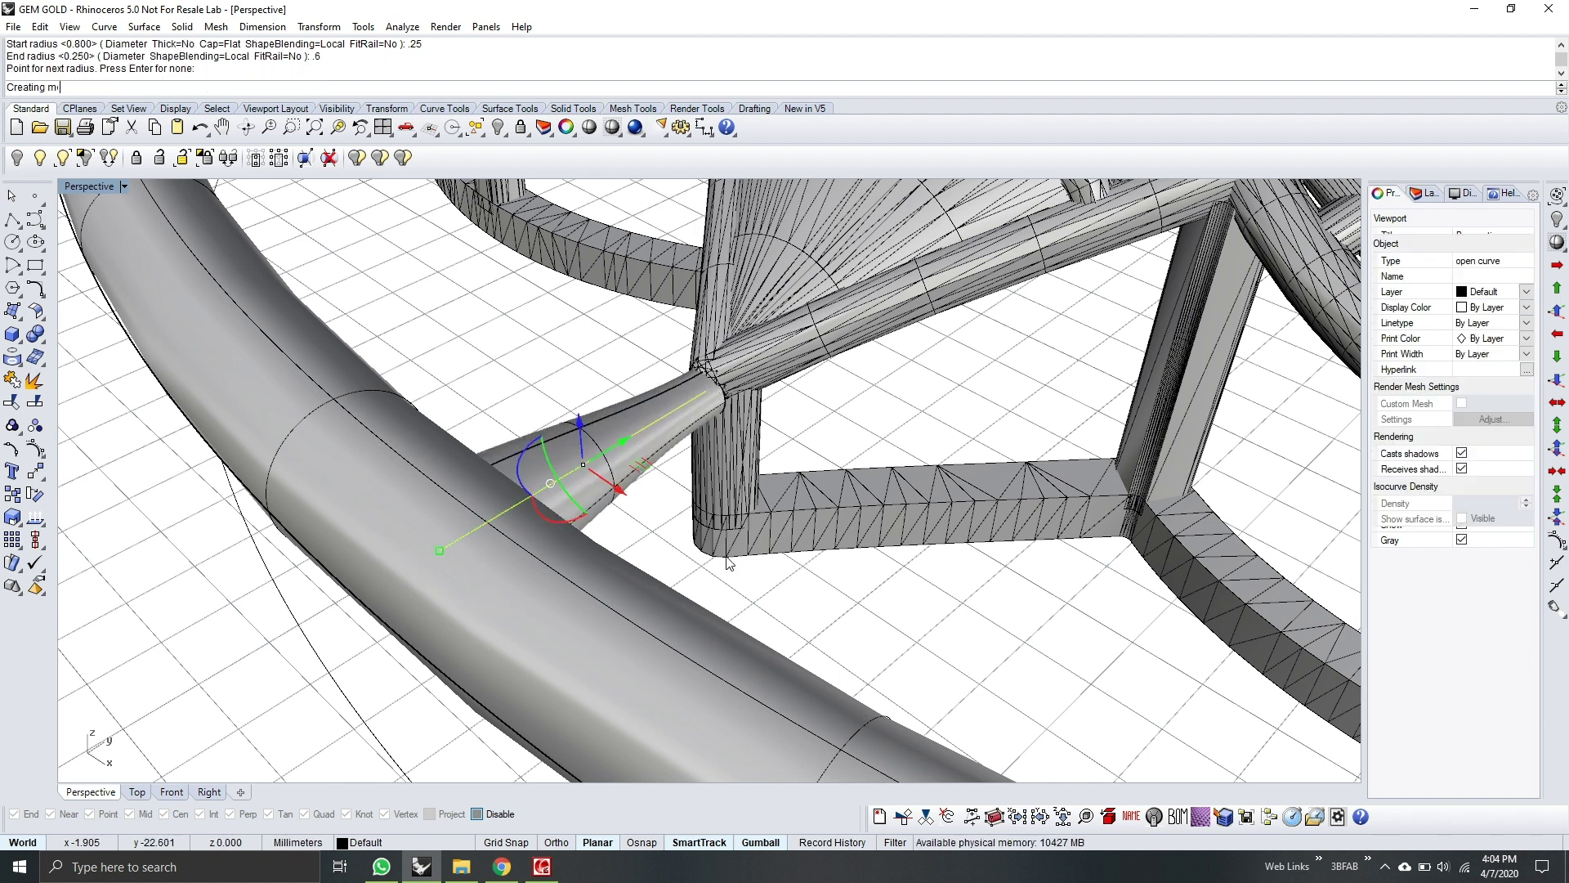
Step: Select the tapered connector and shift it slightly along its axis towards the petal so its narrow end penetrates the petal tip
right_drag(728, 445, 646, 502)
scroll(645, 502, up, 4)
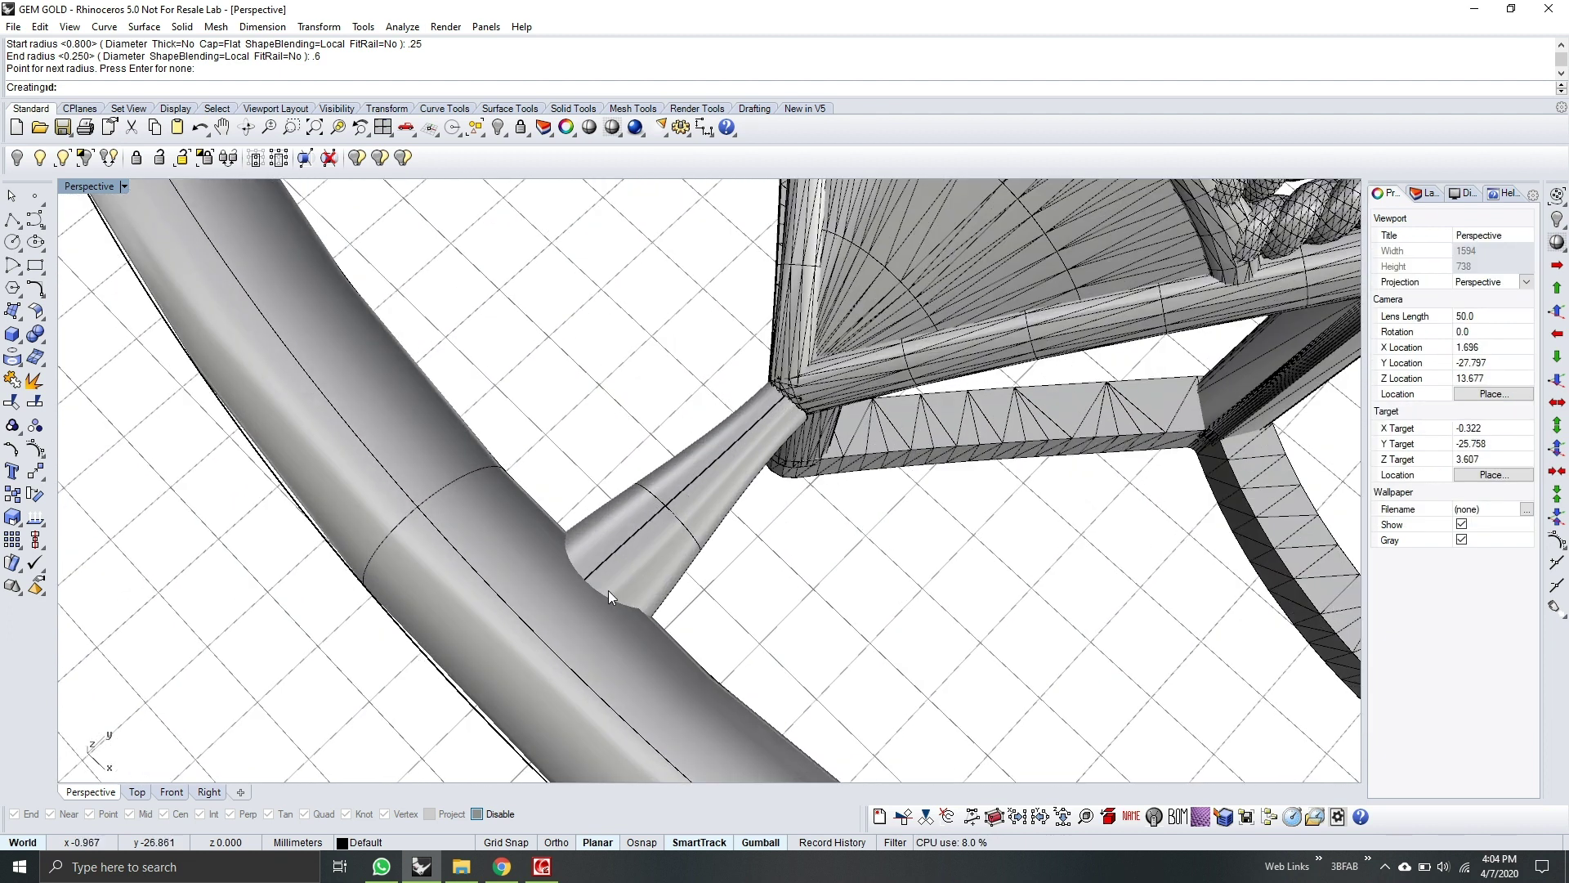
scroll(598, 600, down, 3)
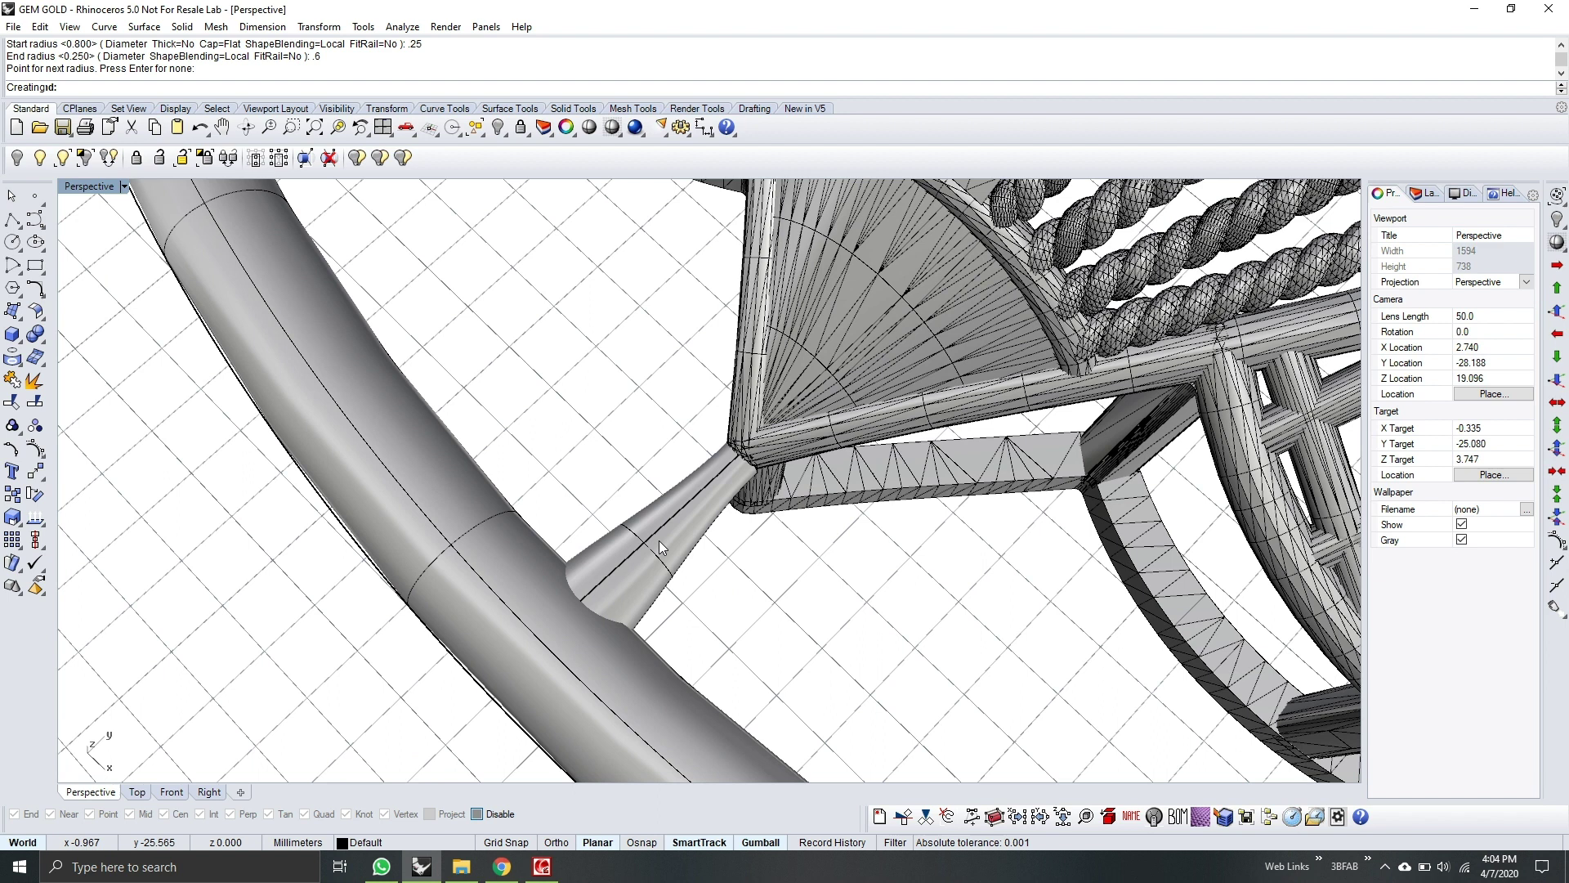
click(669, 541)
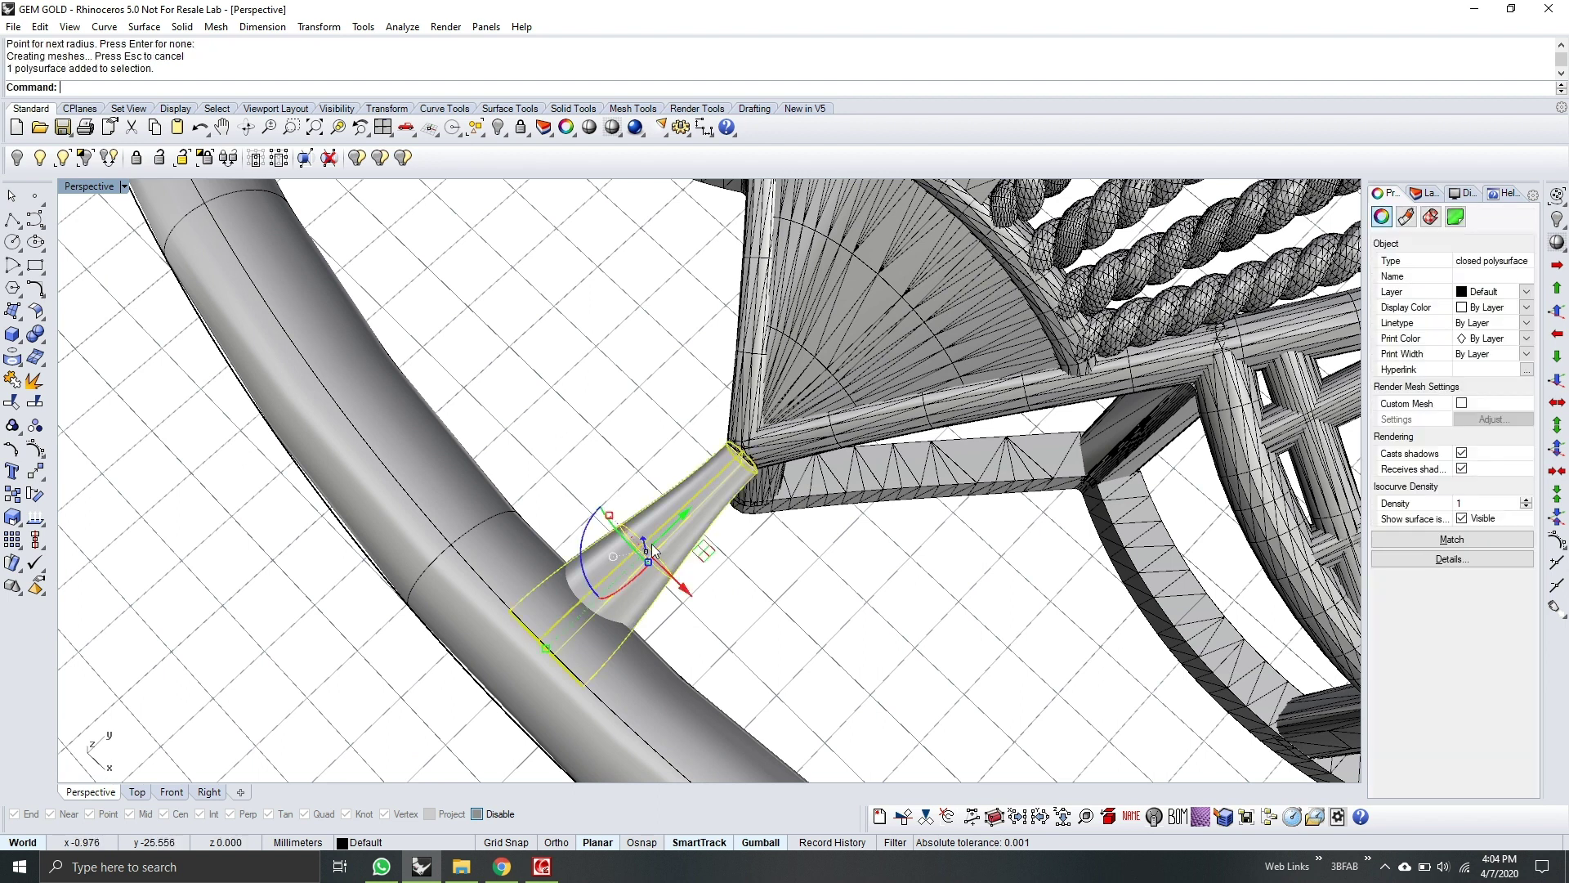
scroll(714, 492, up, 2)
scroll(714, 492, up, 2)
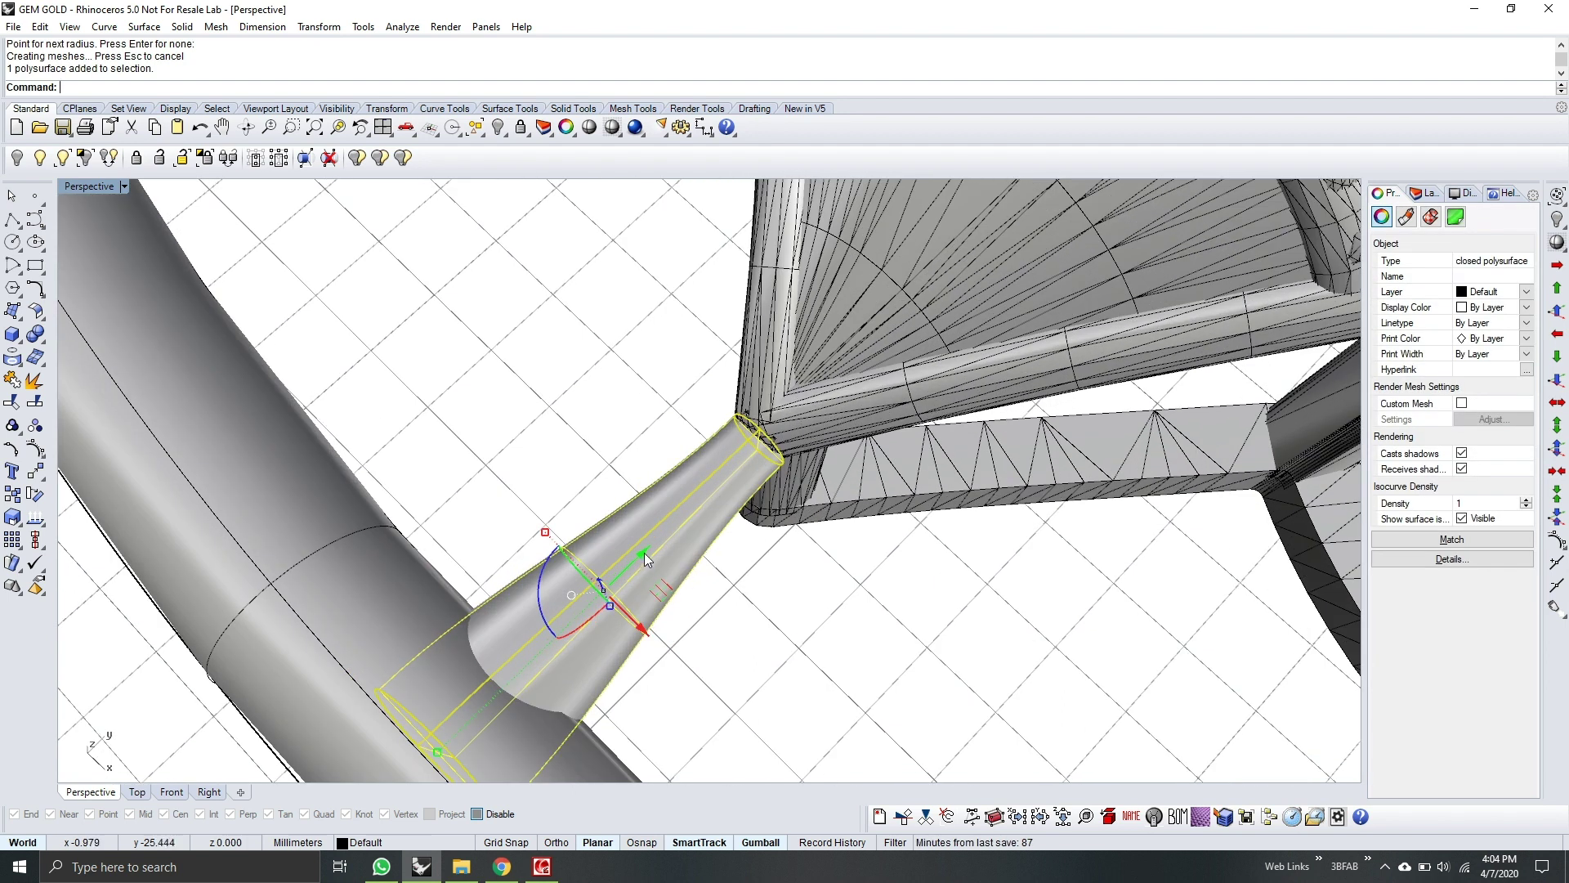
drag(644, 553, 650, 547)
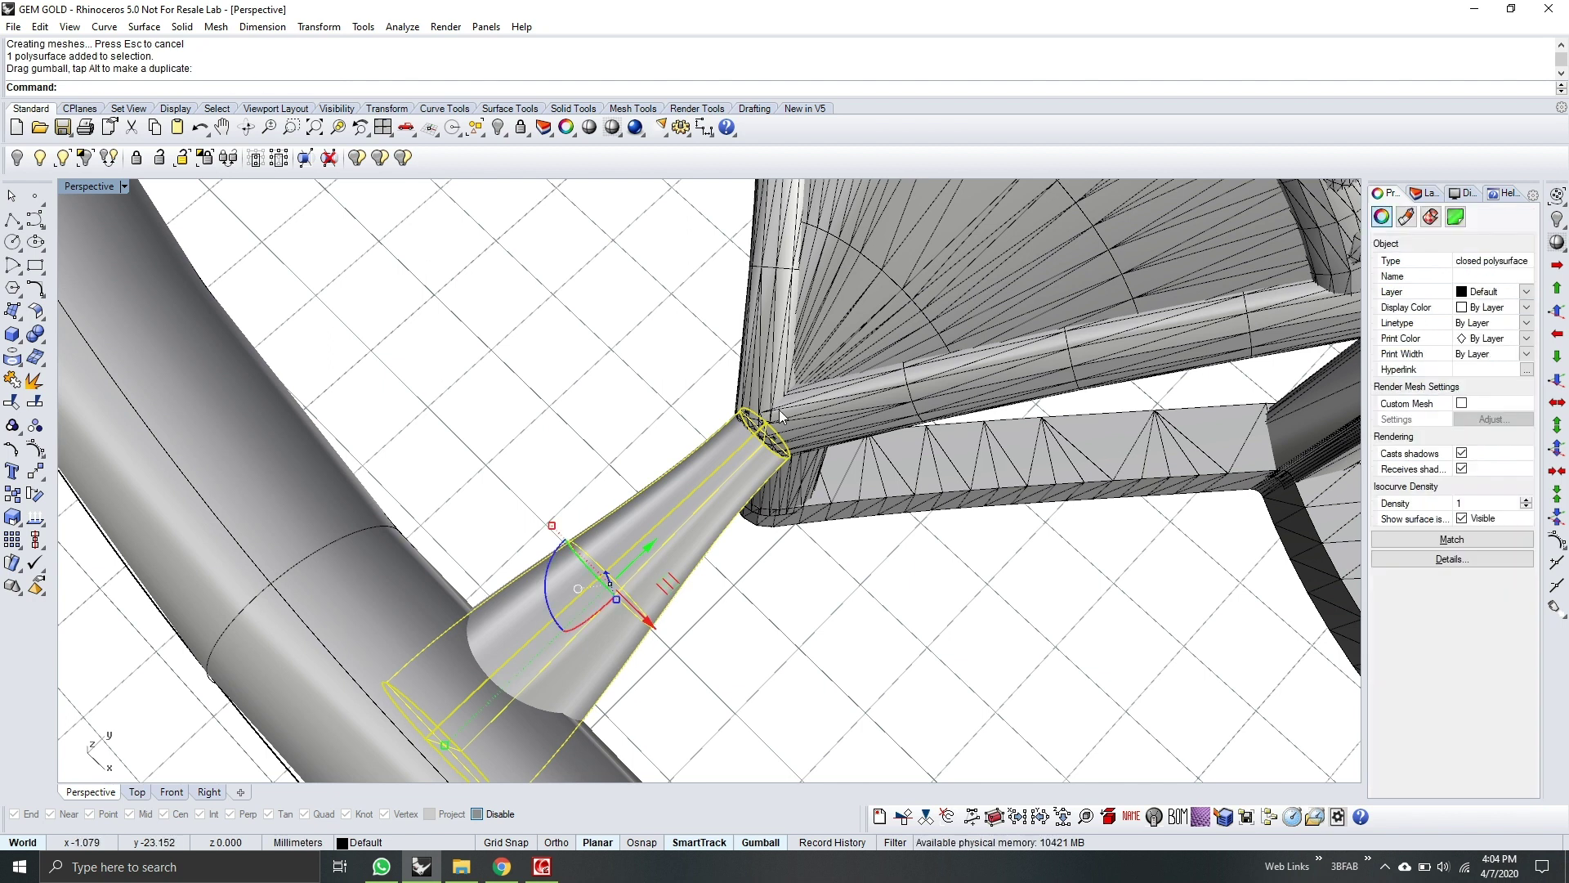
drag(646, 551, 850, 617)
scroll(848, 619, down, 5)
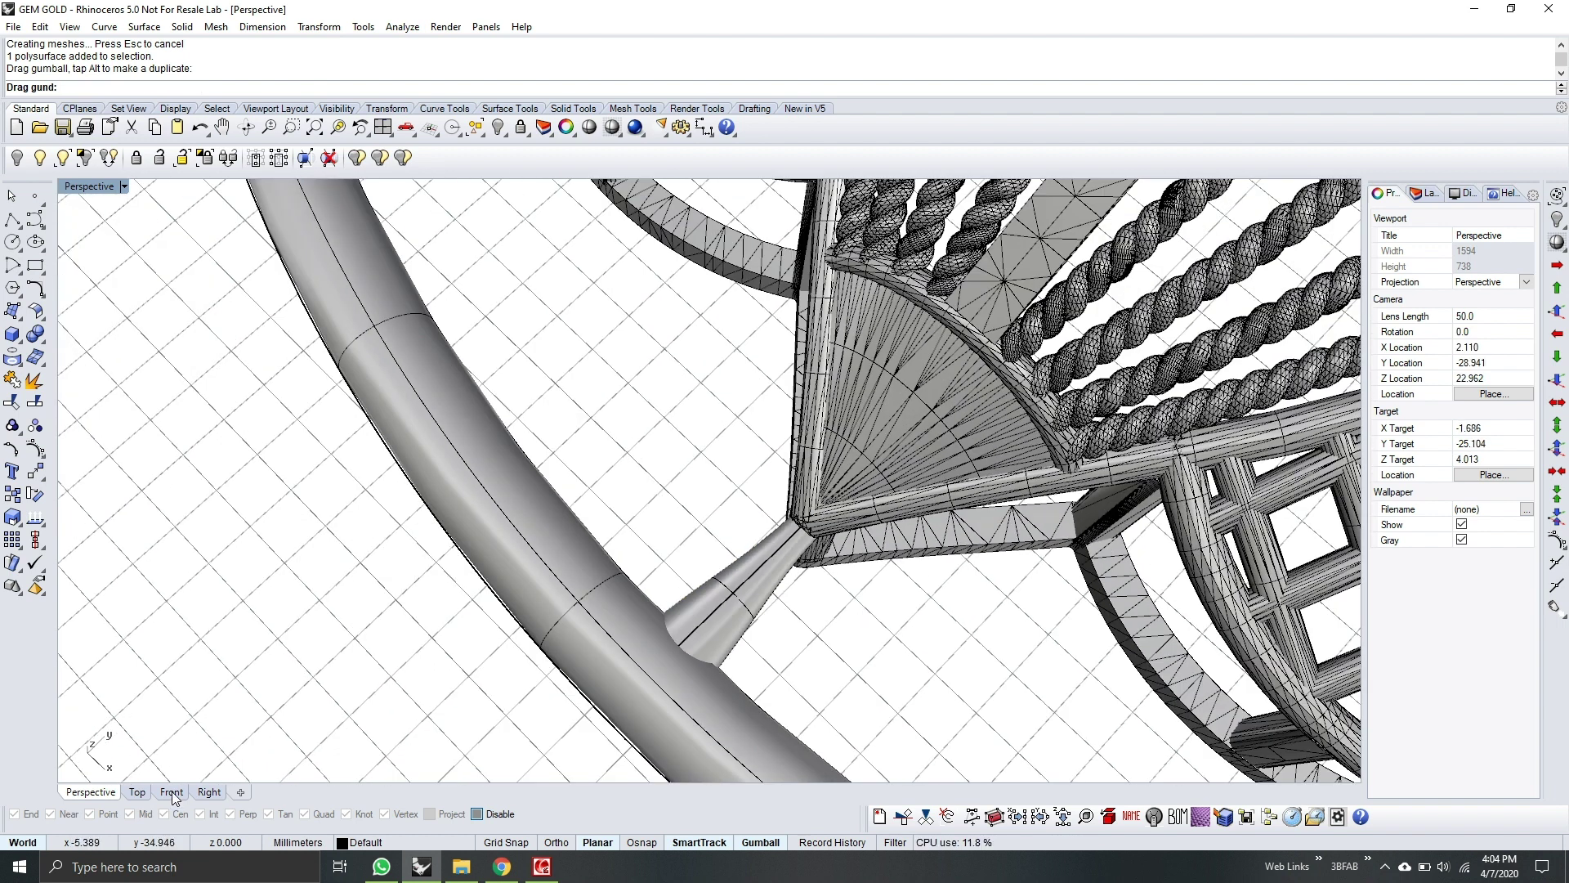
Step: Examine the tapered connector's position between the petal tip and the ring in the Front and Top views
click(172, 793)
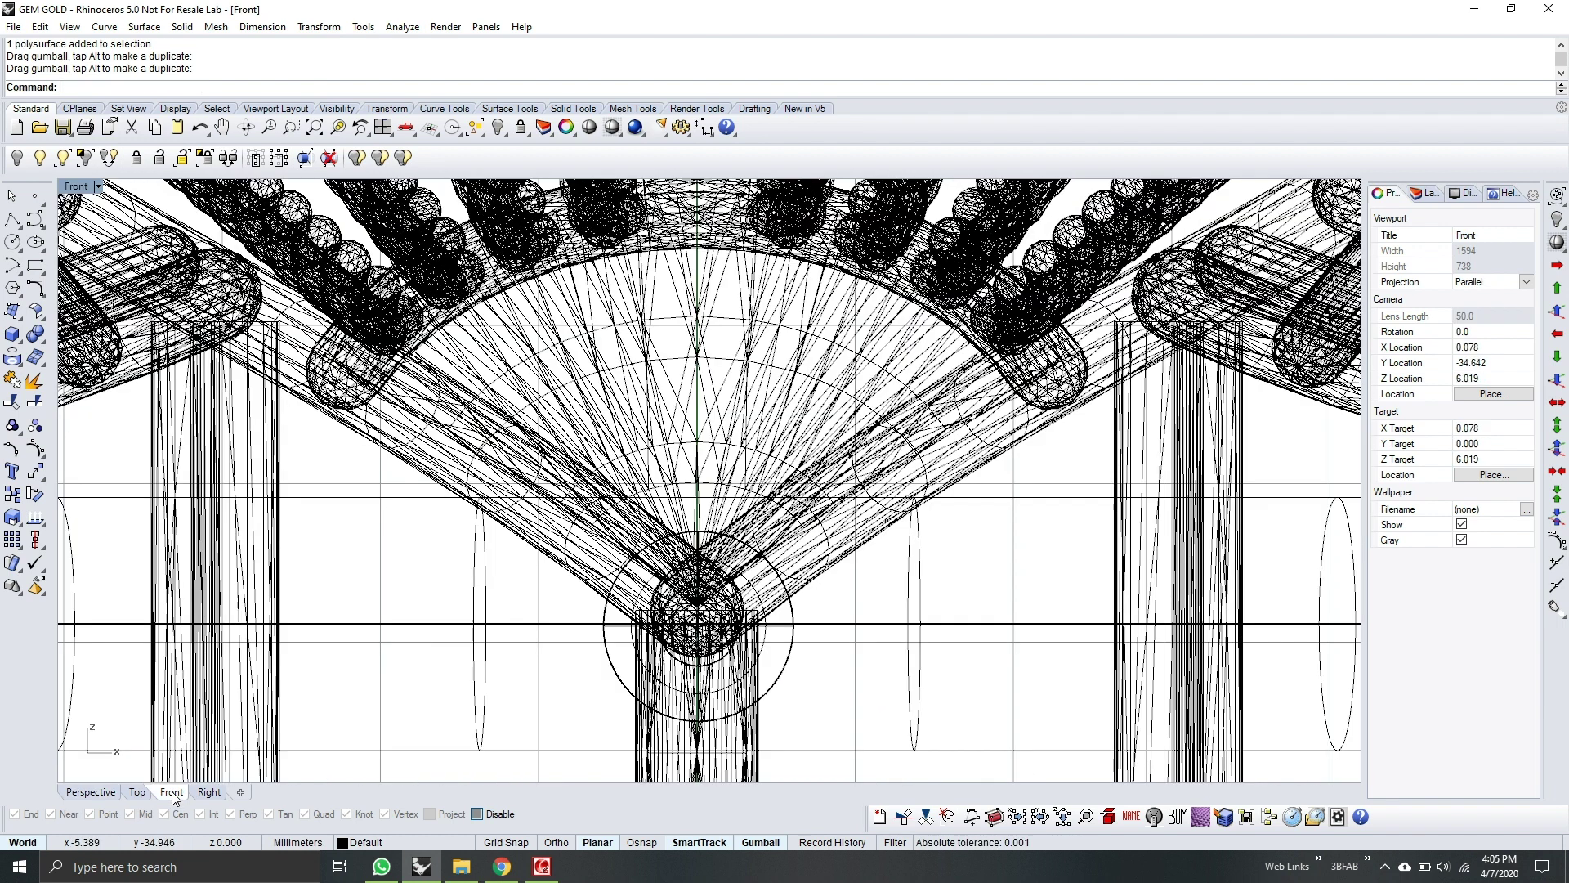
click(129, 793)
scroll(637, 470, up, 4)
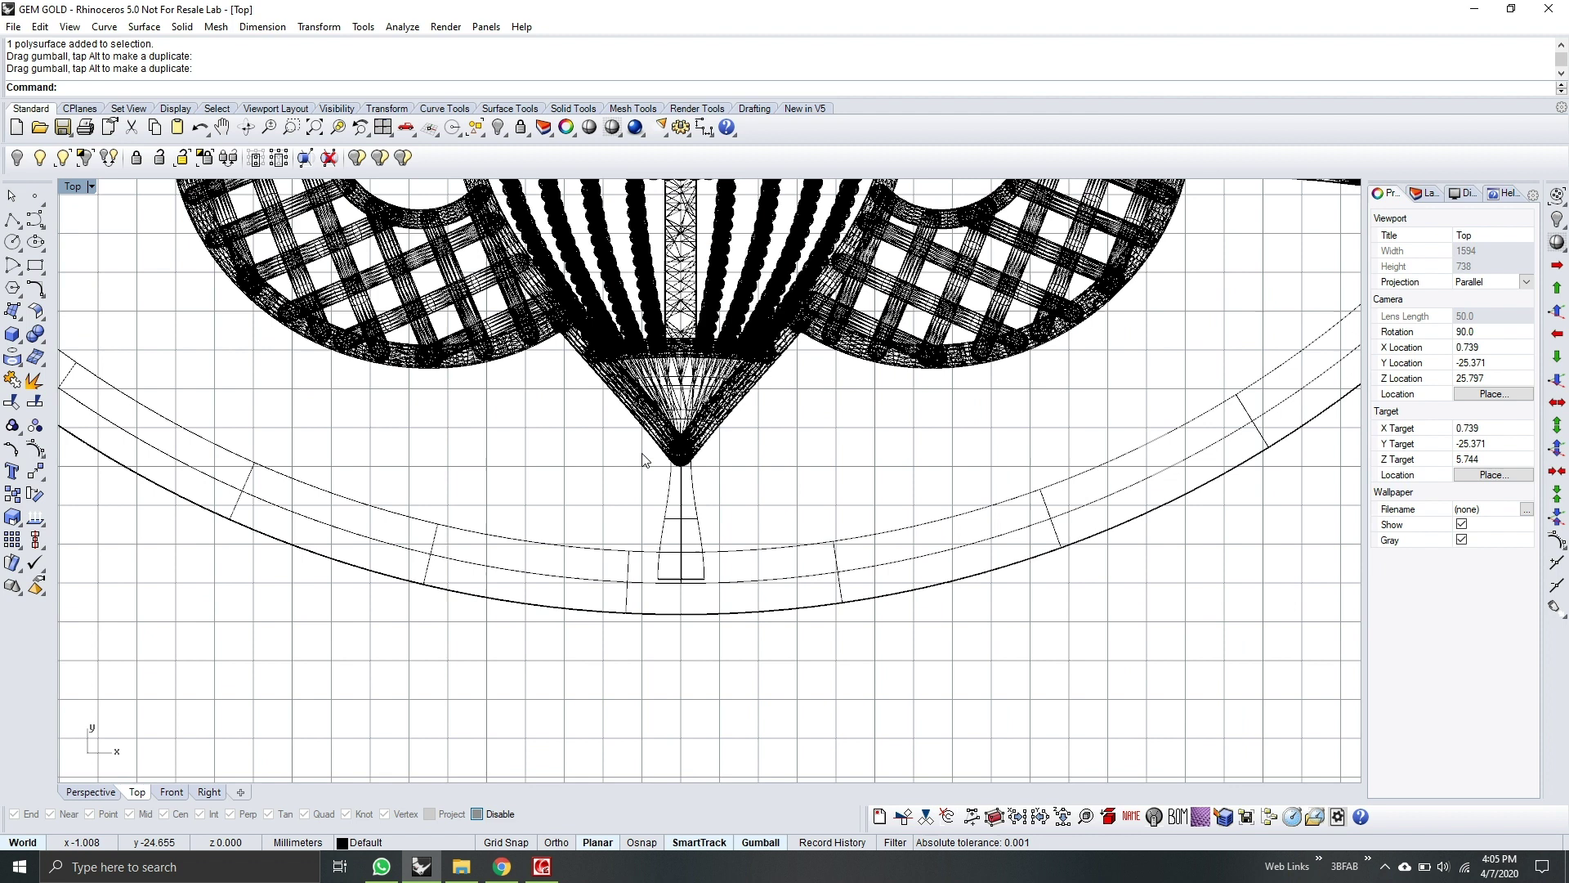
scroll(689, 371, down, 4)
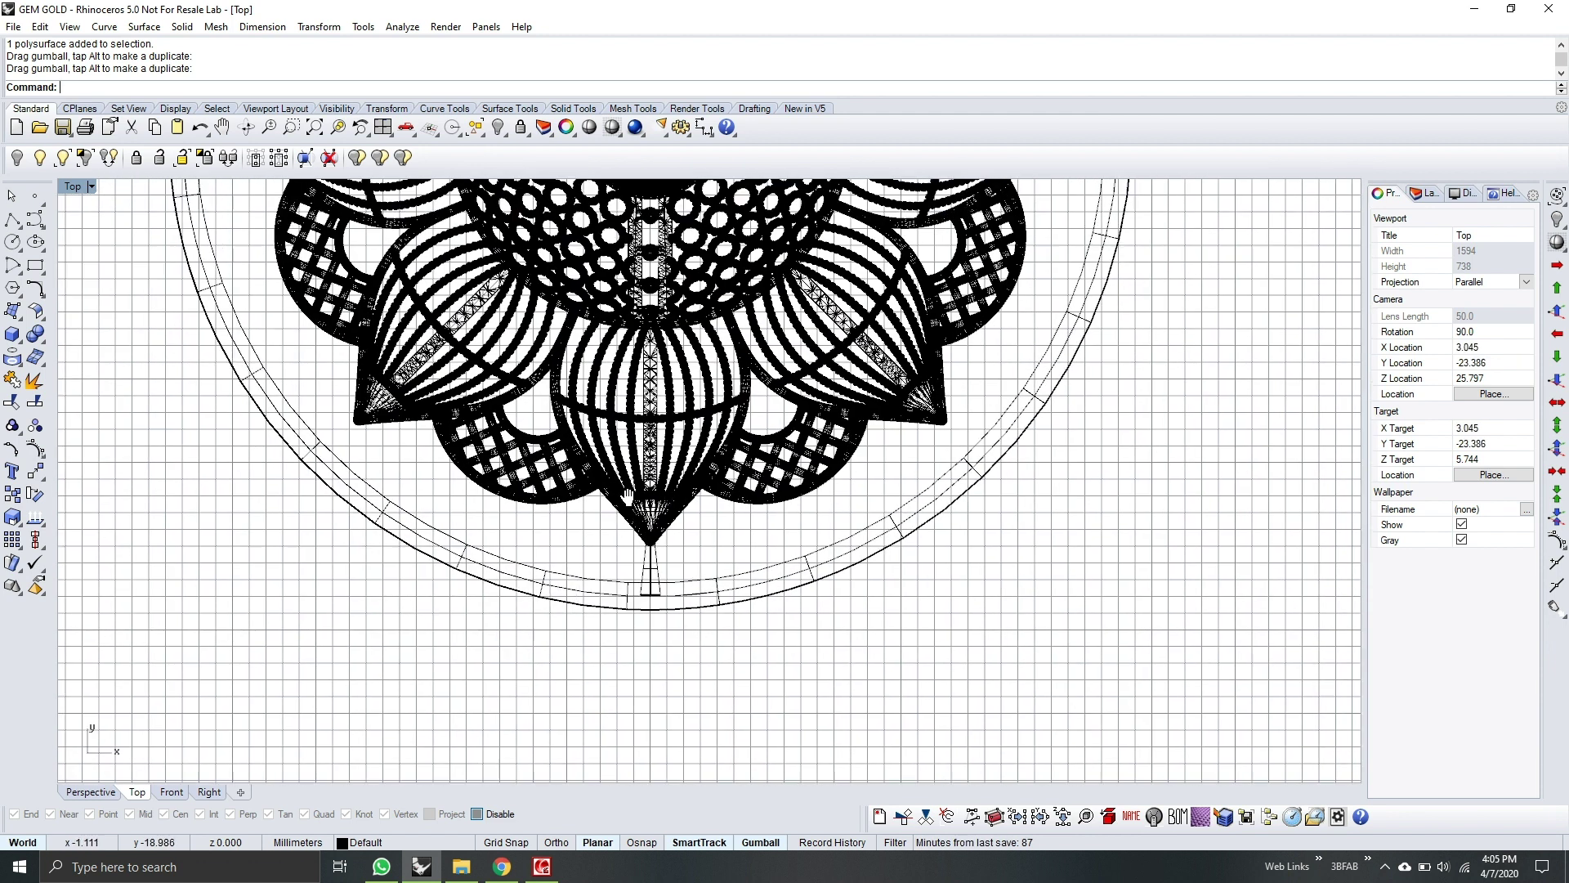
scroll(681, 602, down, 3)
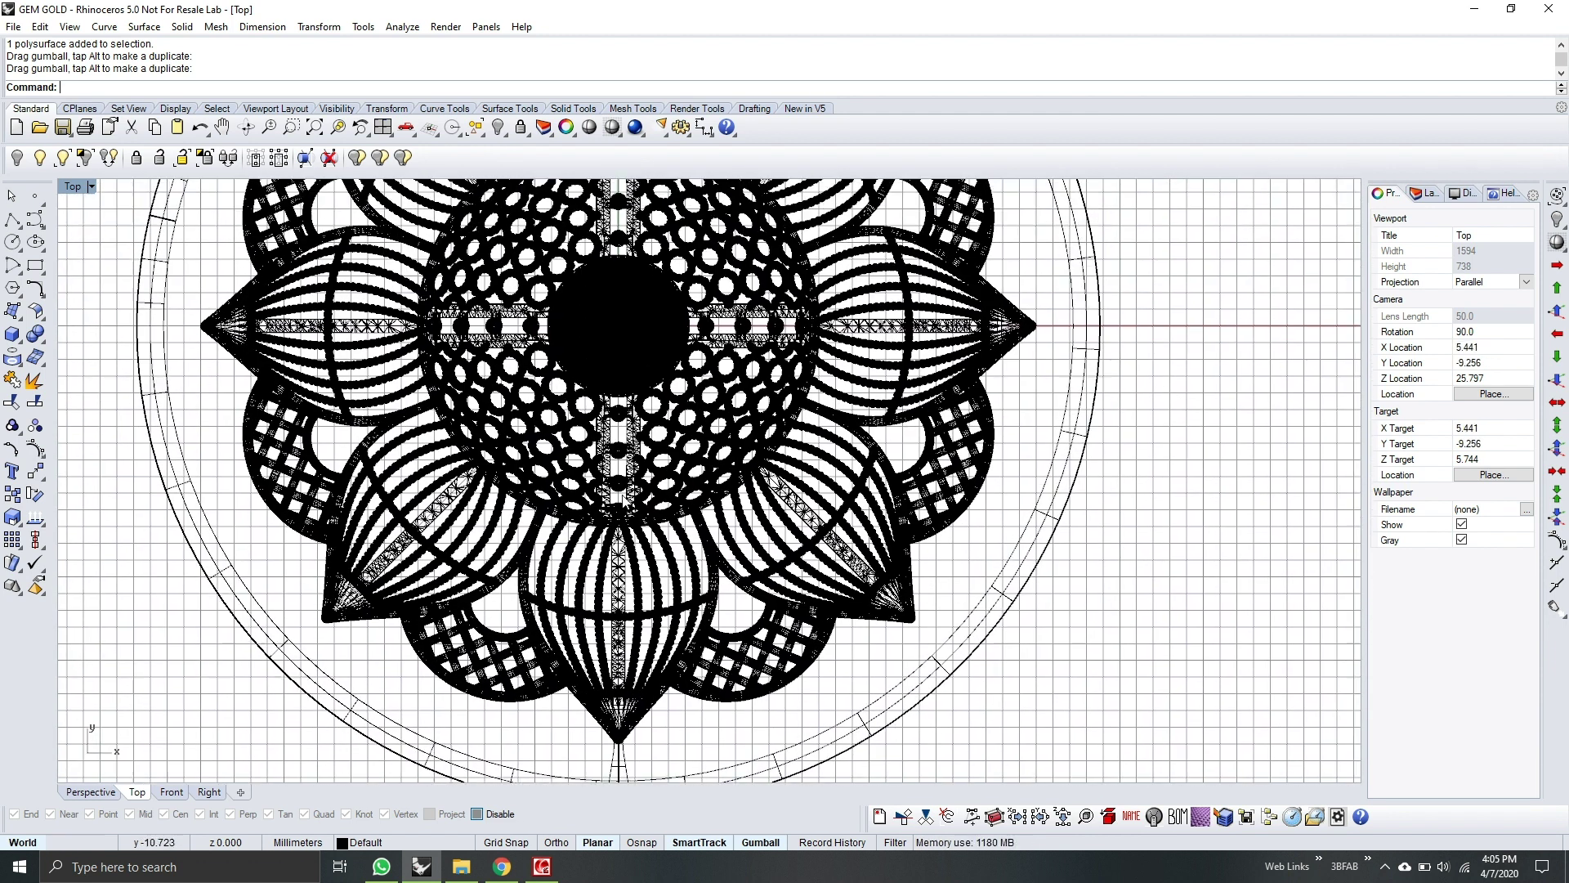
right_drag(686, 601, 708, 647)
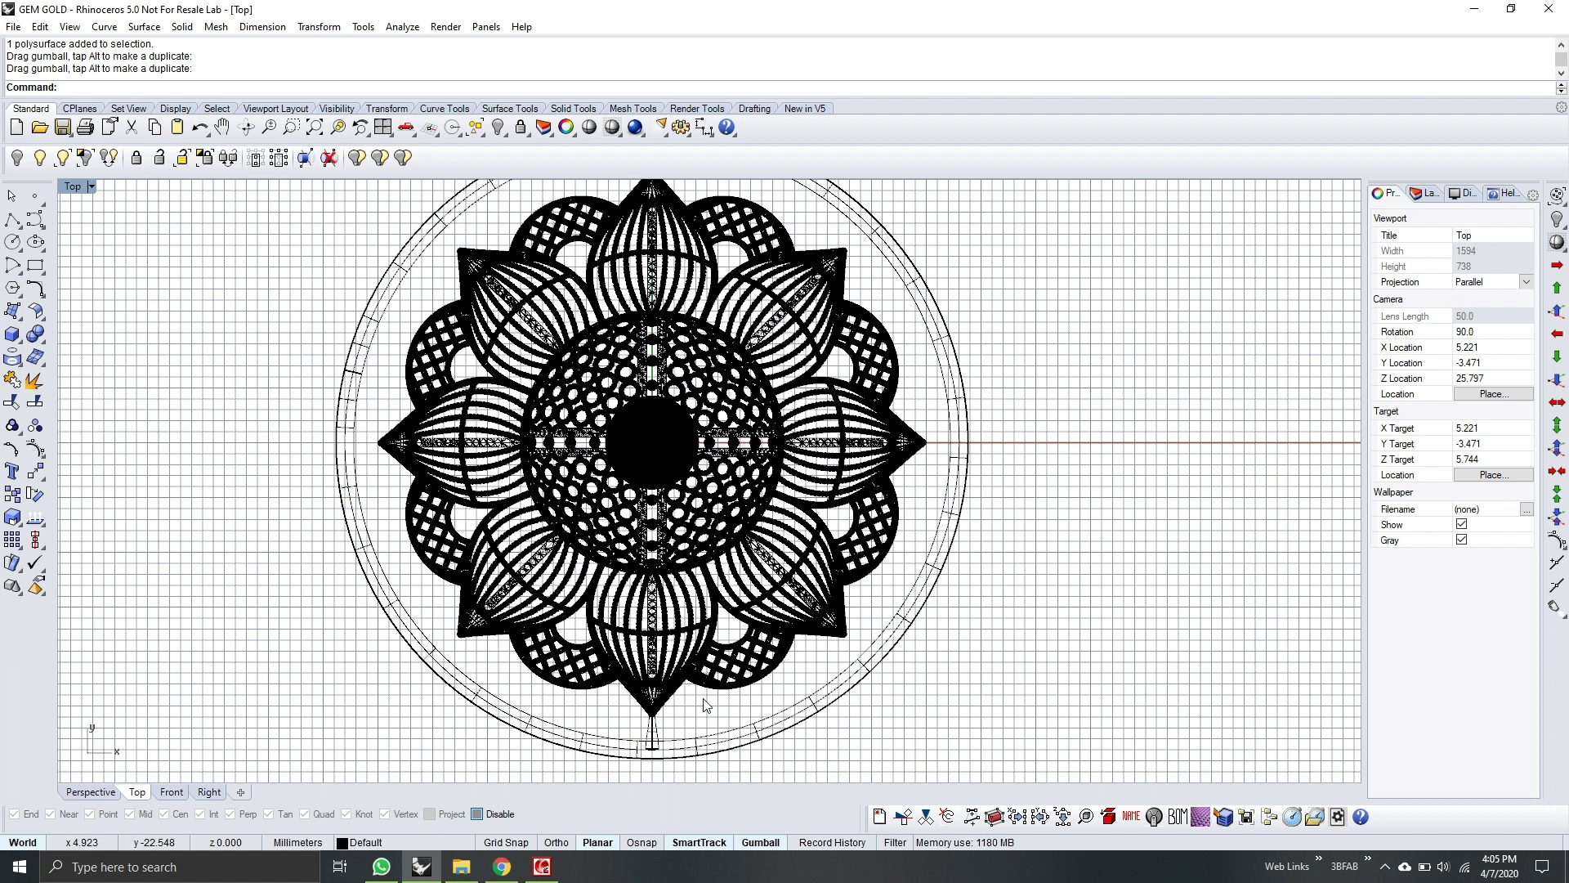
Step: Polar-array the tapered connector at the petal tip around the origin (0), with 8 items filling 360 degrees
click(653, 730)
scroll(730, 716, up, 4)
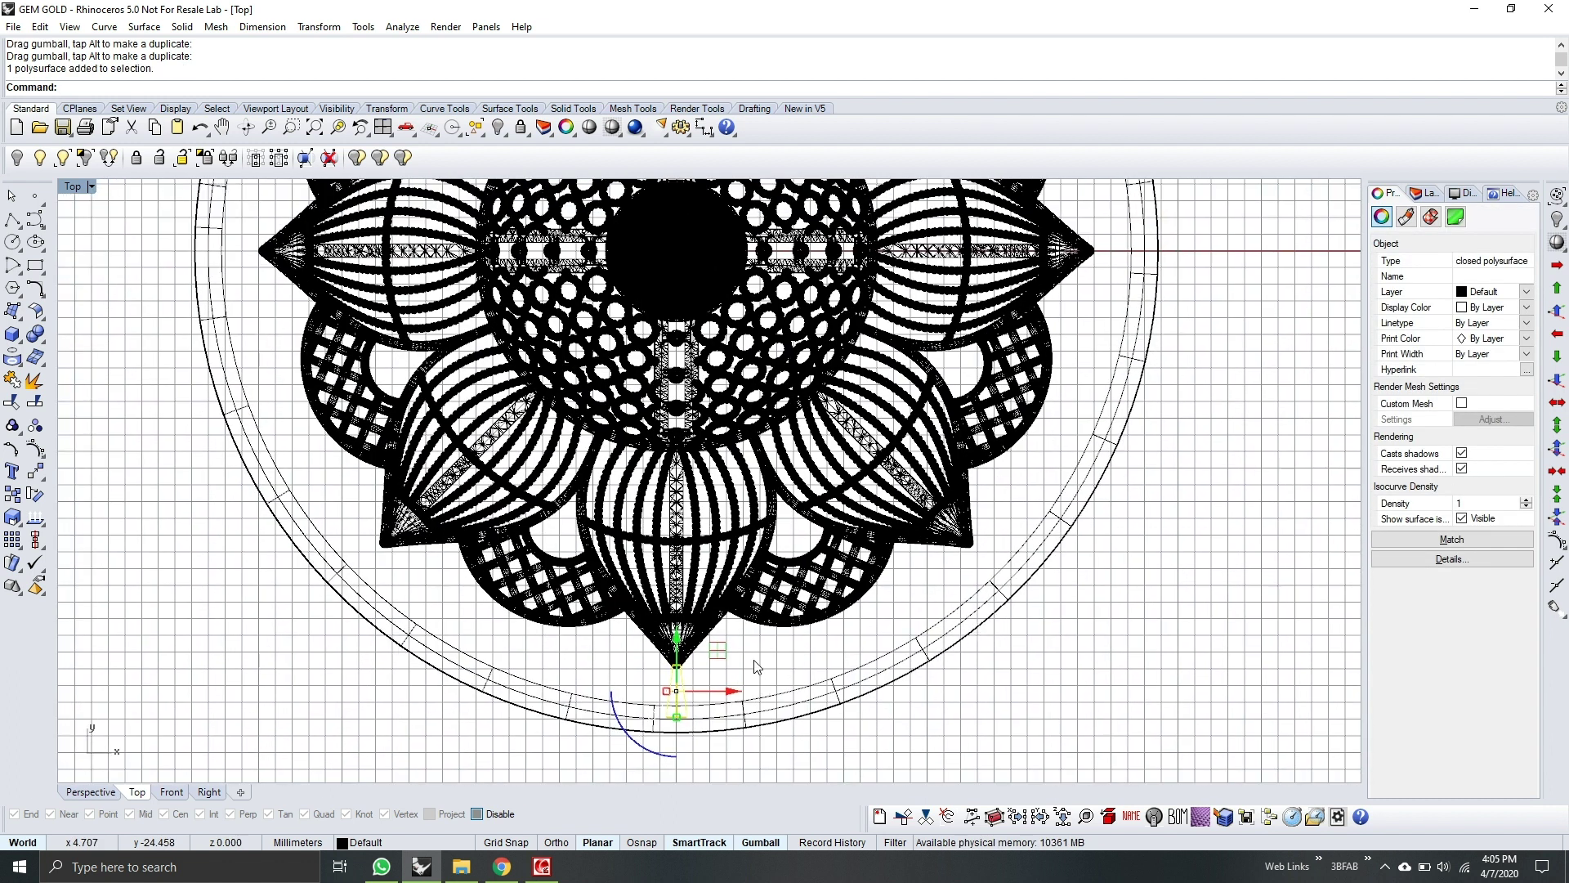
text(ayPolar)
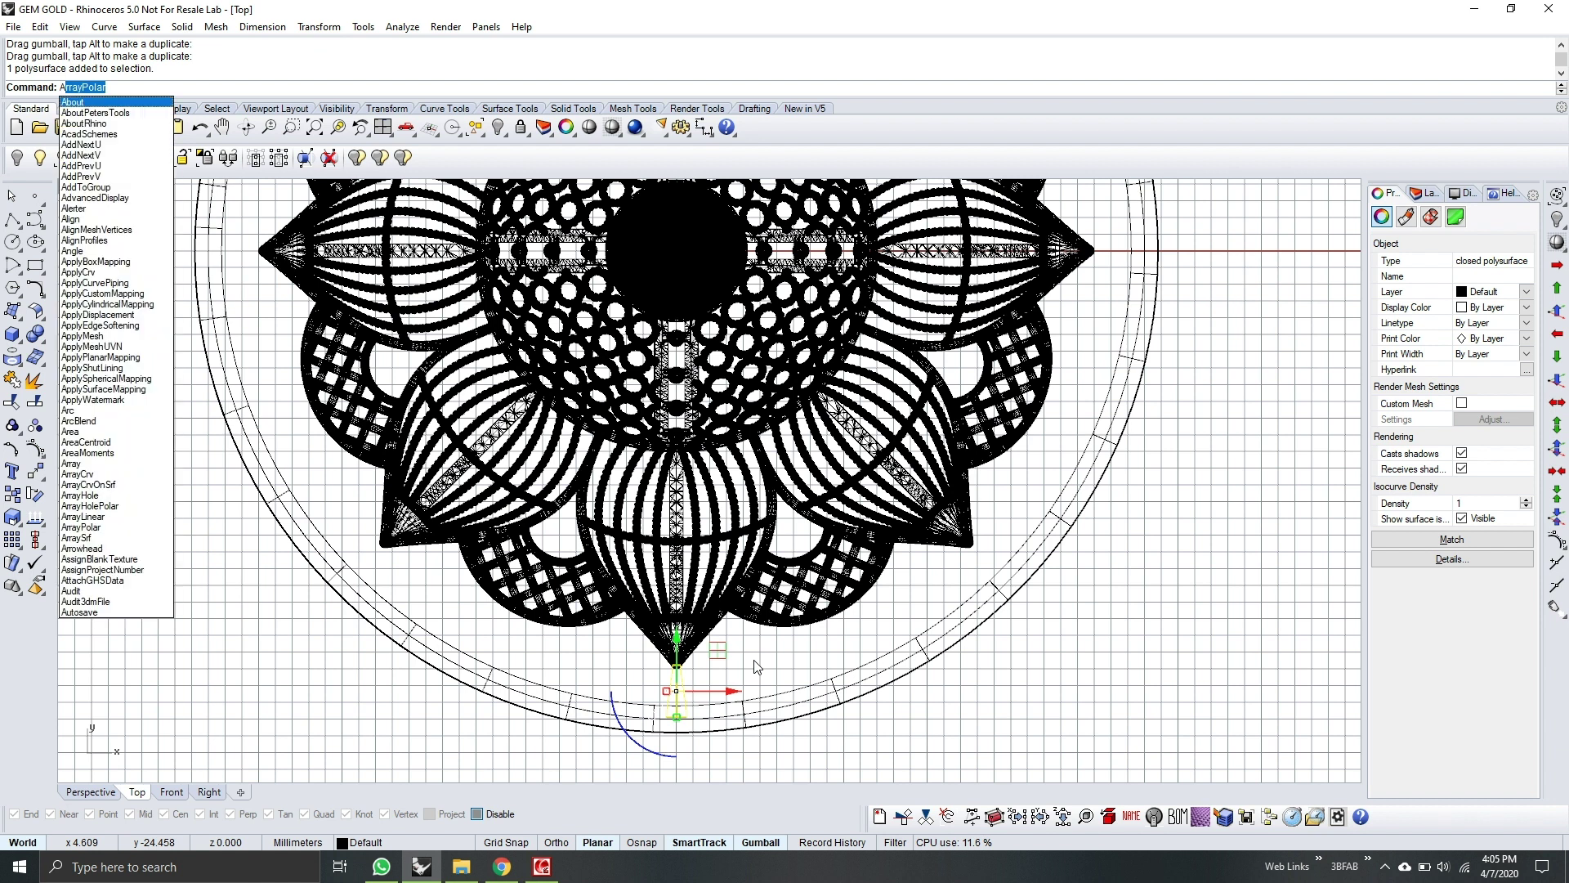
key(Return)
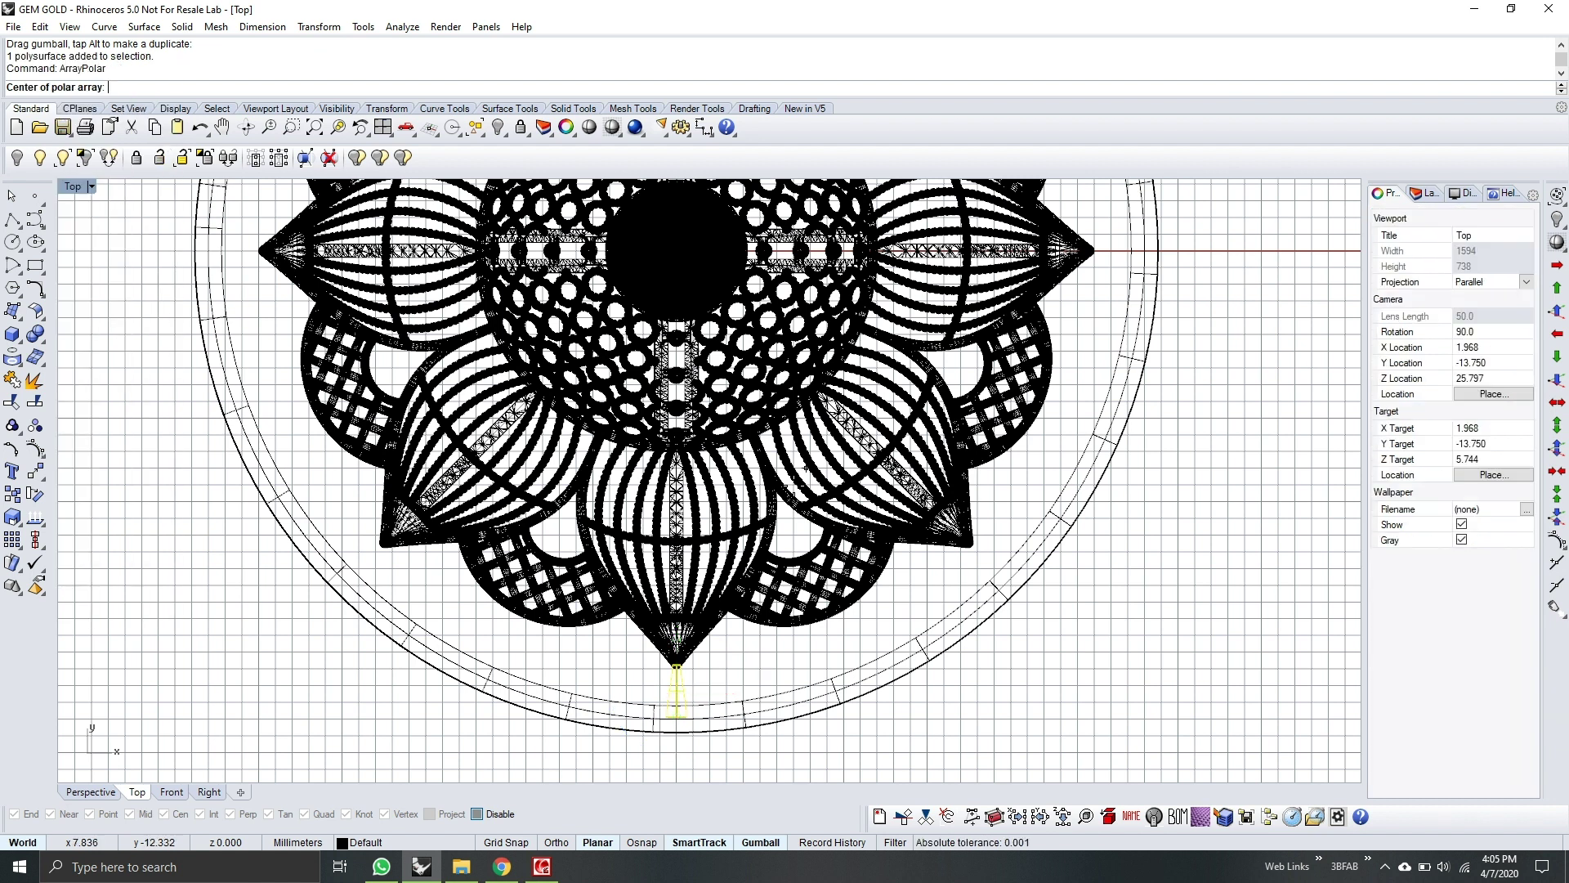
scroll(766, 441, down, 4)
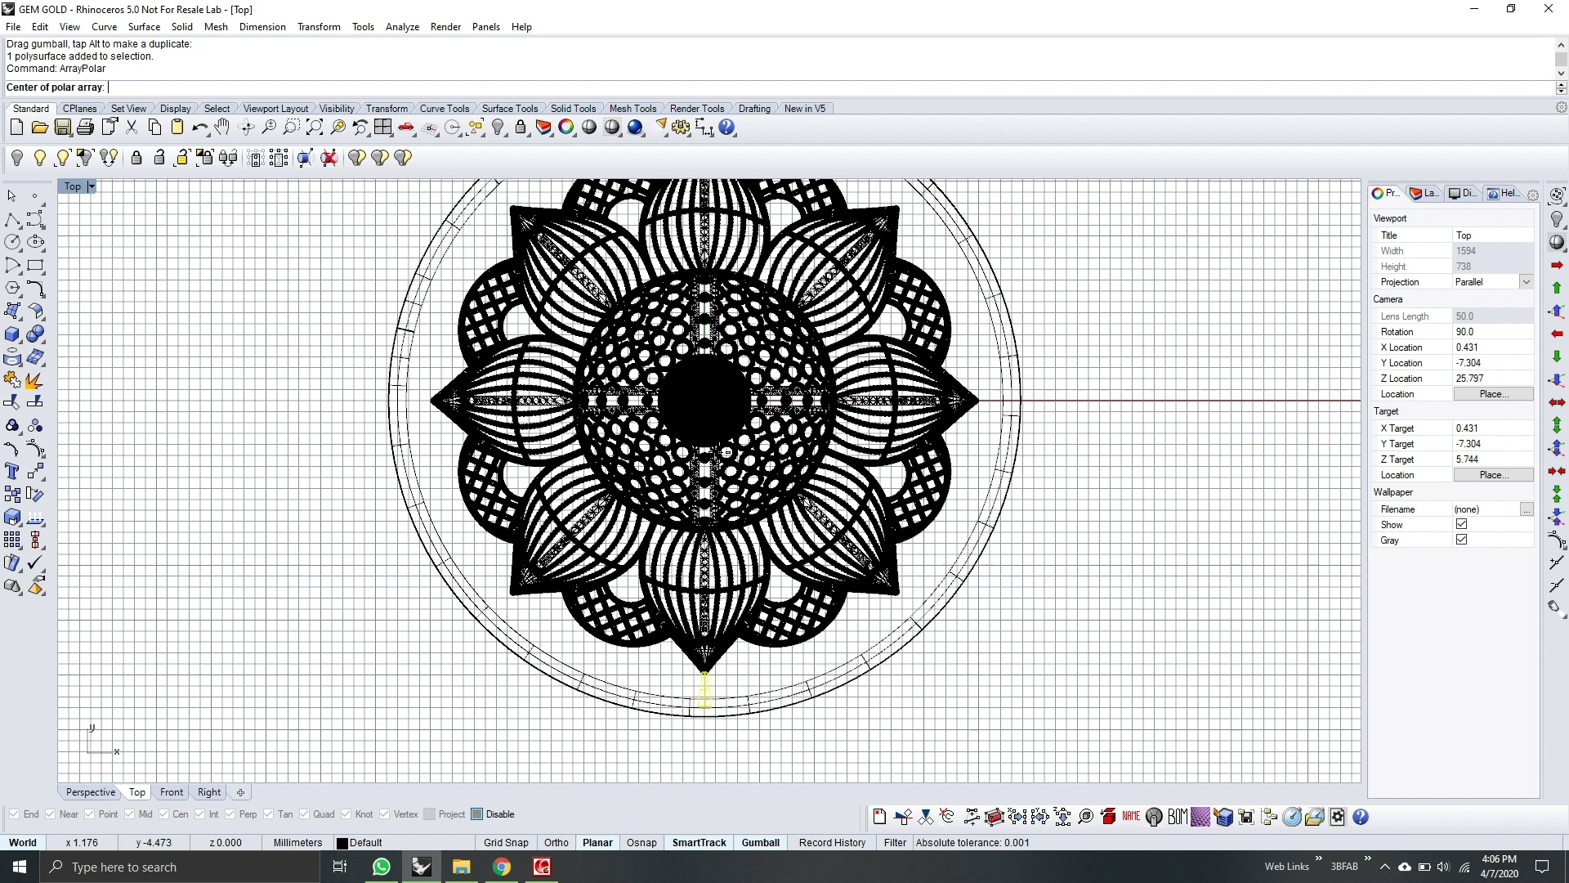
key(Return)
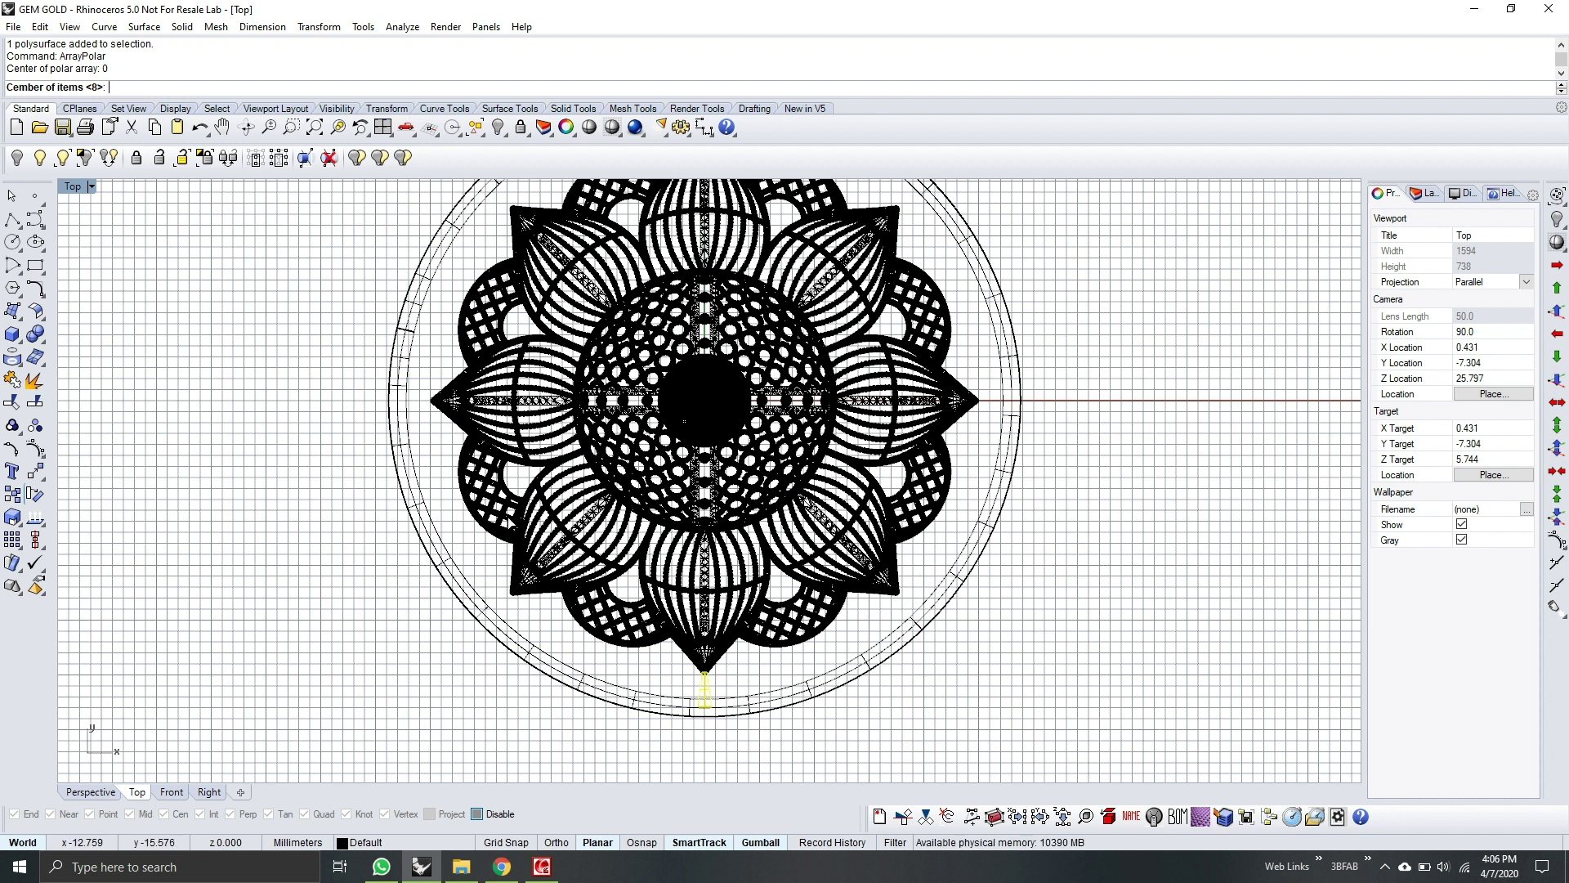
right_drag(667, 537, 653, 553)
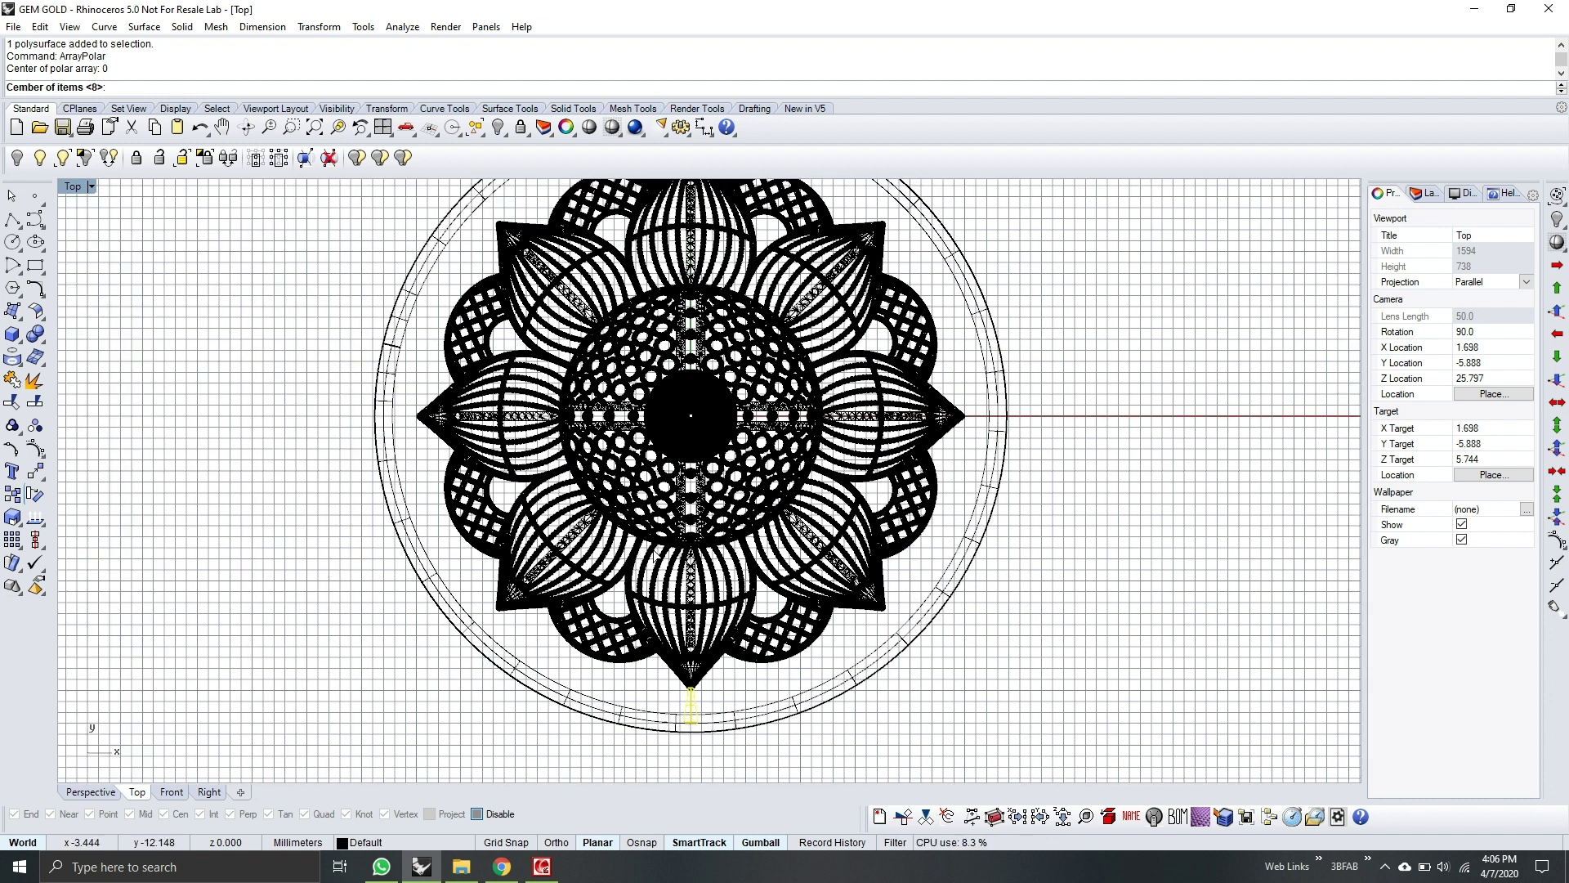
key(Return)
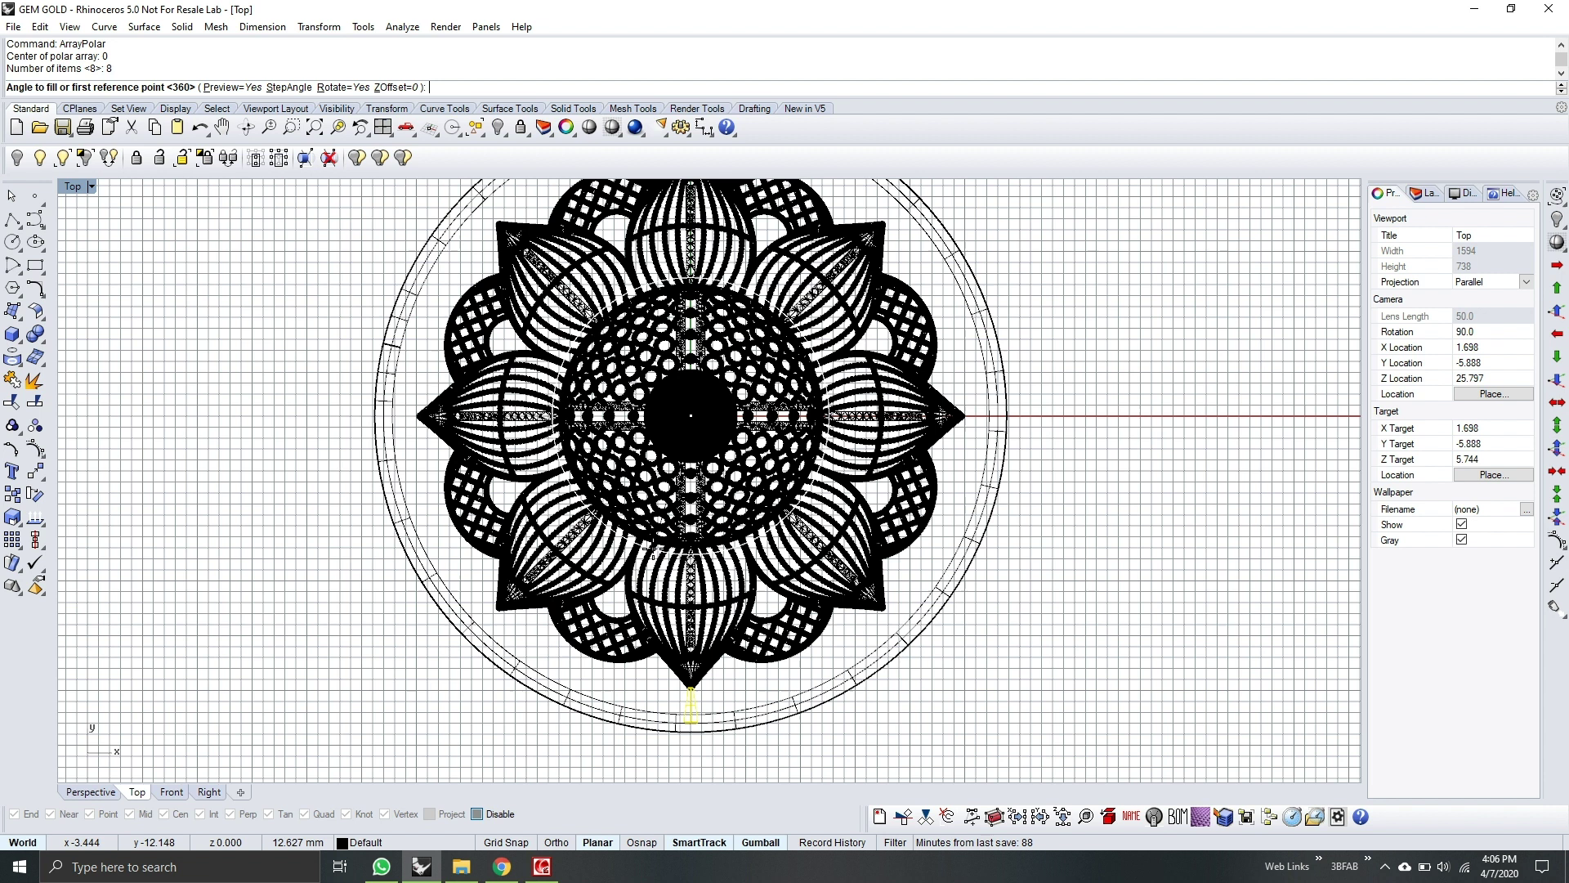
key(Return)
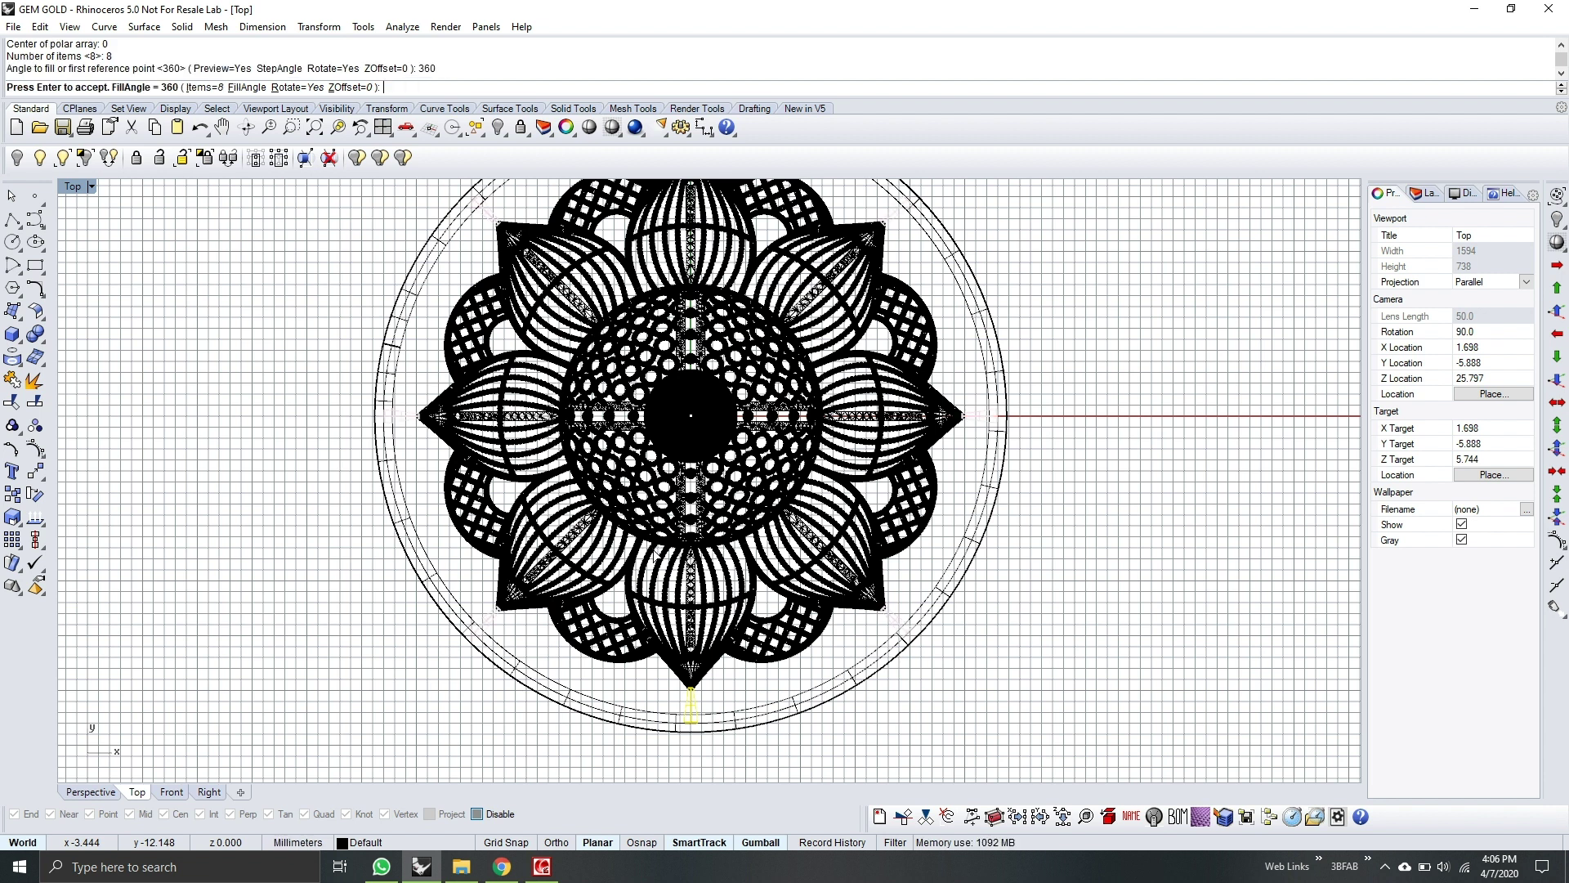
key(Return)
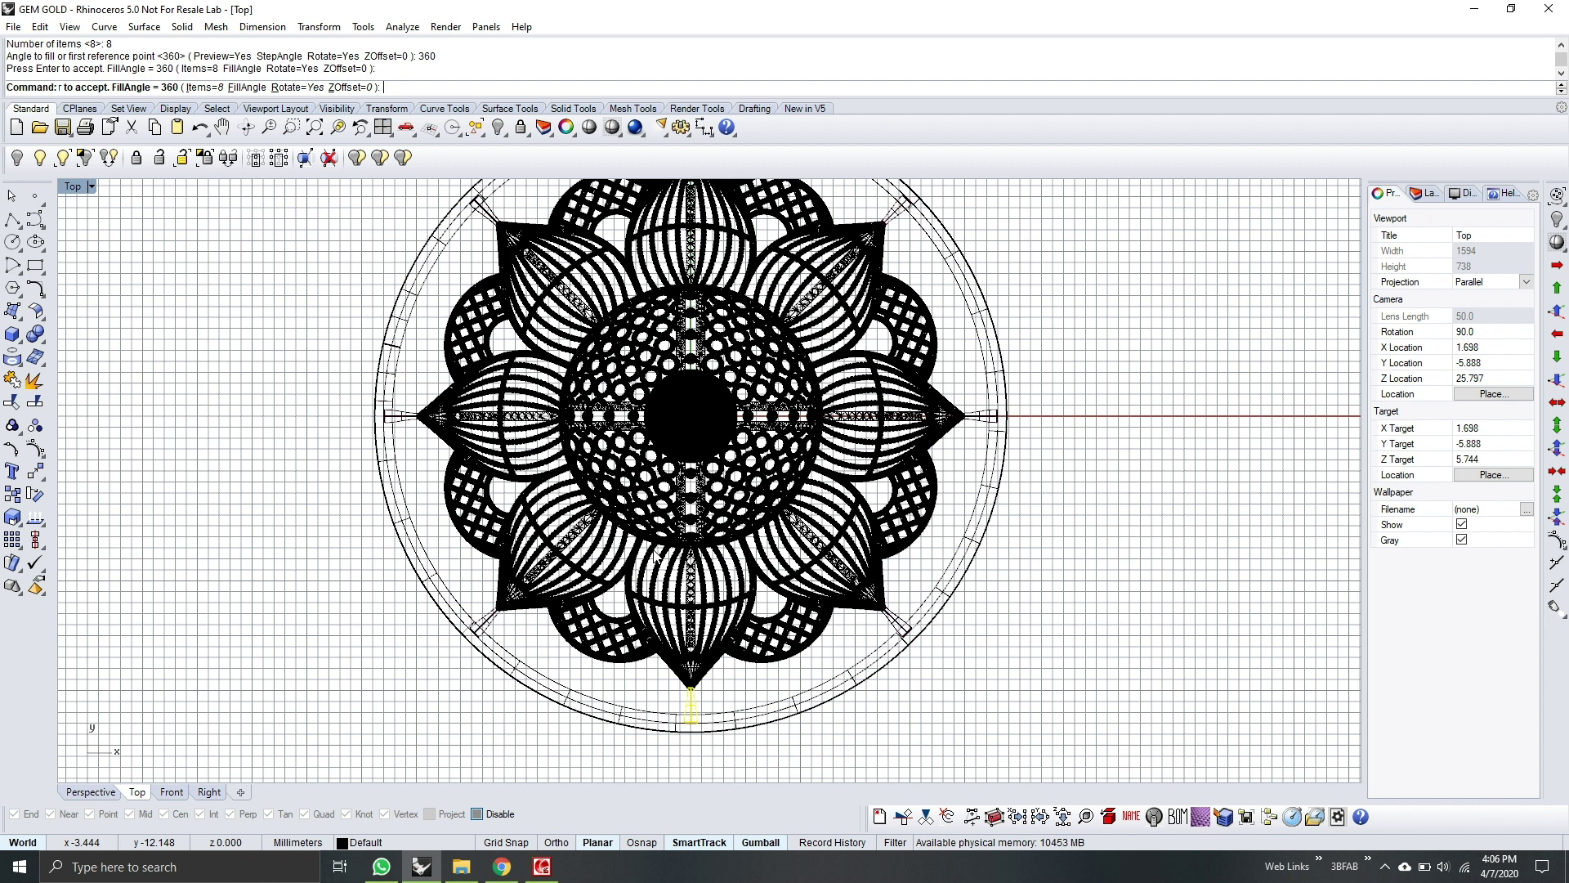
Step: Draw a straight line about 4.3 mm long in the Top view from a lattice petal's outer rim to the pipe ring
right_drag(686, 317, 625, 381)
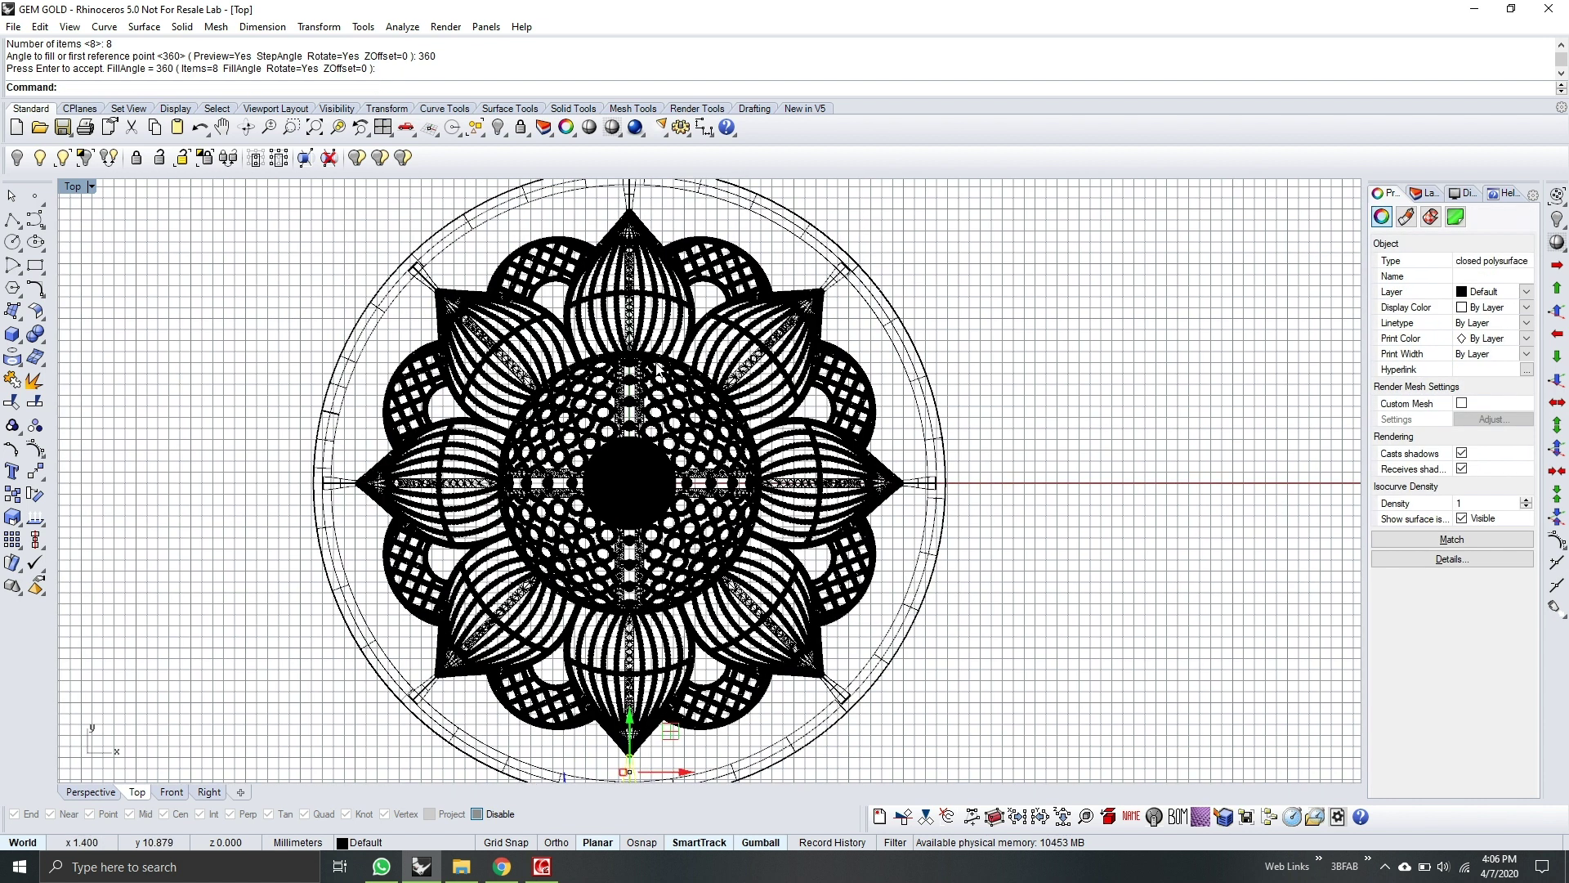
right_drag(838, 404, 868, 385)
scroll(735, 564, up, 5)
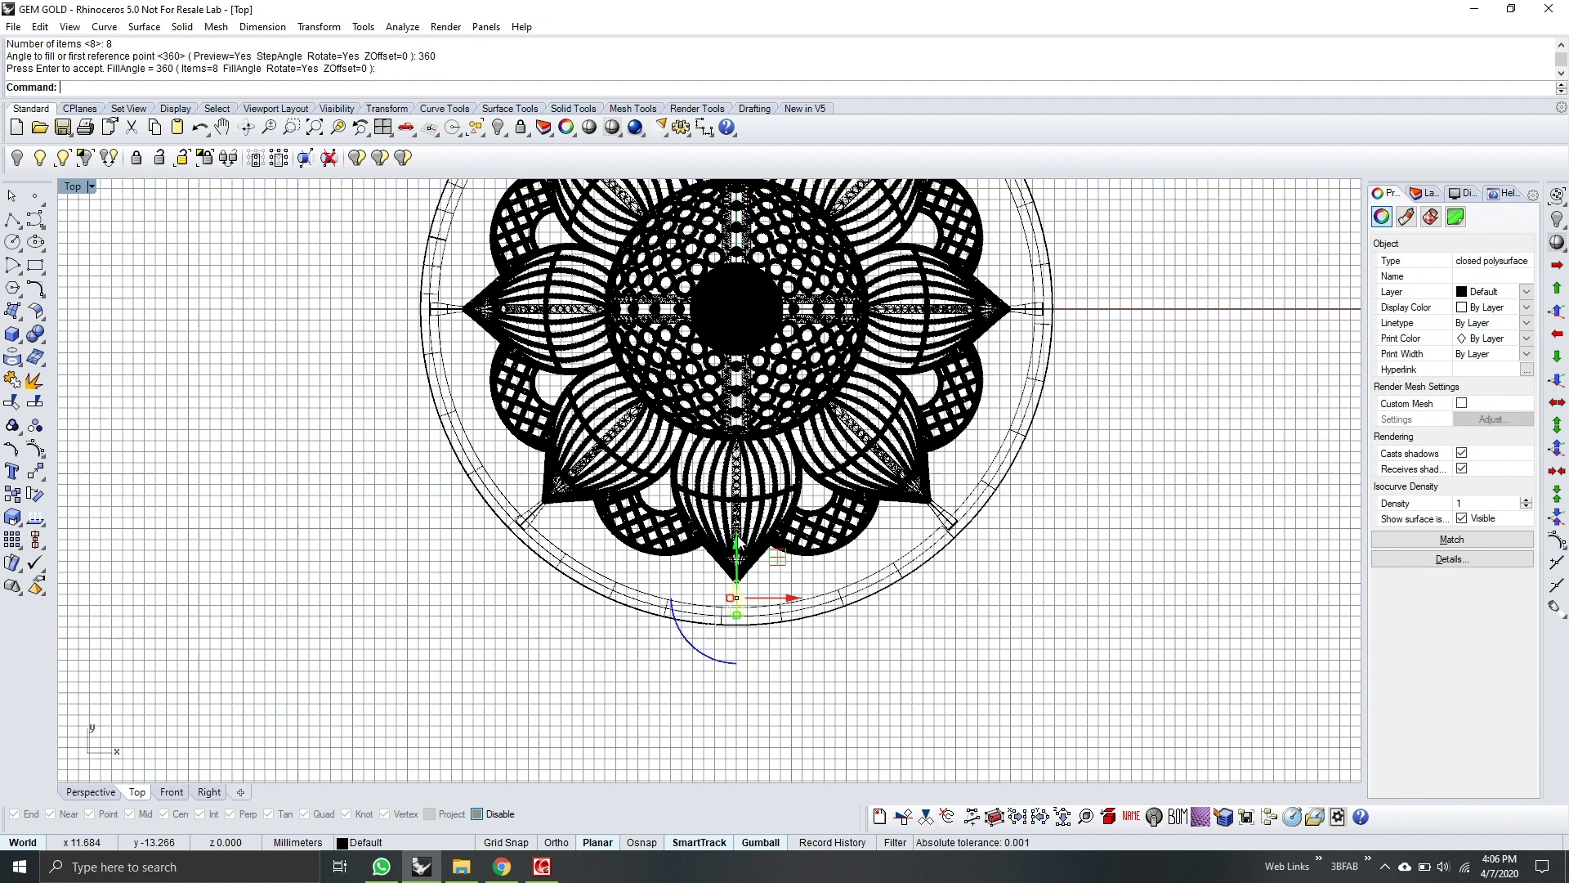
scroll(618, 570, up, 4)
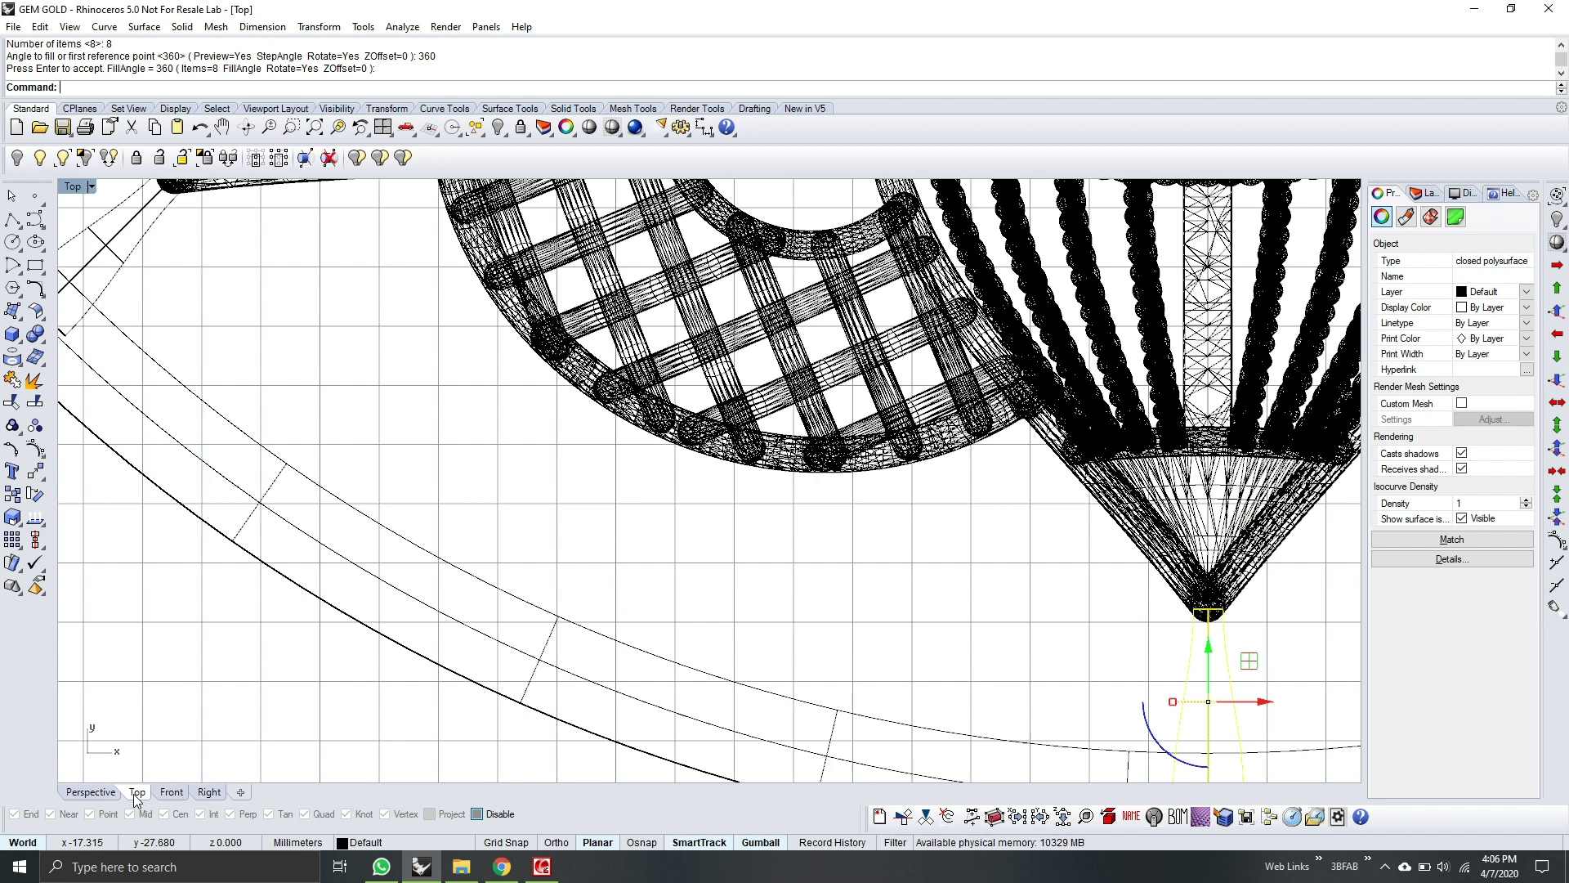
scroll(658, 539, down, 3)
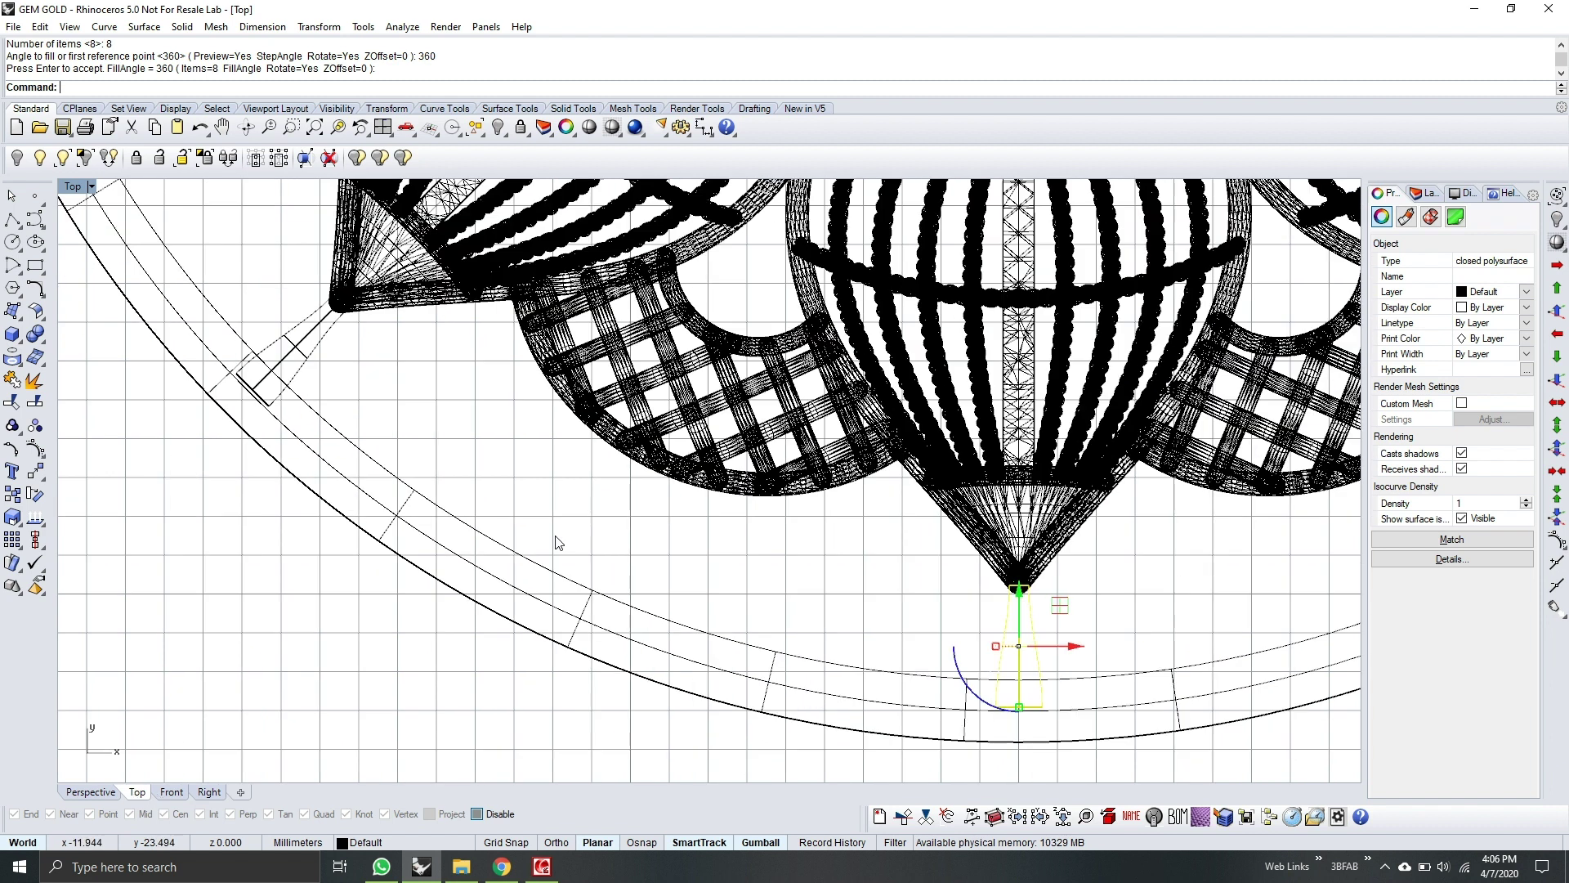
click(14, 221)
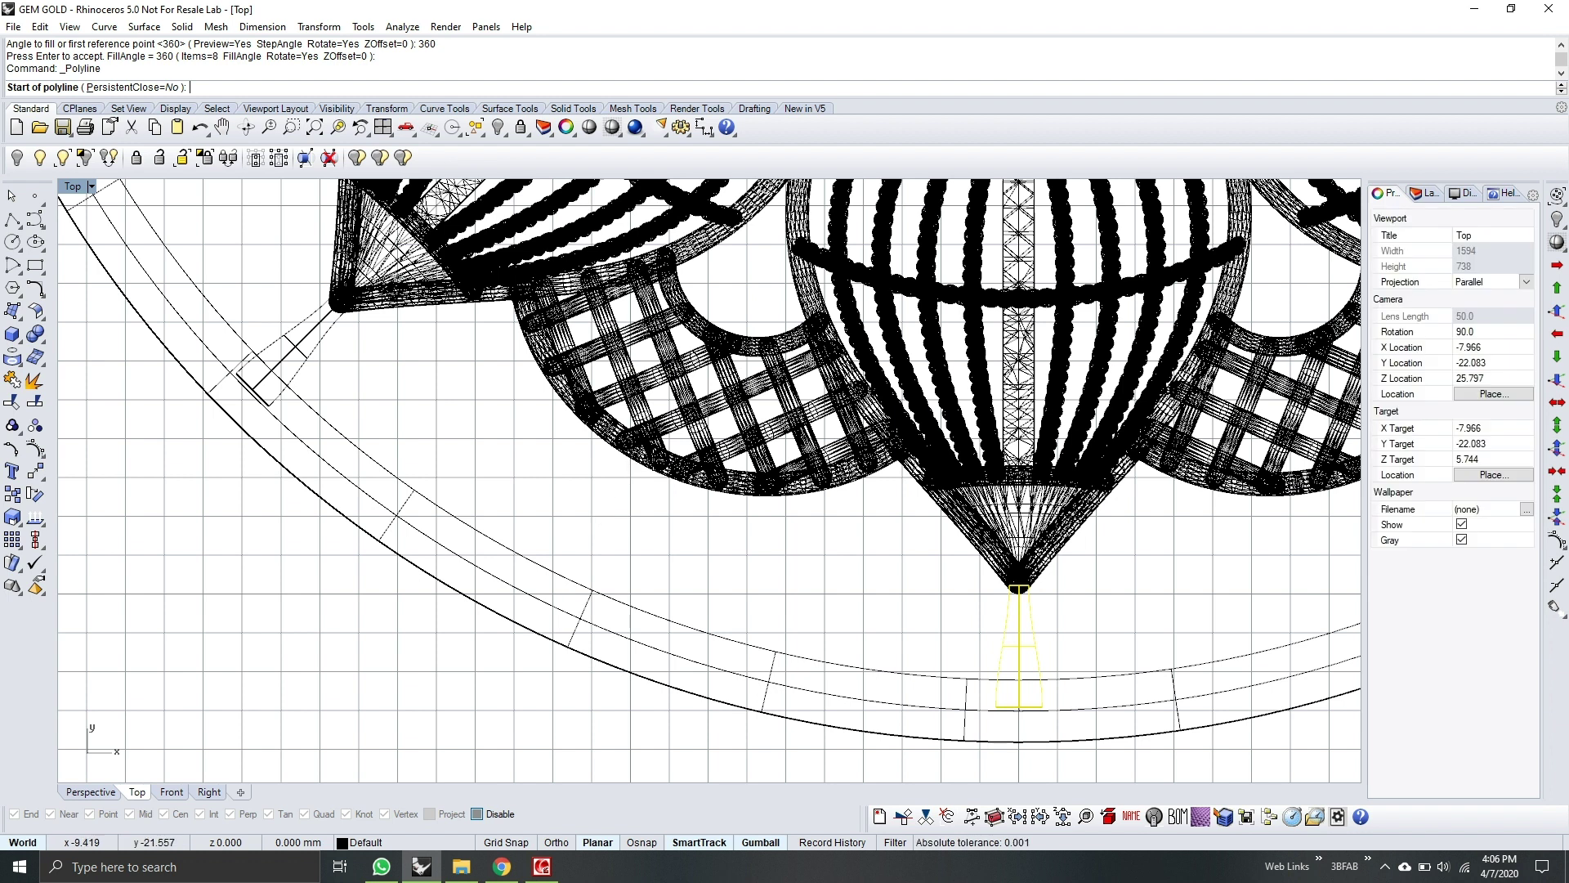
click(650, 467)
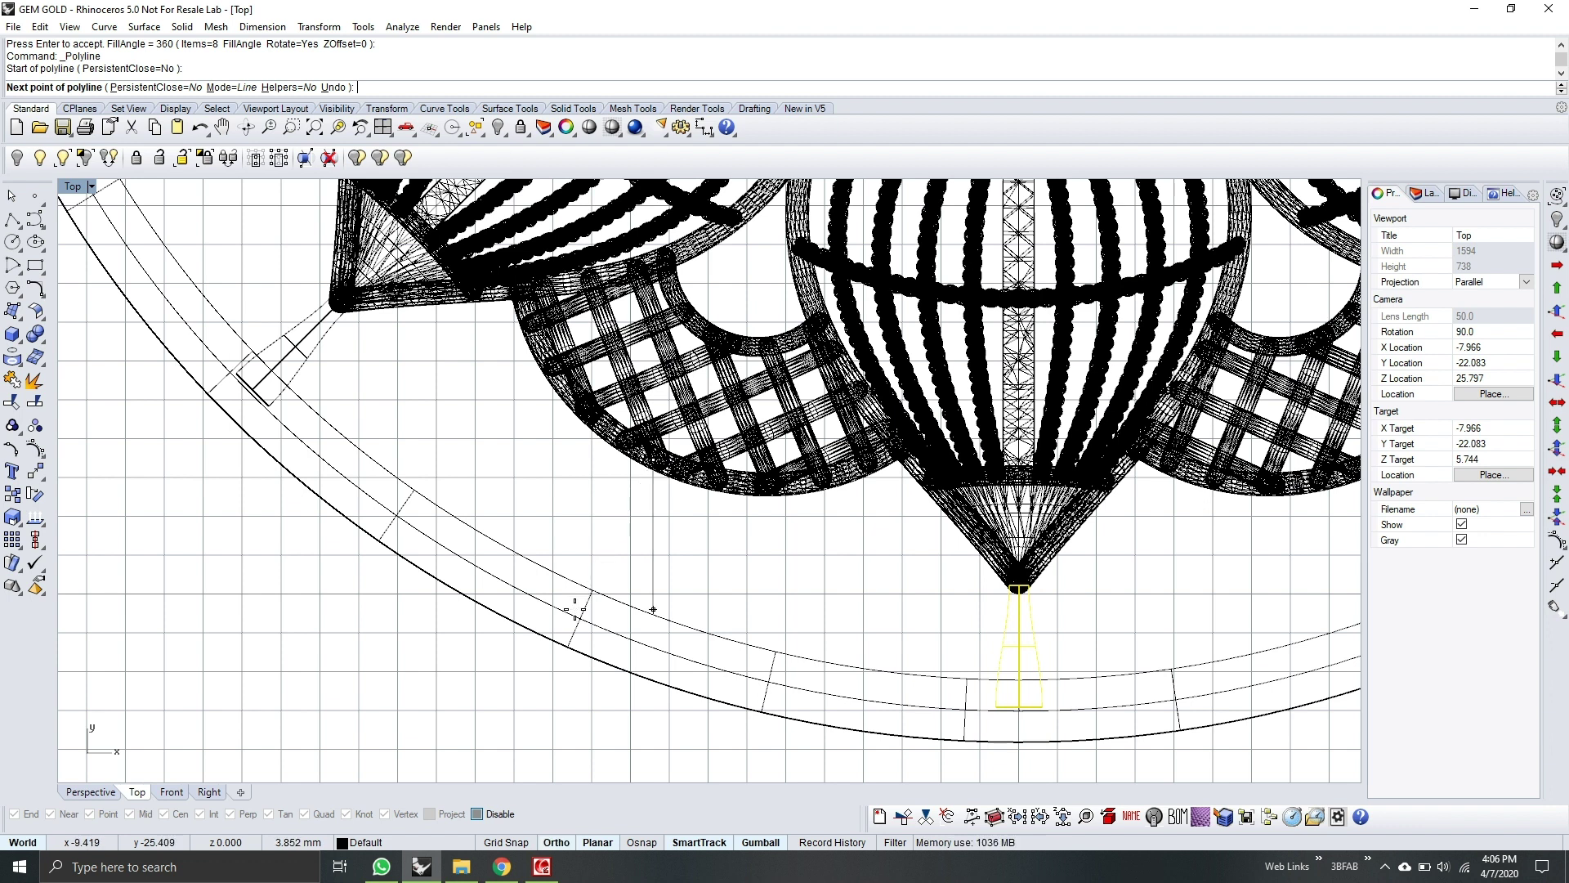
click(576, 603)
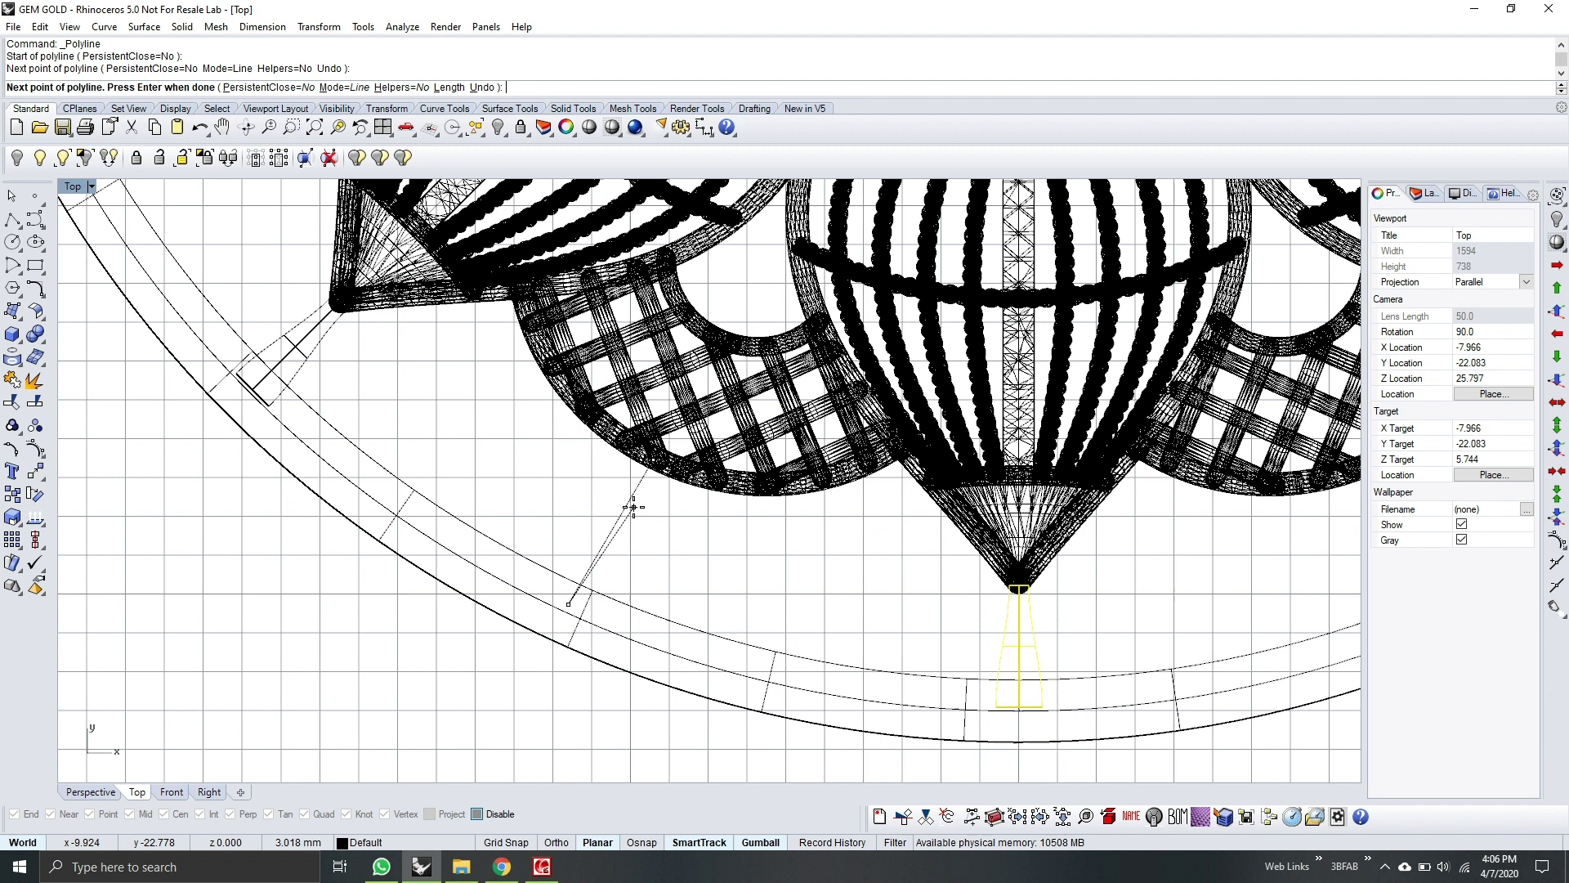
key(Return)
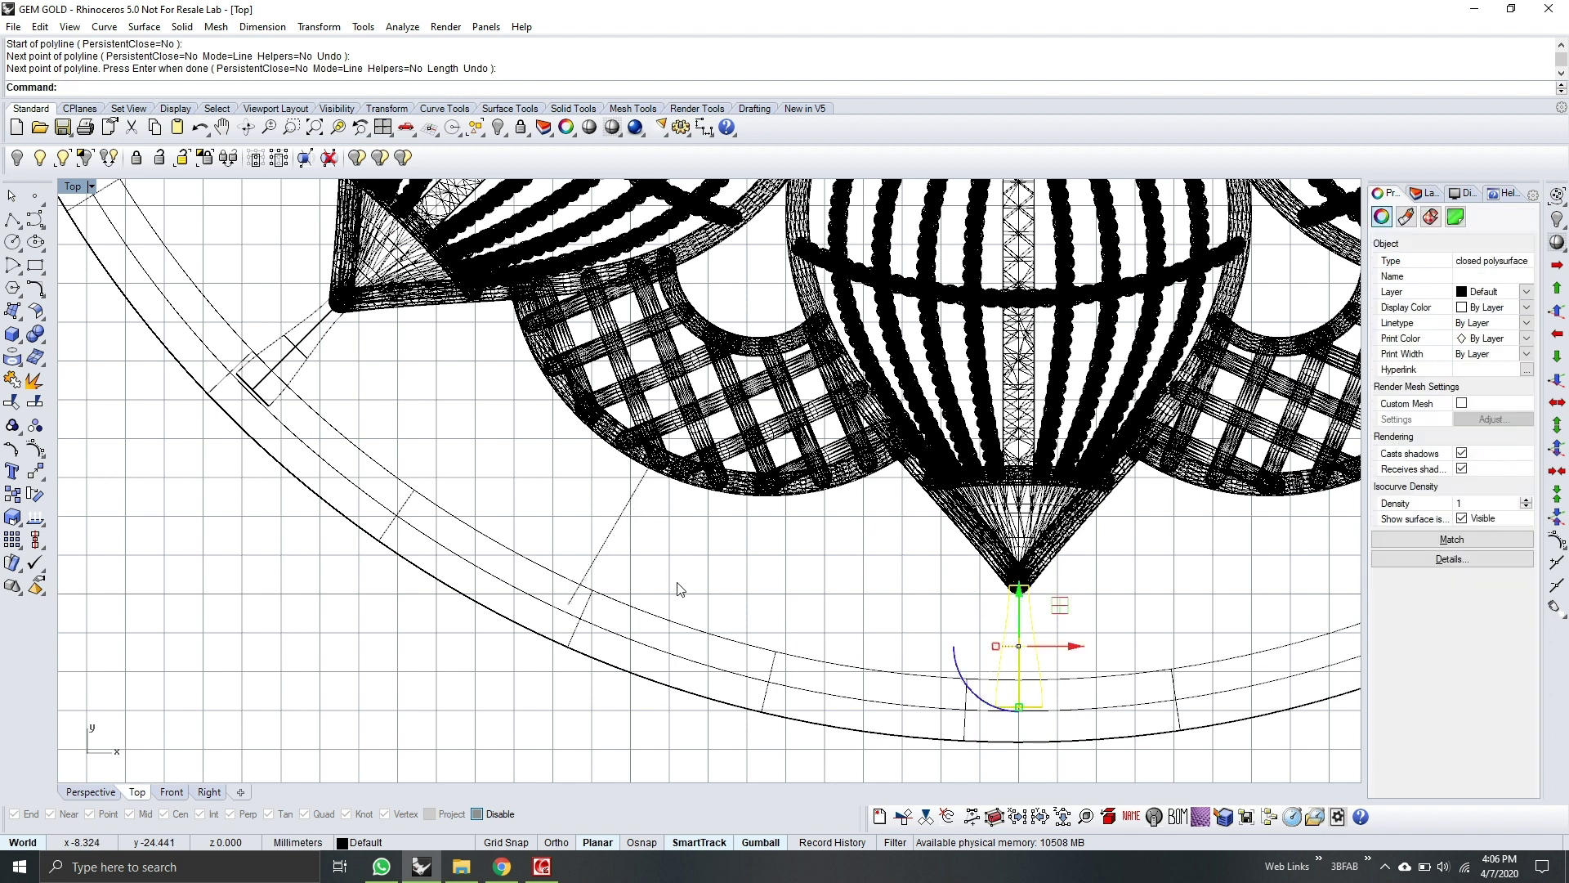
Step: Create a flat-capped tapered pipe along the new line, with radius 0.25 at the lattice petal and 0.6 at the ring
click(620, 540)
click(609, 536)
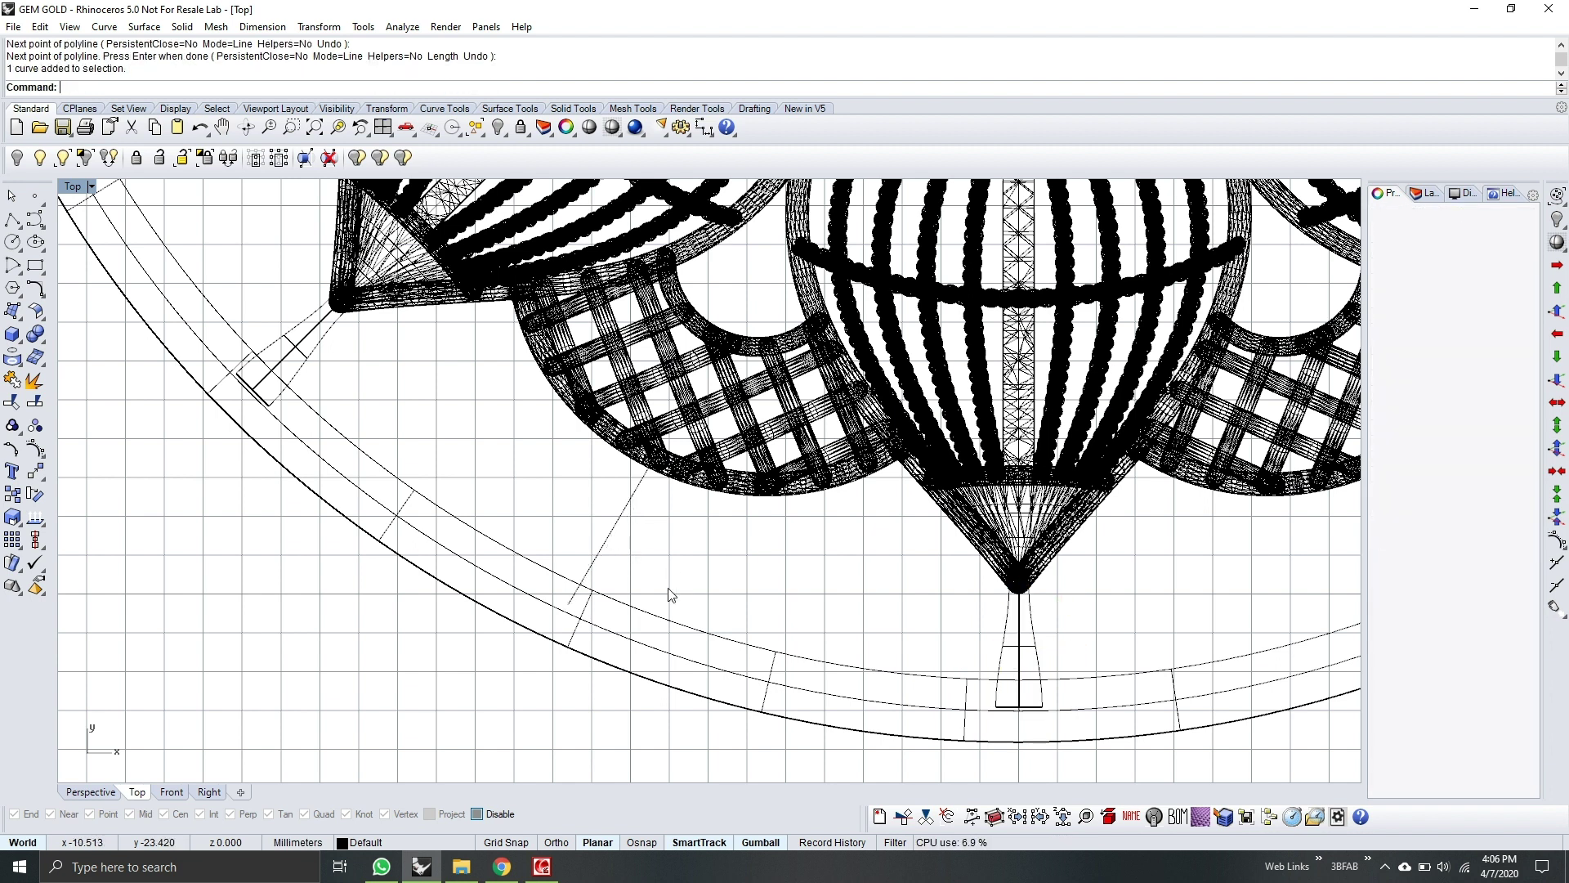
click(601, 529)
click(623, 532)
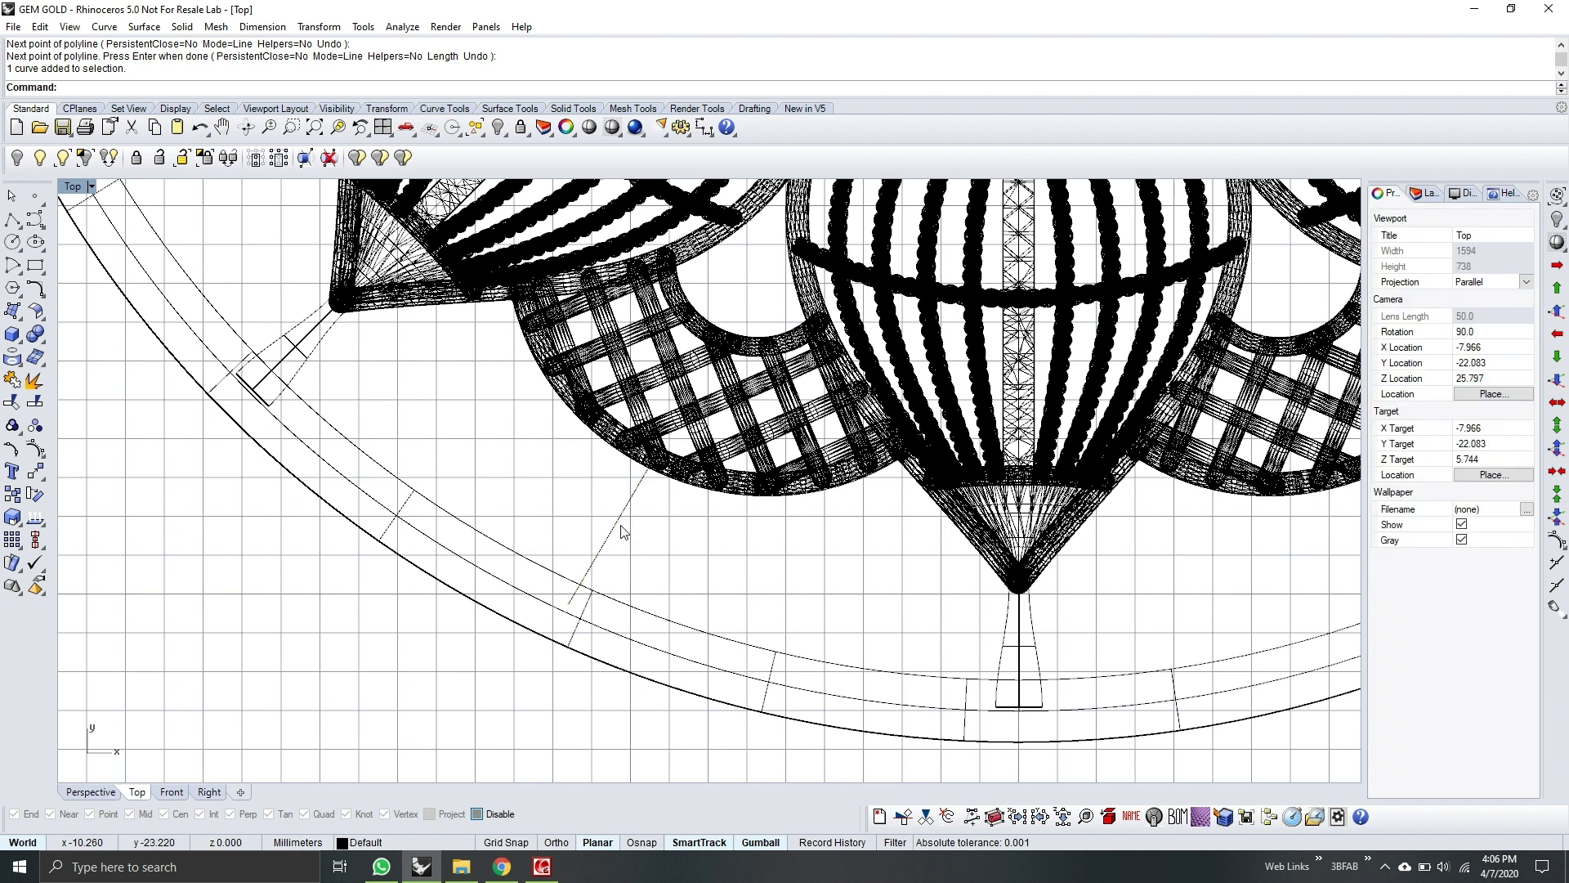
click(623, 520)
scroll(736, 553, down, 1)
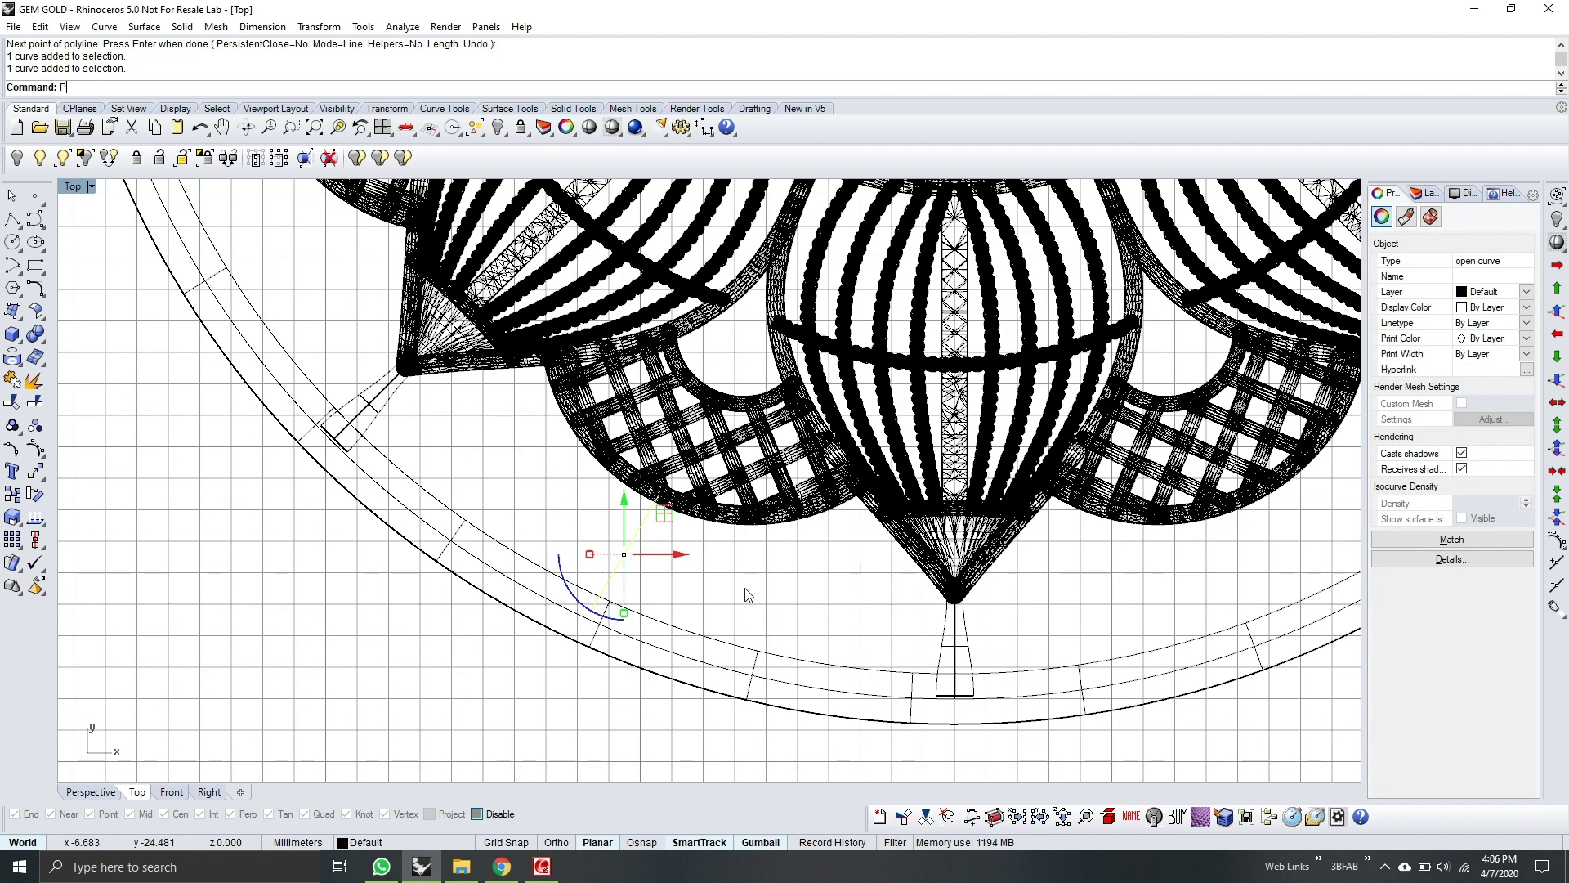
text(Pip)
key(Return)
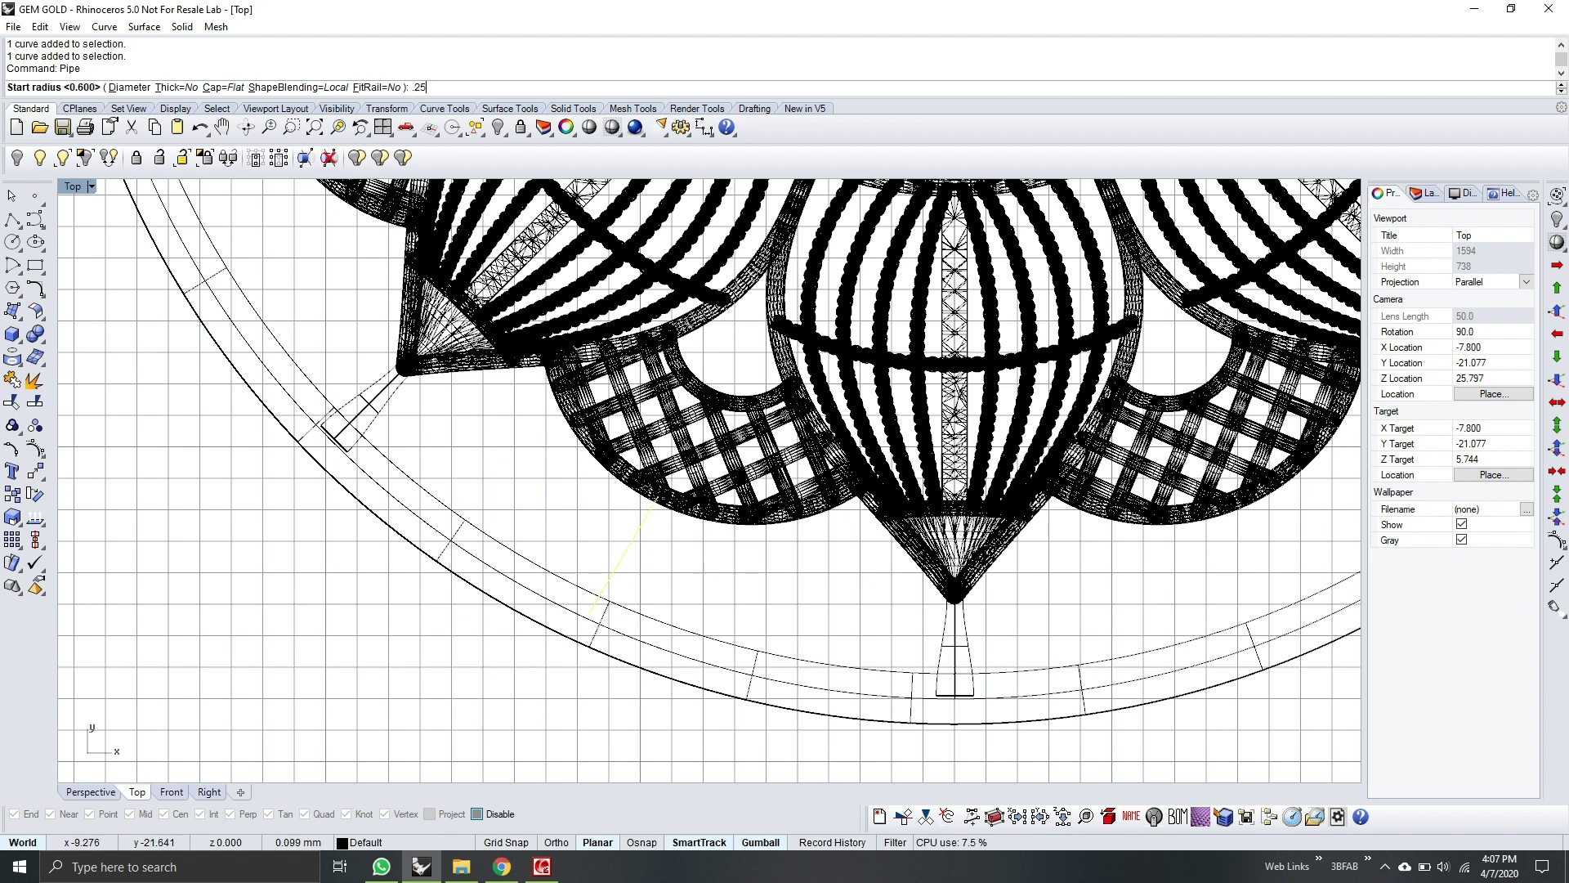
text(.25)
key(Return)
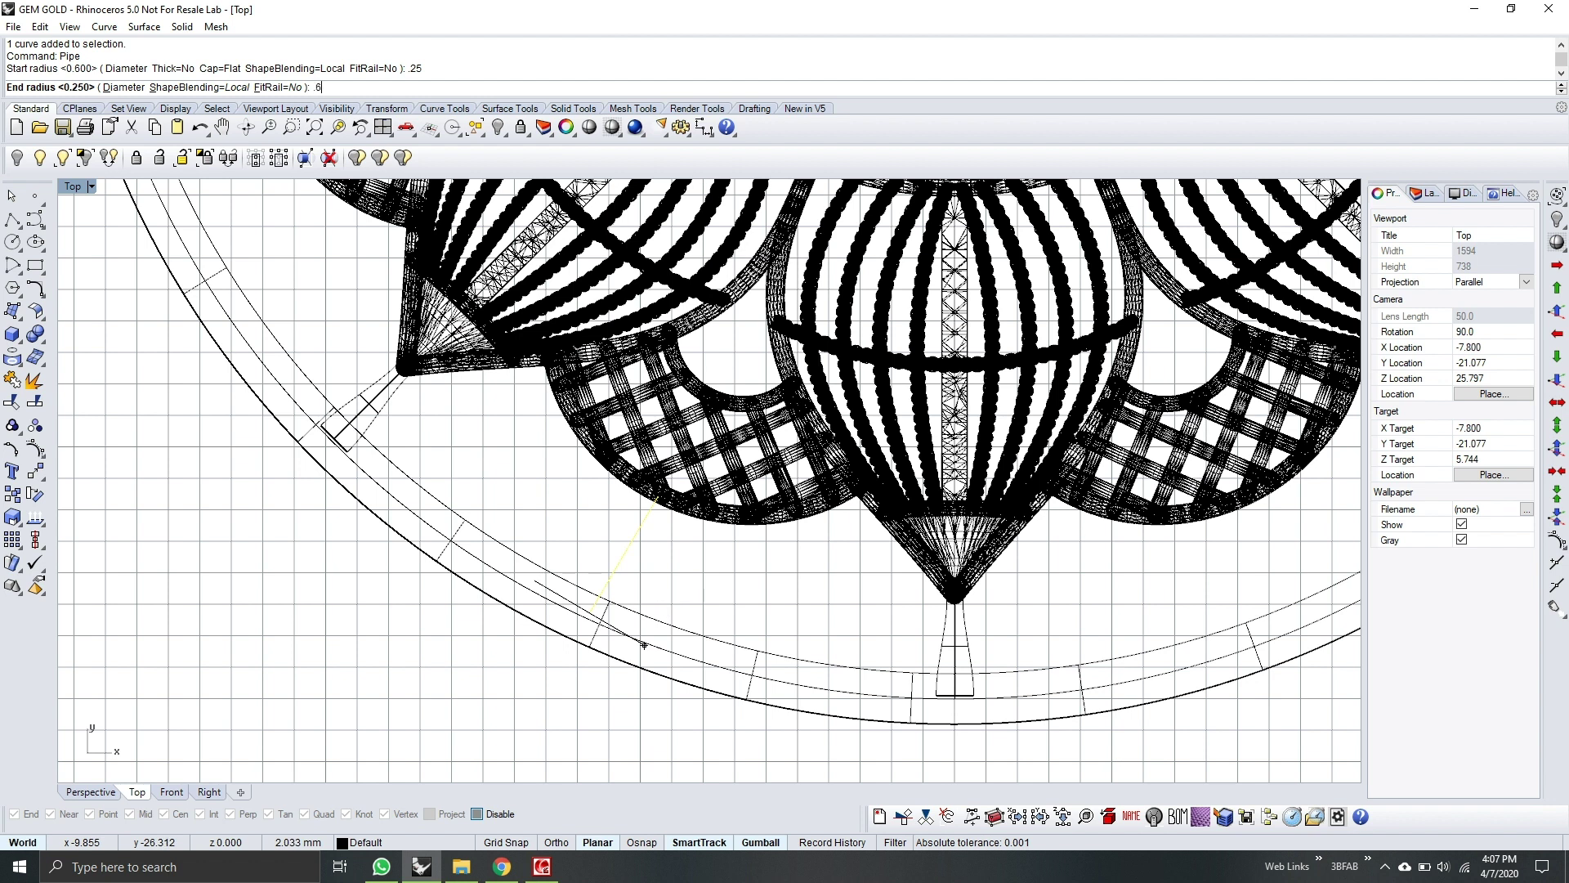
key(Return)
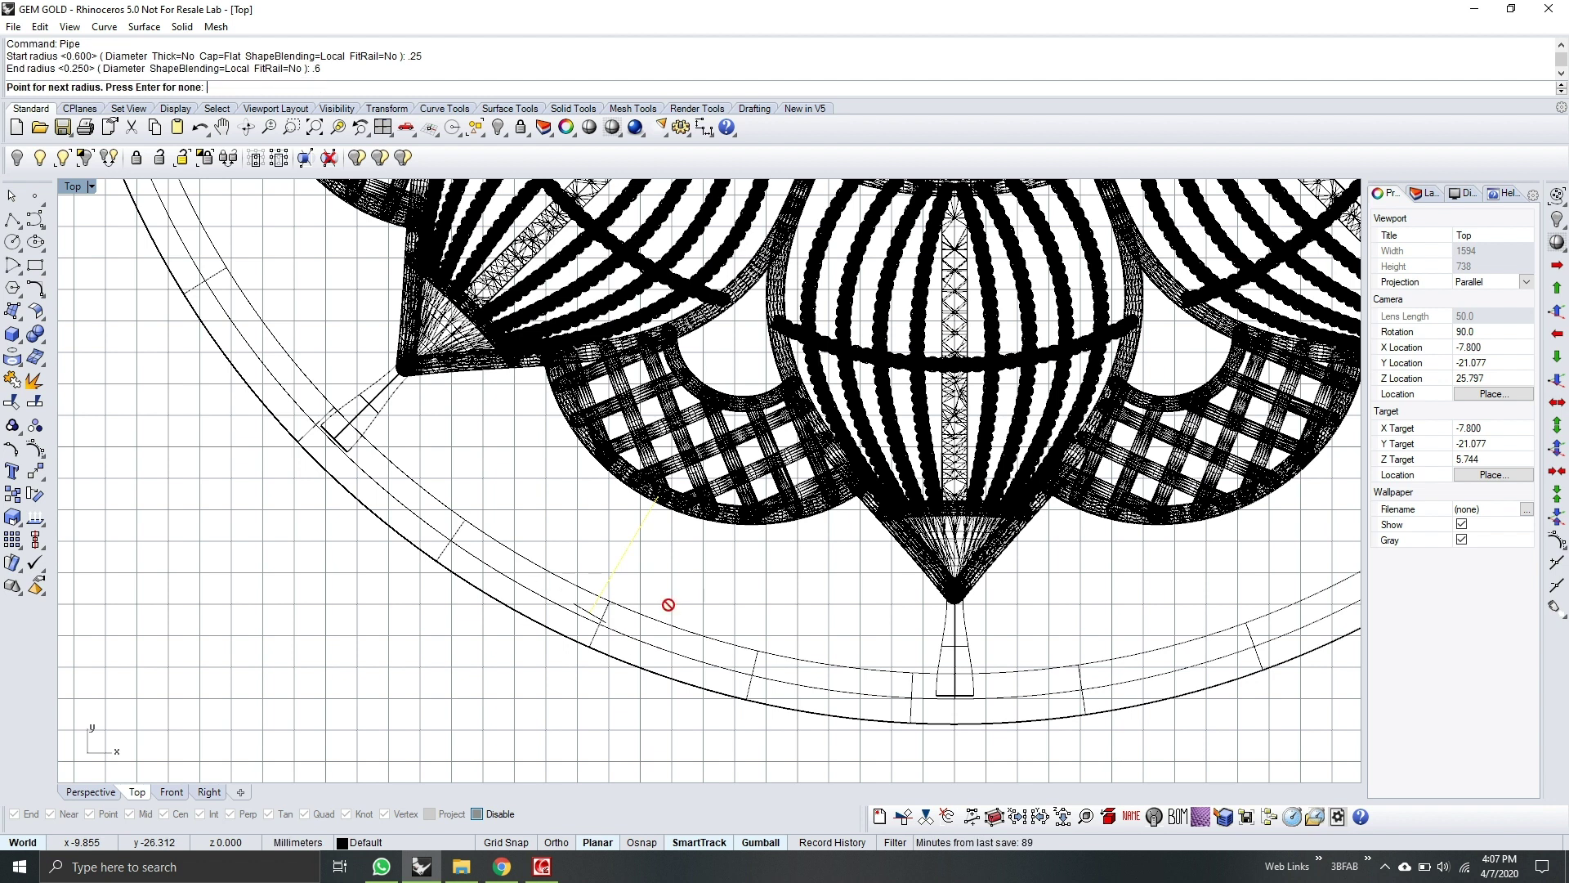
key(Return)
Step: Rotate the new tapered connector slightly in the Top view to align it between the lattice petal and the ring
scroll(605, 630, up, 2)
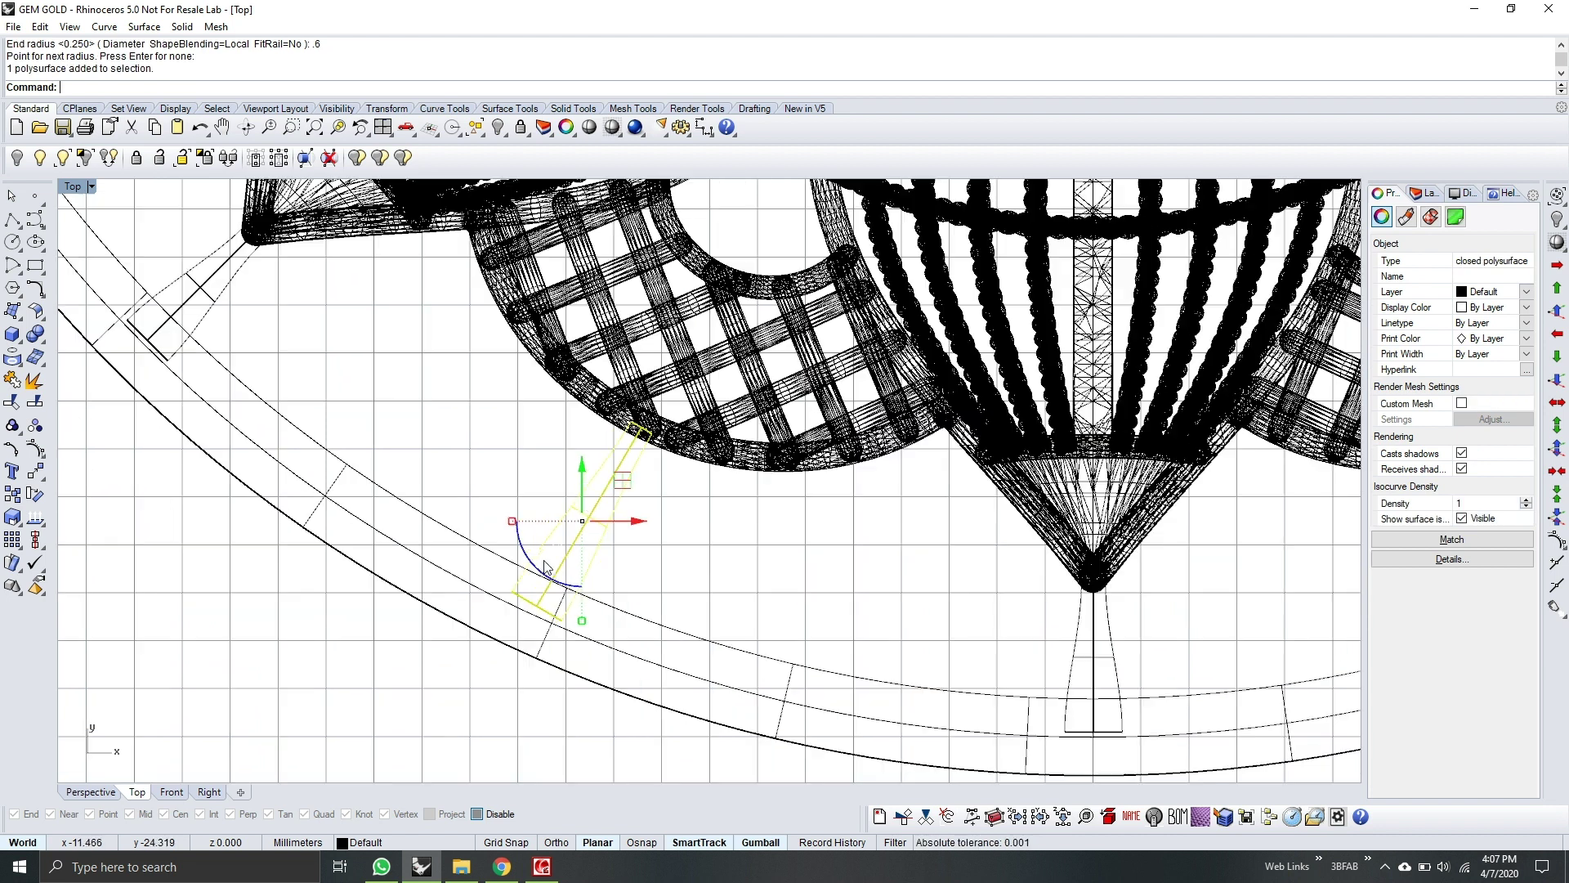
drag(534, 560, 526, 554)
click(771, 592)
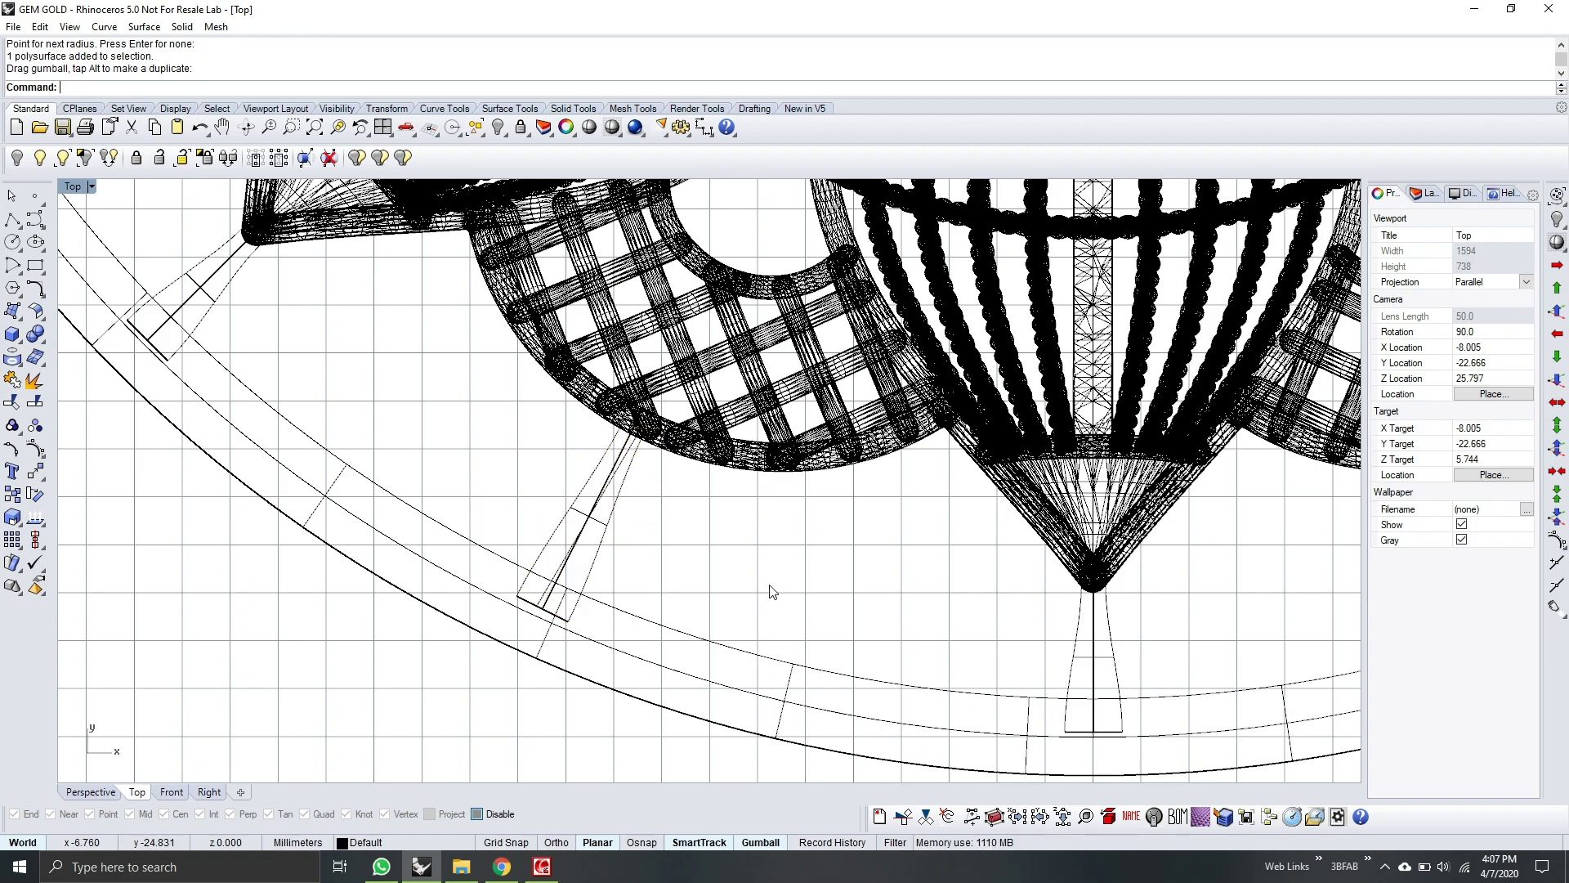
Step: Select the lattice connector and raise it vertically in the Perspective view to the height of the petal rim and ring
click(90, 791)
mouse_move(815, 546)
right_down()
mouse_move(867, 546)
mouse_move(837, 552)
right_up()
scroll(837, 552, down, 4)
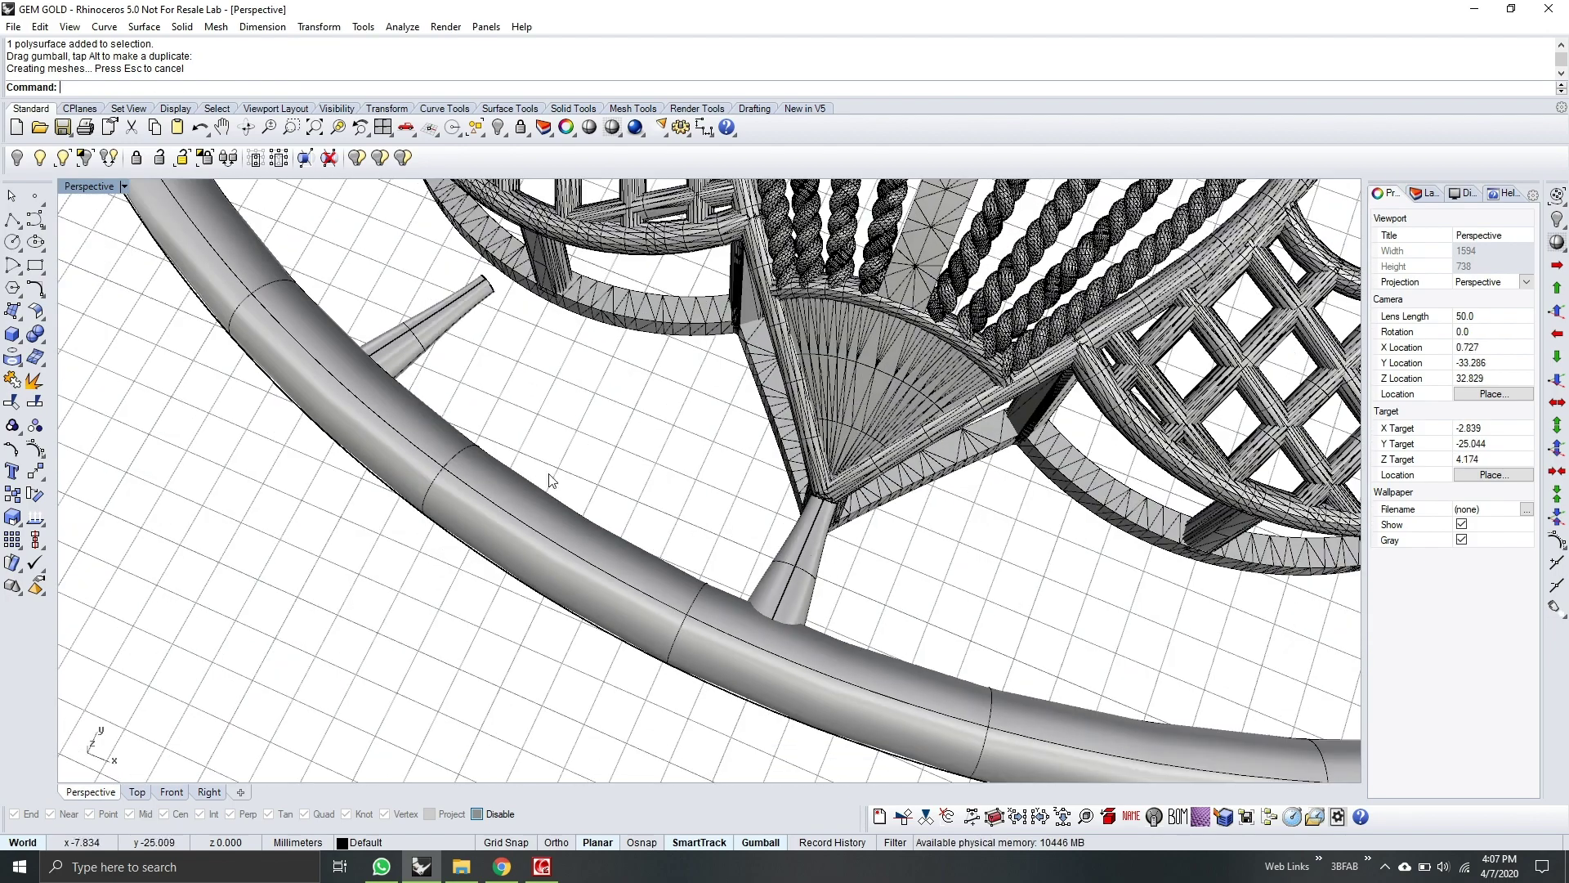
right_drag(549, 412, 640, 490)
click(621, 515)
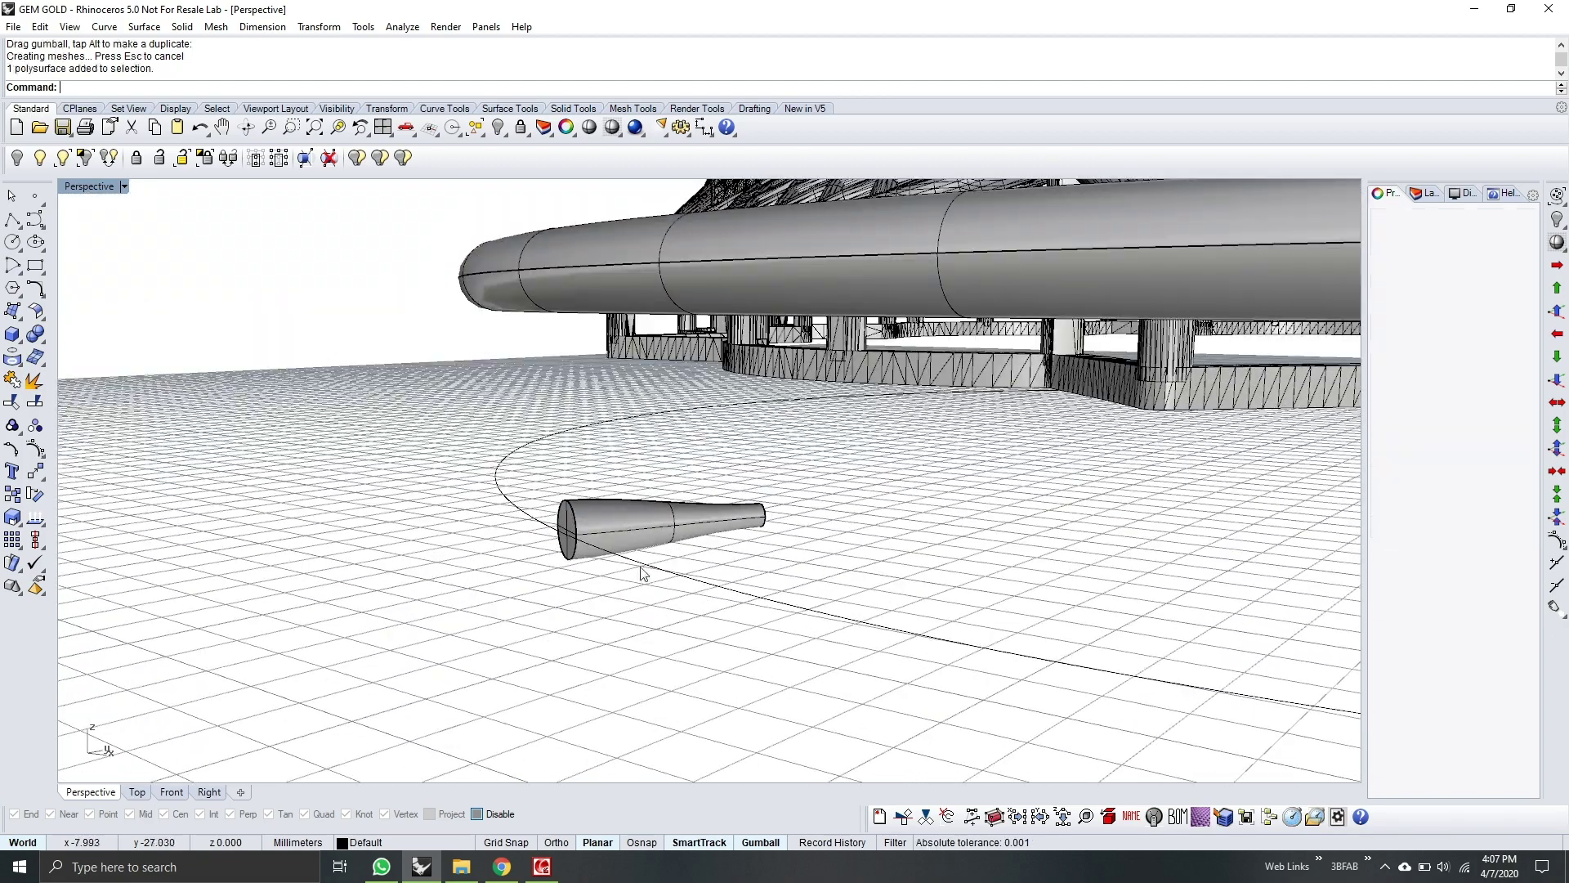
key(alt)
drag(659, 467, 624, 224)
right_drag(624, 223, 1087, 588)
right_drag(621, 491, 699, 618)
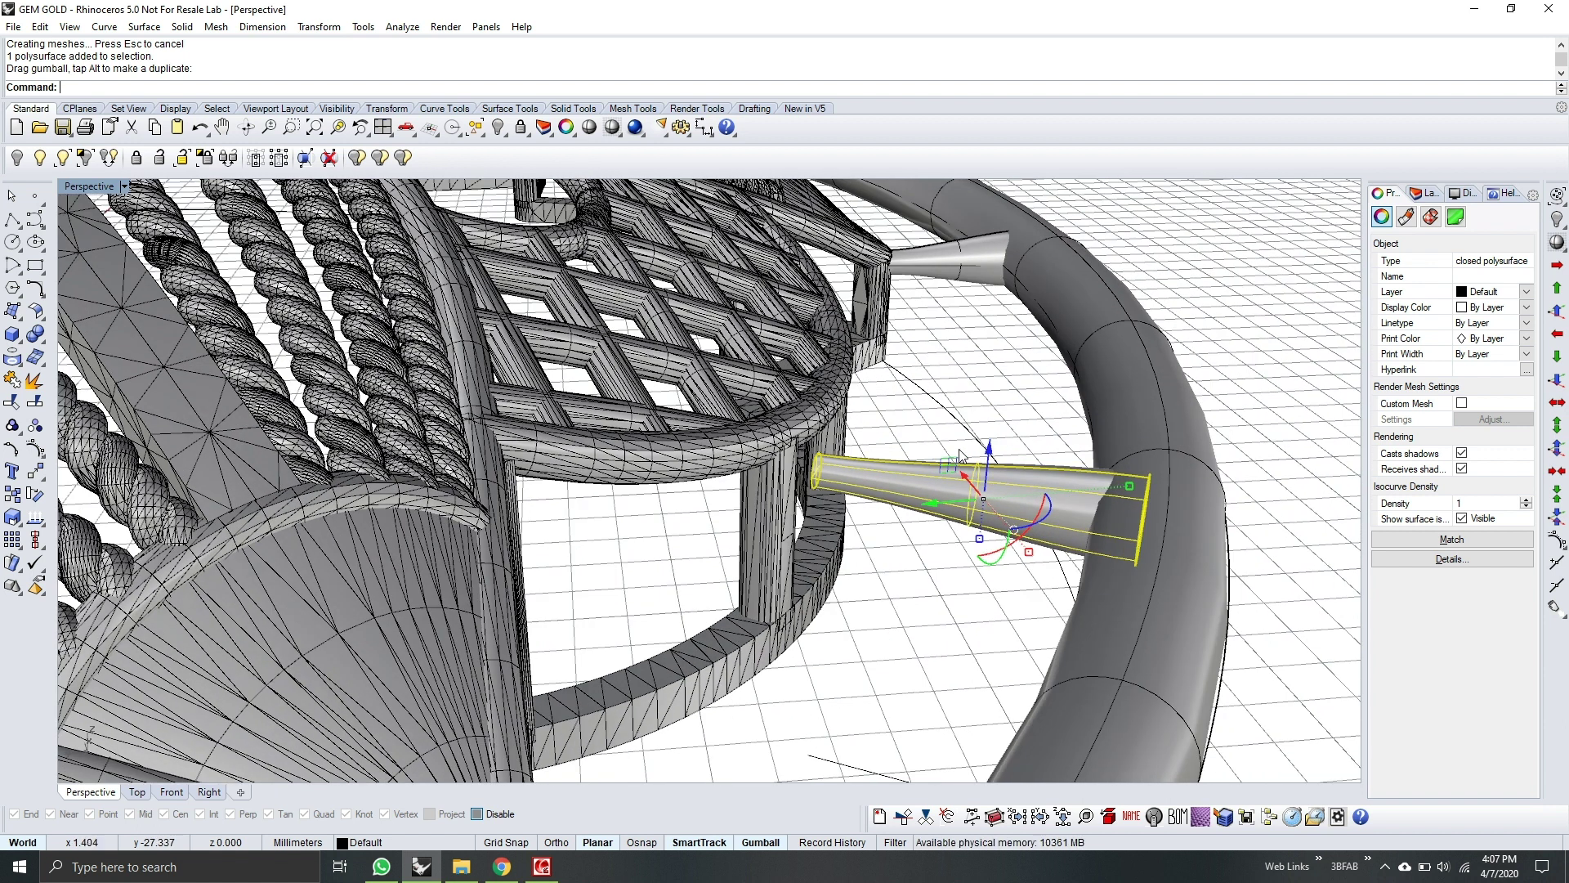
drag(993, 459, 1004, 377)
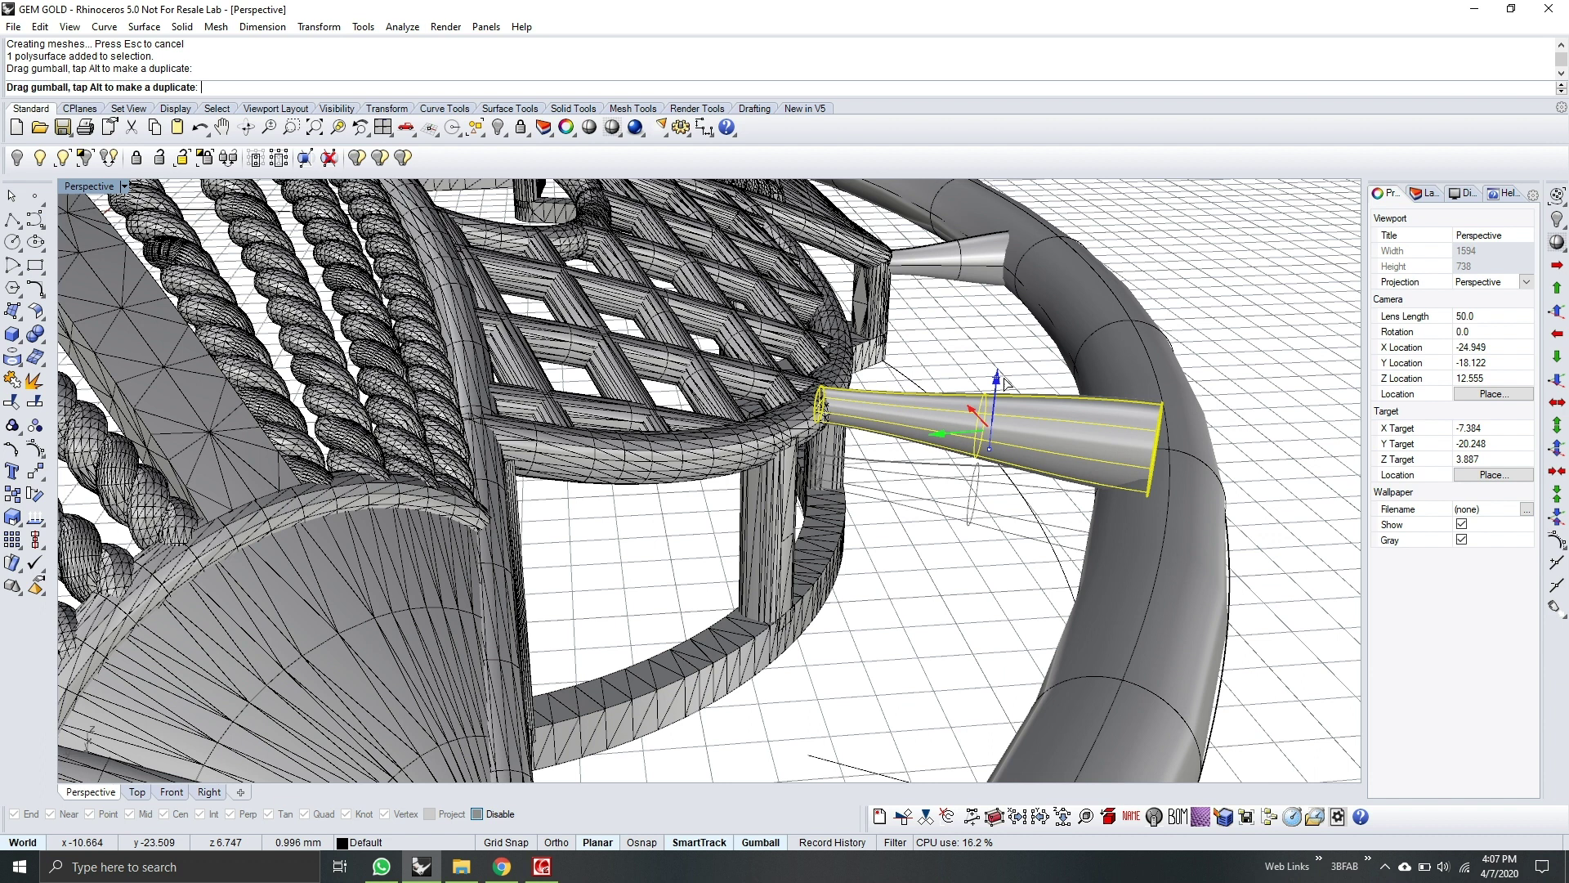
right_drag(983, 492, 932, 474)
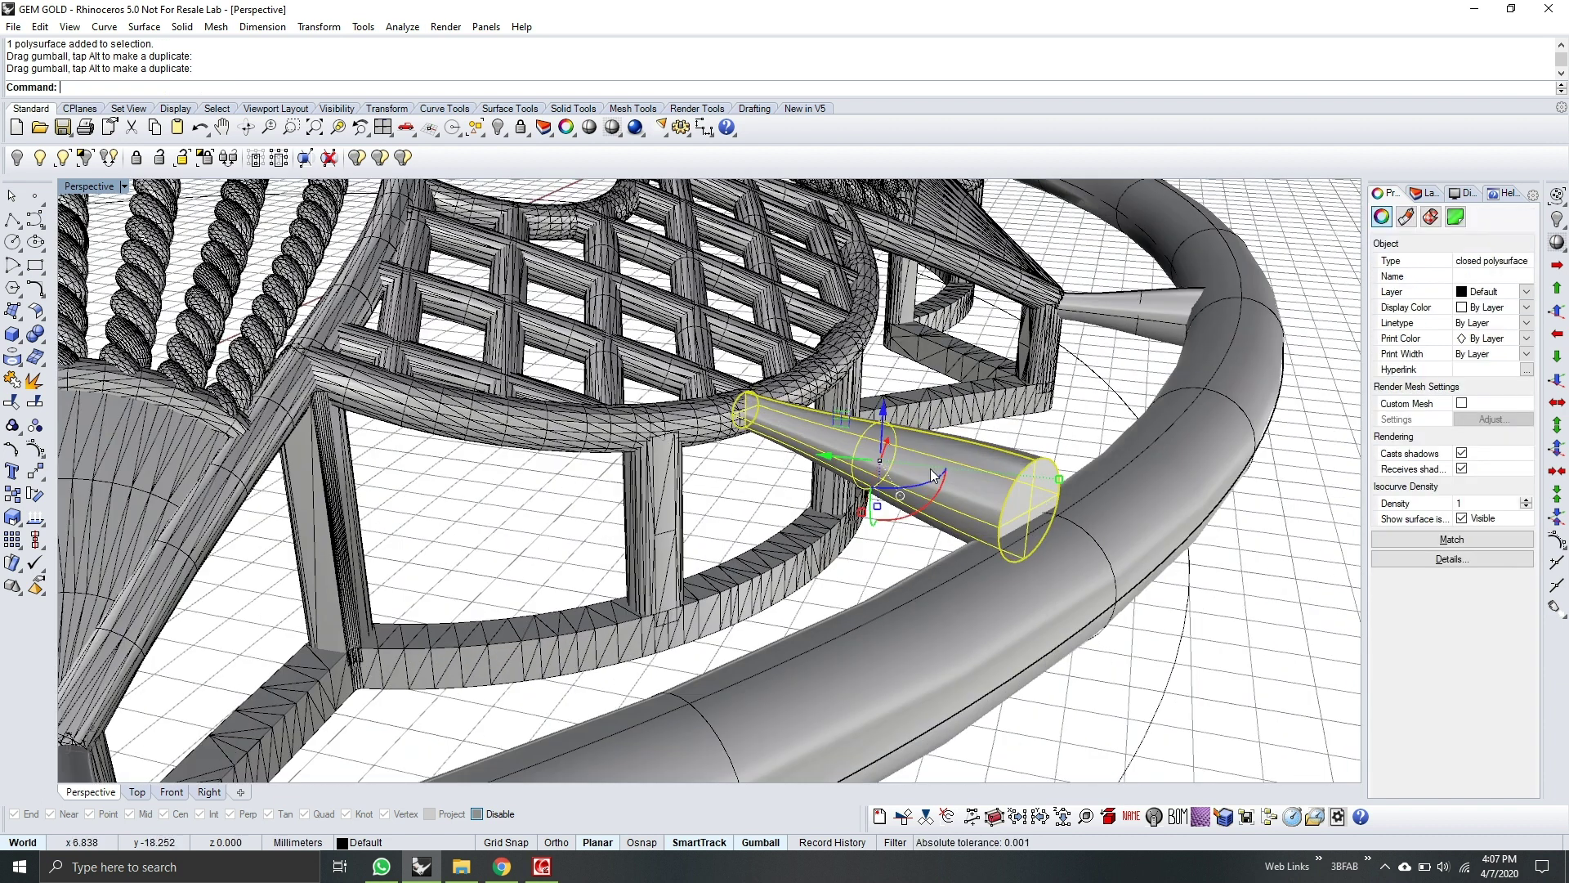
Step: Tilt the lattice connector down towards the ring and lower it slightly so its ends meet the petal rim and ring
right_drag(989, 645, 1042, 621)
right_drag(917, 529, 1060, 459)
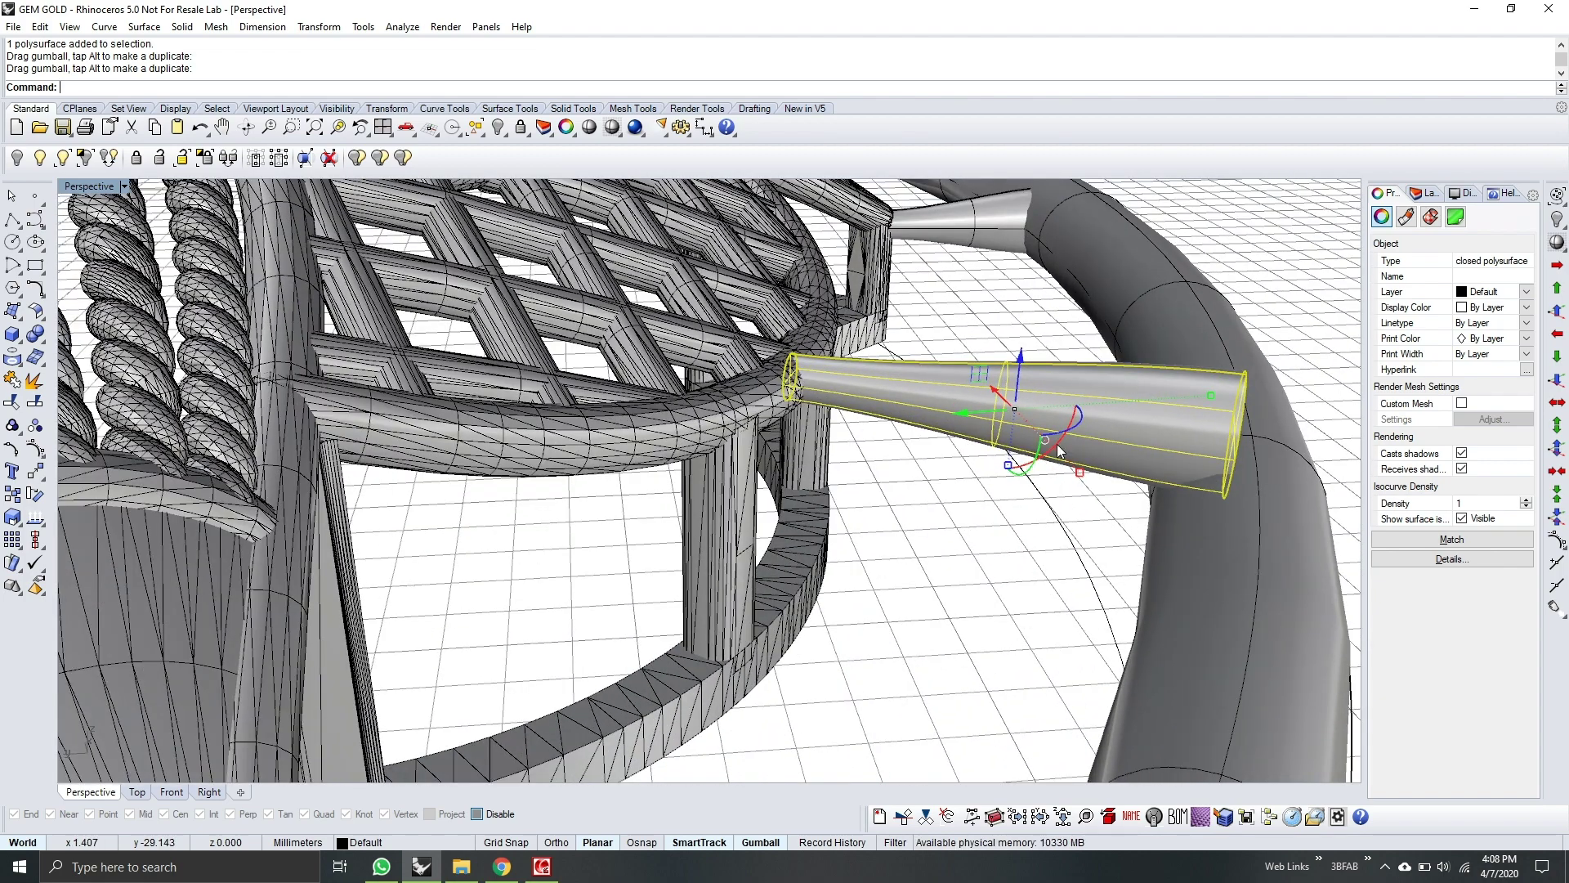
drag(1059, 459, 1052, 466)
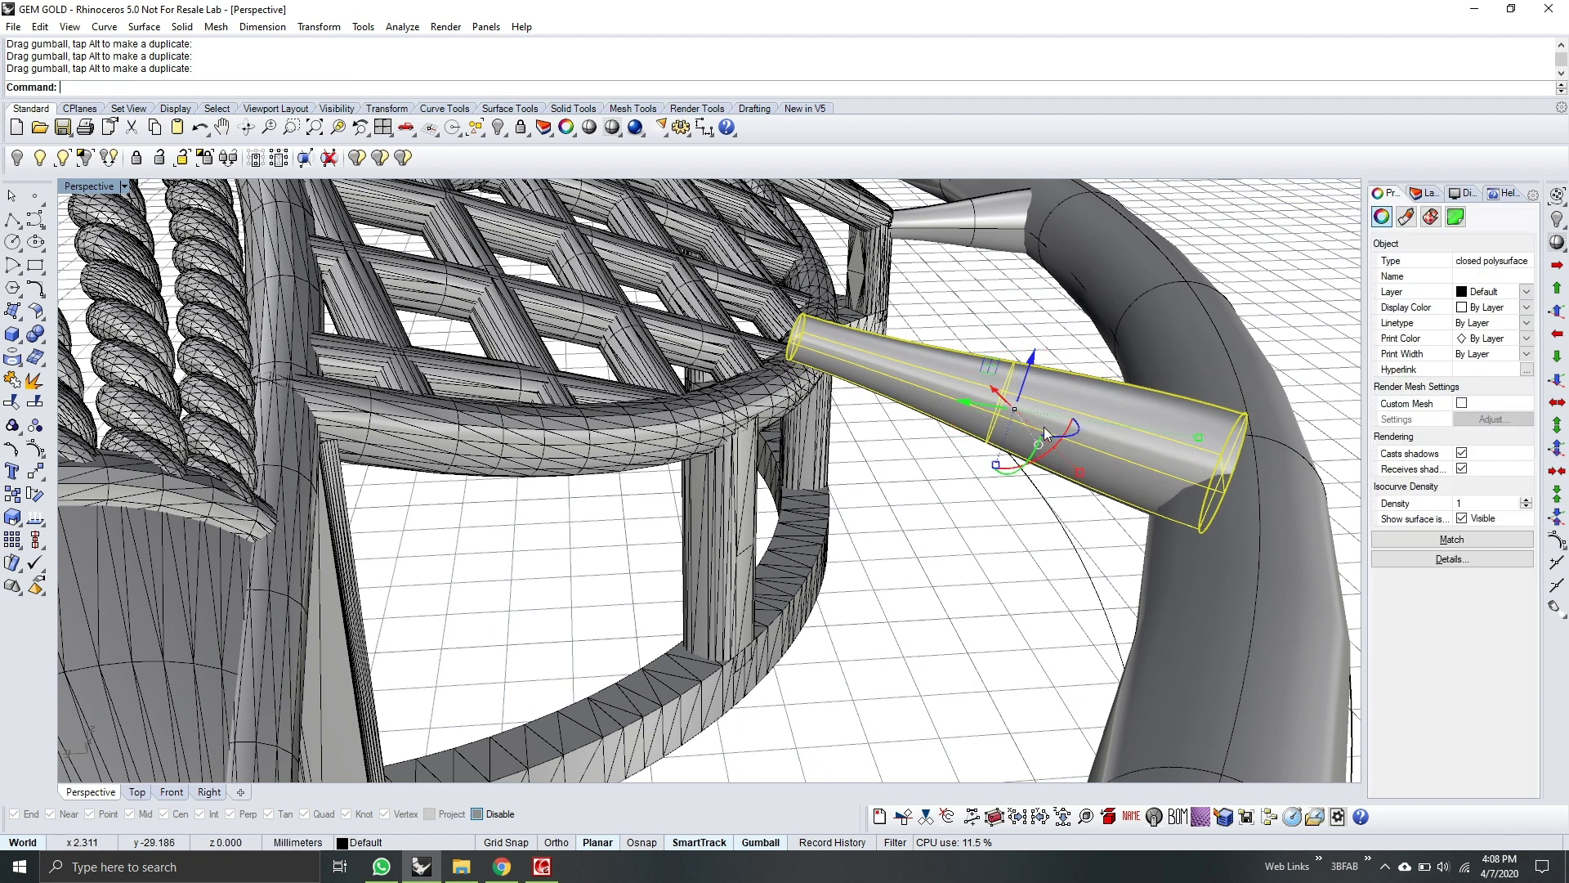
drag(1033, 363, 1031, 410)
key(Escape)
right_drag(1031, 400, 903, 475)
scroll(886, 392, down, 4)
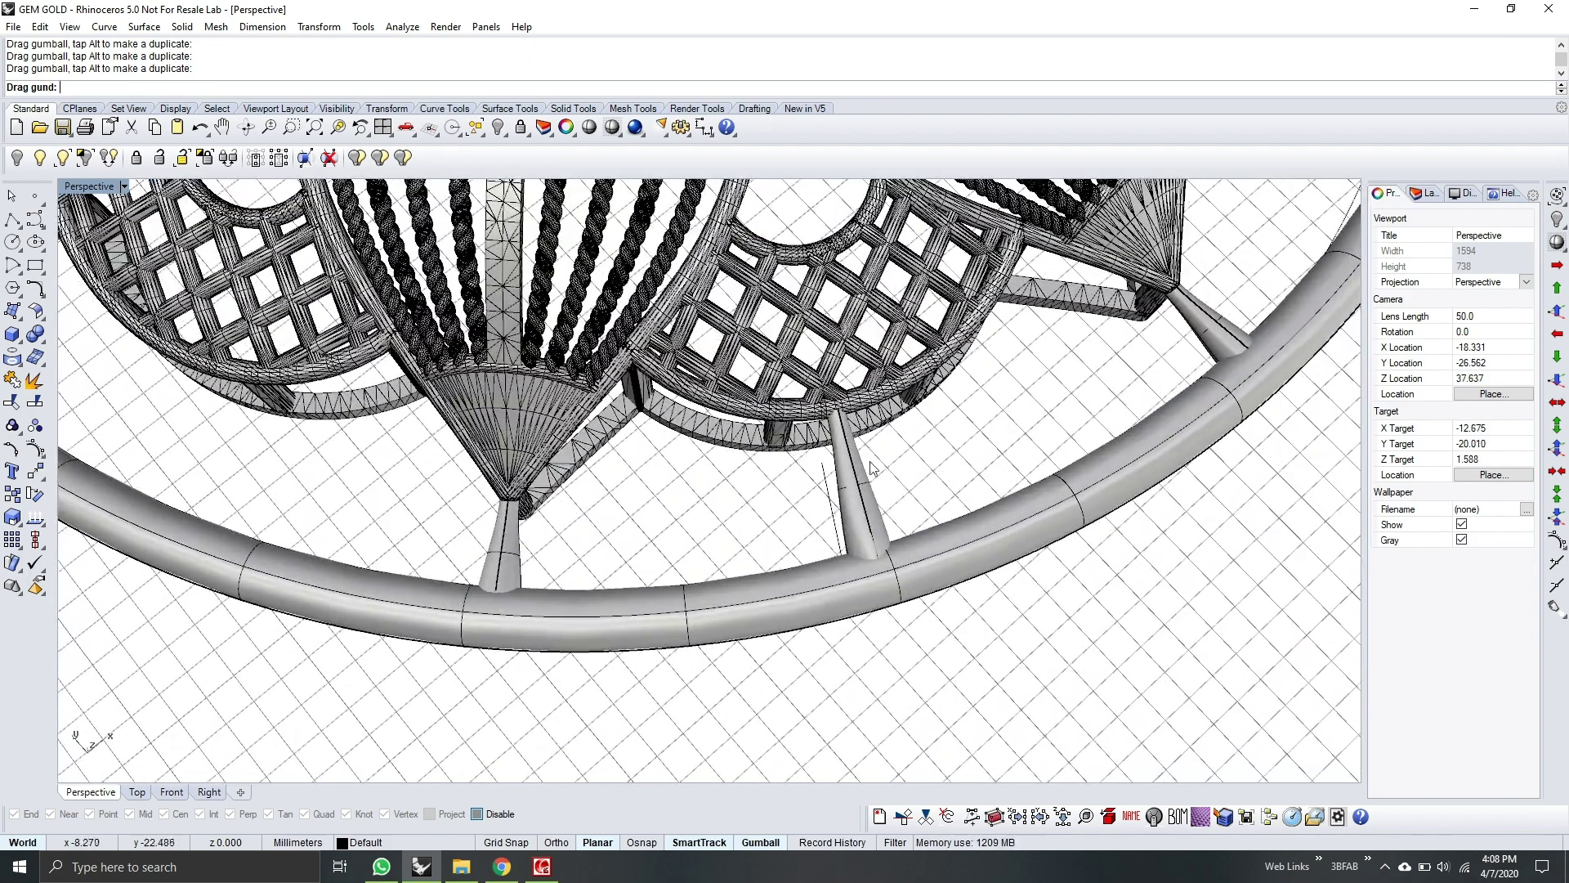
Step: Polar array the lattice connector around the origin in the Top view, with 8 items over 360 degrees
right_drag(907, 417, 905, 460)
click(850, 361)
click(137, 792)
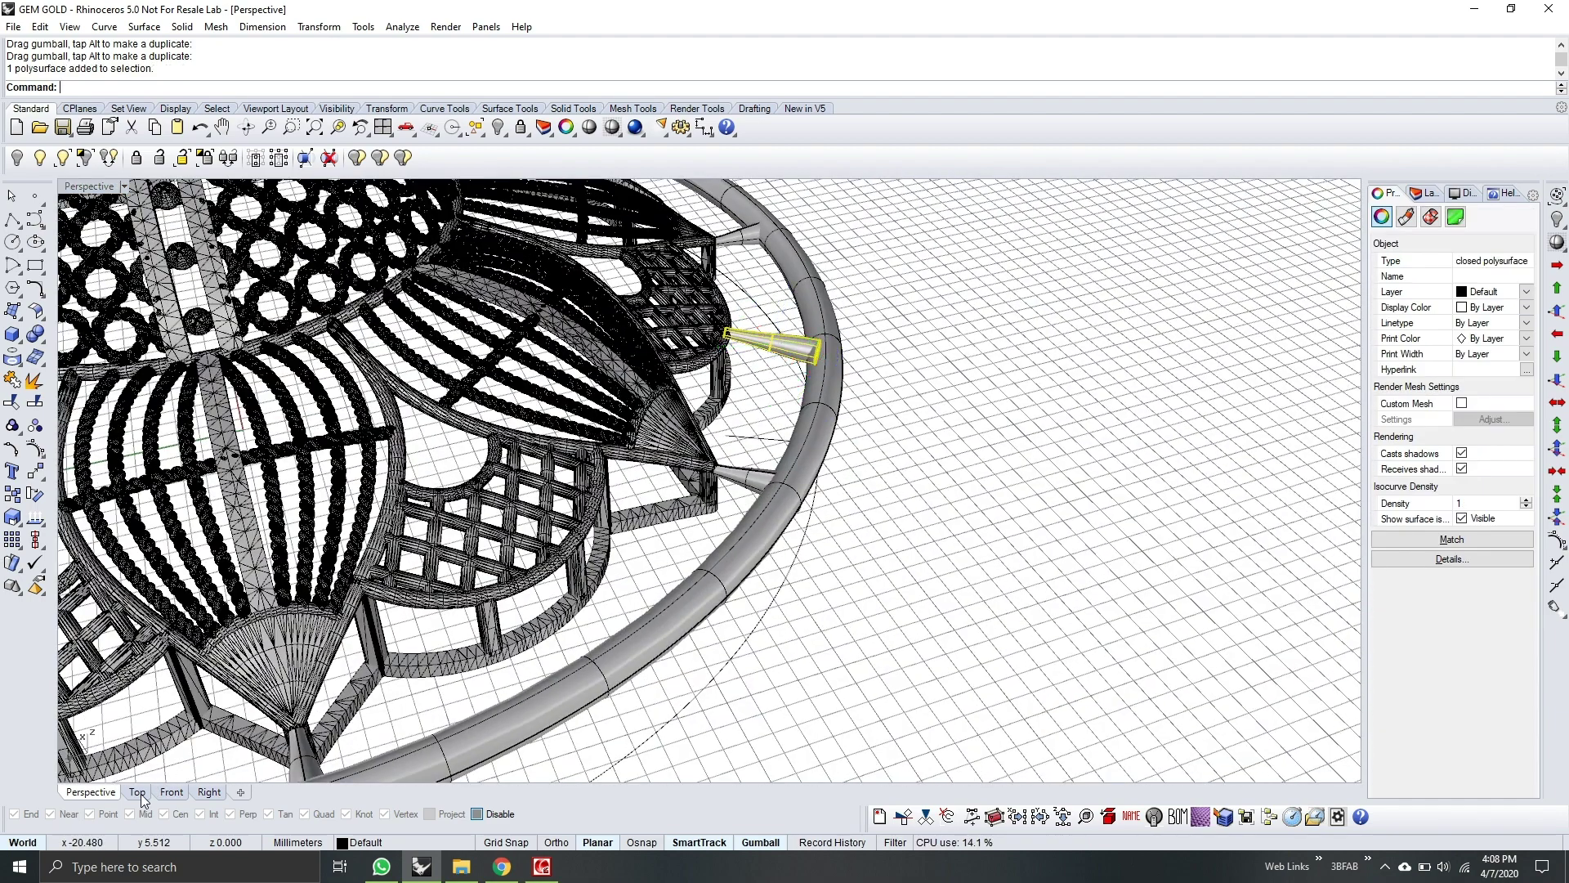
scroll(582, 533, down, 10)
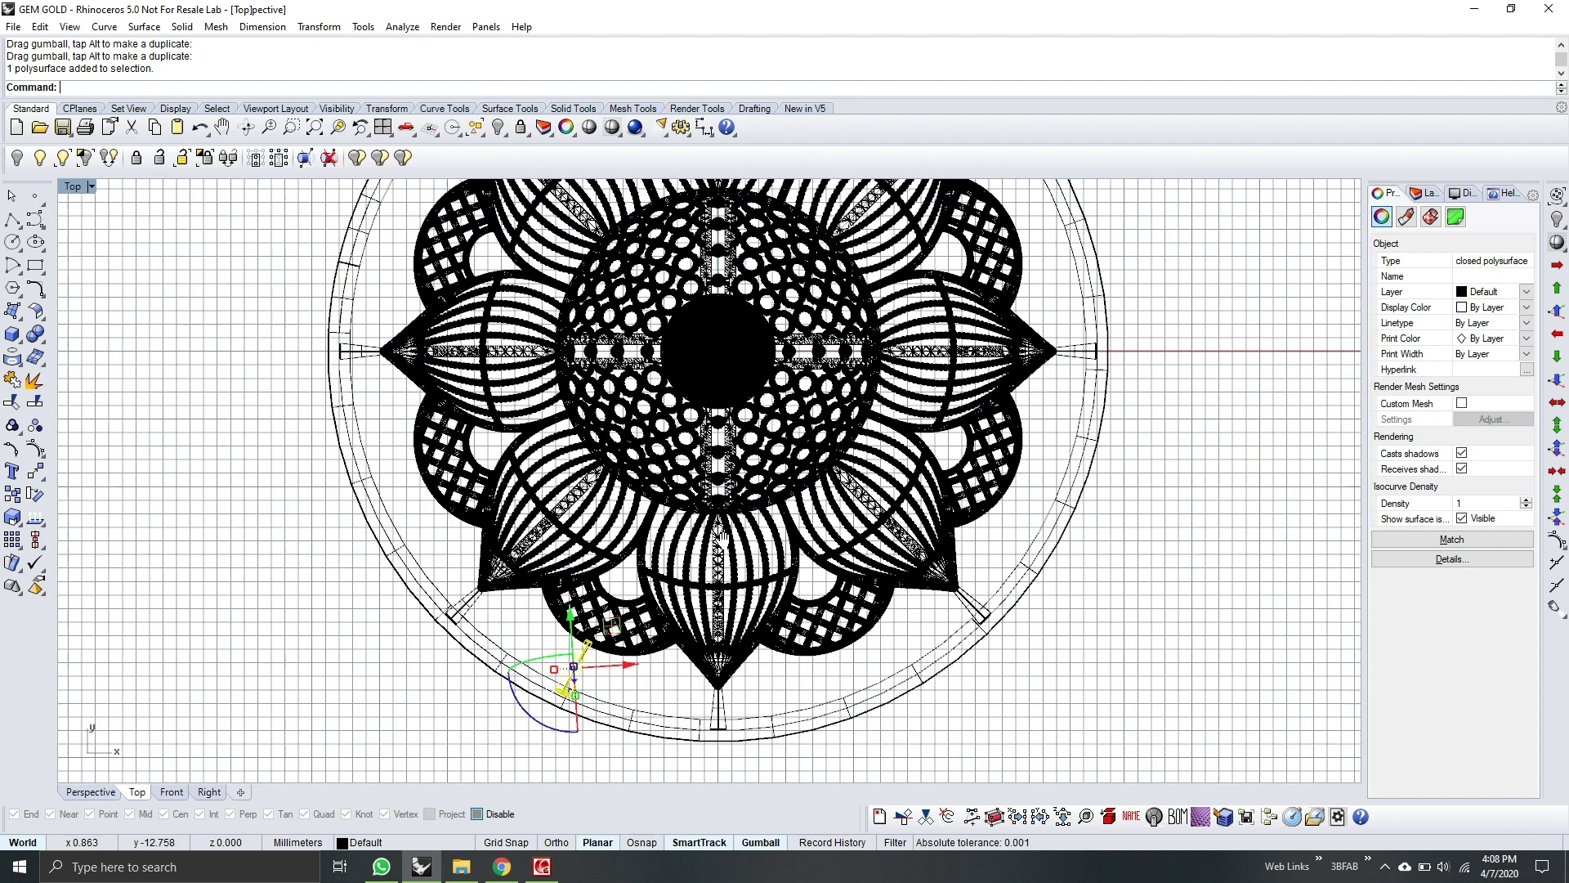
right_drag(721, 534, 716, 577)
text(arraypolar)
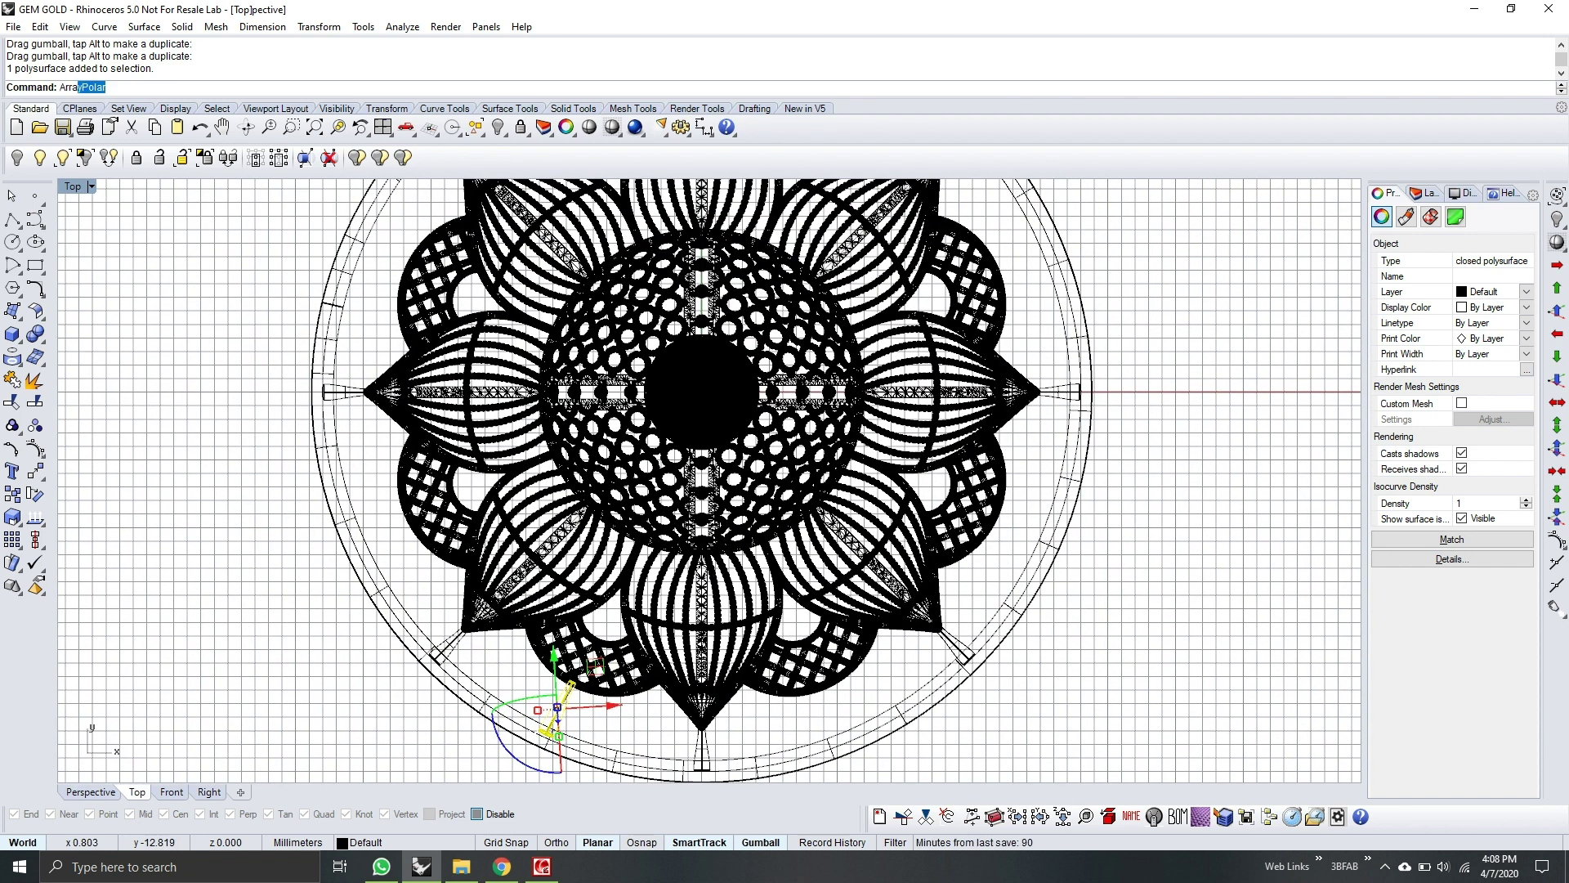
key(Return)
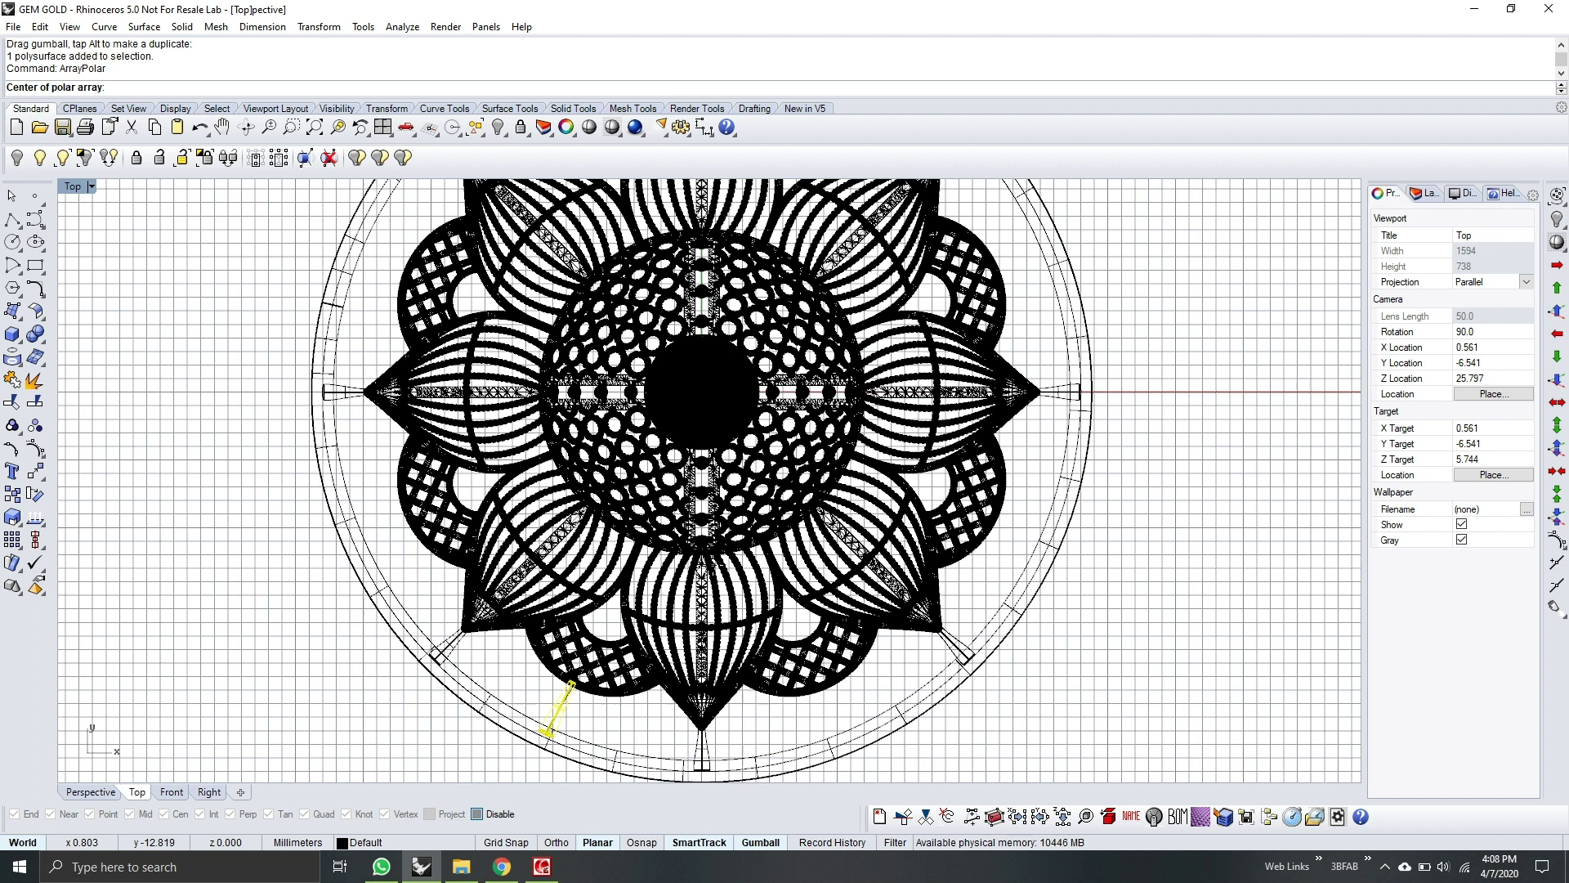
text(0)
key(Return)
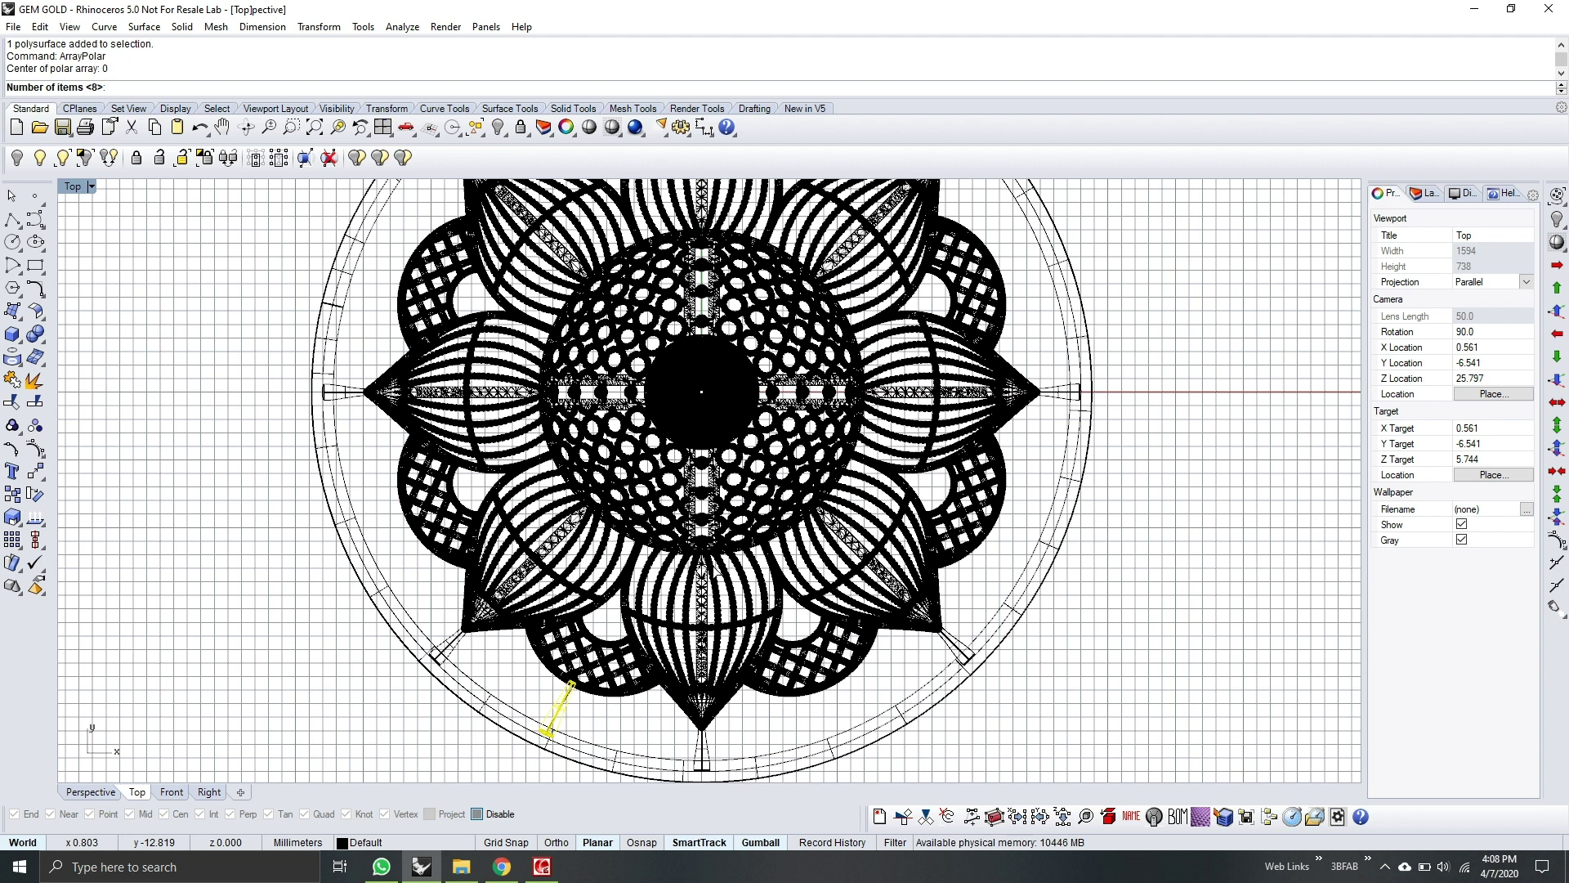
key(Return)
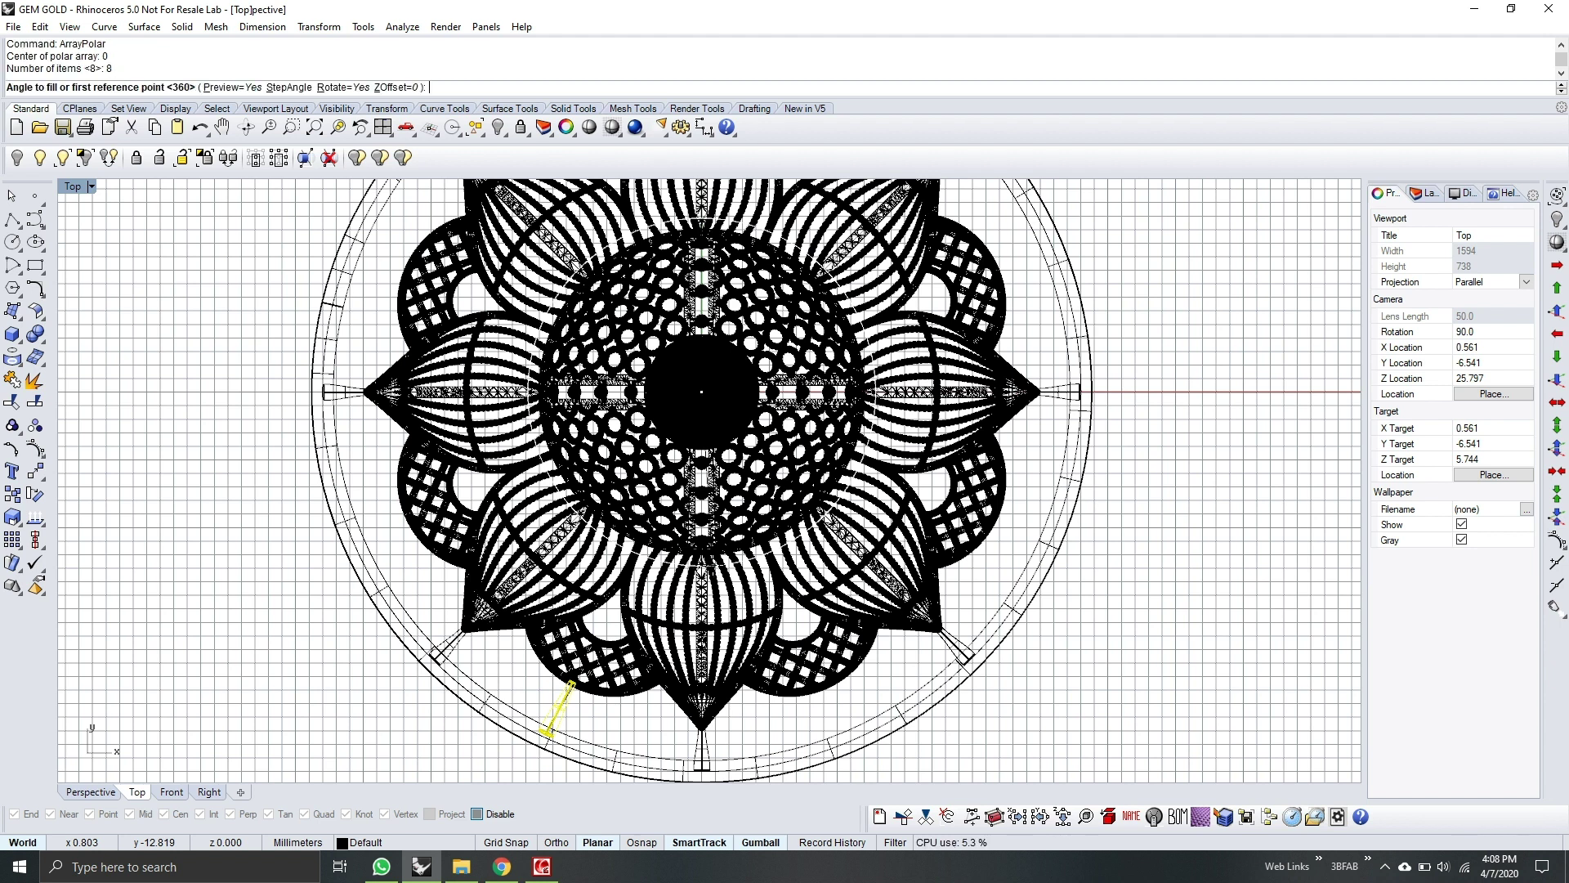
text(360)
key(Return)
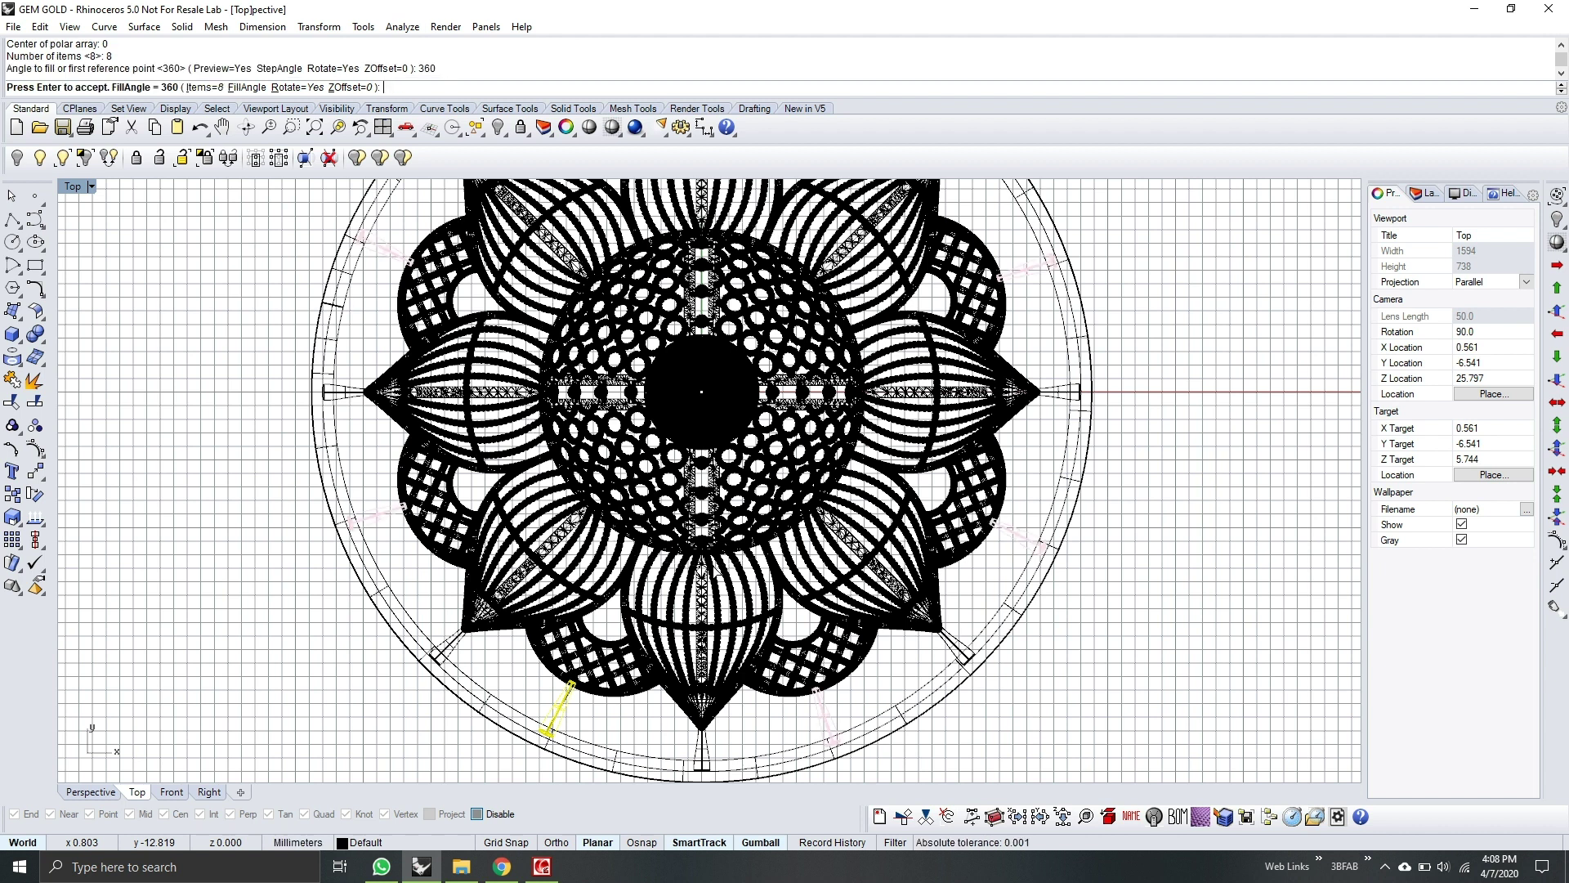
key(Return)
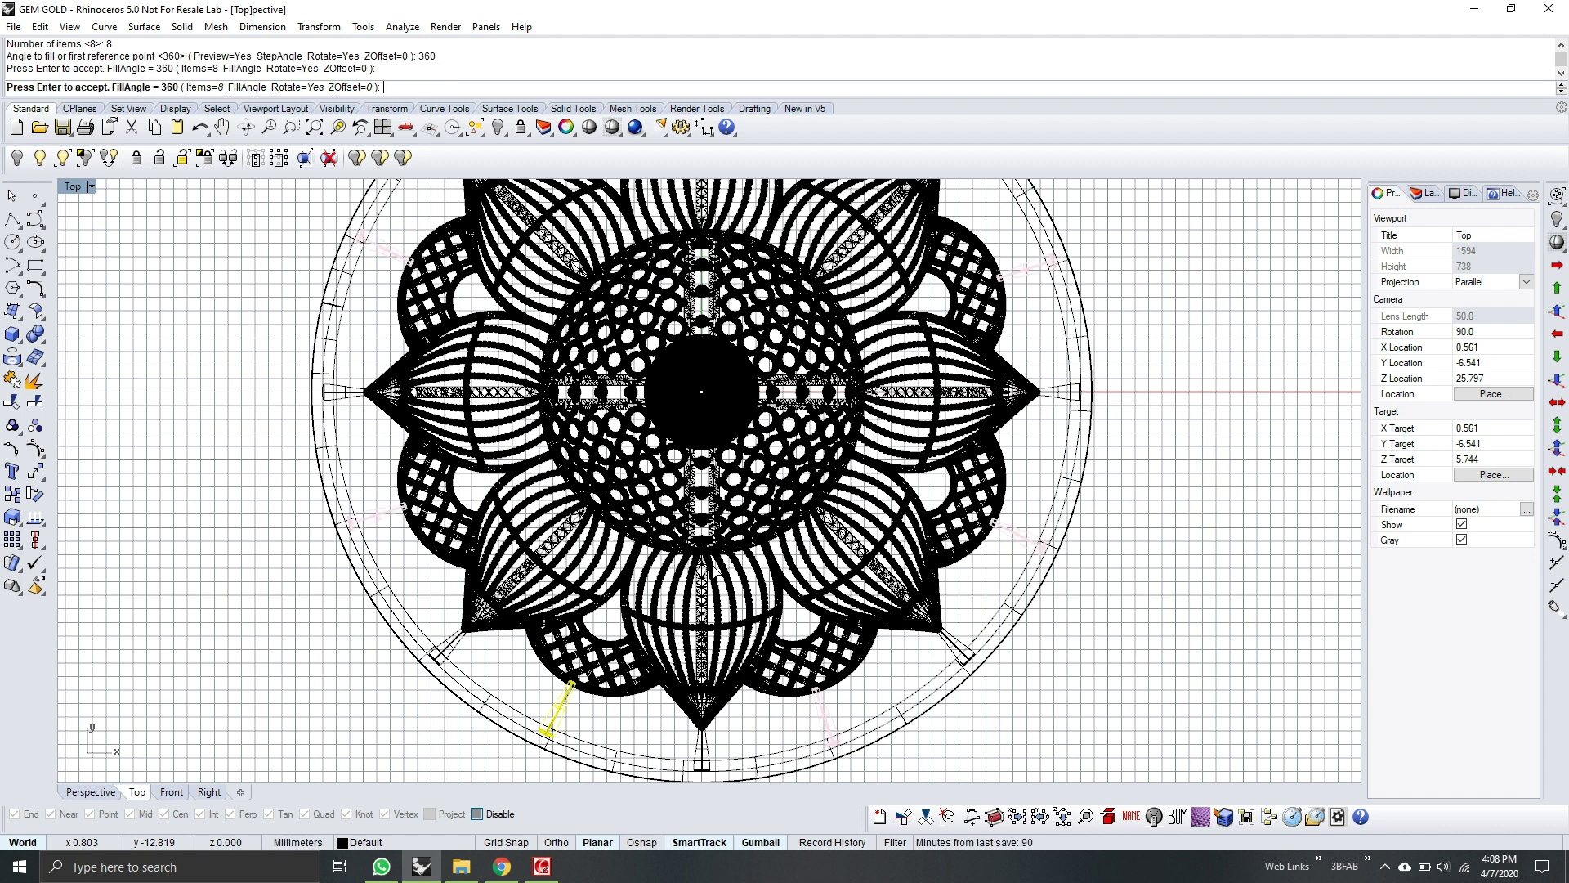
key(Escape)
Step: Inspect the arrayed connectors in the Perspective view and delete the leftover circle curve outside the ring
click(106, 791)
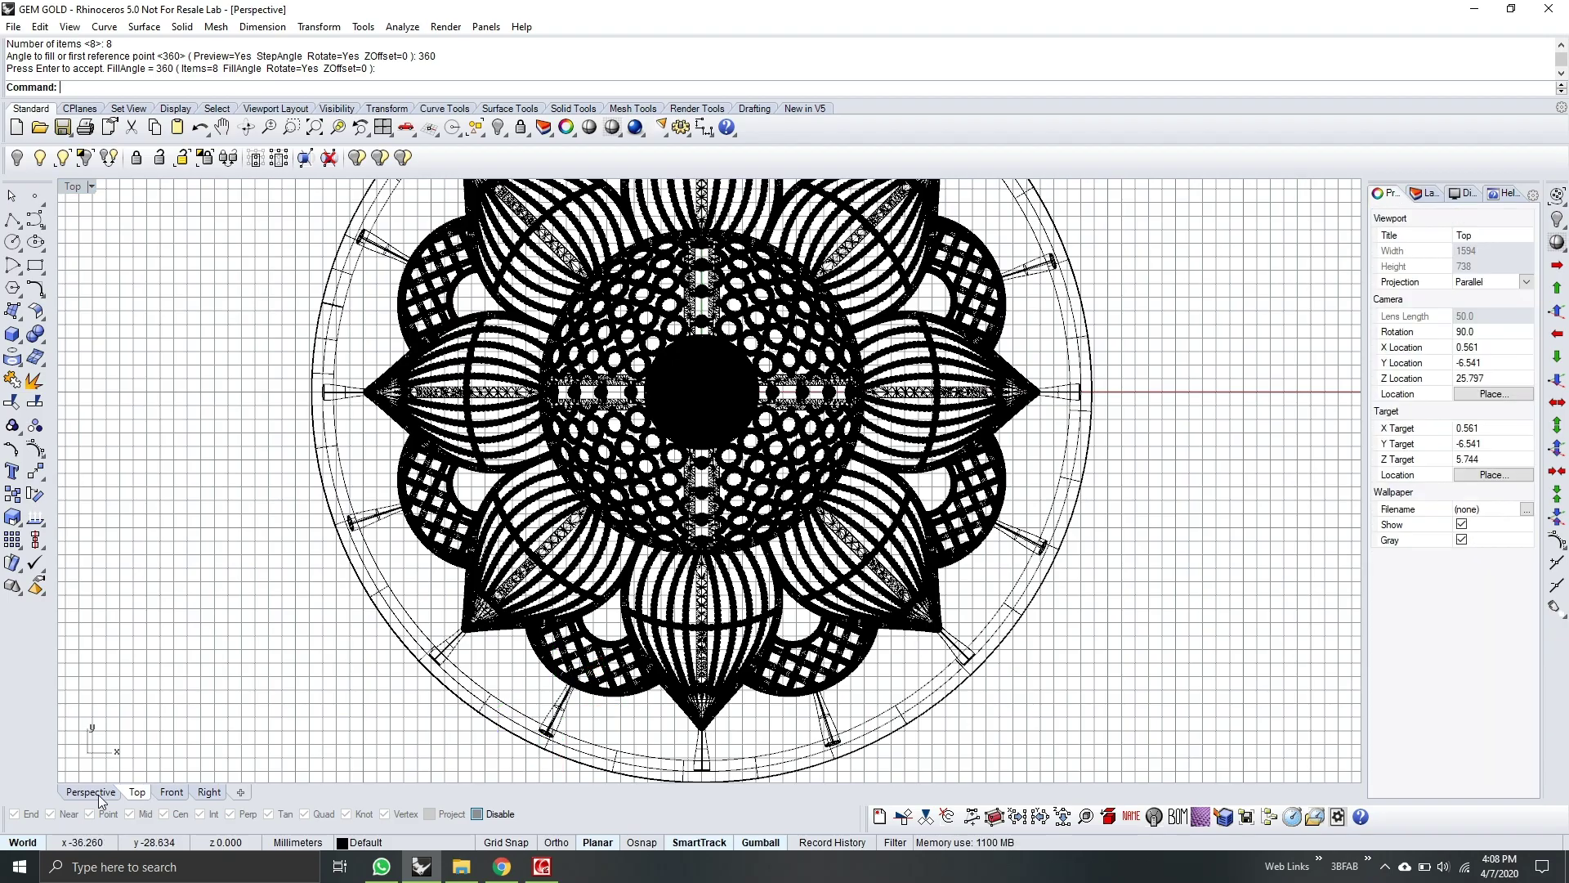
mouse_move(424, 634)
right_down()
mouse_move(421, 603)
mouse_move(532, 572)
mouse_move(452, 633)
mouse_move(357, 641)
right_up()
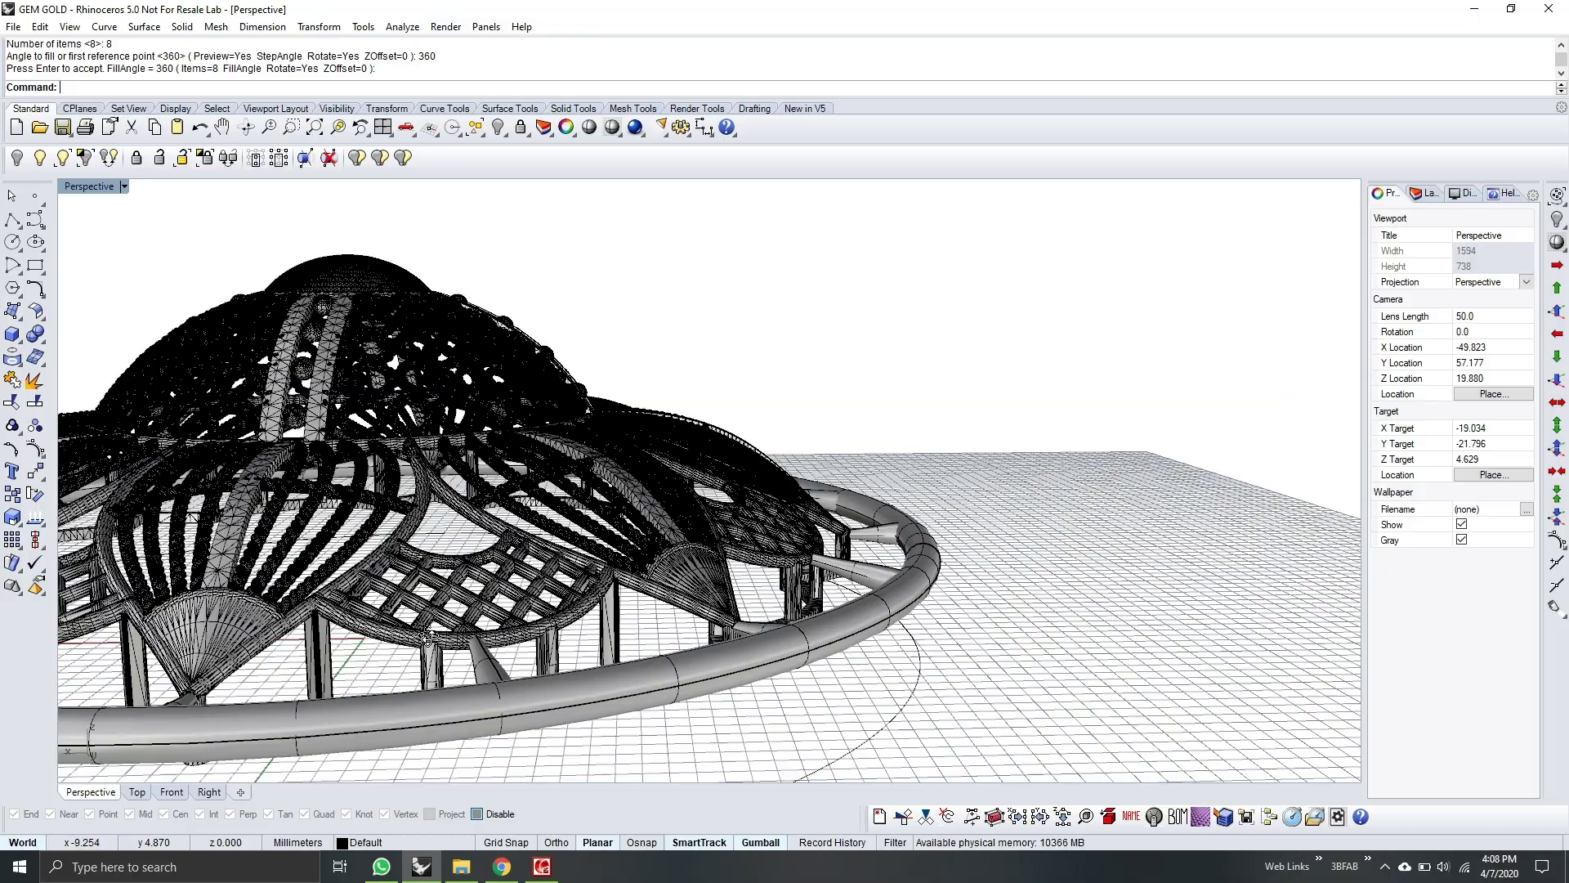
right_drag(431, 637, 720, 311)
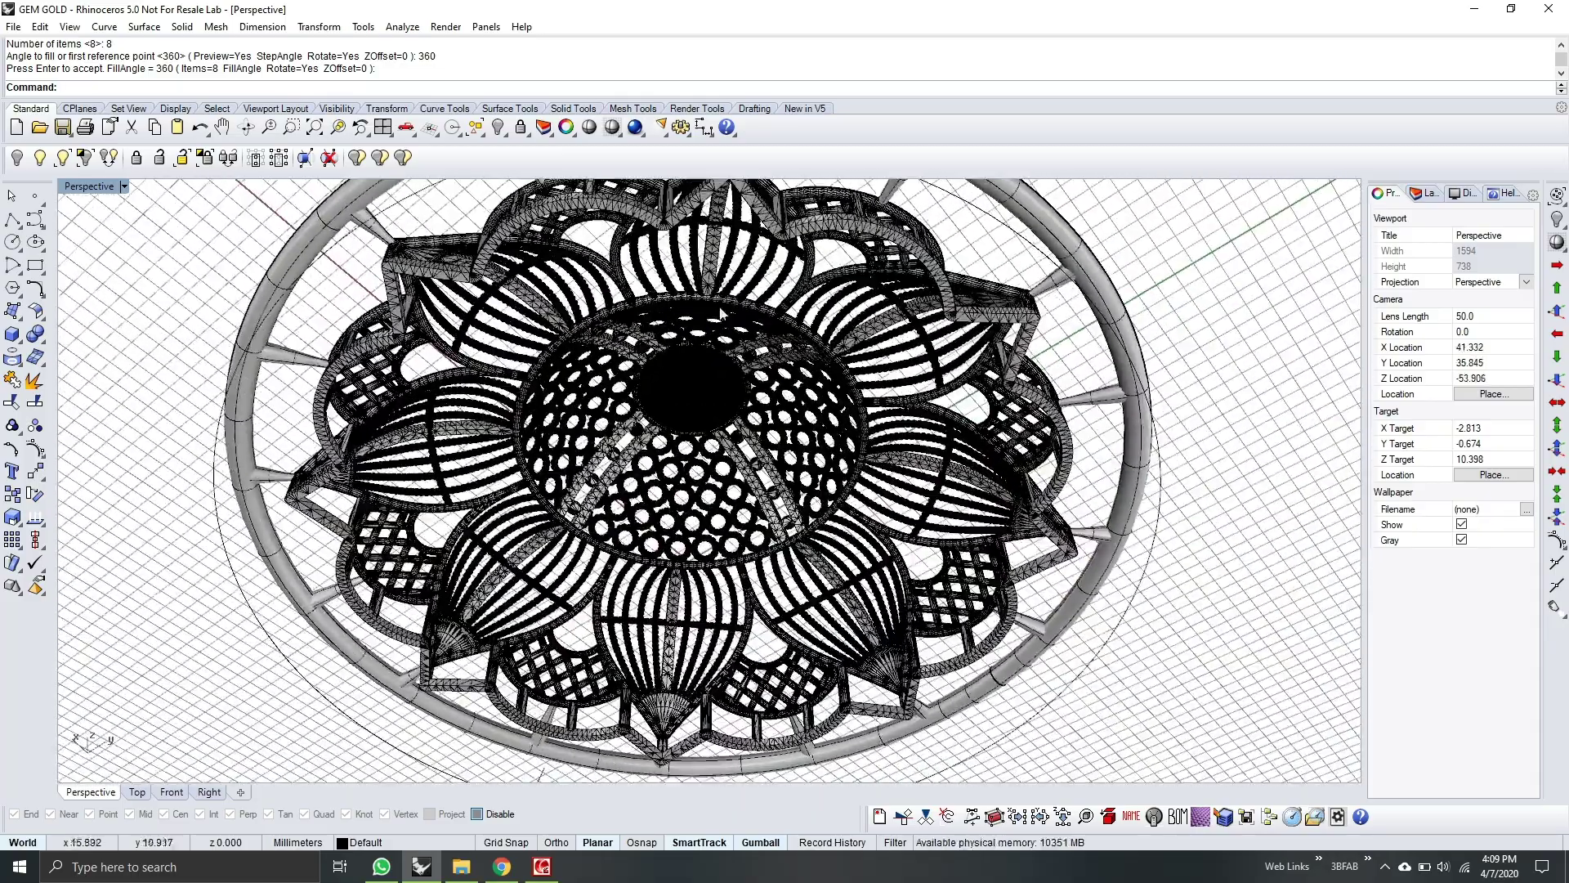
click(438, 584)
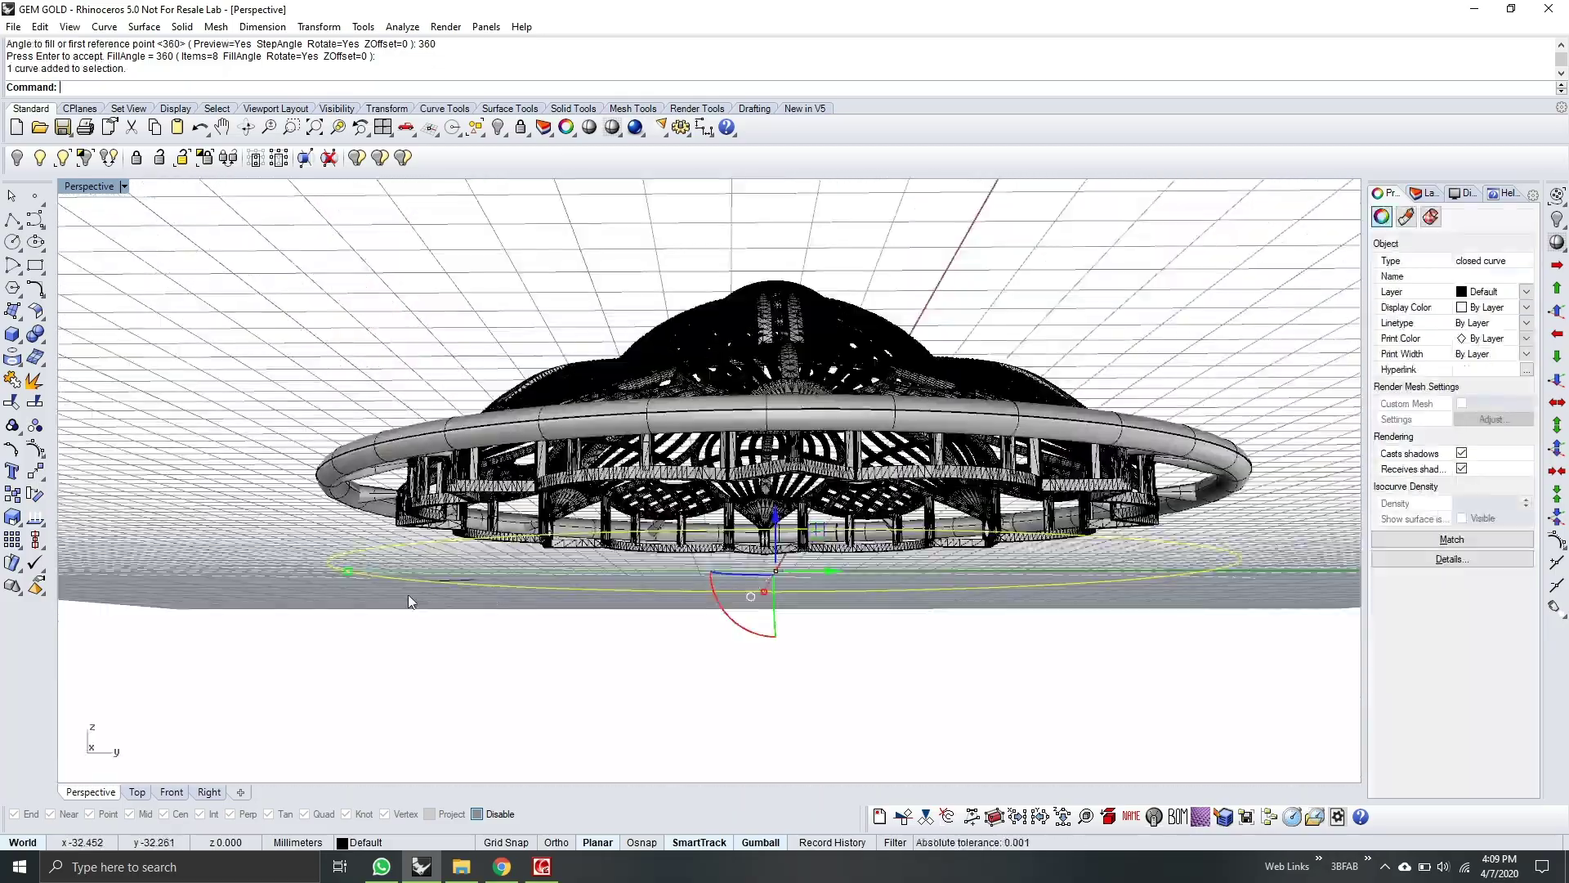
key(Delete)
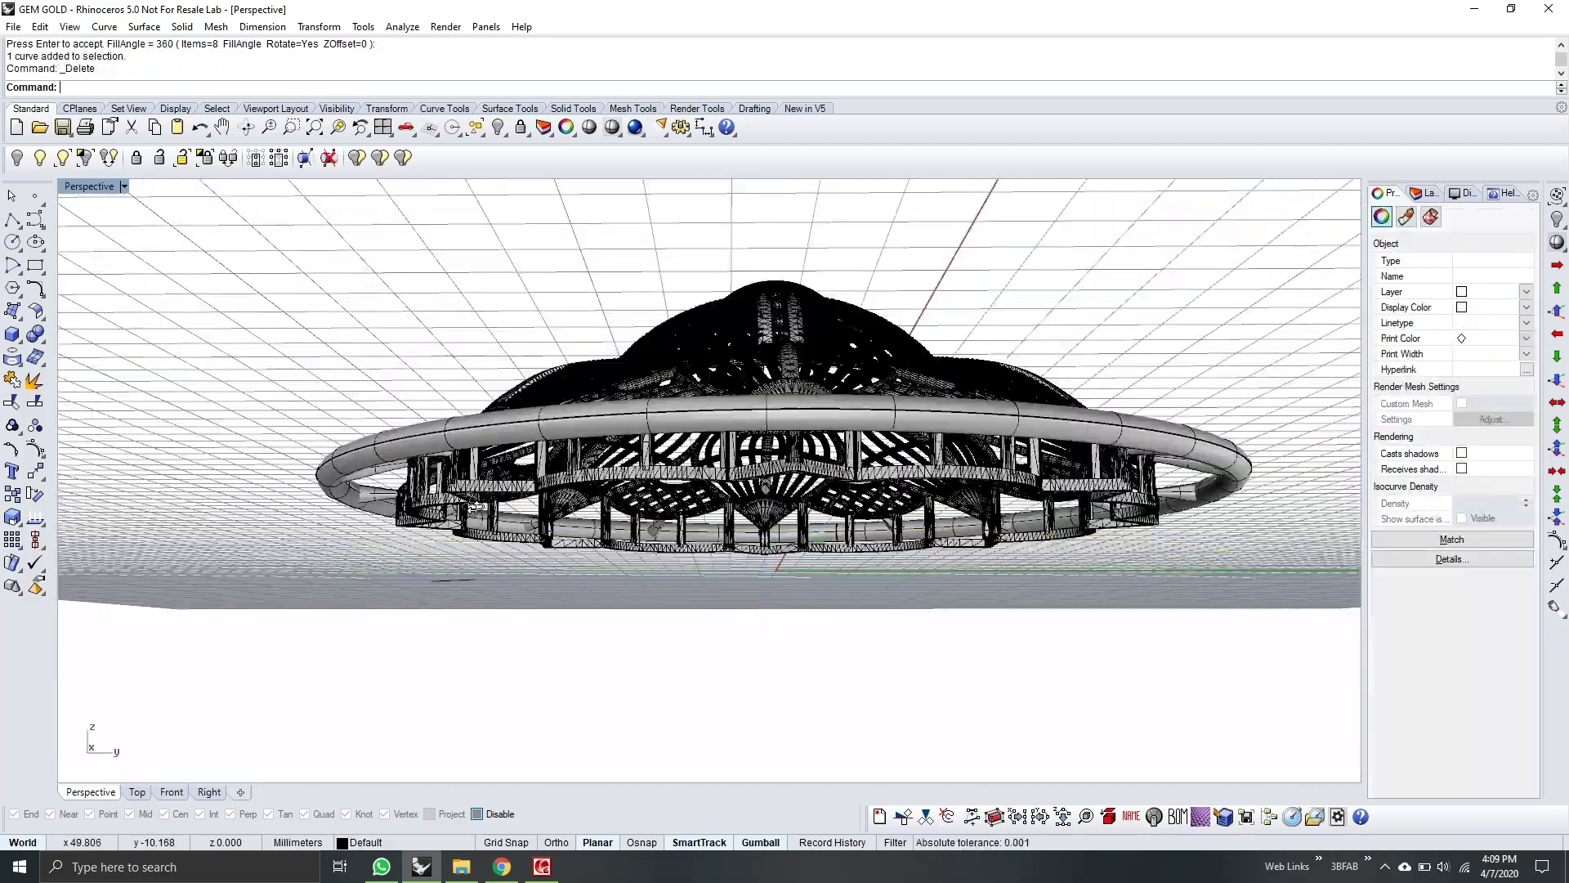
Step: Lock the flower mesh, leaving the ring and connectors selectable
right_drag(474, 408, 484, 576)
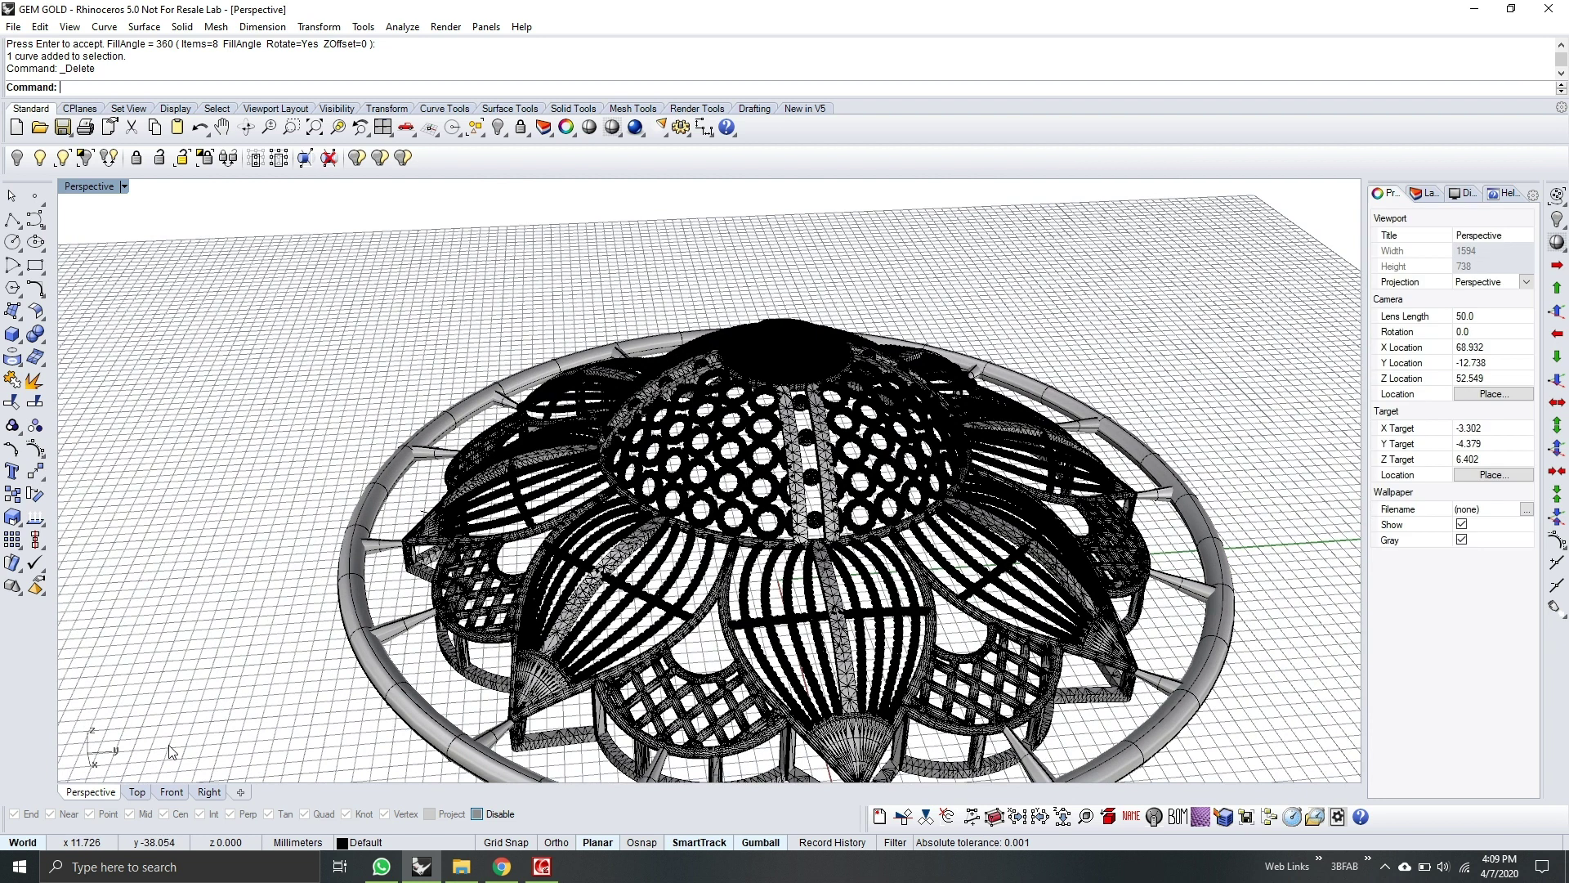
click(548, 523)
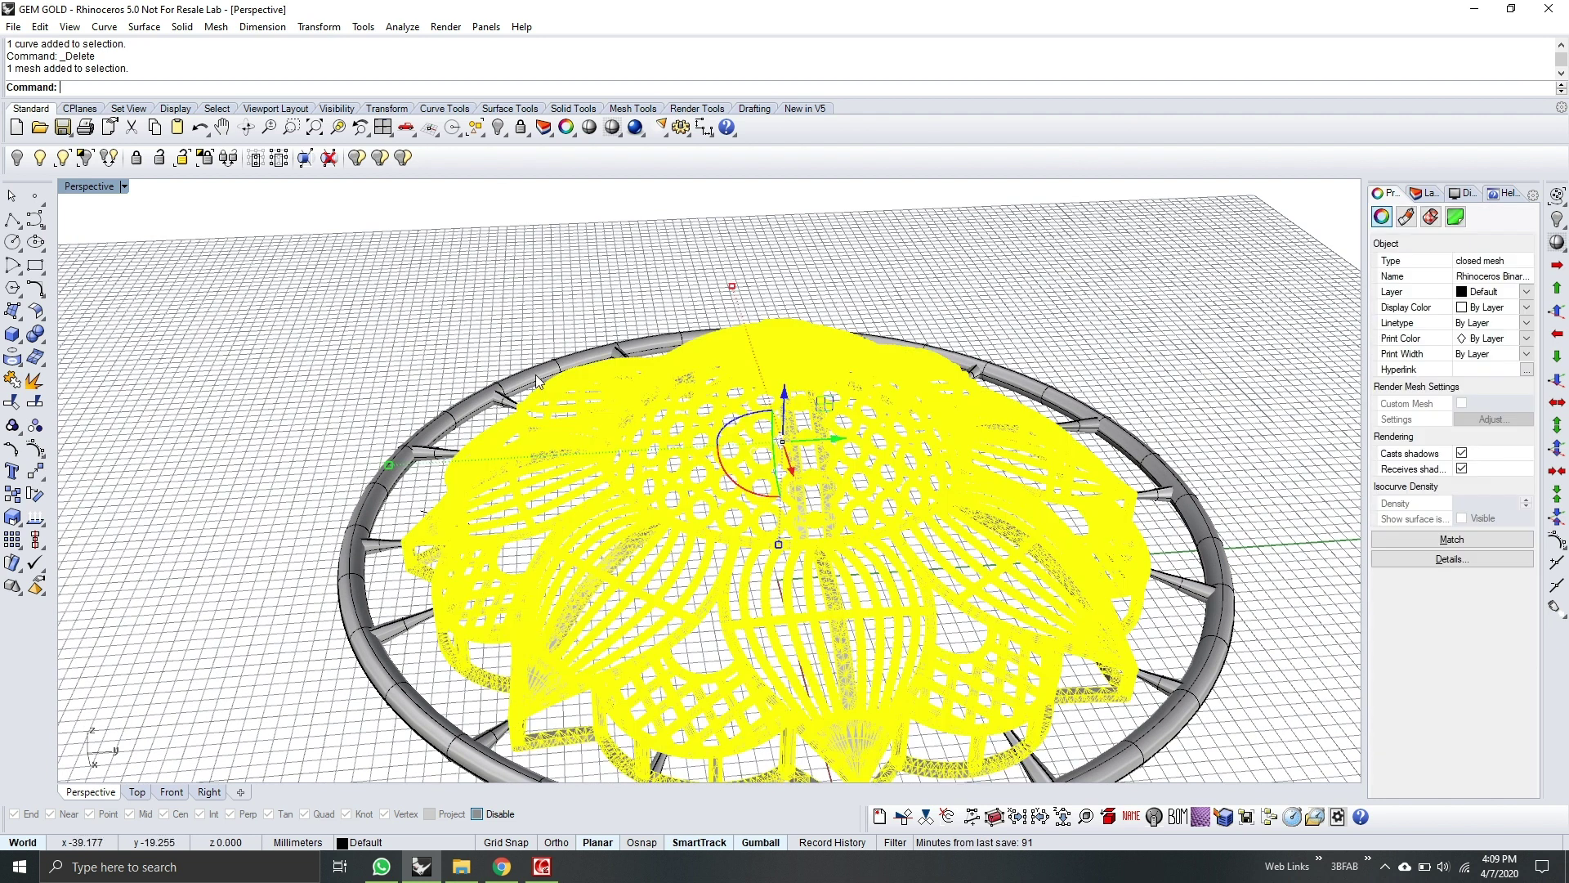
click(142, 167)
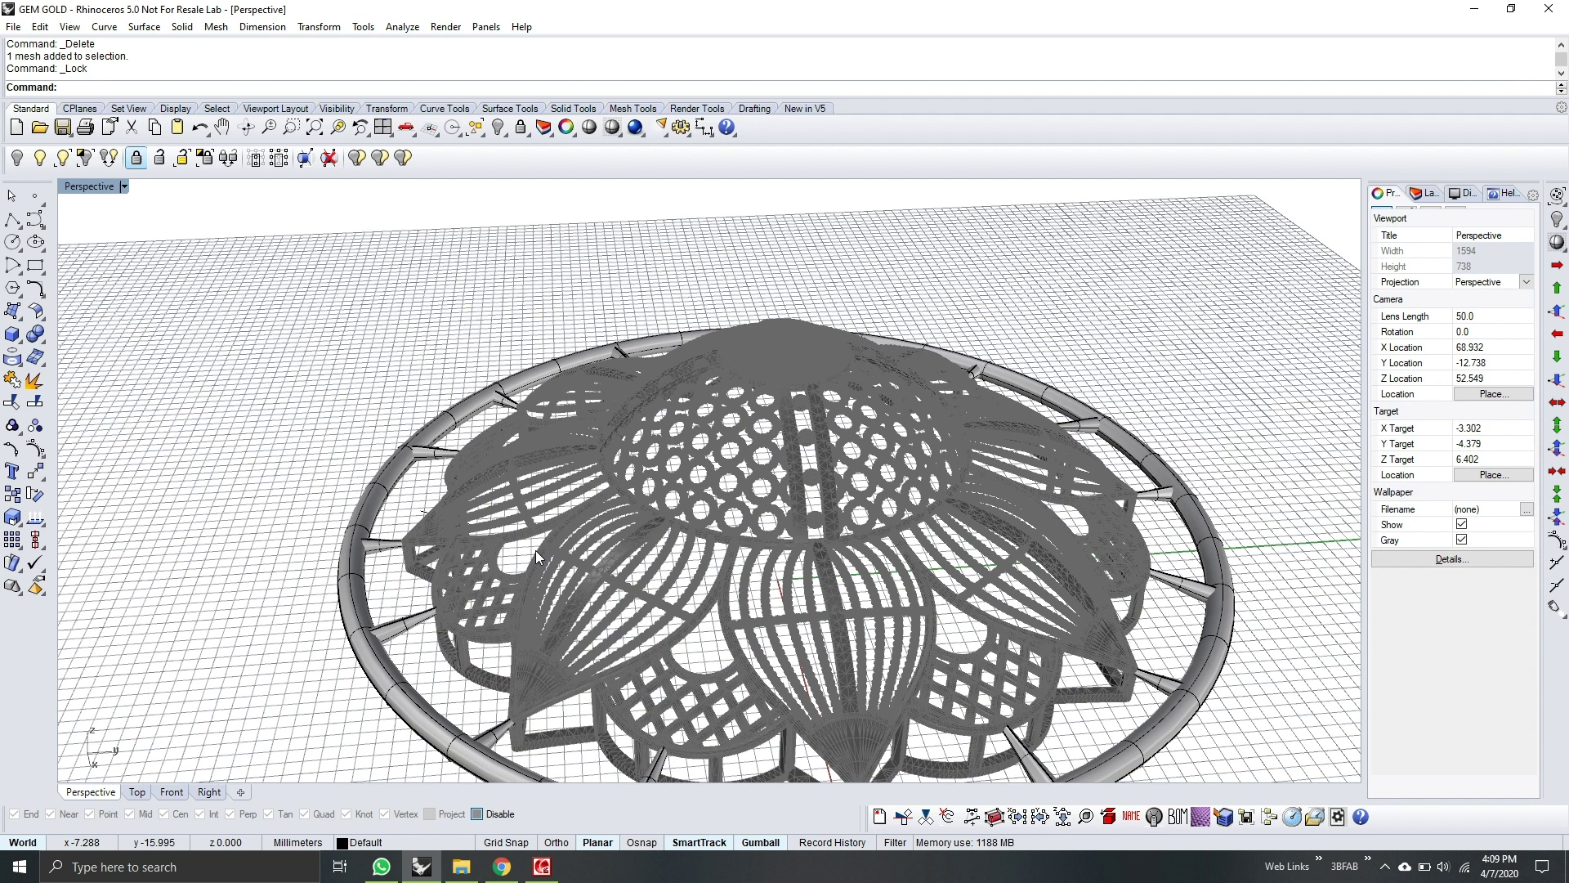
Step: Convert the ring and all its tapered connectors to polygon meshes, and delete the original NURBS objects and curves
right_drag(536, 551, 498, 670)
click(141, 792)
scroll(523, 560, down, 4)
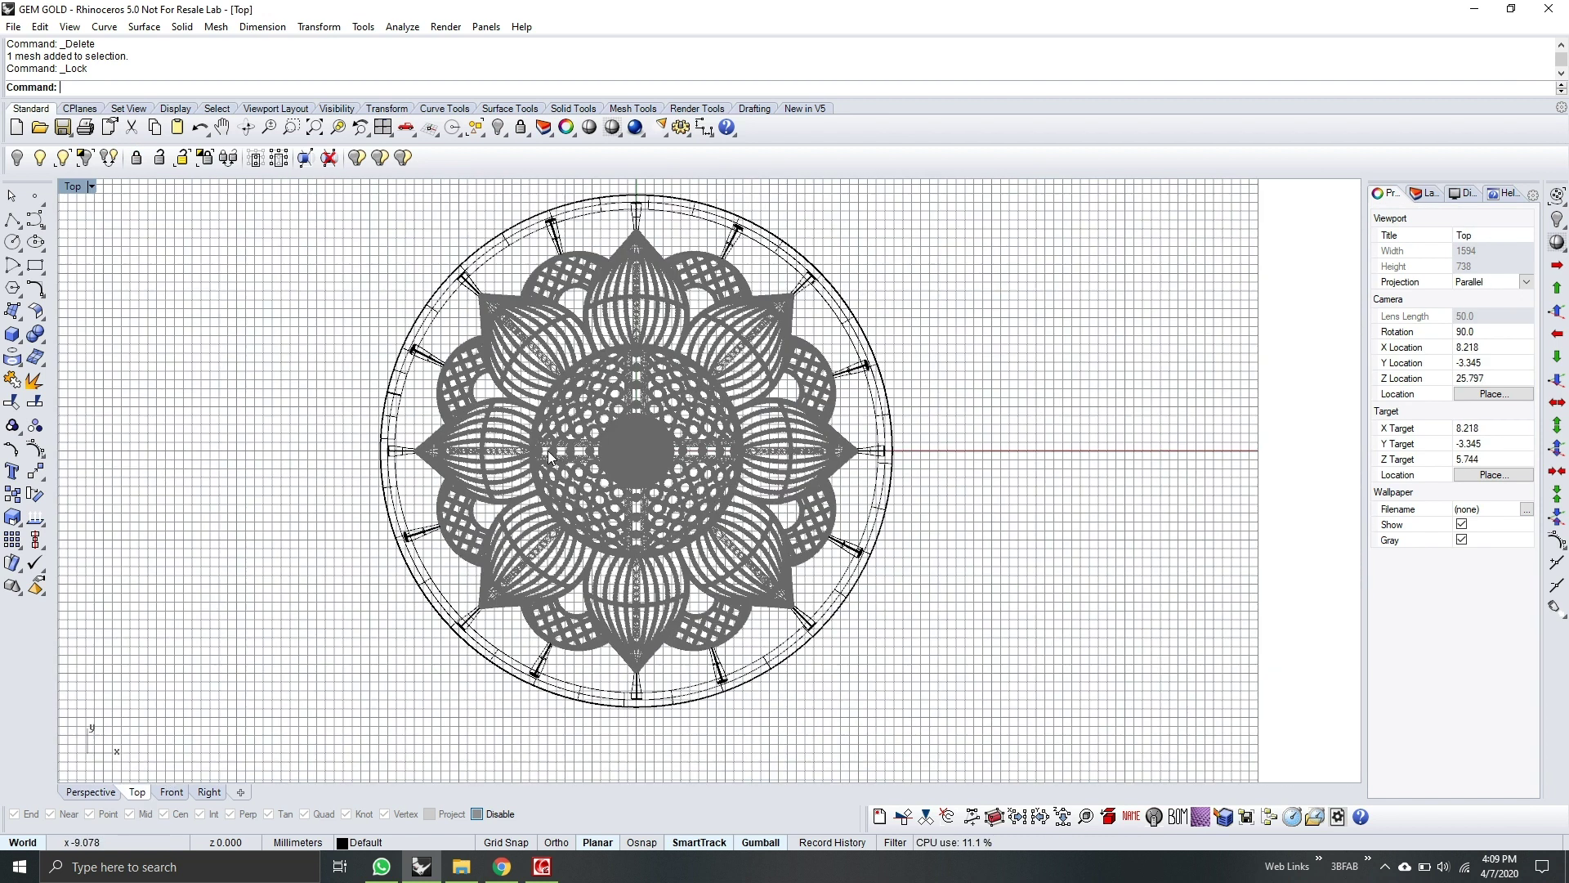
drag(276, 245, 969, 789)
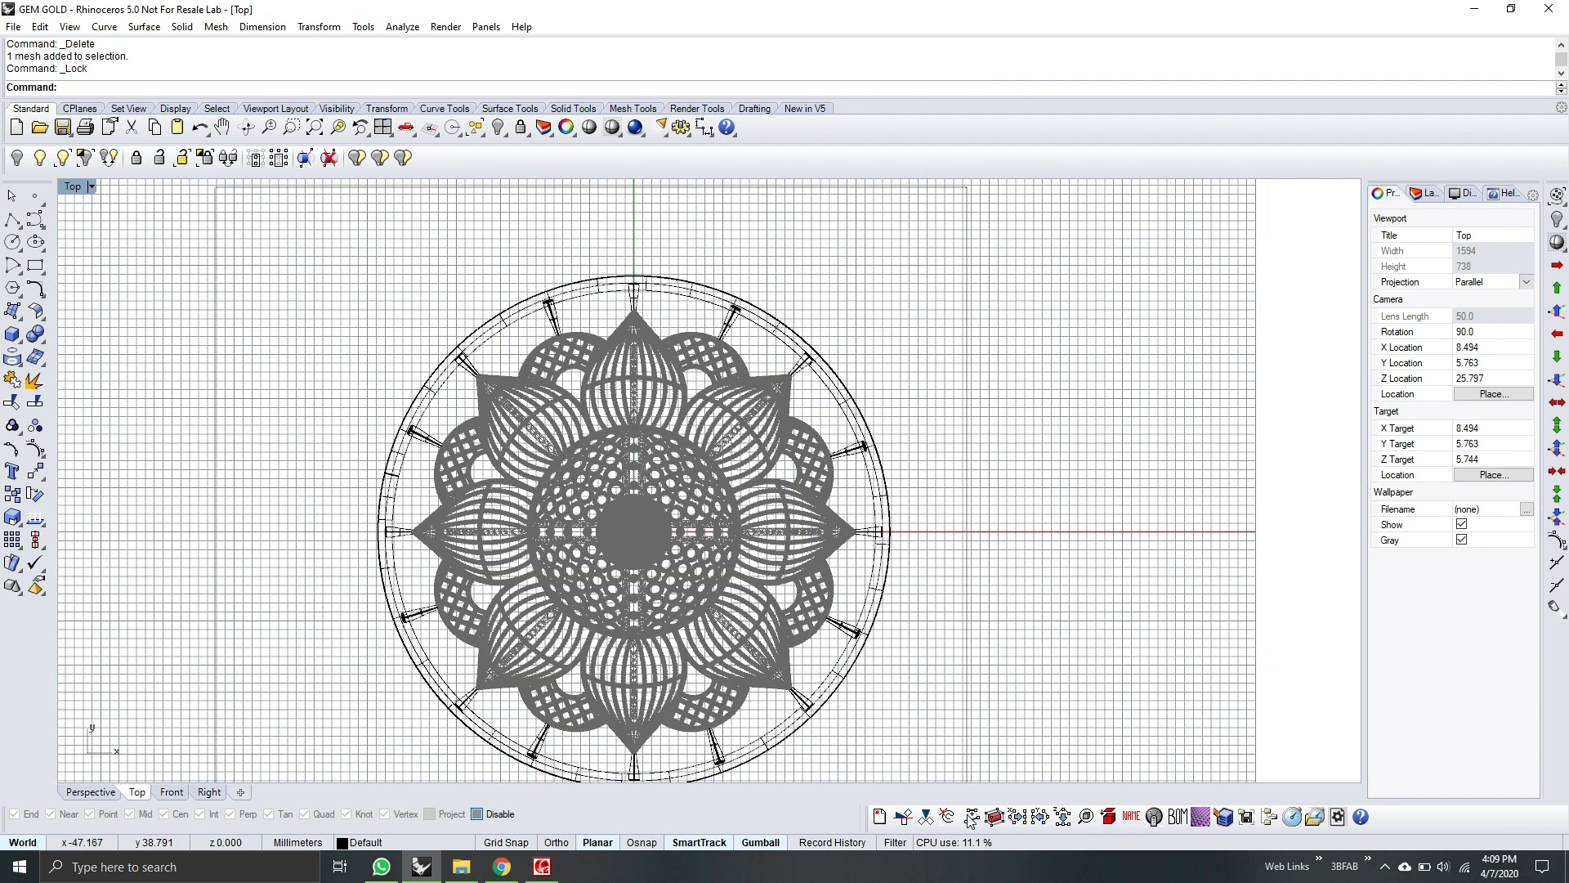
right_drag(992, 583, 1026, 485)
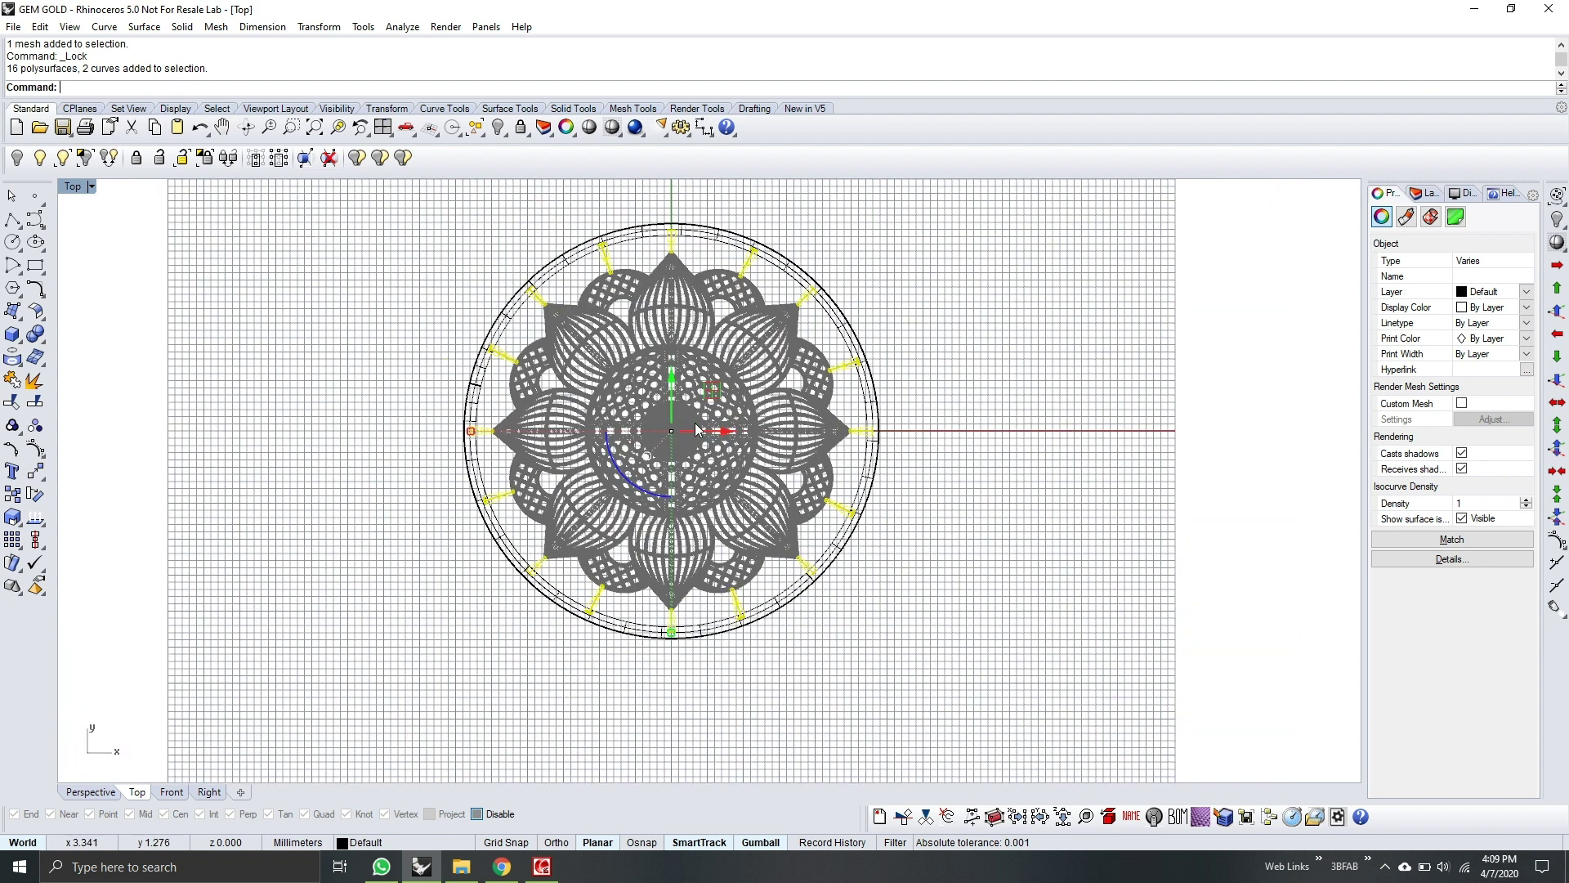
scroll(609, 384, down, 2)
drag(347, 189, 983, 703)
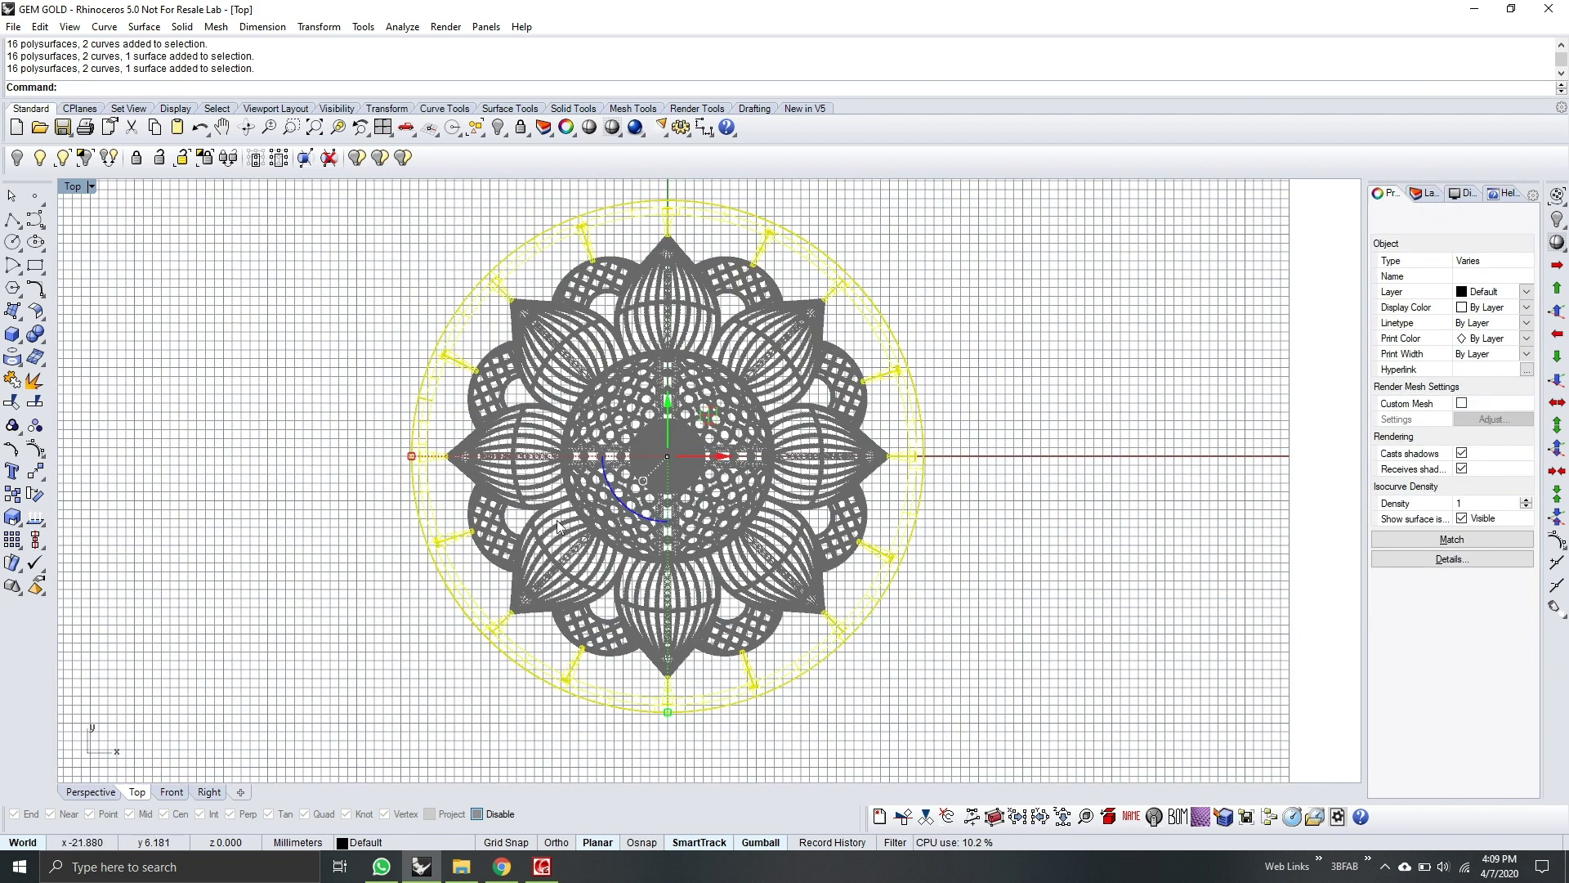
click(216, 27)
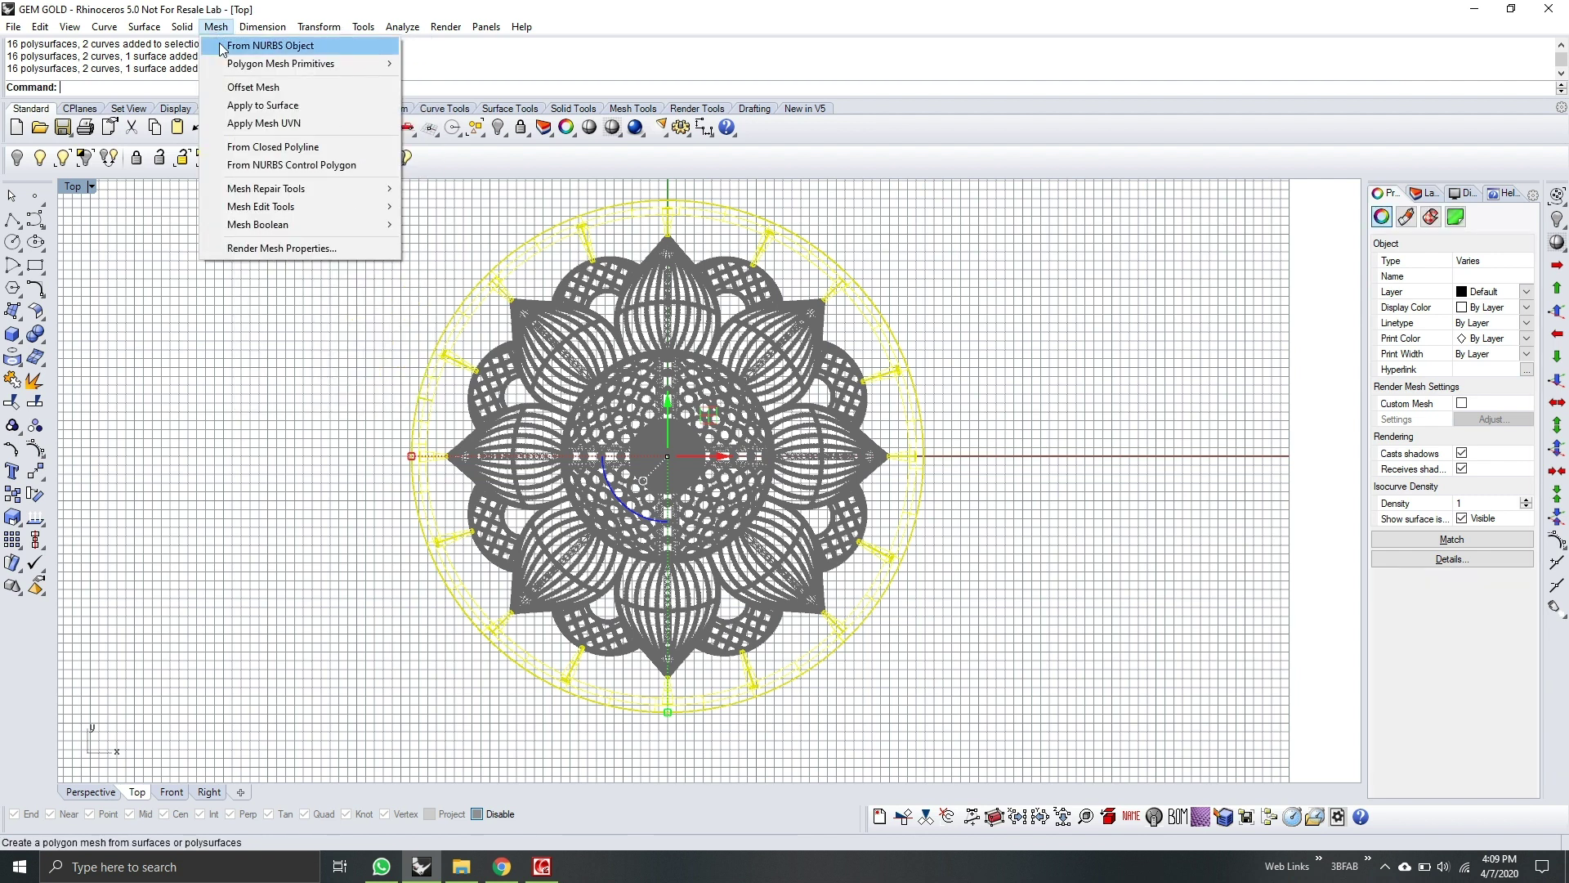
click(222, 46)
drag(738, 392, 1068, 465)
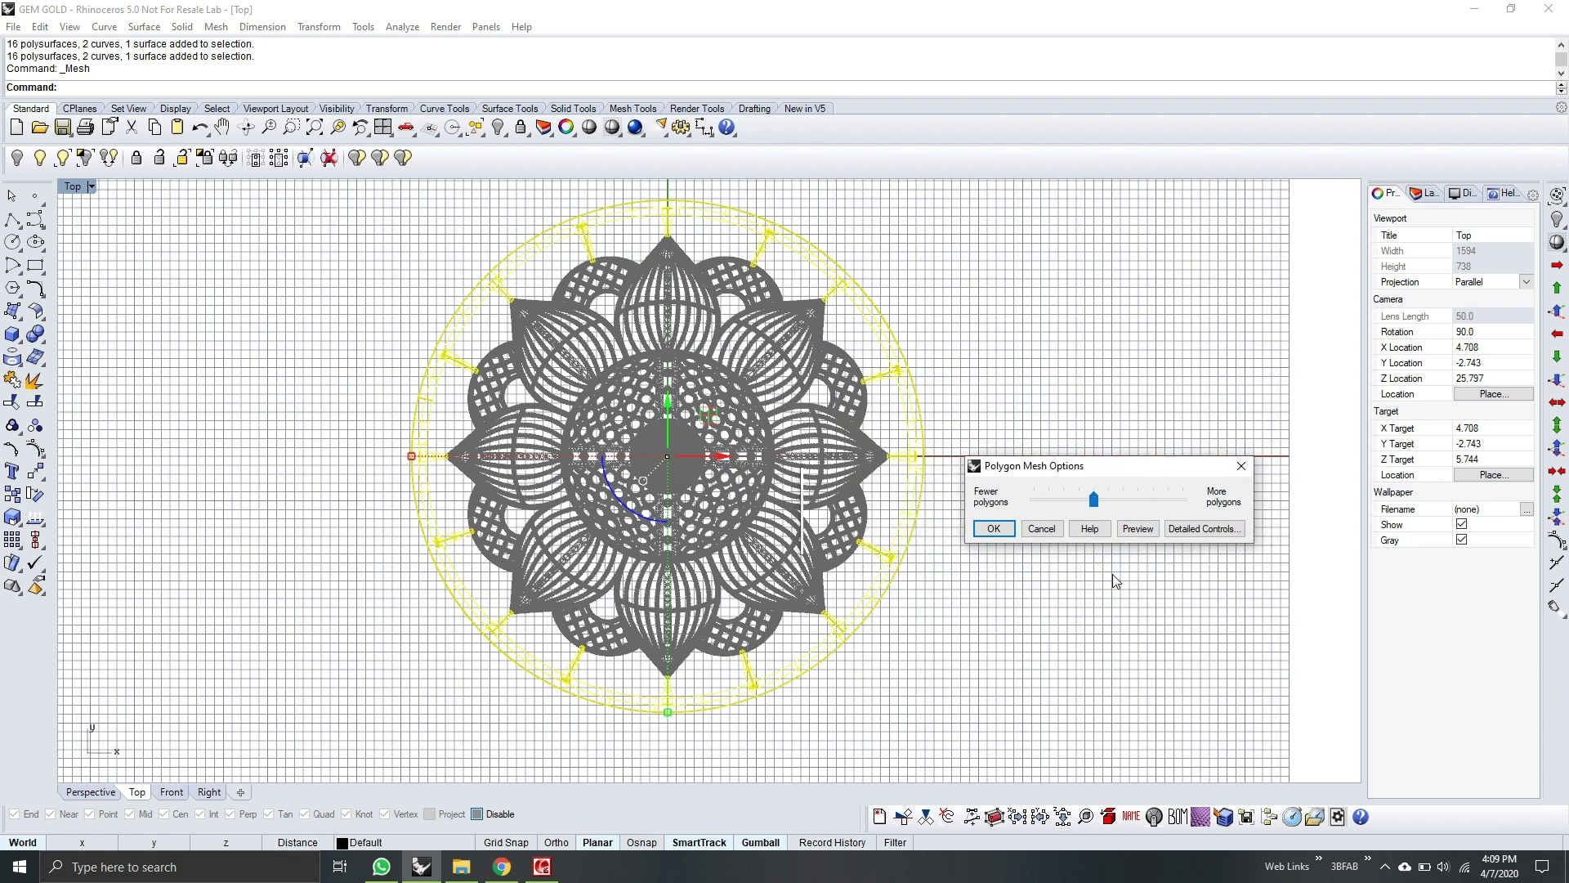
click(994, 528)
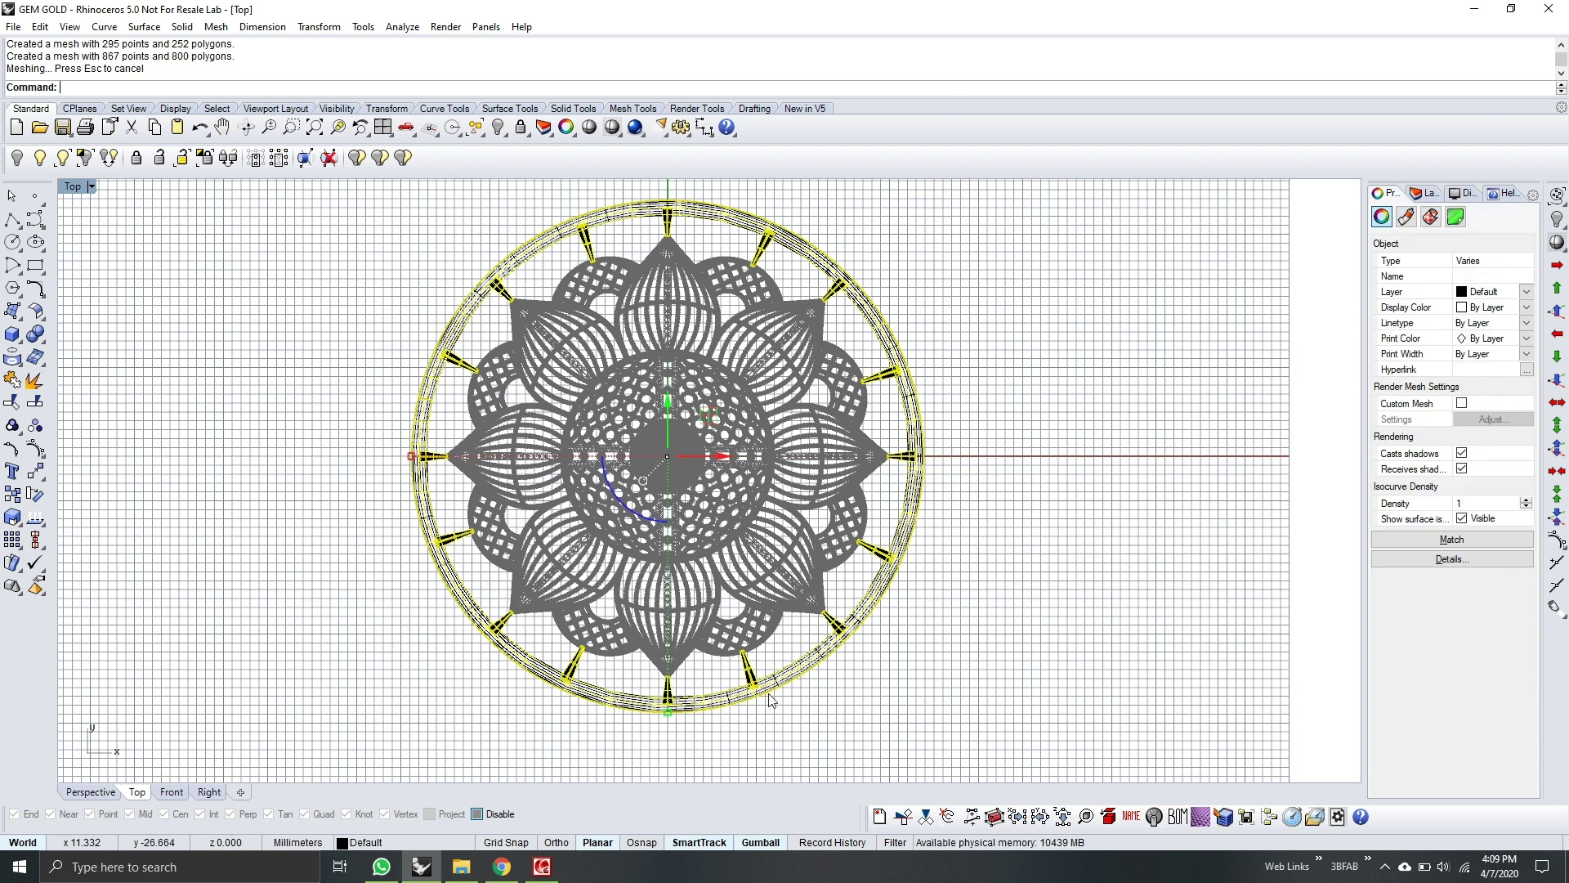
key(Delete)
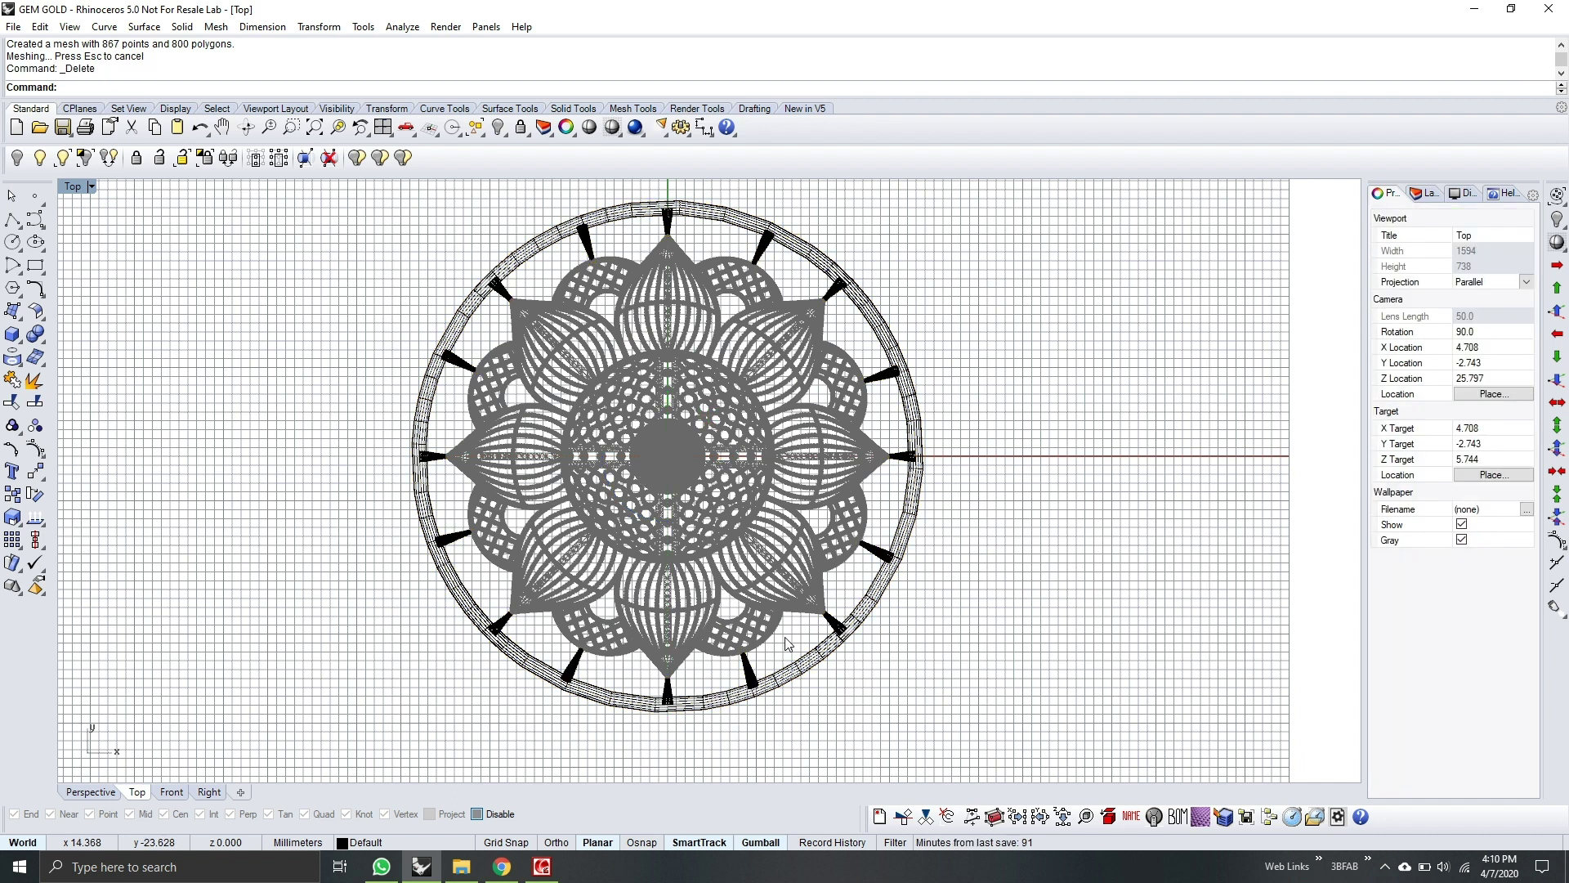
Step: Select all the ring and connector meshes in the Top view and join them into one mesh
drag(380, 333, 360, 300)
drag(1005, 762, 322, 193)
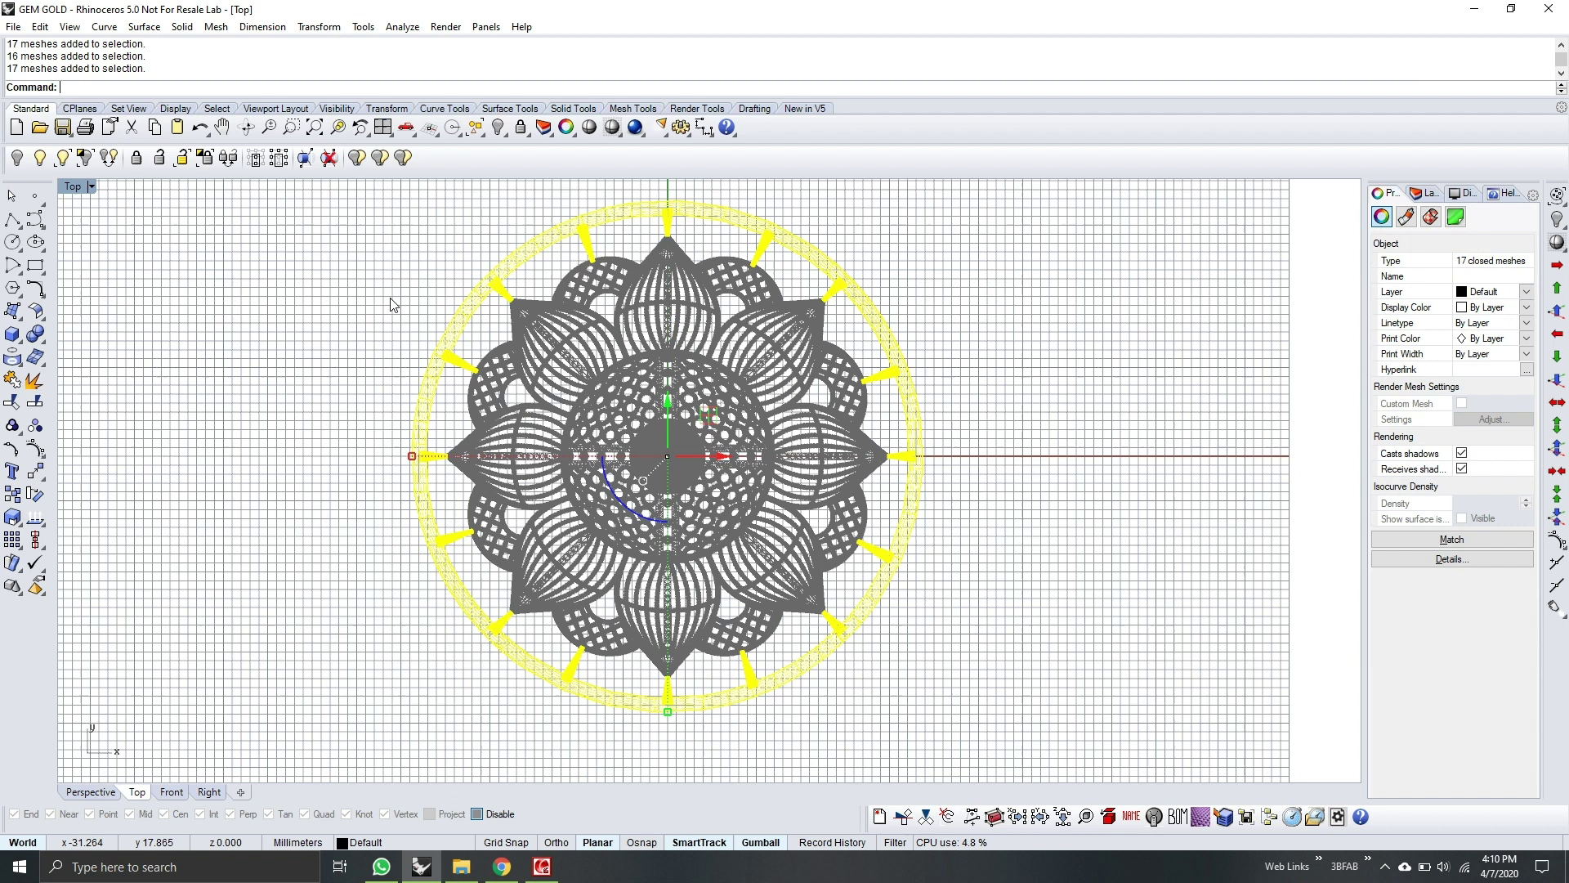
key(Return)
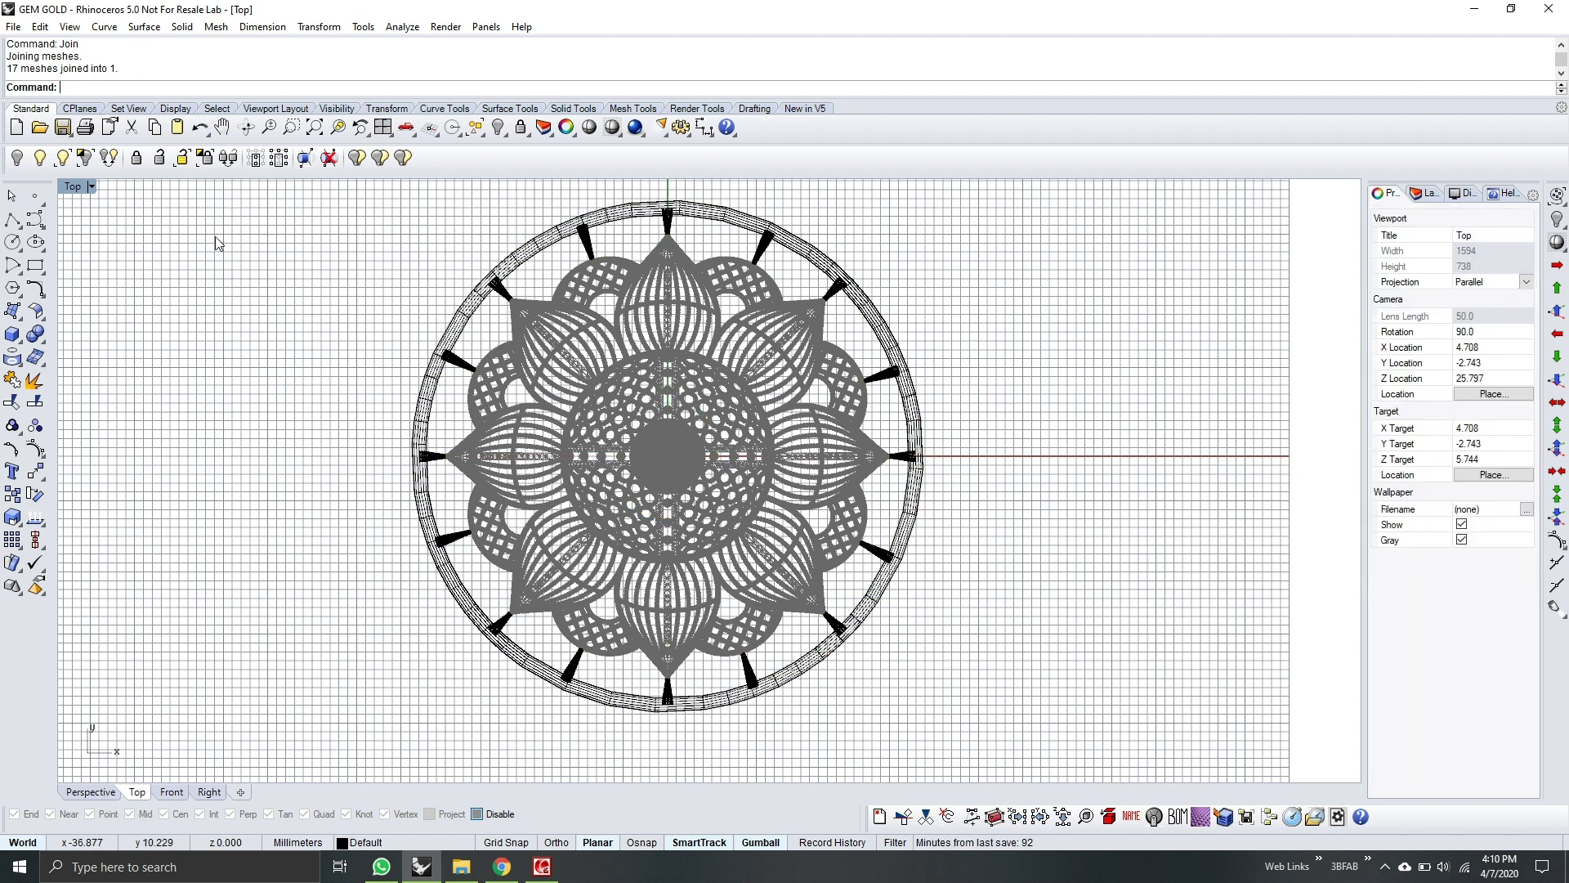
Step: Unlock the flower mesh and join it with the ring-and-connector mesh
click(159, 158)
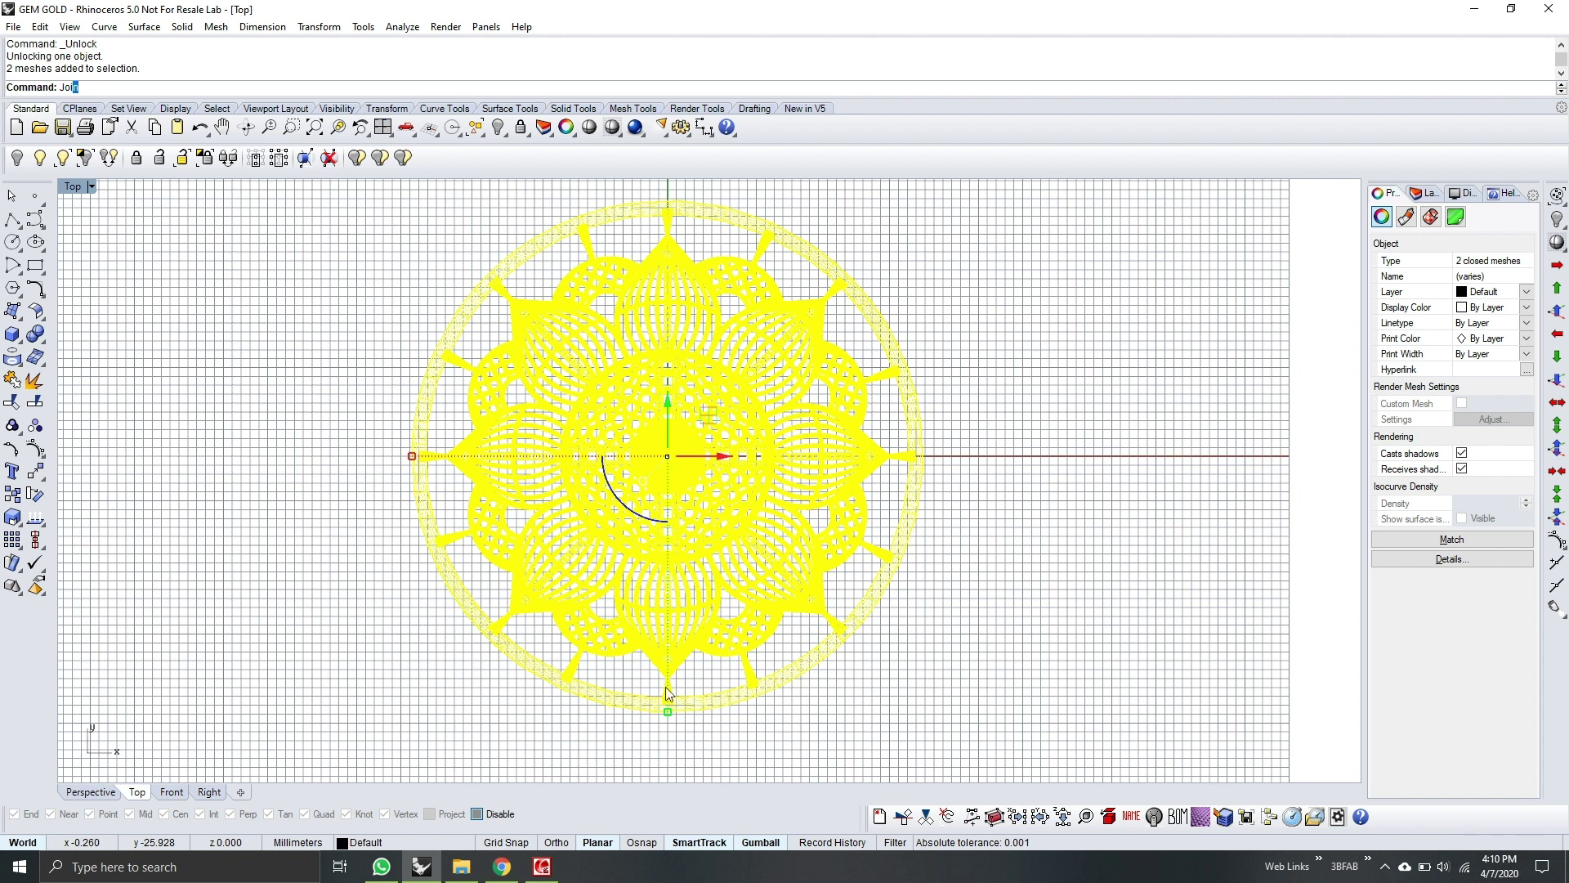
key(Return)
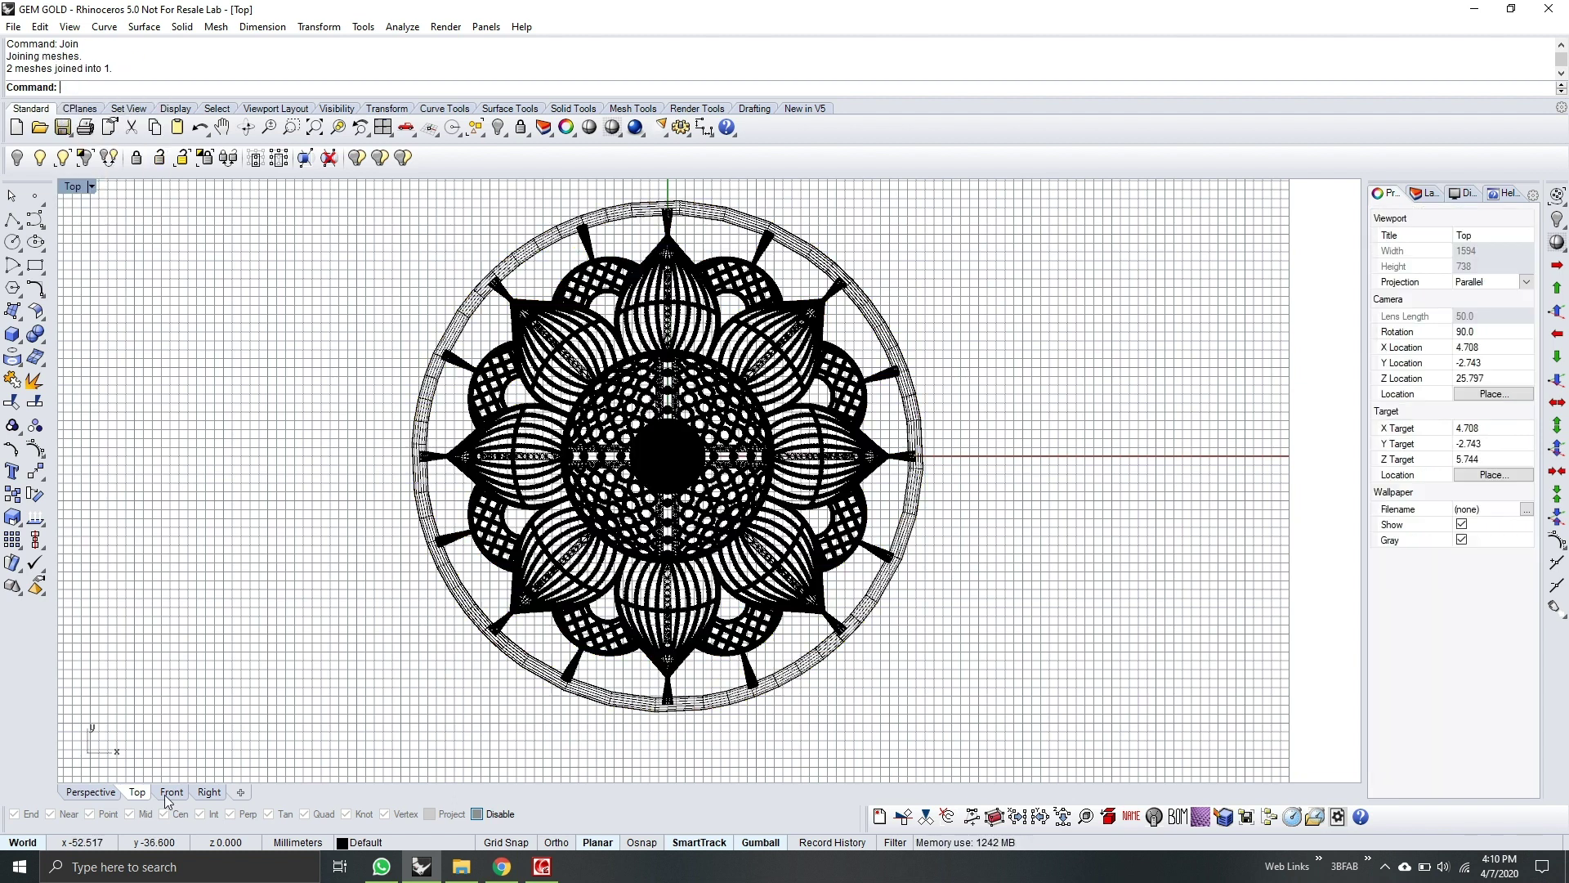
Step: Examine the joined model in the Front view, checking how the ring and connectors sit relative to the flower's base
click(172, 792)
scroll(629, 613, down, 2)
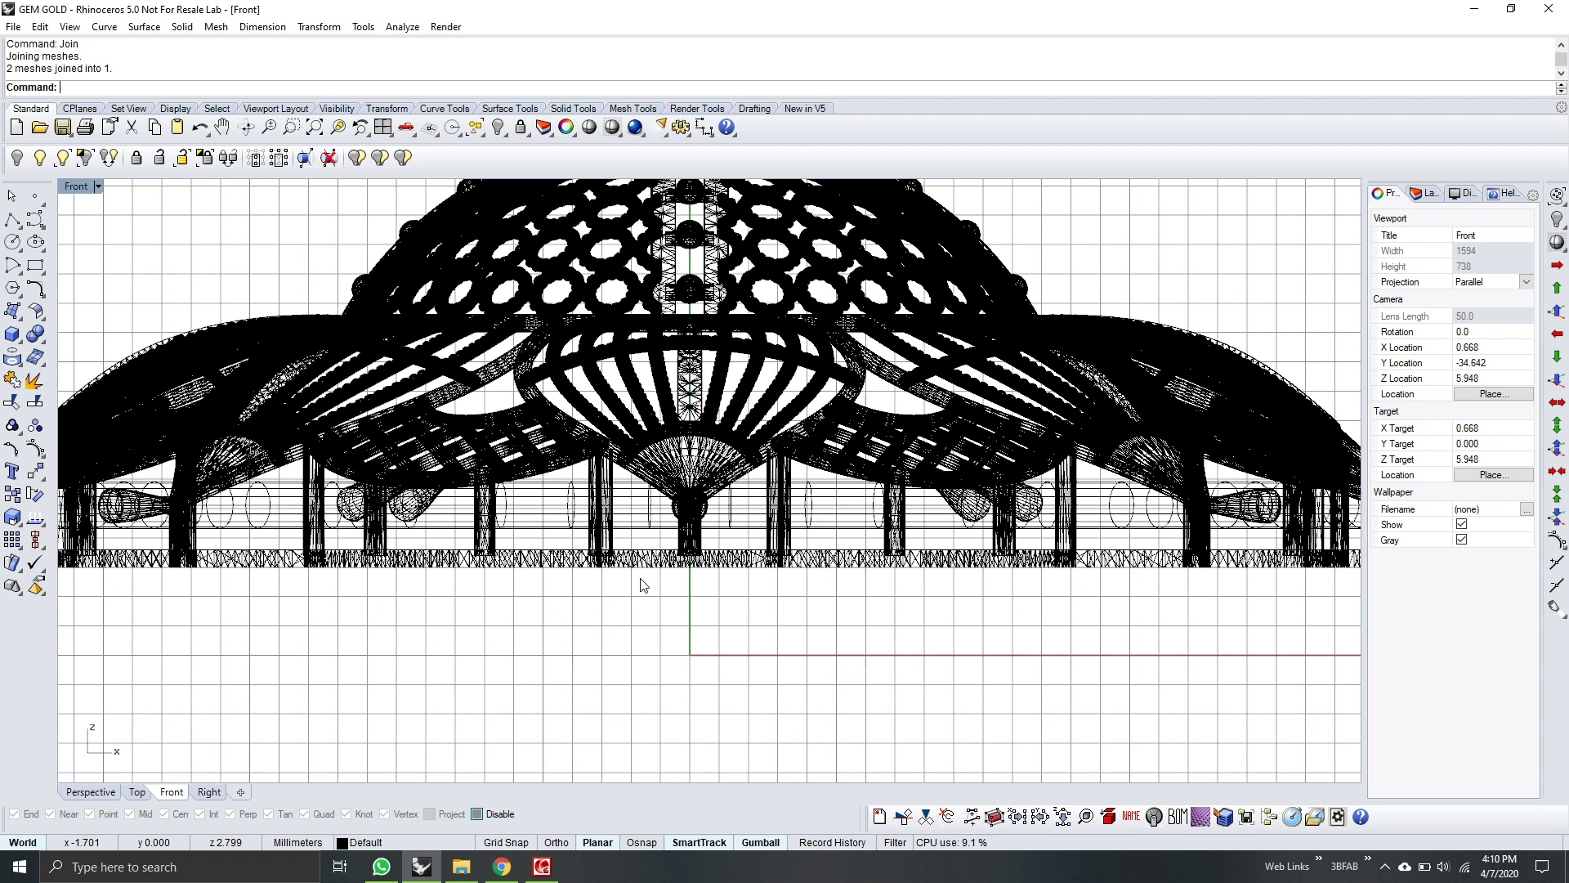
right_drag(687, 581, 761, 596)
scroll(750, 576, down, 2)
scroll(761, 596, down, 2)
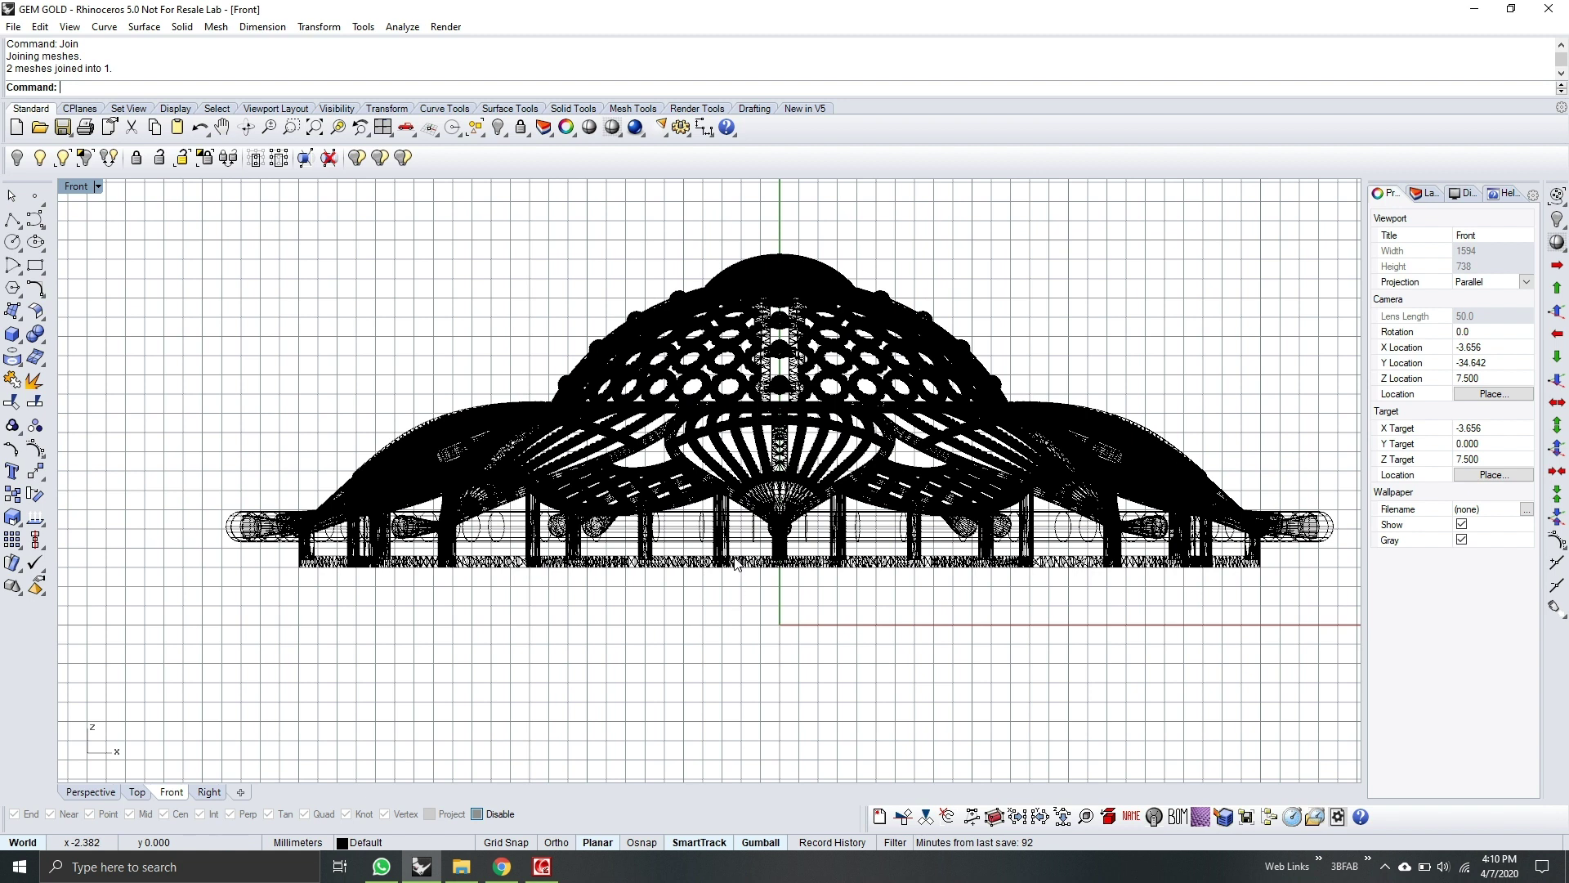
right_drag(790, 552, 761, 582)
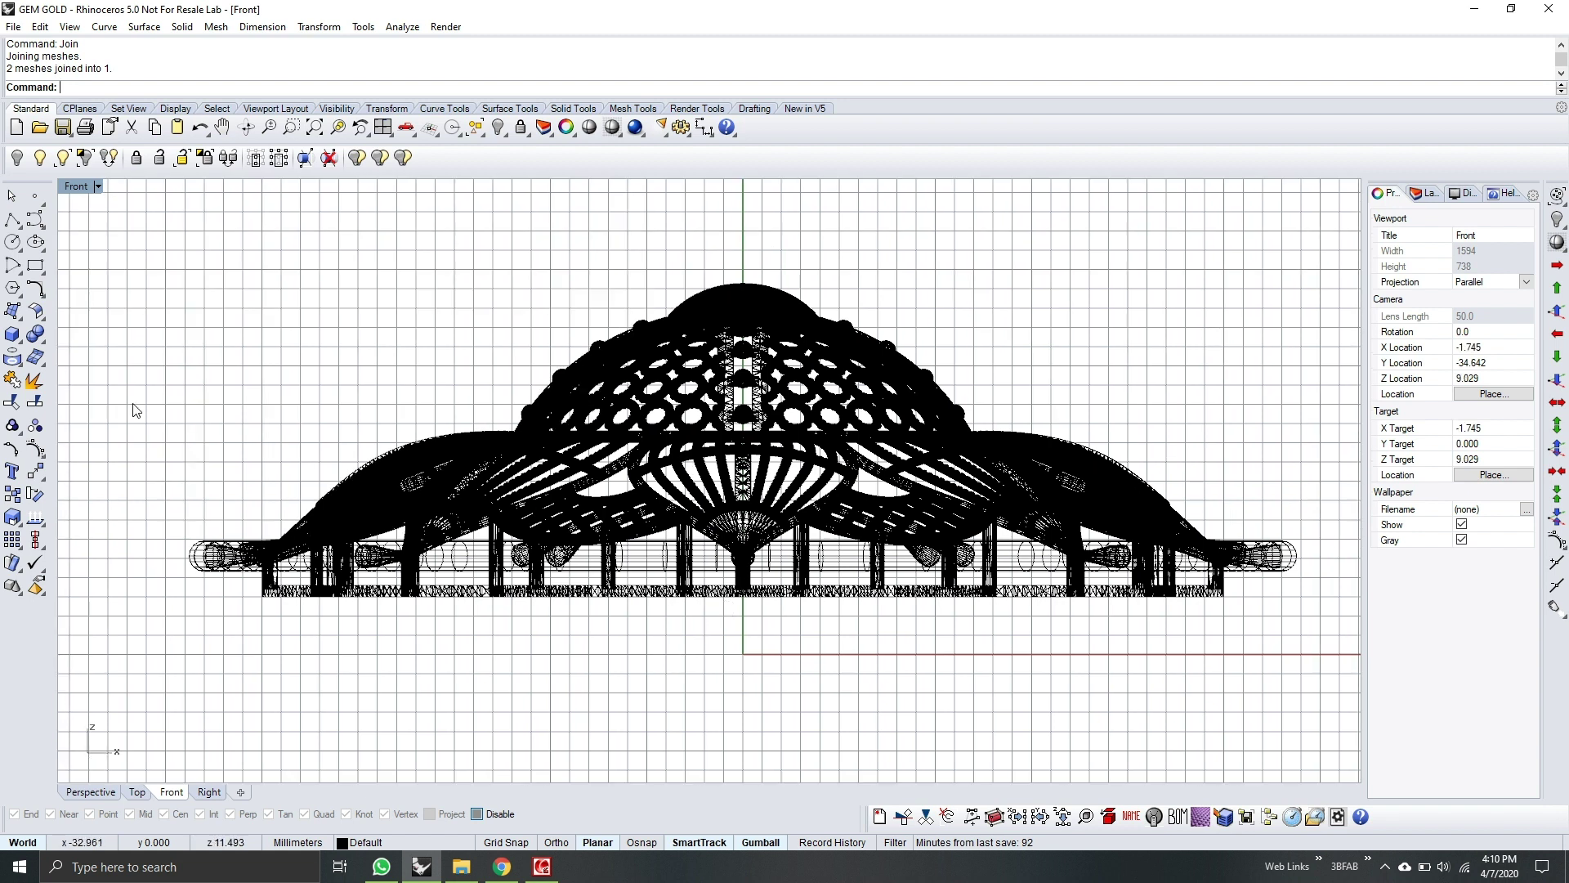
click(109, 793)
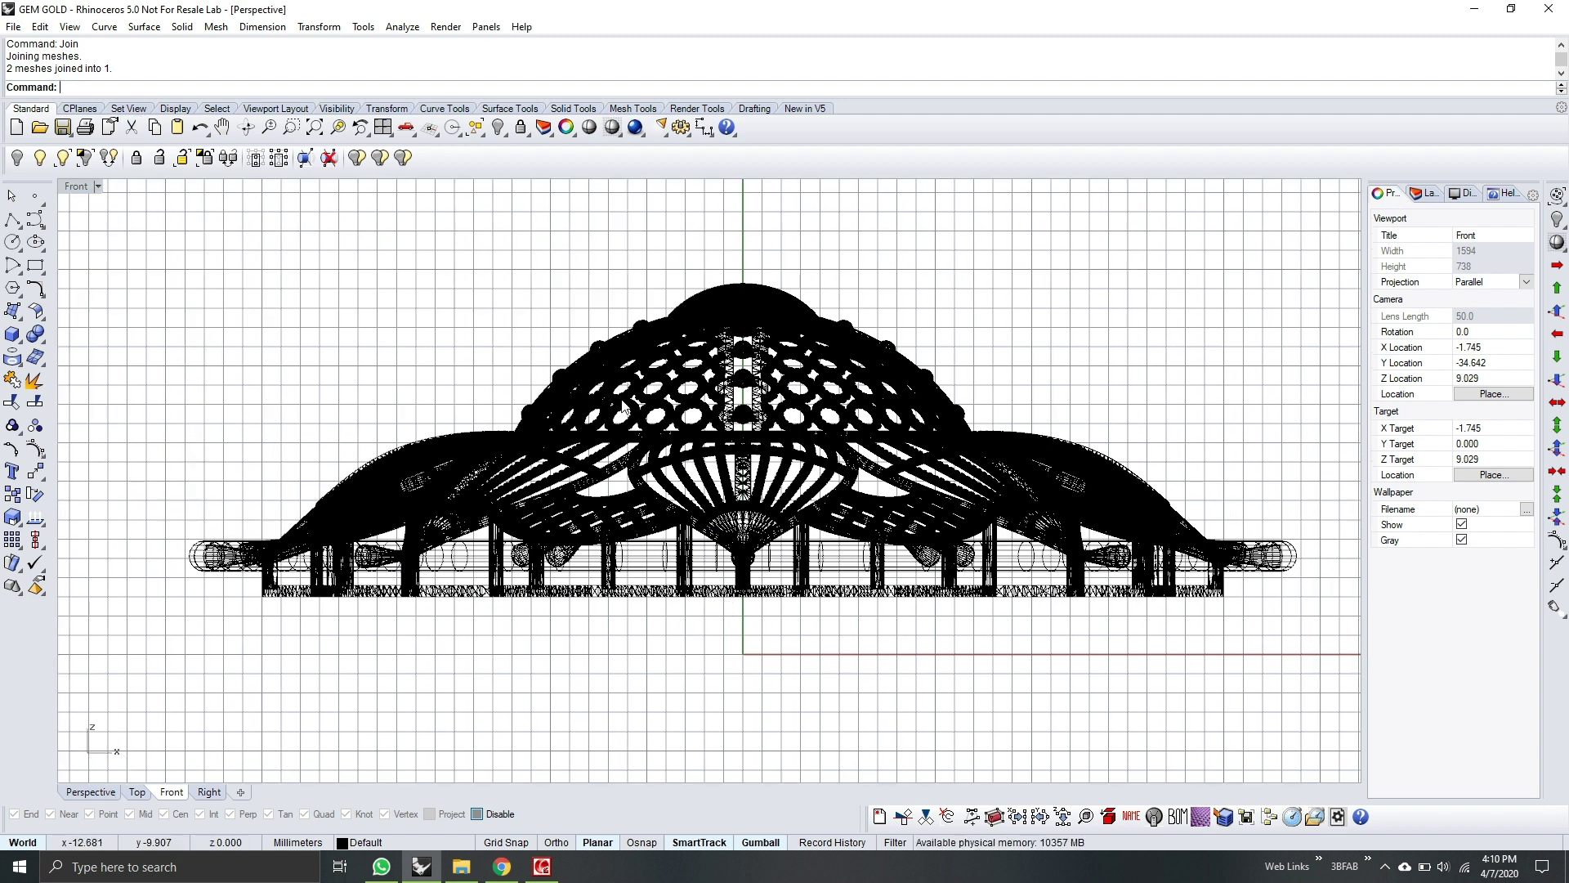
Step: Create a corner-to-corner rectangular plane in the Top view that extends beyond the whole ring on all sides
click(137, 793)
scroll(553, 433, down, 2)
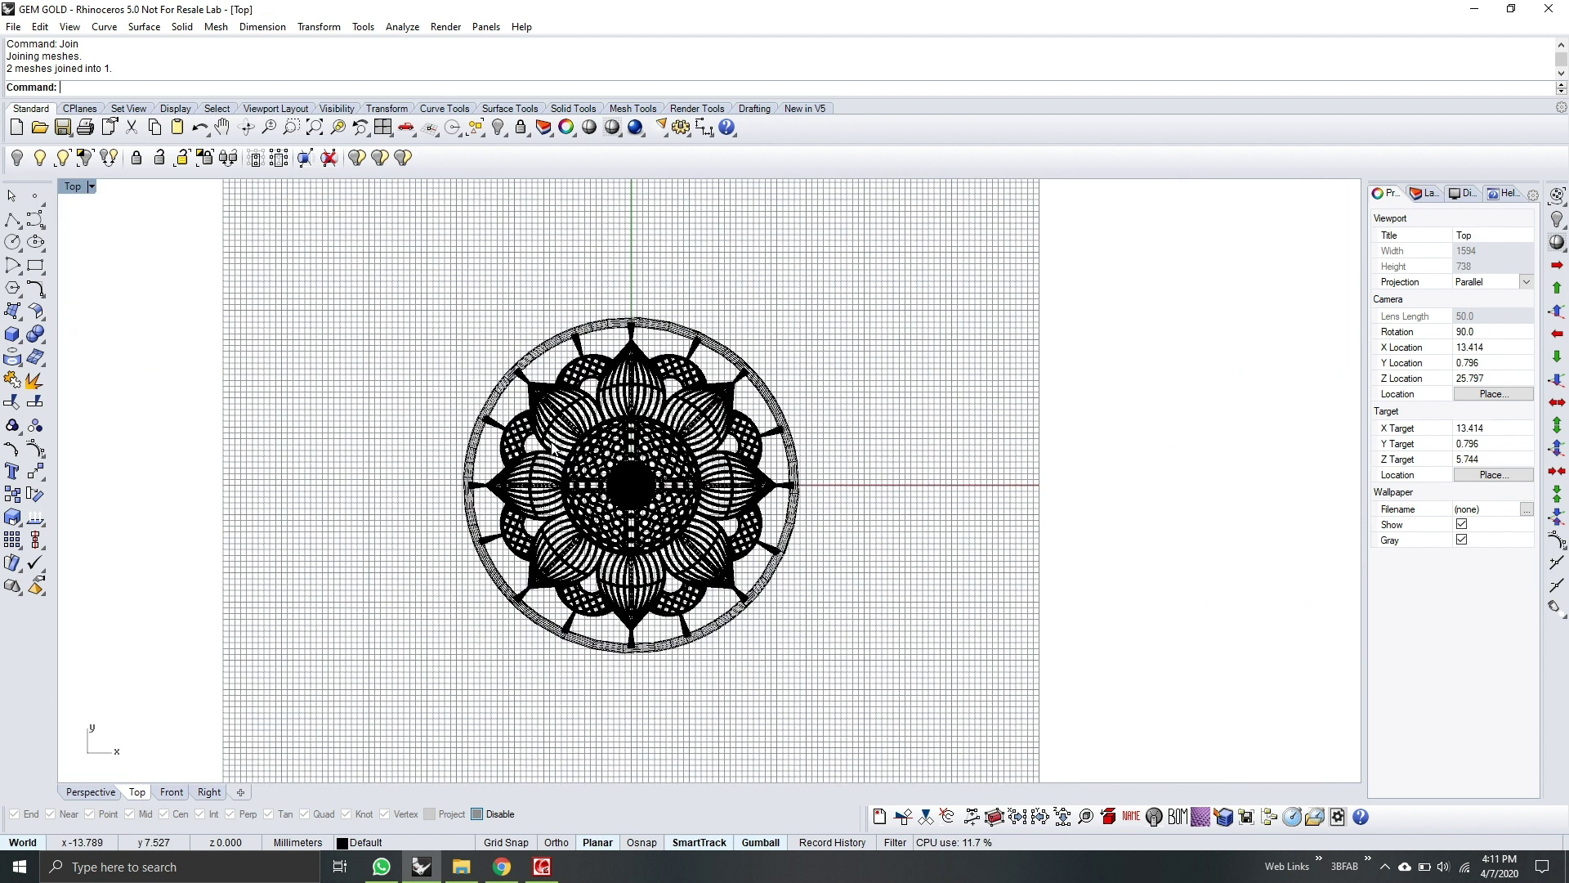
click(22, 318)
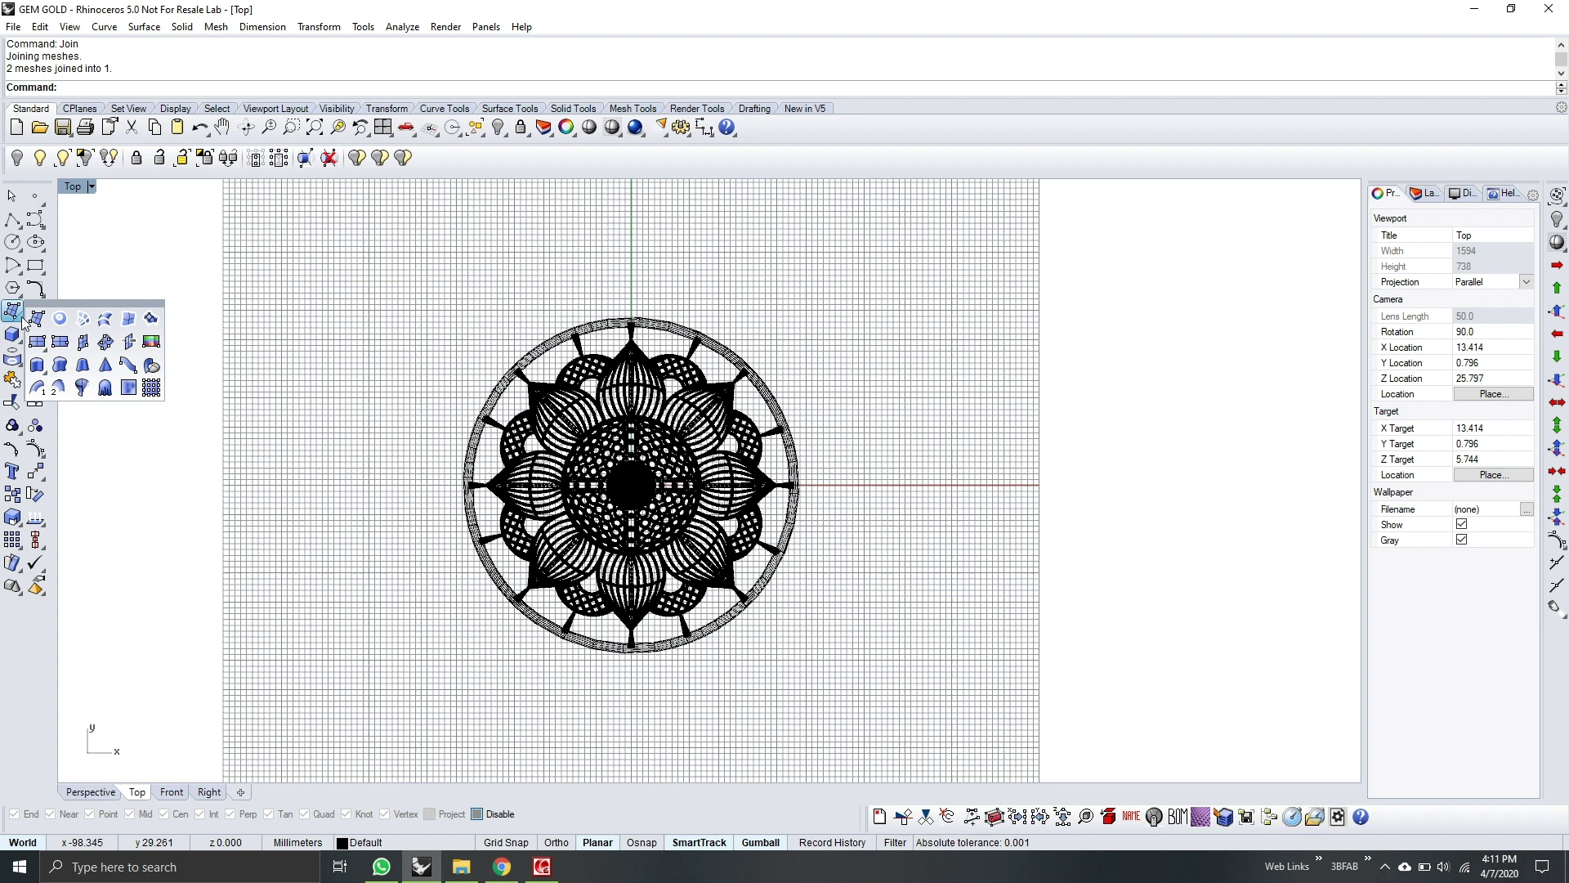
click(37, 341)
click(428, 289)
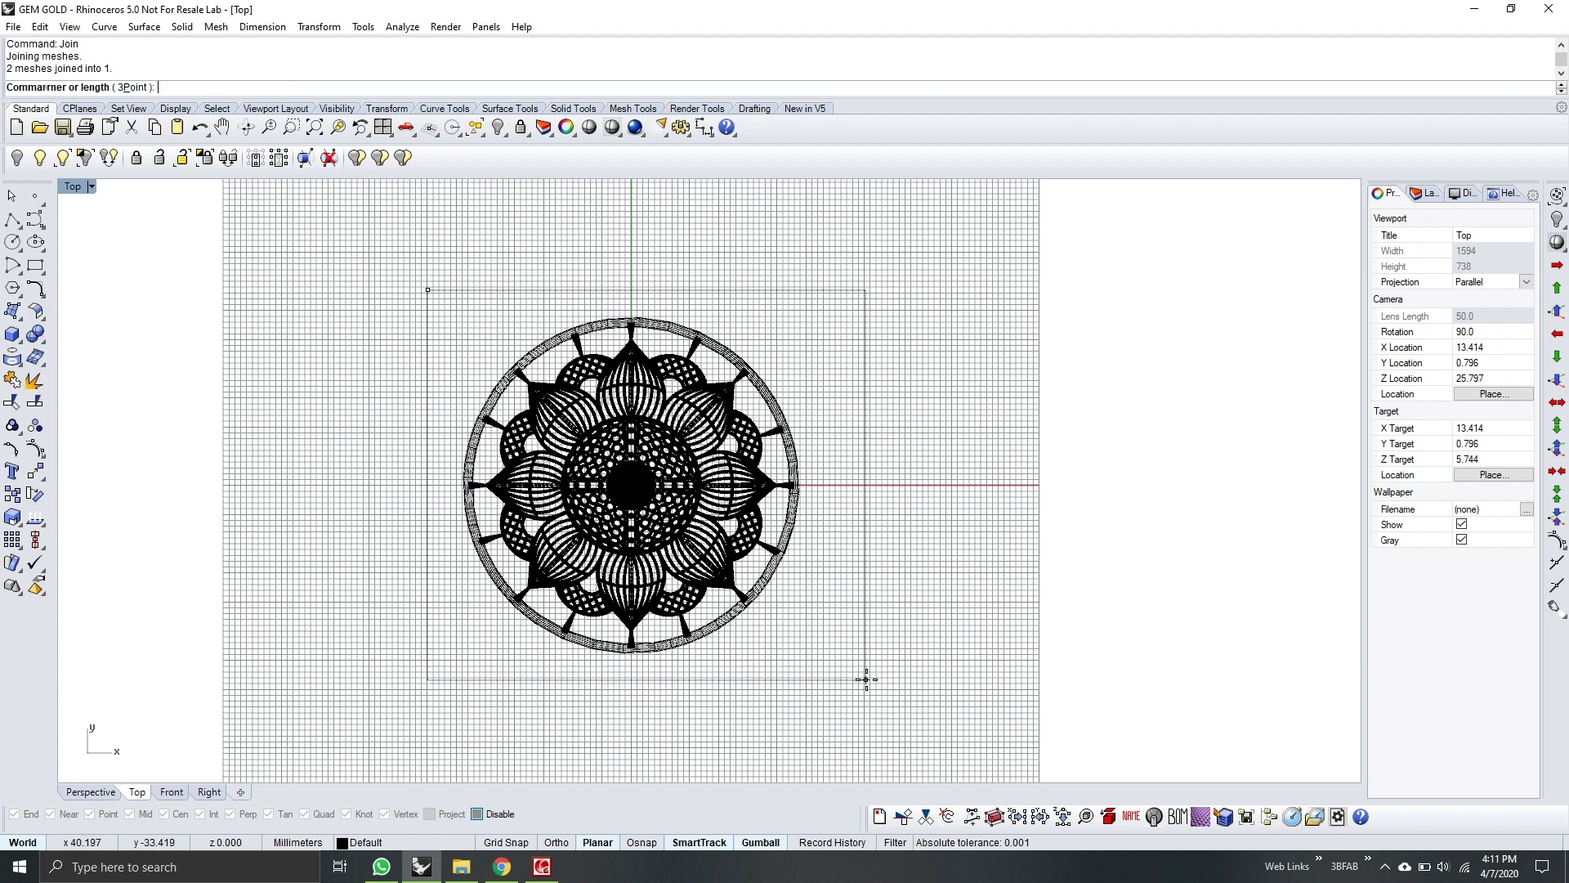
click(837, 668)
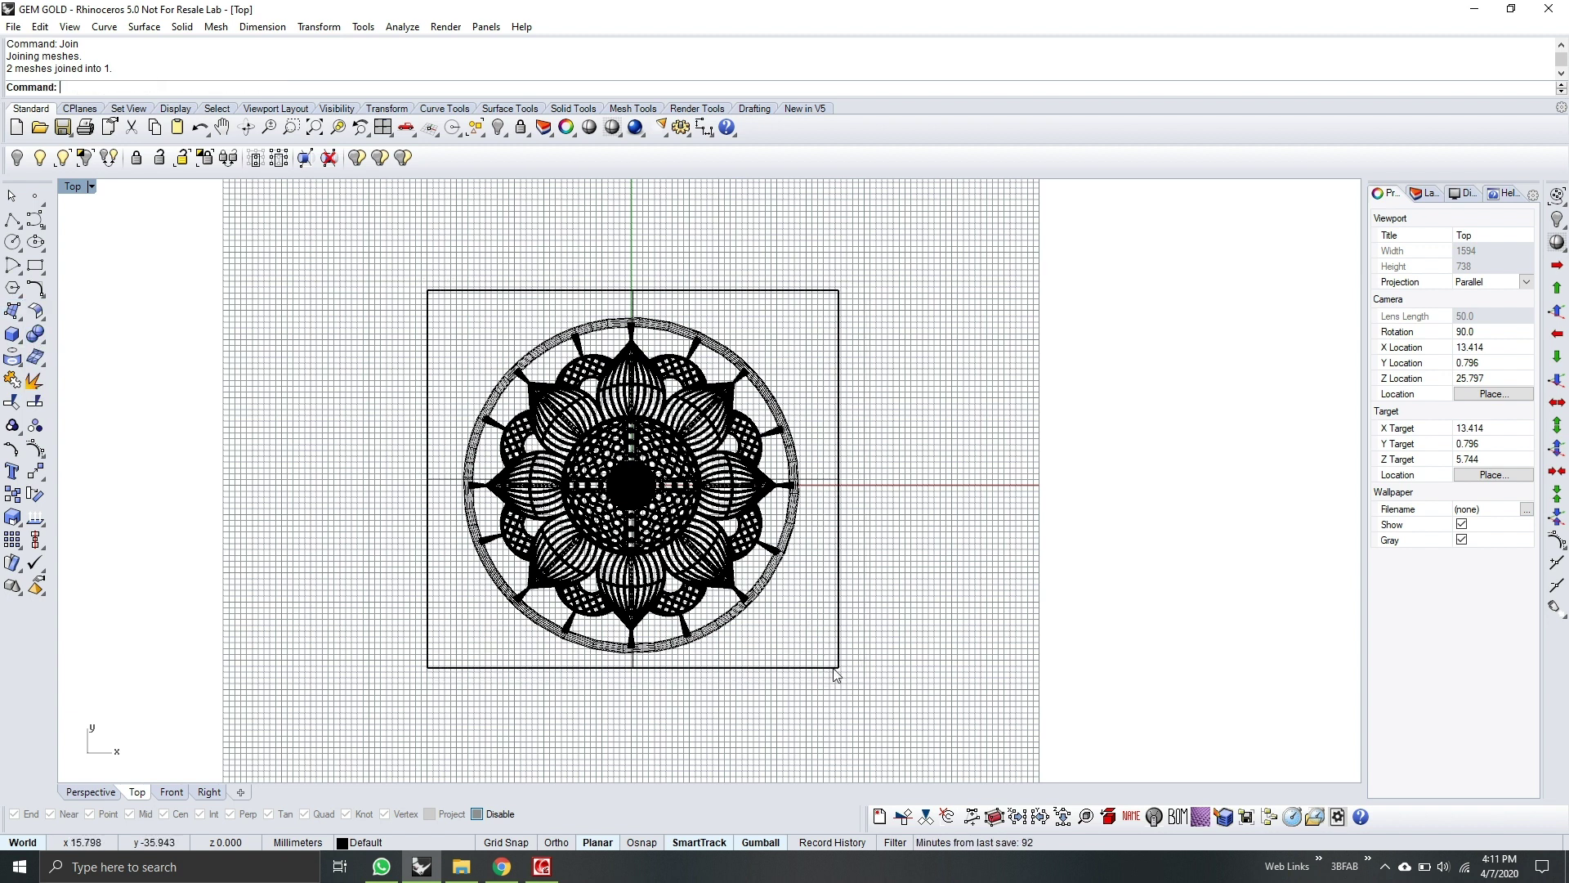
Step: In the Perspective view, raise the rectangular plane slightly along Z so the flower's base outline protrudes through its underside
click(85, 791)
right_drag(914, 606, 696, 401)
click(696, 400)
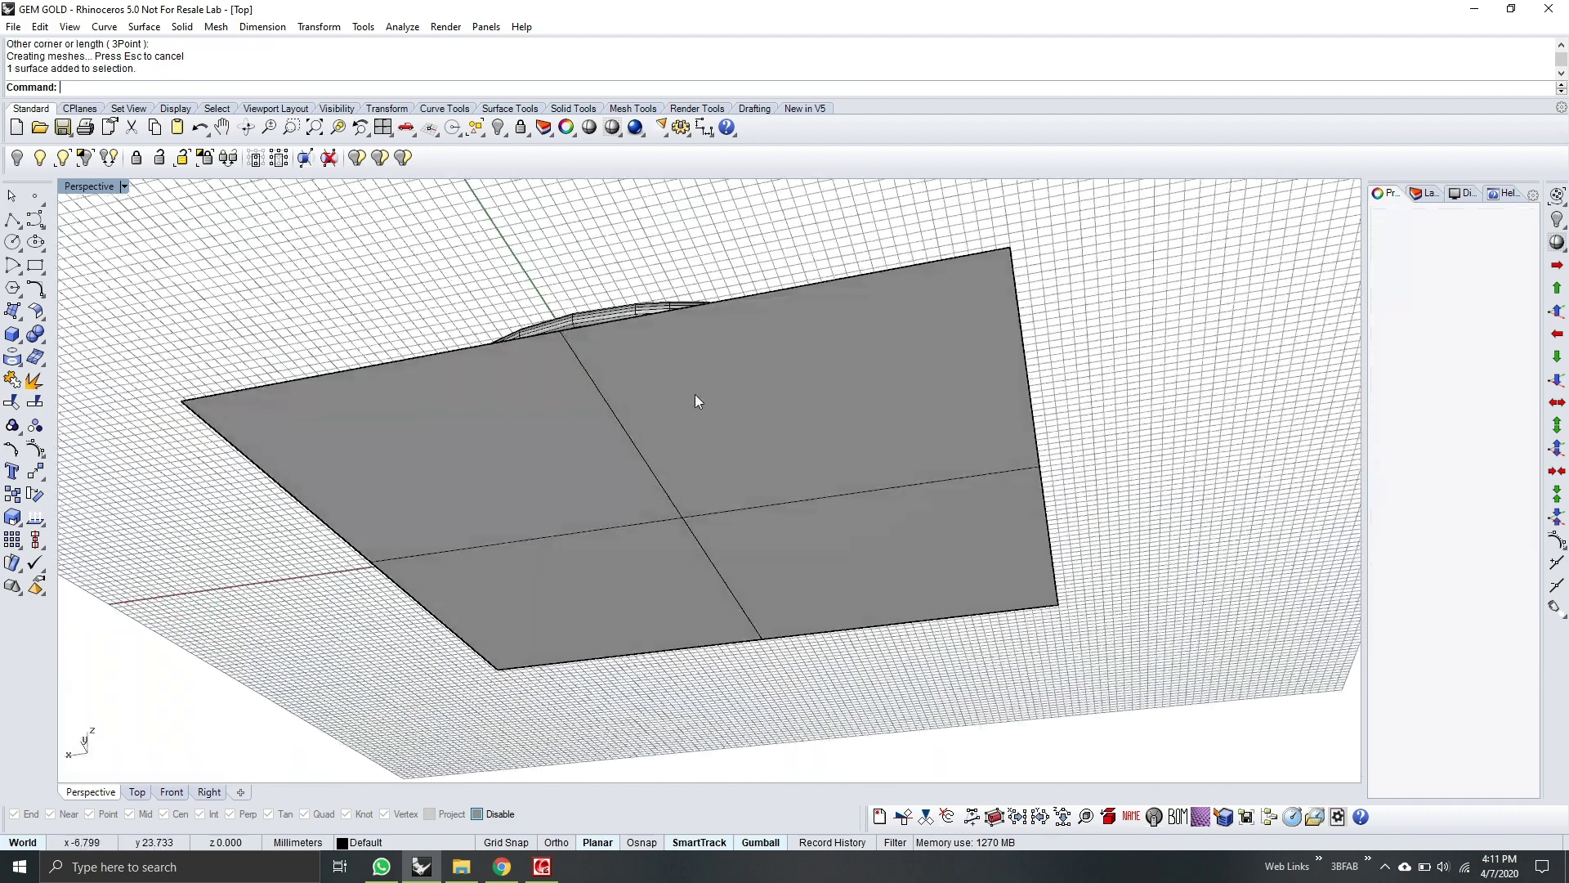
right_drag(820, 469, 718, 468)
mouse_move(683, 475)
mouse_down()
mouse_move(681, 384)
mouse_move(681, 459)
mouse_up()
right_drag(722, 546, 796, 477)
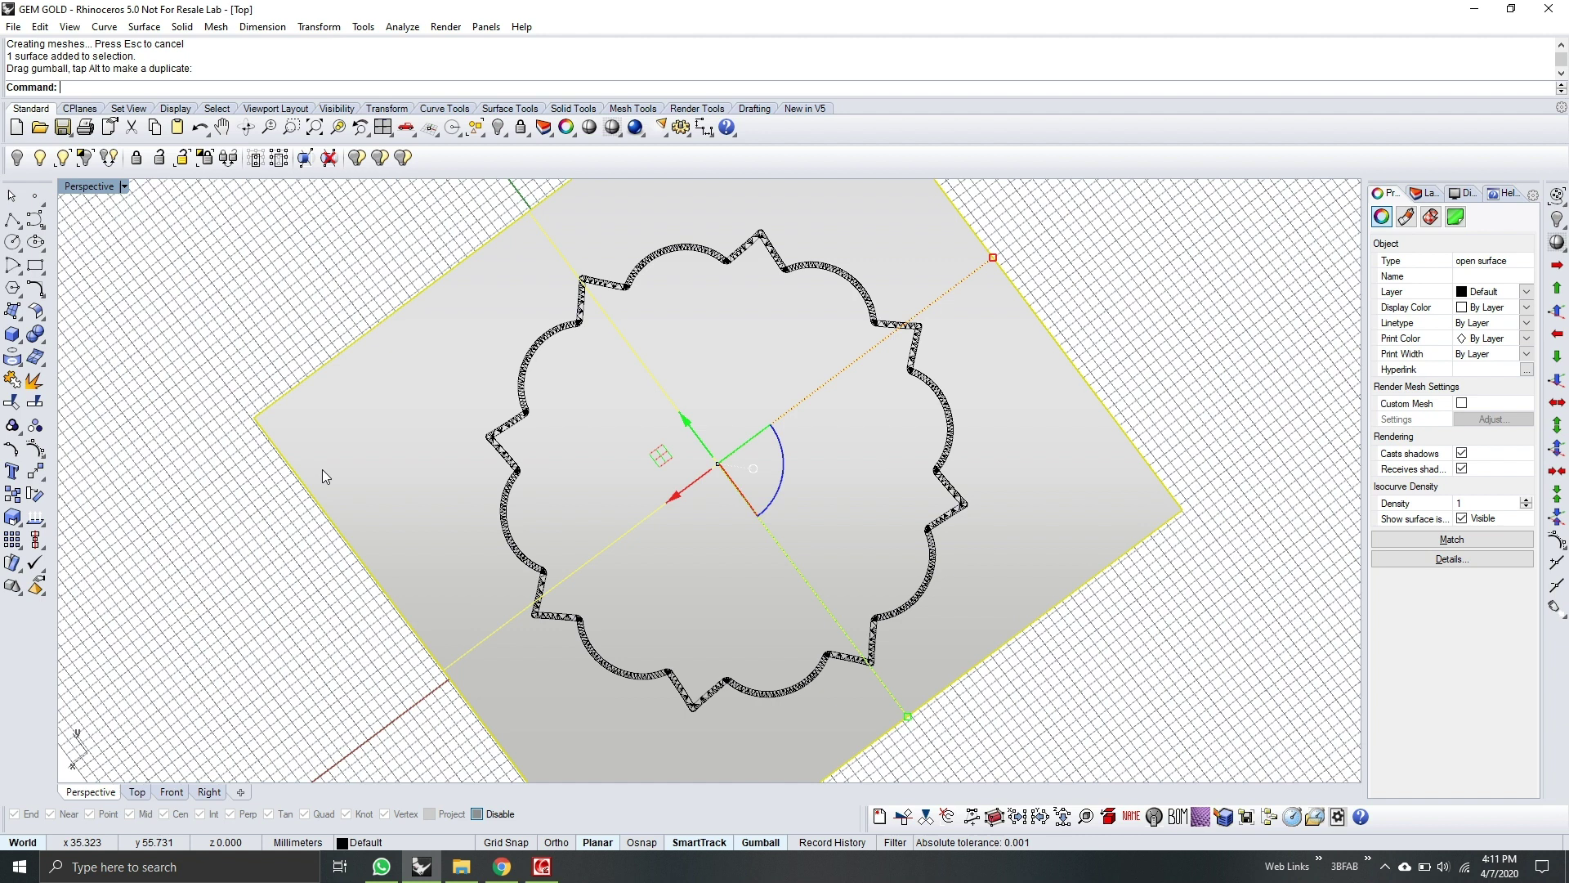
Step: Set the Perspective viewport to the Bottom view and examine the flower's base outline against the plane
click(125, 186)
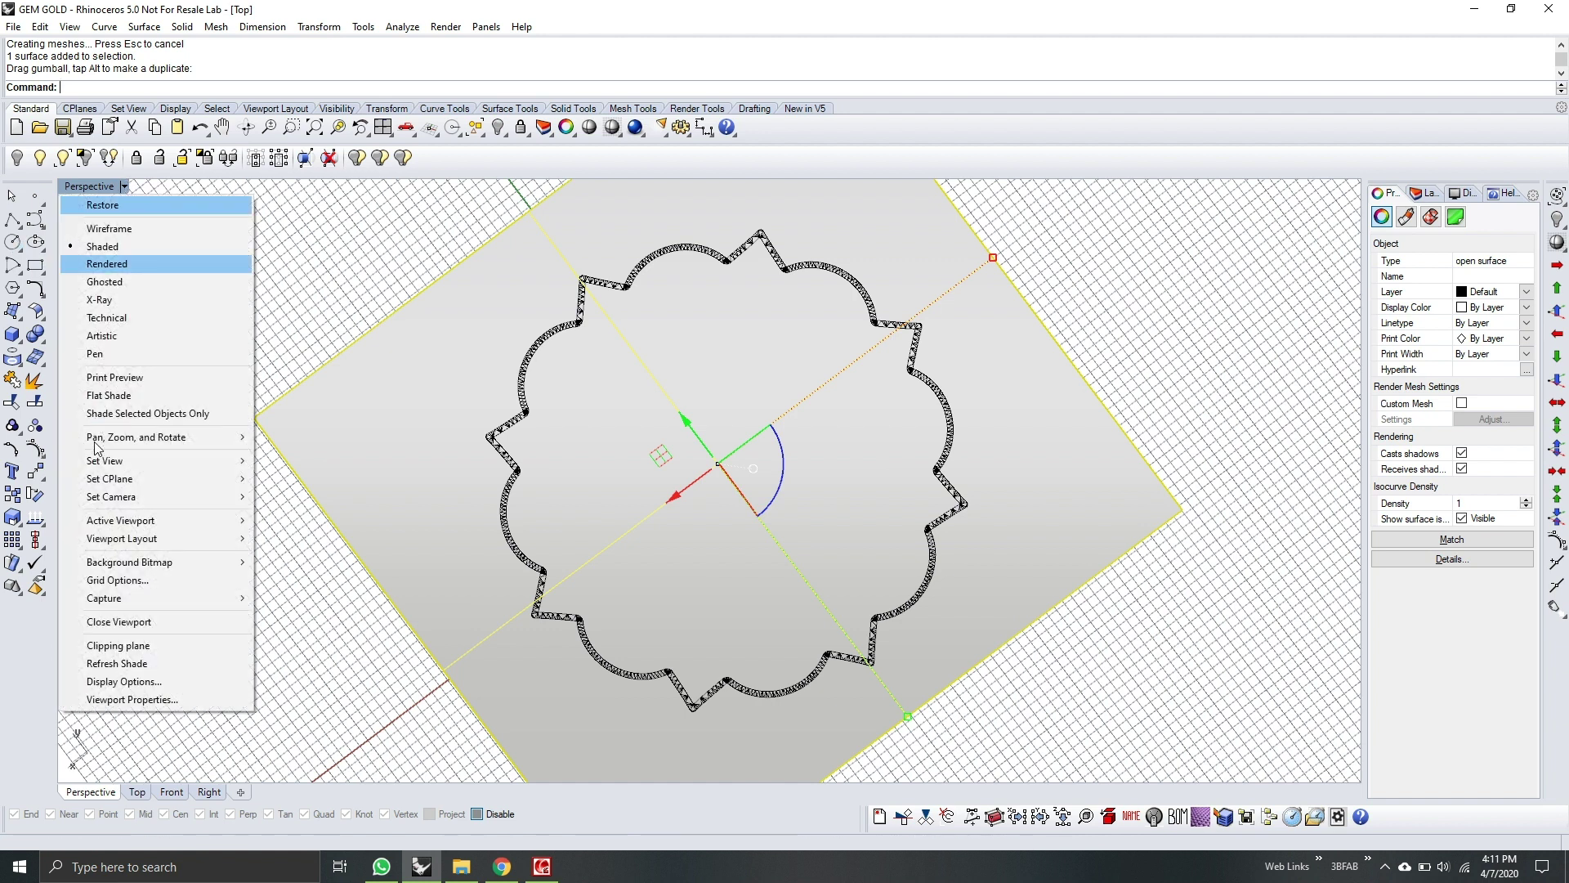
mouse_move(147, 460)
click(319, 502)
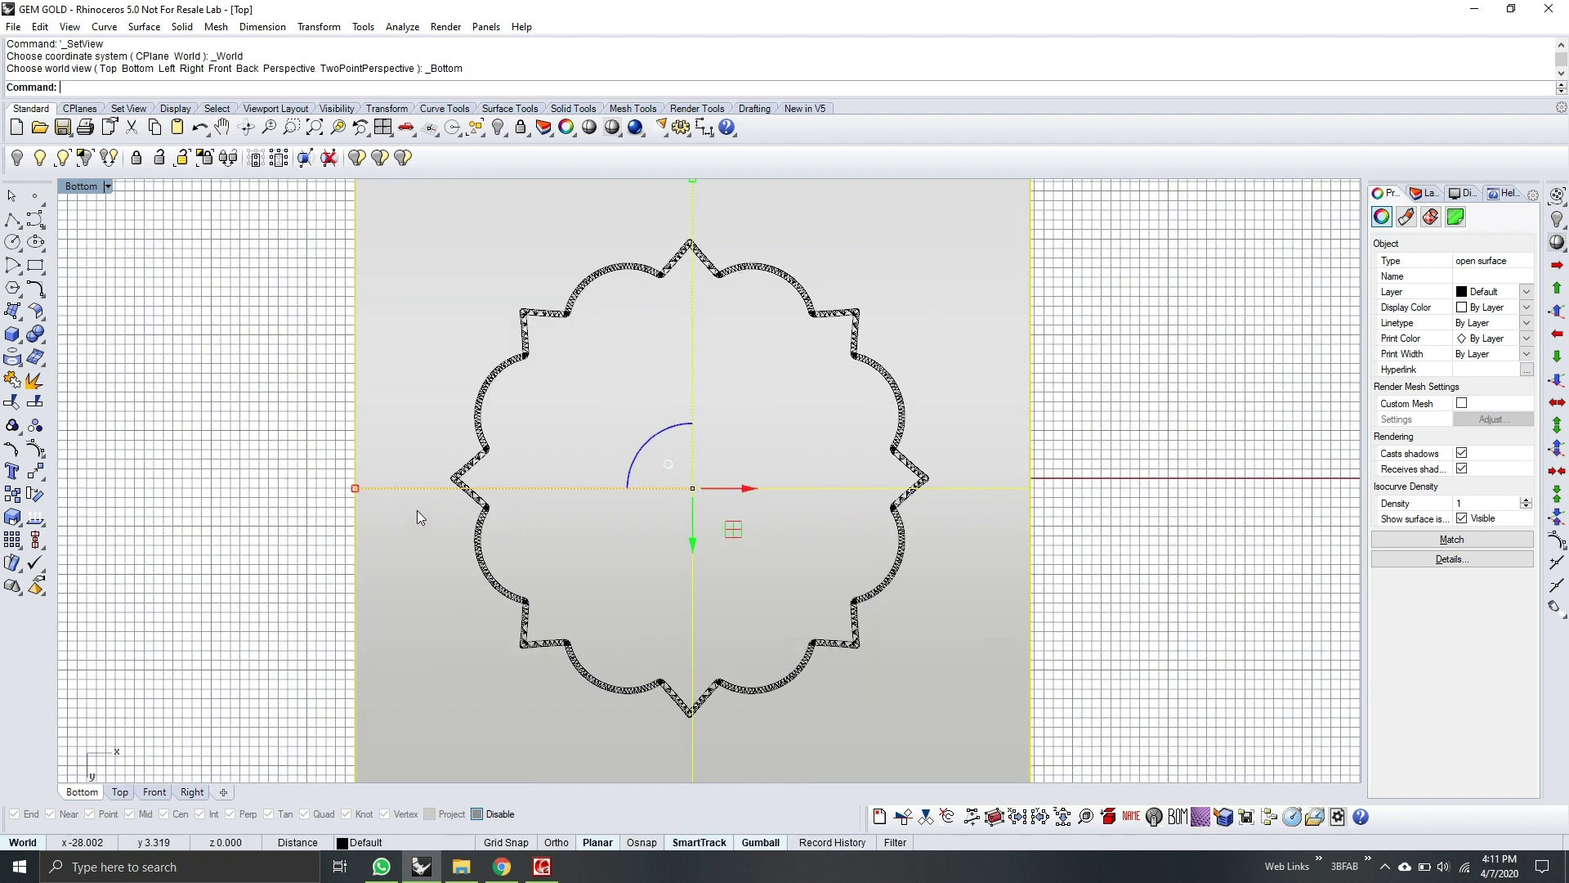
scroll(685, 262, up, 5)
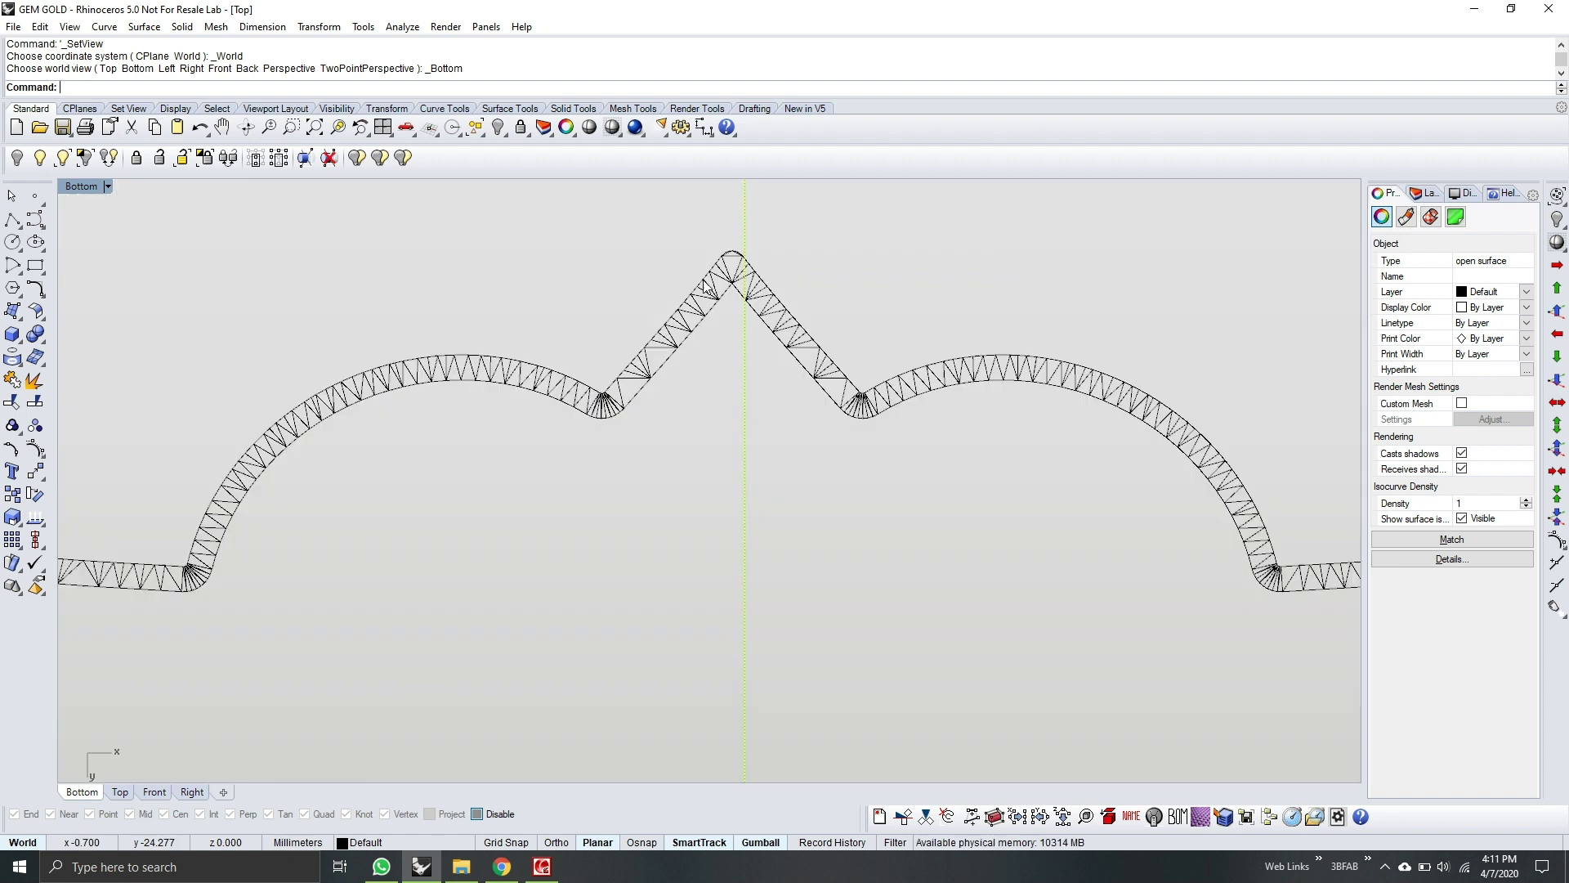
scroll(259, 466, down, 6)
scroll(651, 385, up, 3)
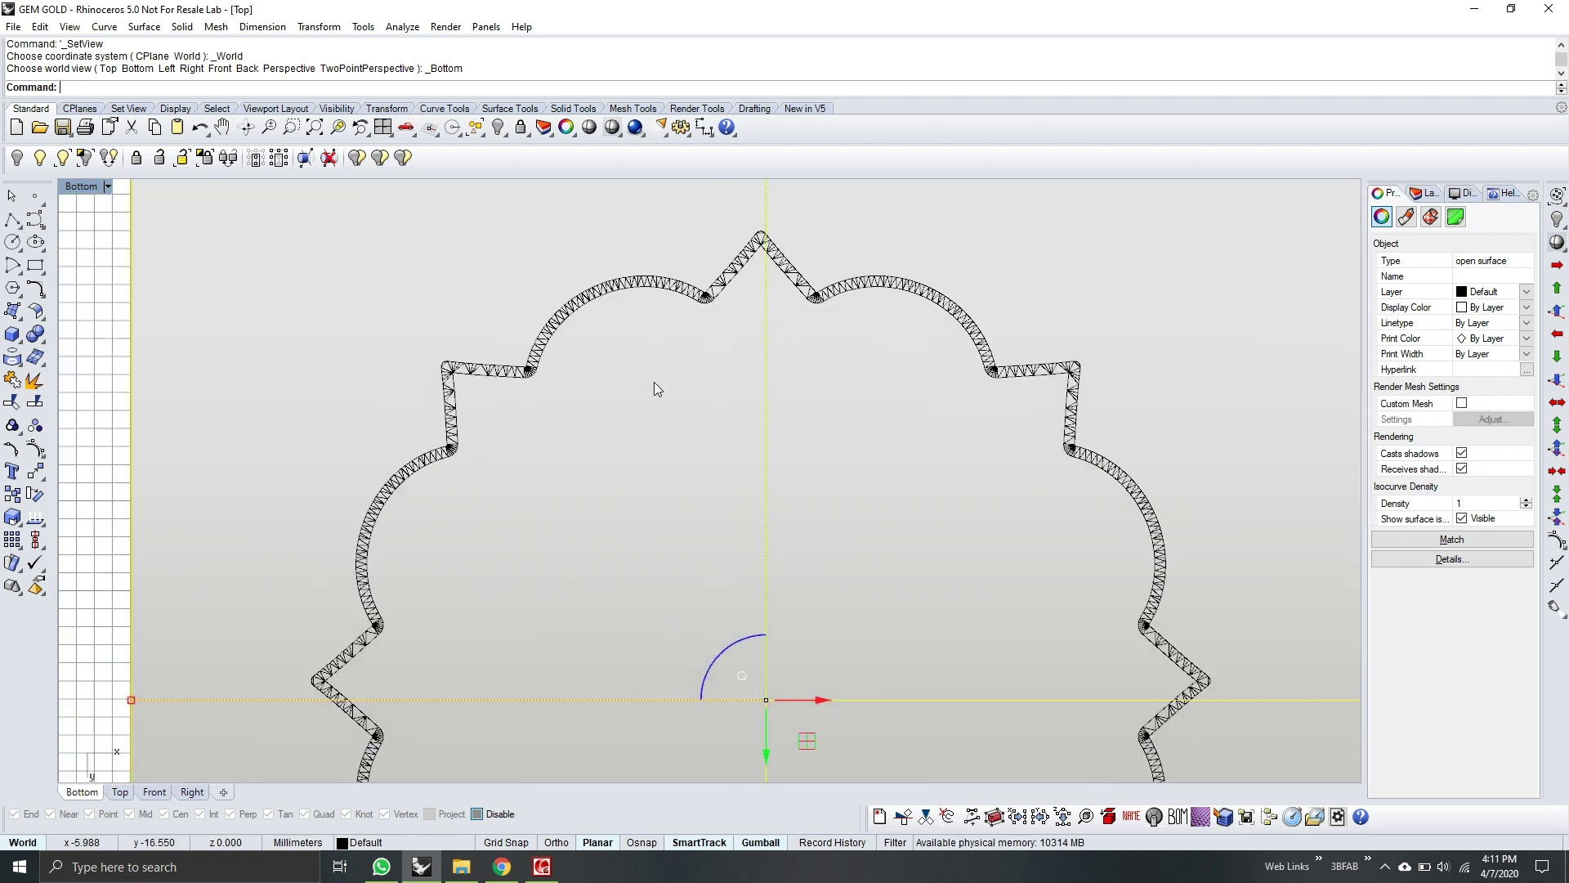
scroll(660, 585, down, 3)
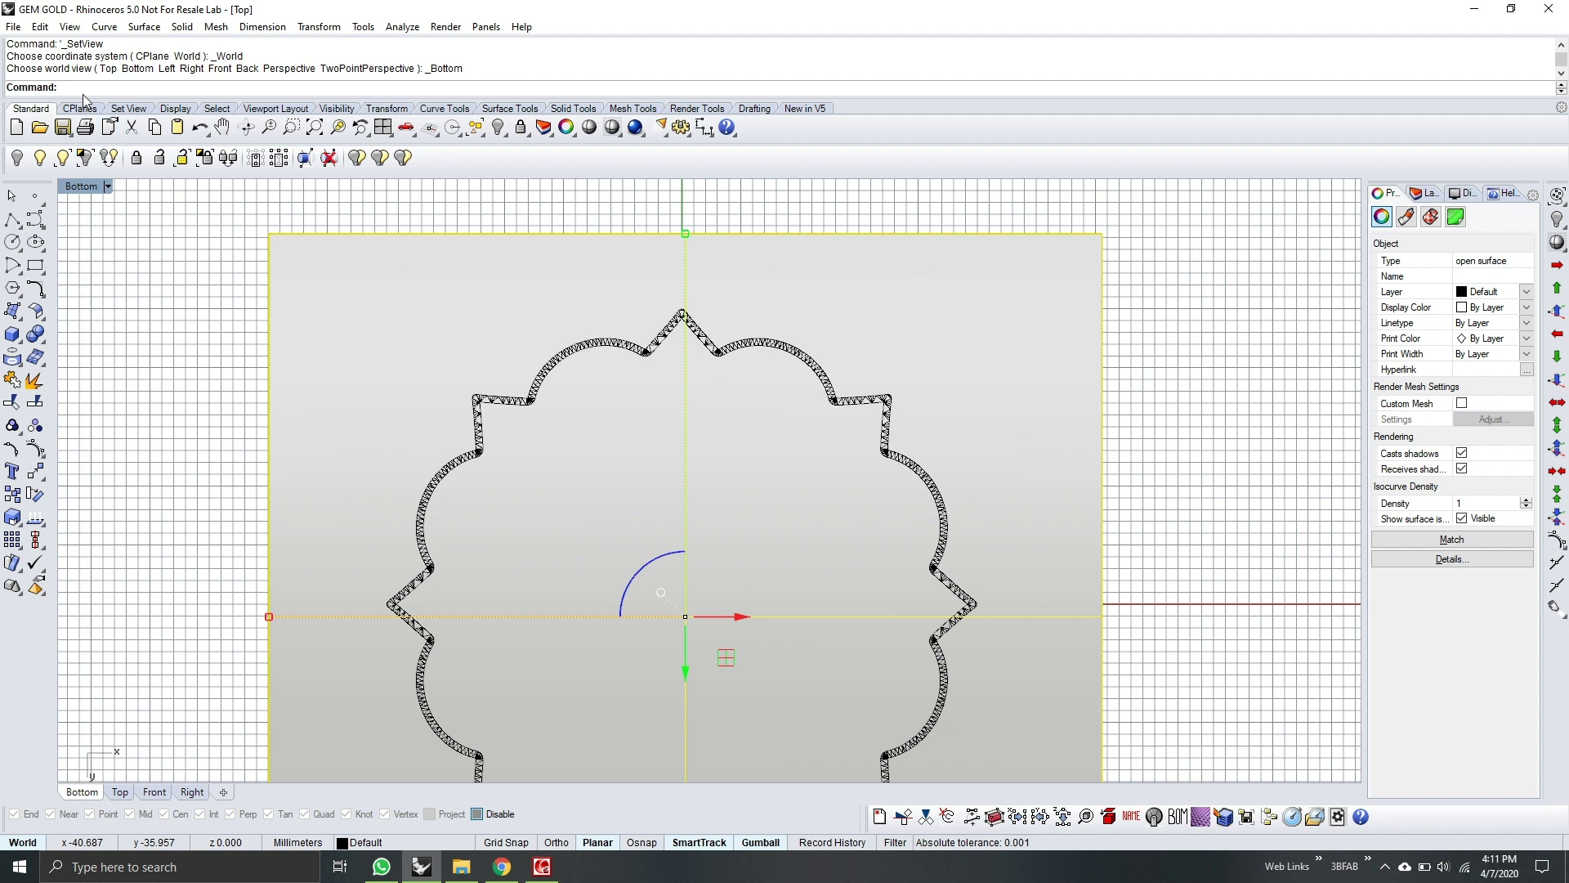
Step: Run BelSupport on the joined flower mesh and set the support radius to 0.3
key(Return)
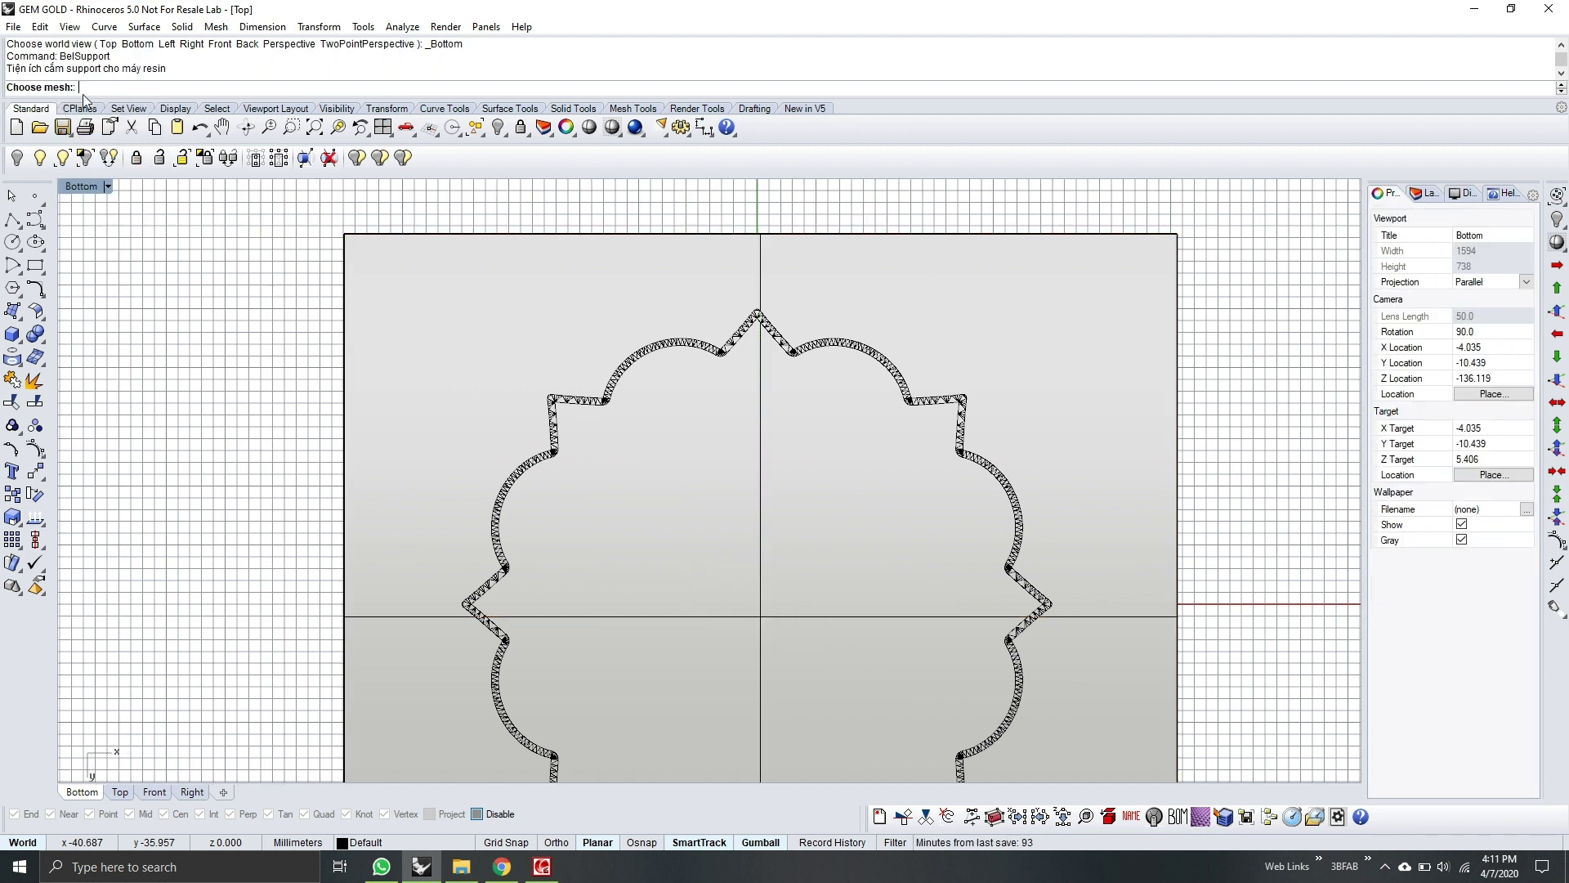
click(641, 354)
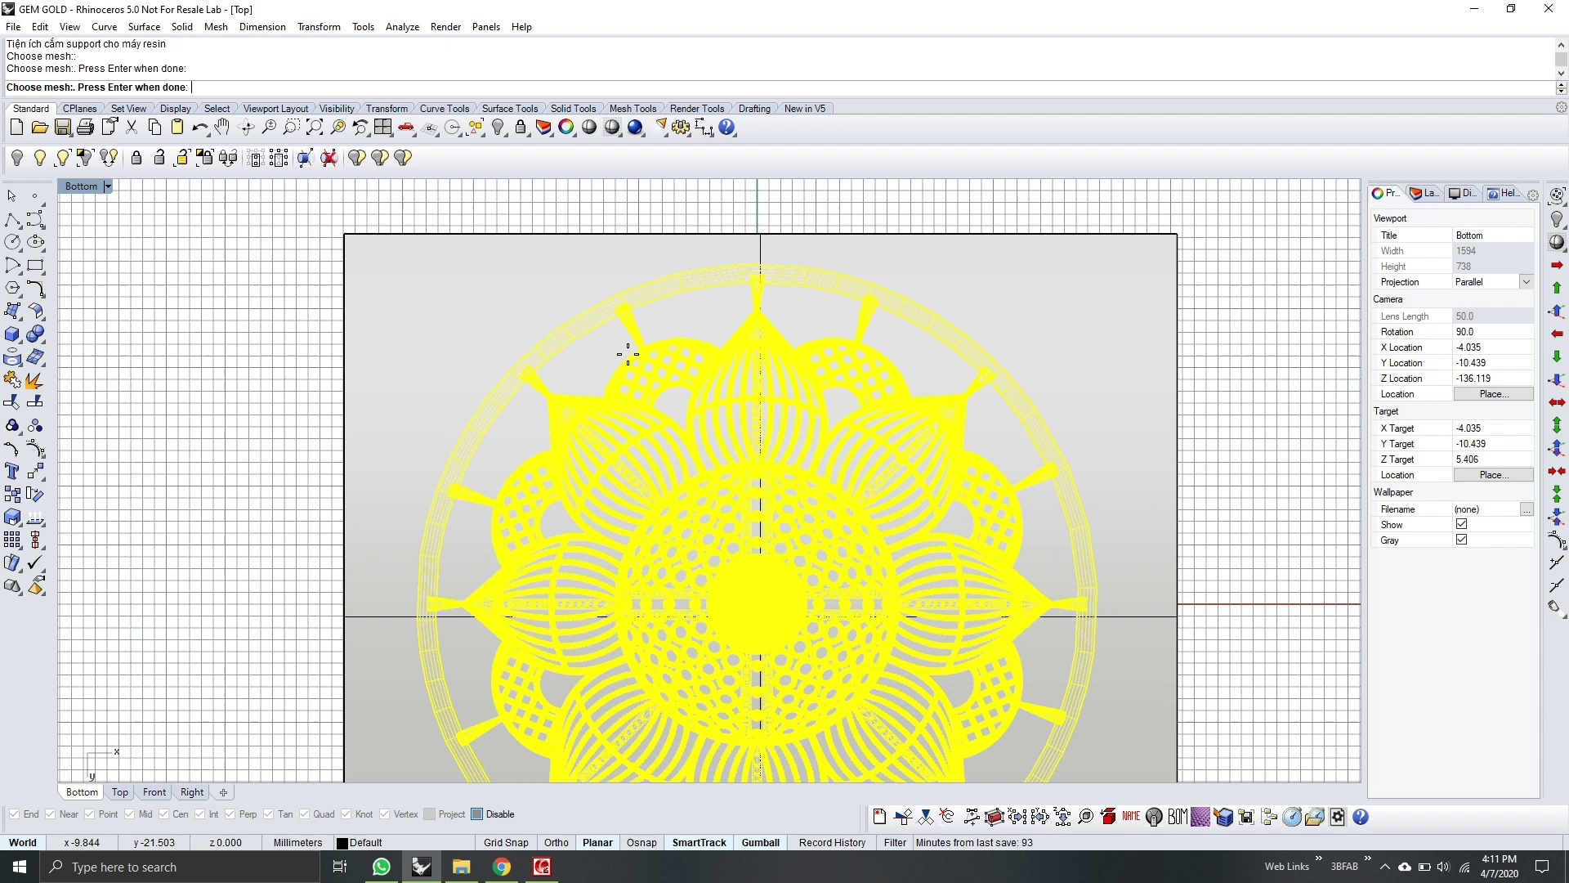
key(Return)
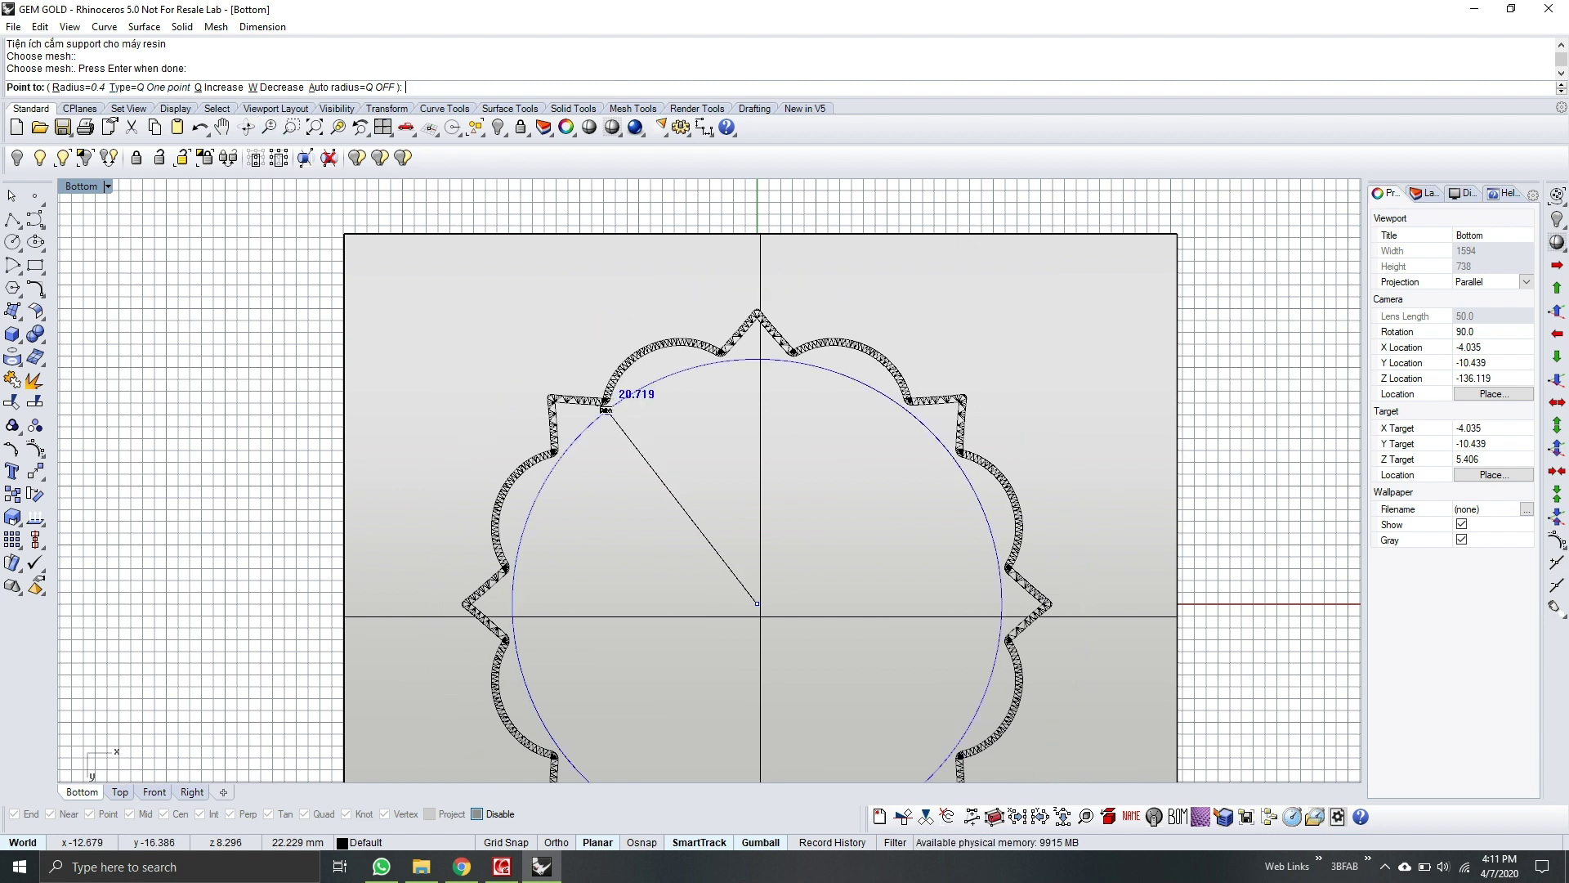
scroll(582, 389, up, 3)
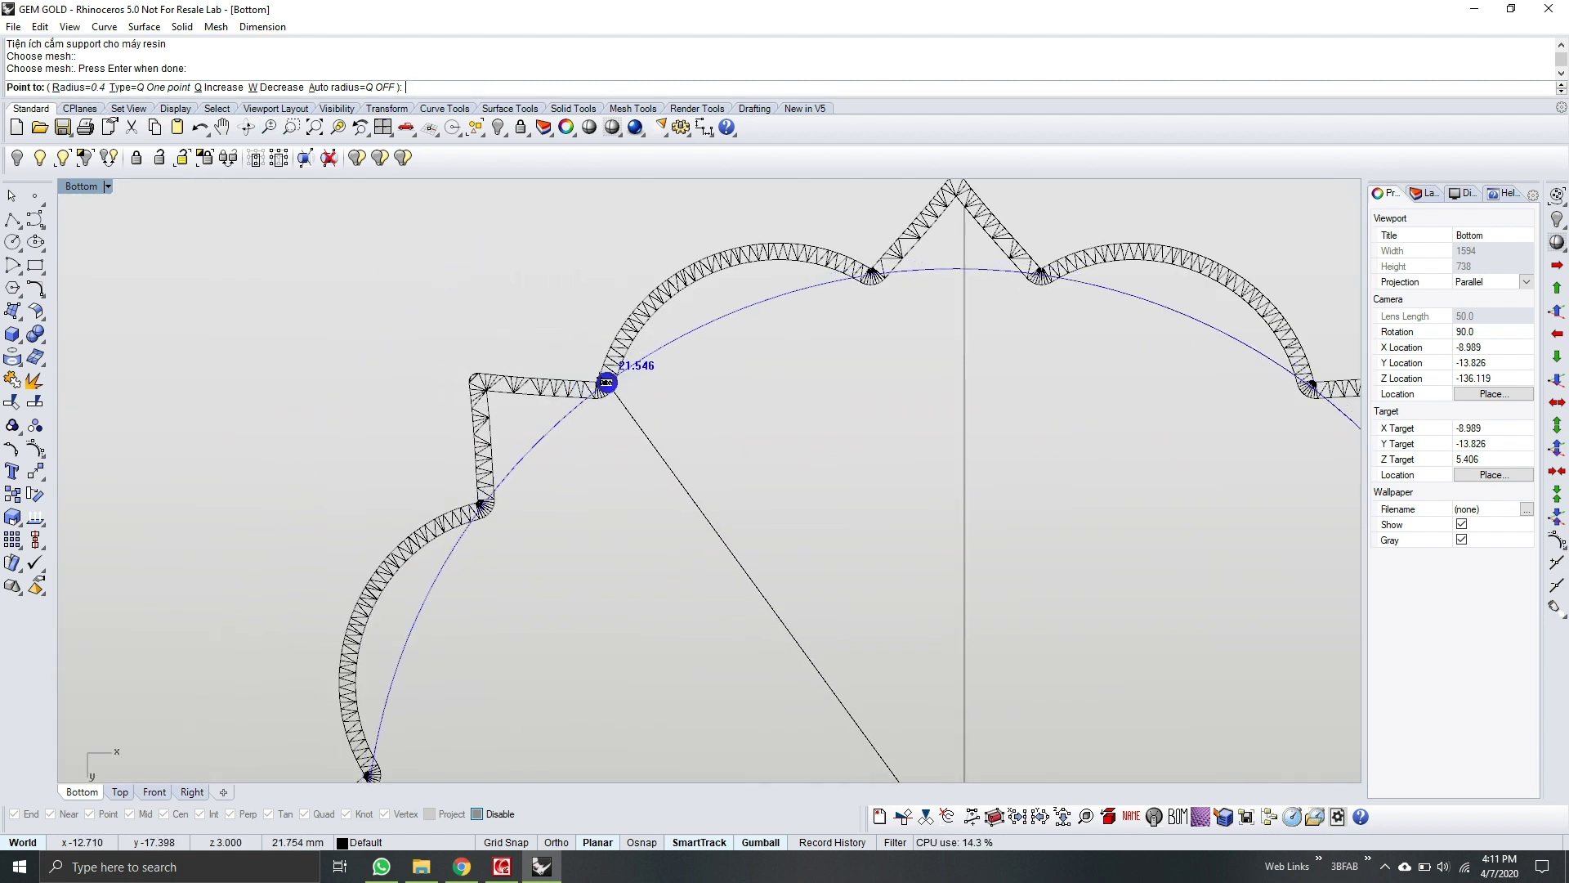
scroll(604, 385, up, 5)
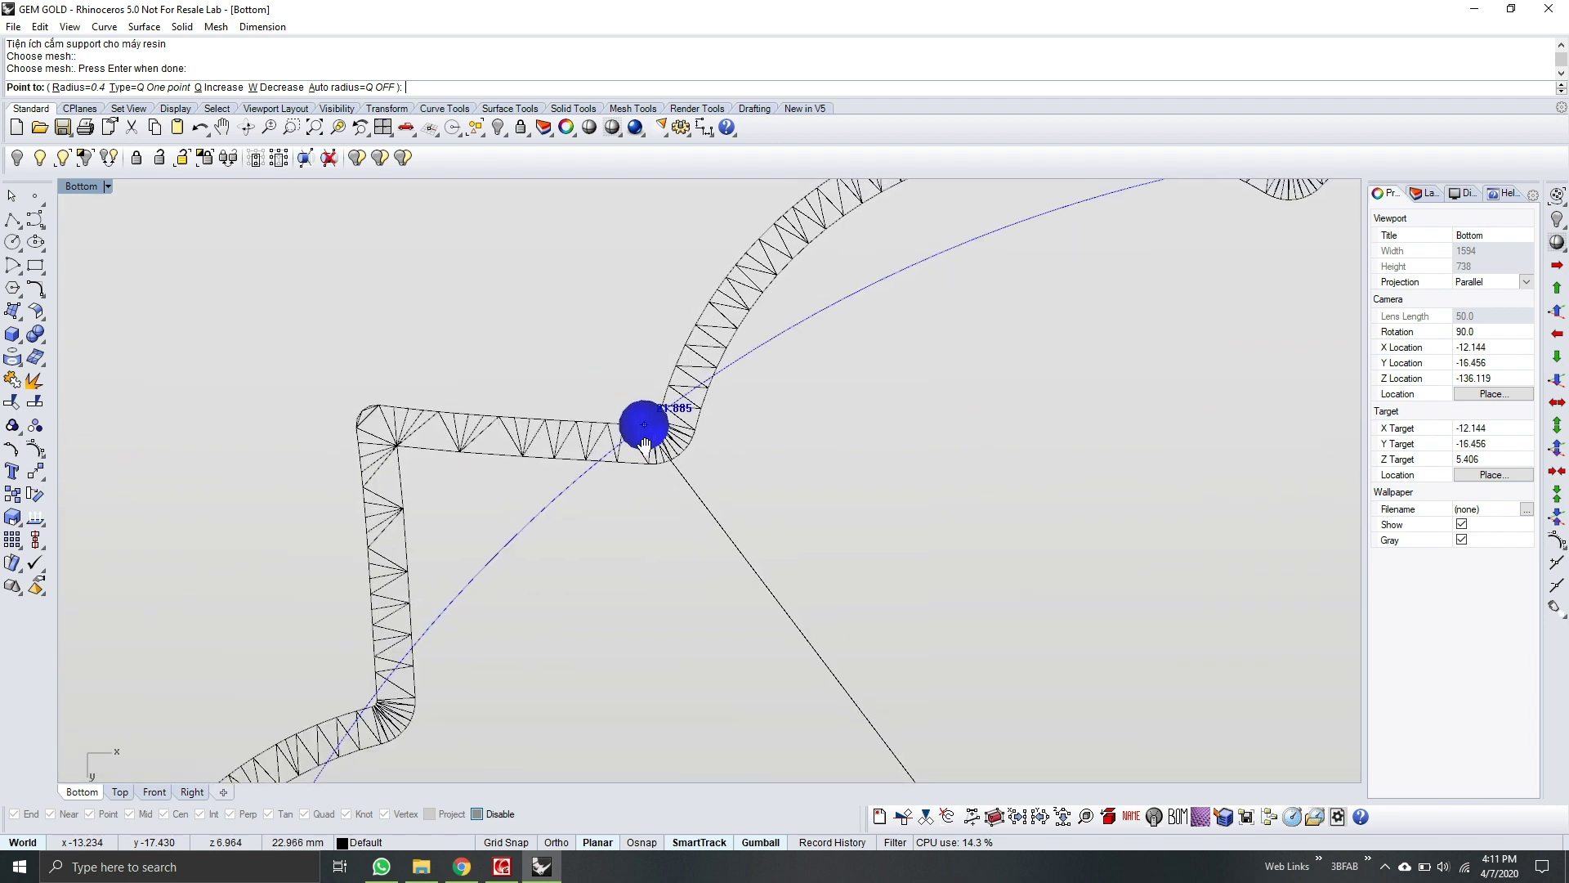
right_drag(552, 504, 546, 513)
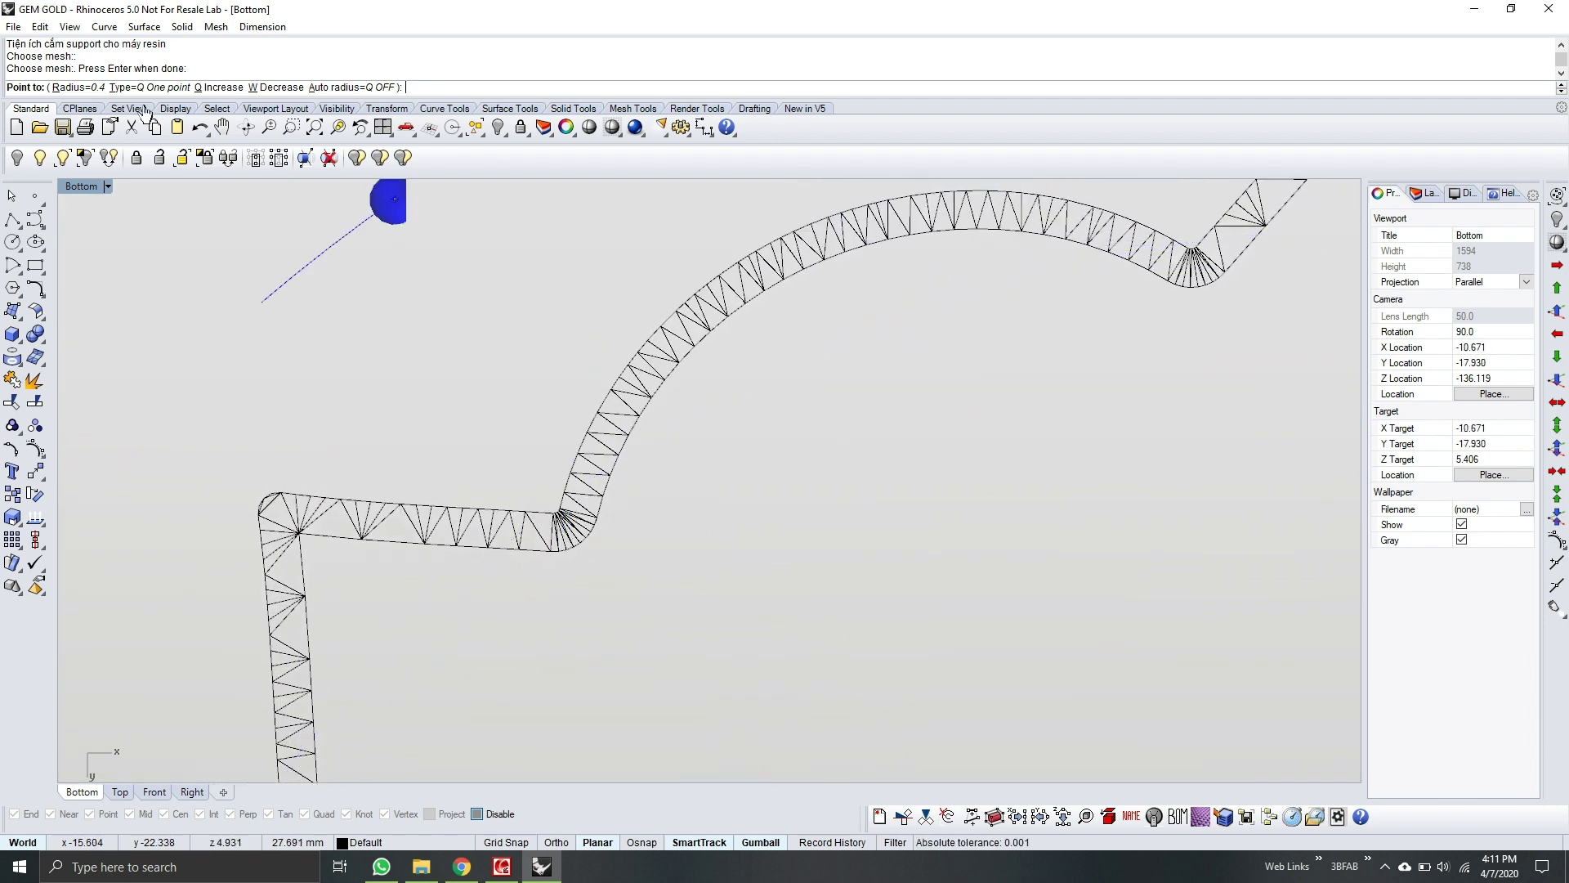
click(85, 84)
key(Return)
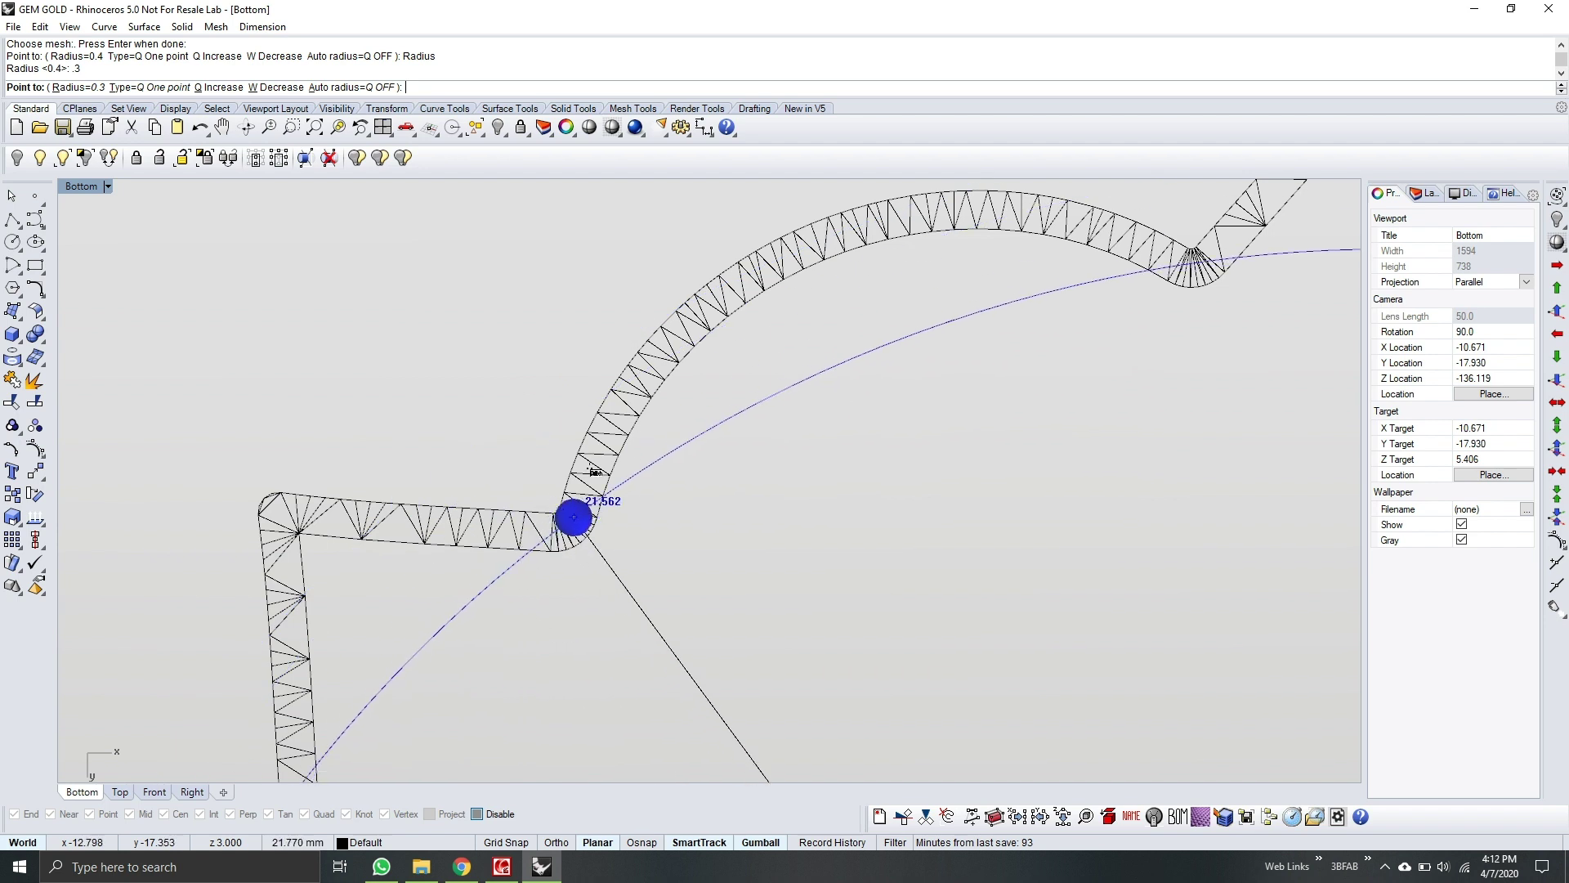
Step: Place supports on the outline's -Y tip, midway along the adjoining straight edge towards -X, and at its inner corner
scroll(905, 433, down, 3)
scroll(942, 440, up, 4)
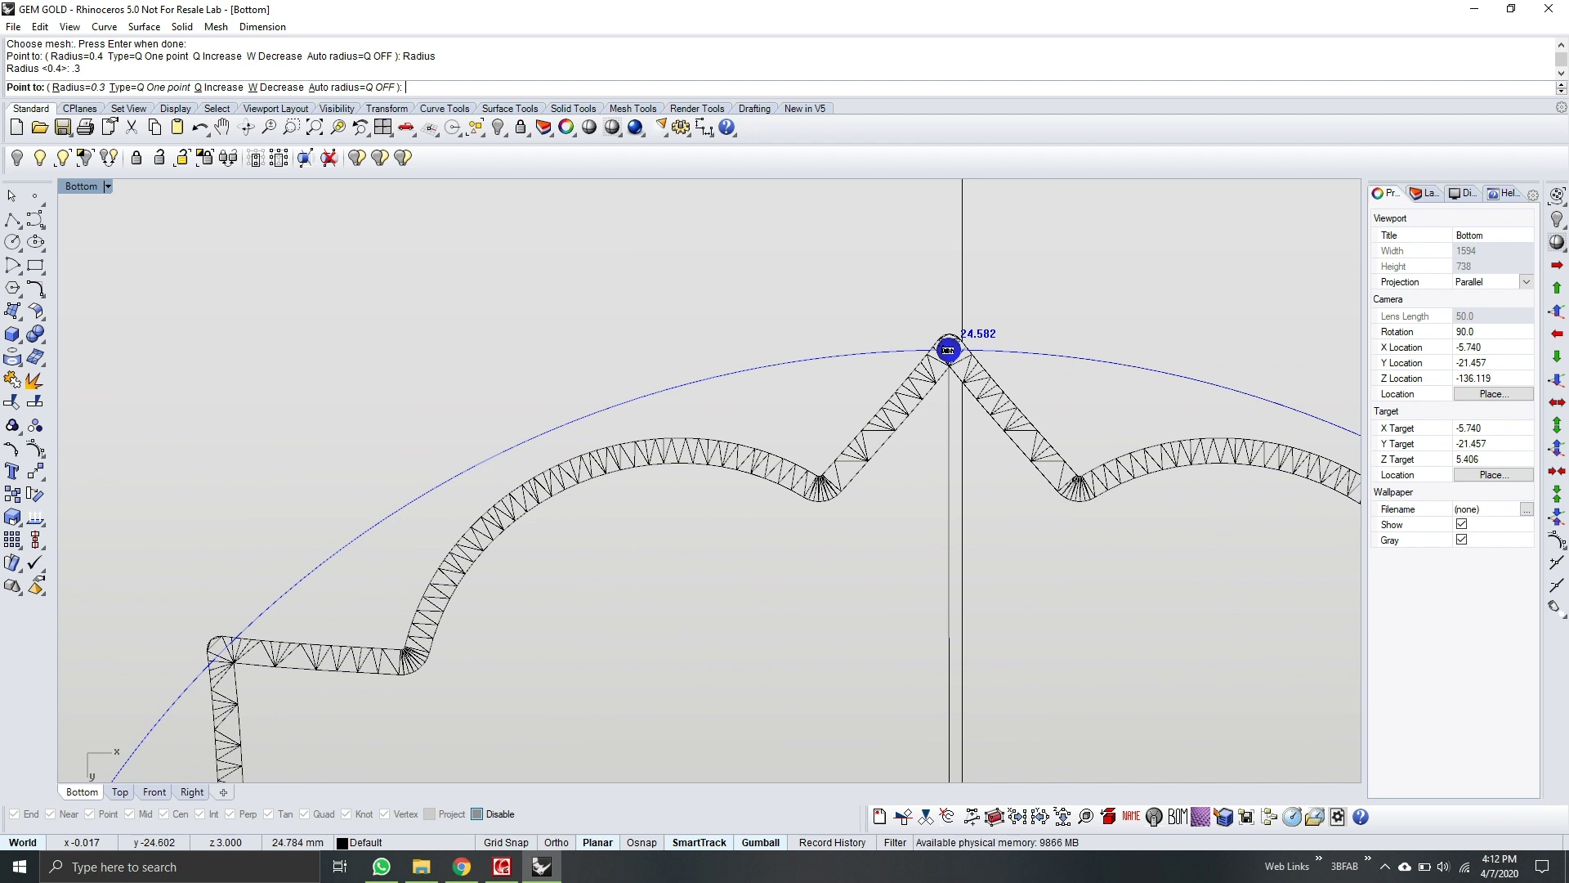
click(948, 349)
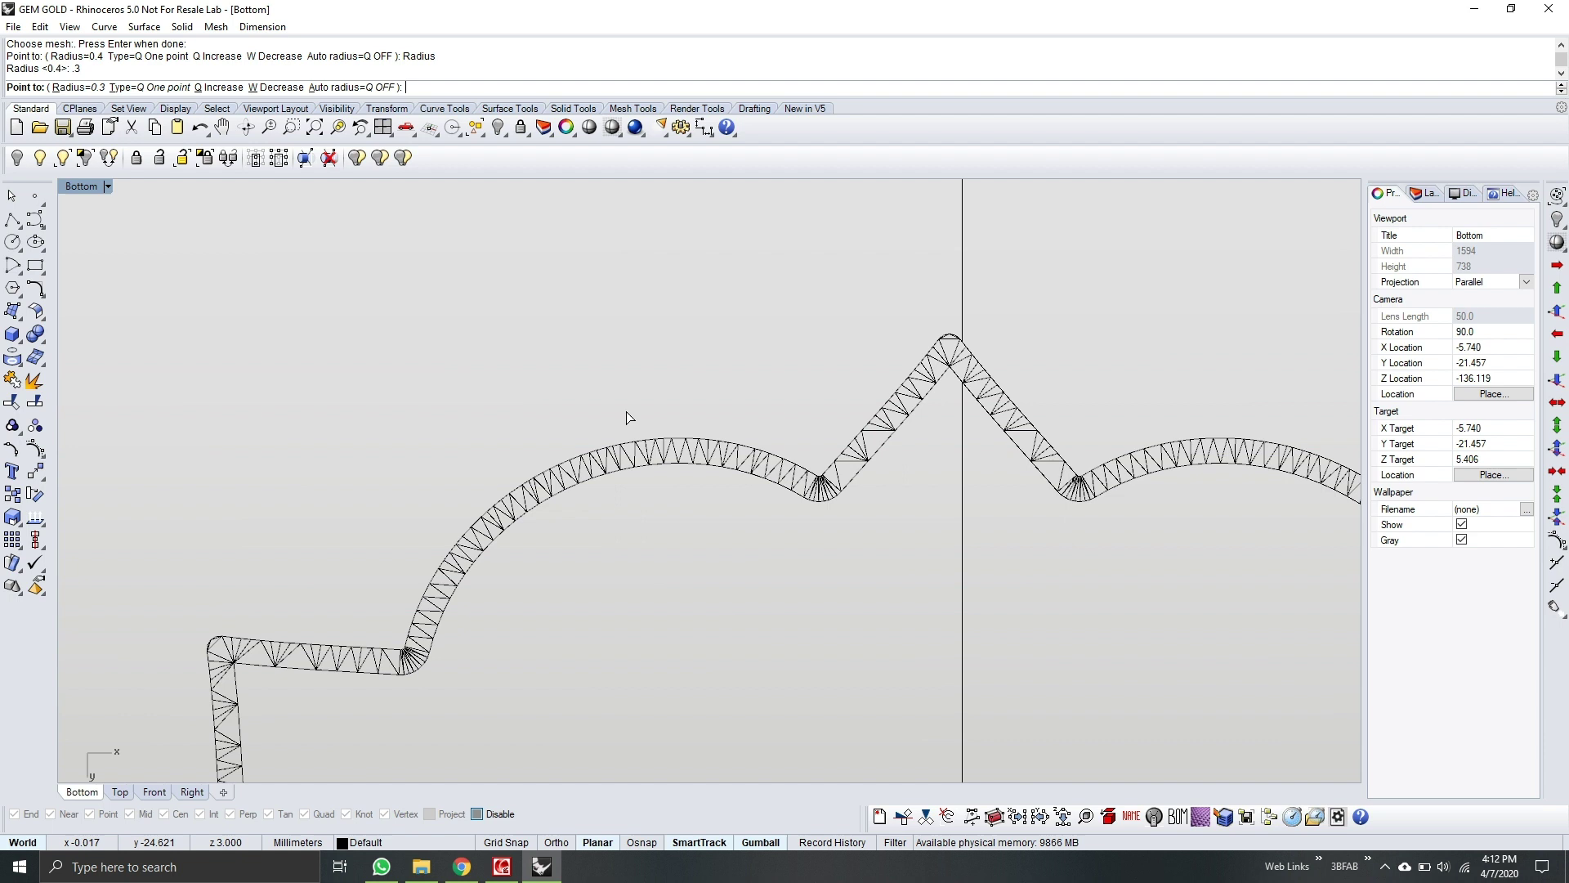
scroll(667, 313, down, 2)
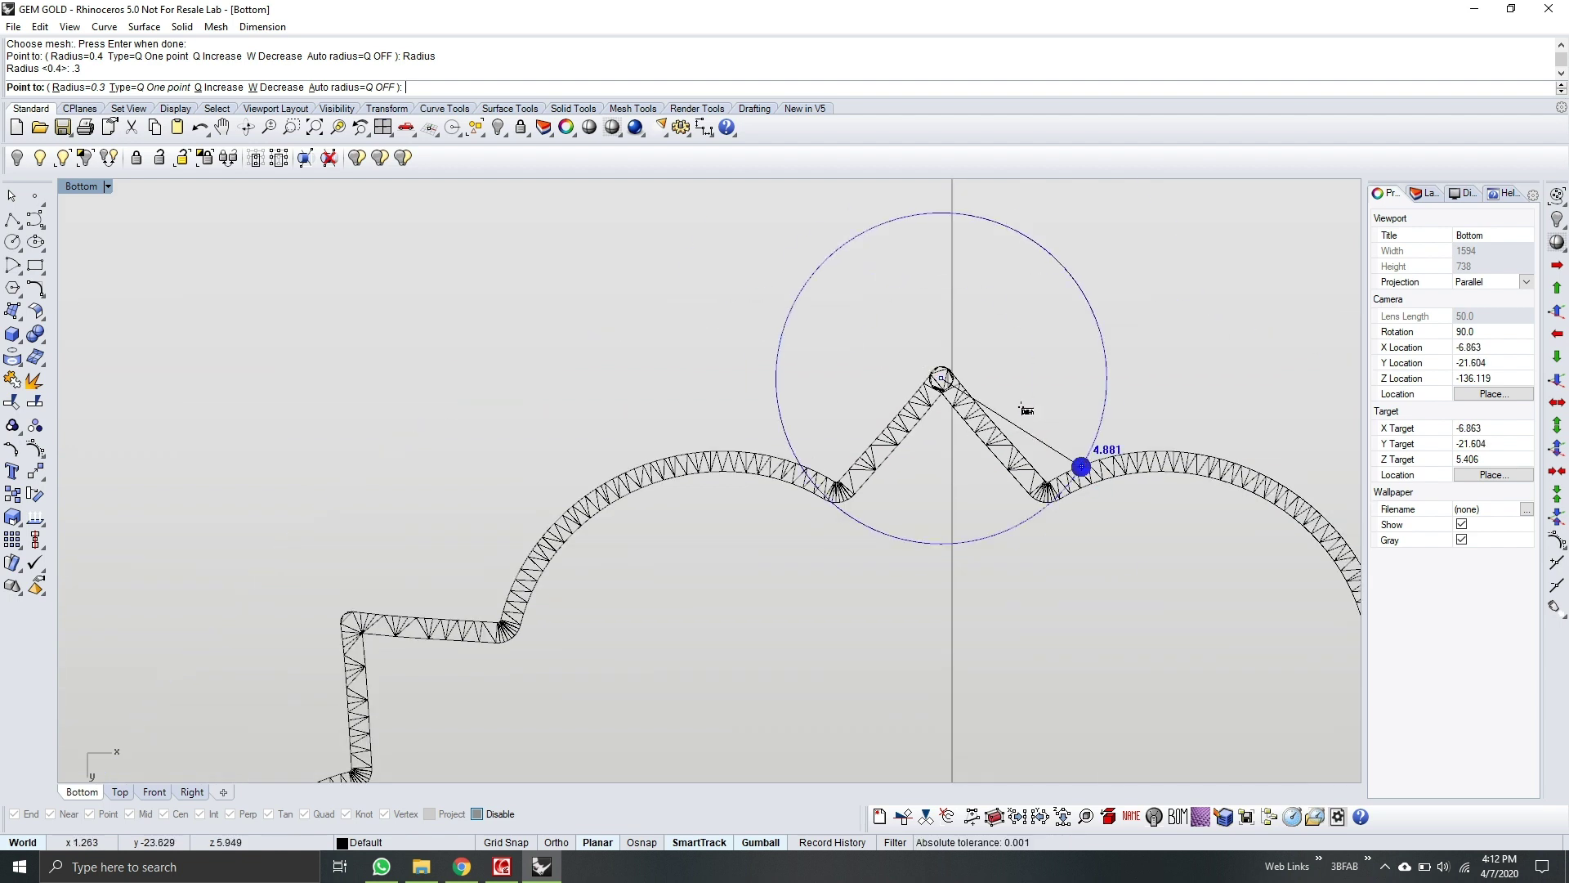
scroll(964, 414, up, 3)
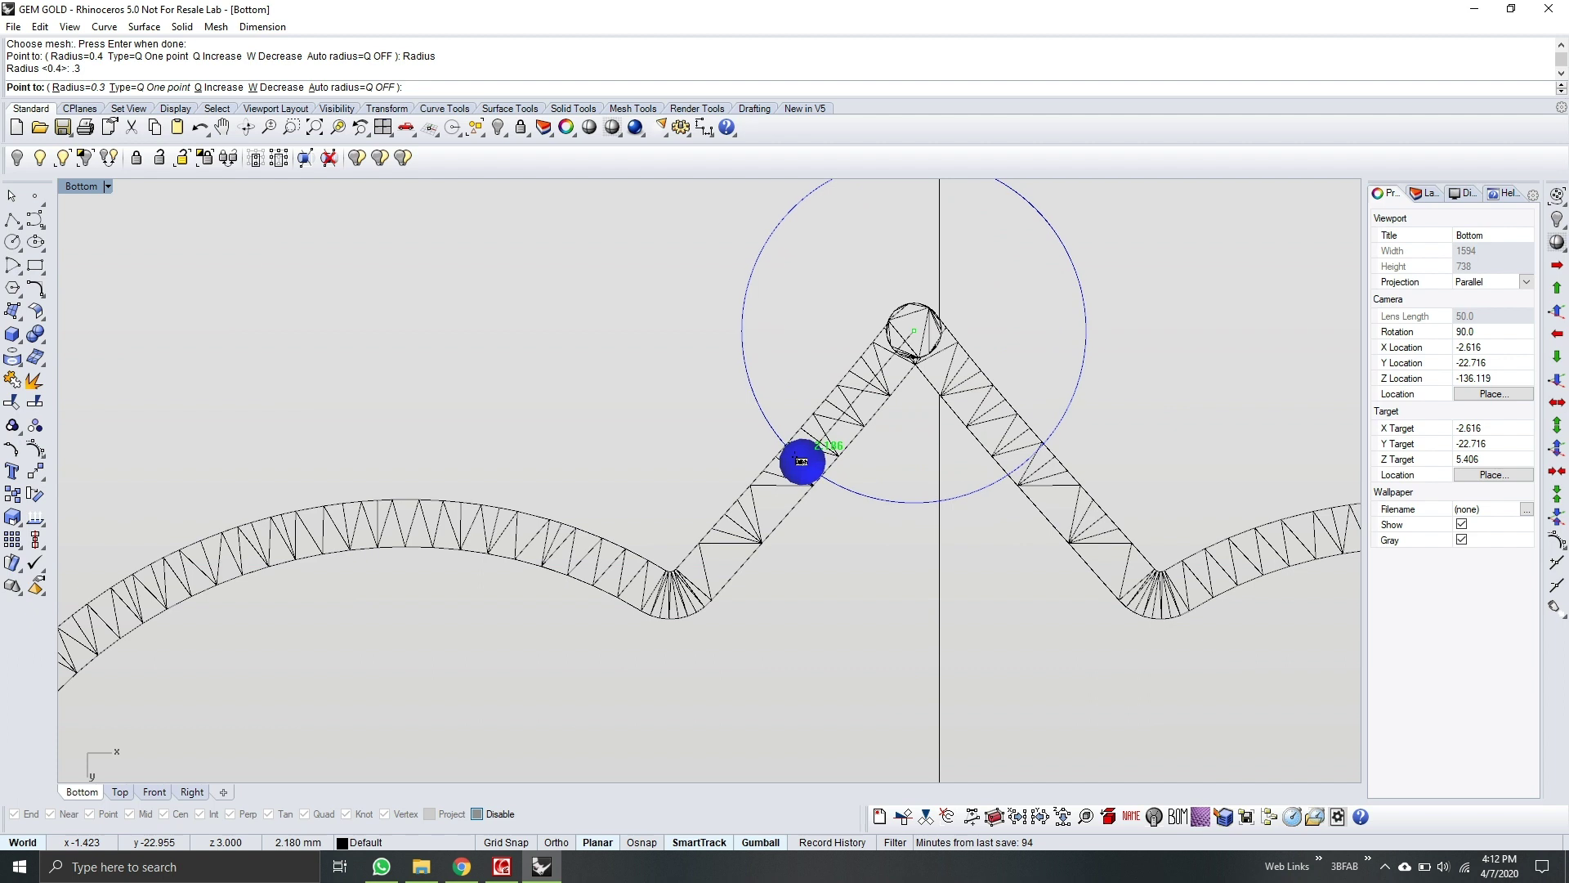
click(802, 462)
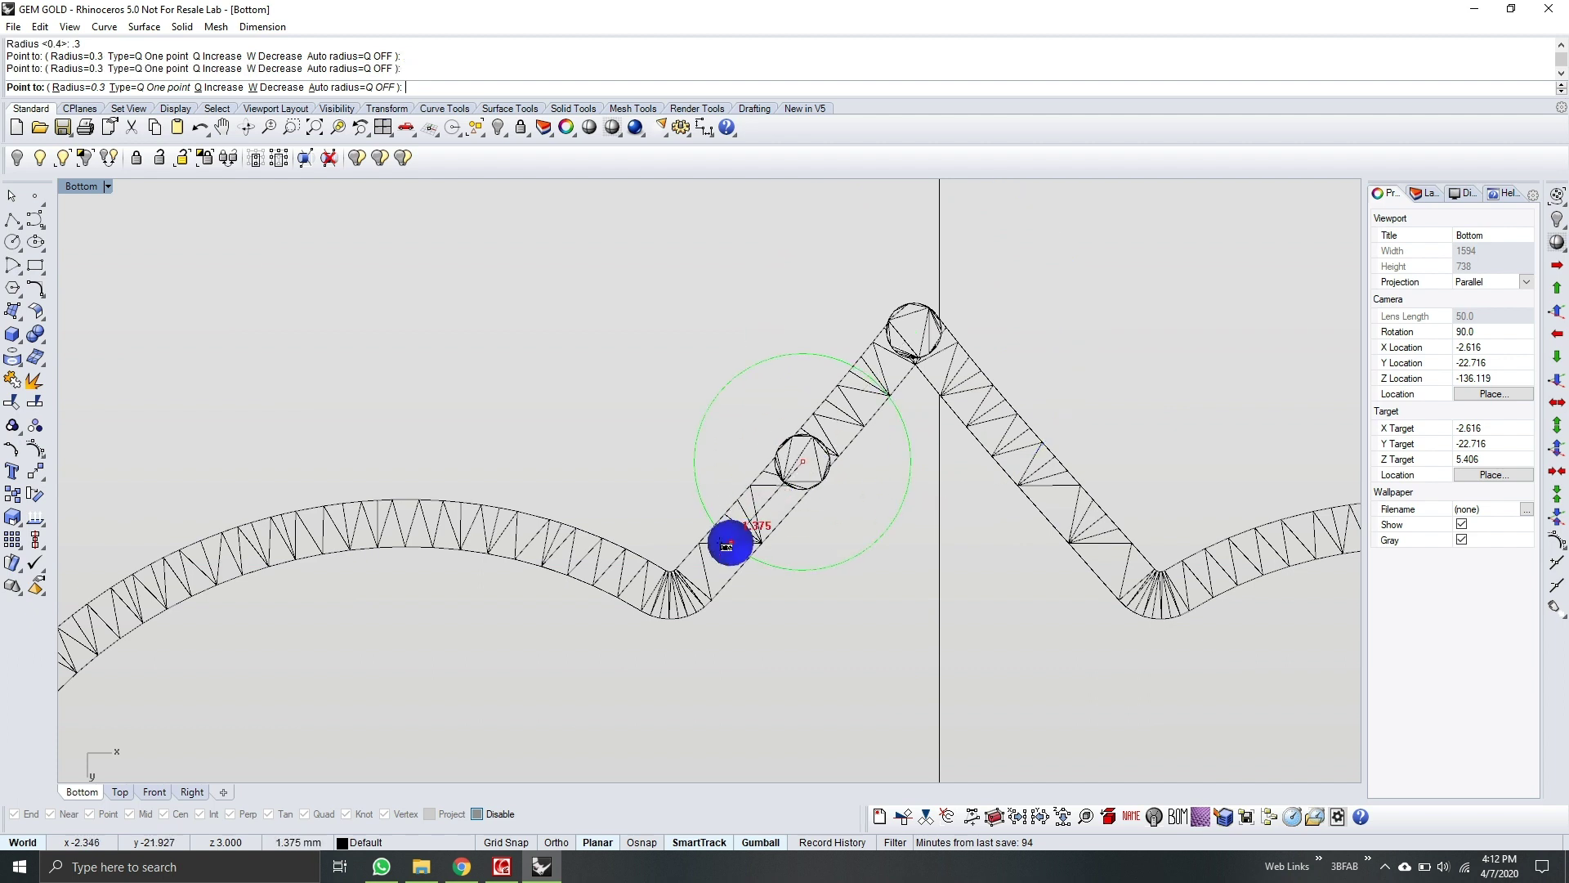
click(674, 596)
Step: Place four spaced supports along the first arc beside the -Y tip and one at the arc's far inner corner
right_drag(625, 585, 884, 500)
click(764, 447)
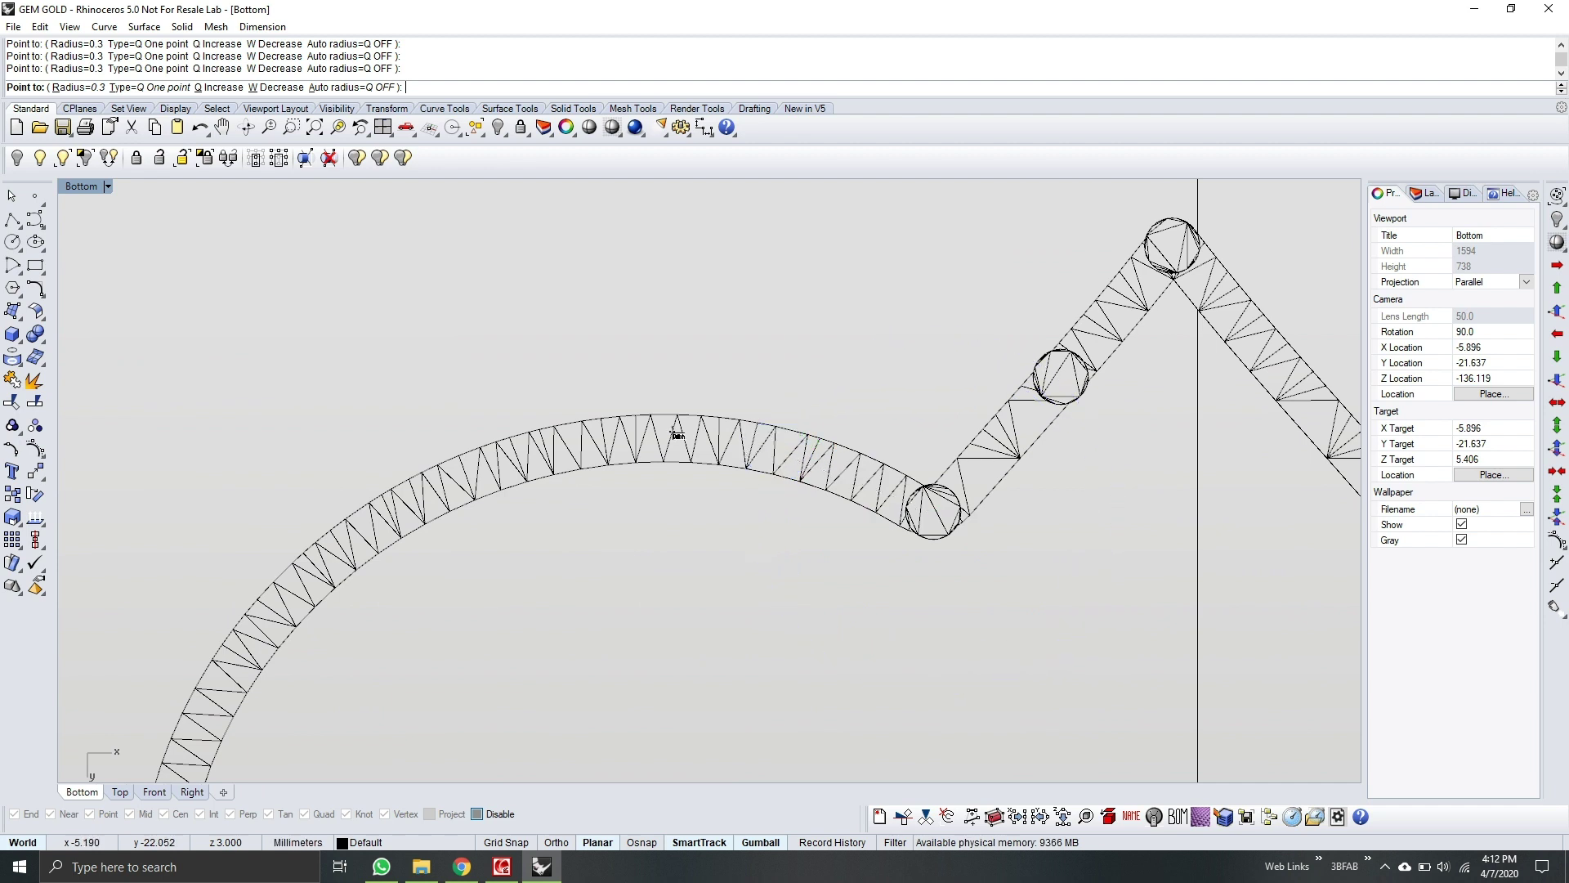
click(572, 446)
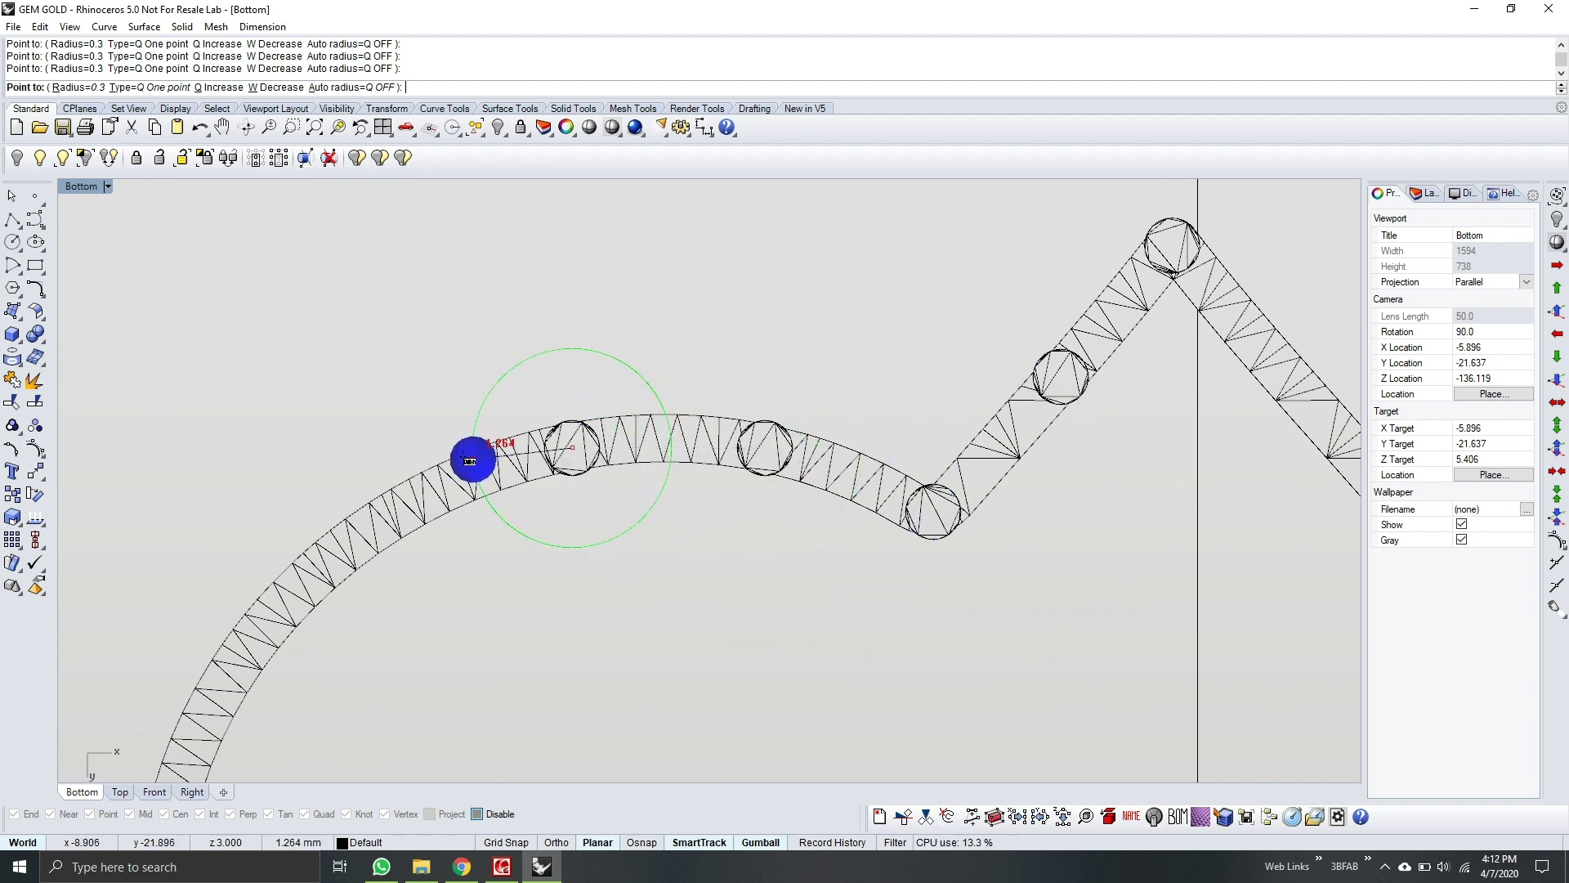
click(398, 520)
right_drag(398, 520, 718, 333)
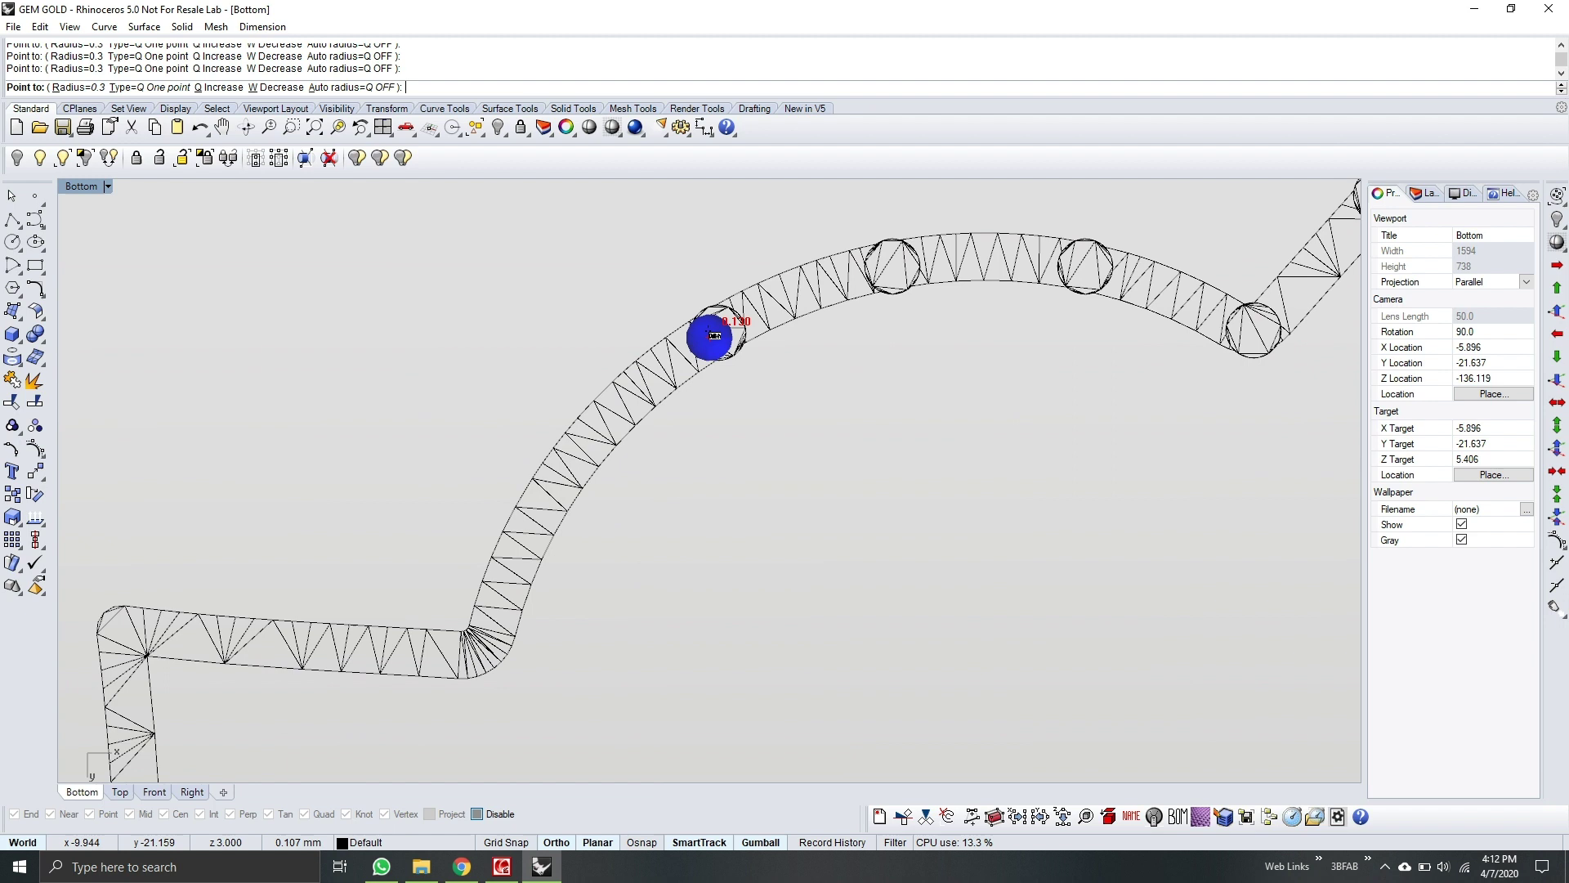
scroll(694, 361, down, 2)
click(632, 411)
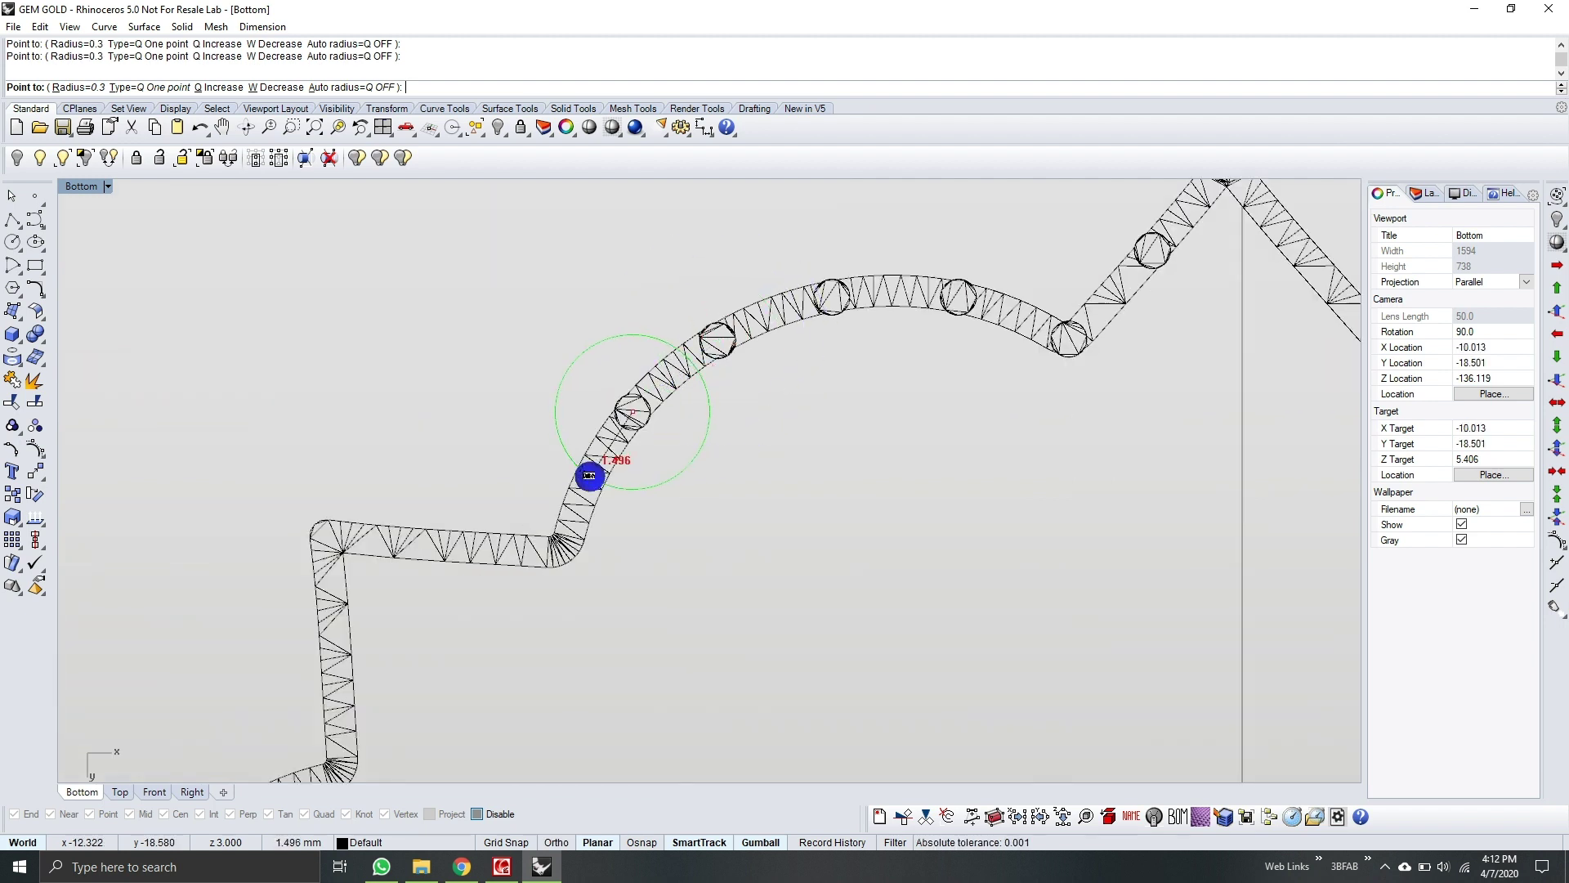
click(571, 537)
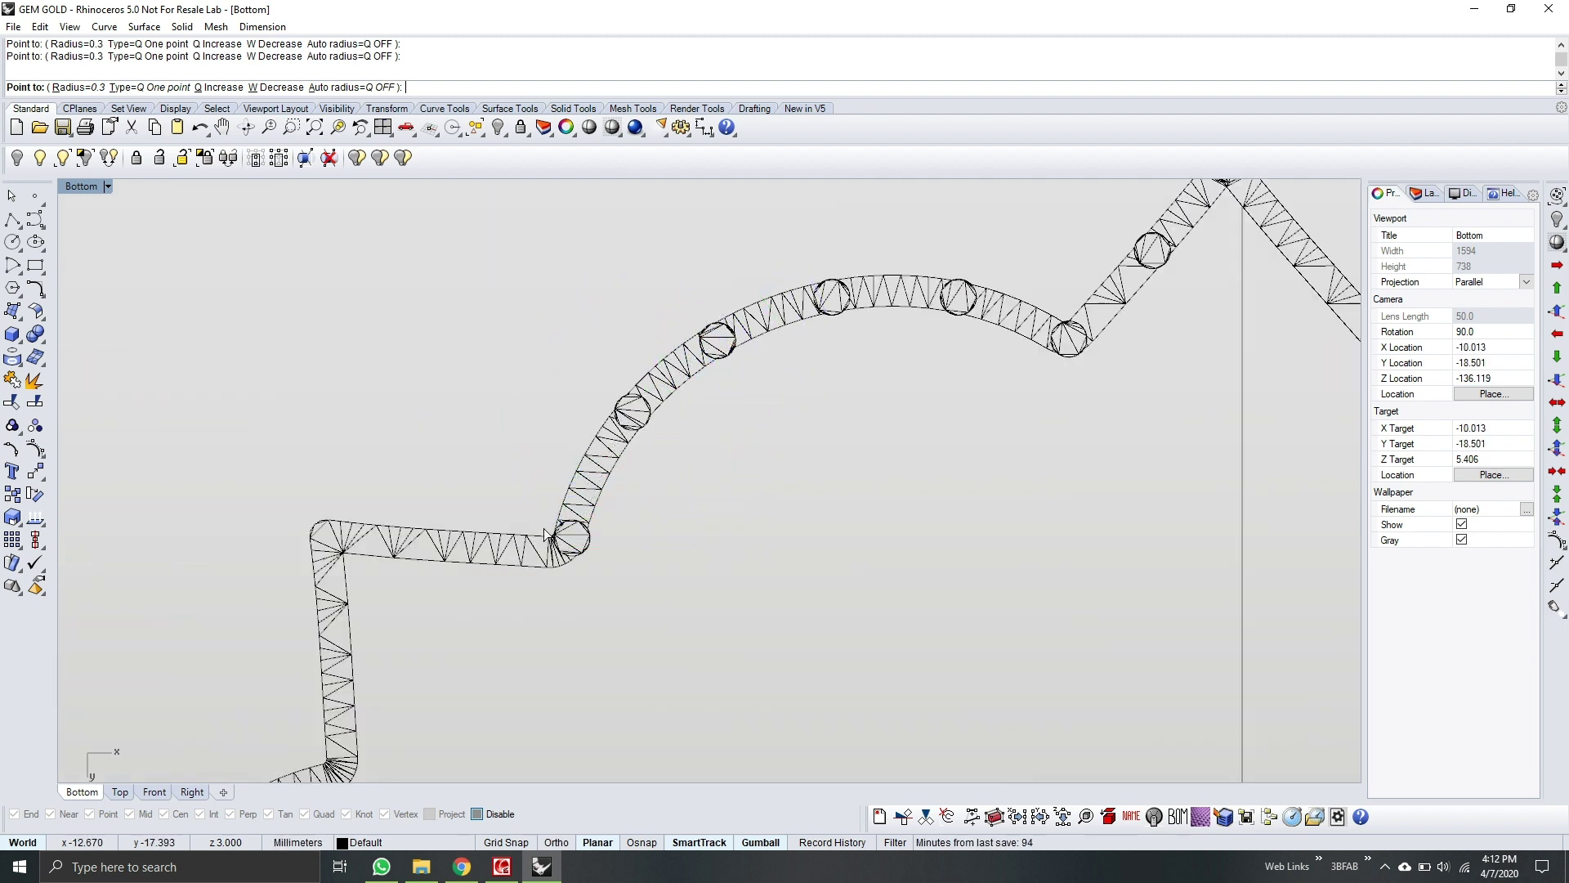
Step: Place supports around the diagonal point after the first arc: mid-edge, outer corner, mid-edge, and the next inner corner
right_drag(572, 537, 810, 405)
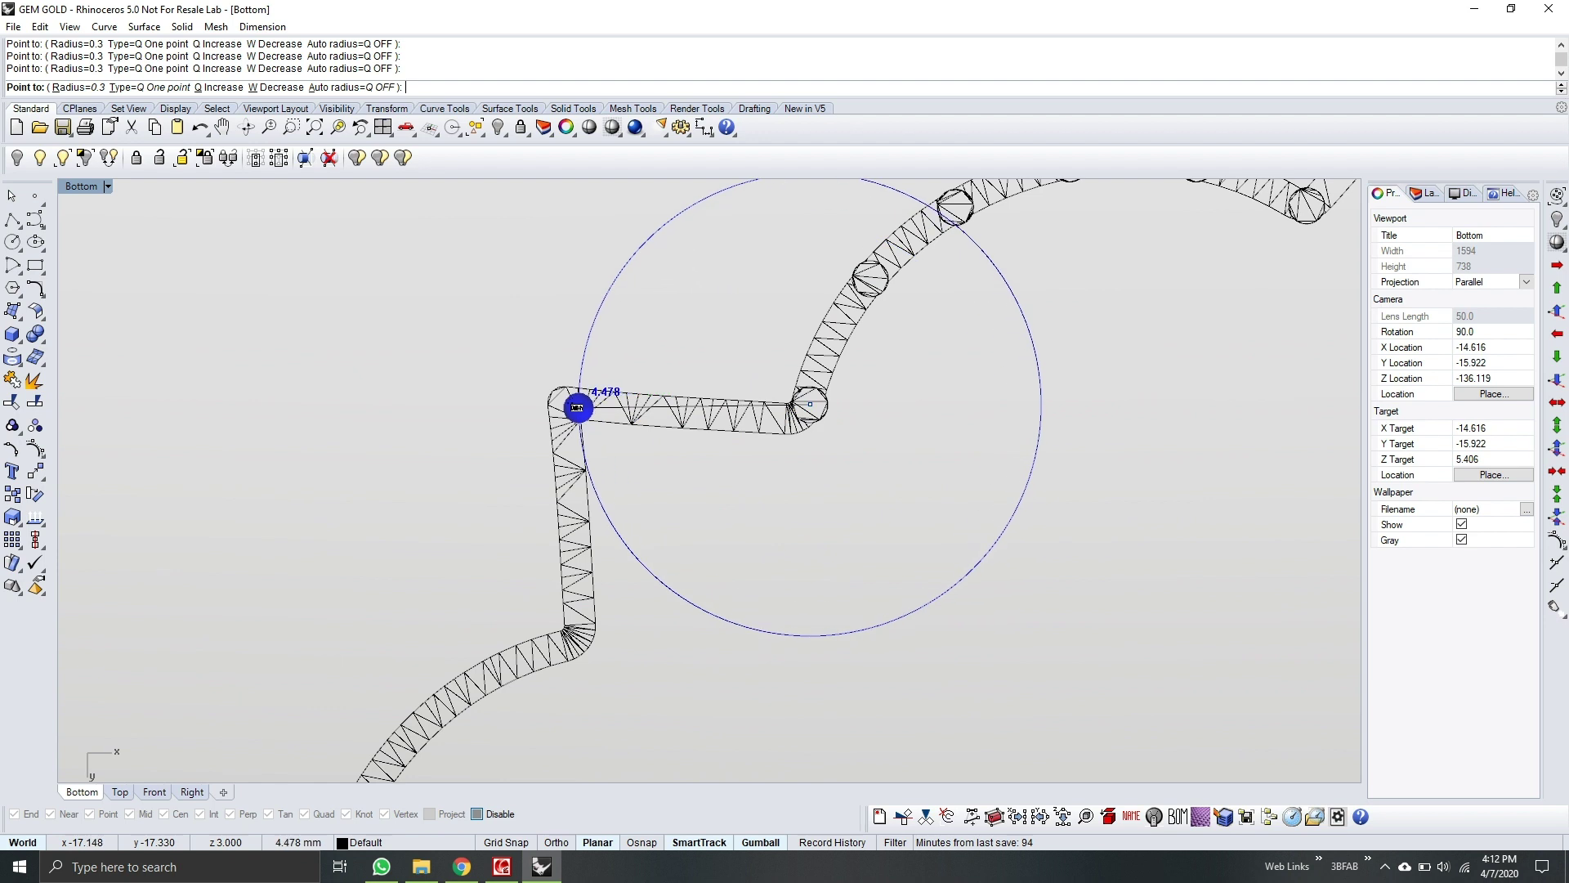
click(697, 412)
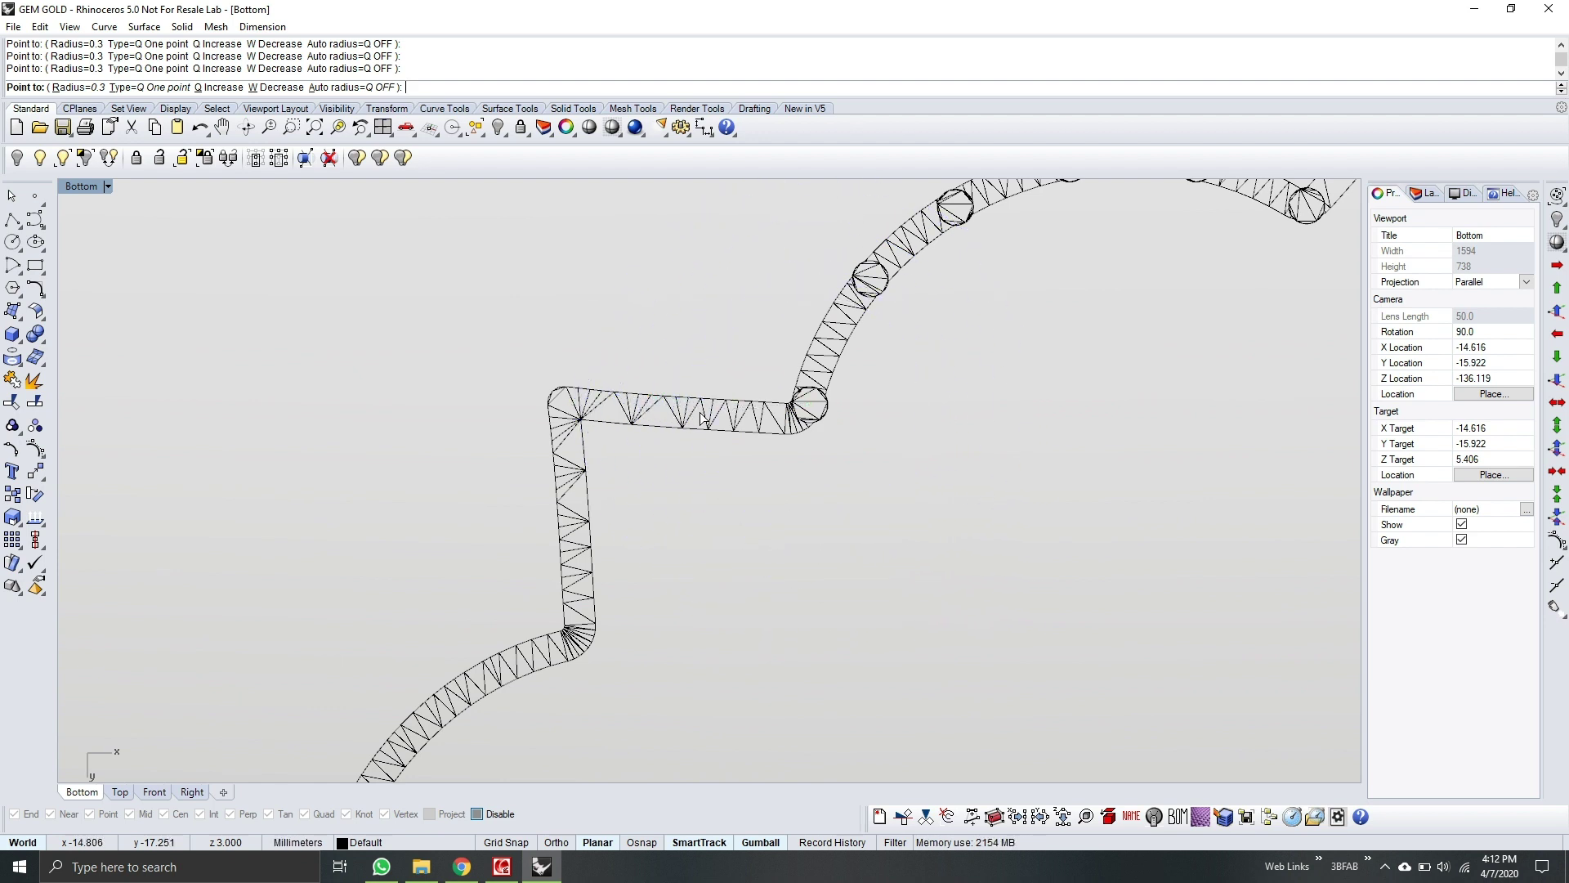
click(571, 405)
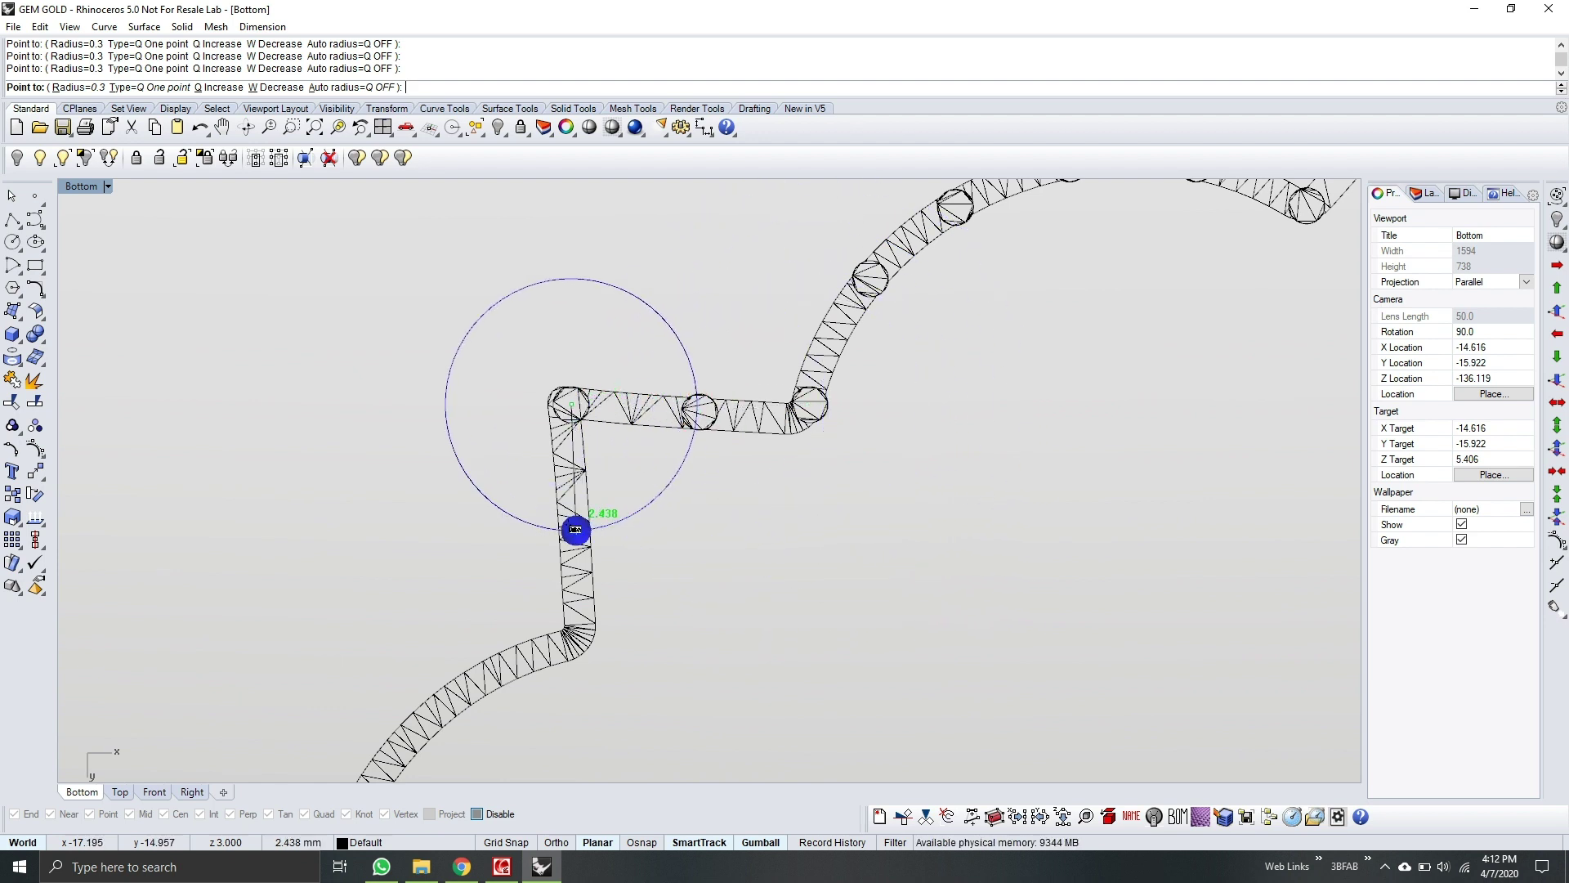
click(570, 512)
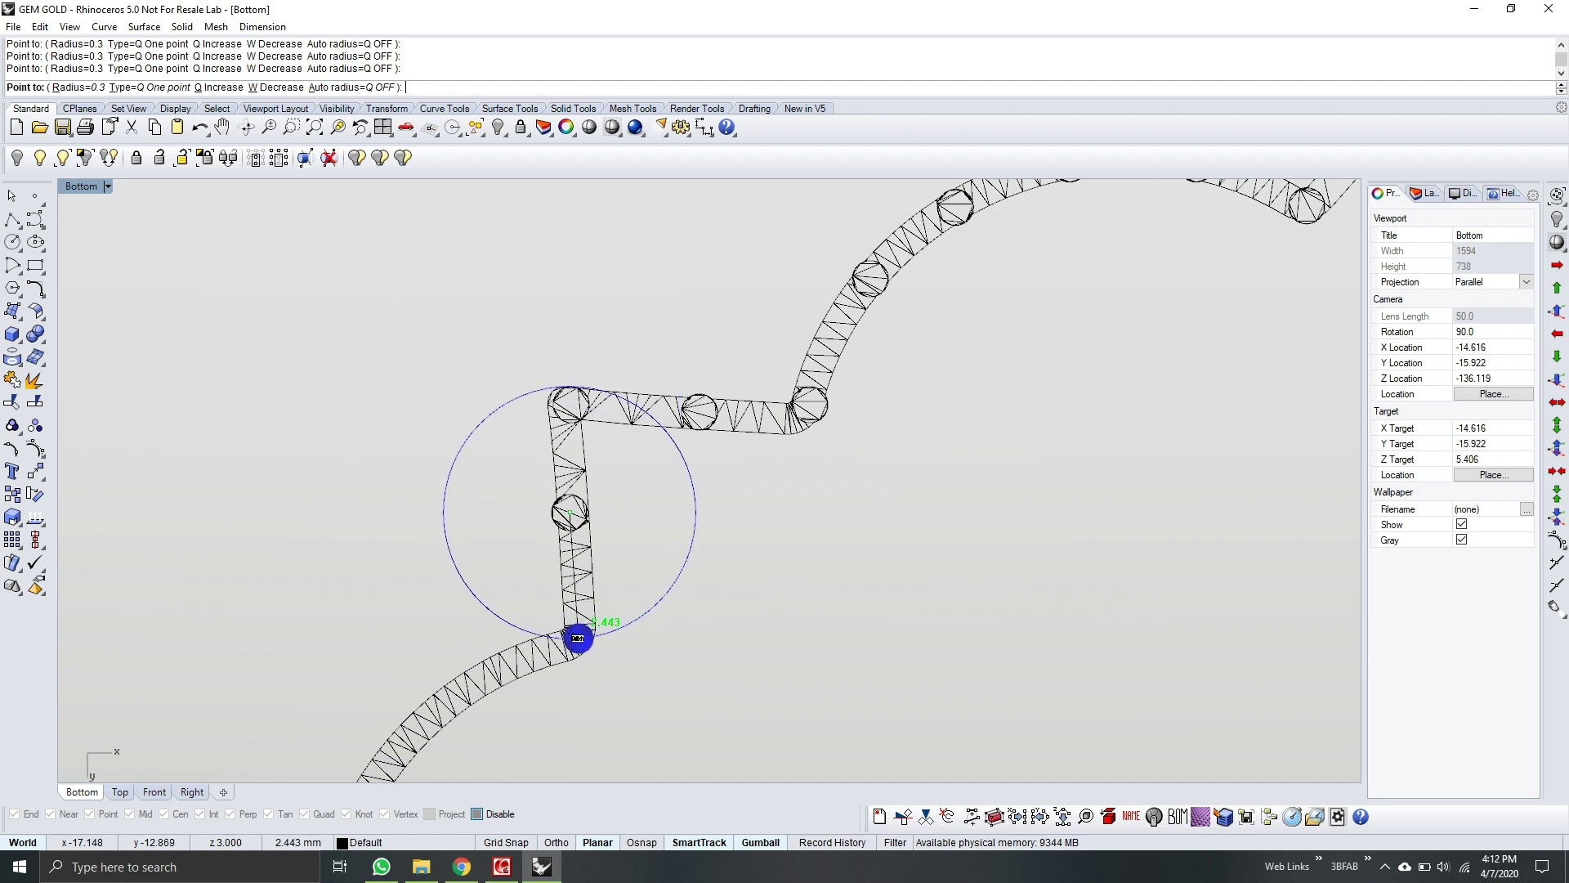
click(578, 638)
Step: Place four spaced supports along the second arc towards the -X tip and one at its far inner corner
right_drag(579, 638, 792, 400)
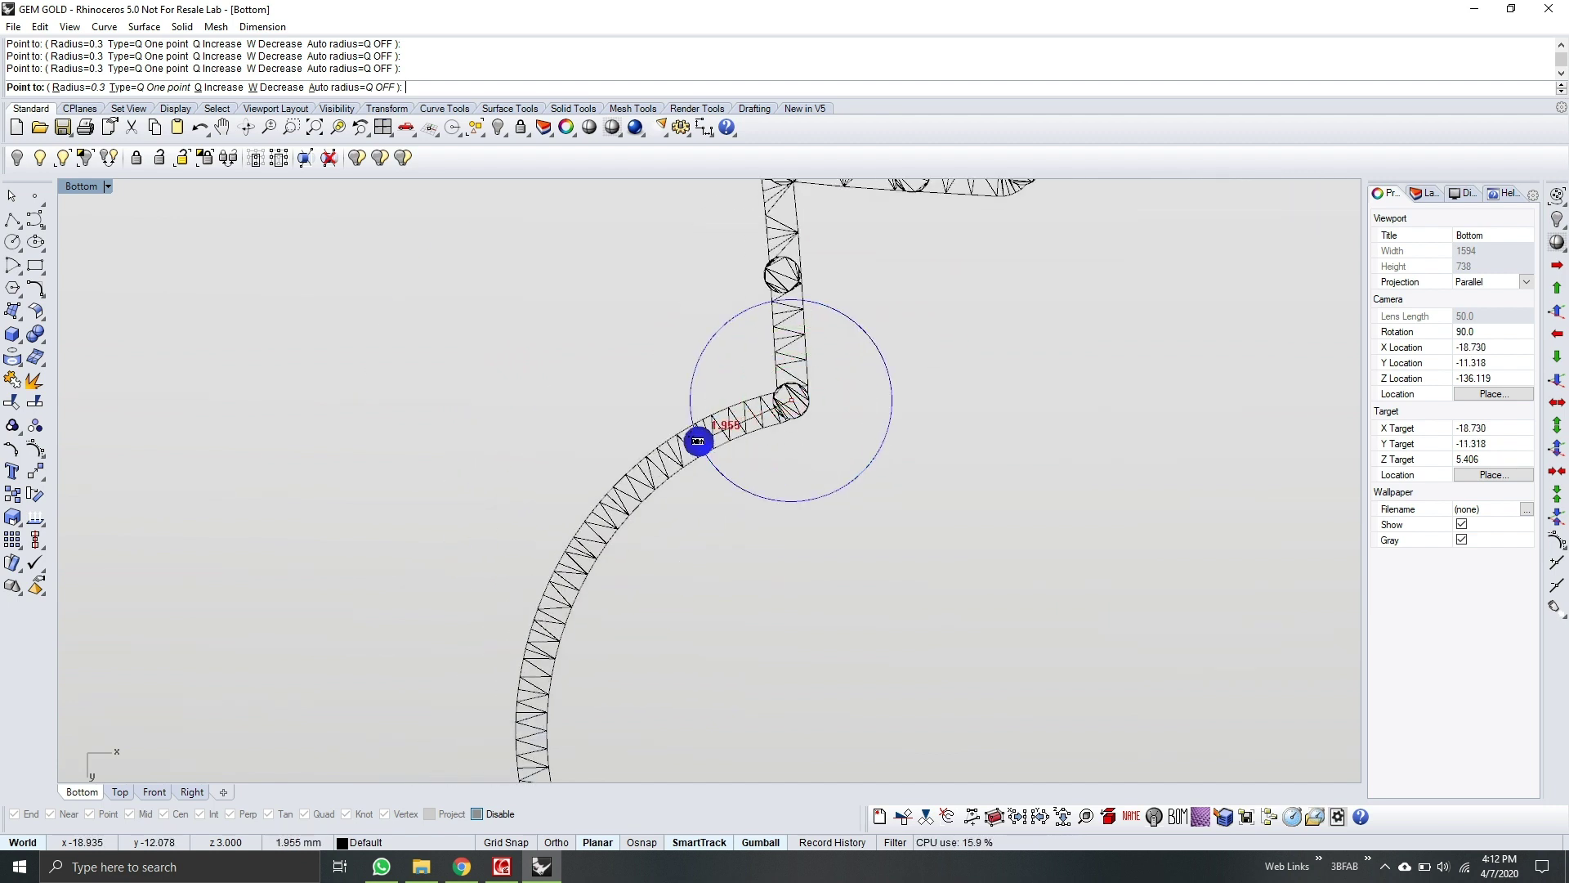
click(684, 448)
right_drag(580, 498, 727, 345)
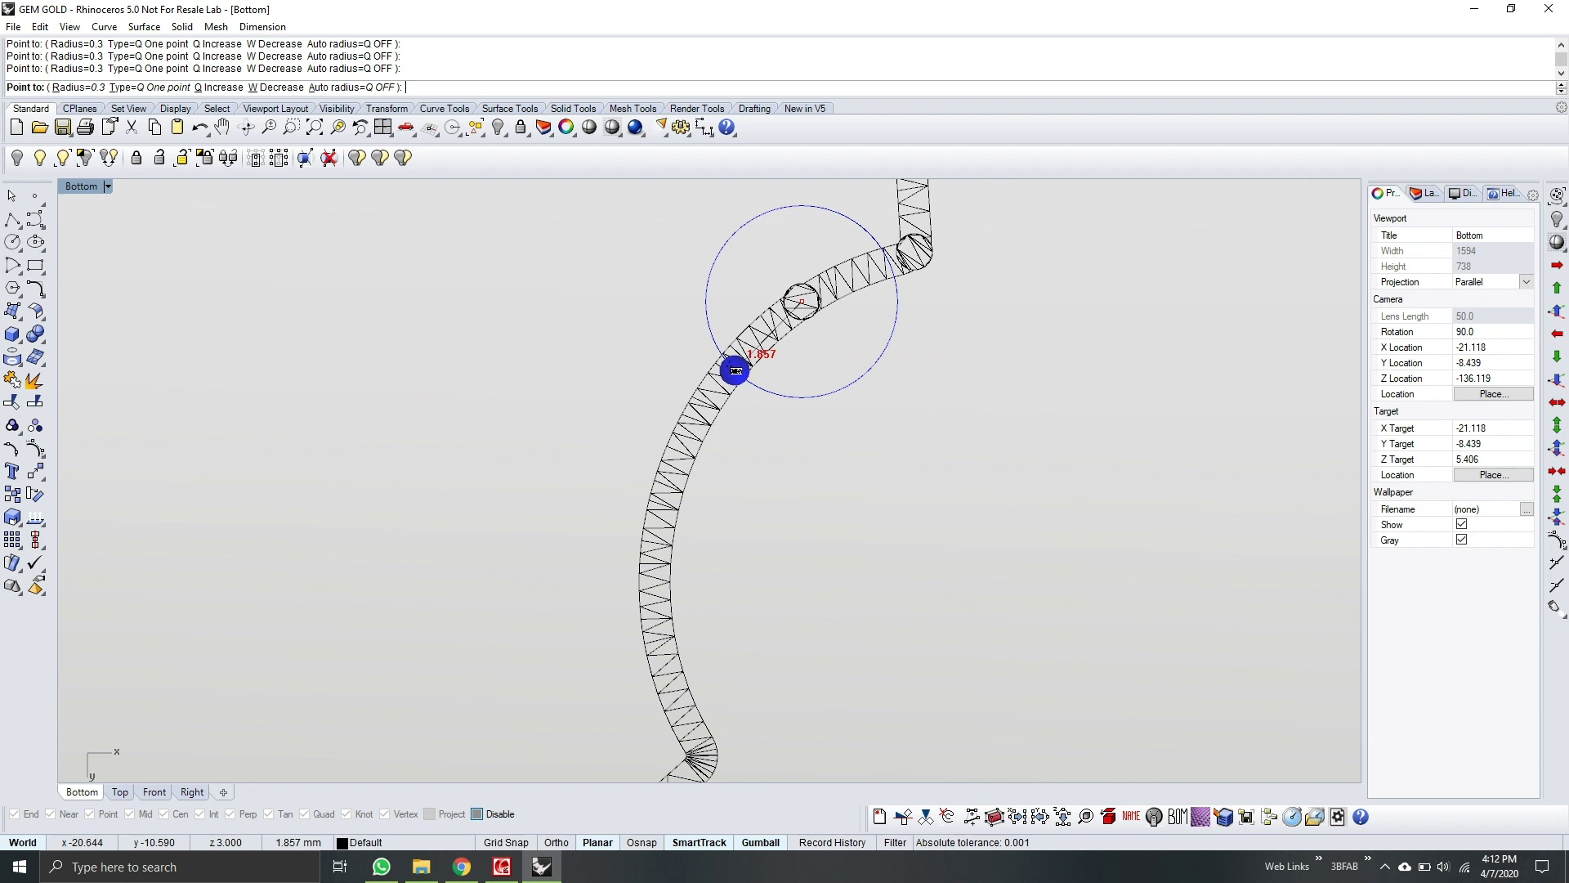
click(716, 384)
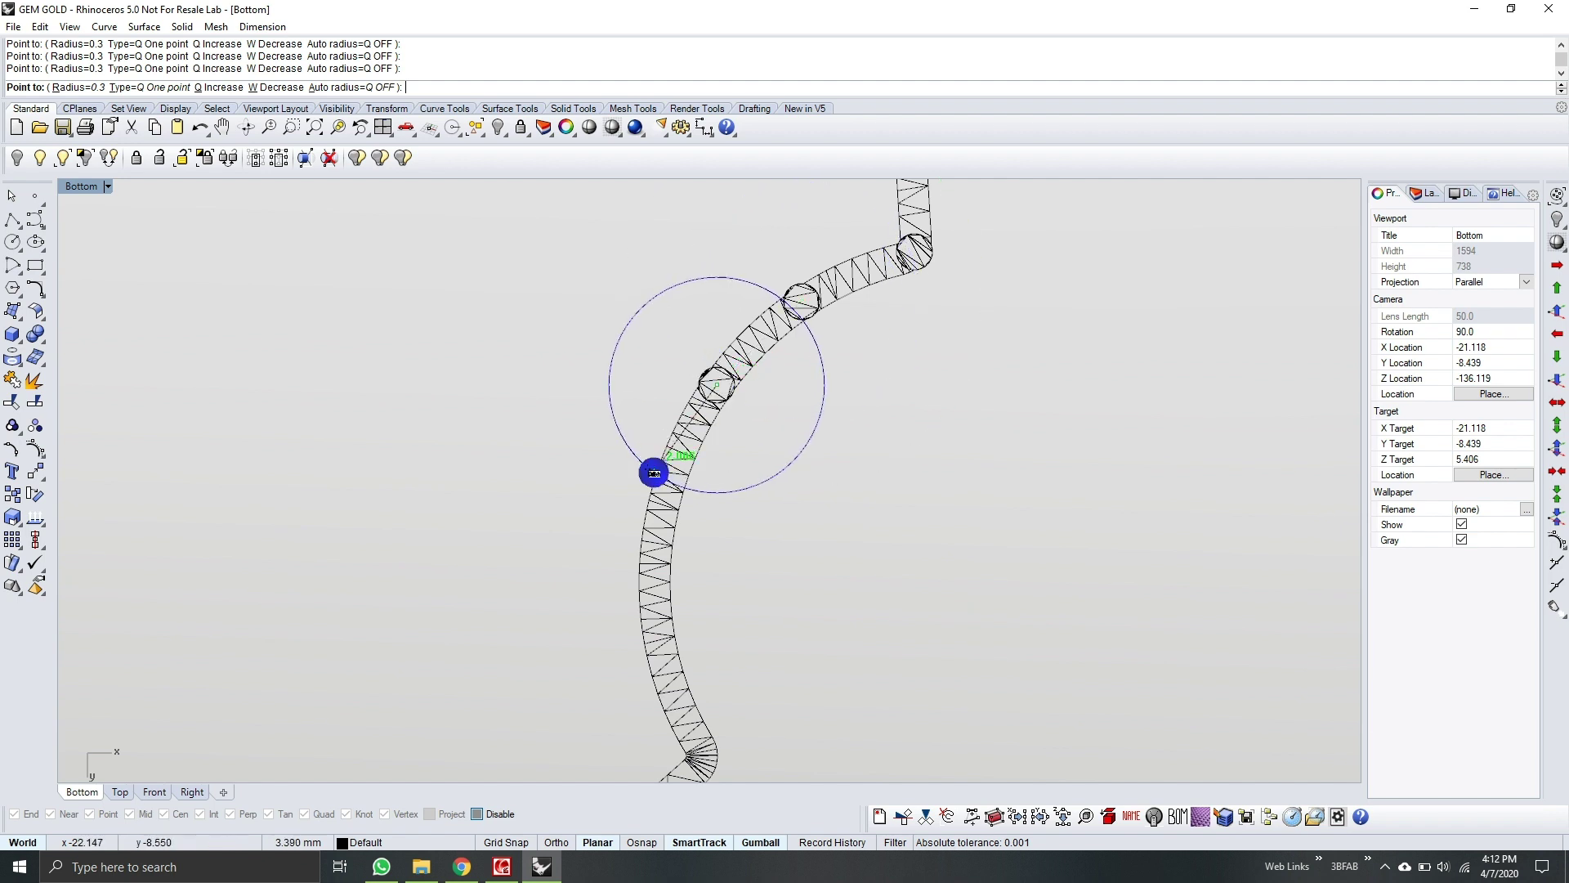
right_drag(648, 384, 606, 304)
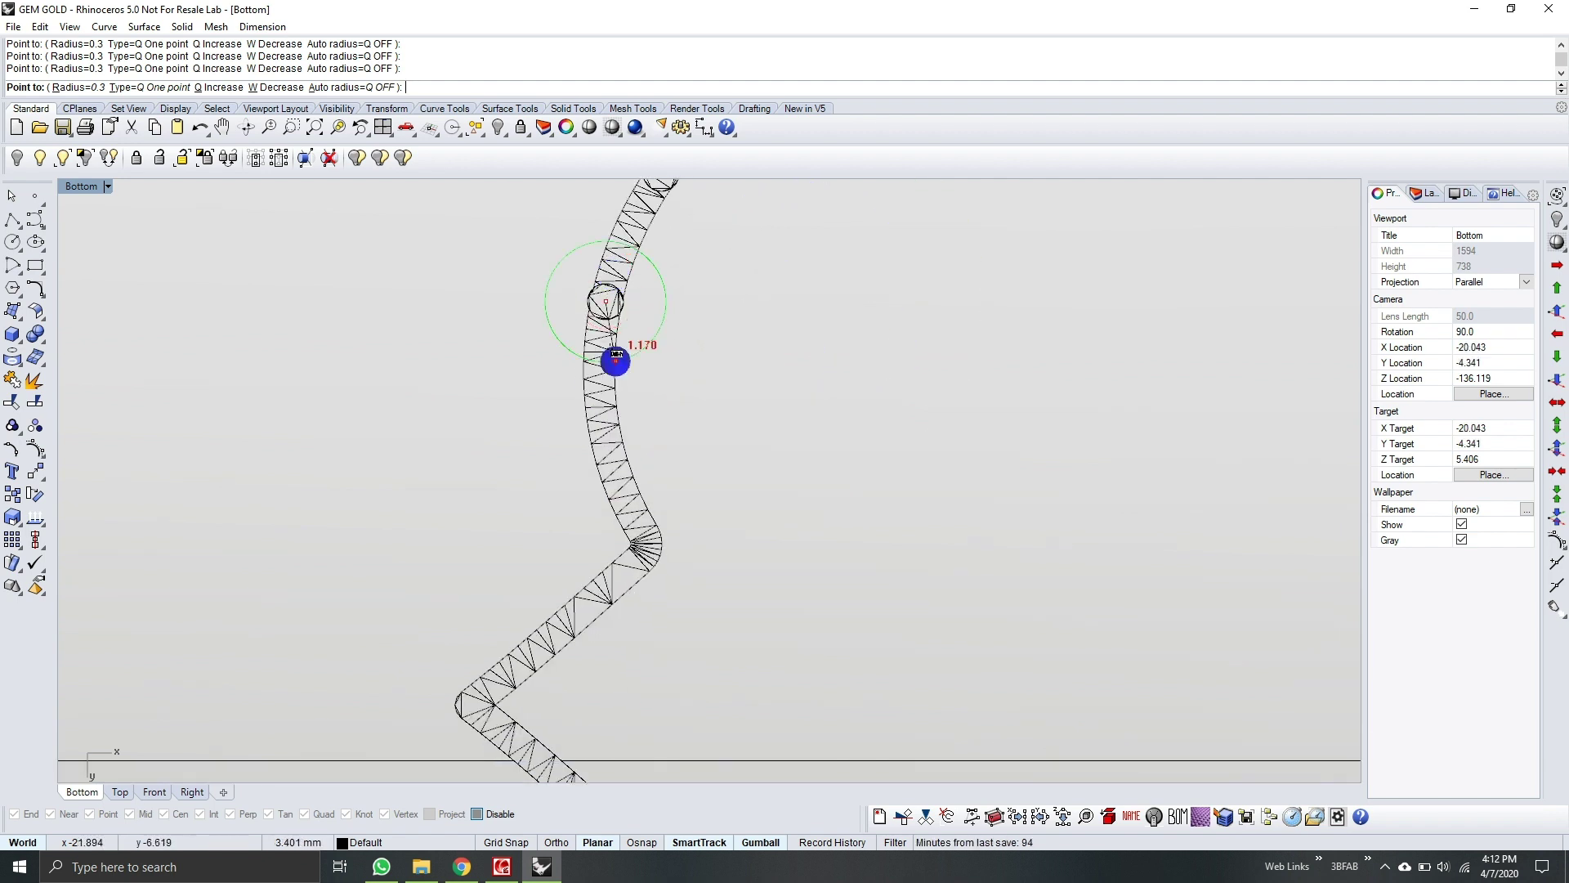
click(601, 420)
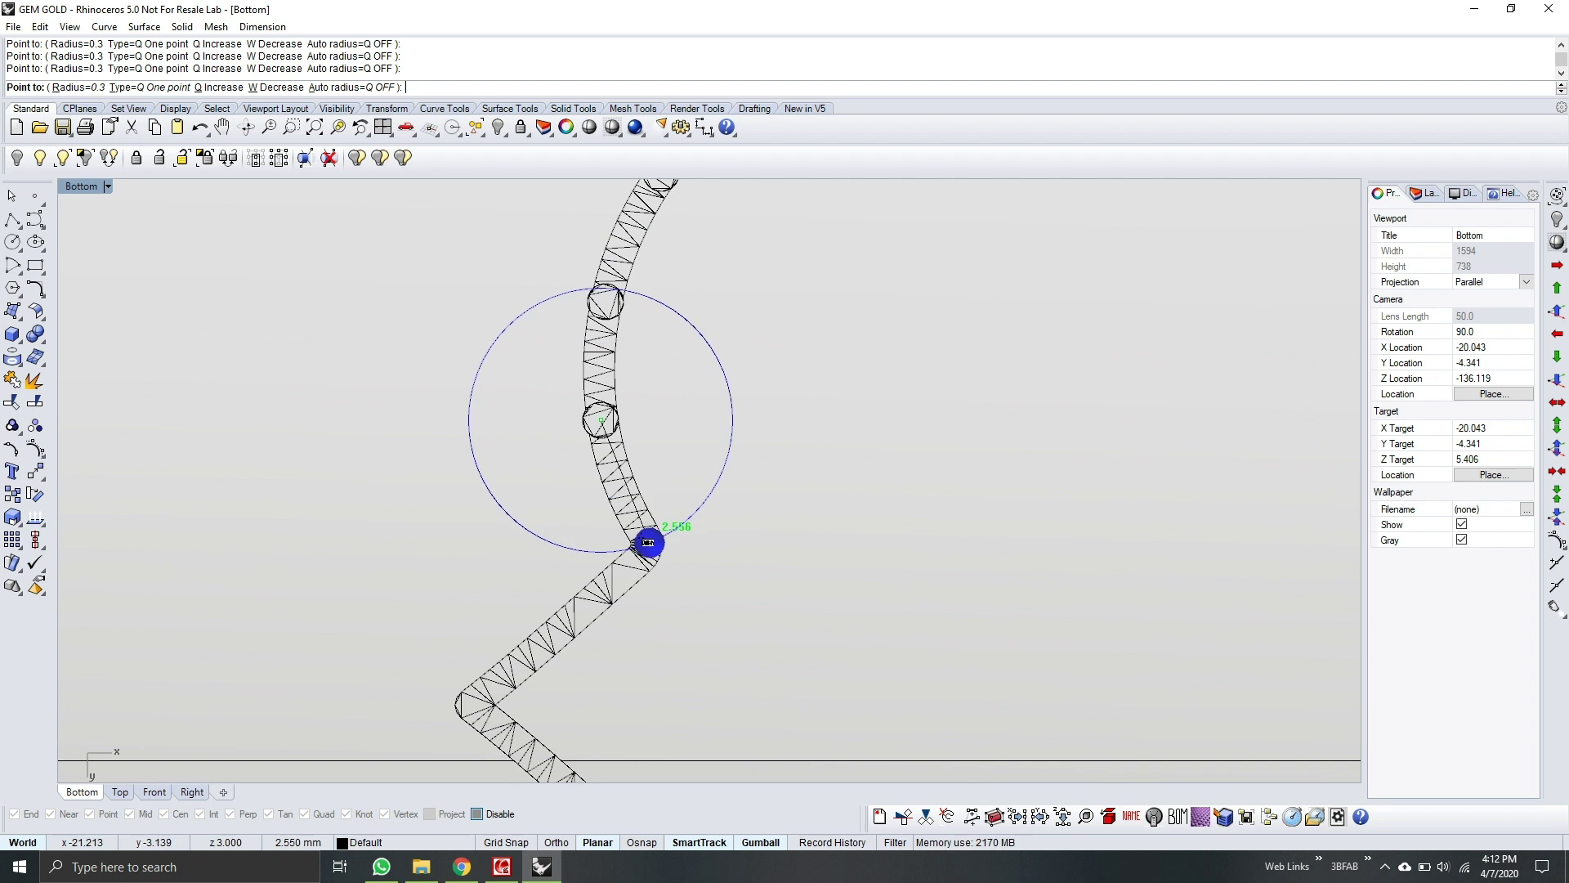
click(651, 530)
Step: Place supports around the -X tip: mid-edge, on the tip, mid-edge on the other side, and at the following inner corner
right_drag(651, 492, 757, 288)
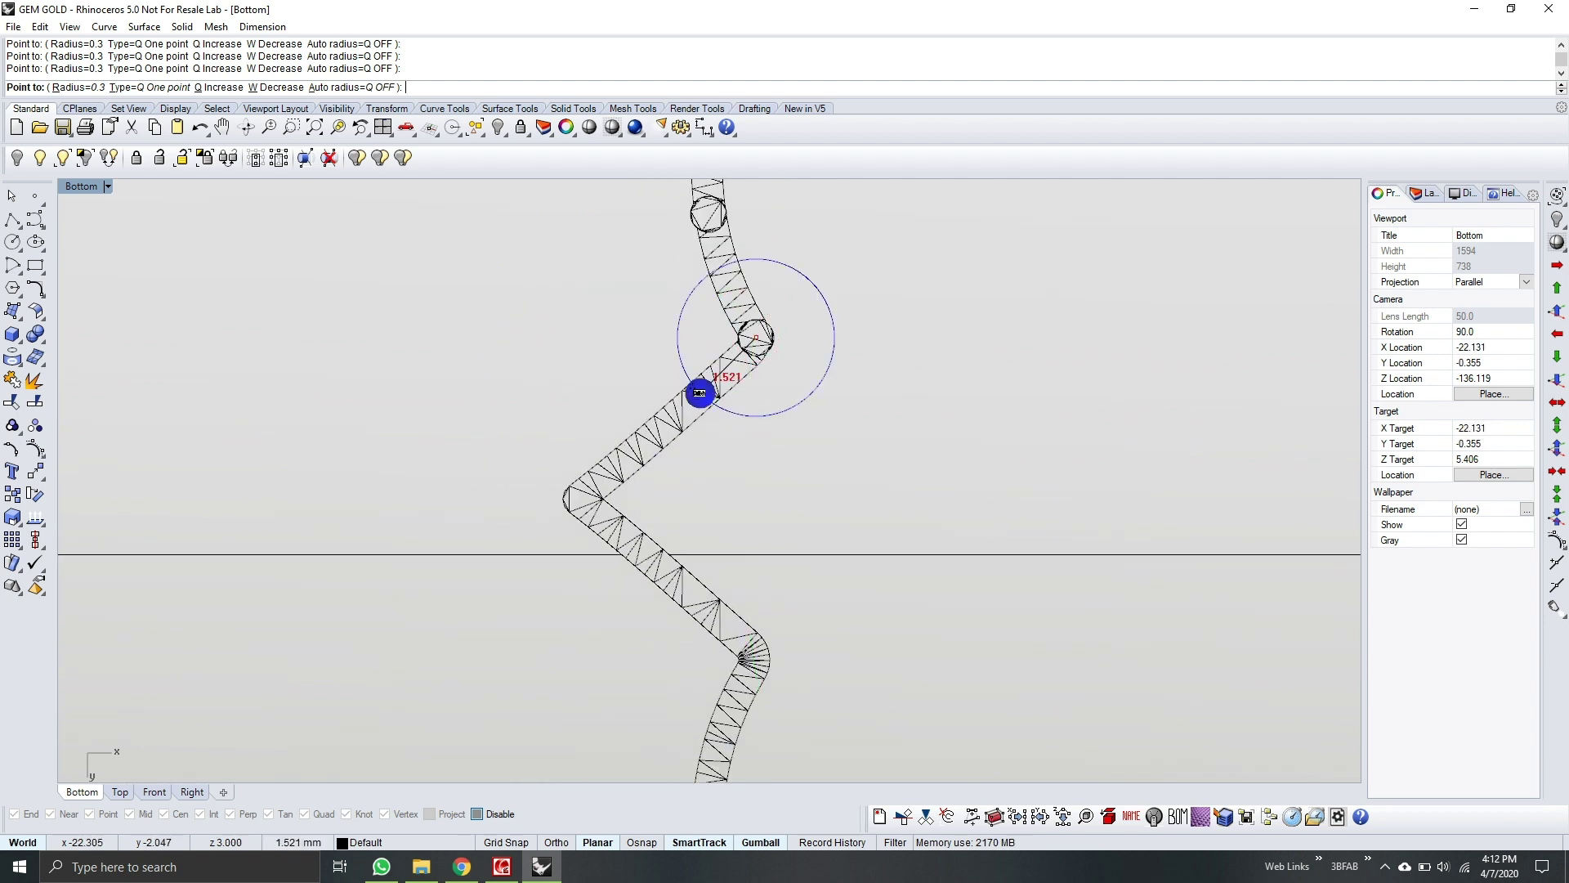
click(671, 418)
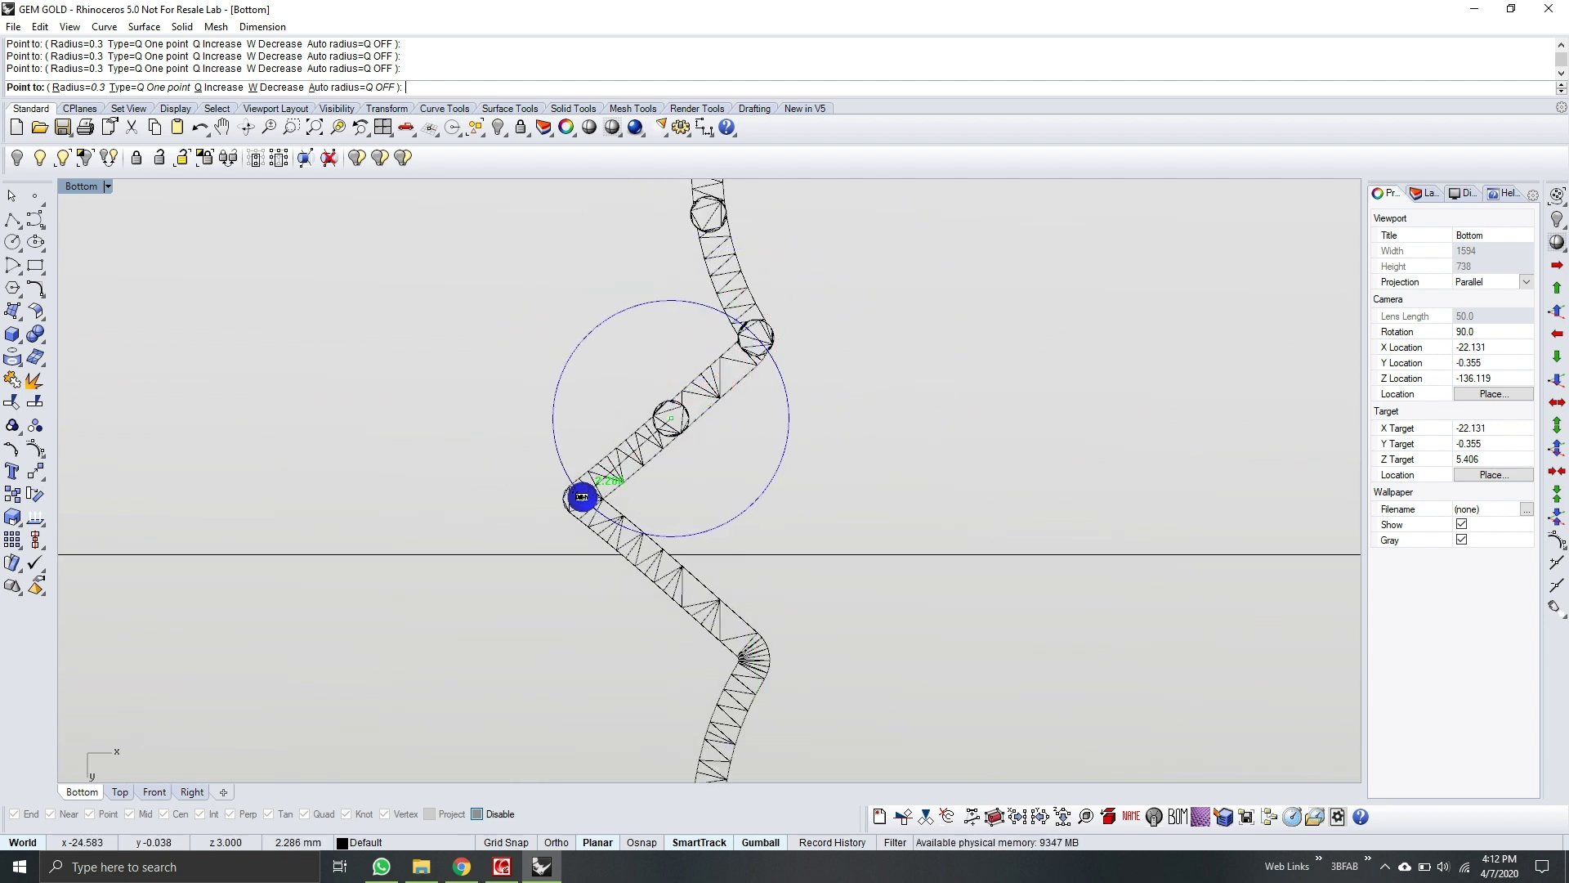
click(581, 494)
right_drag(557, 403, 395, 242)
scroll(694, 361, down, 8)
scroll(723, 358, down, 3)
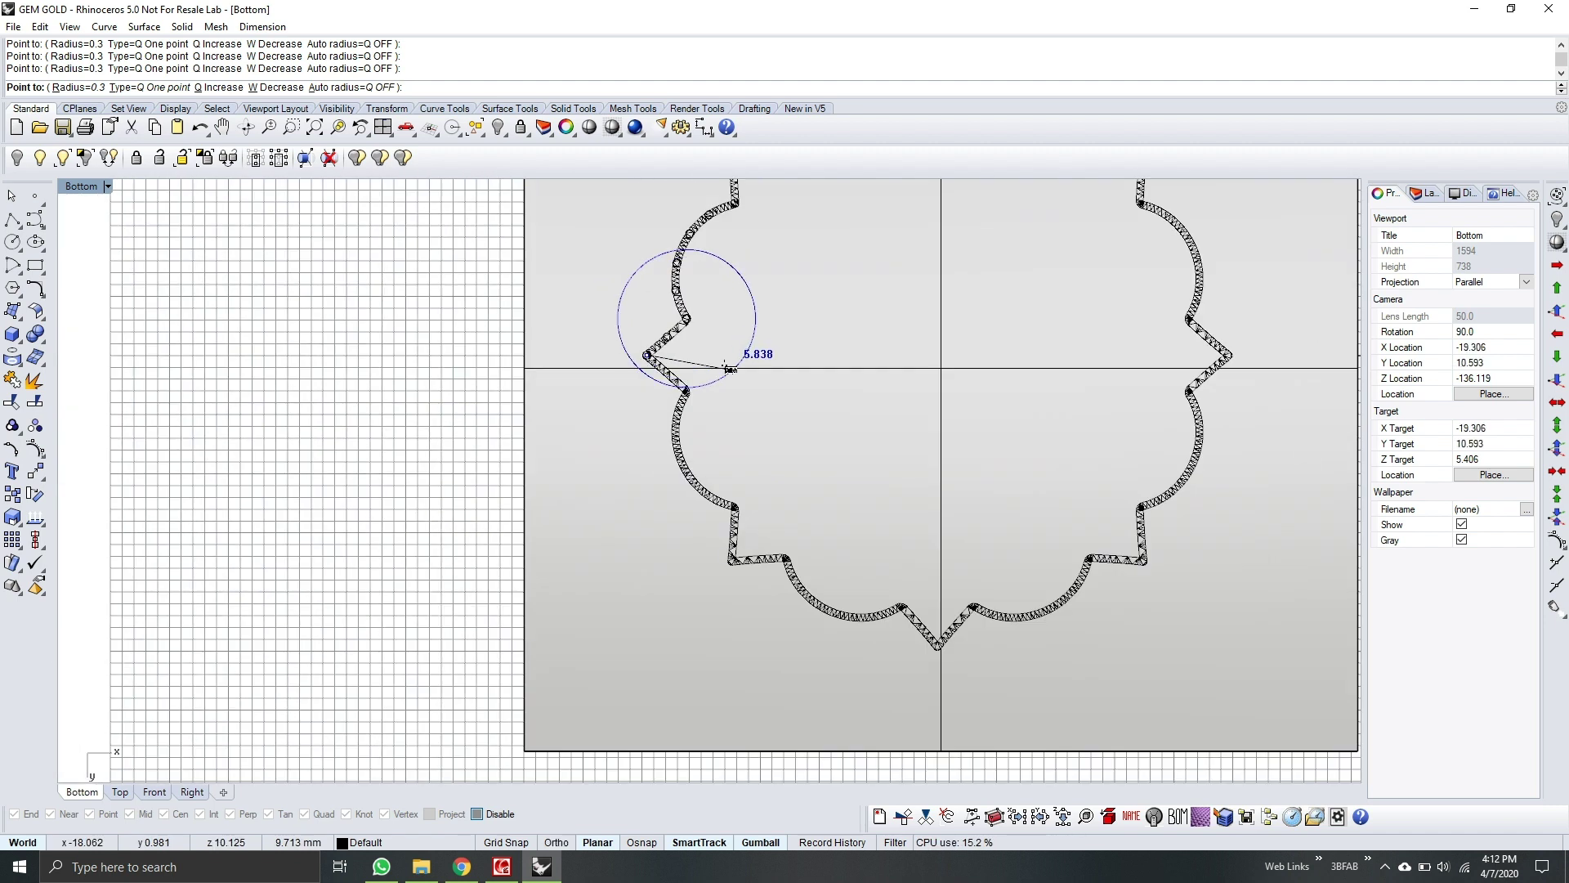
scroll(689, 388, up, 3)
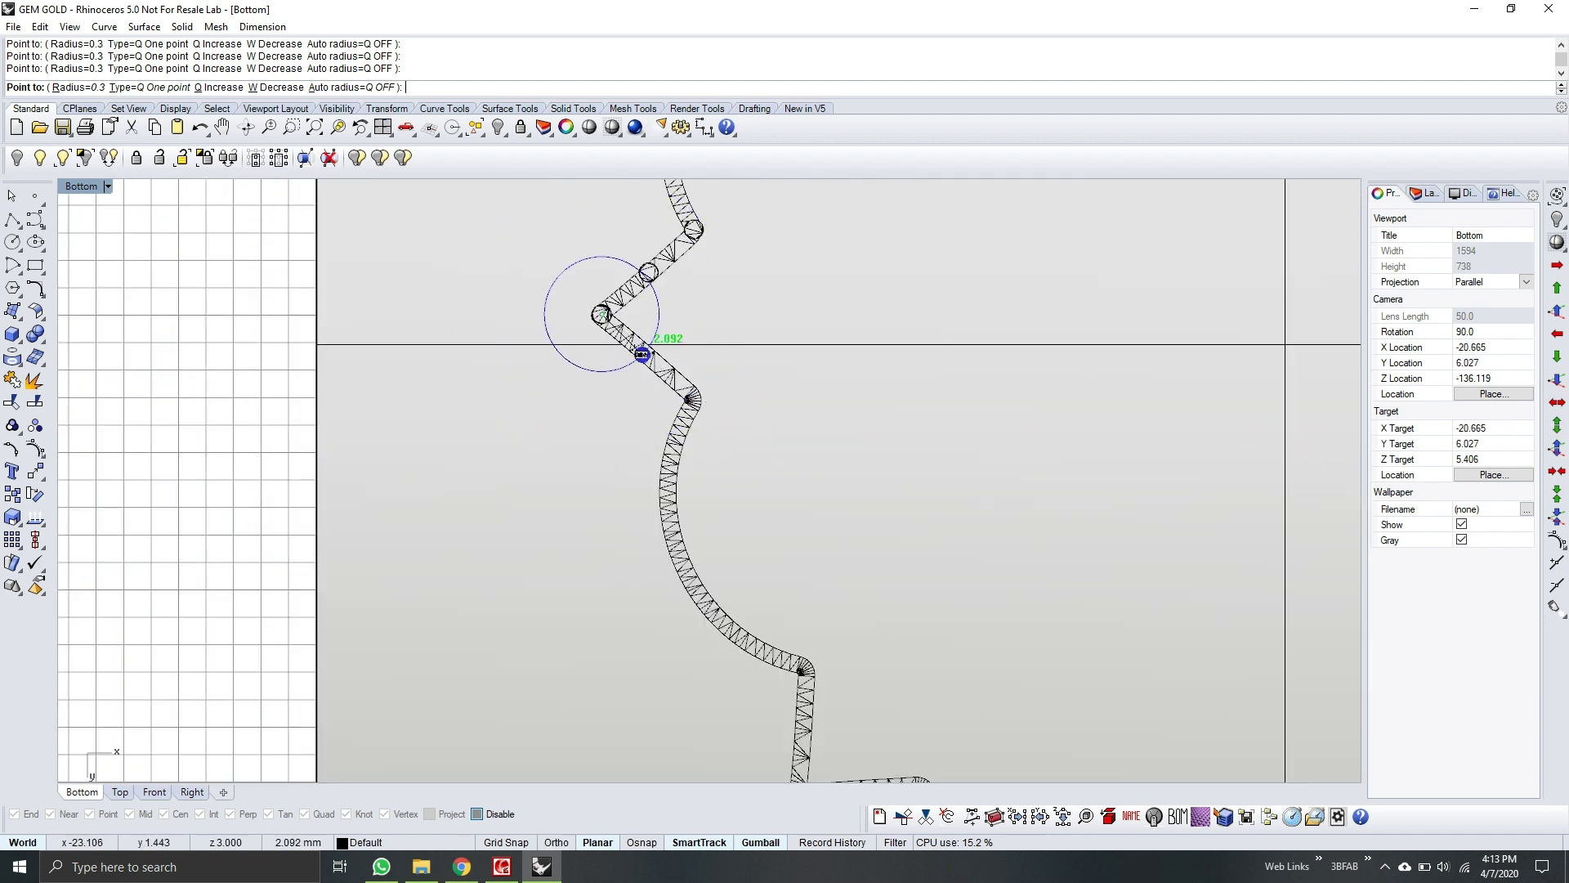
click(643, 353)
click(692, 394)
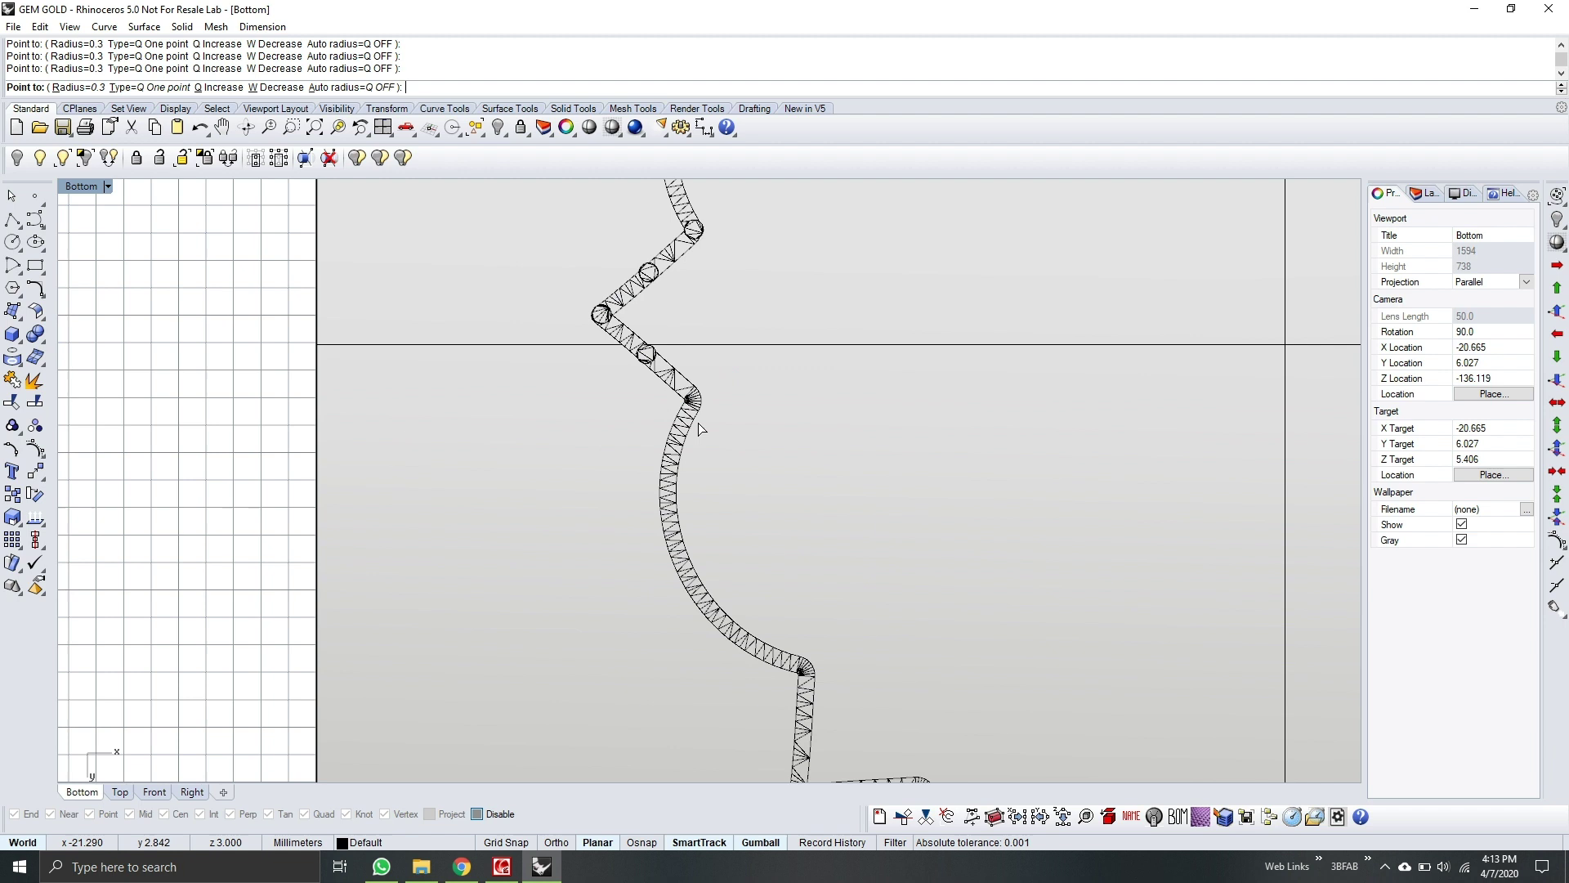
Step: Place four spaced supports along the third arc after the -X tip and one at its far inner corner
click(672, 459)
click(672, 537)
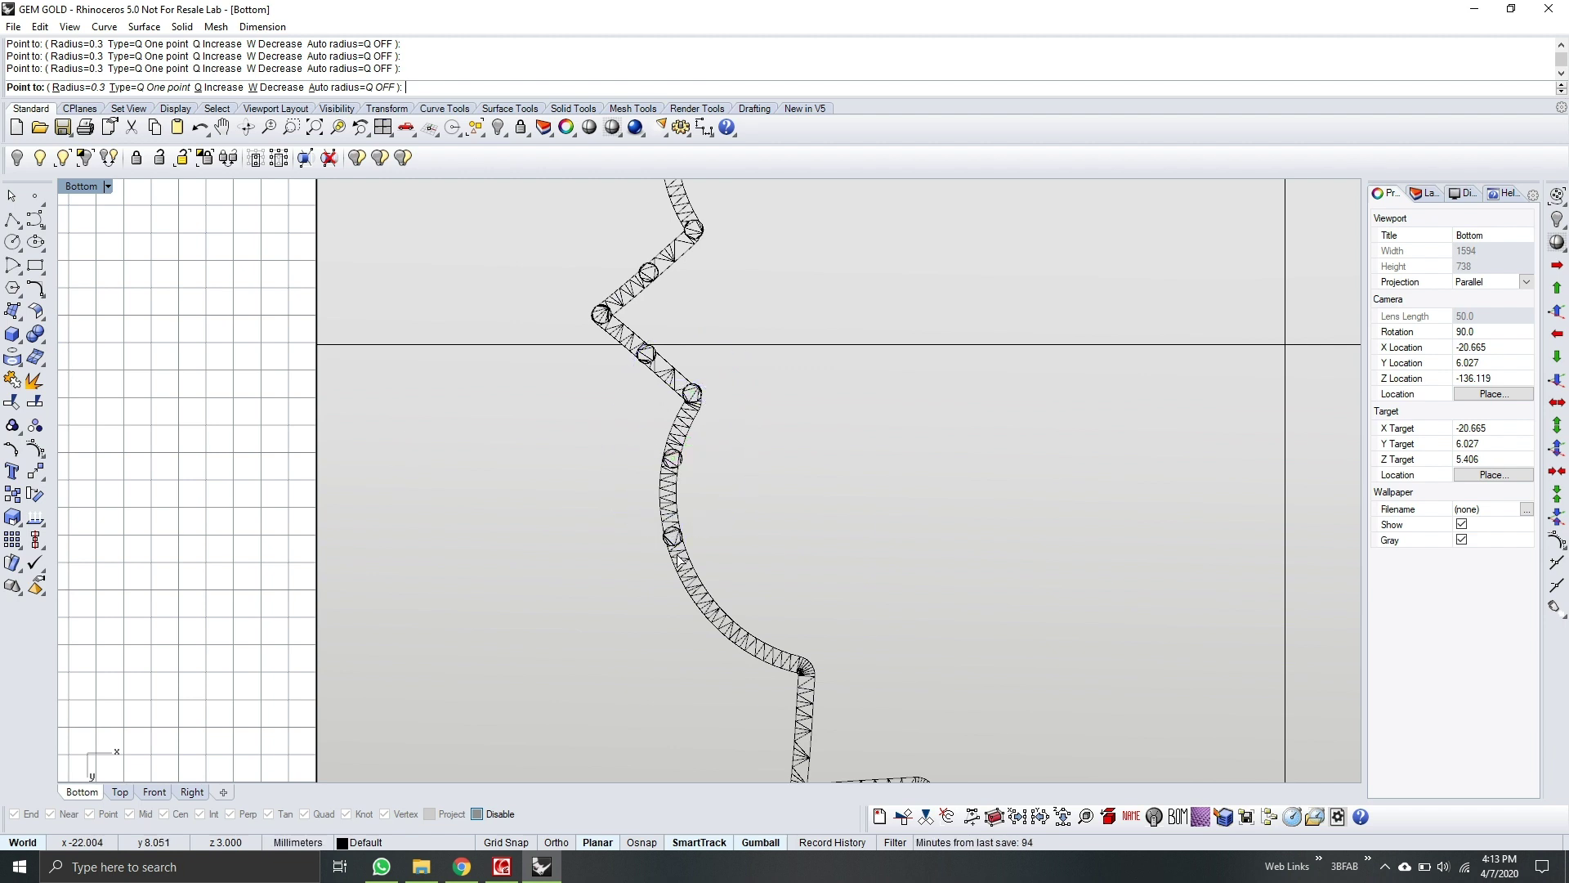
click(705, 609)
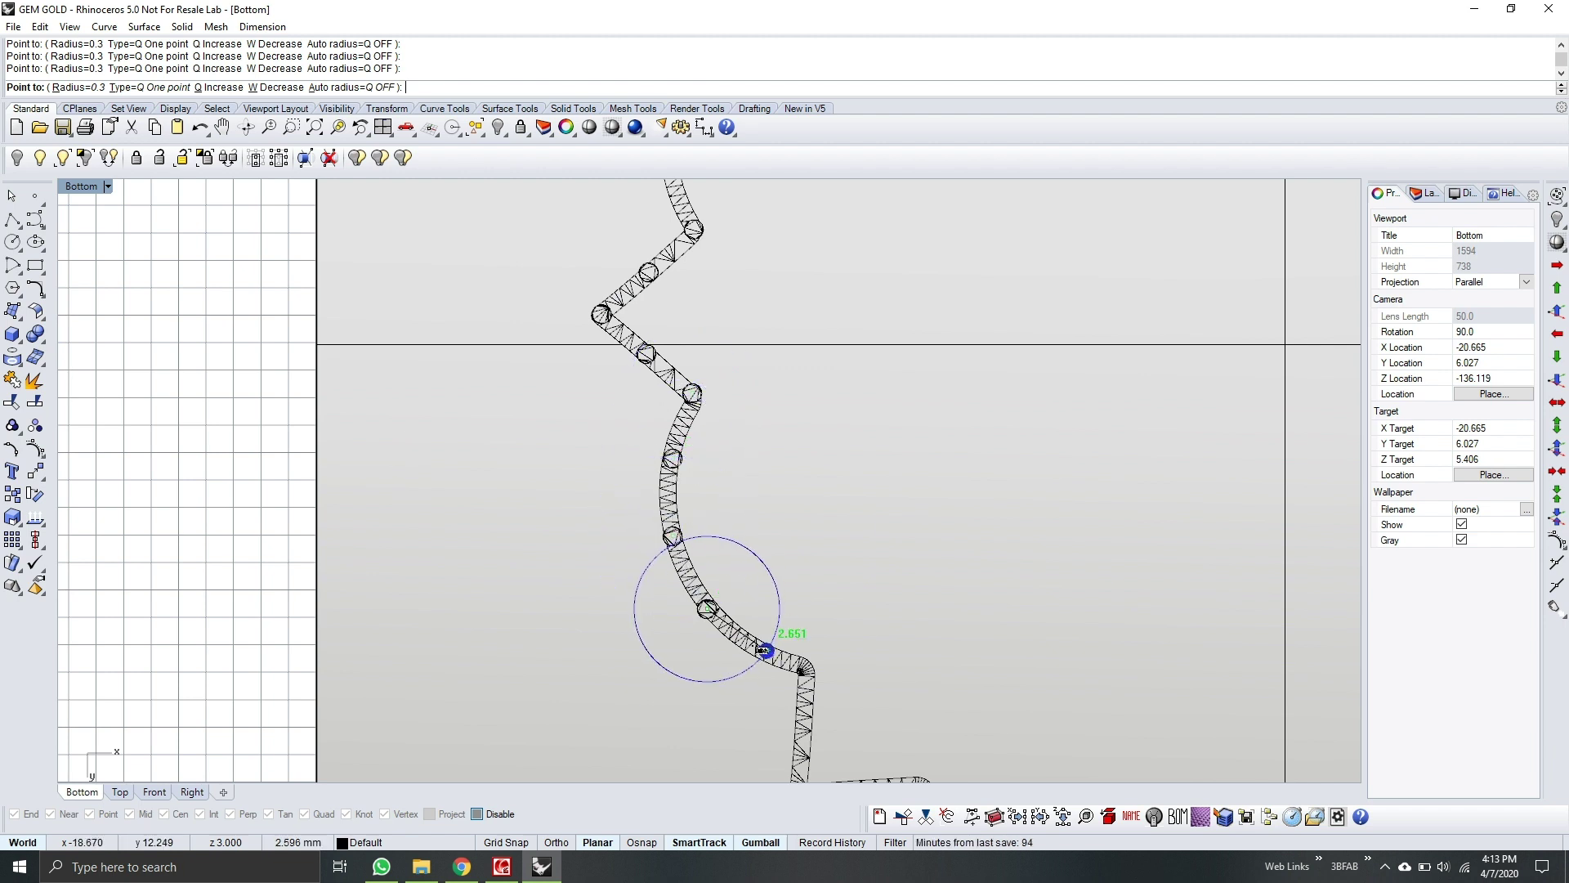
click(756, 647)
click(804, 668)
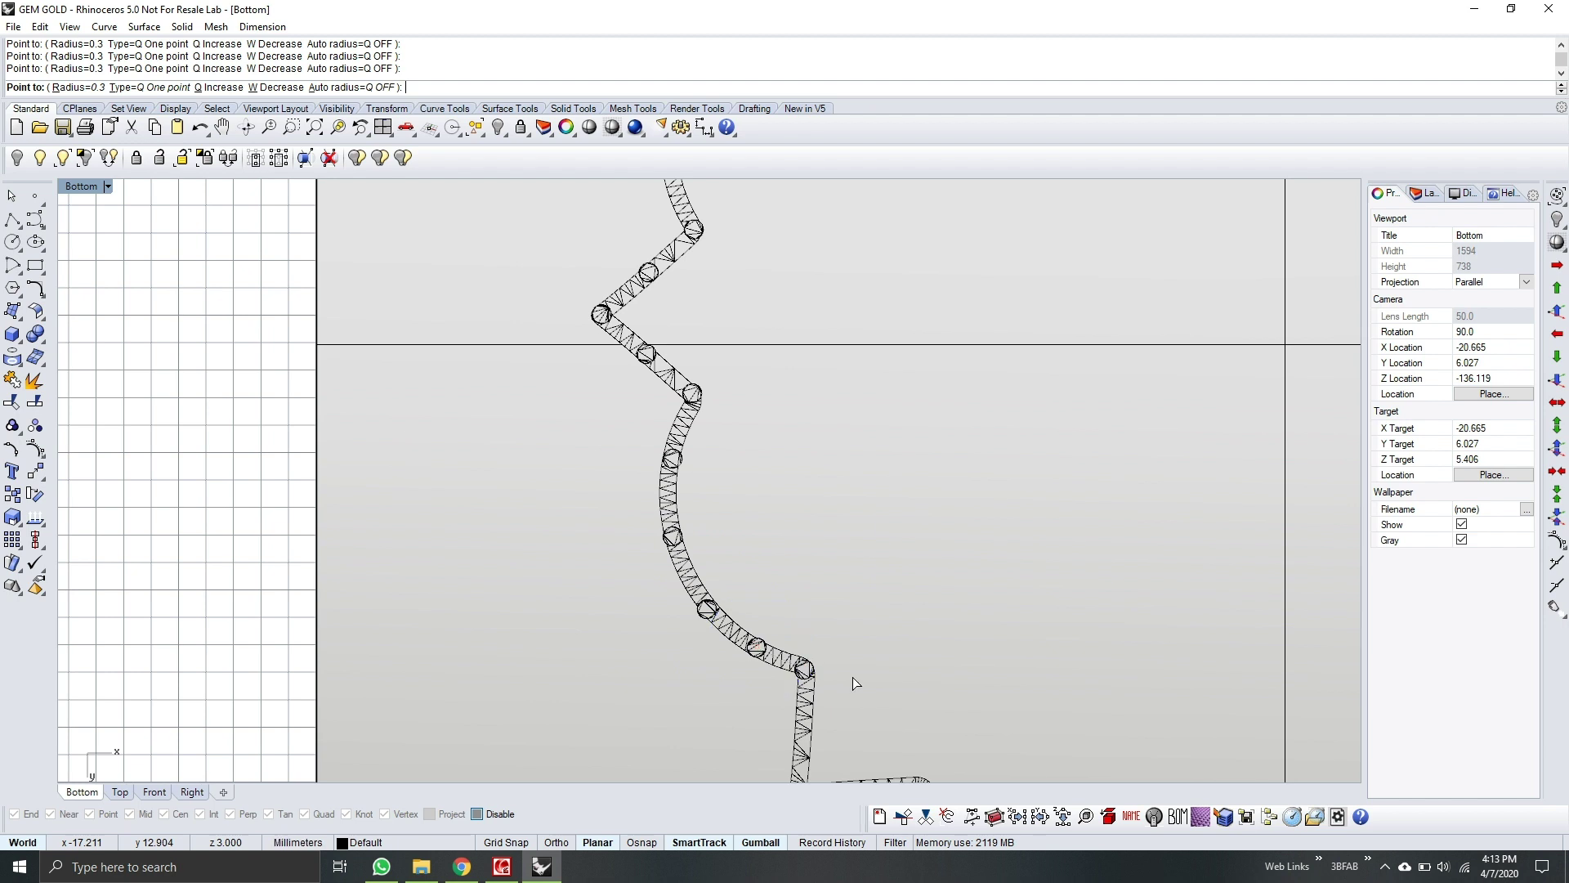
Step: Place supports around the diagonal point after the third arc: mid-edge, outer corner, mid-edge, and the next inner corner
right_drag(832, 635, 732, 356)
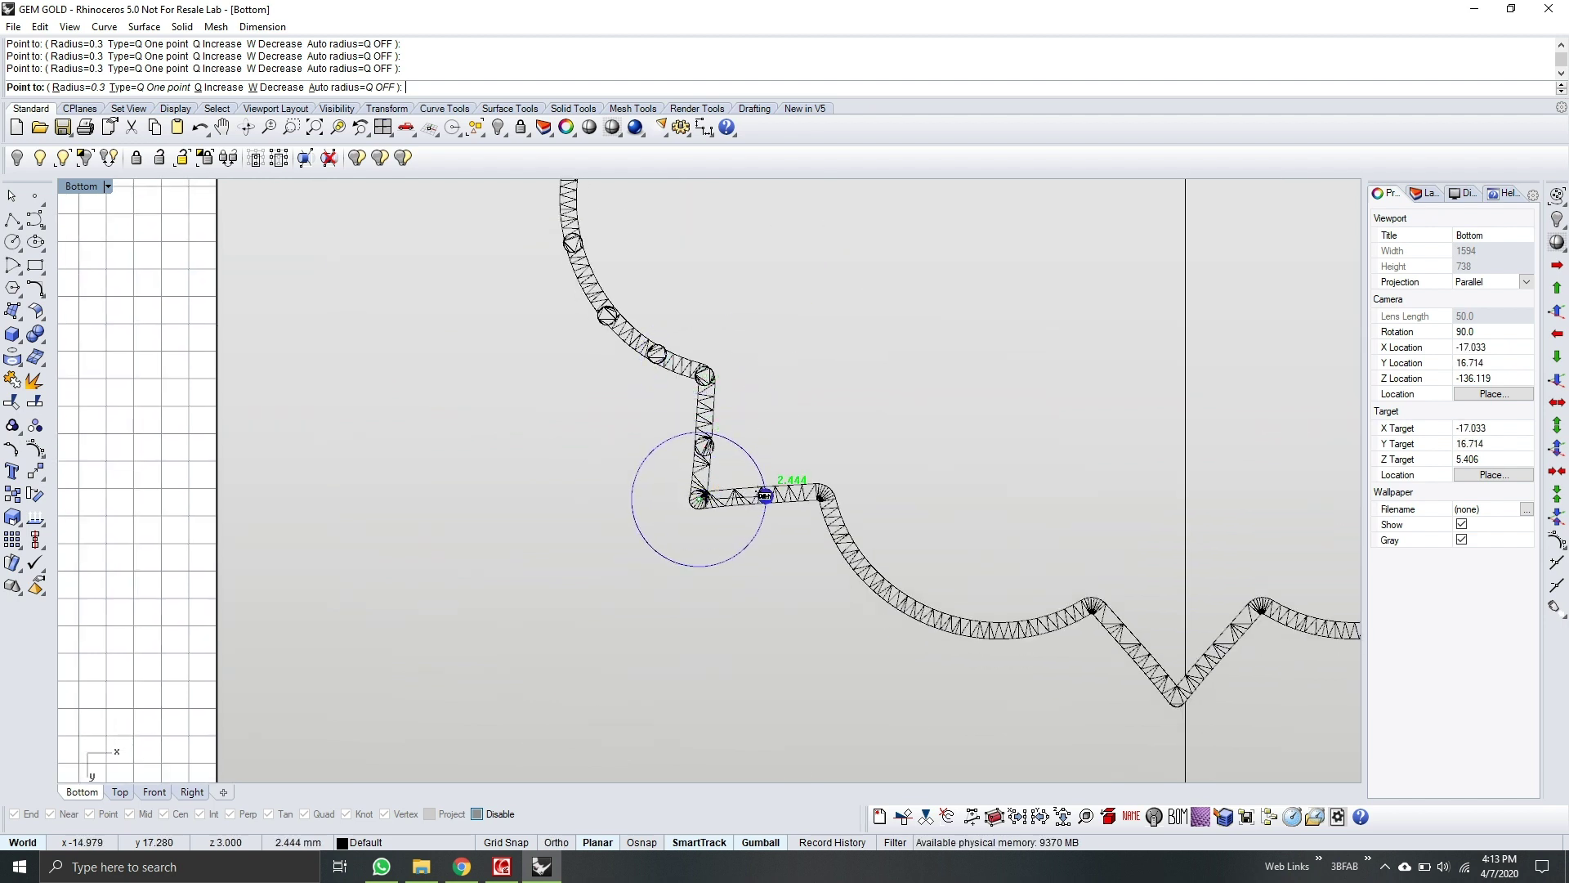
right_drag(821, 488, 613, 280)
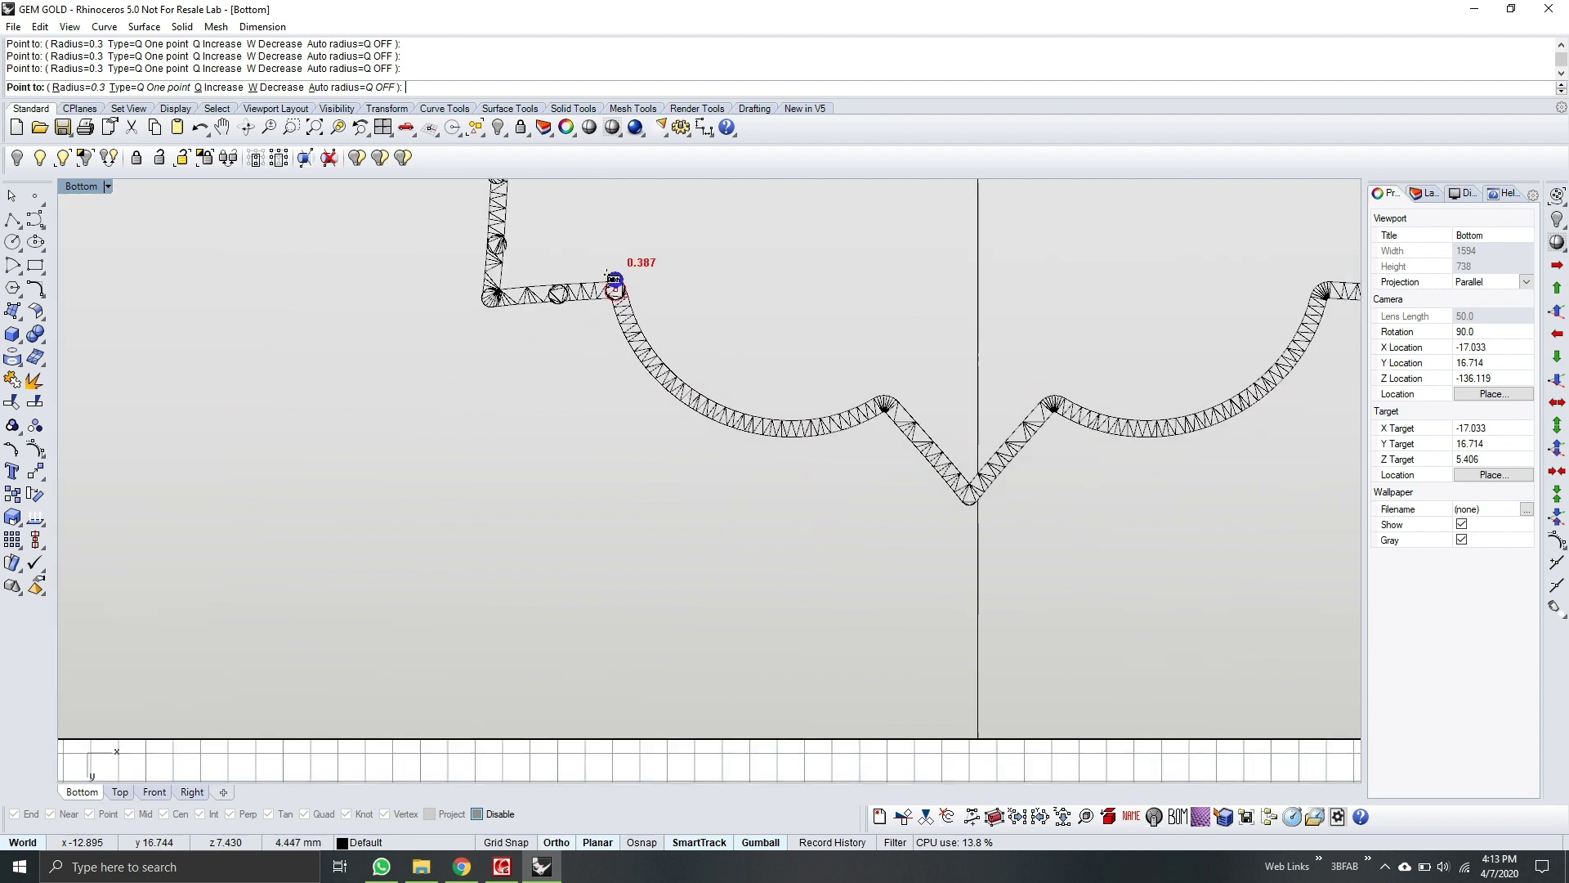
Step: Place four spaced supports along the fourth arc towards the +Y tip and one at its far inner corner
click(637, 340)
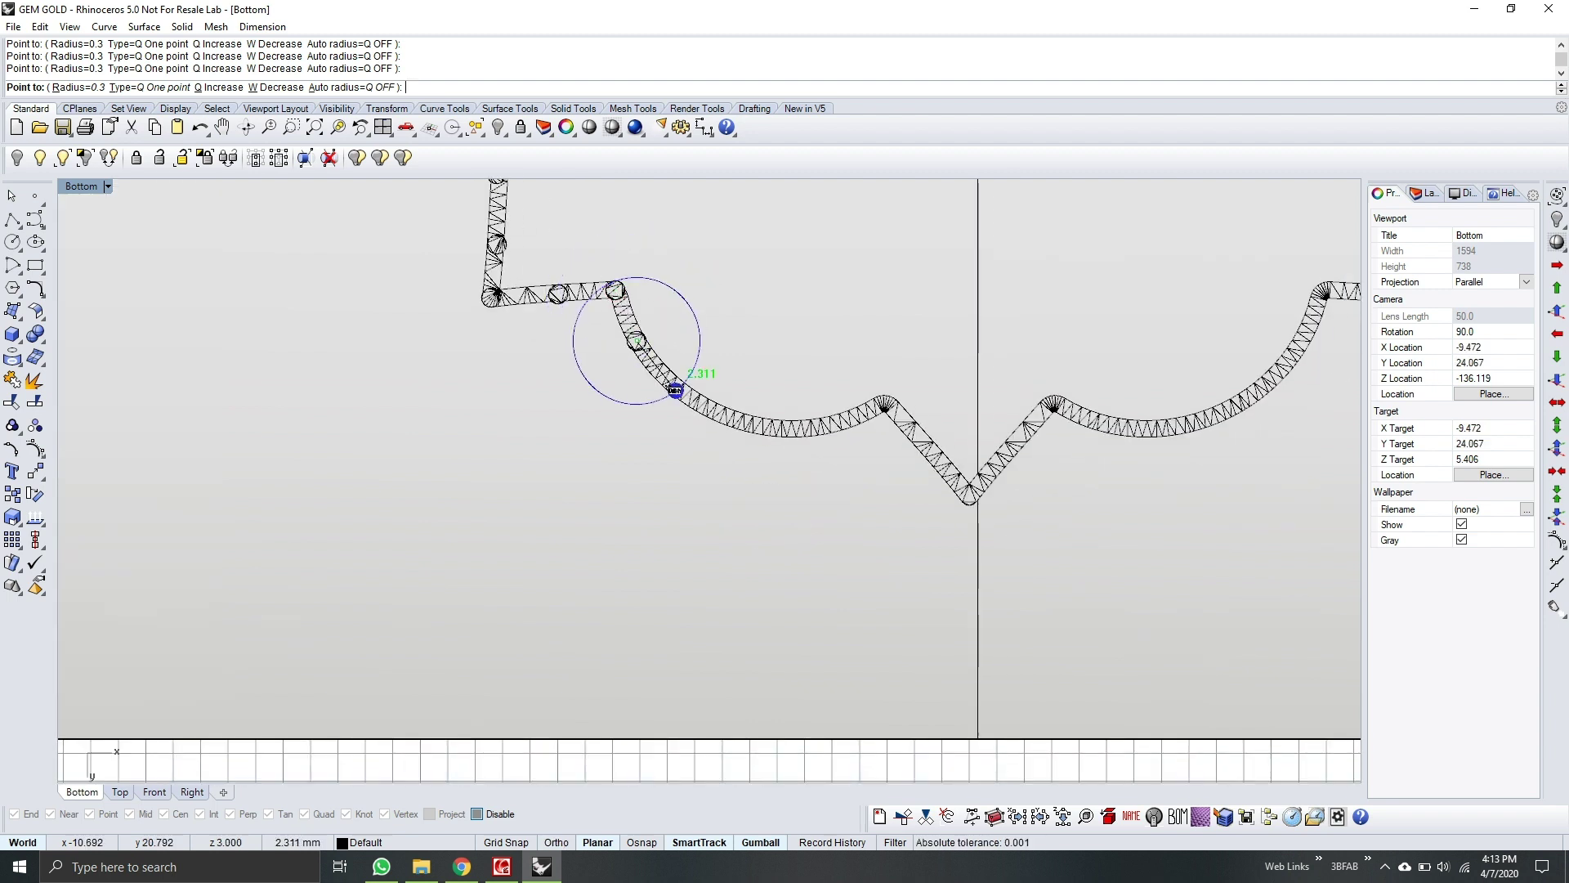
click(677, 388)
click(731, 414)
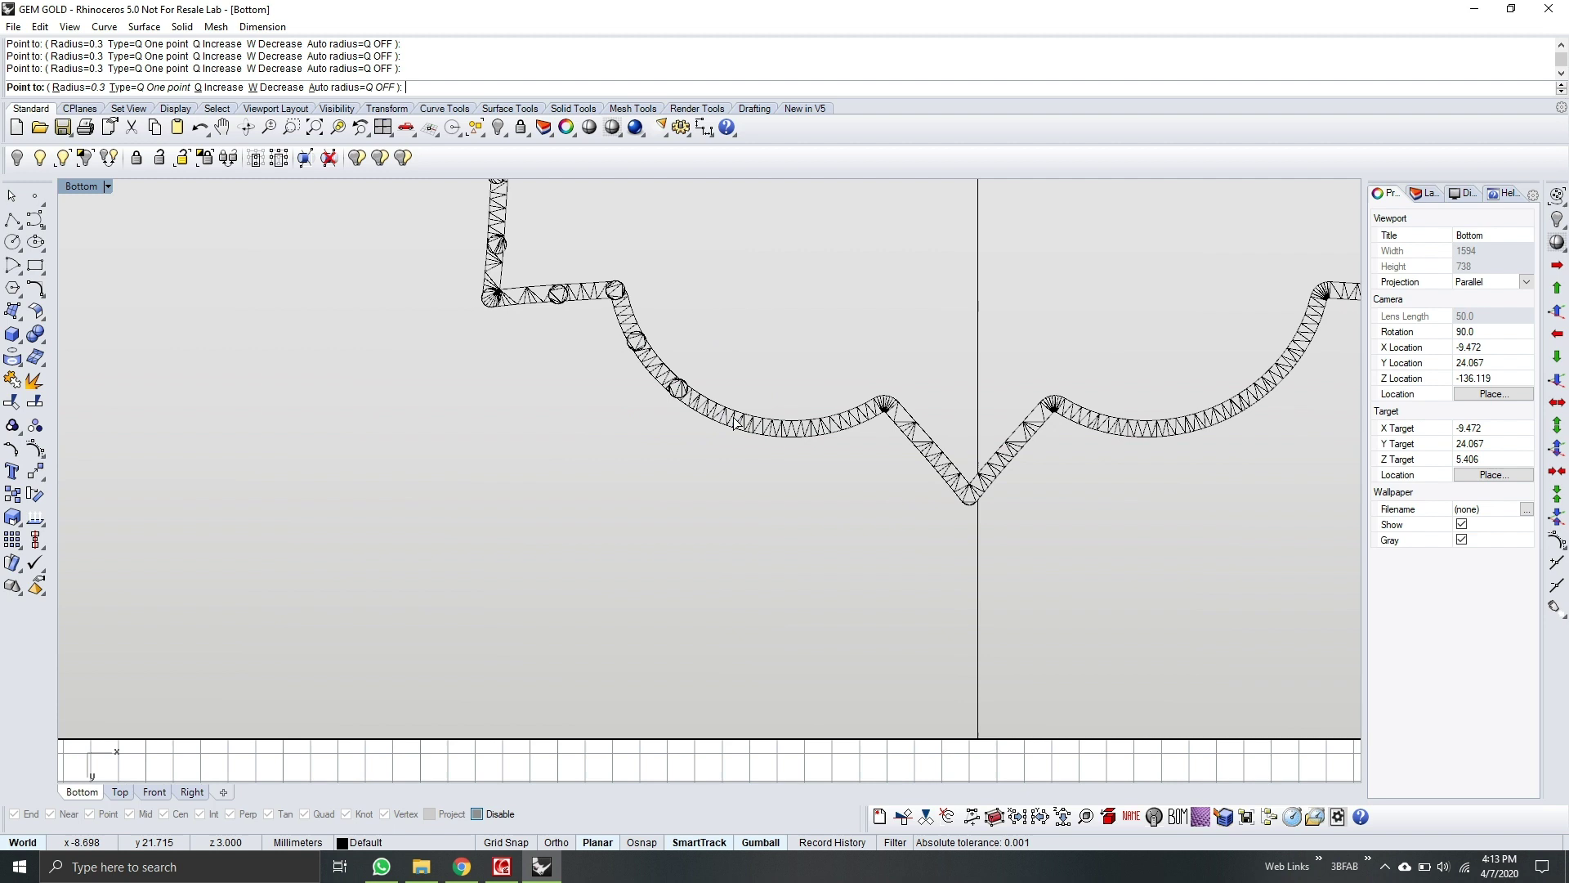
click(807, 427)
click(883, 403)
Step: Place supports midway along the straight edge to the +Y tip and on the tip itself, and end support placement
click(928, 448)
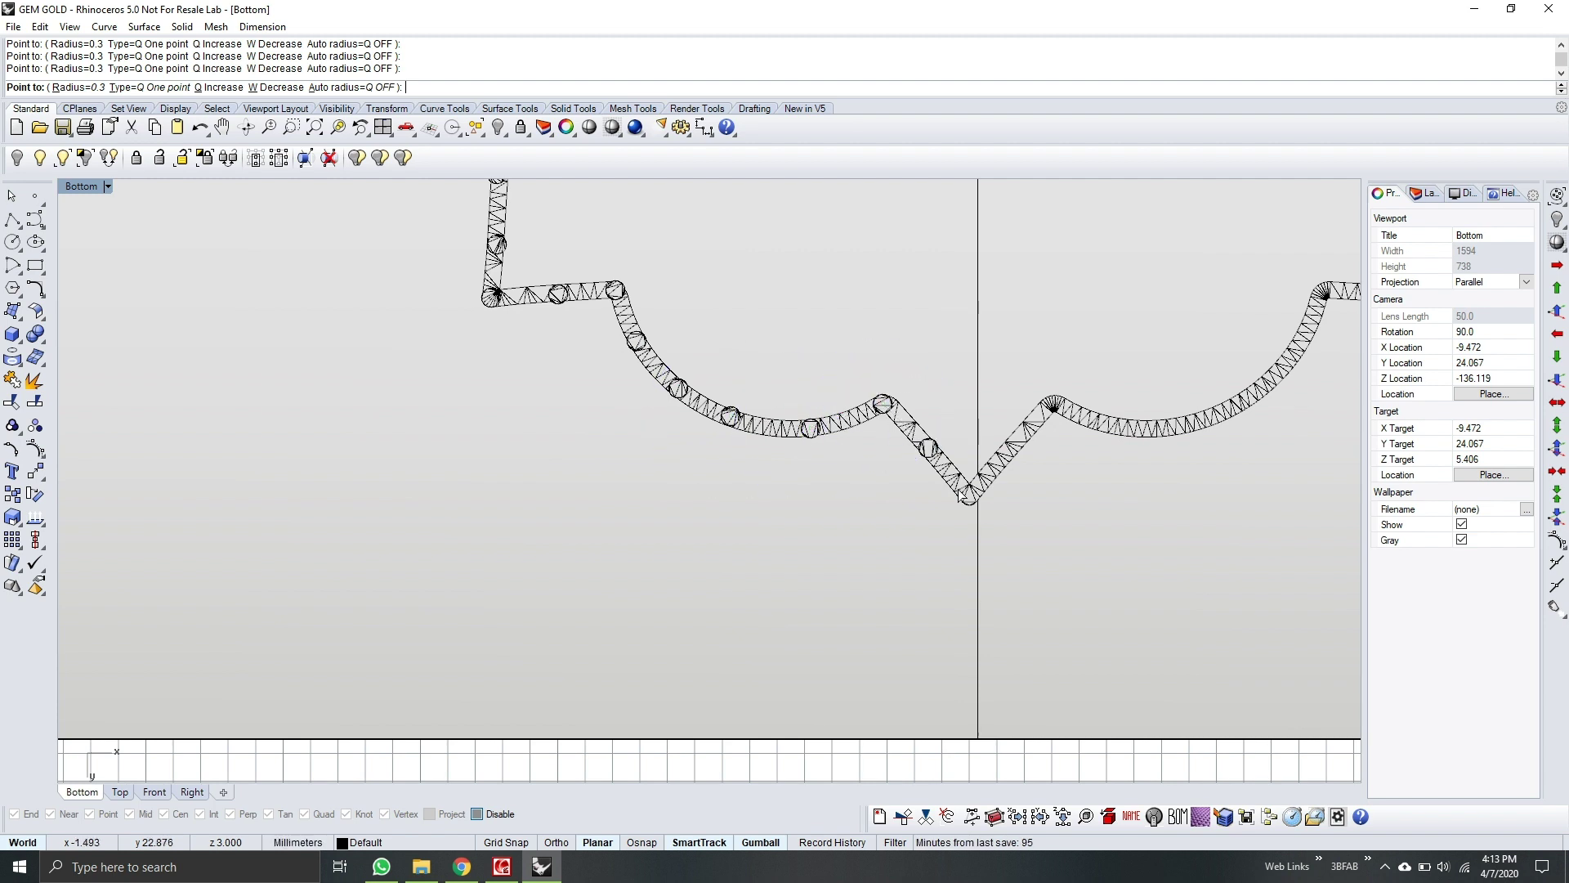
click(969, 494)
scroll(881, 452, down, 6)
scroll(905, 421, down, 8)
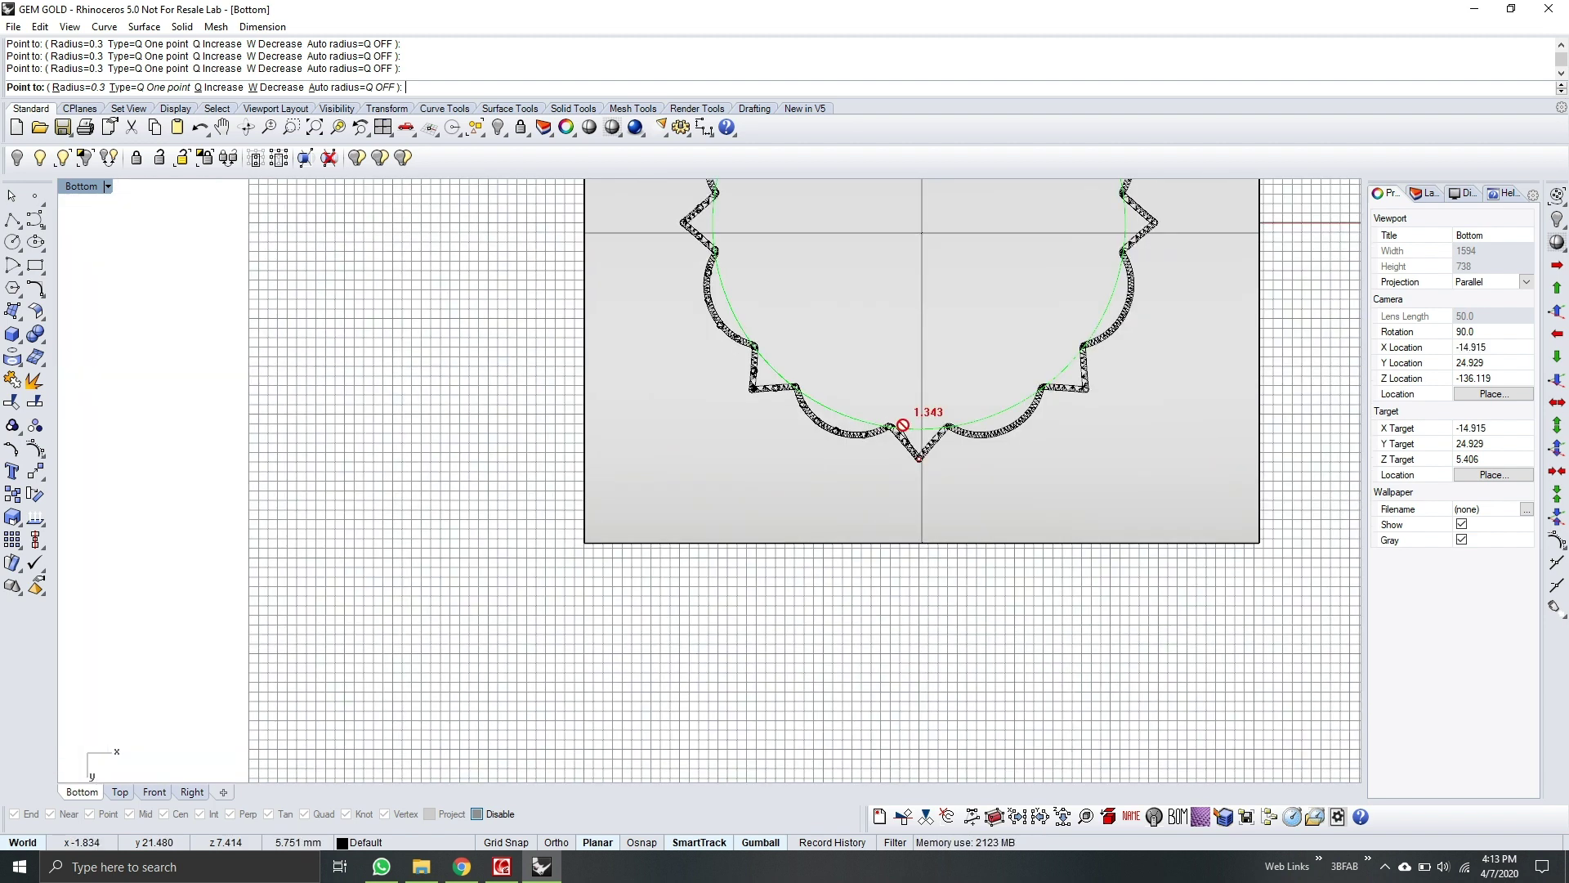
right_drag(894, 399, 887, 501)
key(Escape)
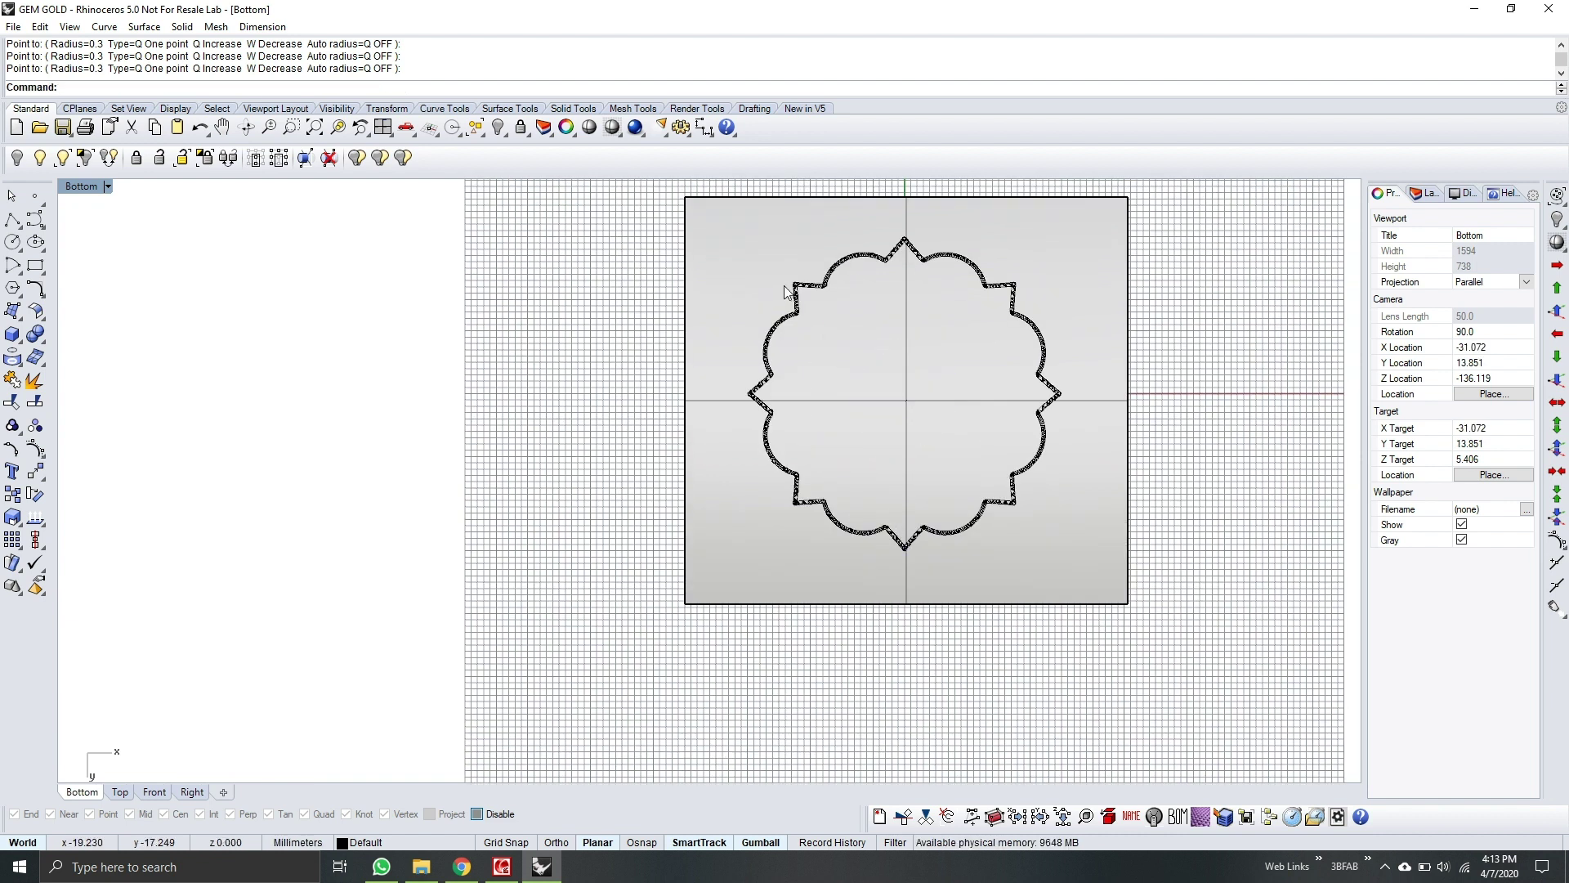
Step: Lock the joined flower-and-ring mesh and the rectangular base surface so only the supports remain selectable
scroll(756, 301, up, 4)
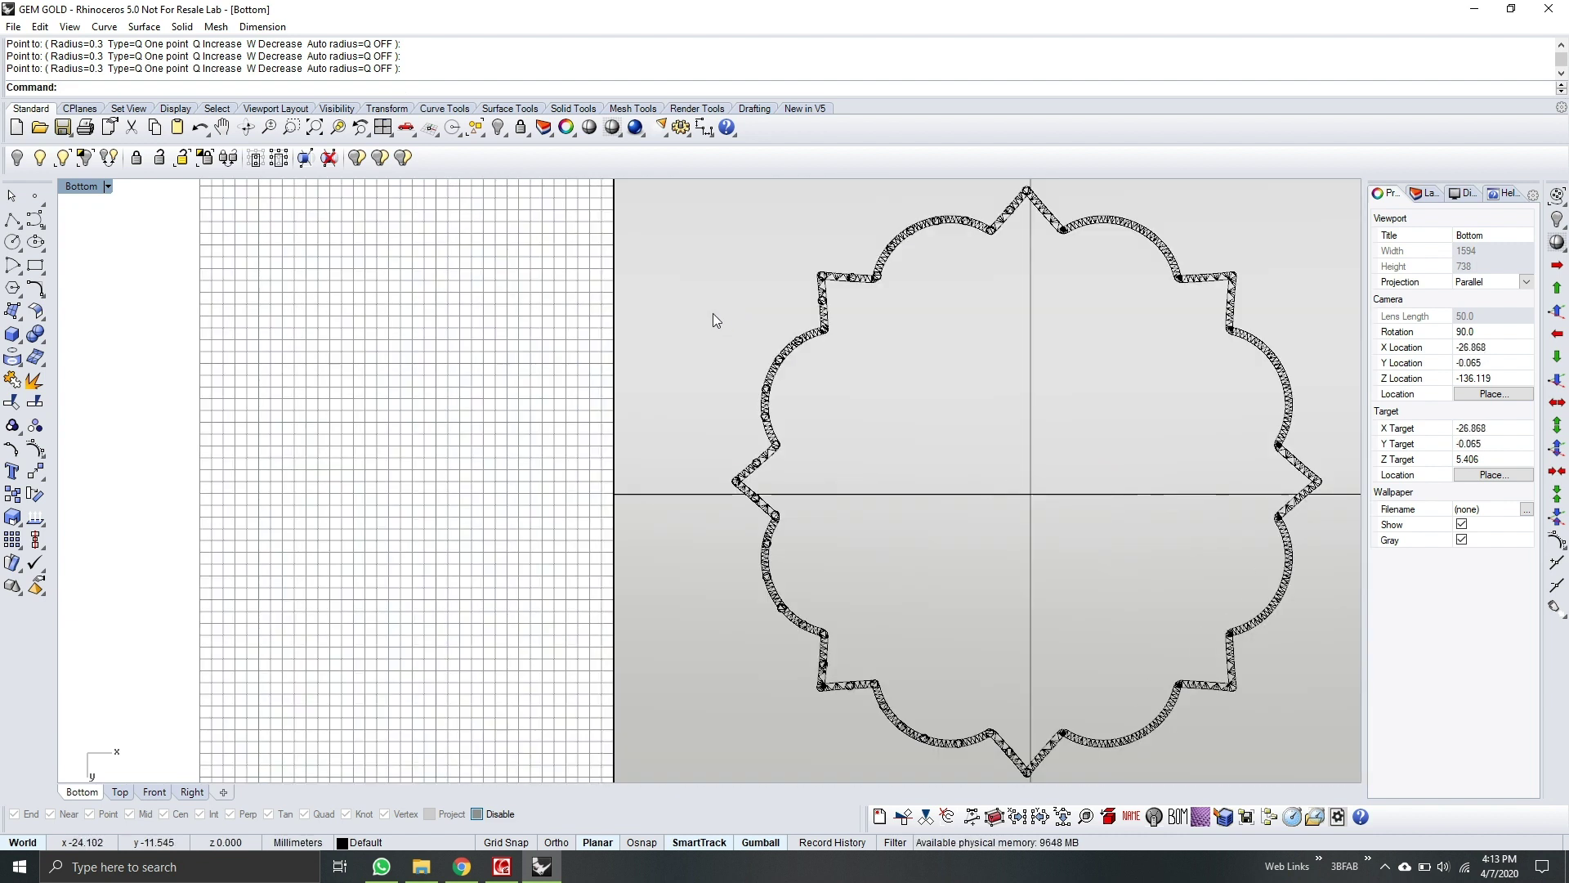
click(767, 405)
click(664, 401)
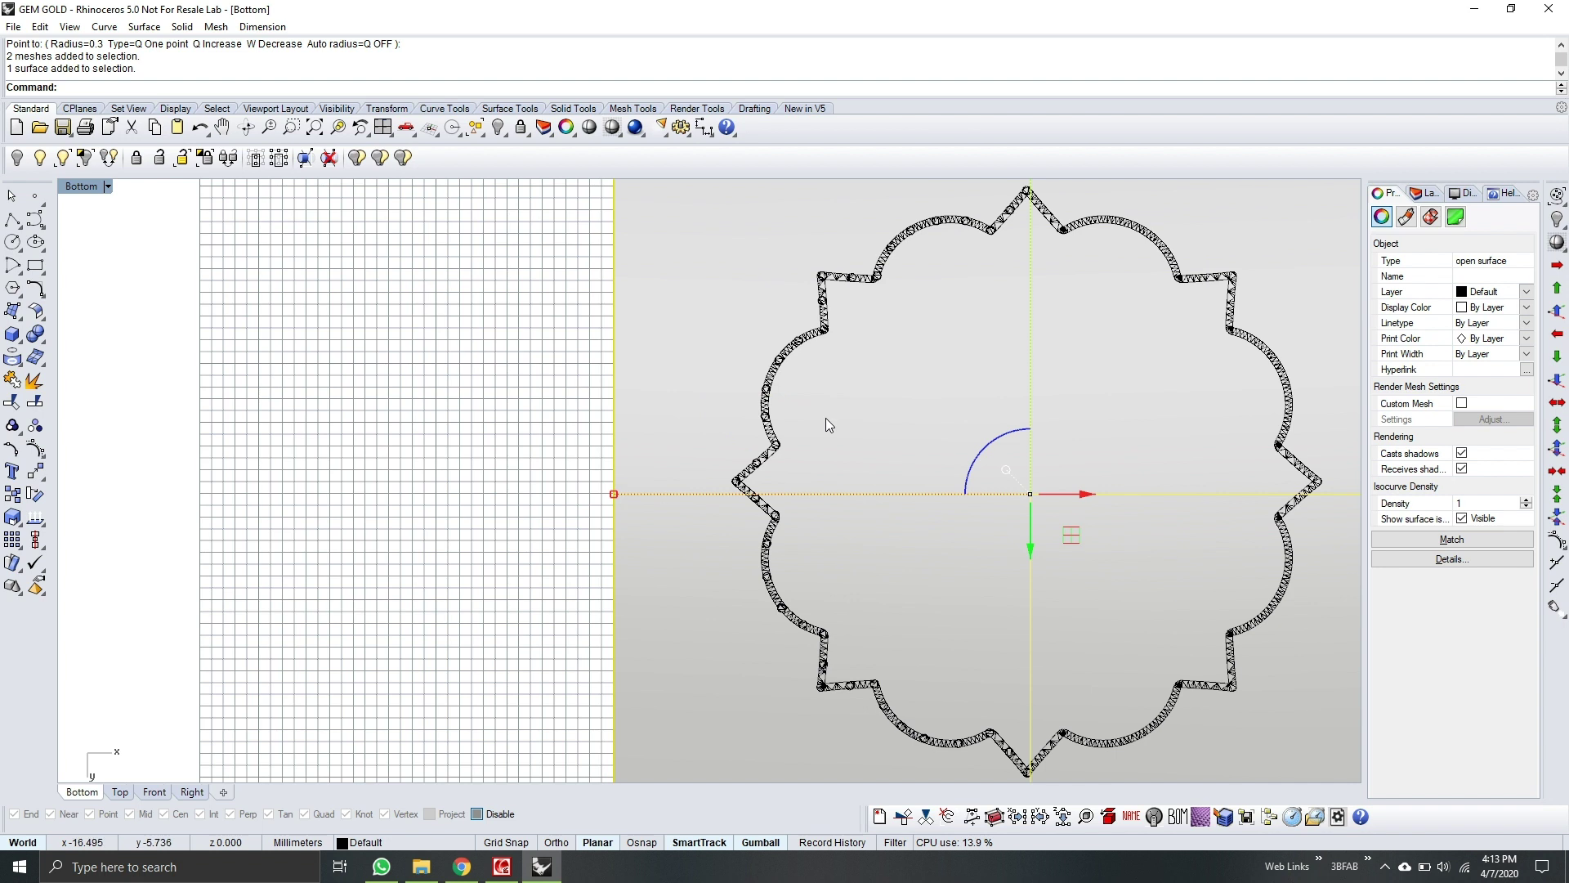
click(768, 437)
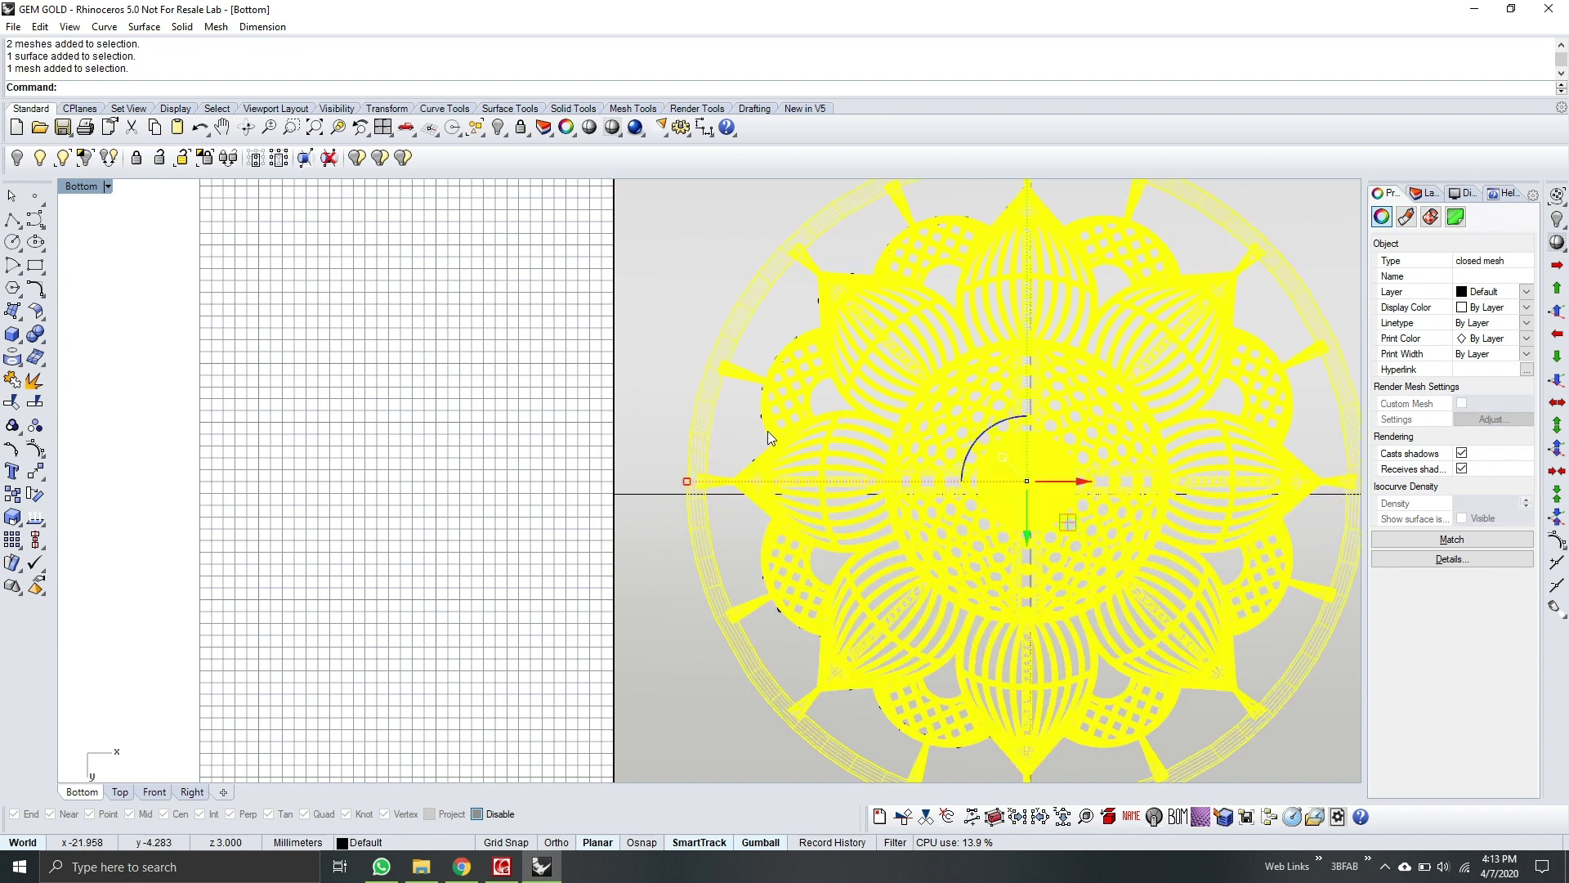
shift+click(643, 378)
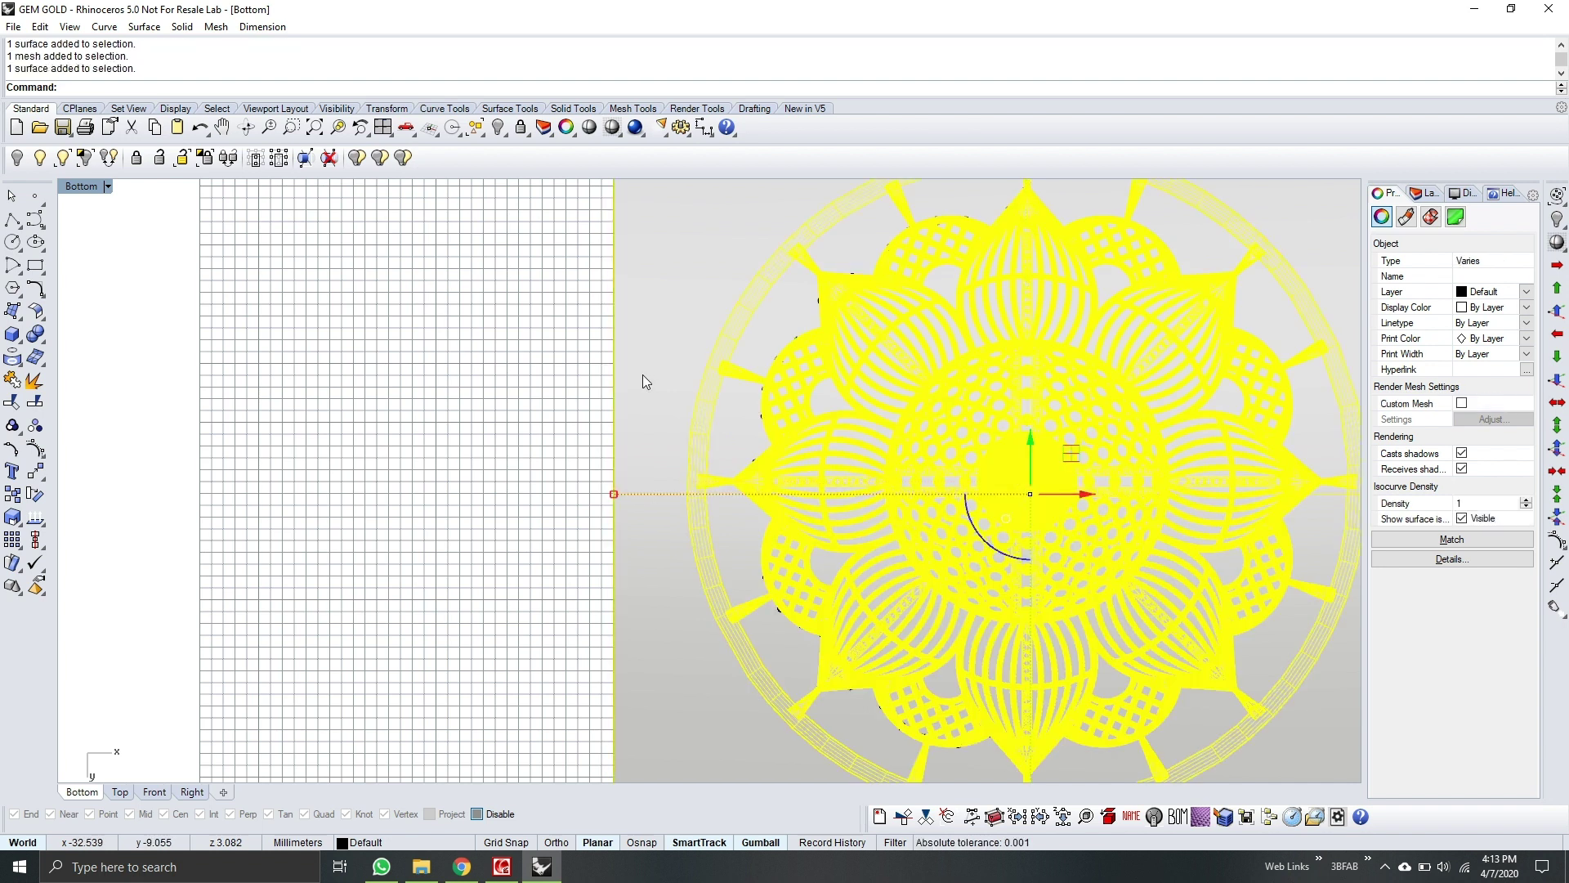
click(138, 159)
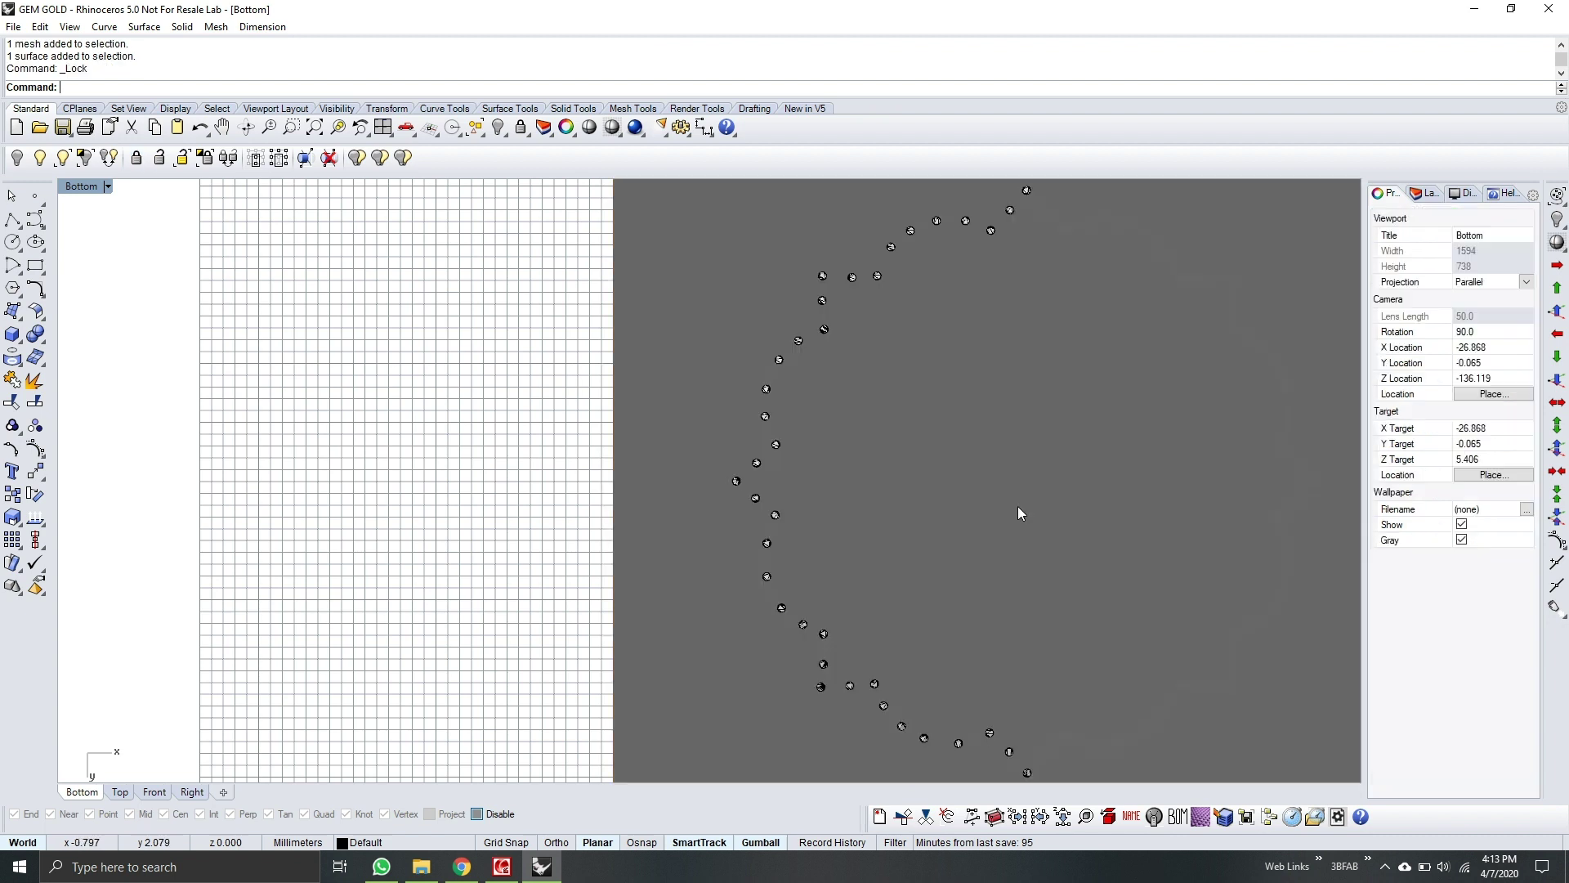
Step: Mirror copies of the -X side supports, excluding those on the two Y tips, across the Y axis from origin 0
scroll(902, 470, down, 2)
scroll(935, 432, down, 2)
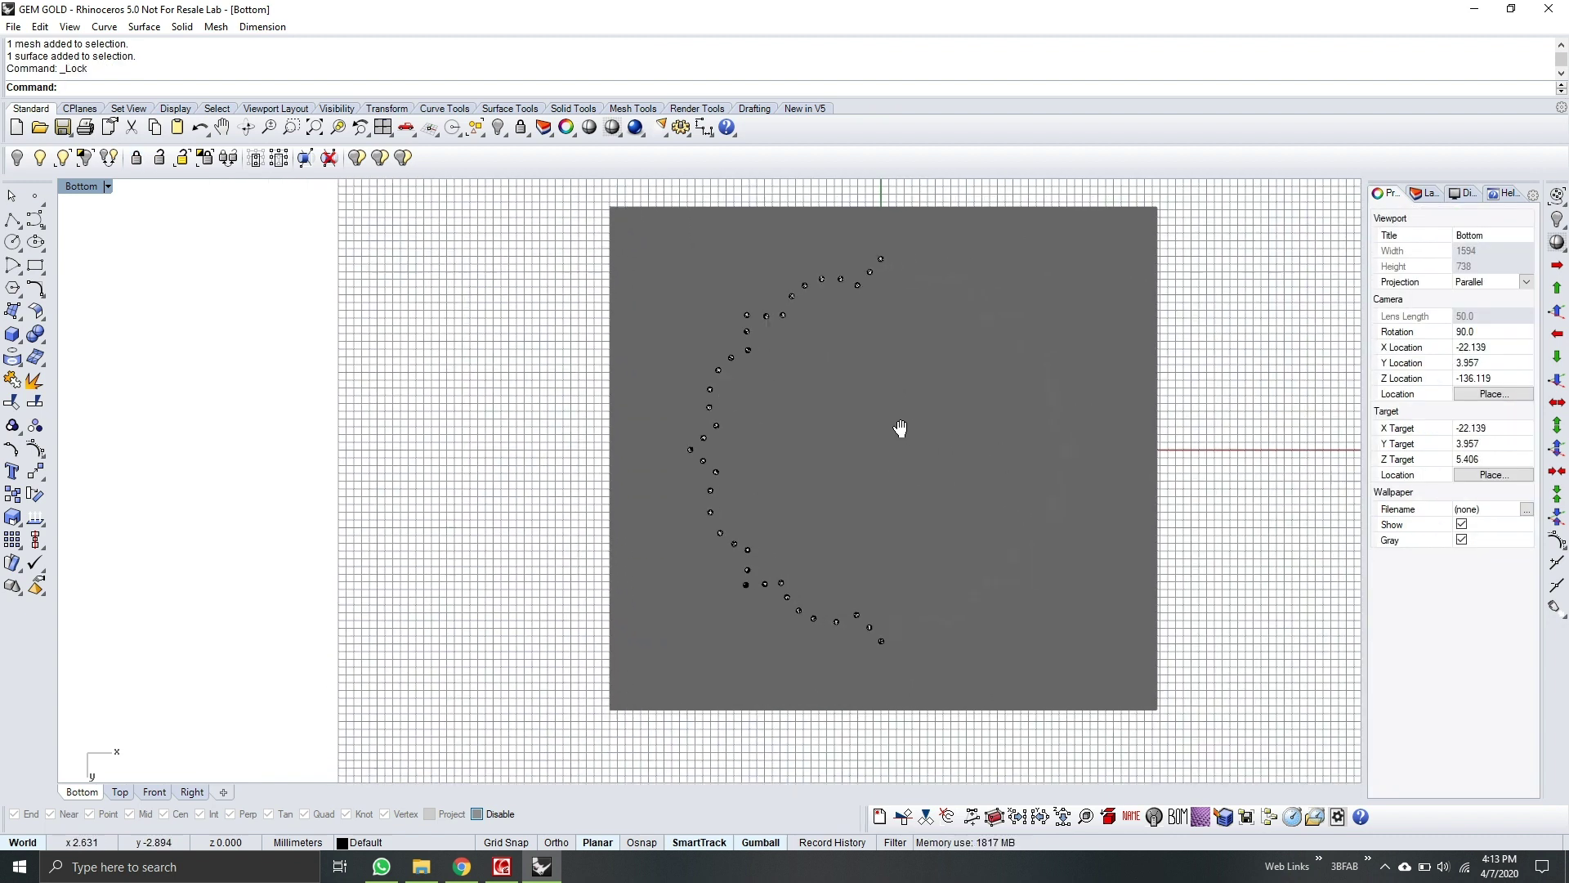
drag(633, 212, 872, 683)
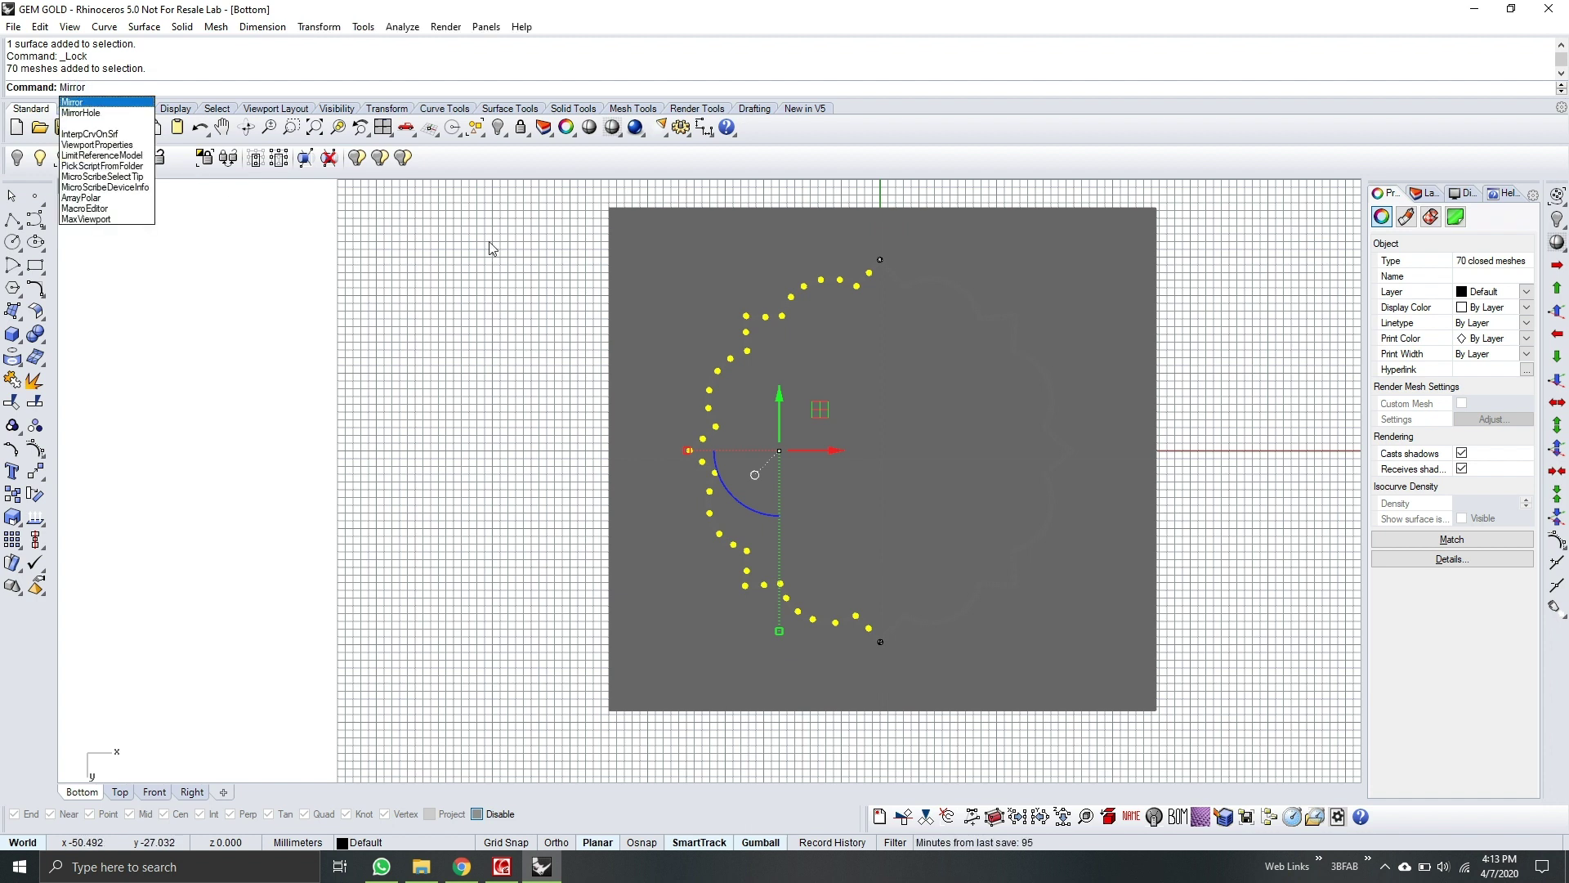
key(Return)
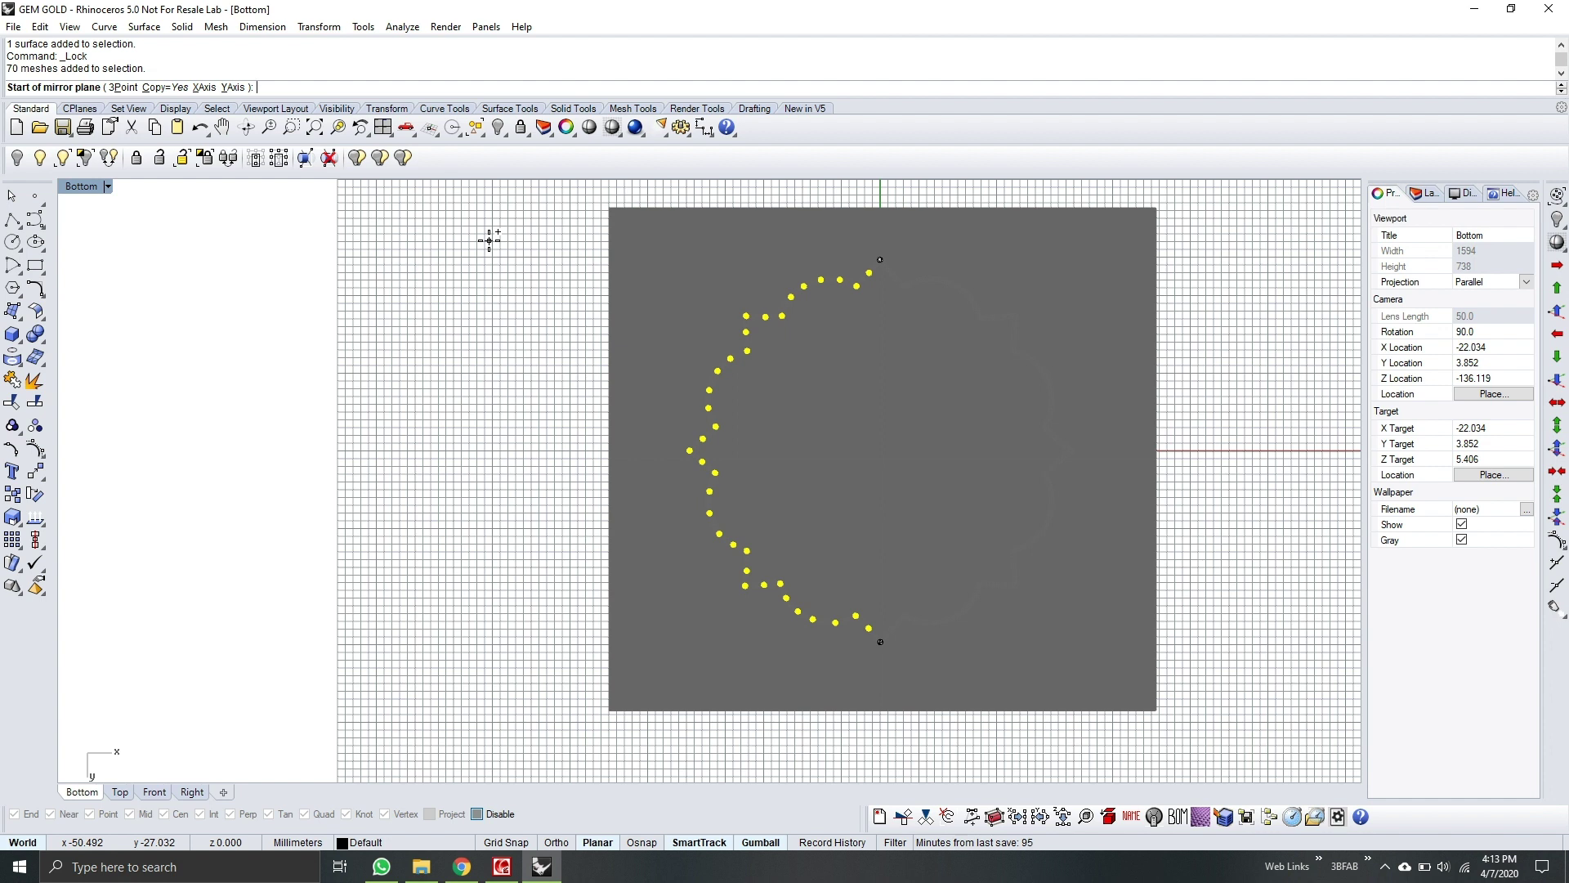
text(0)
key(Return)
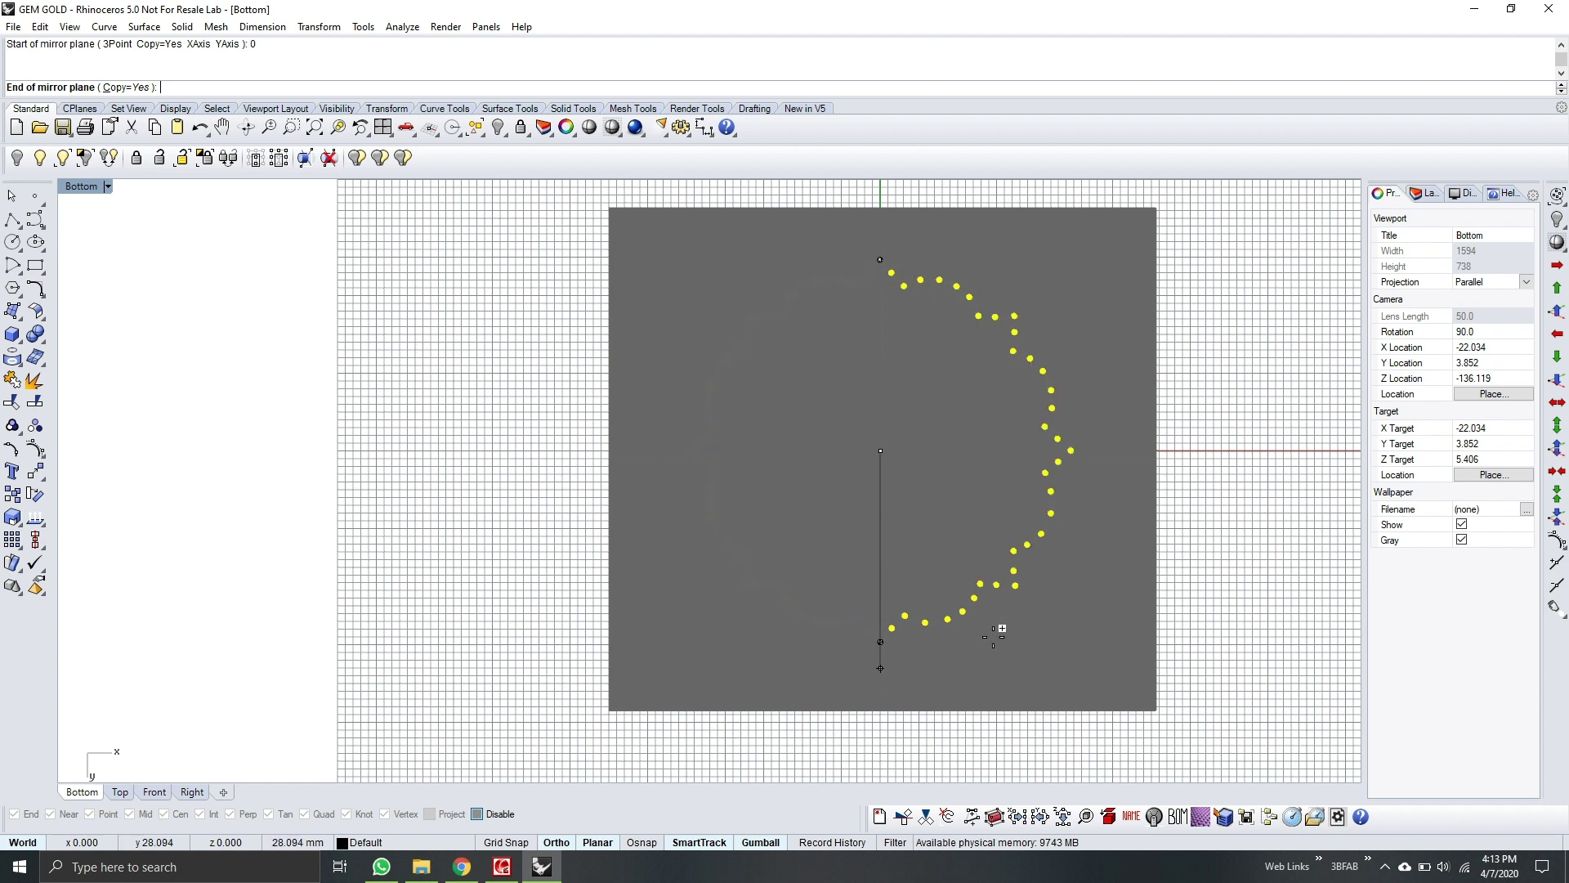
click(951, 698)
key(Escape)
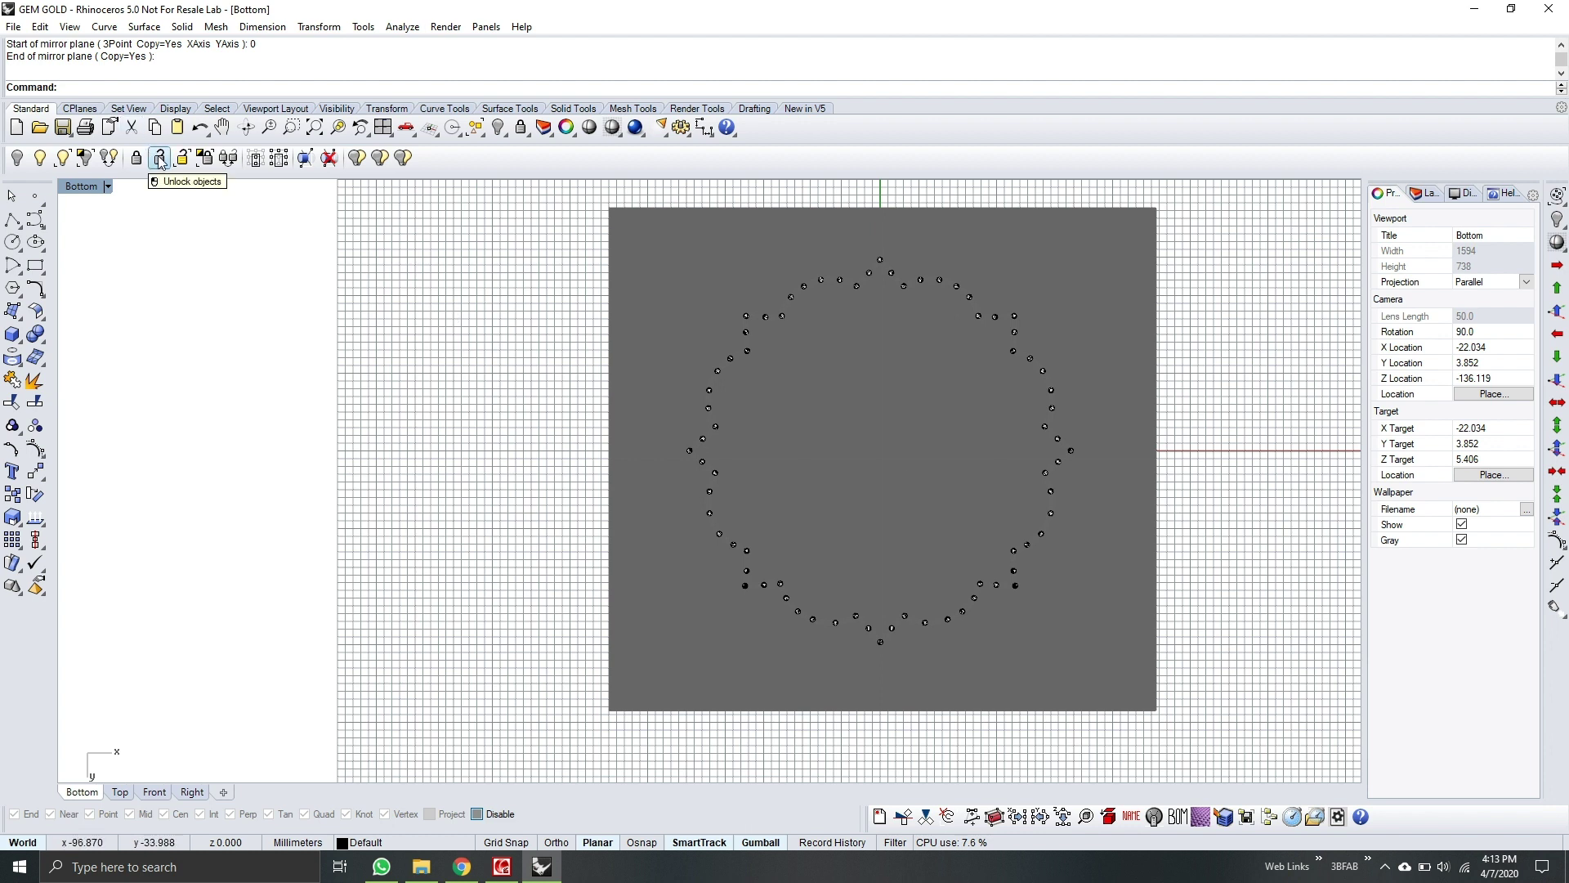
Step: Unlock the rectangular base surface and the flower-and-ring mesh
click(182, 158)
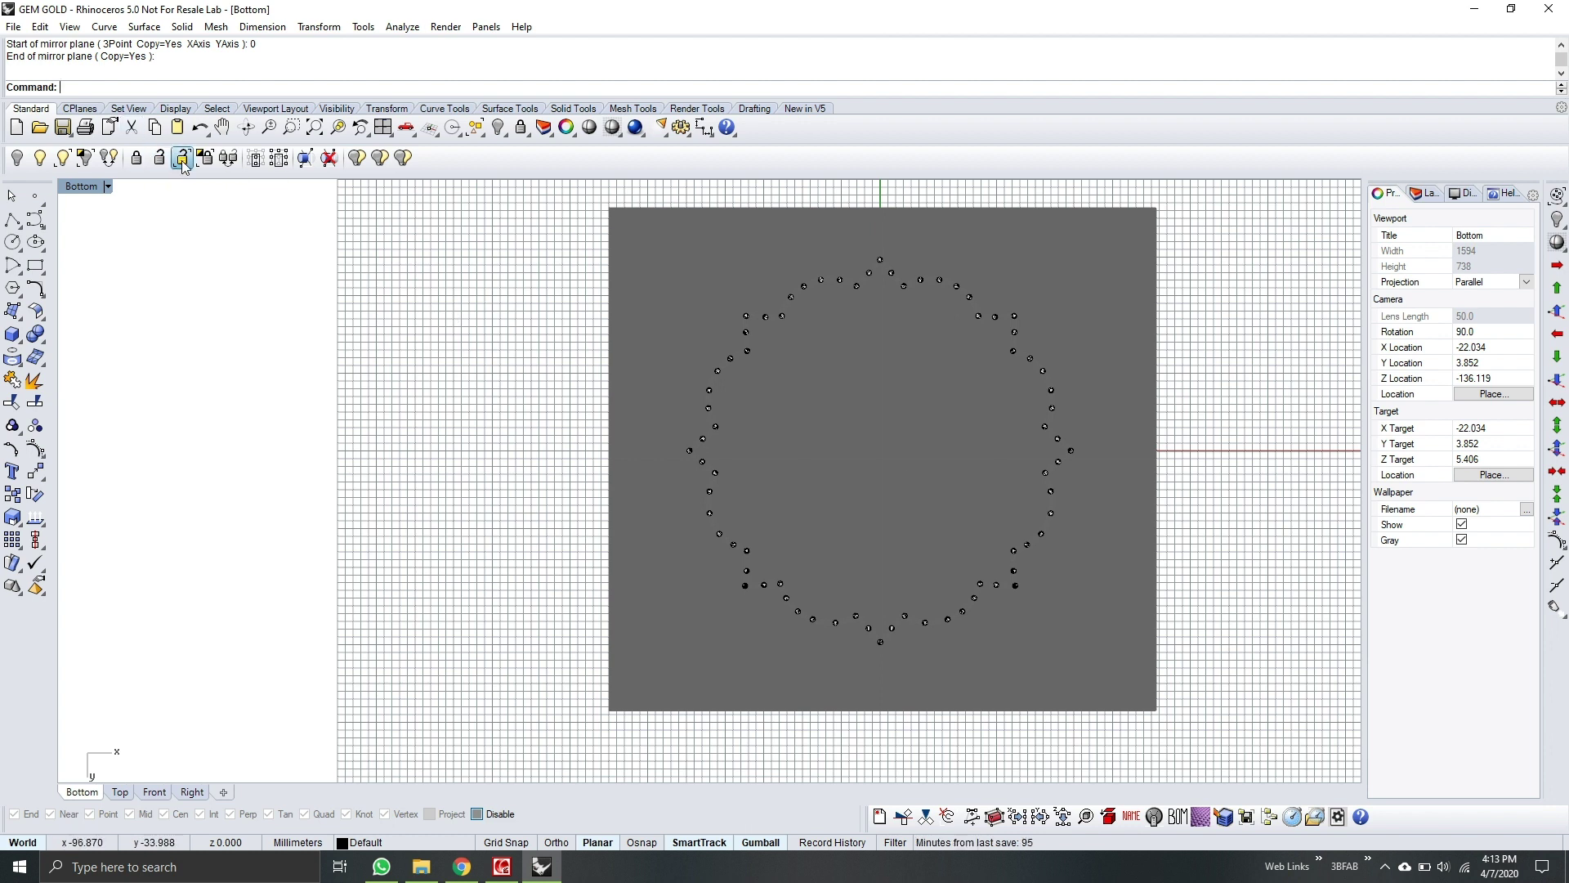
right_click(700, 317)
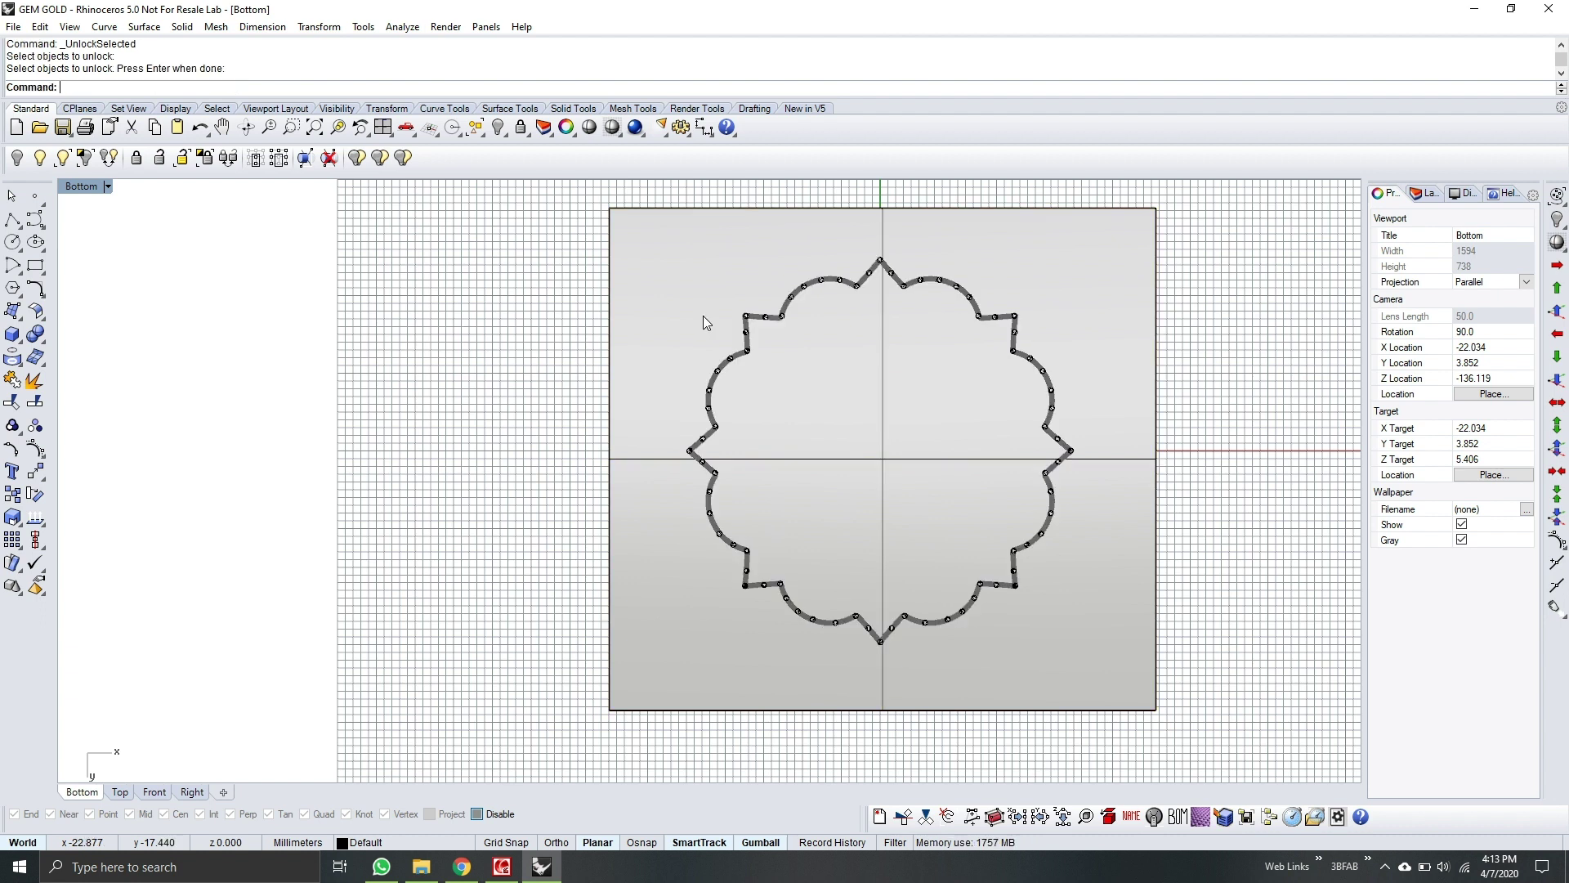
click(753, 316)
right_click(754, 315)
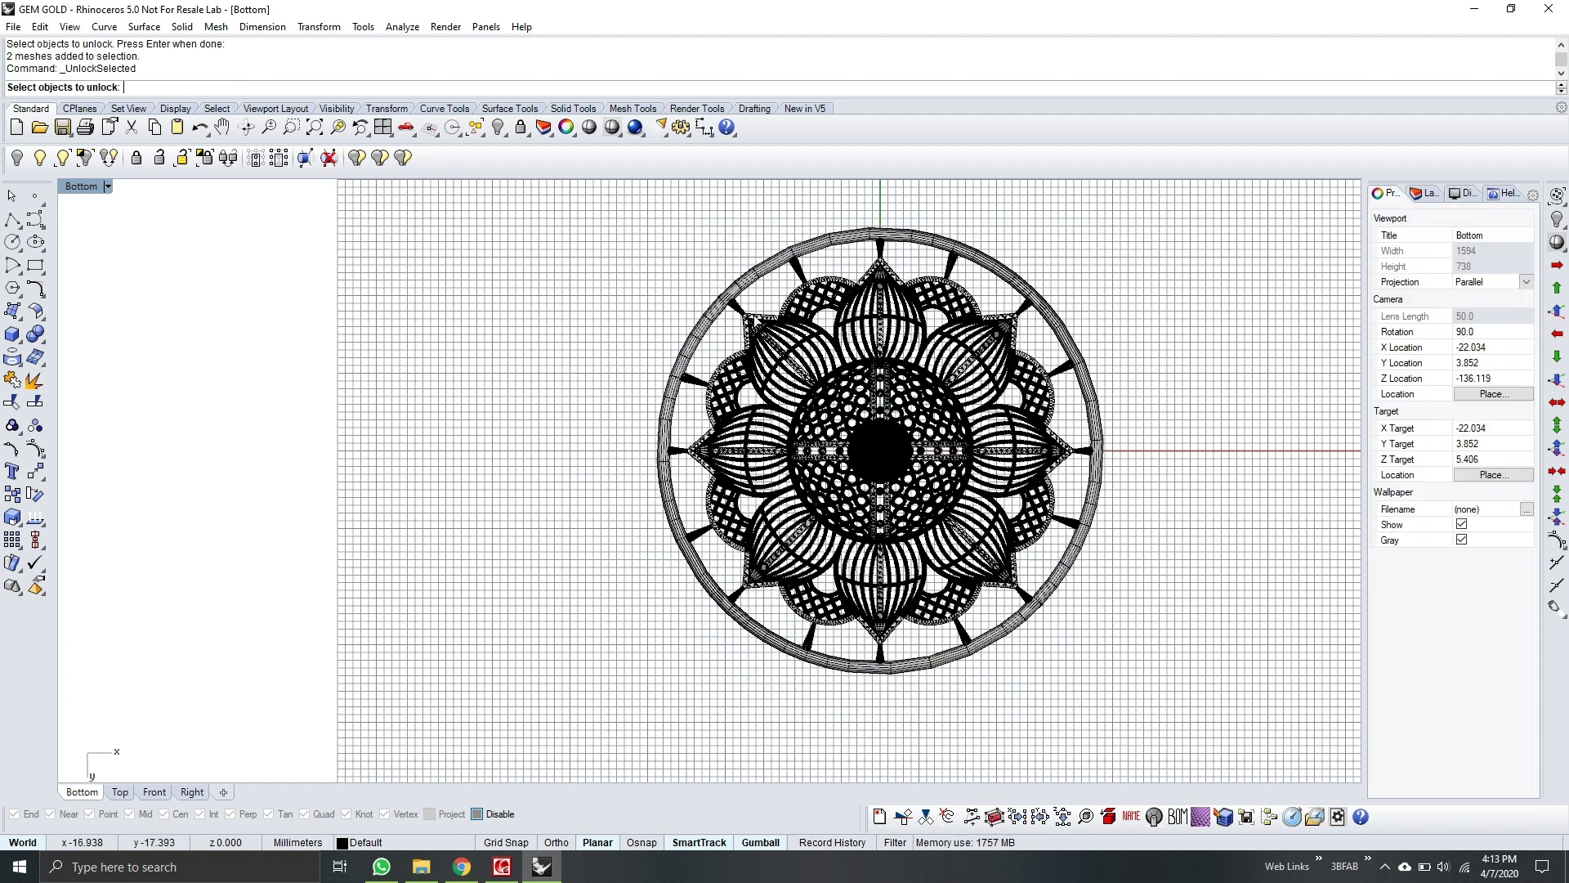
click(754, 315)
right_click(753, 316)
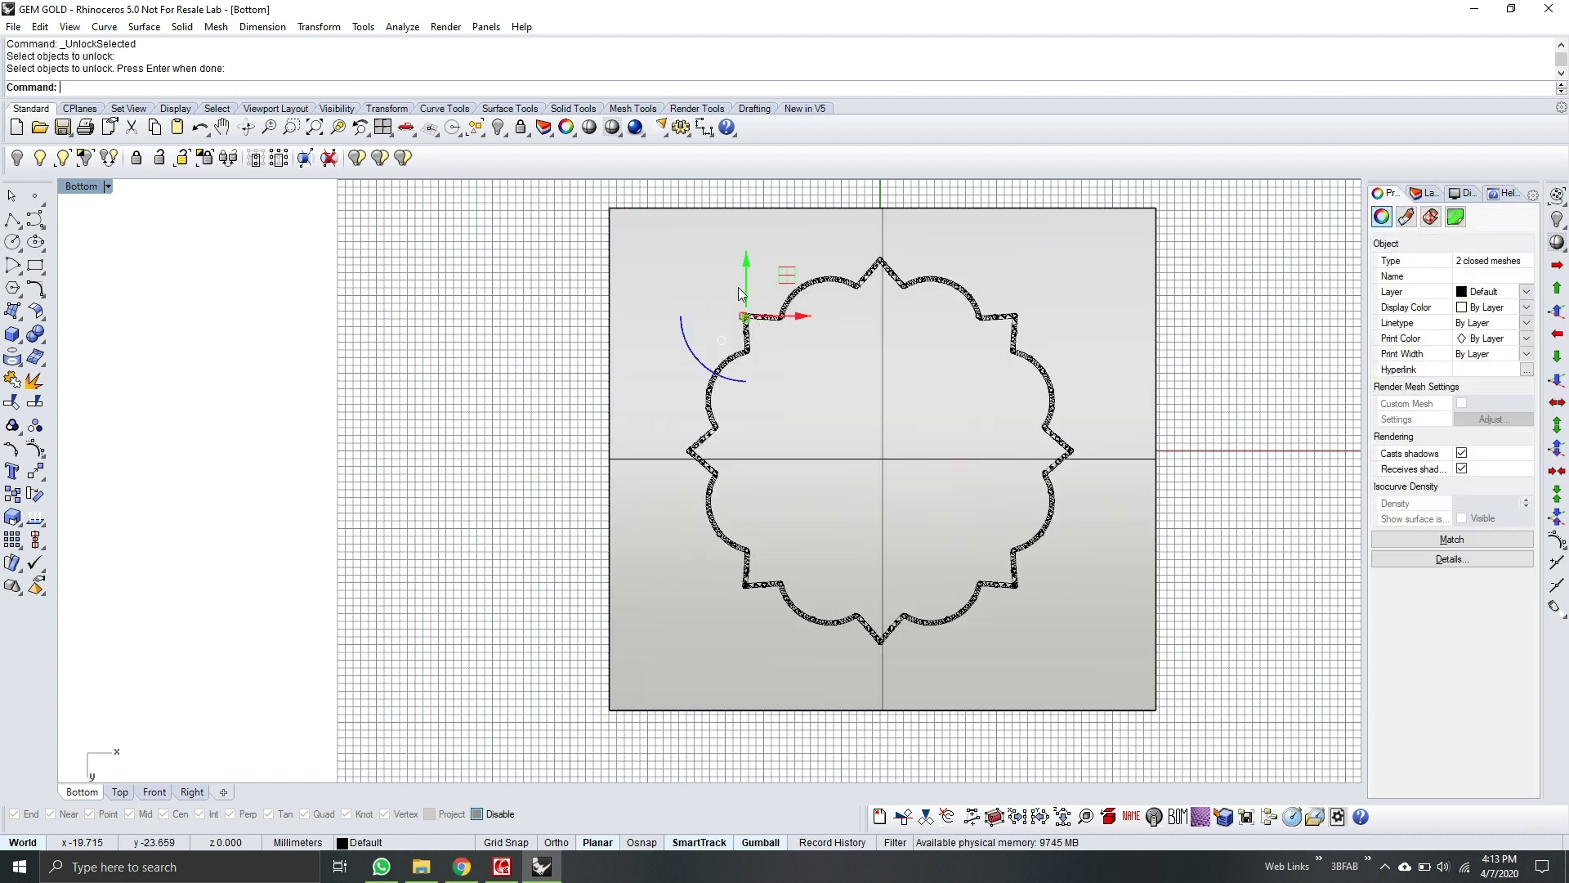
Step: Show the model in a shaded Perspective view and examine the supports around the whole outline from several angles
click(736, 243)
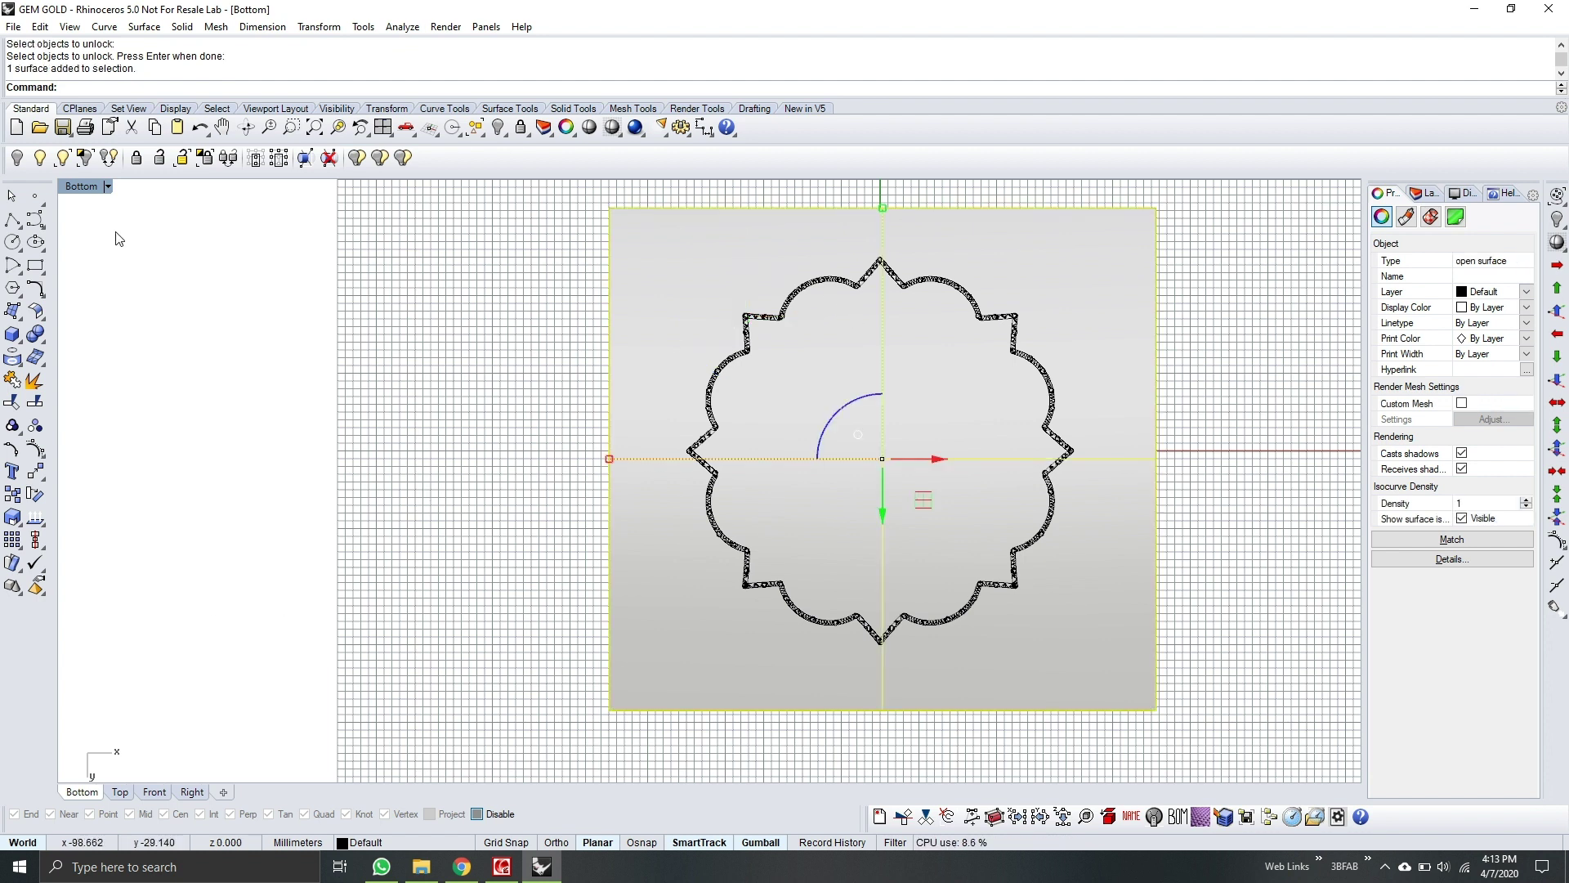
click(107, 187)
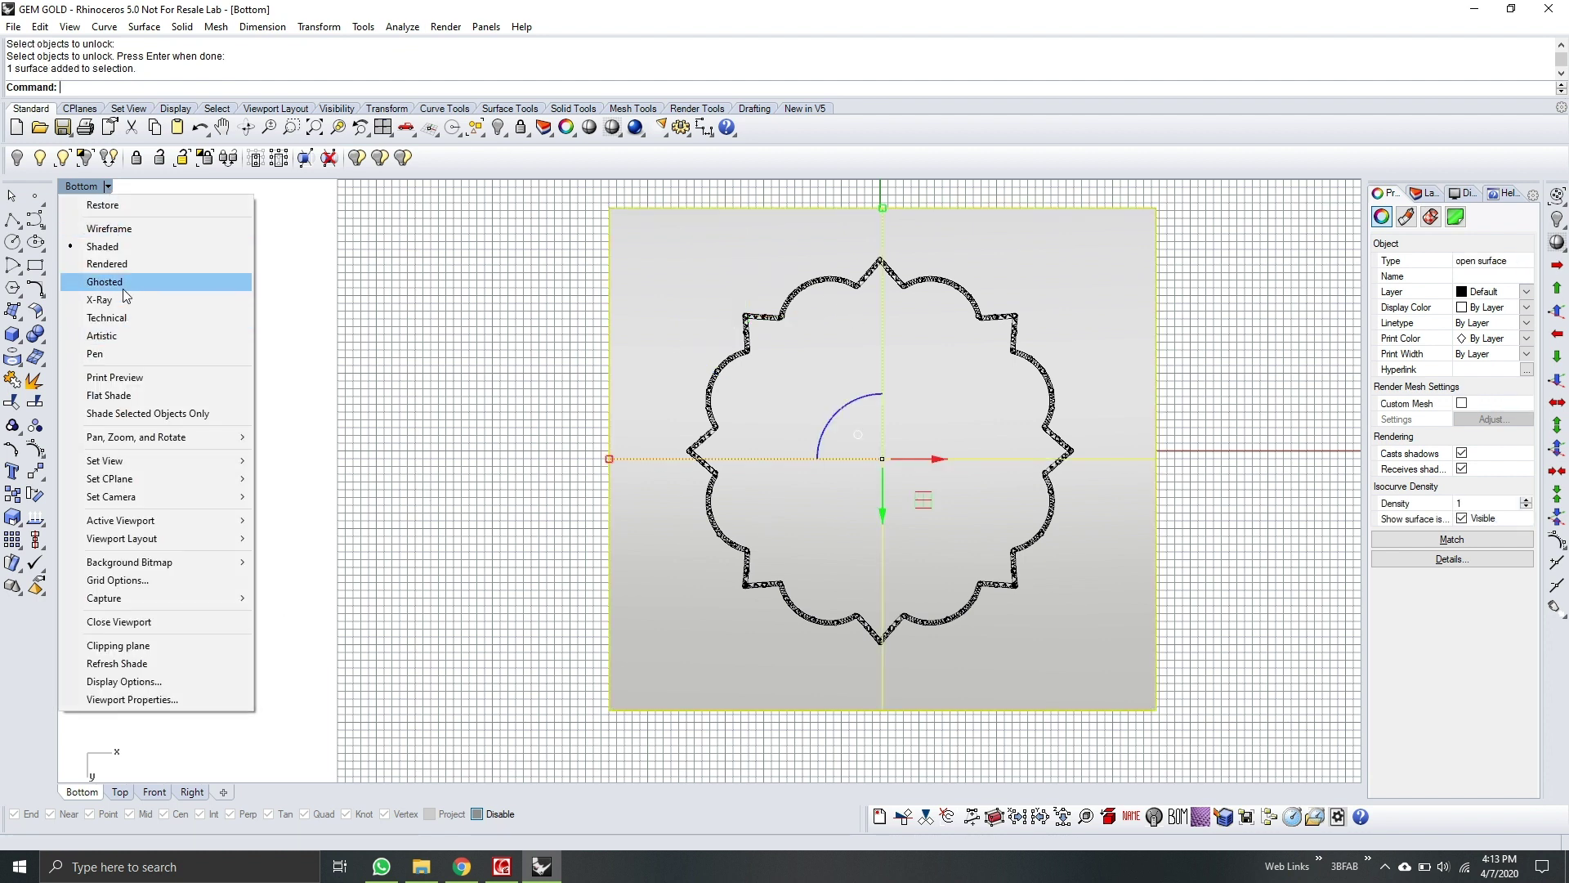
mouse_move(140, 458)
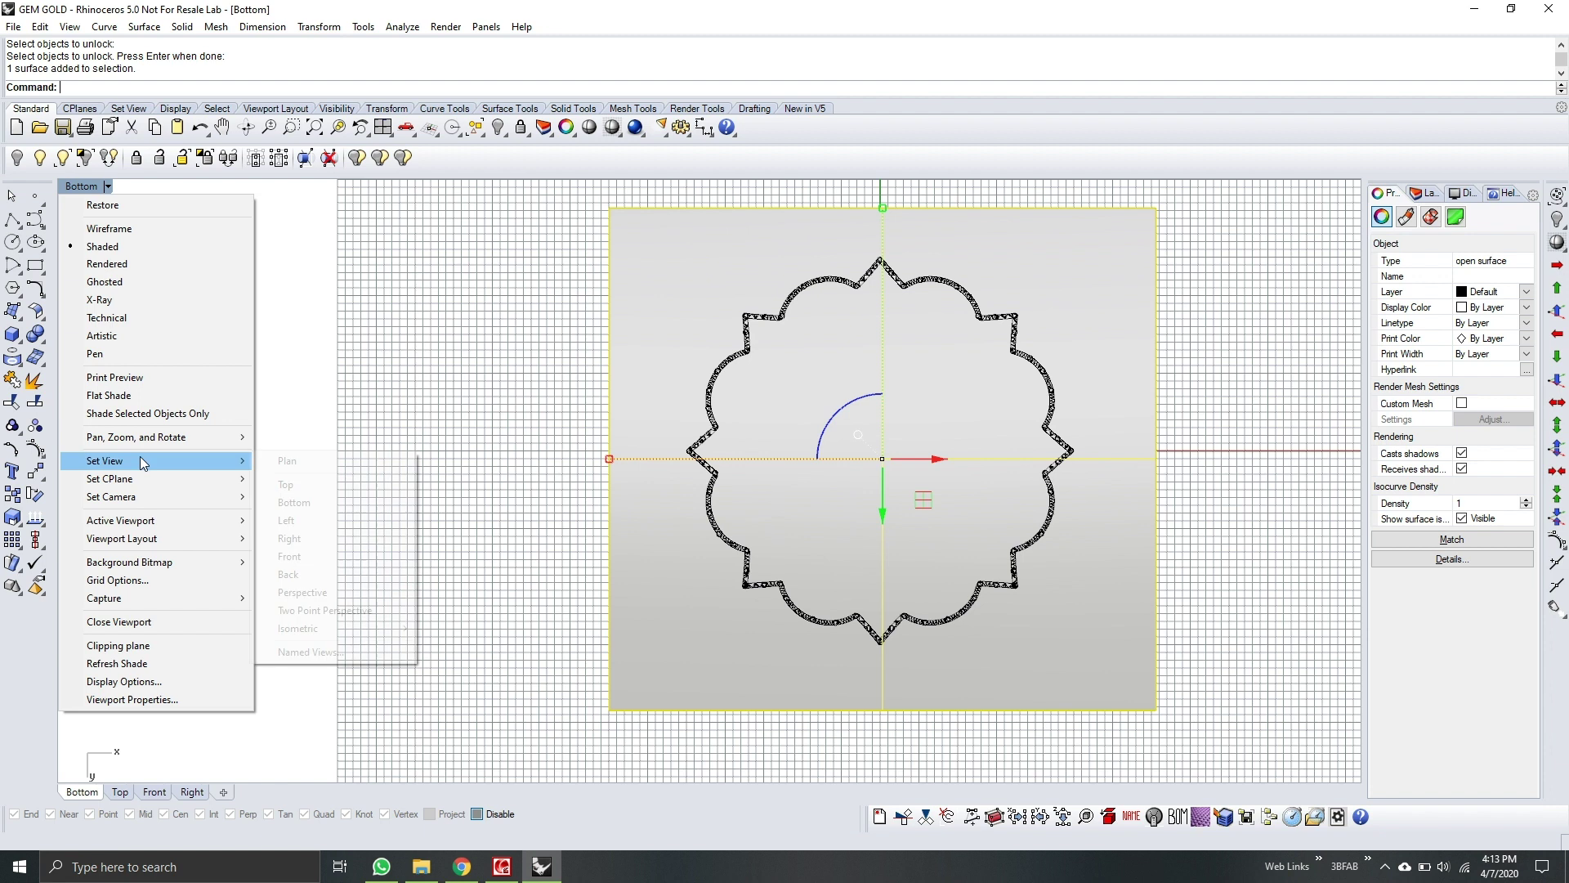
click(343, 609)
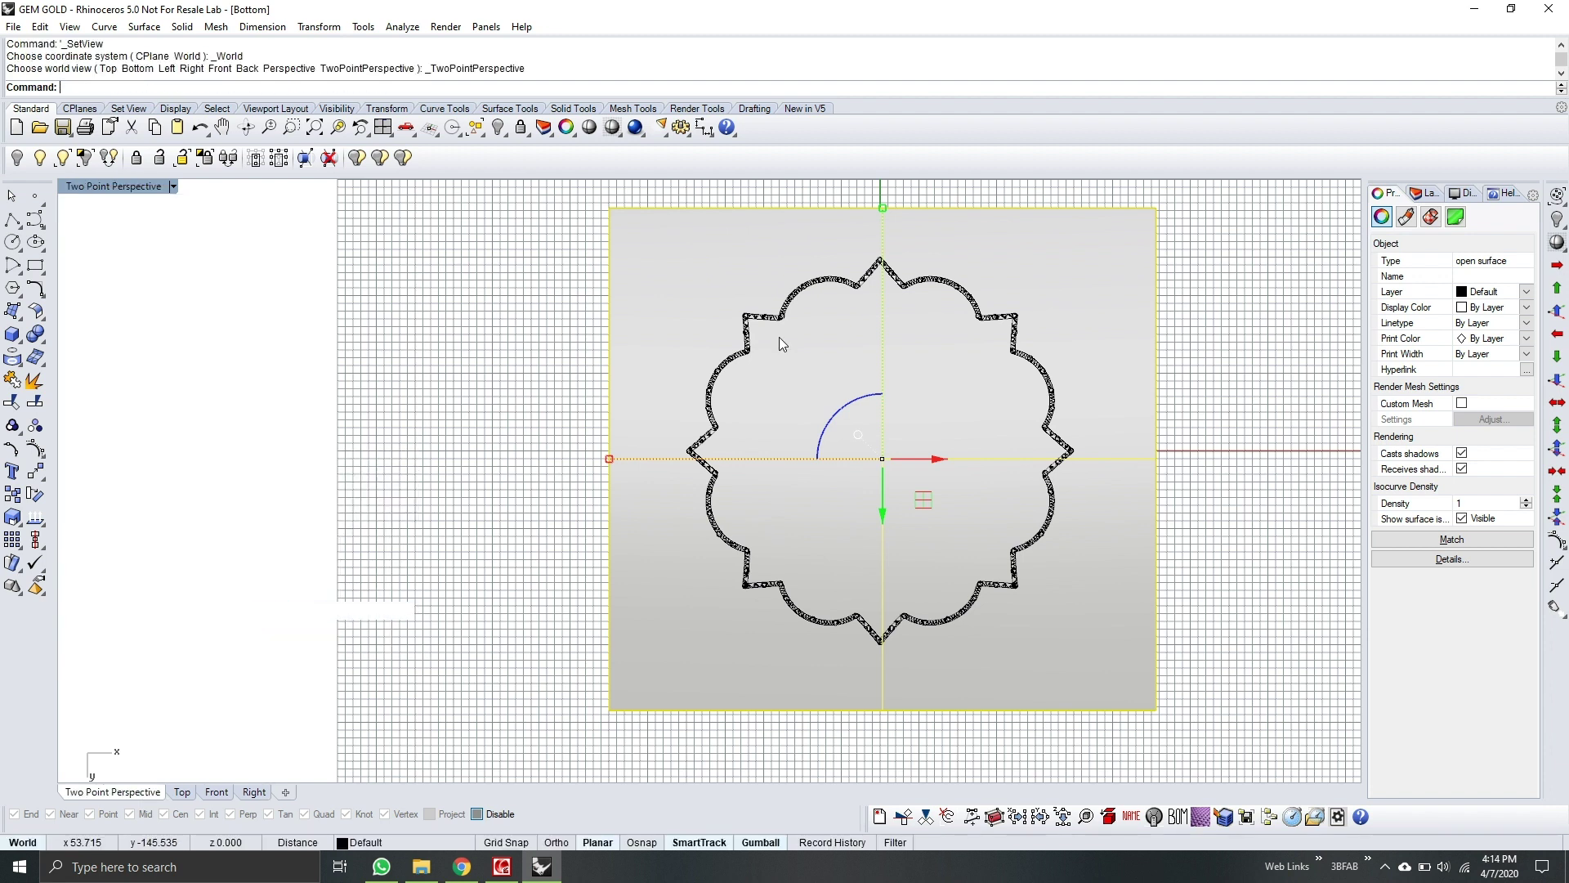
right_drag(747, 366, 885, 429)
drag(864, 518, 861, 508)
mouse_move(861, 509)
right_down()
mouse_move(855, 454)
mouse_move(722, 349)
mouse_move(749, 389)
right_up()
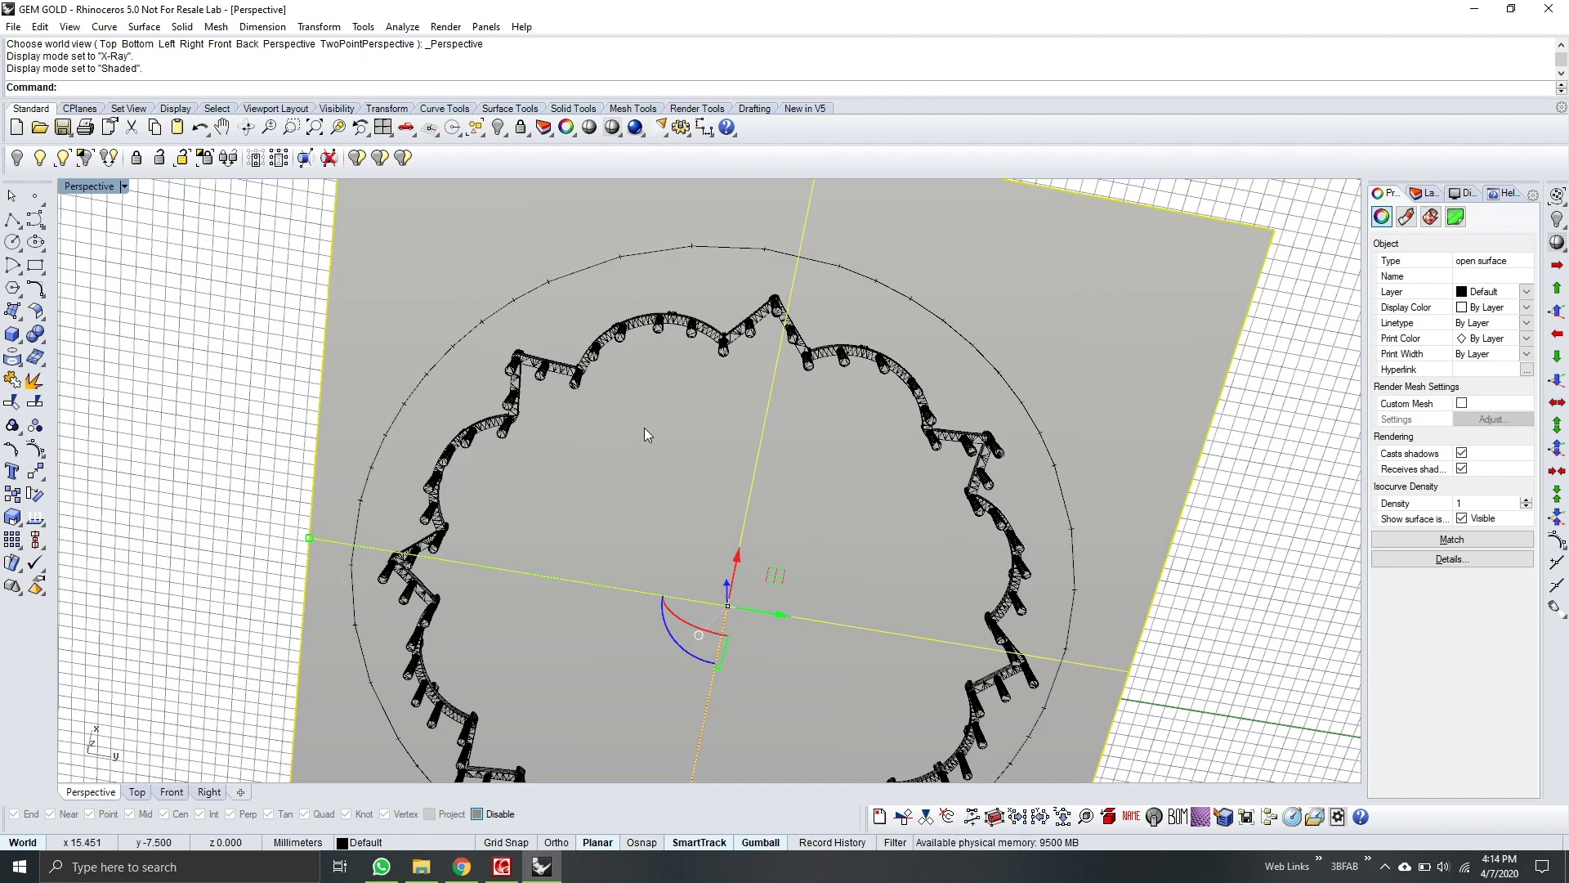
right_drag(644, 428, 860, 380)
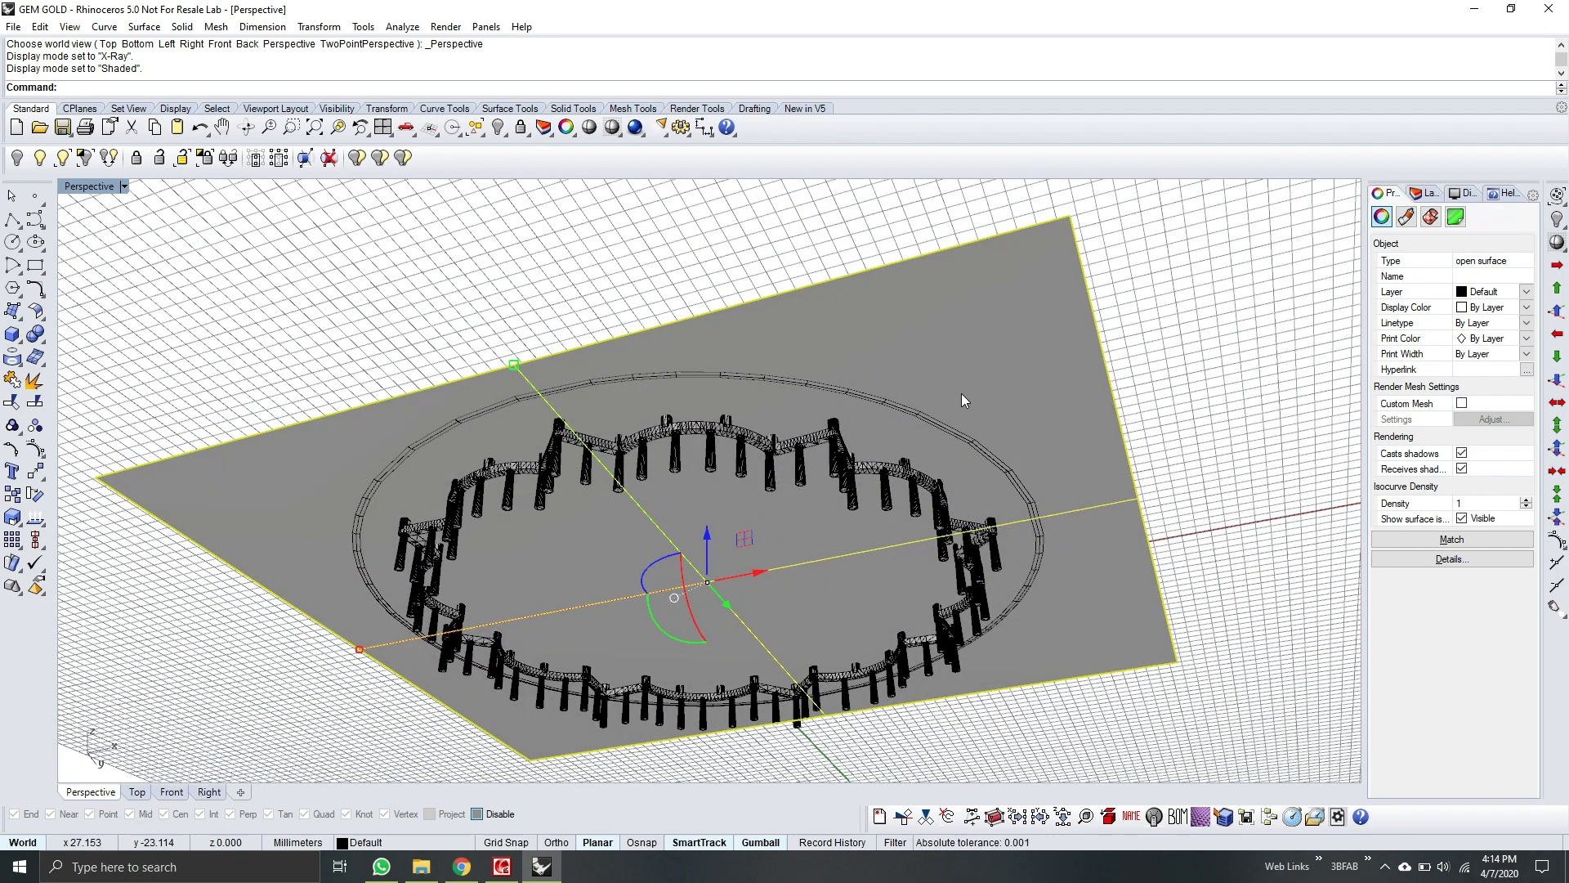
Step: Start BelSupport on the joined flower-and-ring mesh with a support radius of 0.4
right_drag(971, 382, 742, 353)
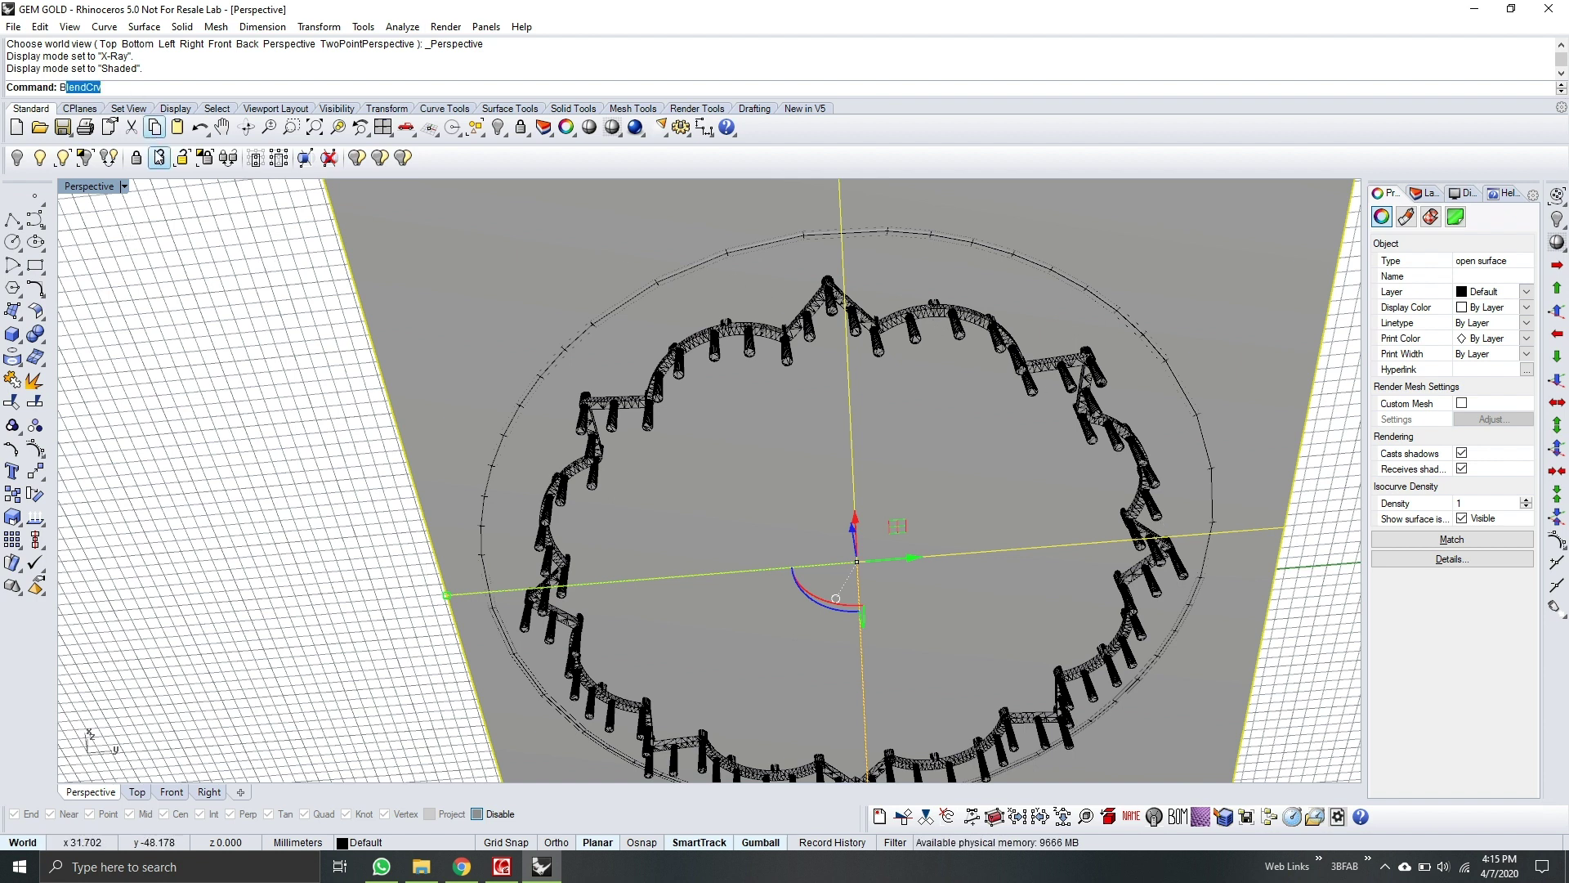
text(elSupport)
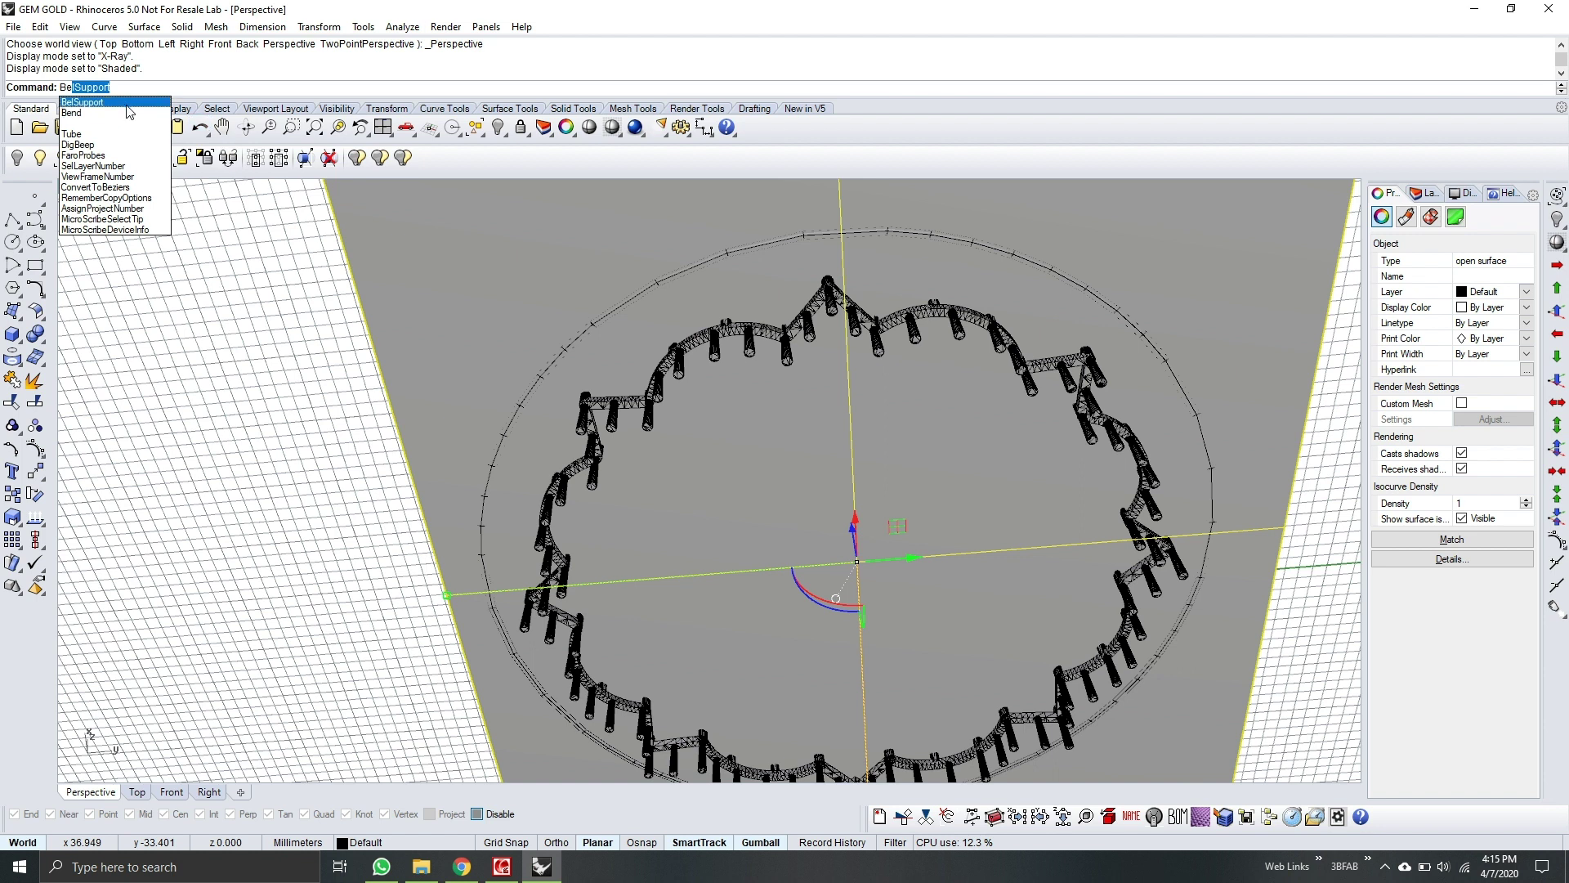
click(127, 104)
click(678, 281)
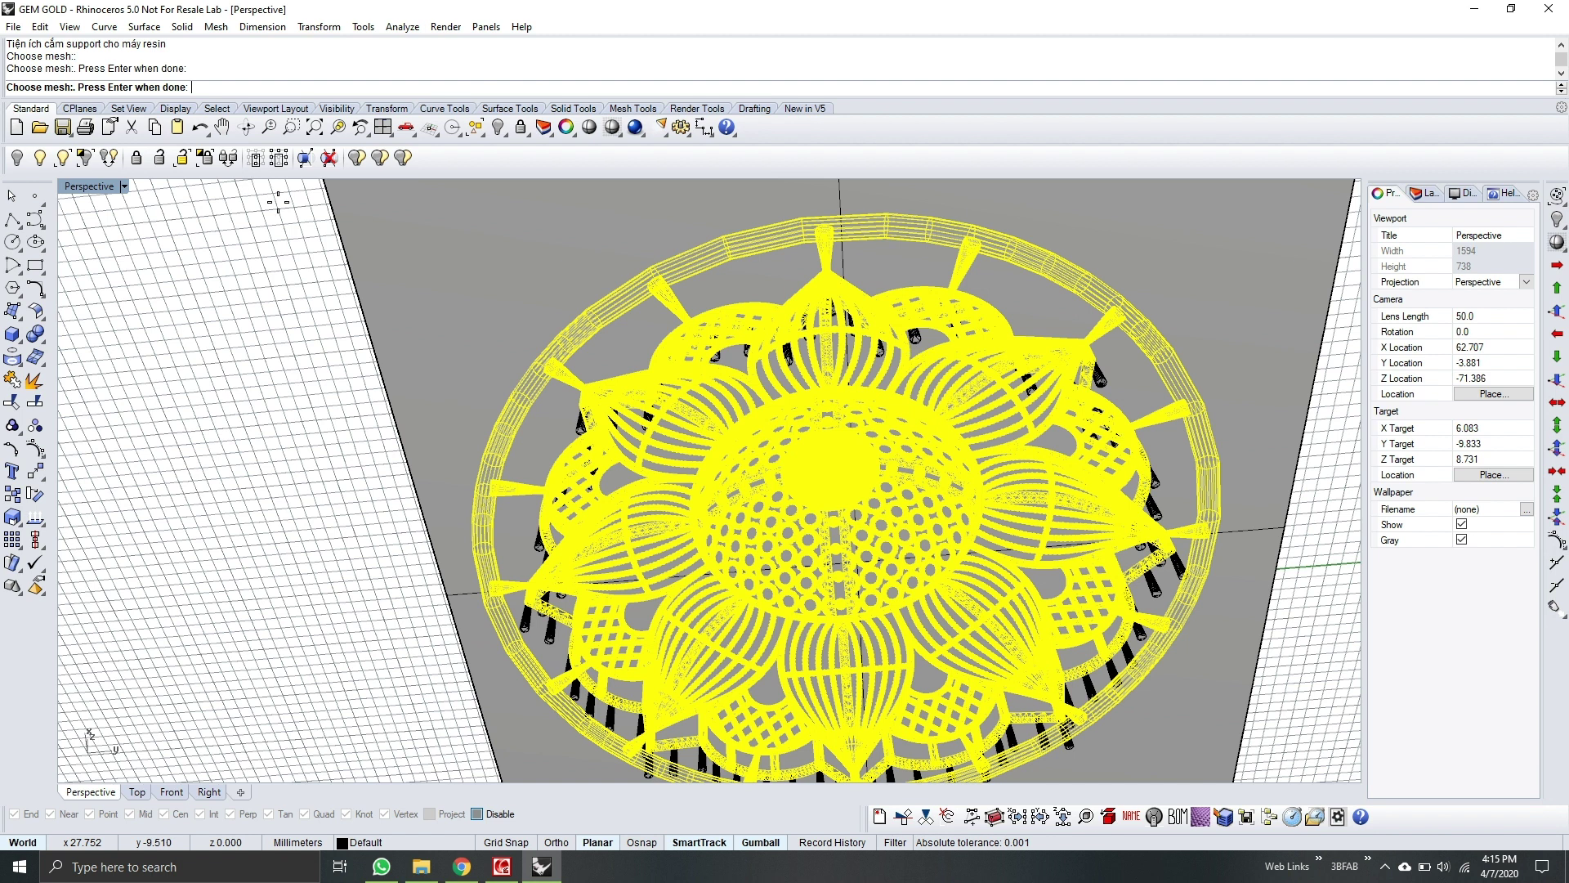
key(Return)
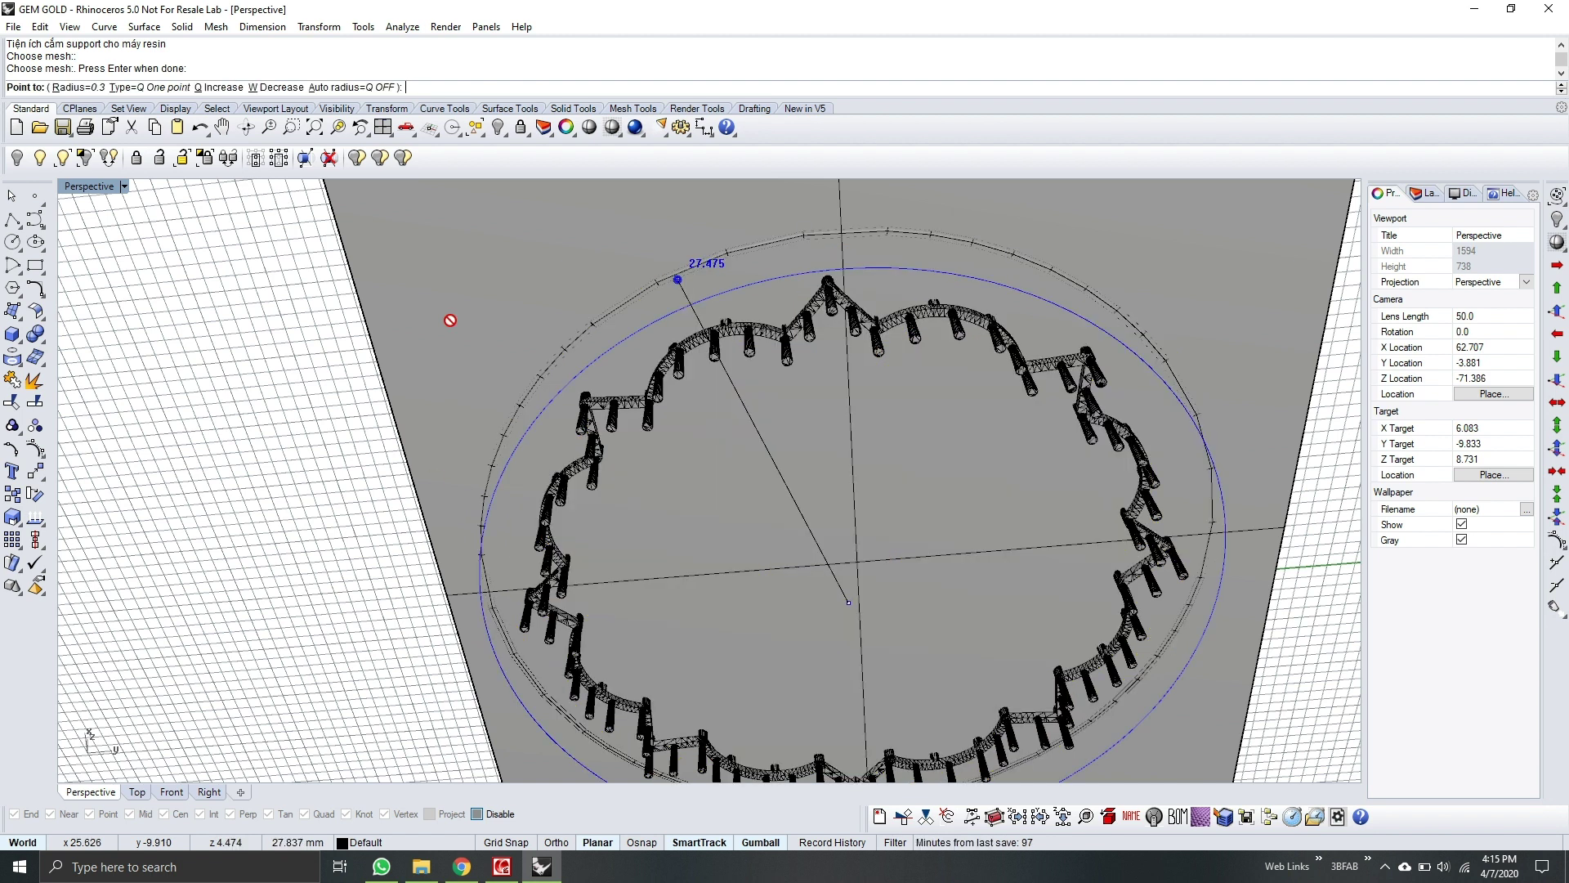
click(97, 87)
key(Return)
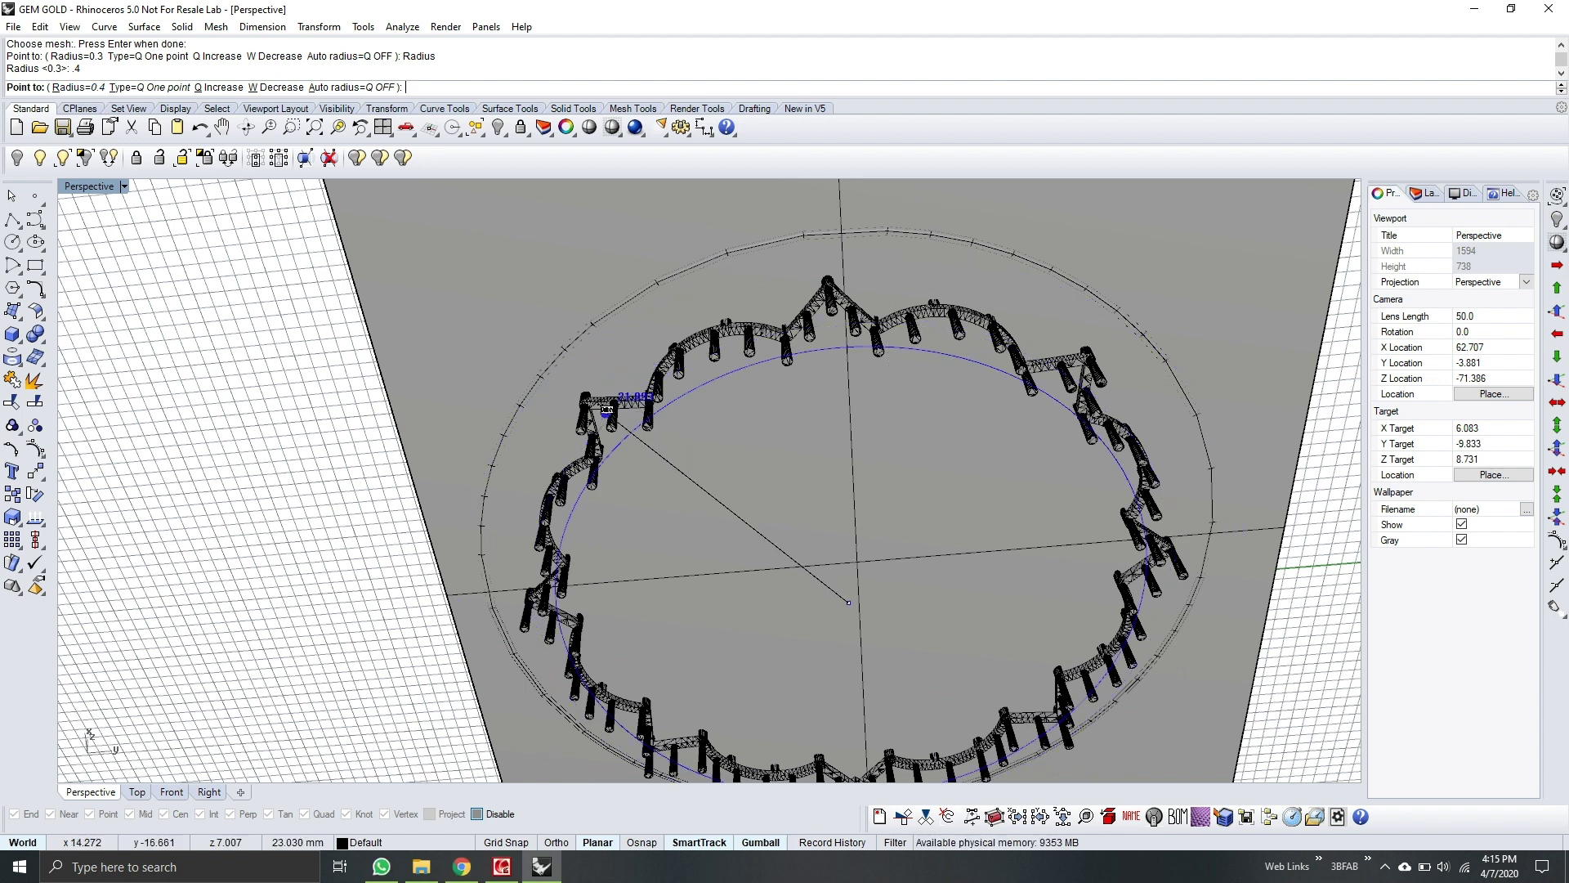
Step: Place four supports about 6 mm apart along the outer ring, starting at its +X axis point and heading toward -Y
right_drag(599, 413, 526, 445)
scroll(639, 330, up, 2)
click(708, 299)
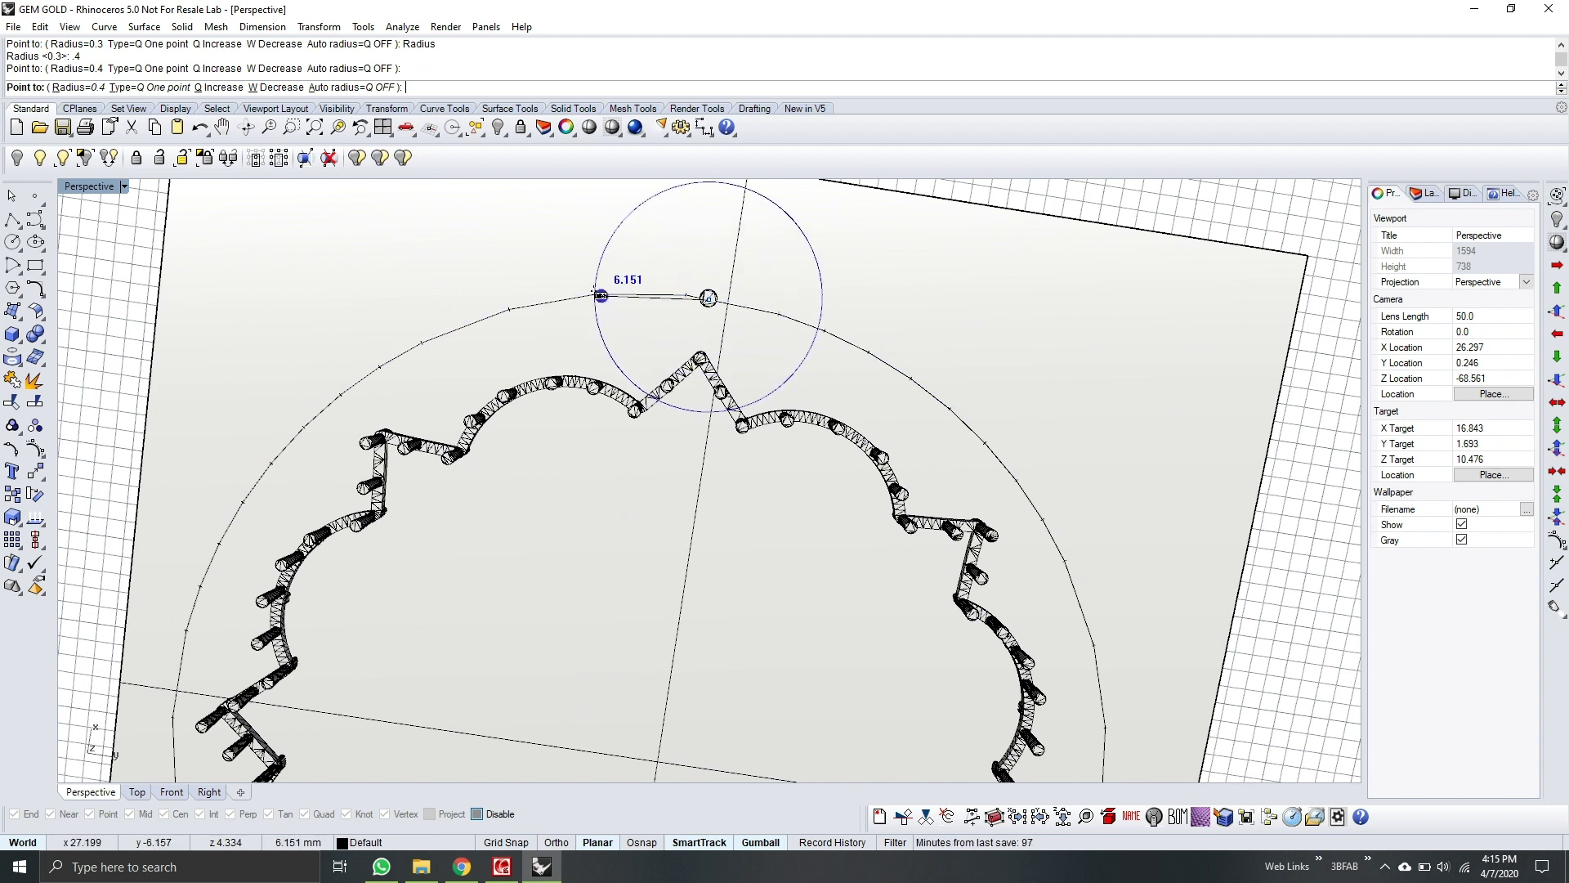
click(600, 296)
shift+right_drag(600, 296, 769, 290)
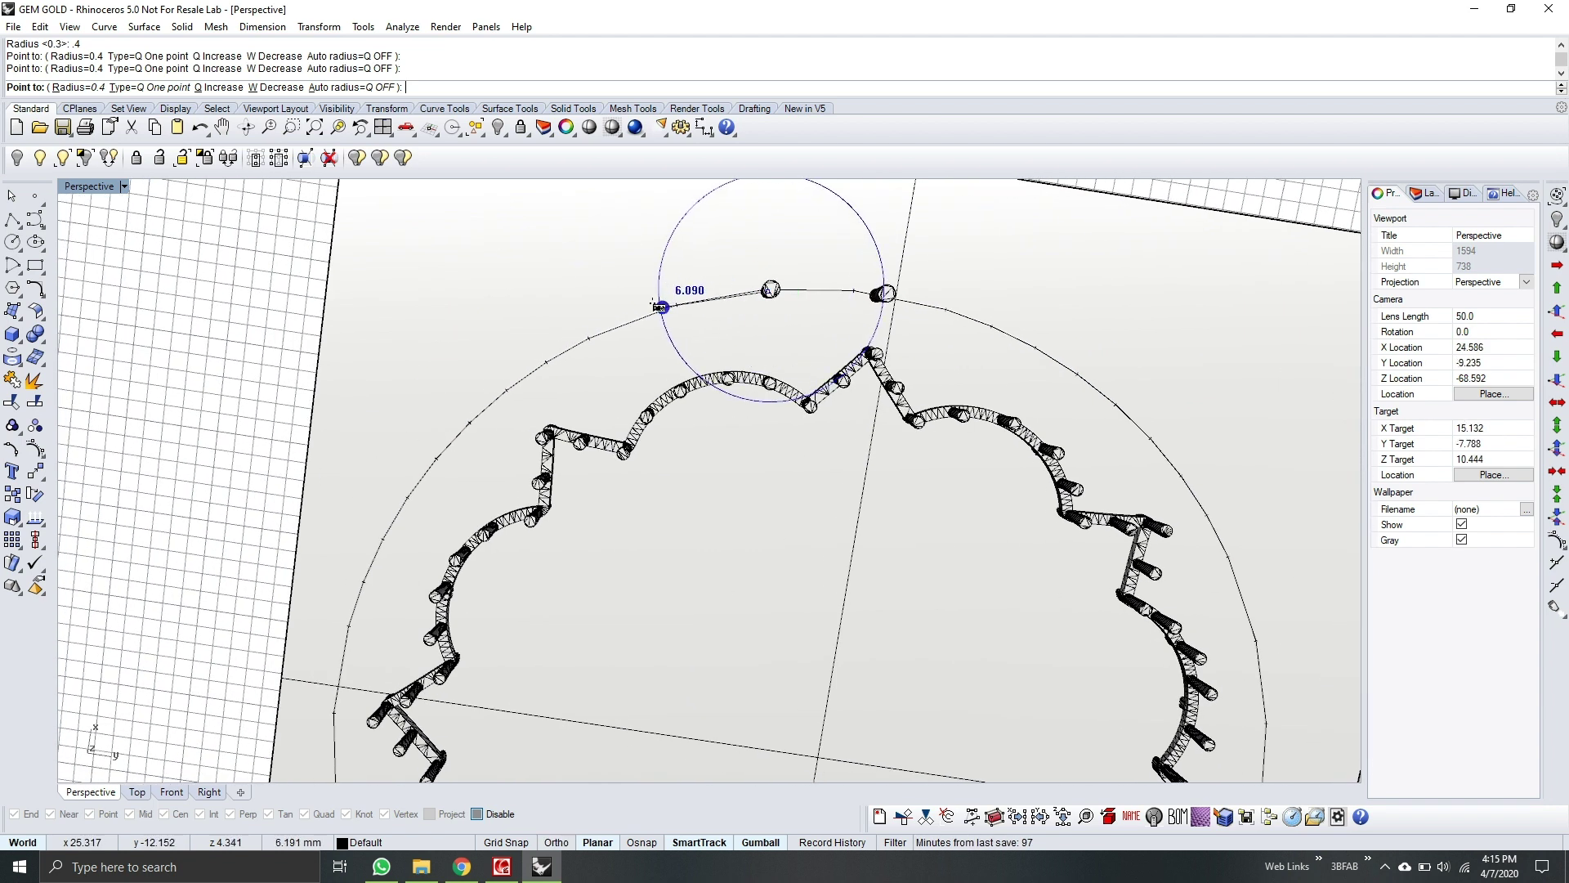
click(656, 309)
click(540, 360)
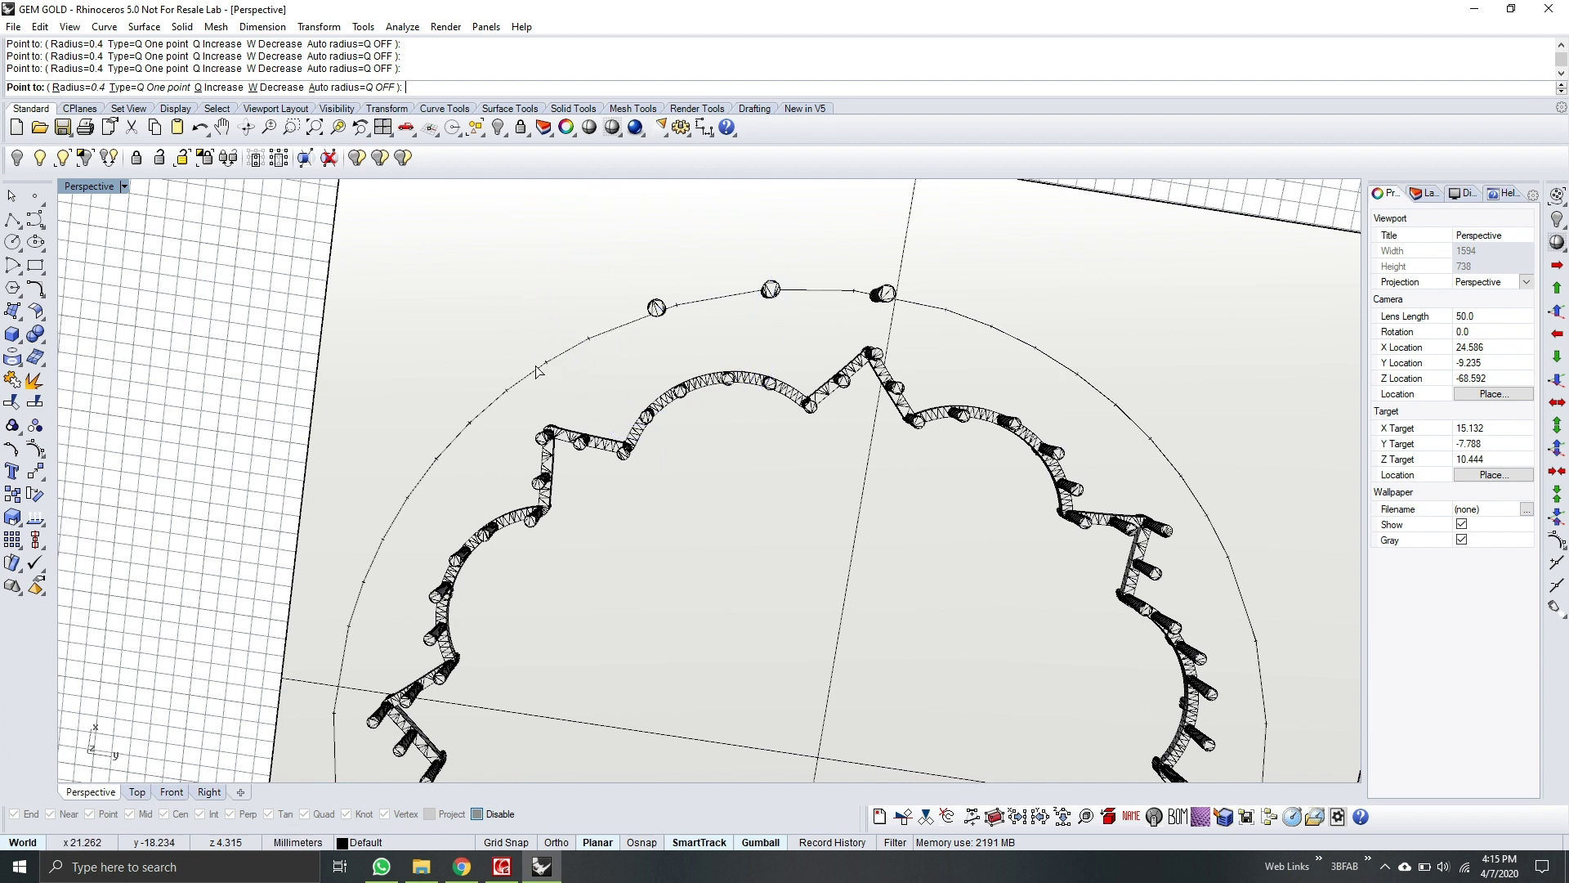
Step: Continue the outer ring row with four supports about 6 mm apart, reaching the -Y axis
shift+right_drag(542, 339, 646, 282)
click(650, 298)
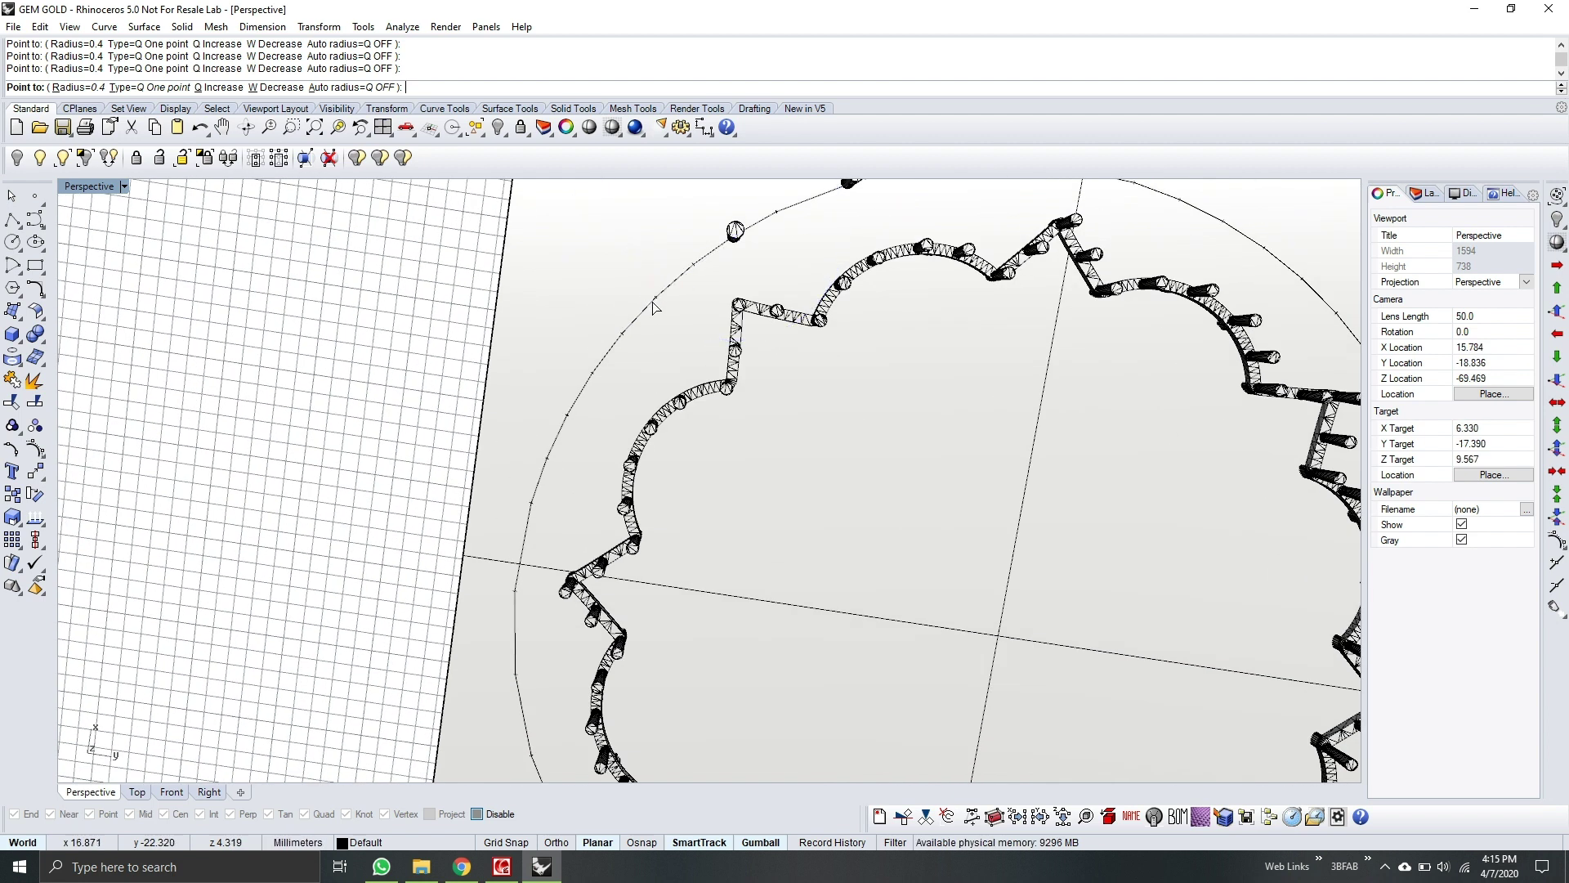
click(593, 372)
shift+right_drag(560, 423, 644, 273)
click(628, 312)
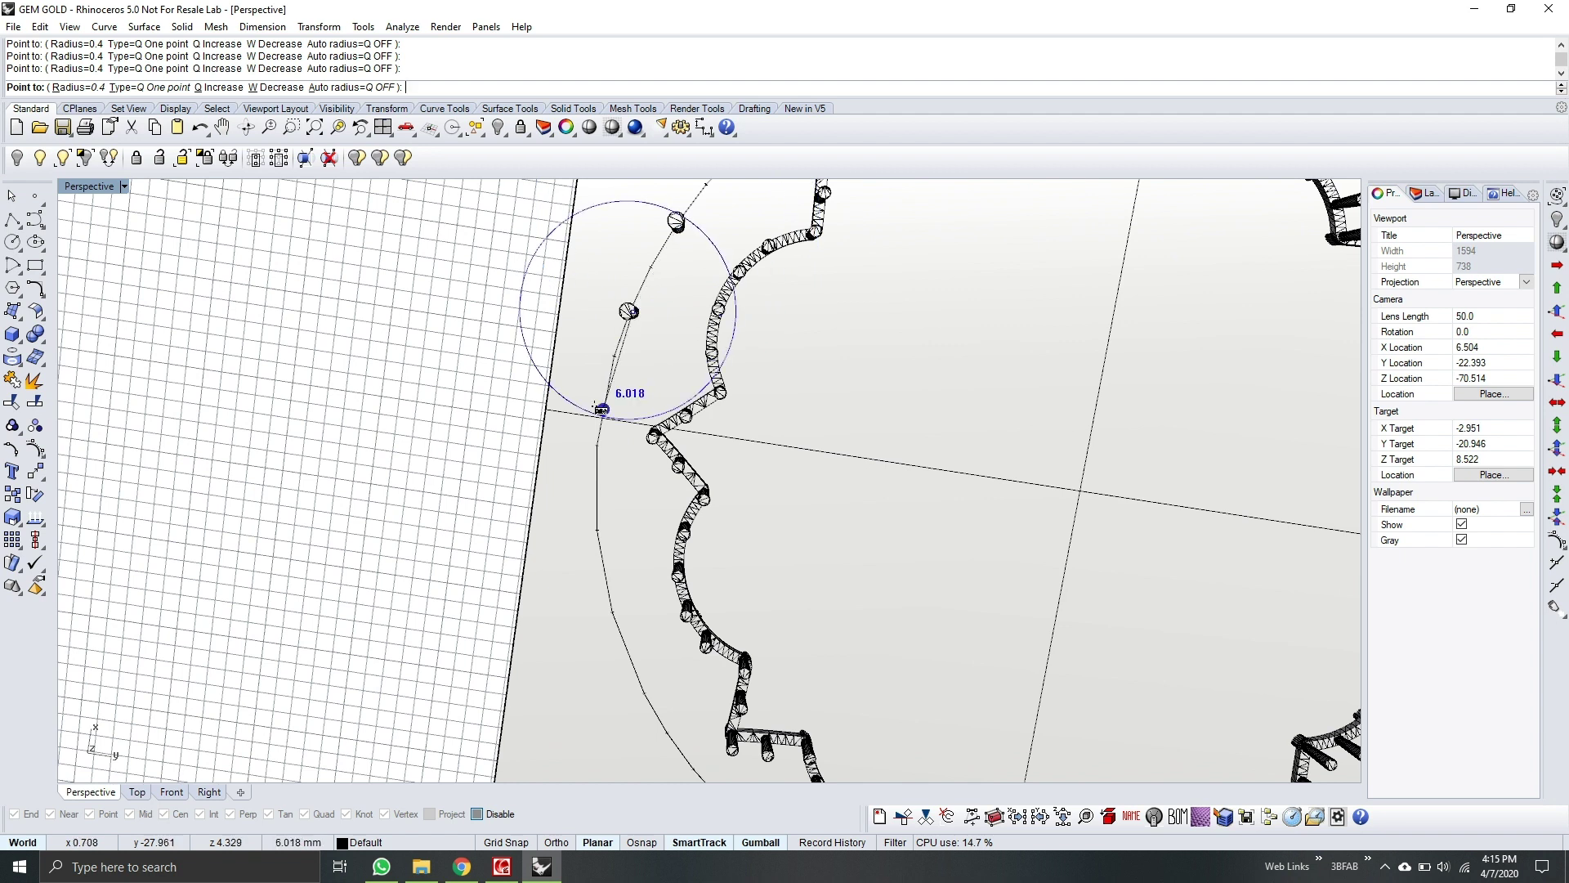
click(602, 412)
shift+right_drag(601, 413, 589, 227)
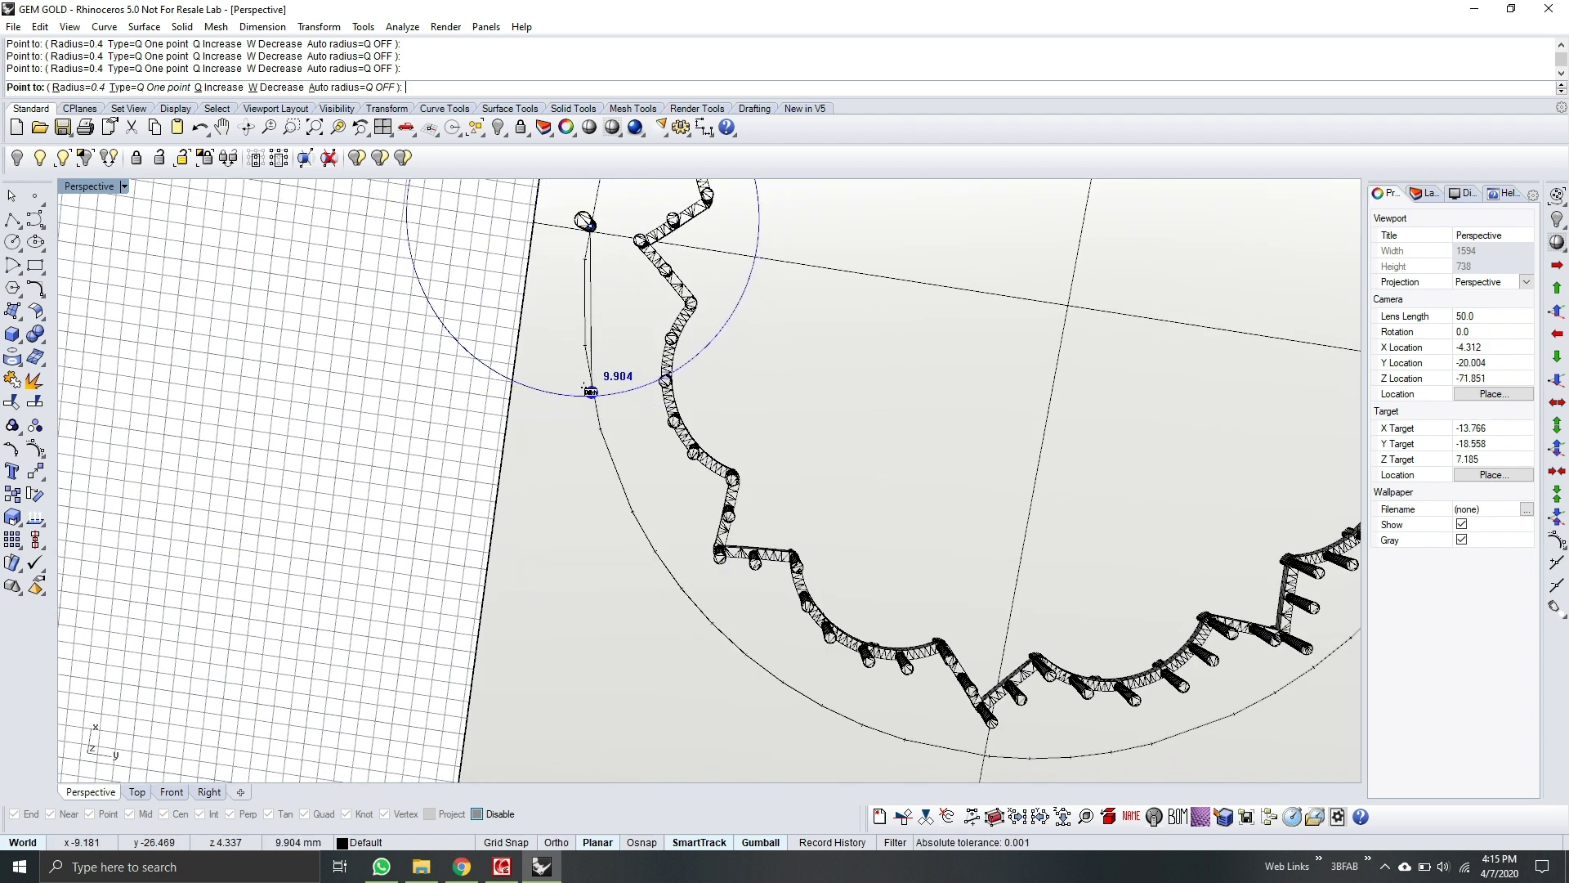
Step: Add four supports at similar spacing along the outer ring, past the -Y axis toward -X
click(578, 345)
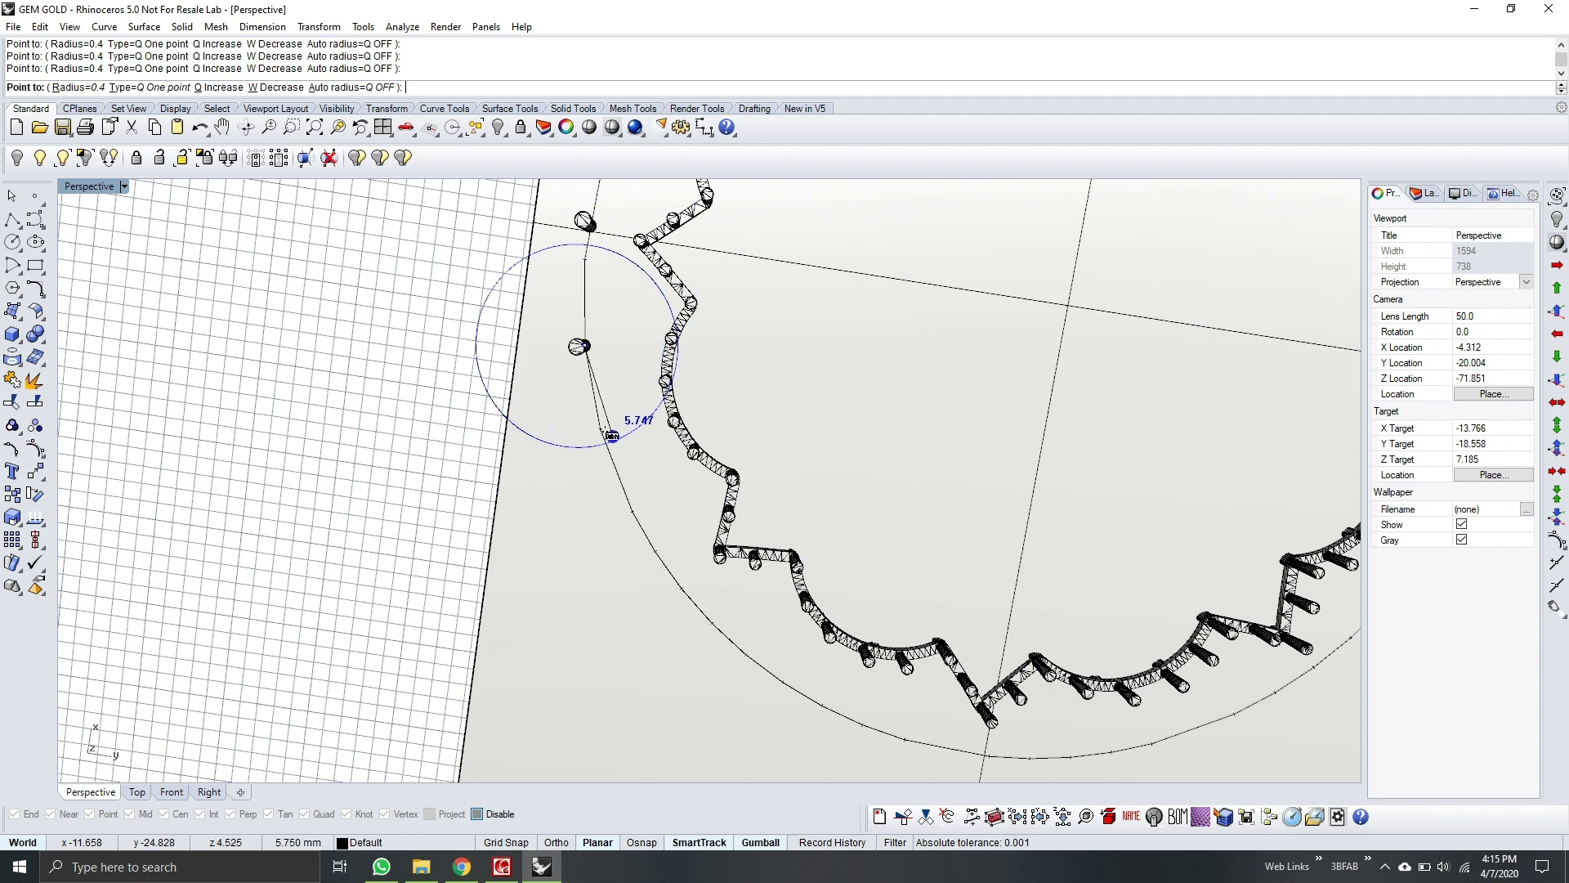
click(603, 435)
shift+right_drag(603, 435, 493, 292)
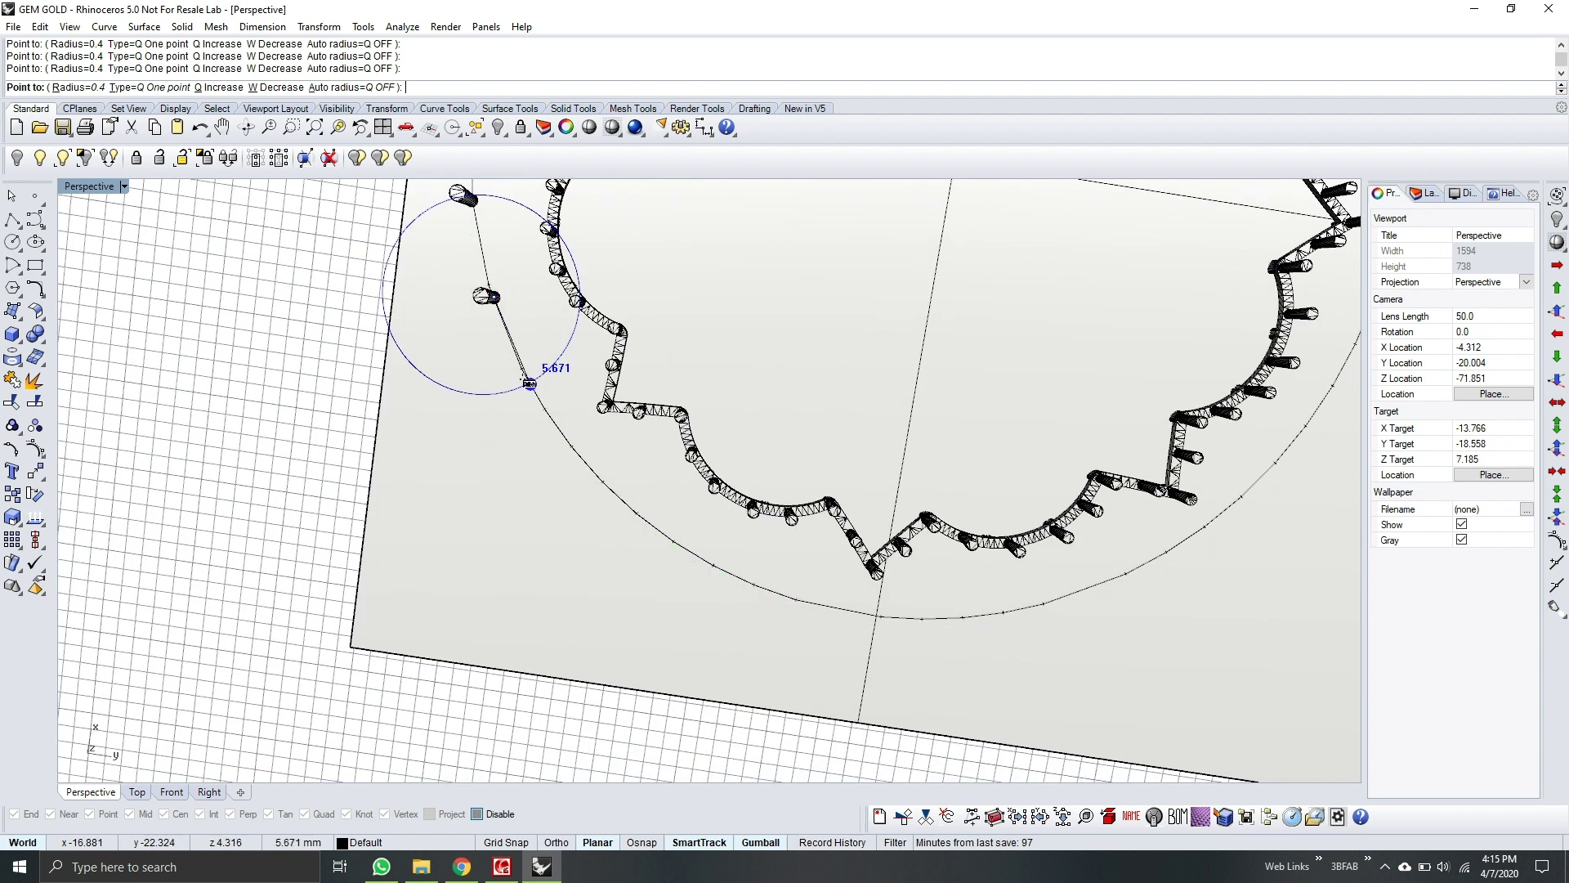
click(530, 384)
click(586, 464)
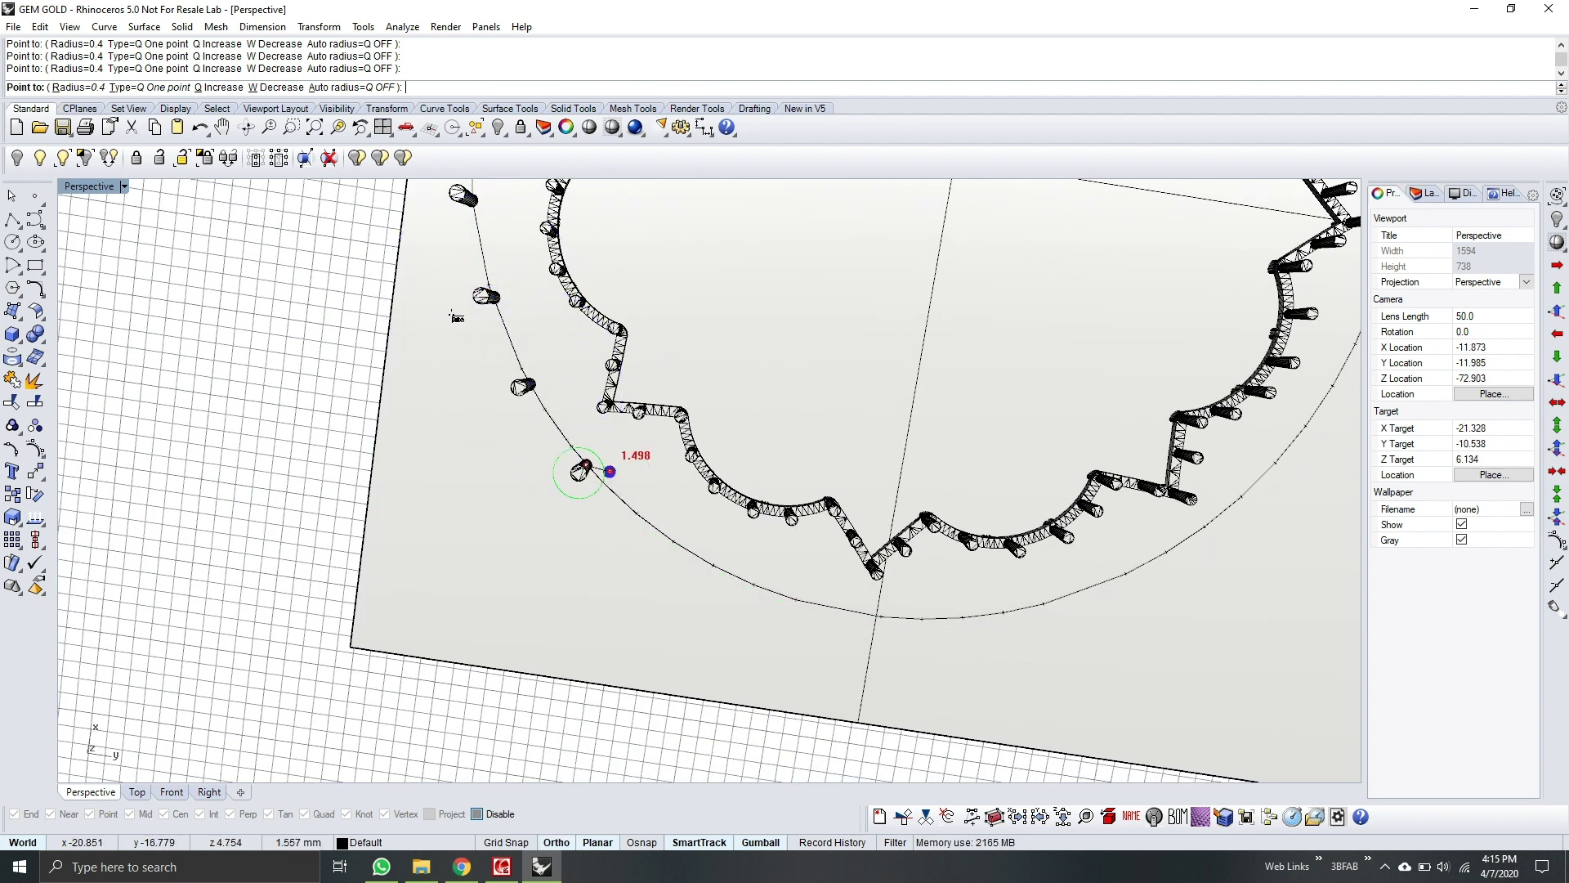
Step: Place the three remaining supports of the half ring, ending at the -X axis, and finish the support command
shift+right_drag(610, 469, 448, 298)
click(505, 370)
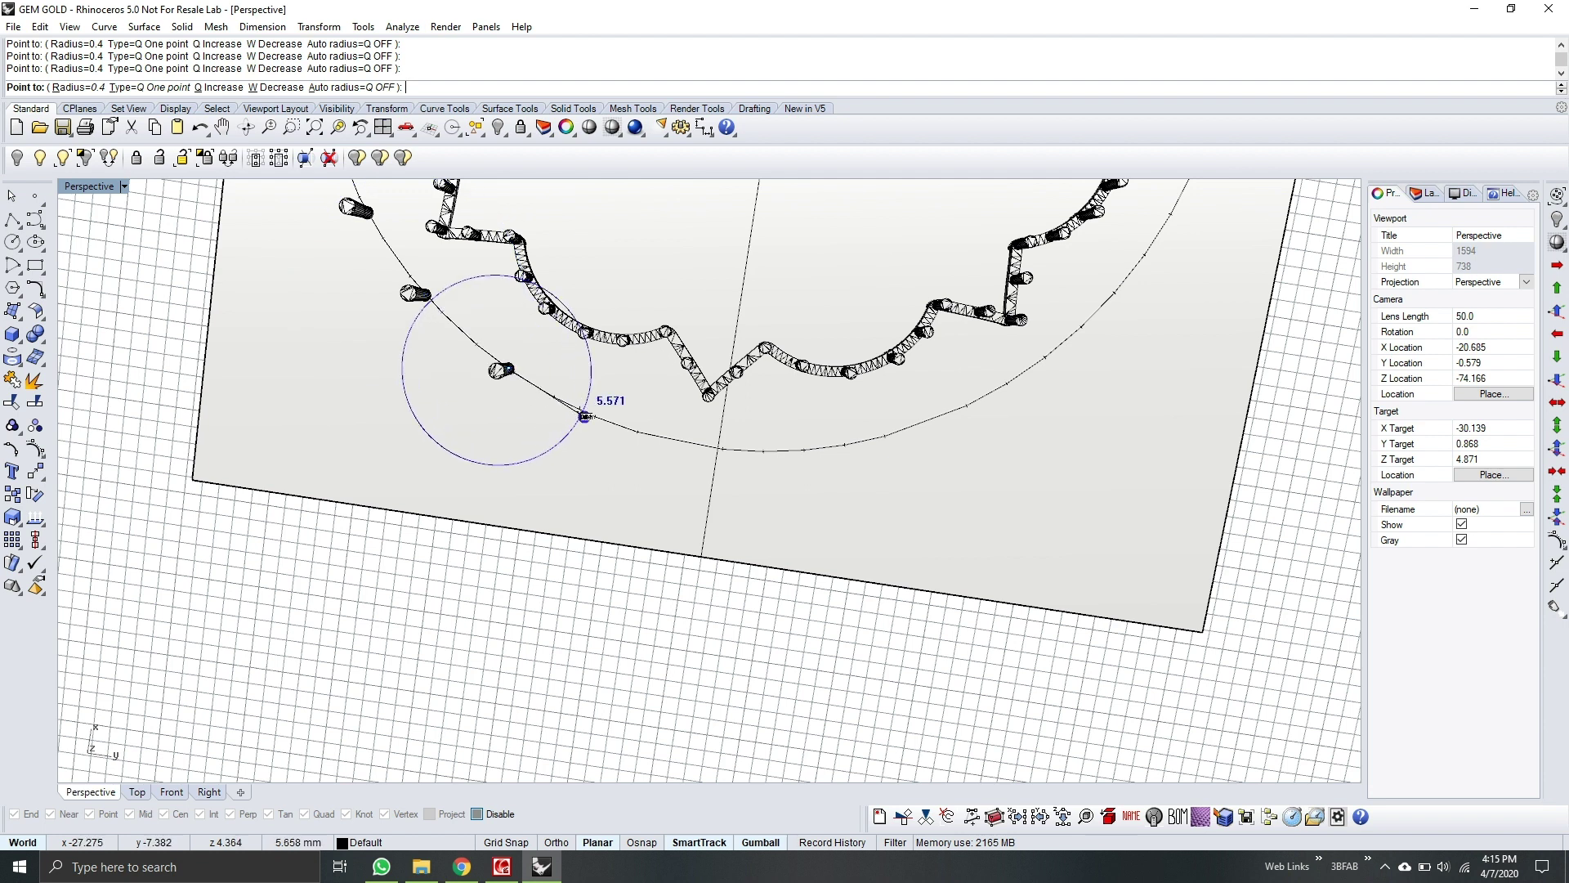
click(588, 419)
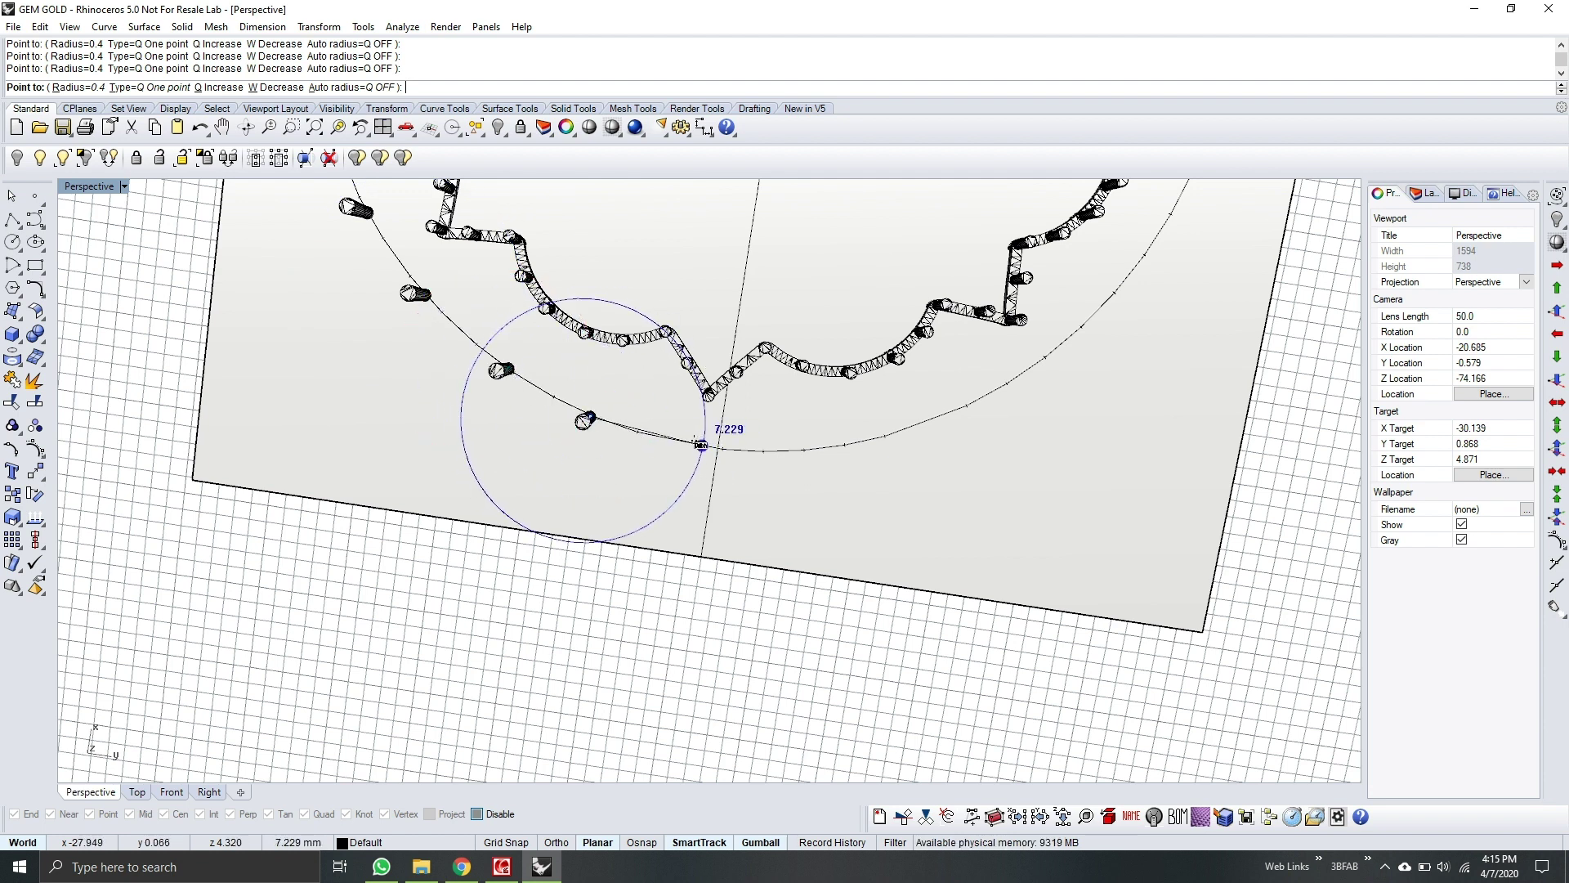
click(700, 445)
scroll(609, 343, down, 10)
right_drag(645, 313, 799, 455)
right_click(725, 370)
scroll(732, 376, up, 5)
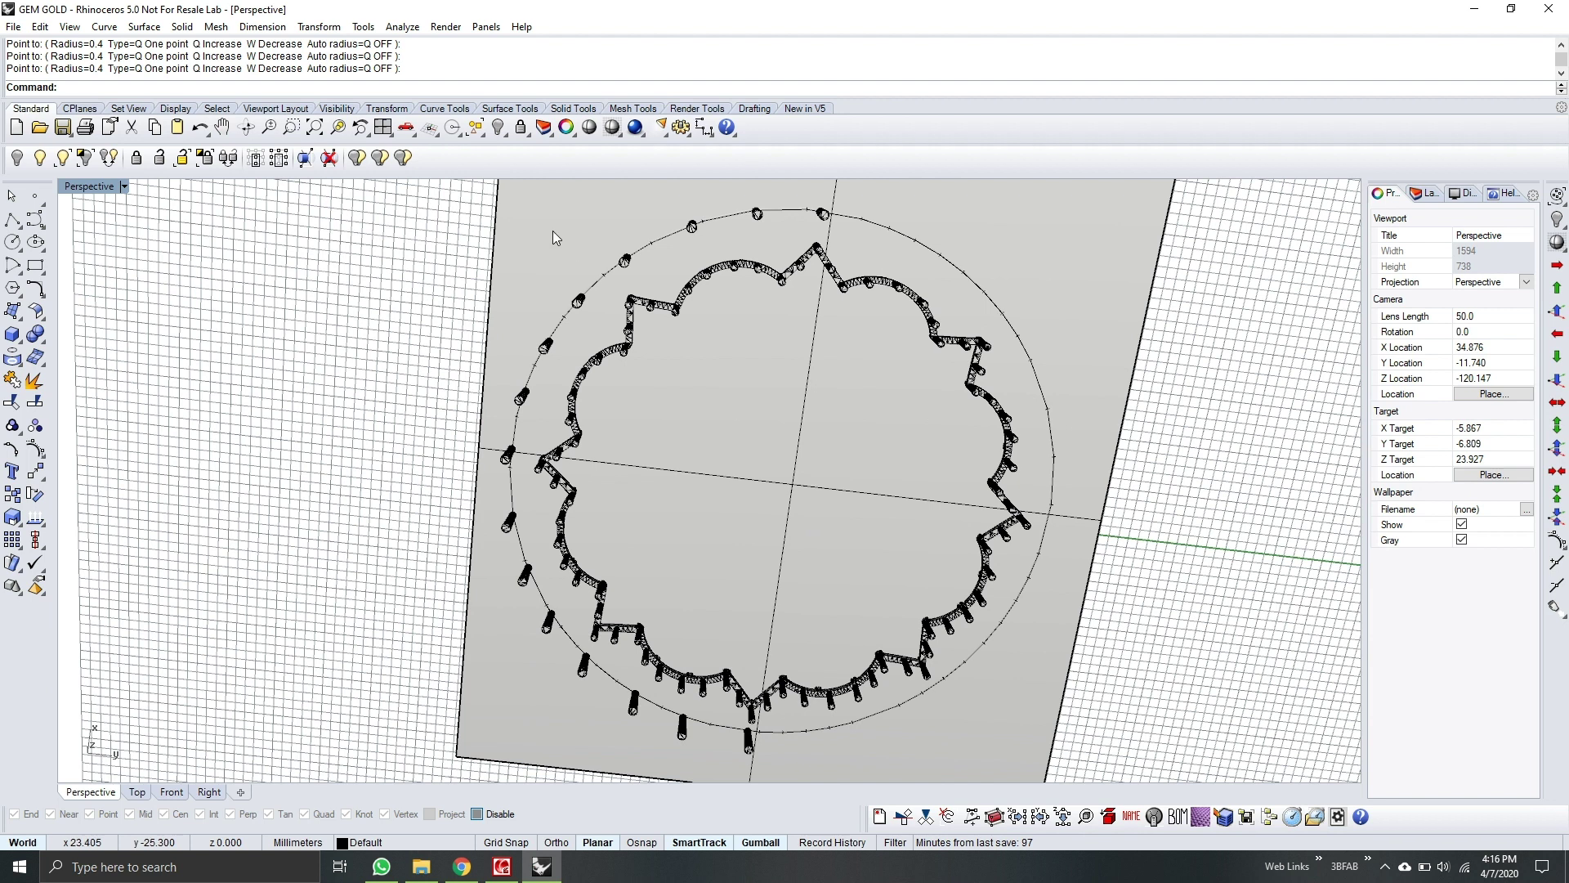
Step: Lock the rectangular base surface and the flower-and-ring mesh so only the supports can be selected
click(552, 229)
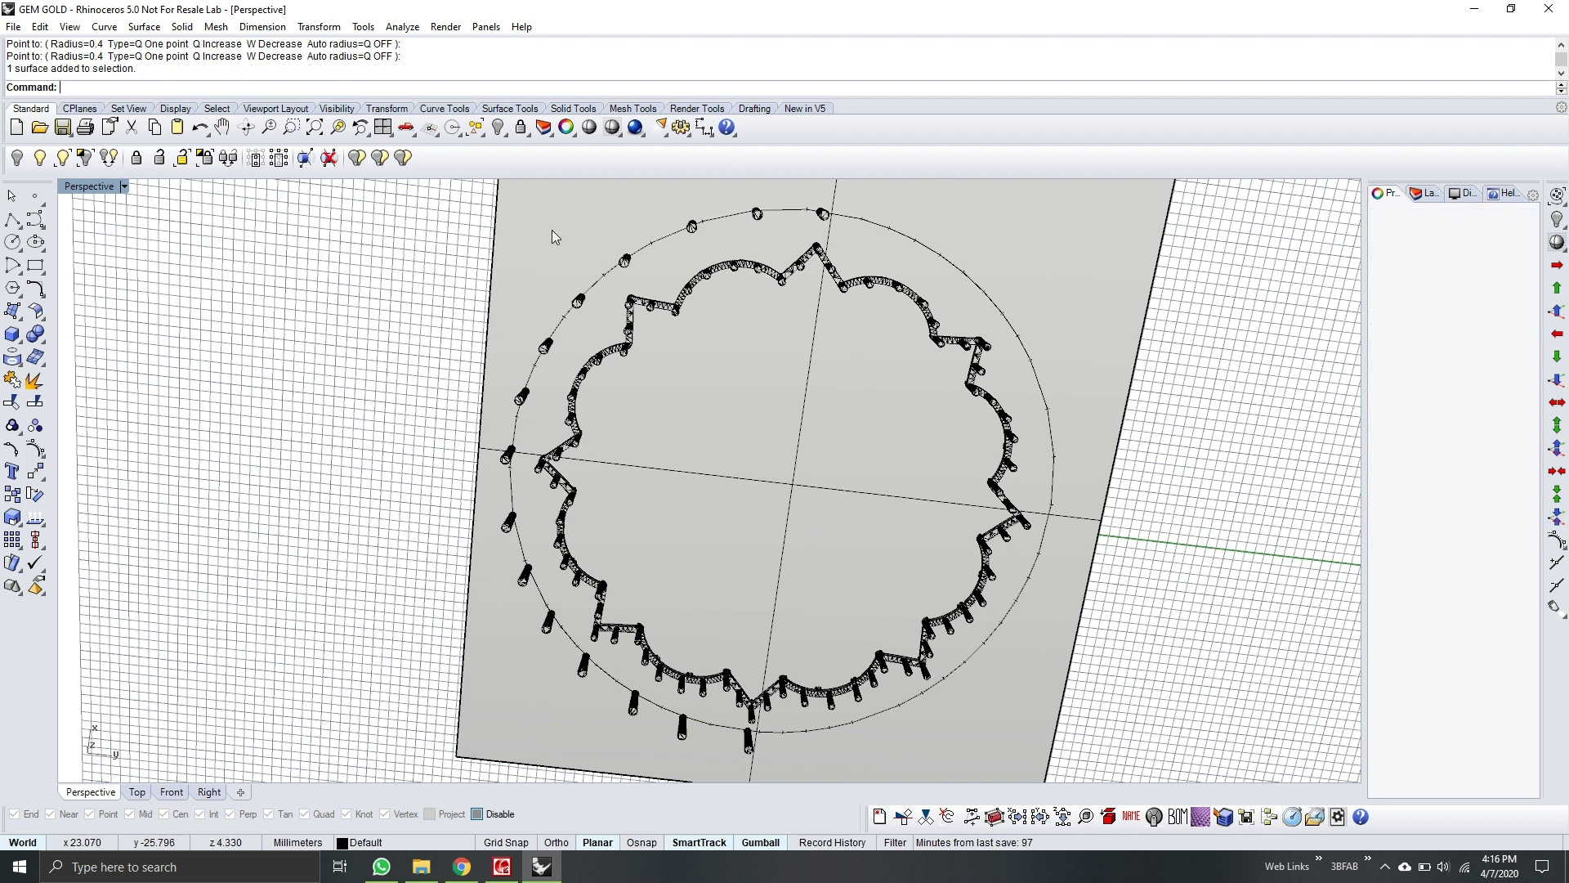
shift+click(697, 283)
click(144, 159)
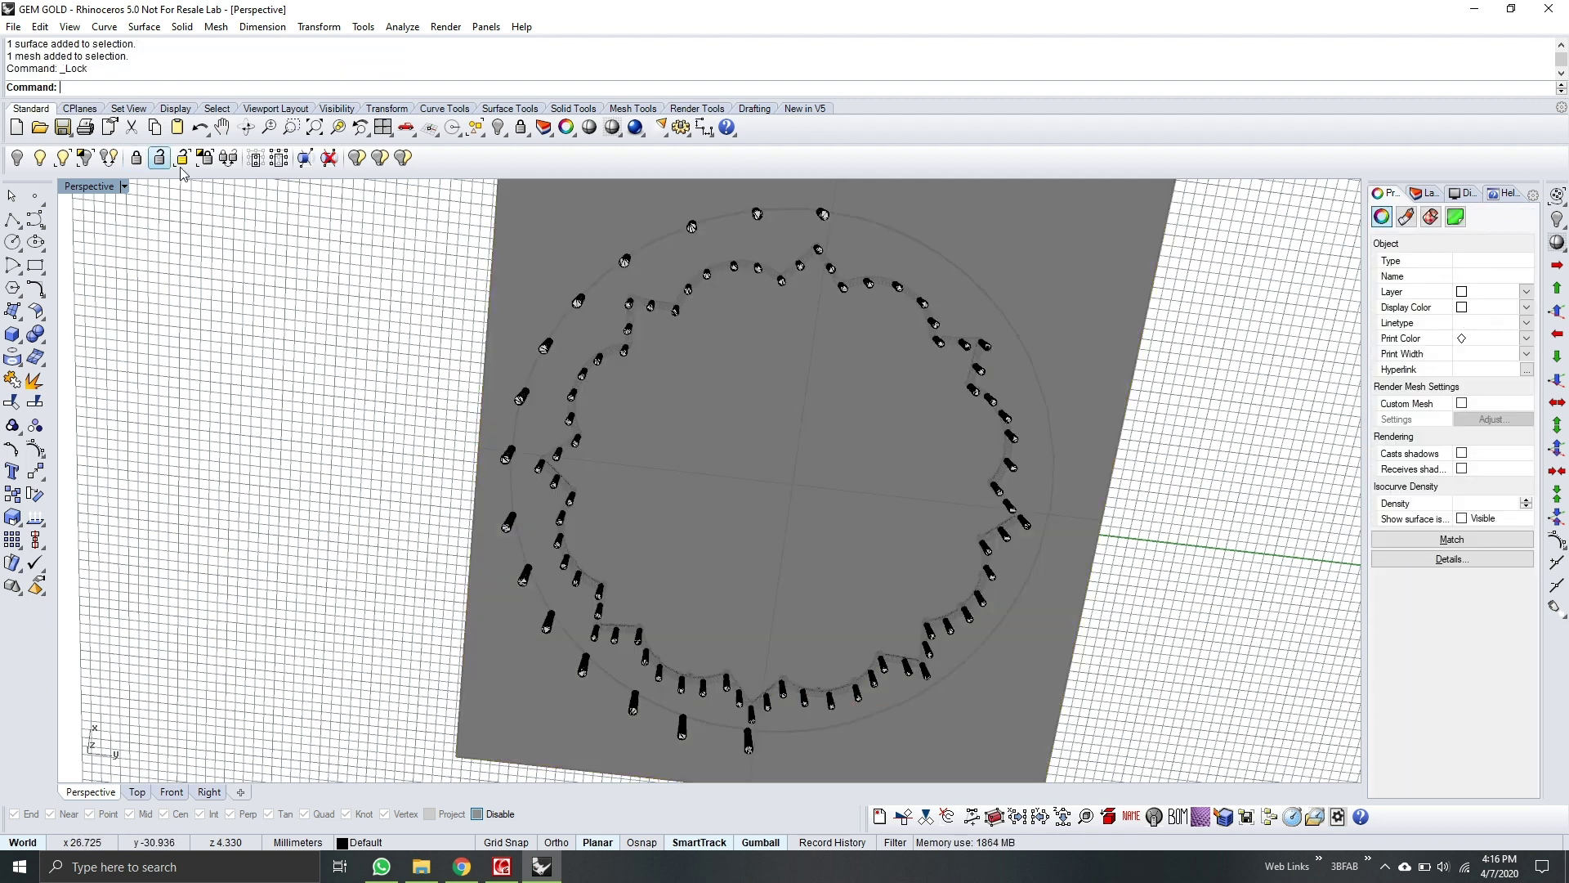
Step: Mirror copies of the outer ring's -Y side supports, excluding the two on the X axis, across the X axis from origin 0
right_drag(760, 437, 766, 411)
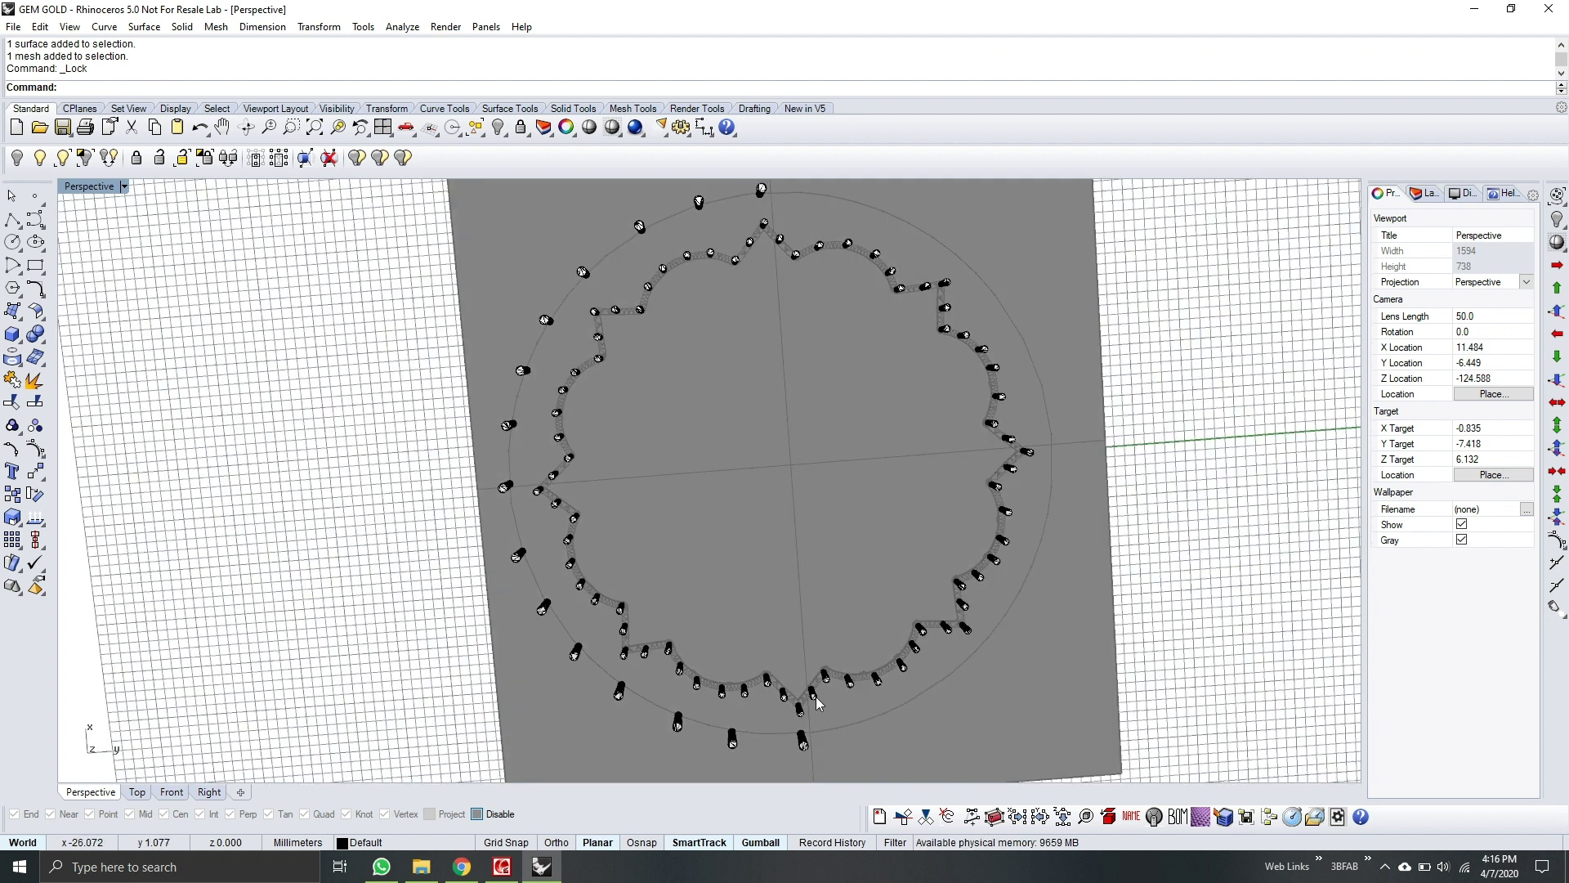
shift+click(732, 740)
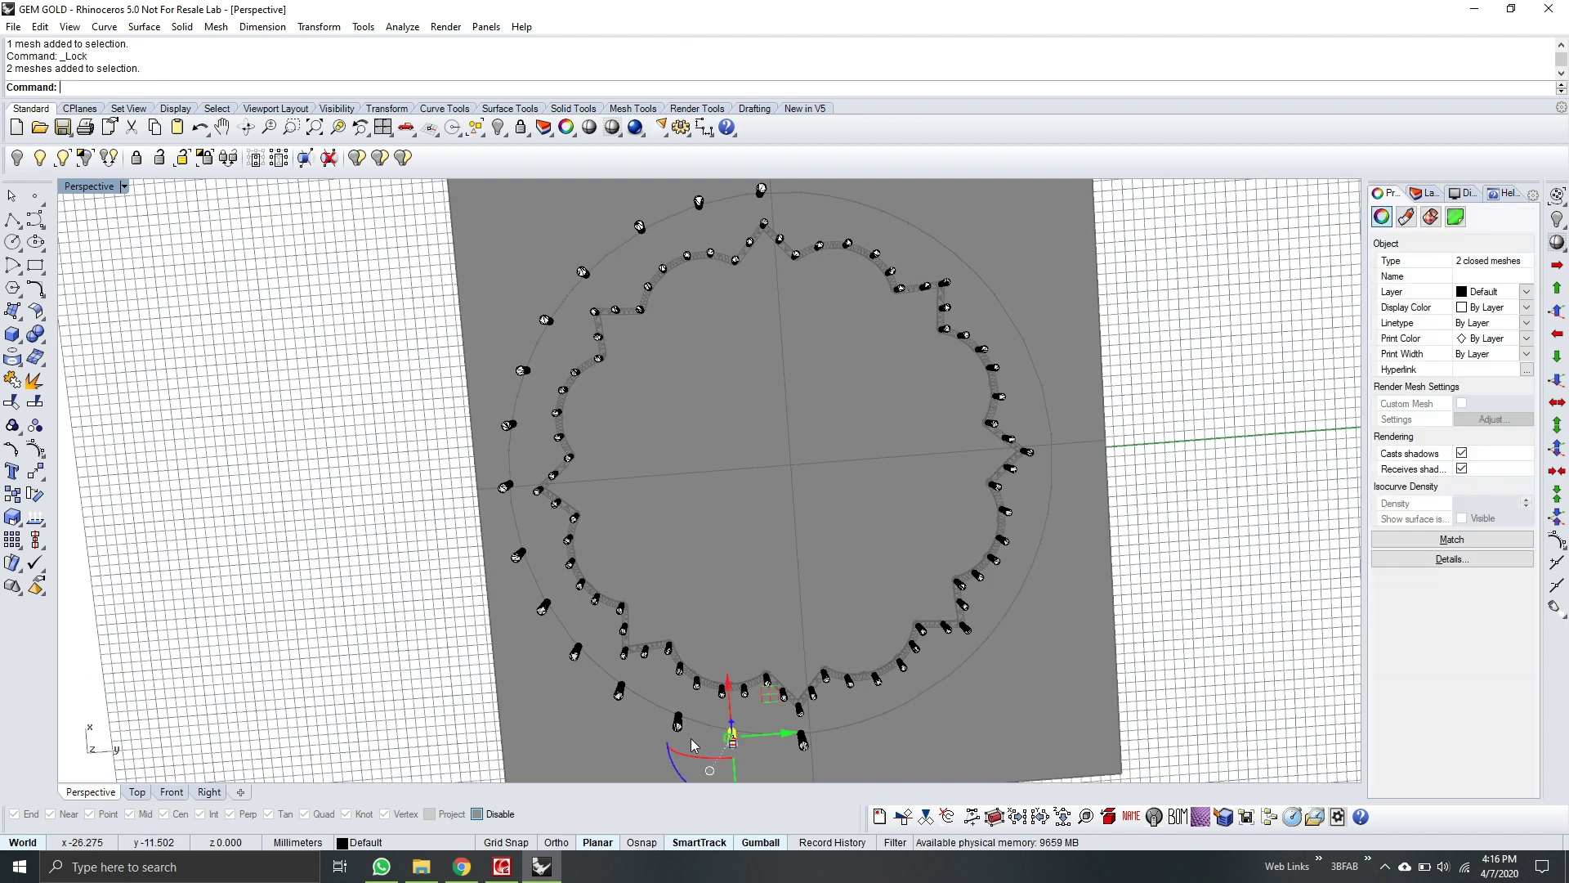
shift+click(677, 721)
shift+click(620, 691)
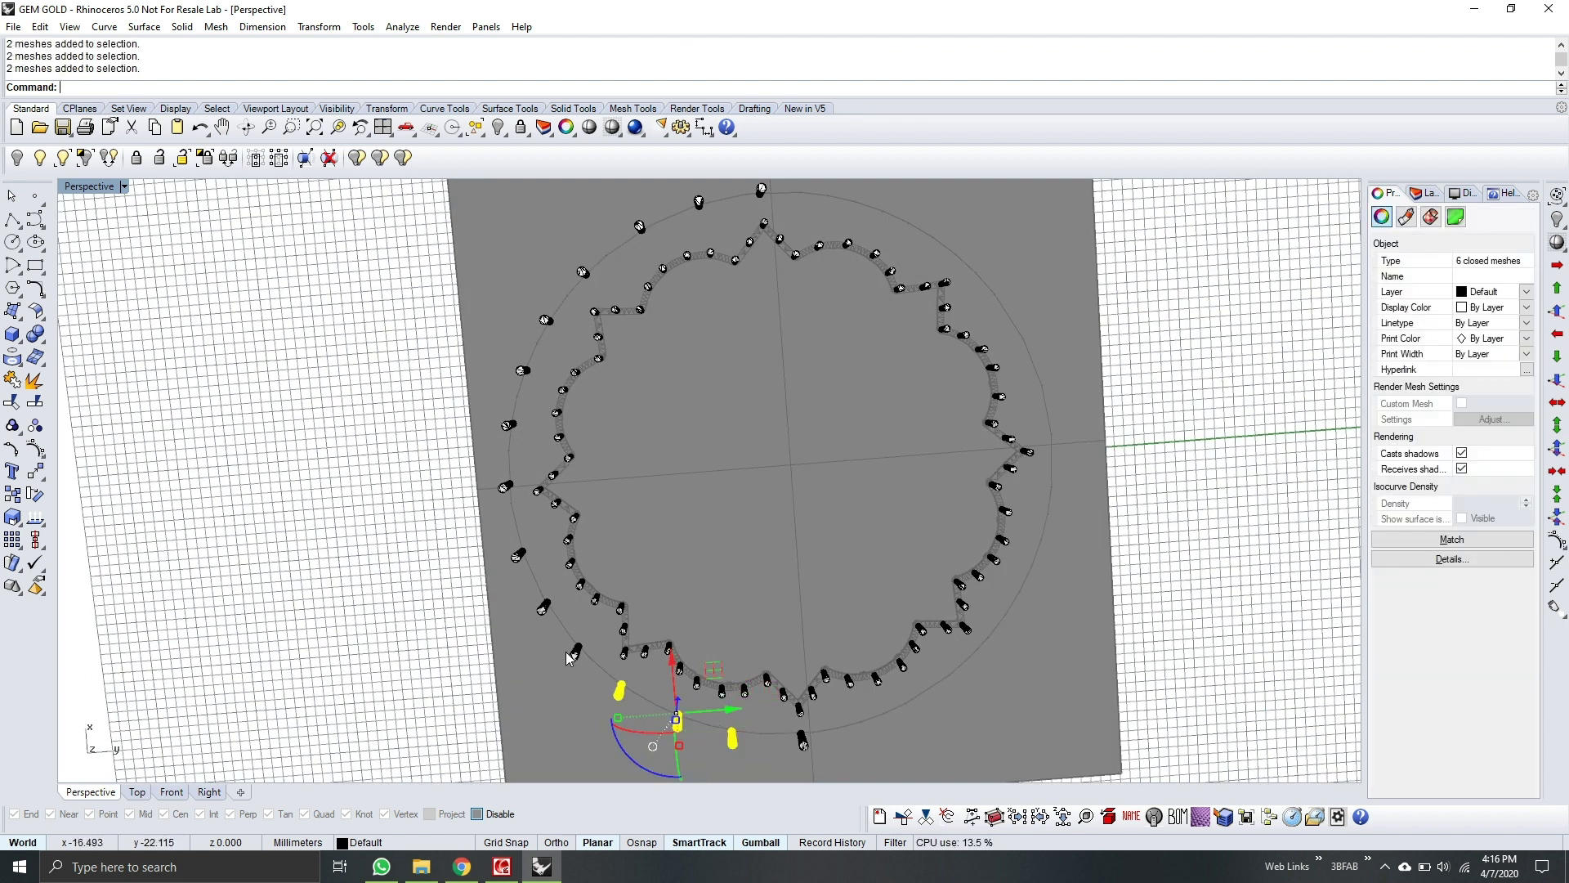
shift+click(577, 649)
shift+click(544, 606)
shift+click(518, 555)
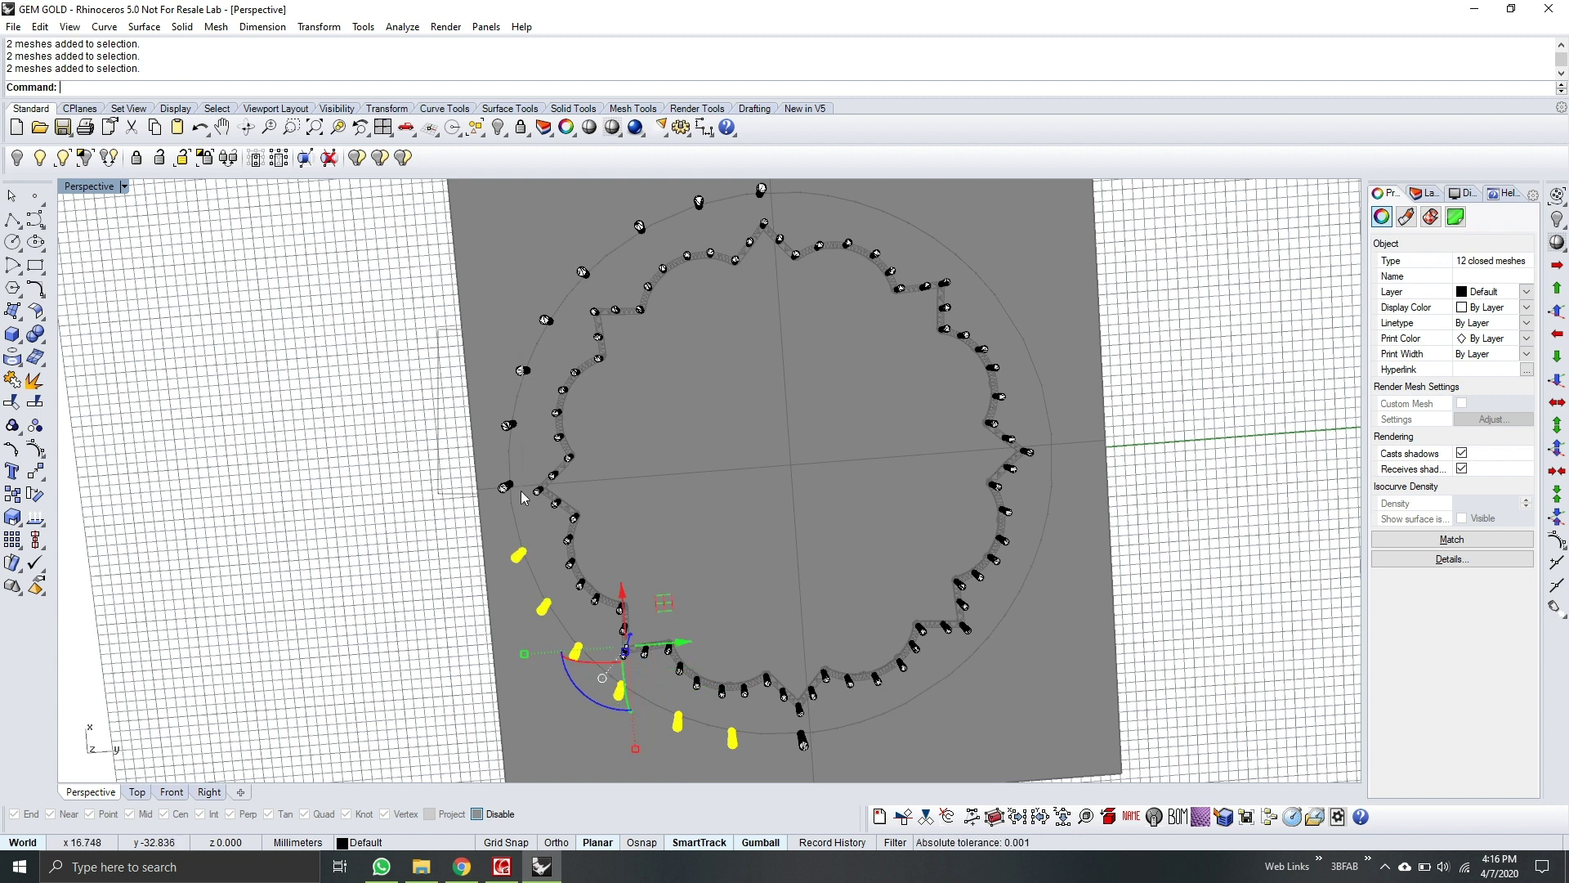
shift+drag(522, 507, 500, 308)
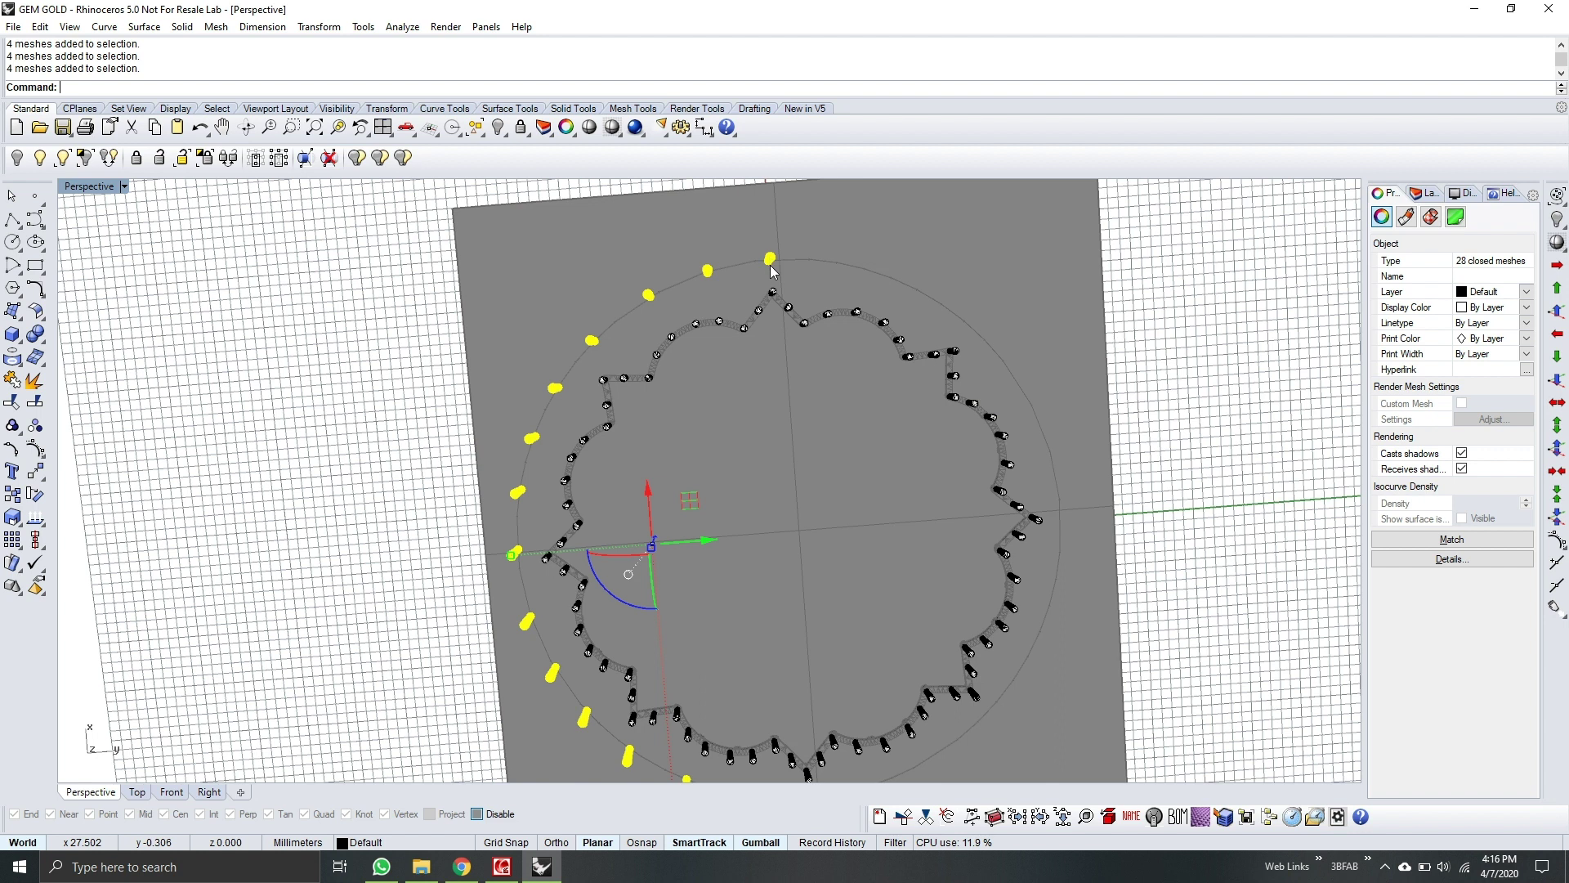
ctrl+click(770, 260)
shift+right_drag(848, 645, 777, 481)
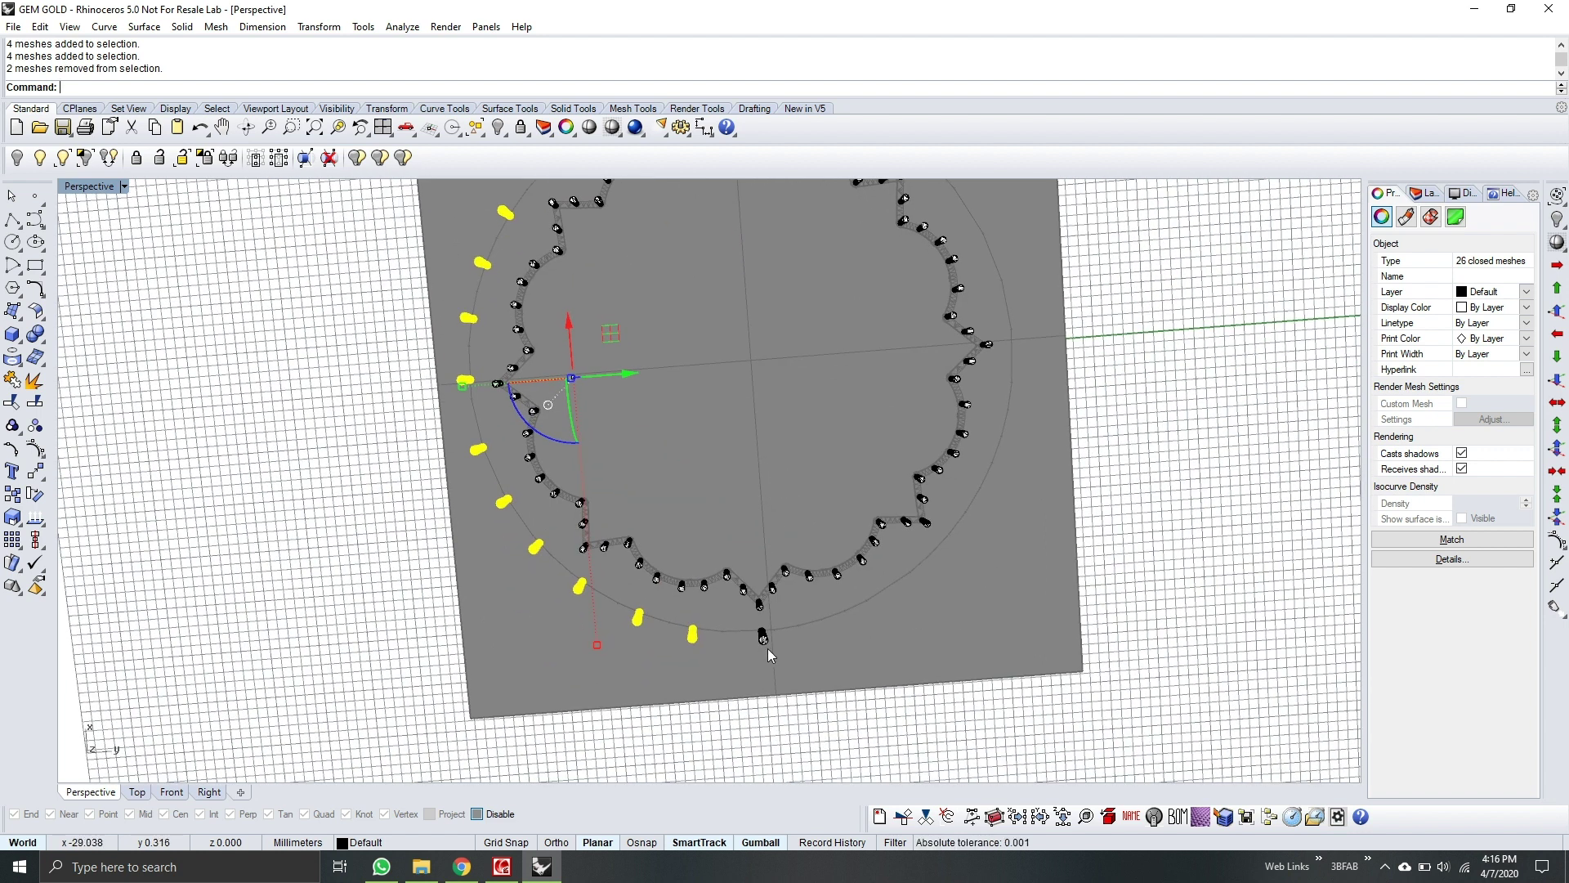
scroll(763, 457, down, 4)
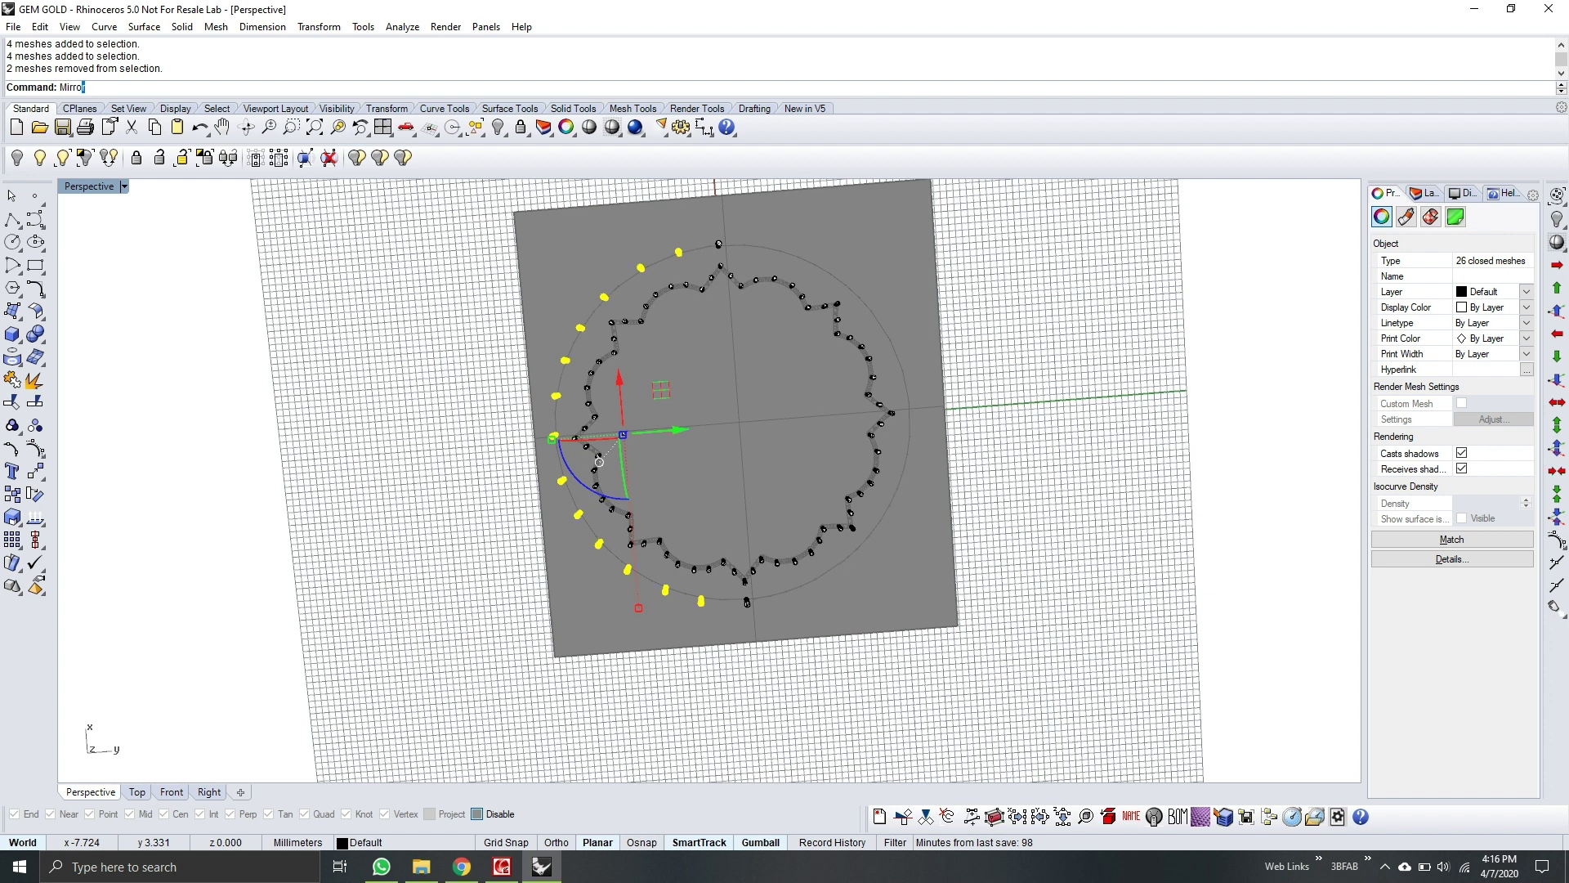
key(Return)
text(0)
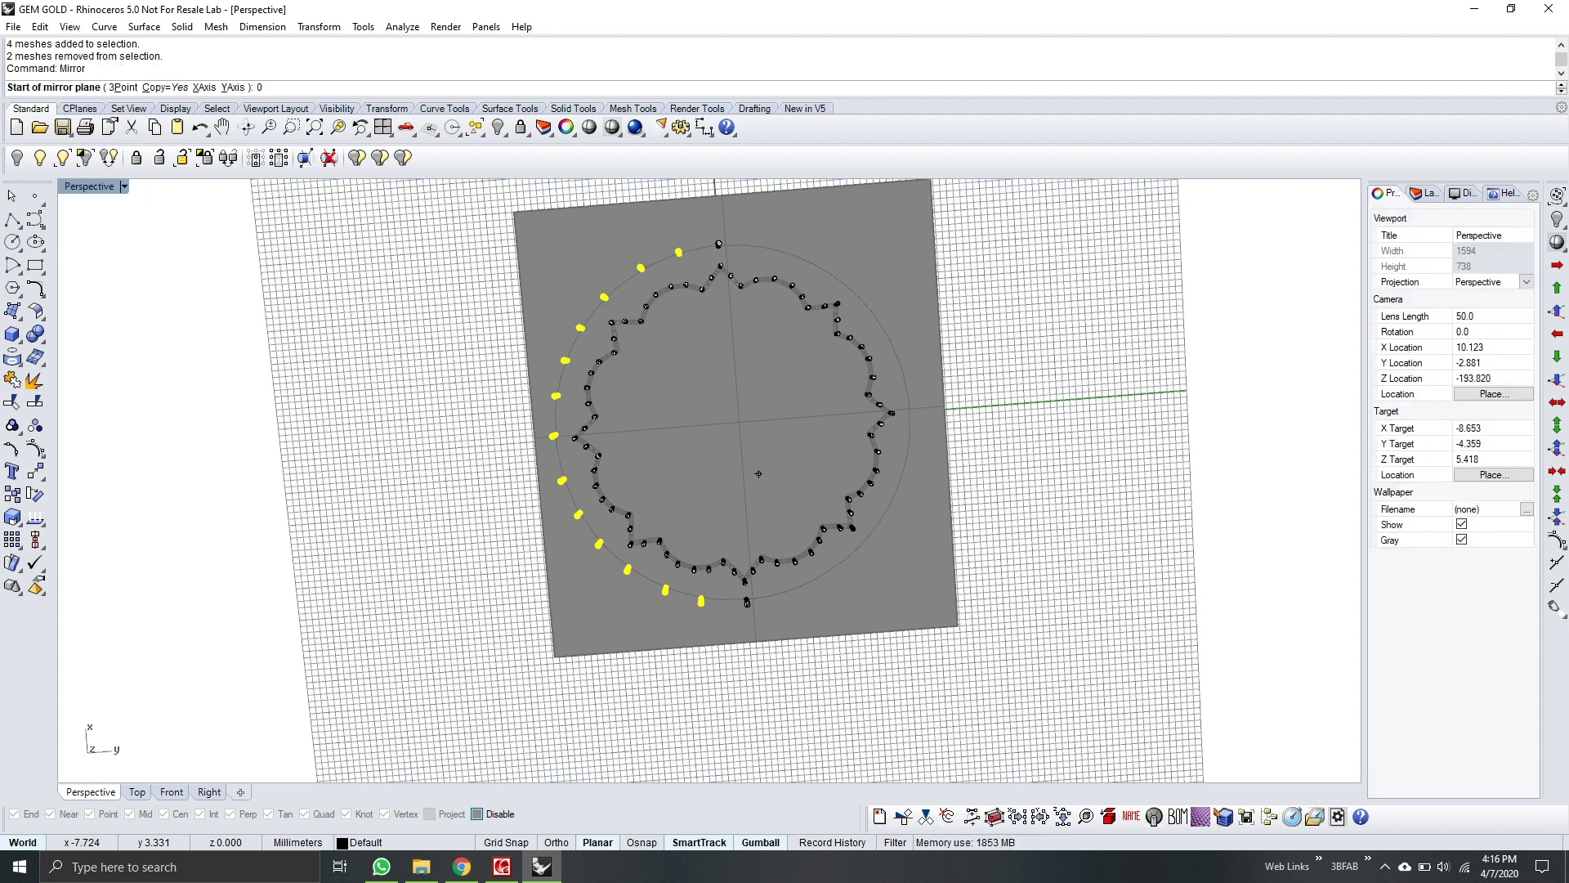
key(Return)
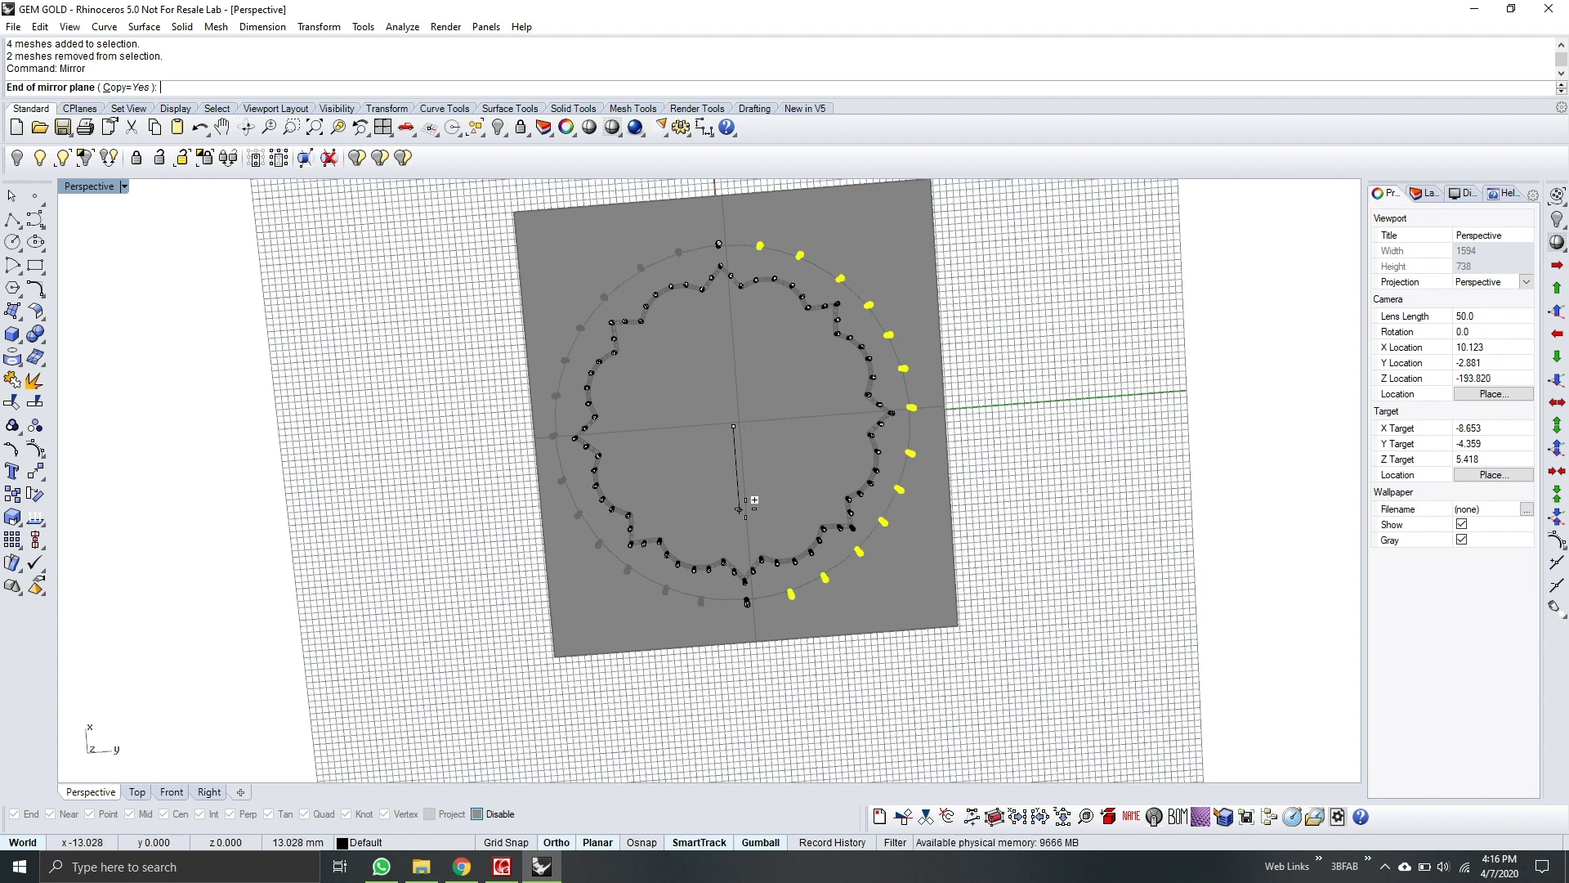
click(740, 509)
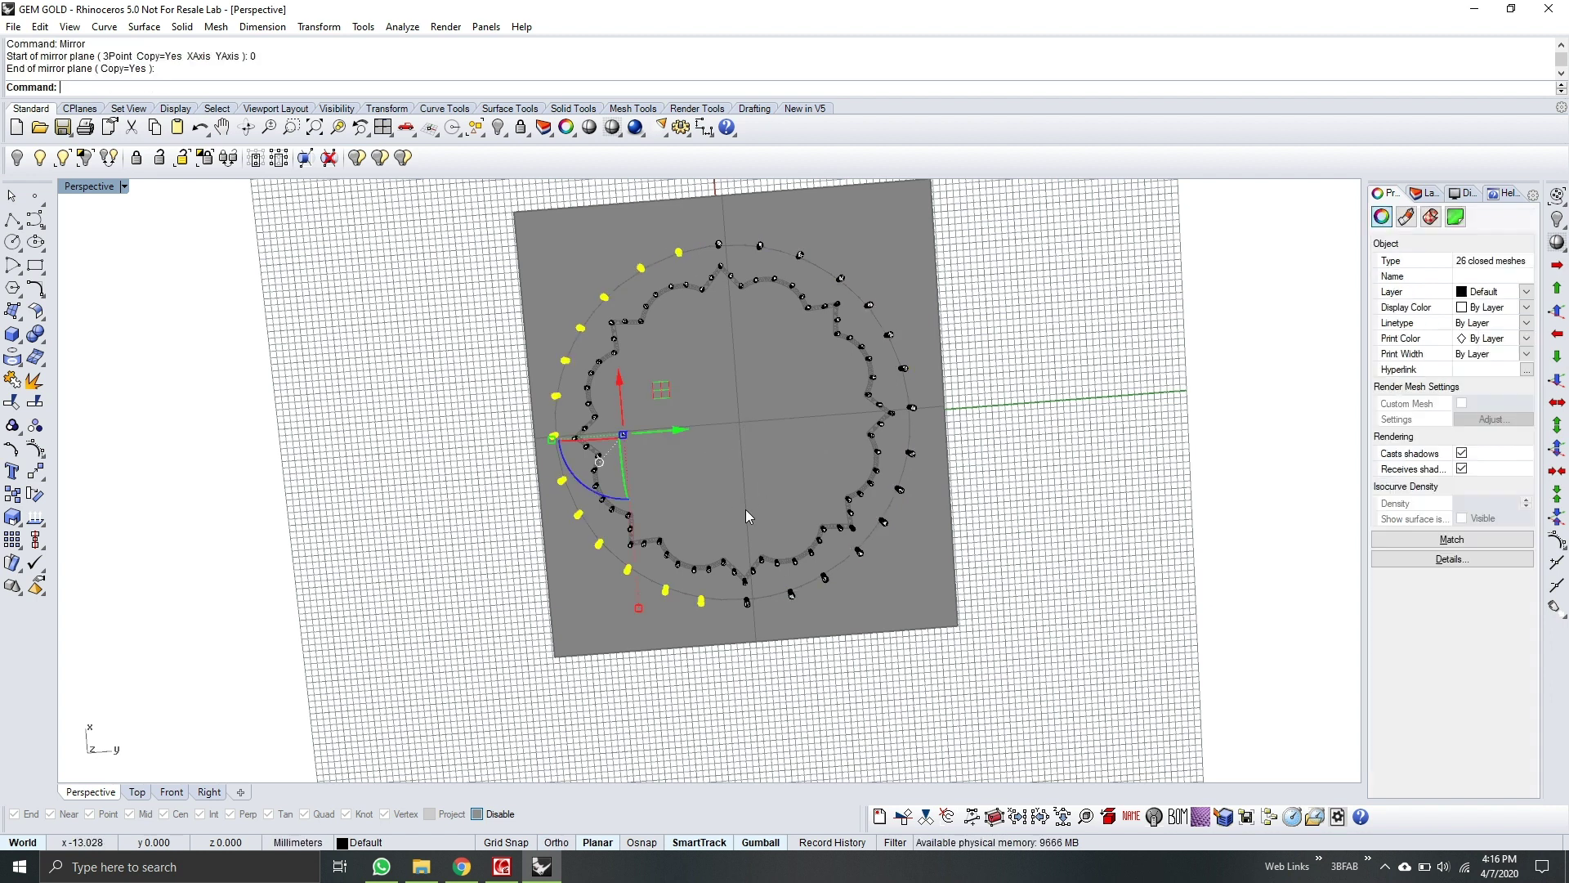
click(1052, 311)
Step: Unlock the base surface and the flower-and-ring mesh, with the complete ring of supports in view
right_drag(976, 345, 759, 414)
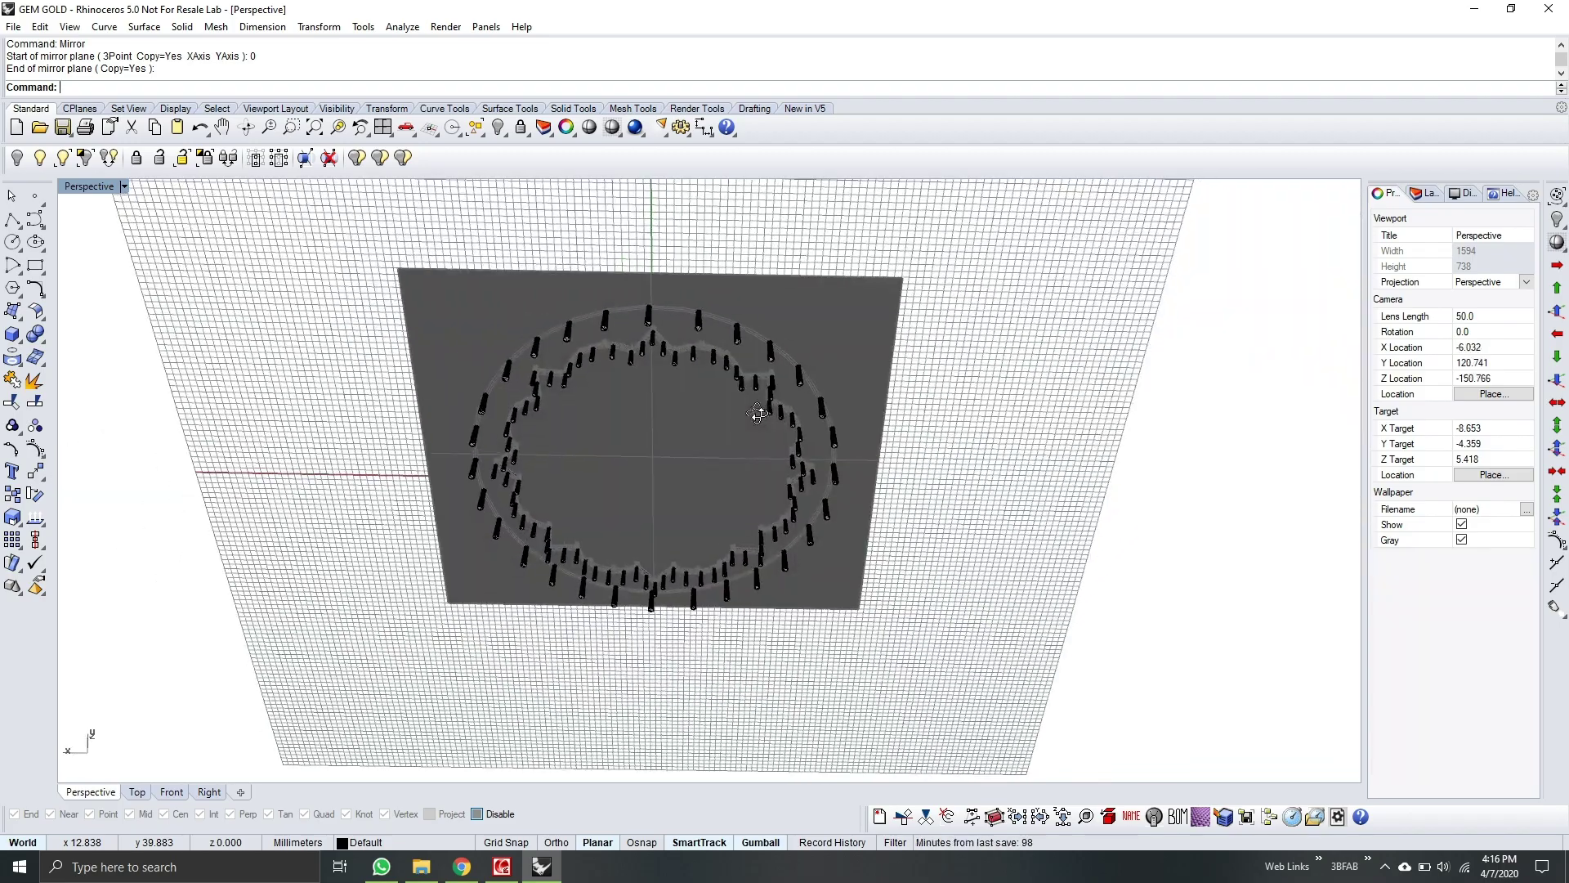
right_drag(674, 387, 457, 311)
click(124, 187)
click(159, 160)
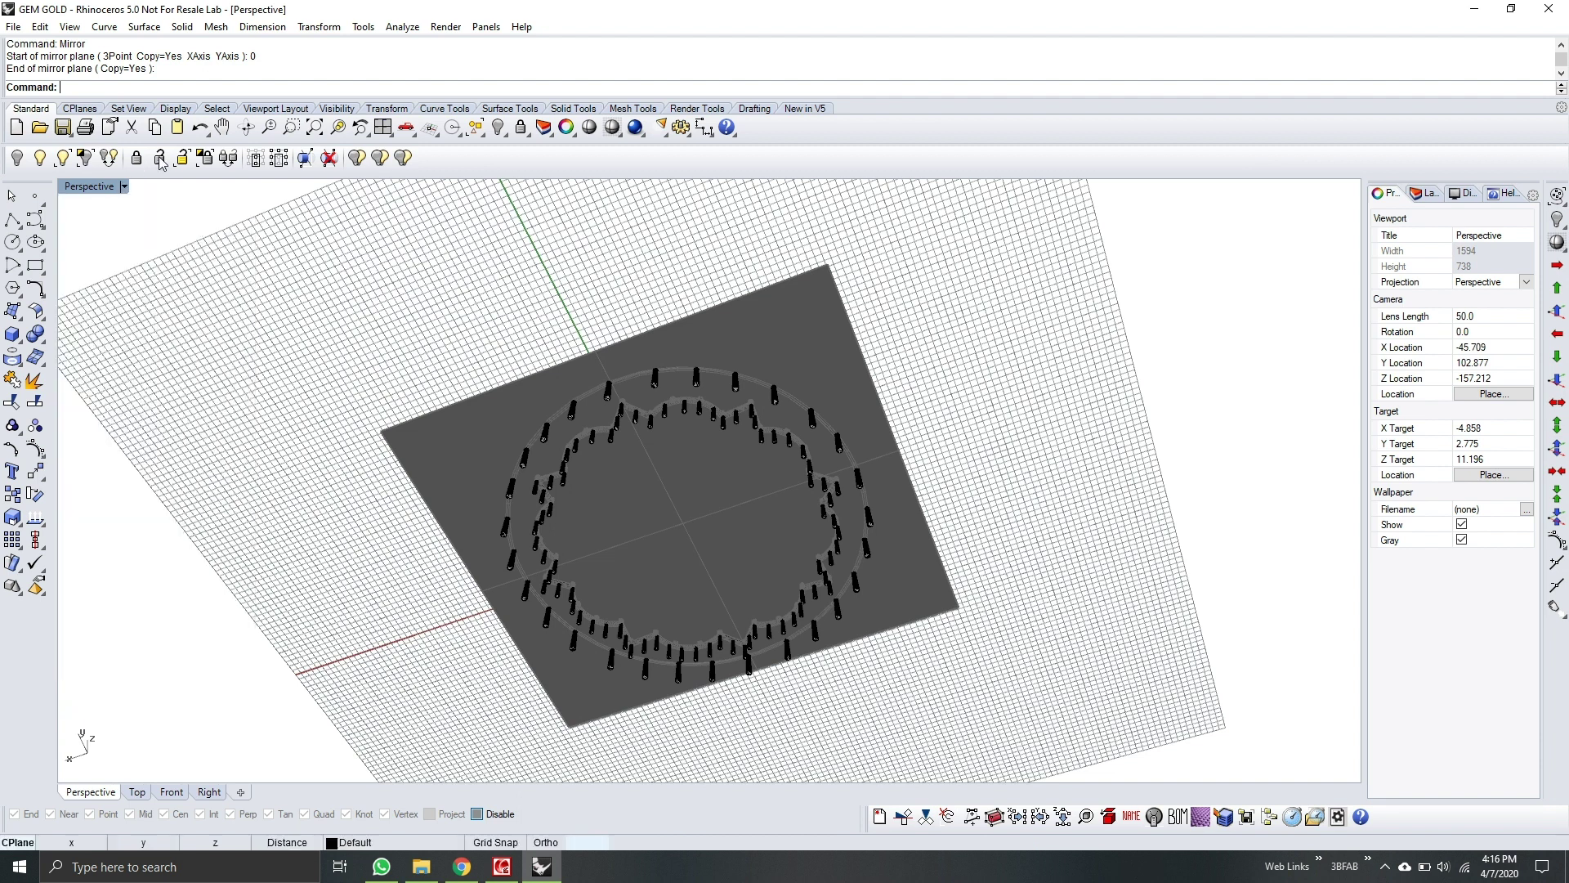
click(161, 161)
right_drag(888, 509, 664, 502)
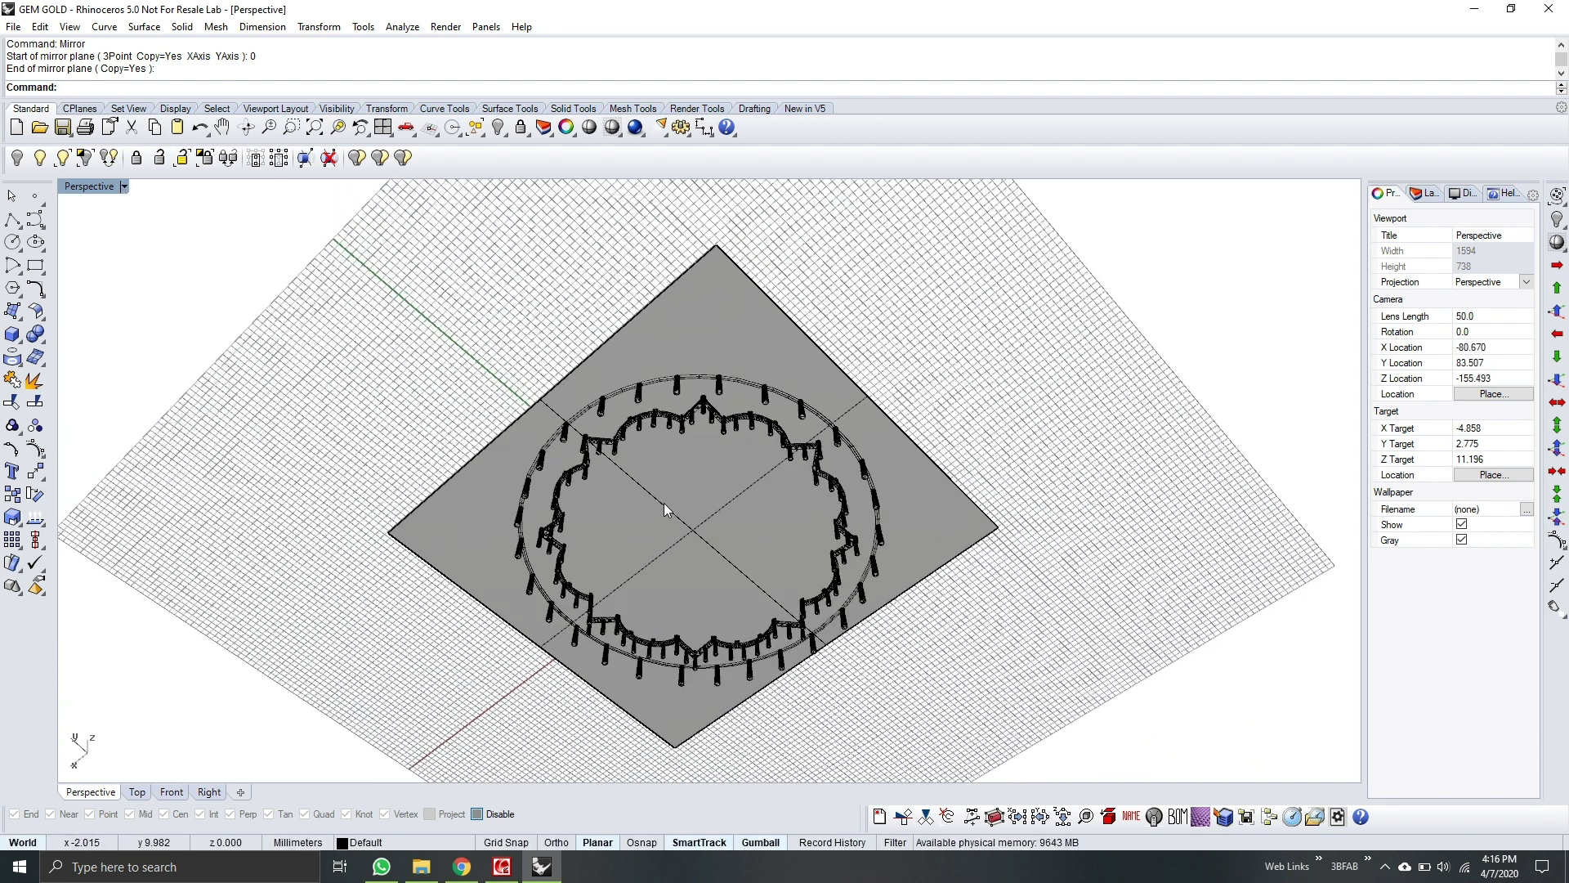
Step: Raise the rectangular base surface along Z in two gumball moves, up into the flower's central dome
click(663, 502)
scroll(688, 502, up, 5)
scroll(698, 527, down, 2)
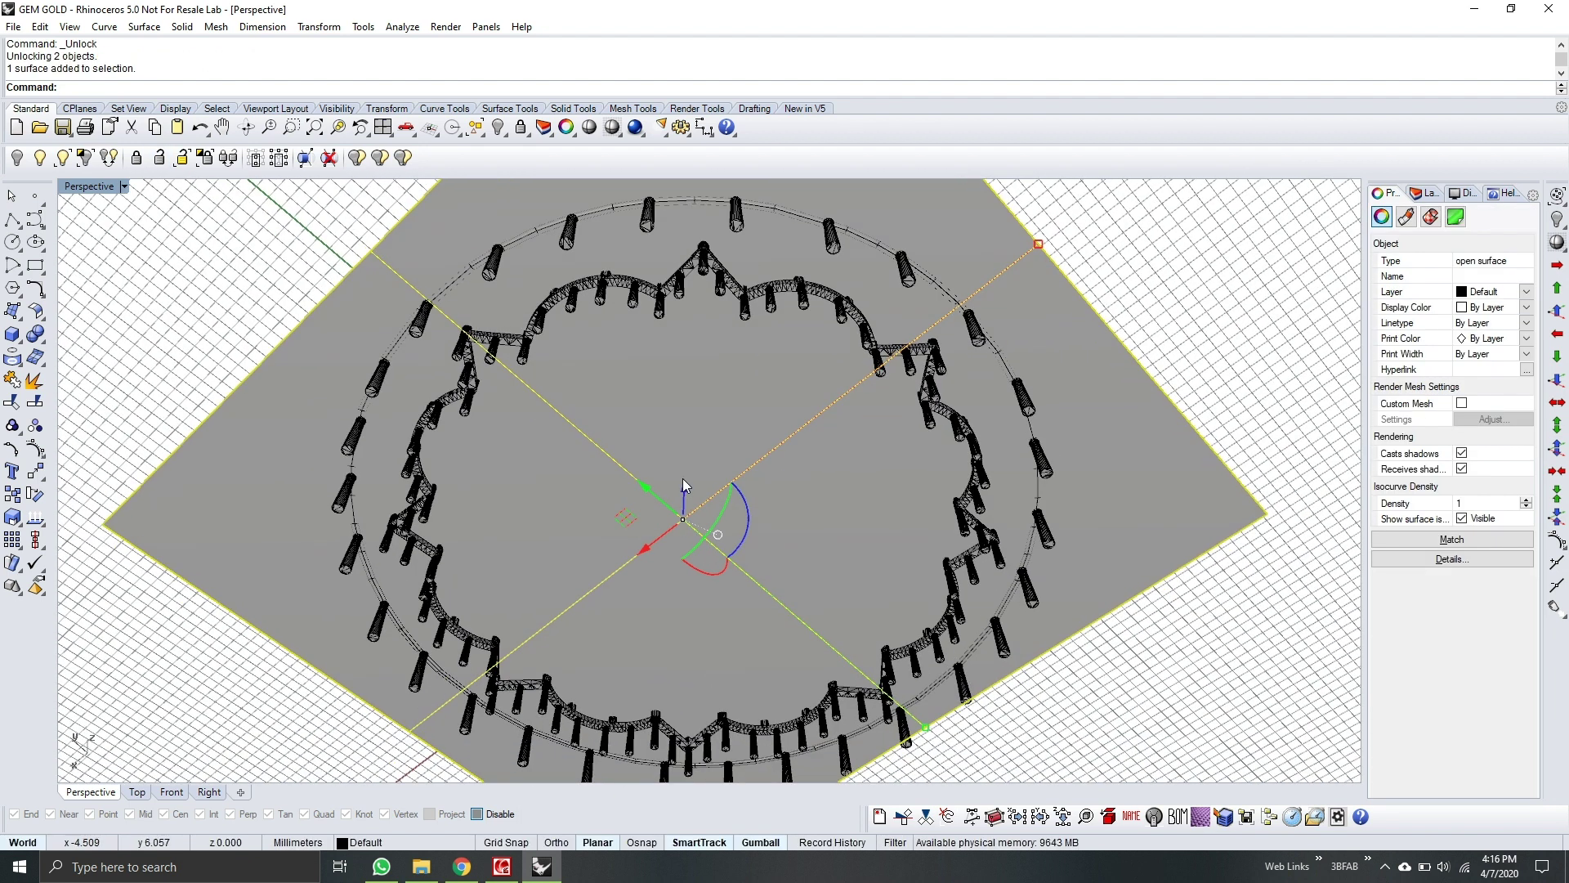
drag(683, 482, 687, 446)
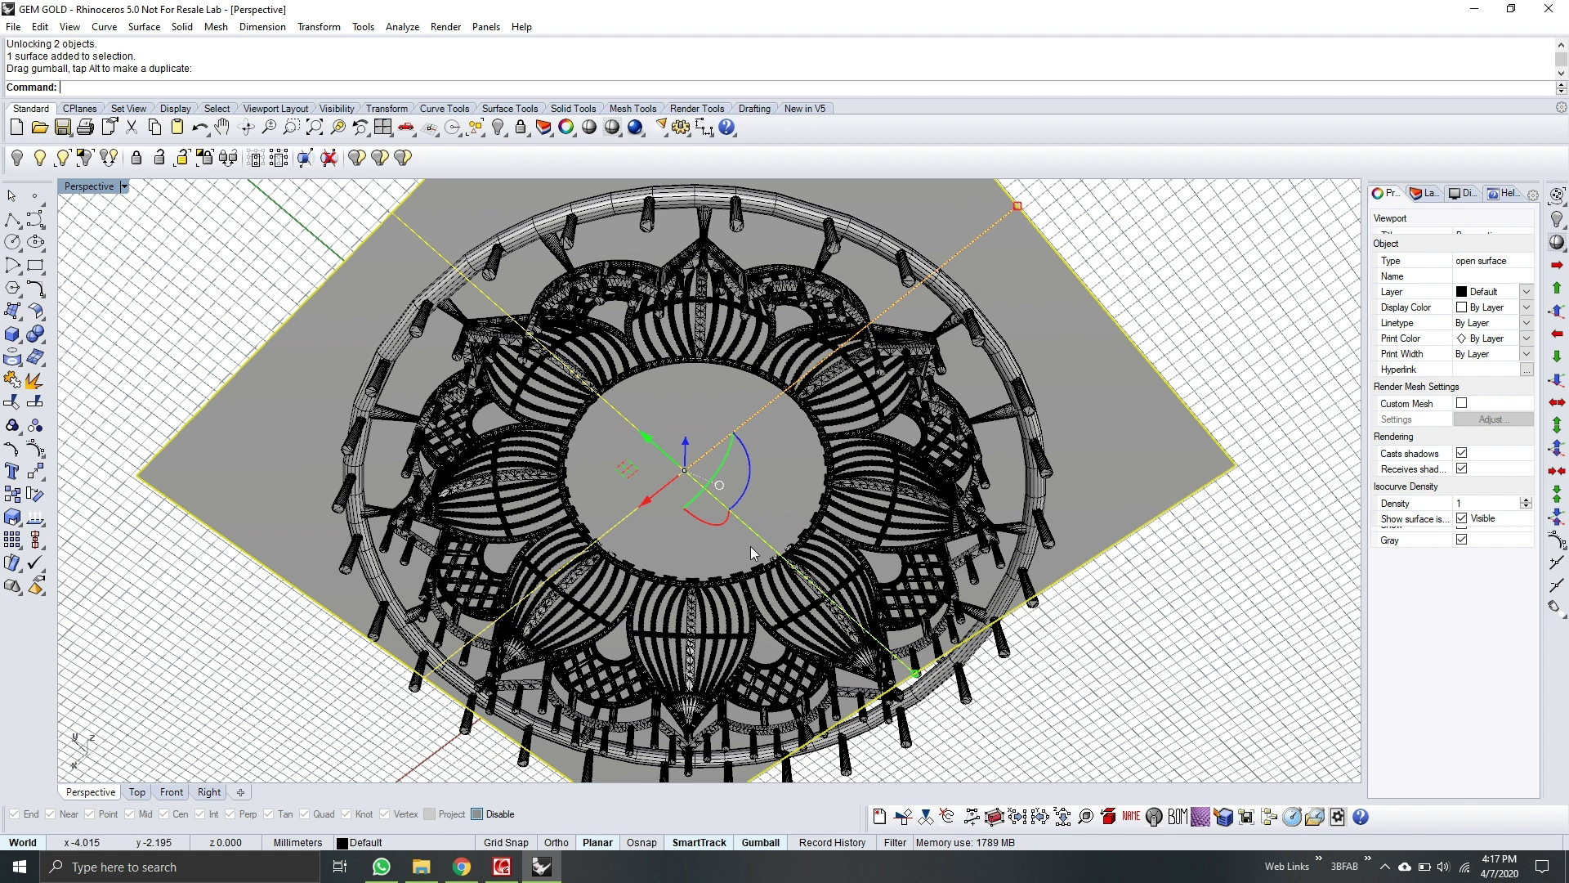
mouse_move(685, 445)
mouse_down()
mouse_move(690, 414)
mouse_move(699, 422)
mouse_up()
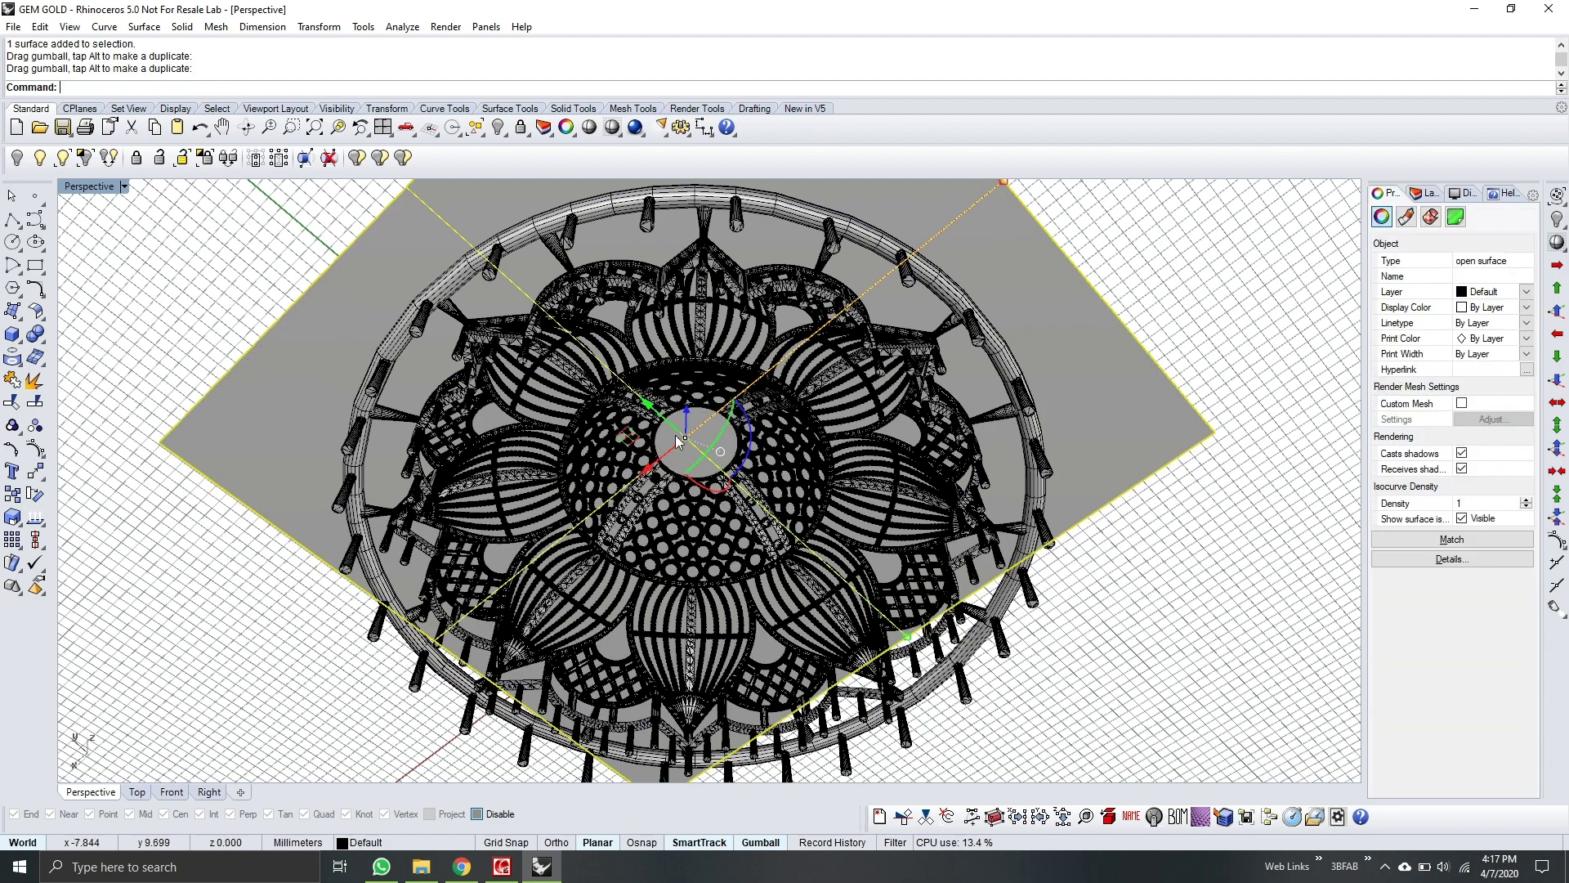
Step: Lower the rectangular base surface about 5 mm along Z so it covers the central dome, and set the view to Bottom
drag(685, 413, 692, 447)
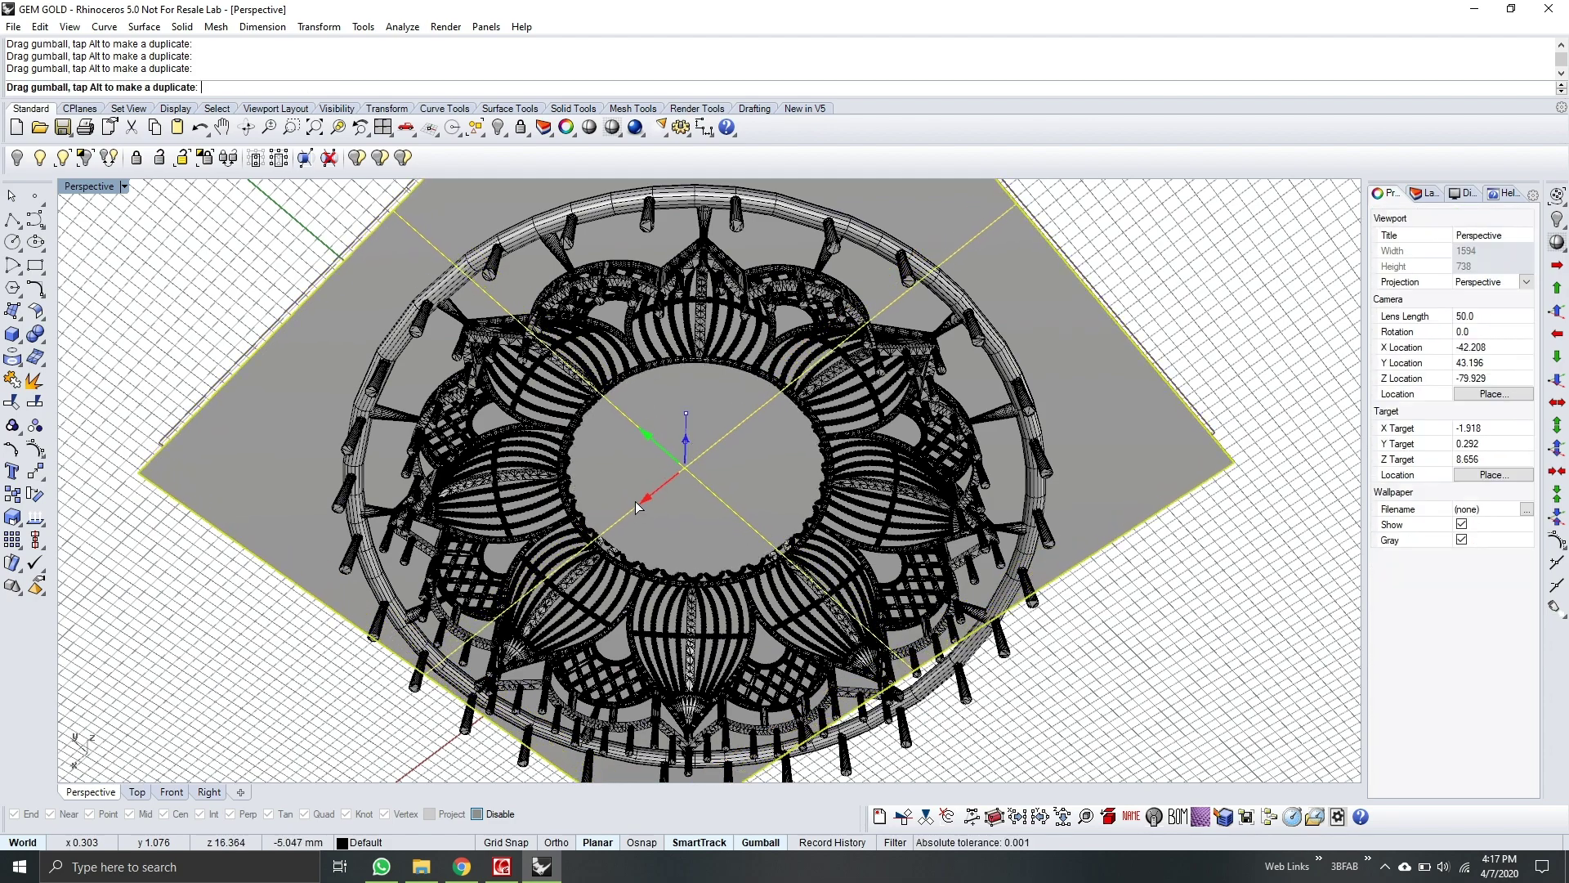
right_drag(635, 502, 315, 613)
click(124, 188)
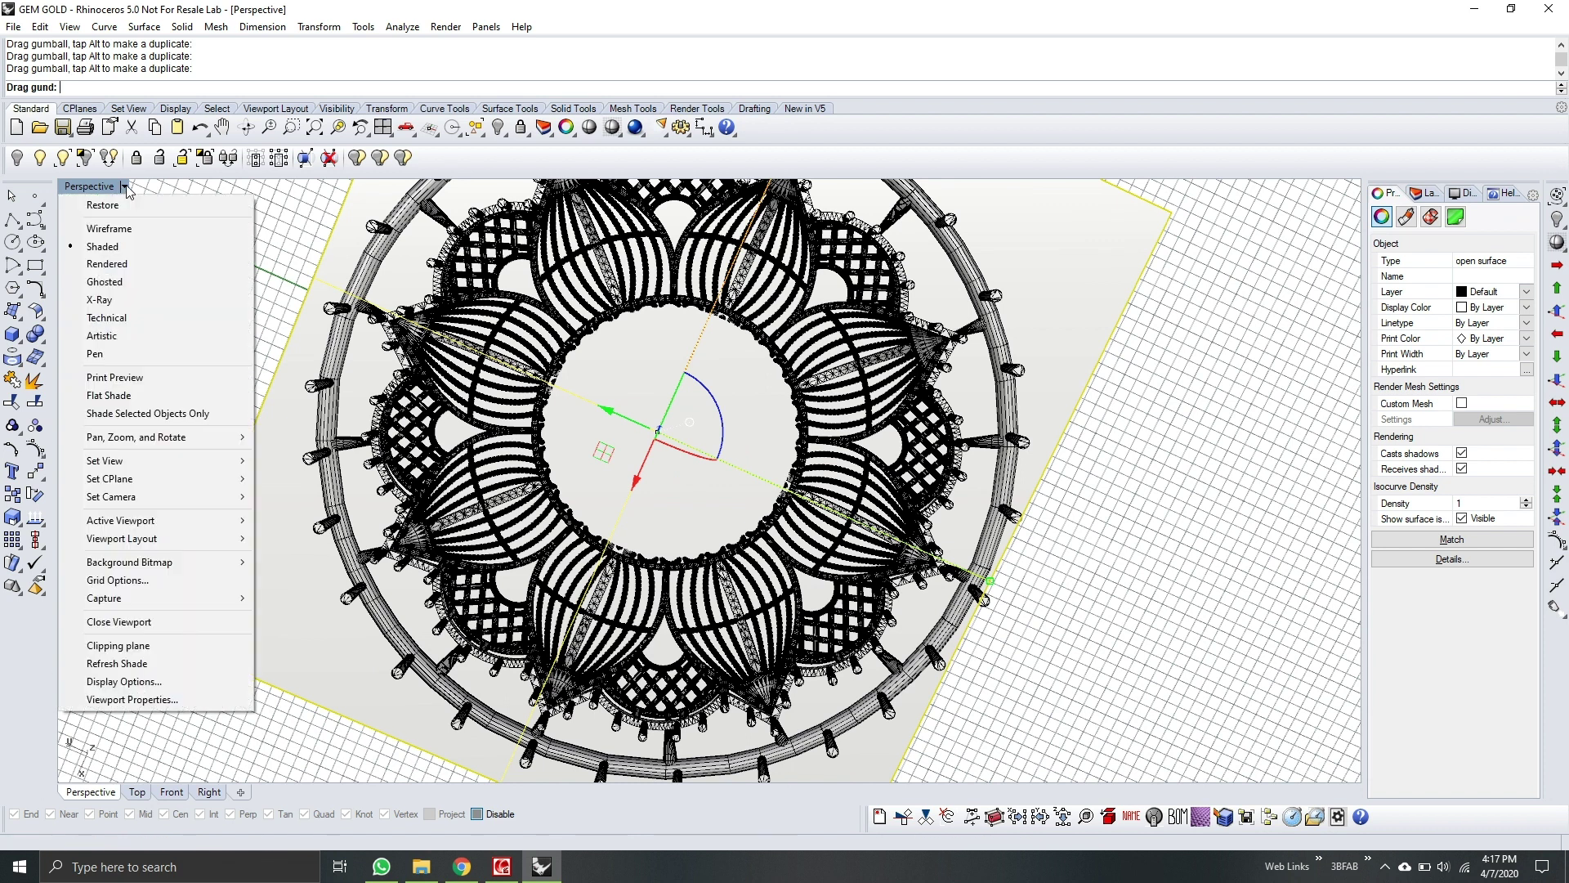
mouse_move(132, 468)
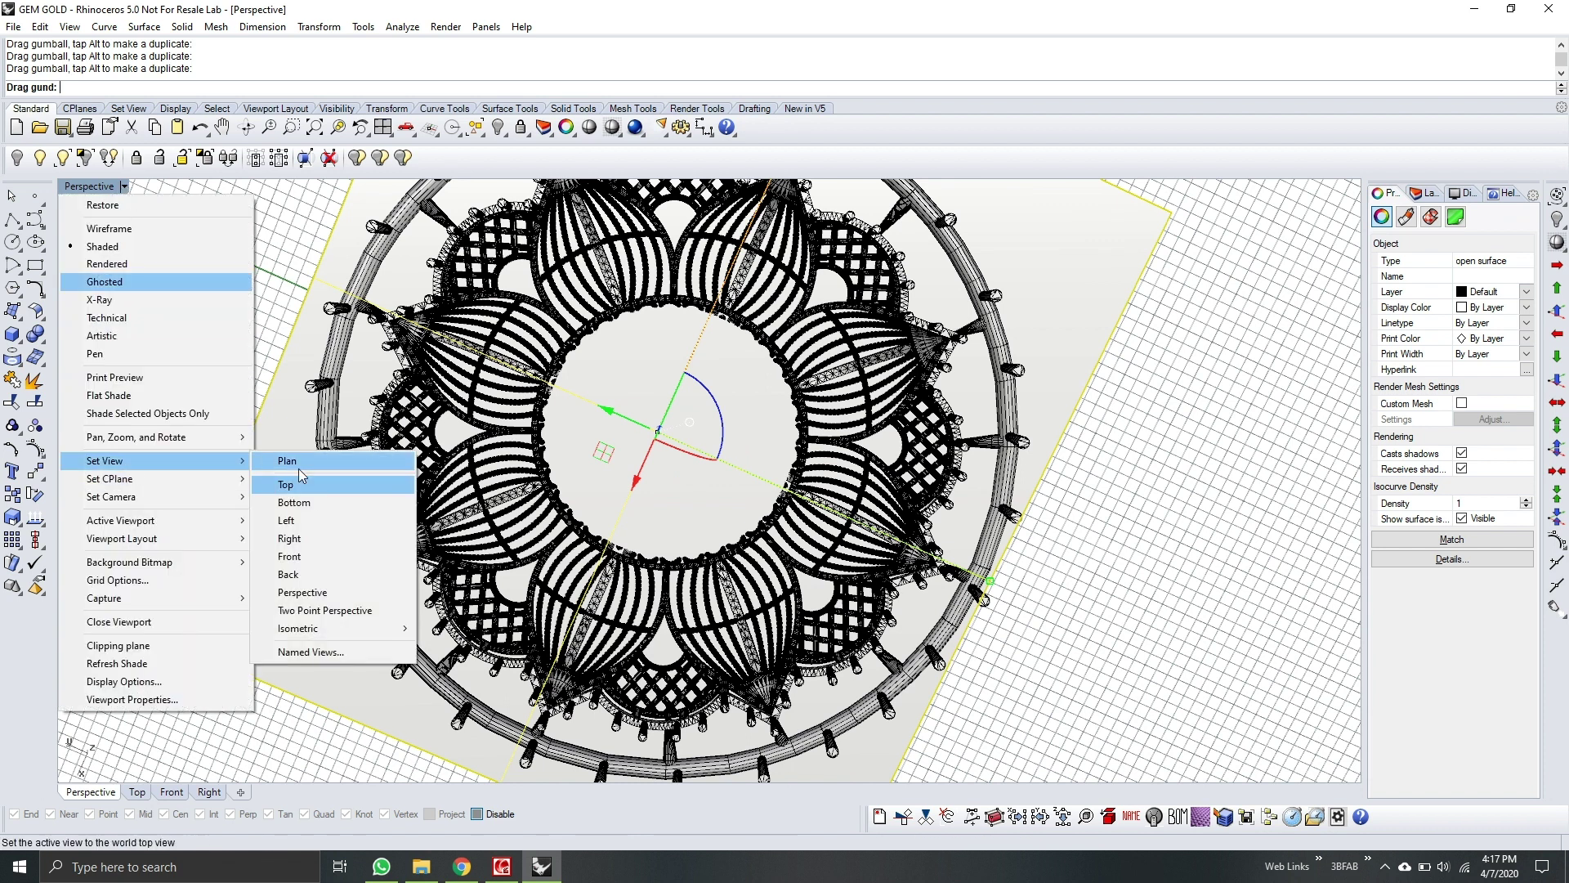
click(313, 503)
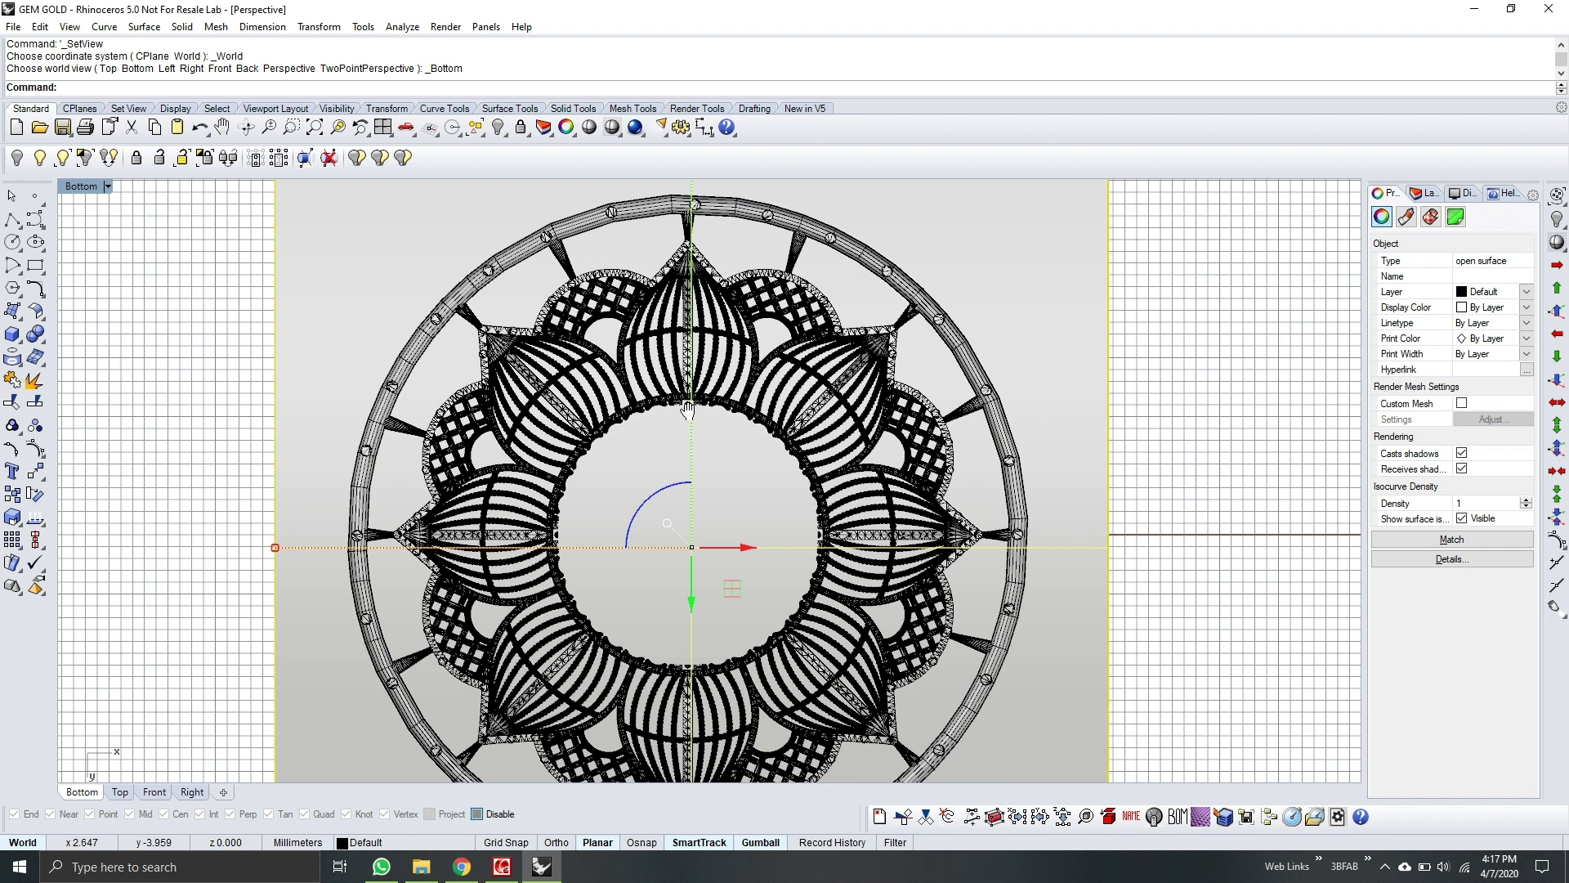
Step: Start BelSupport on the flower-and-ring mesh and set the support radius to 0.3
scroll(688, 410, up, 8)
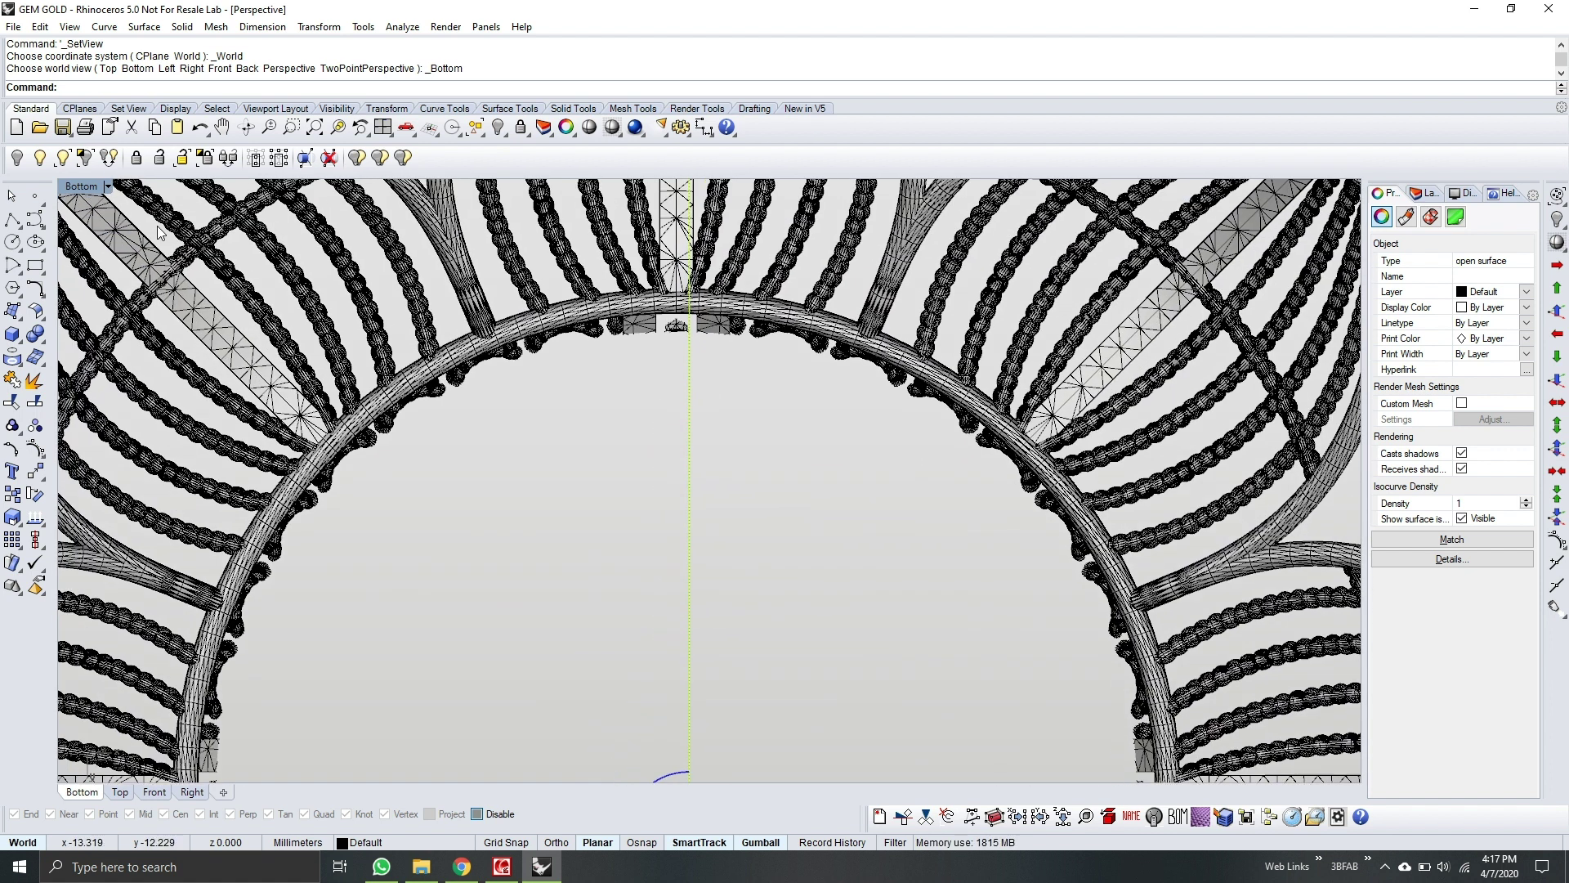
key(Return)
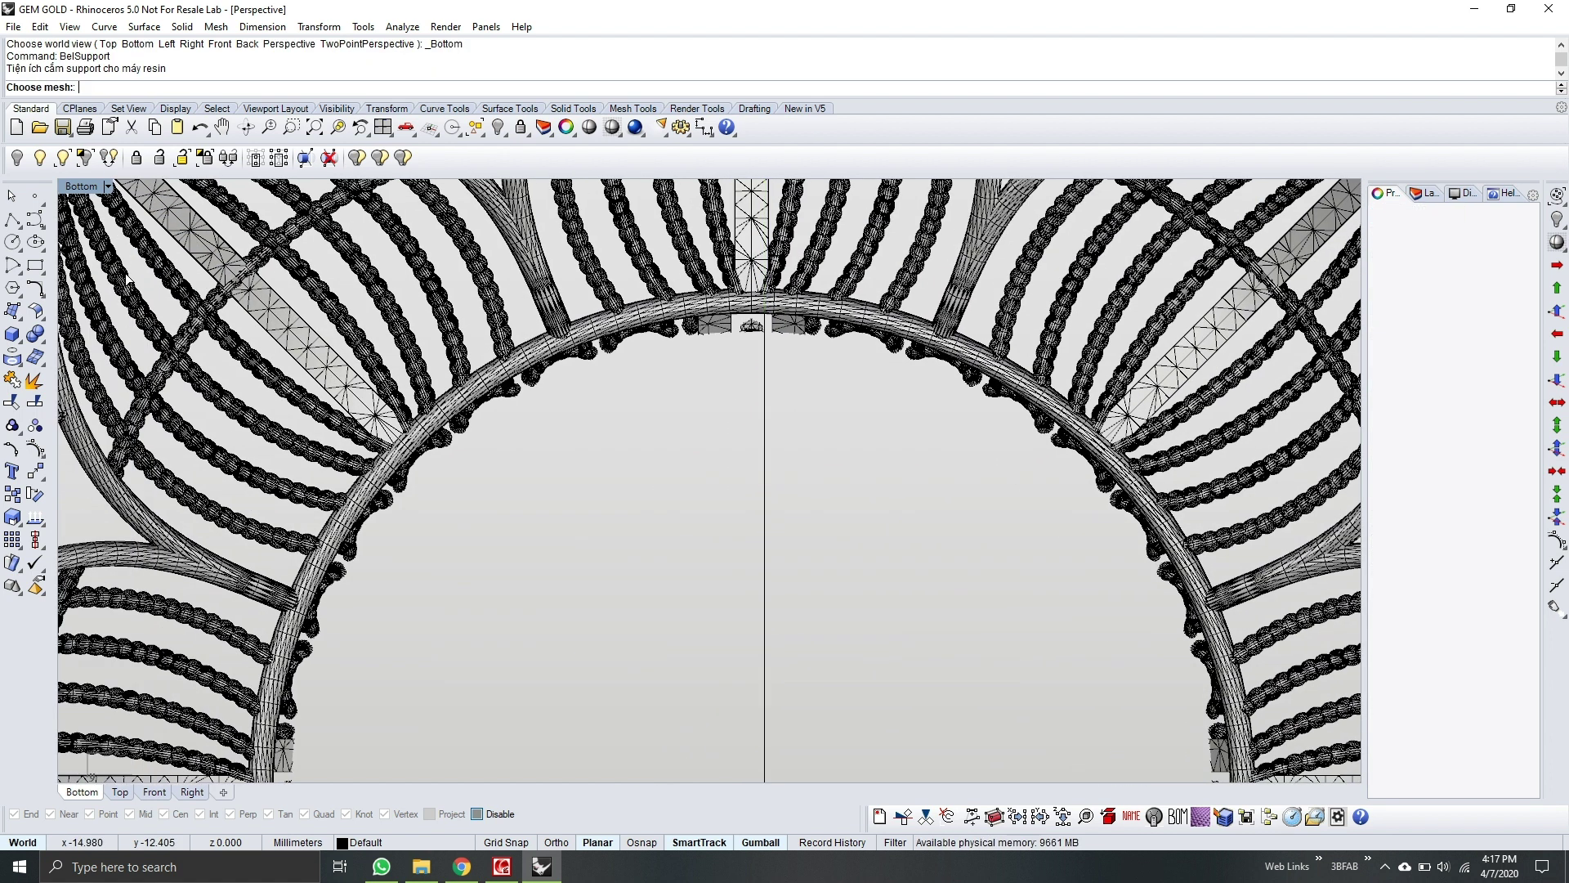
click(618, 313)
key(Return)
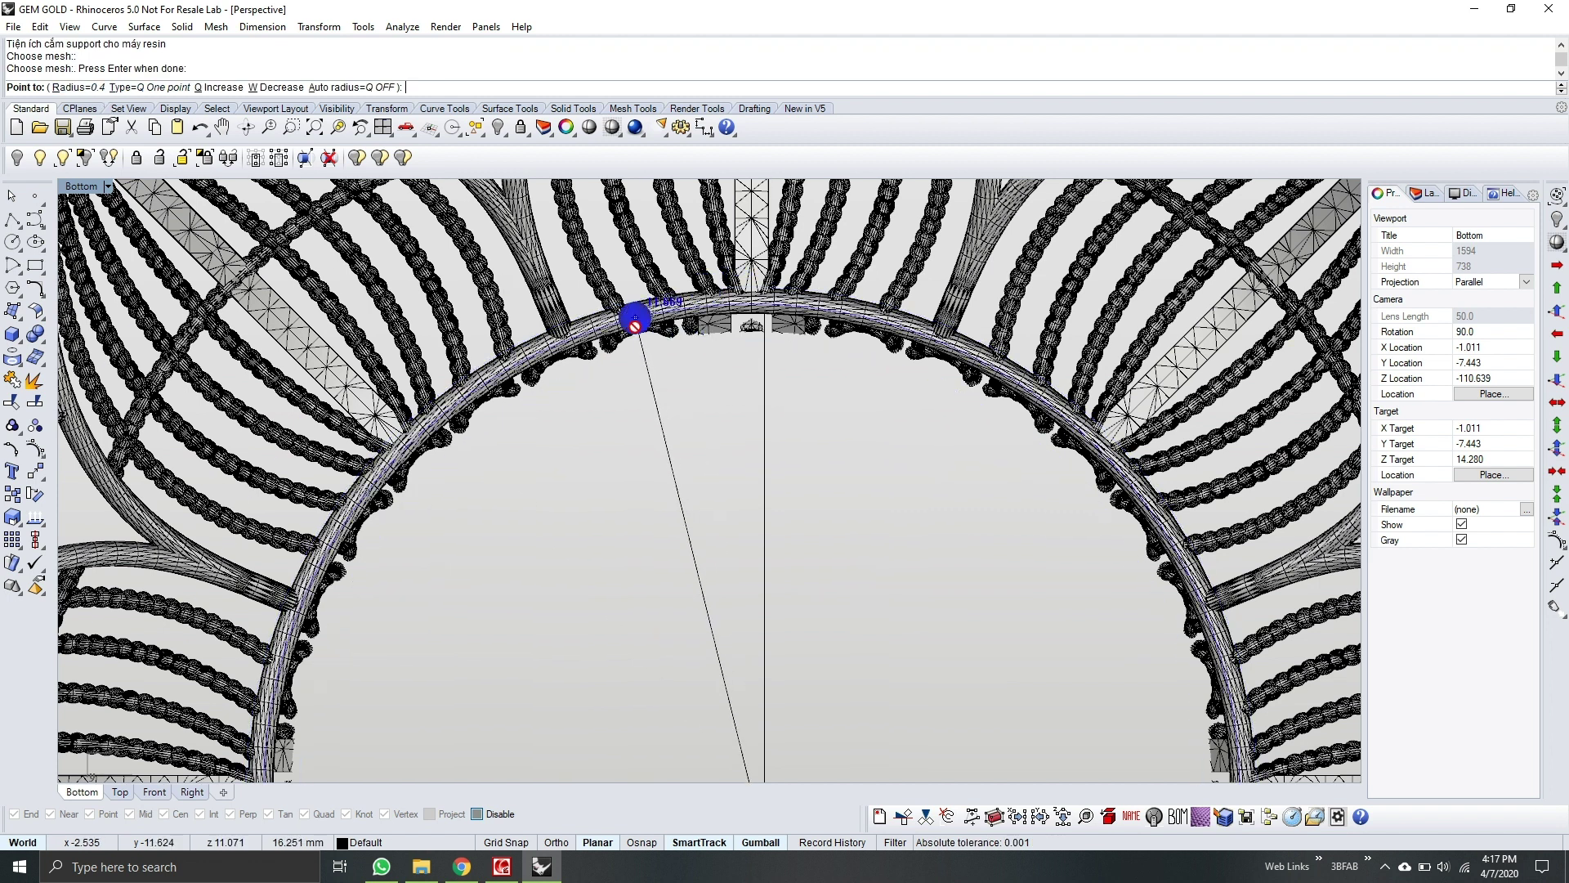
scroll(748, 303, up, 2)
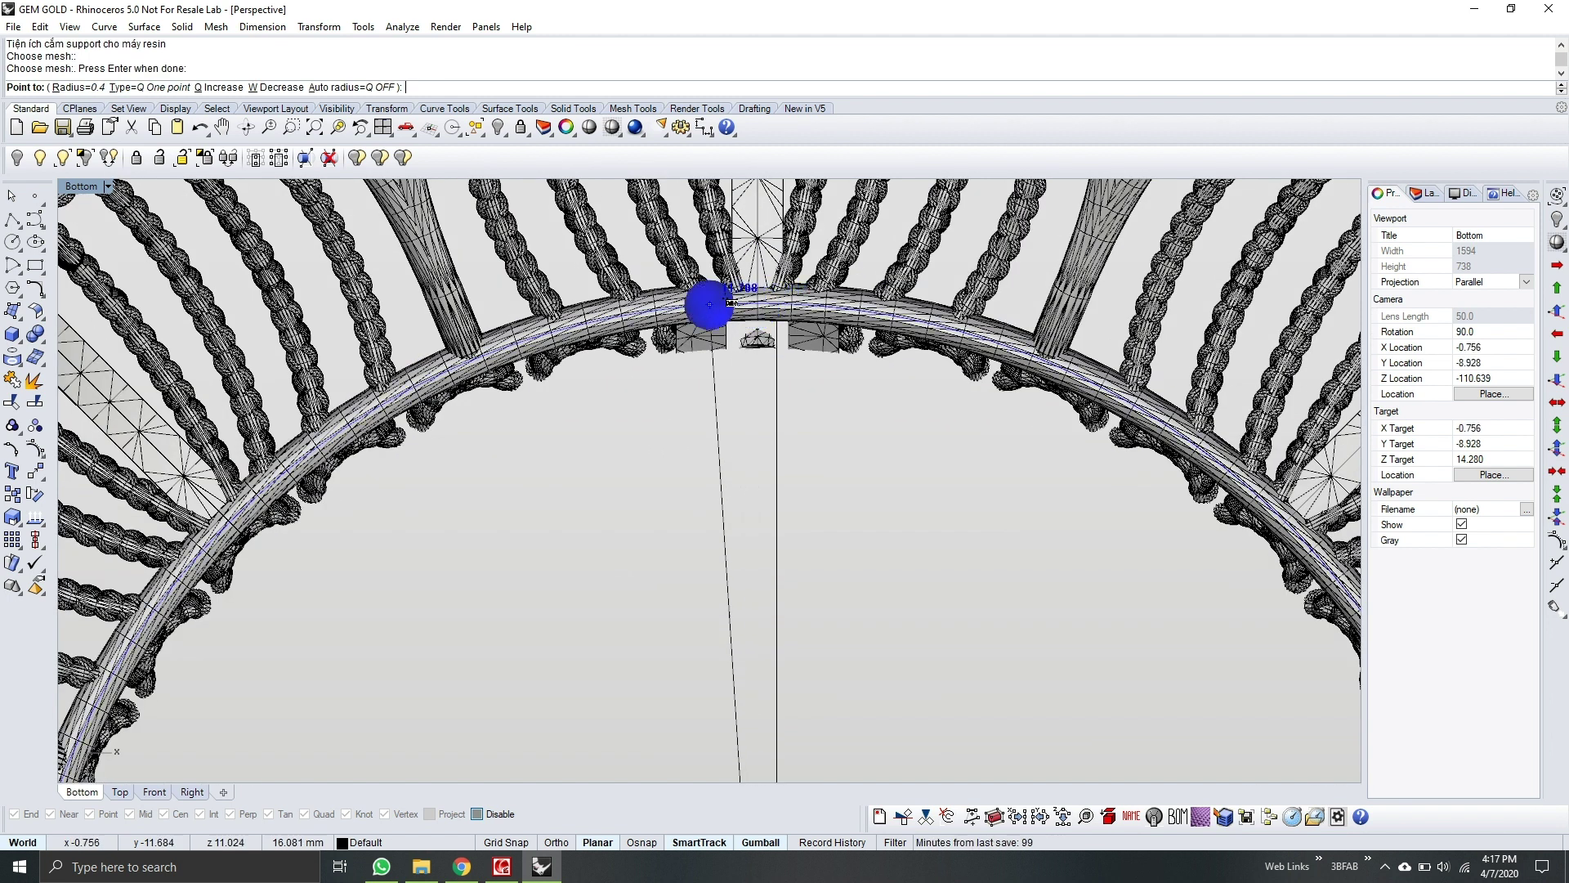
scroll(740, 303, down, 3)
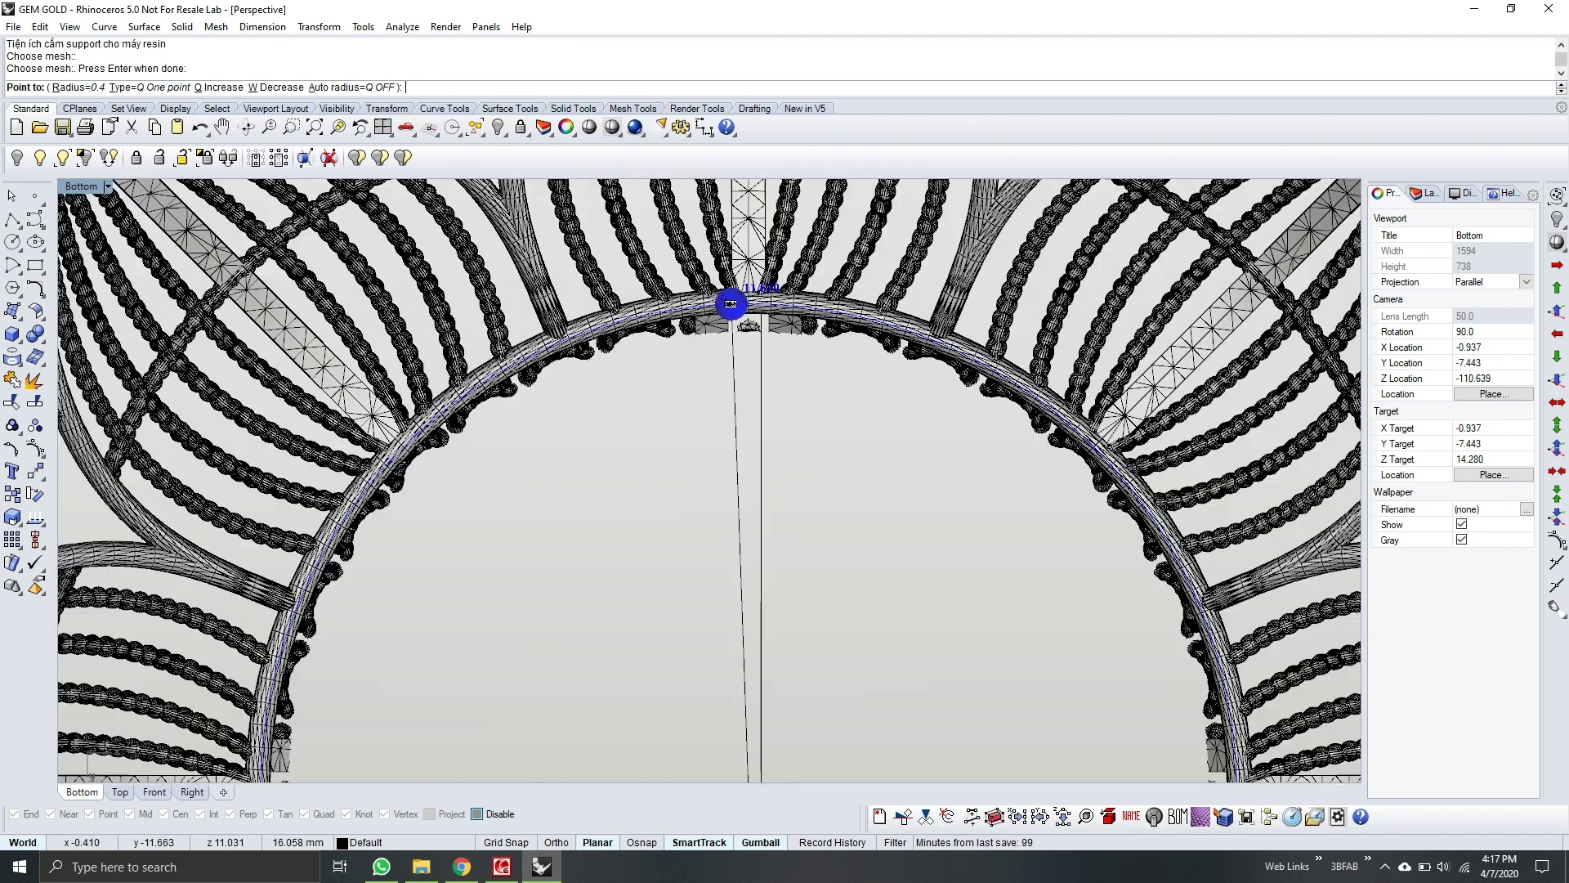
click(55, 88)
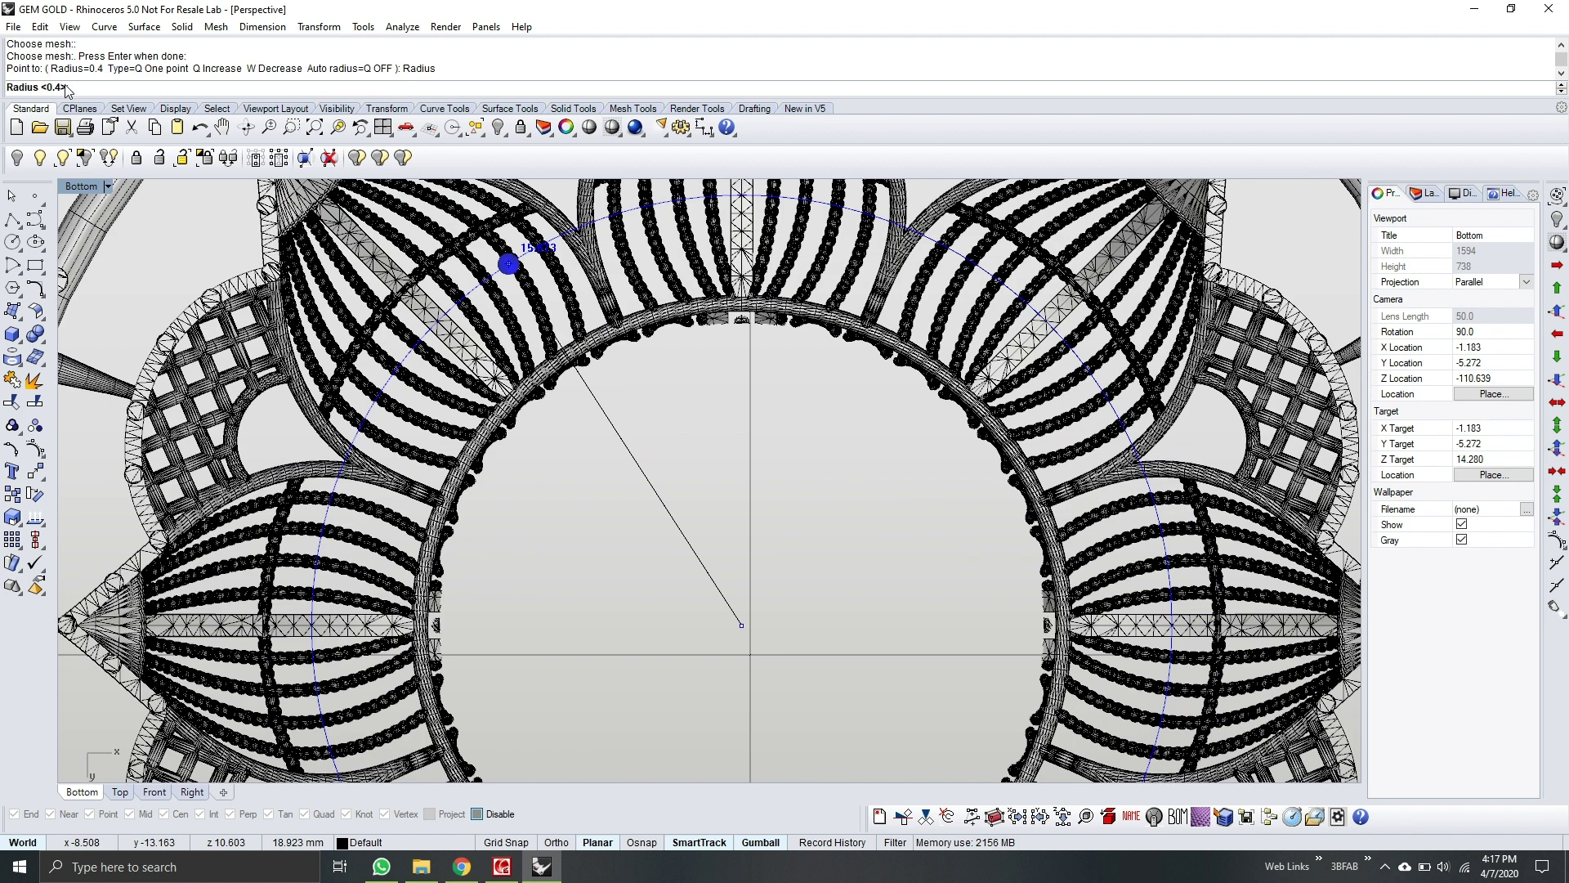
text(0.3)
key(Return)
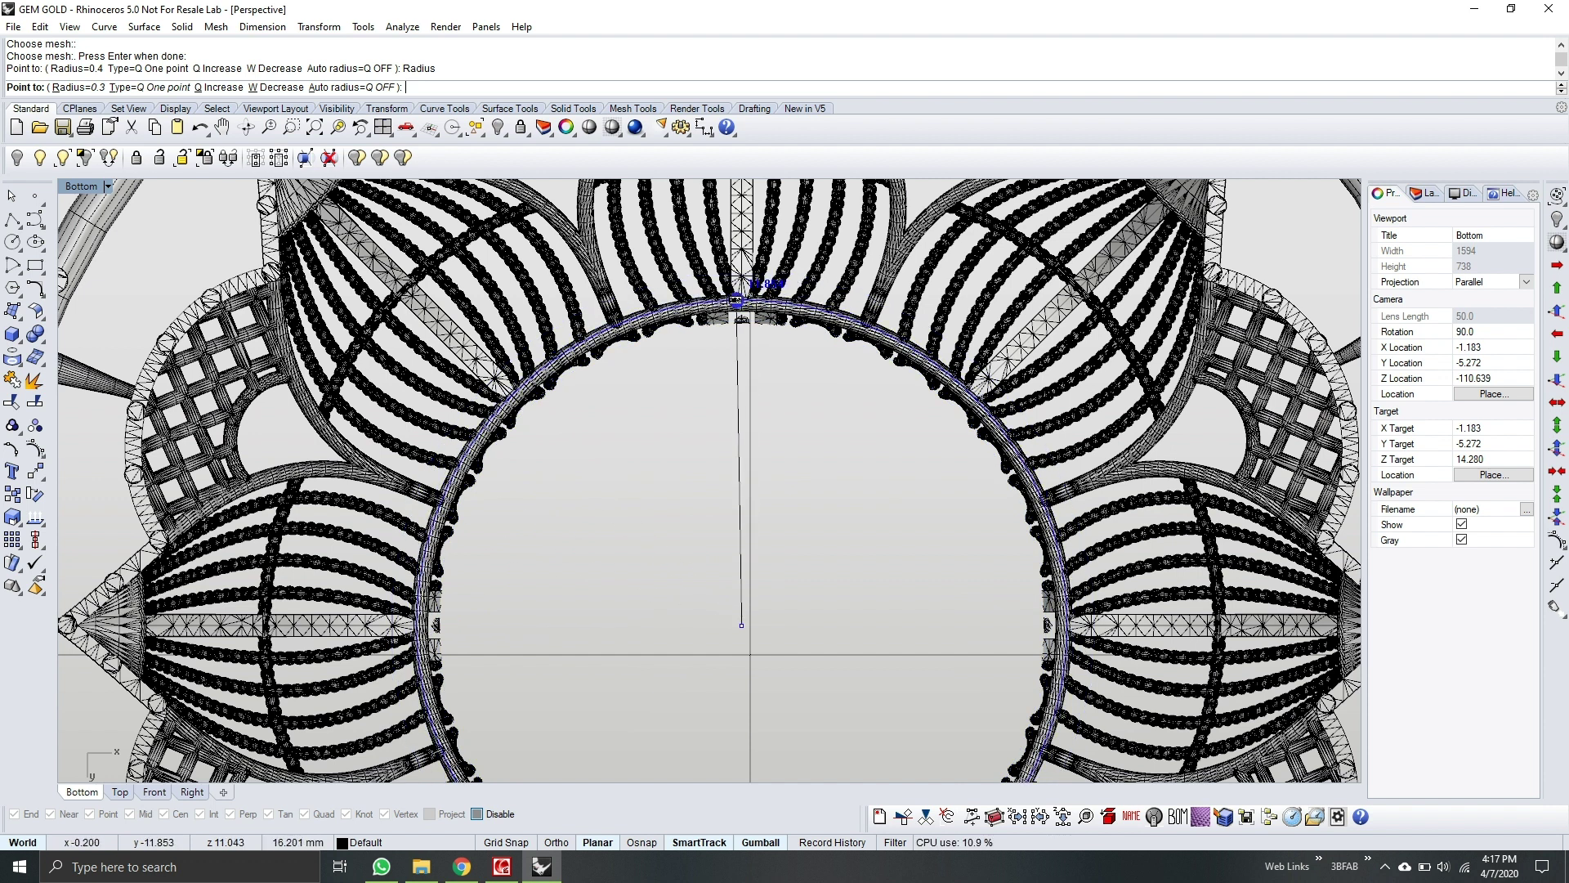
Step: Place supports about 2.4 mm apart on the central opening's rim, from the -Y axis point through the -X/-Y quadrant
scroll(739, 300, up, 4)
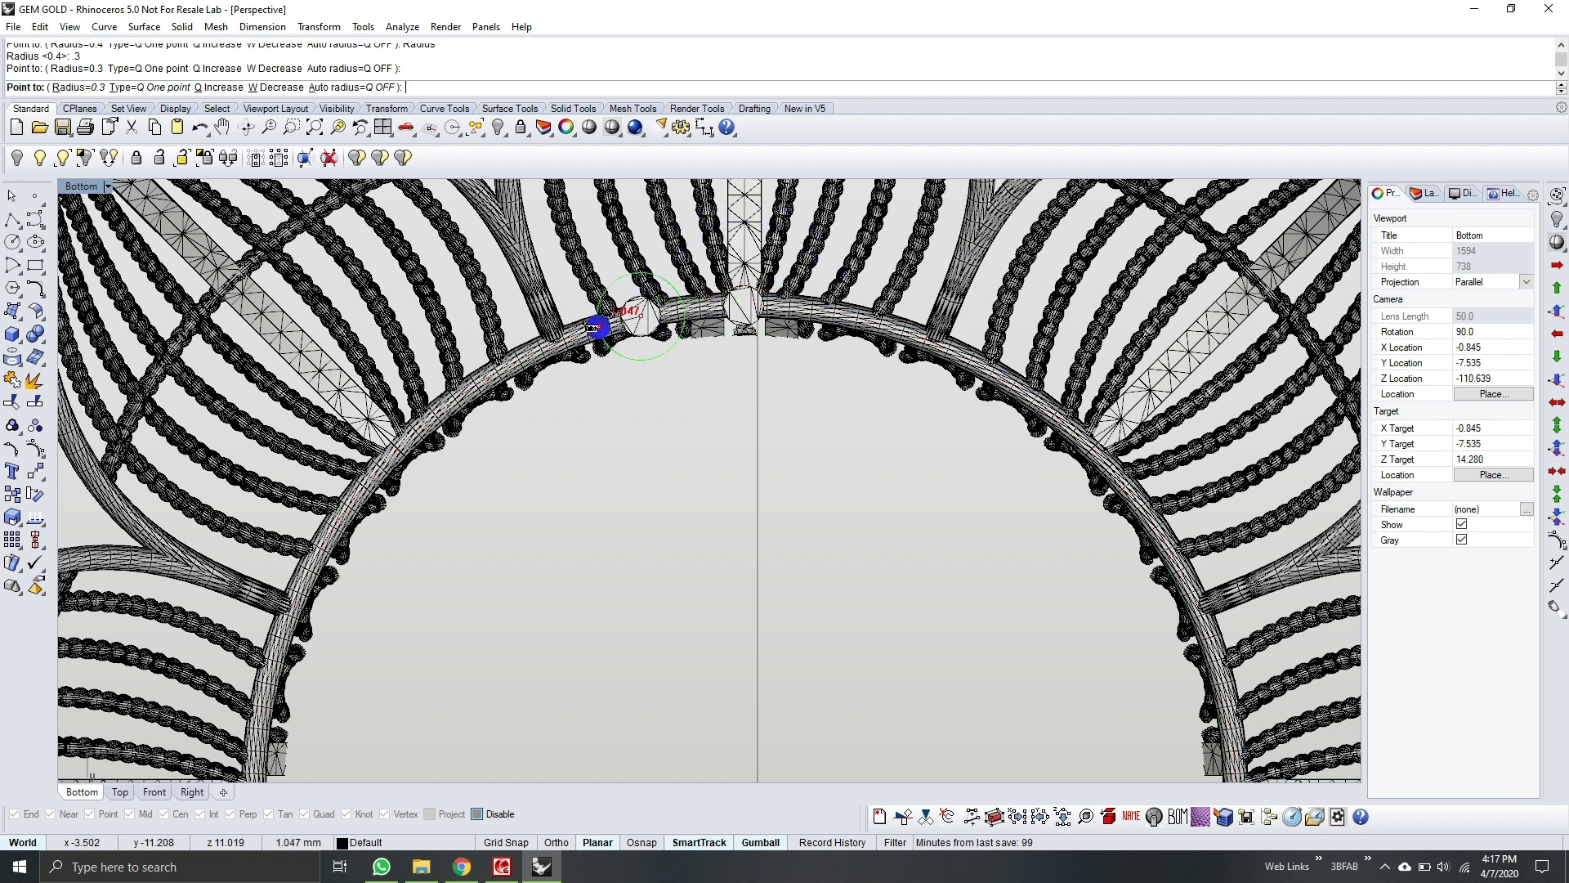
click(537, 350)
shift+right_drag(560, 331, 685, 267)
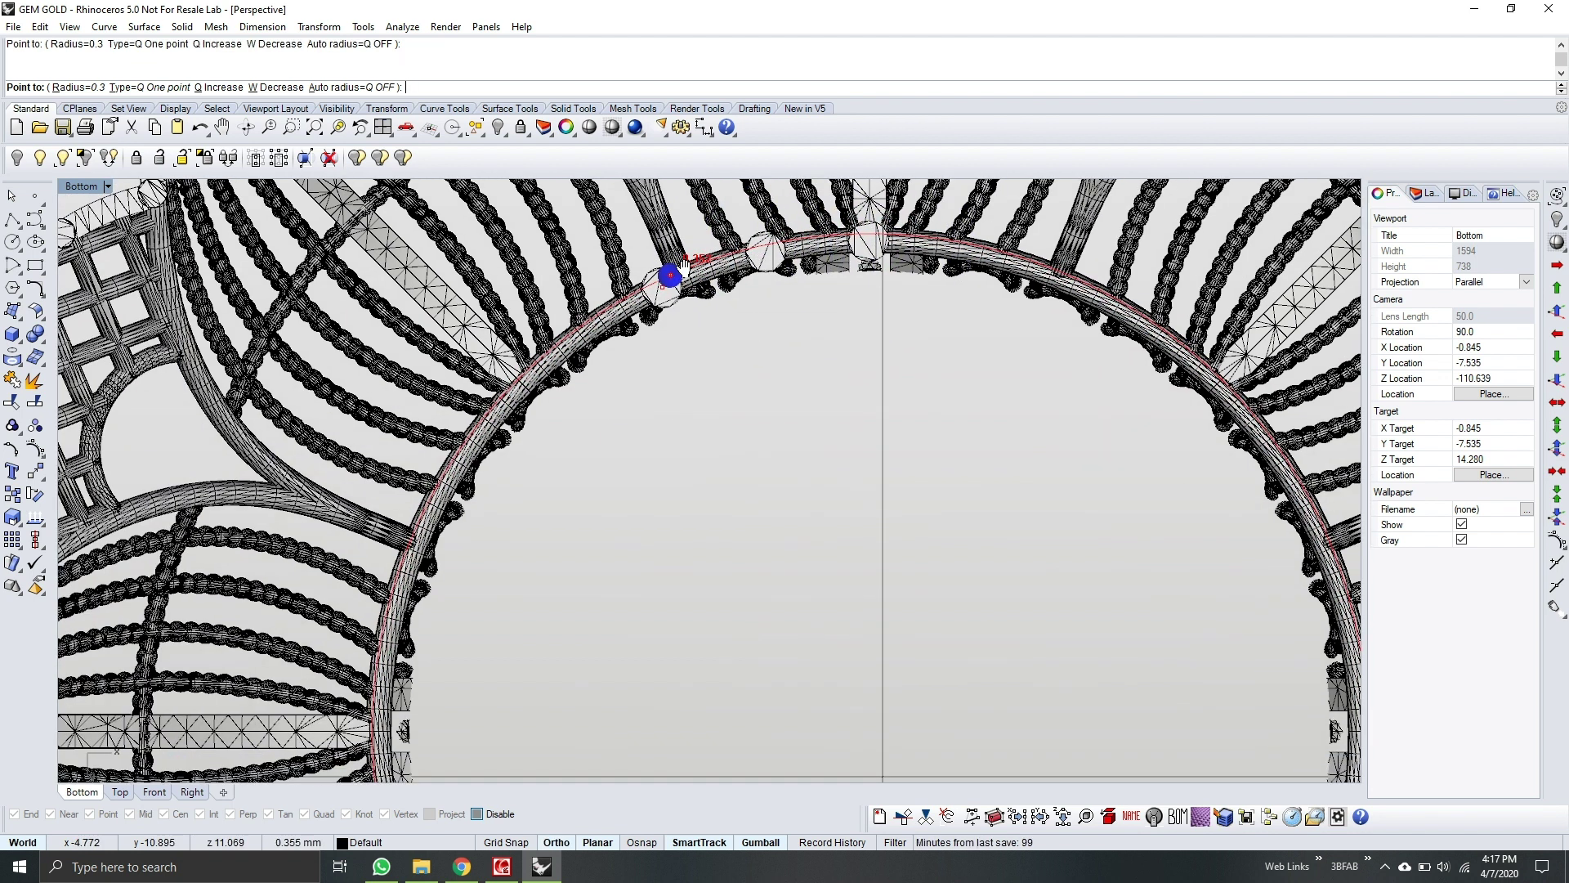
click(684, 269)
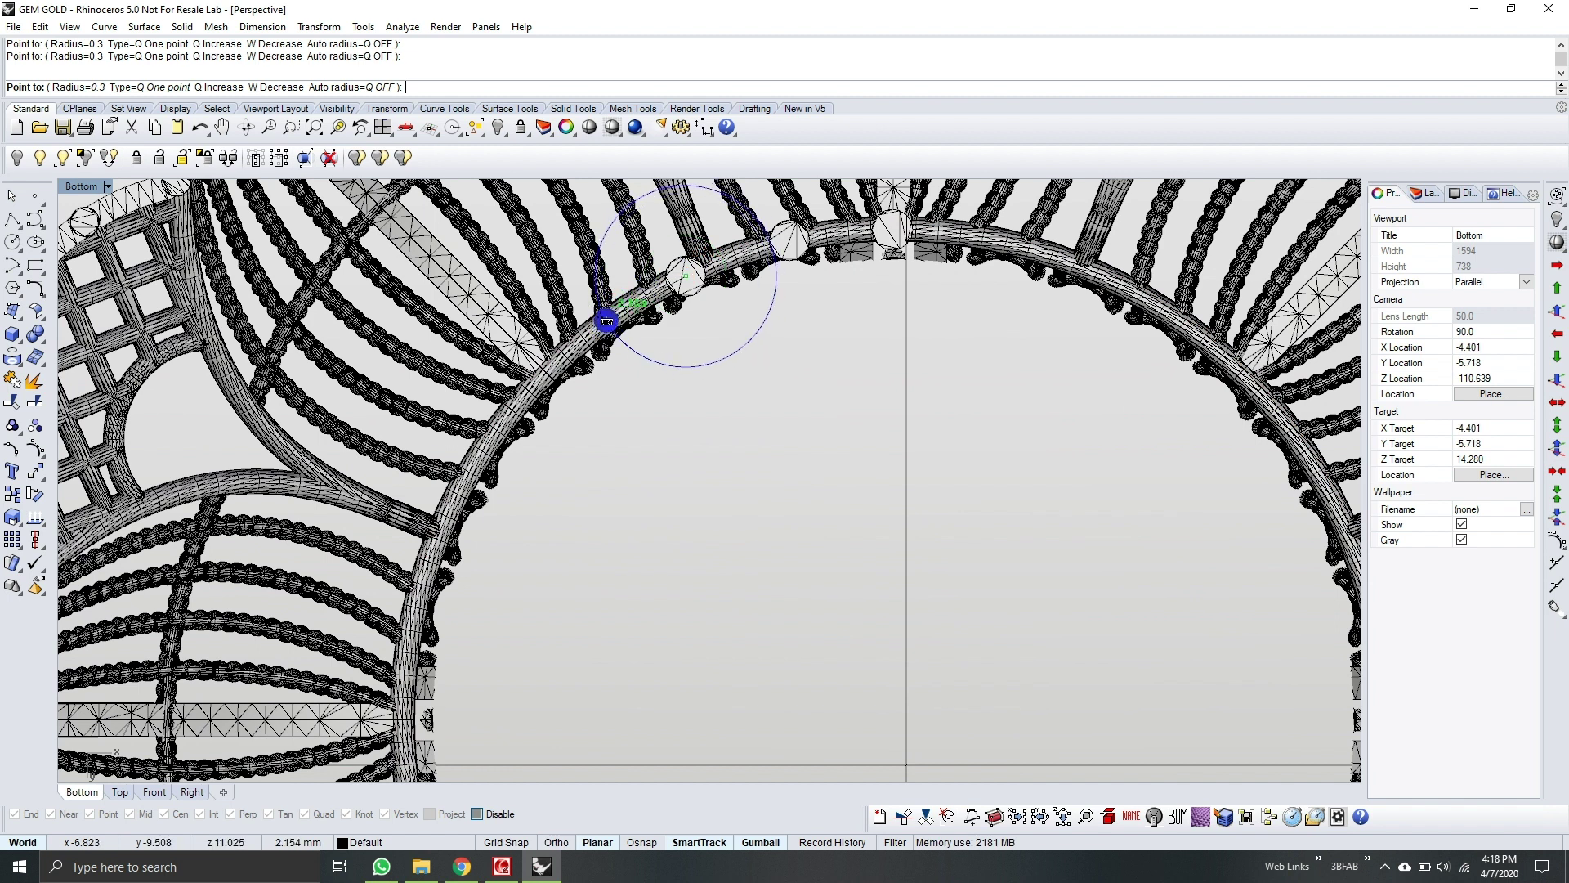
click(604, 326)
right_drag(604, 325, 694, 255)
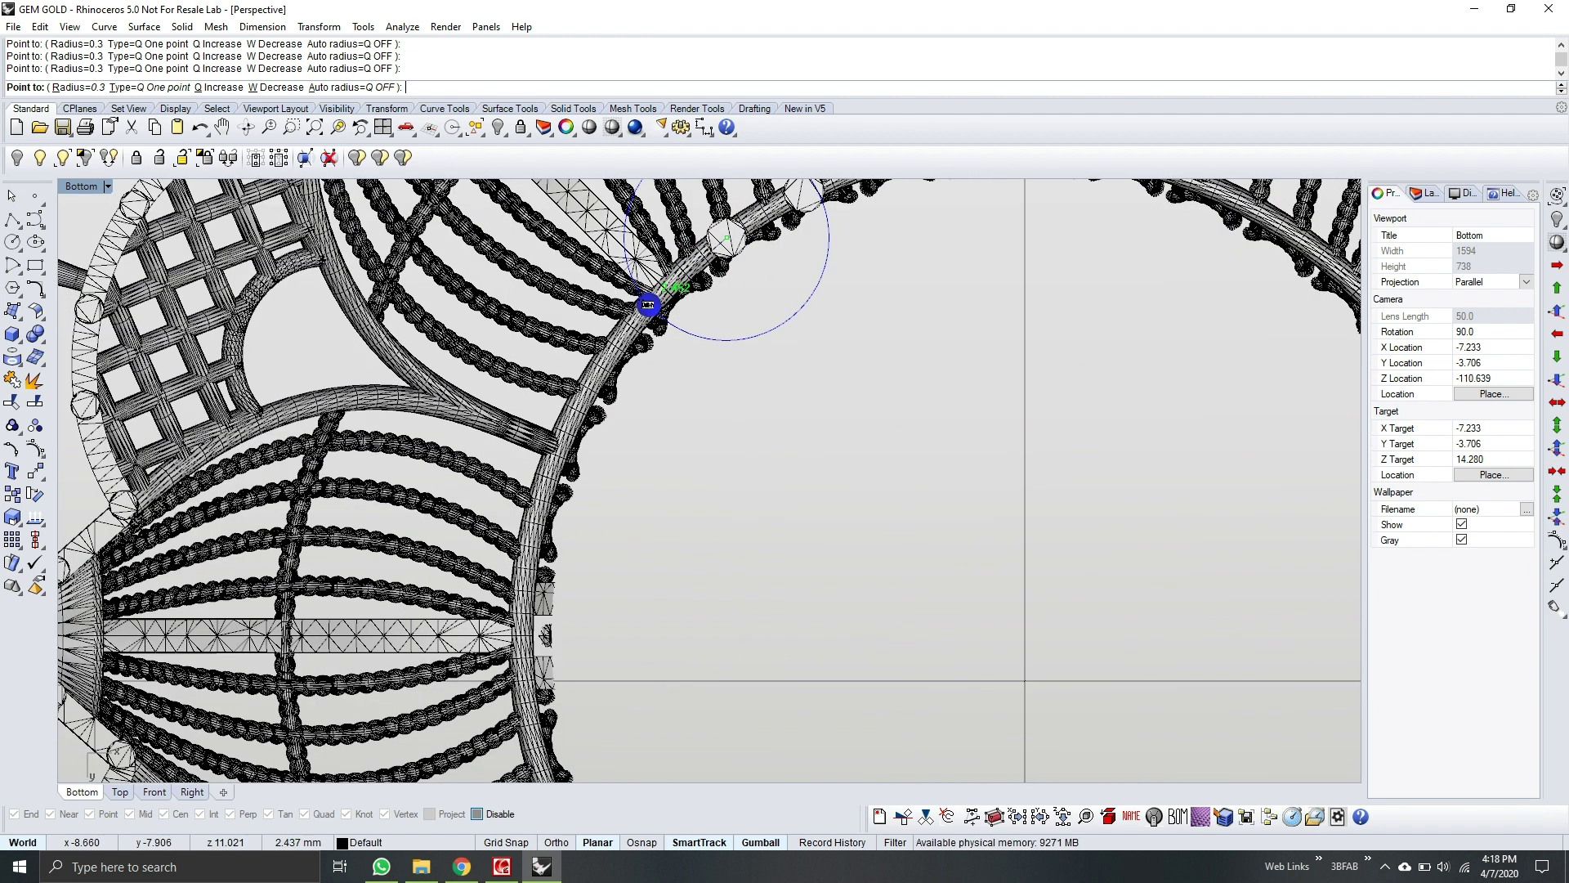
click(653, 304)
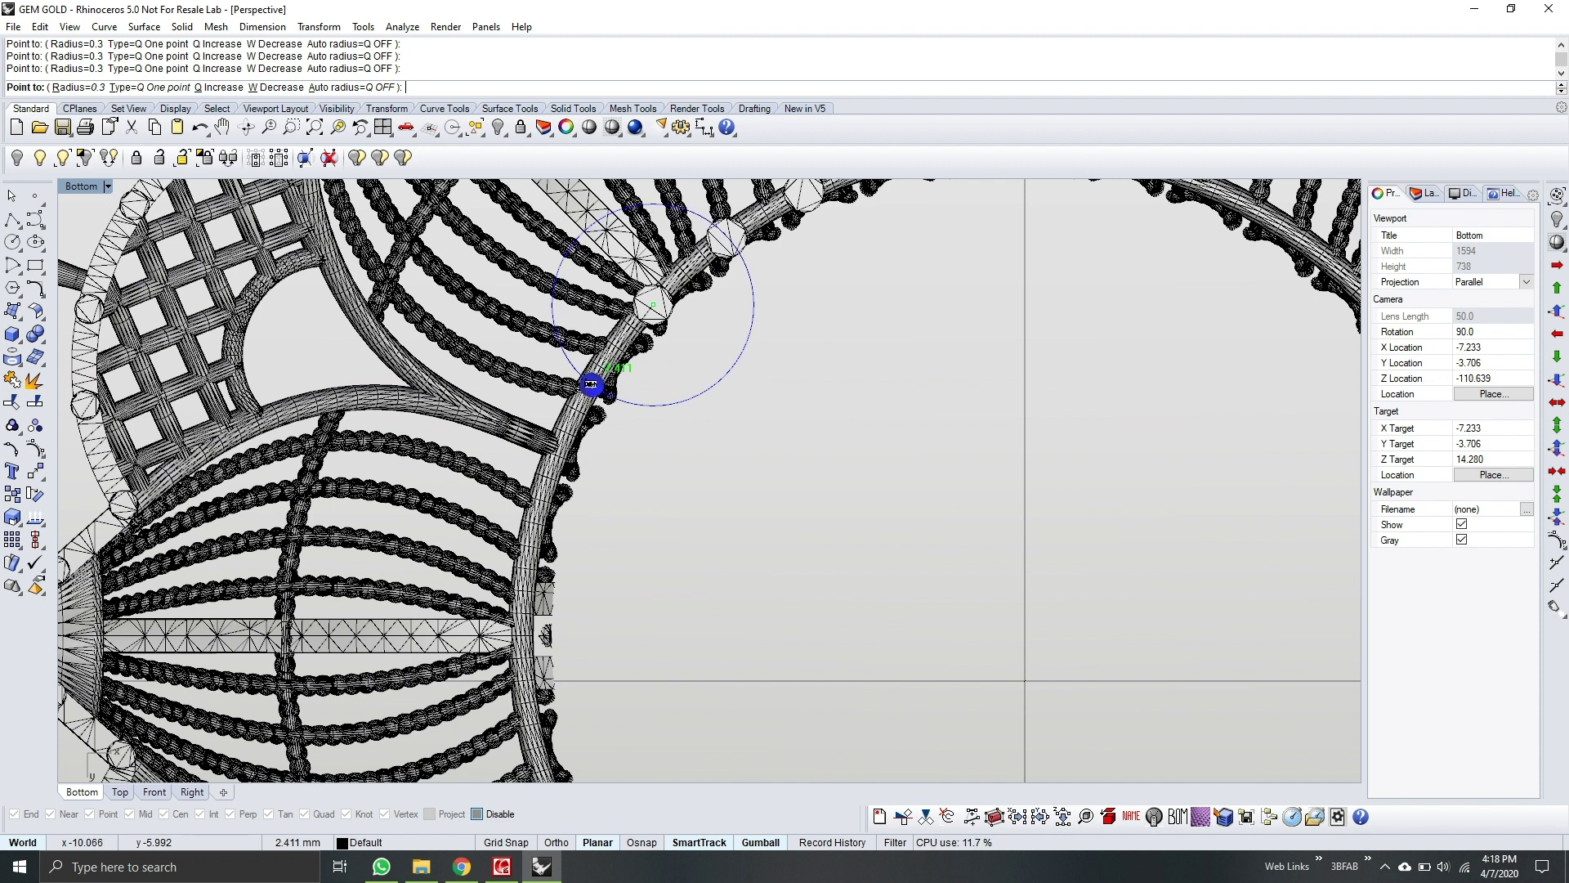
click(589, 386)
Step: Continue the rim supports at about 2.4 mm spacing around the -X side of the central opening, past the X axis
right_drag(588, 390, 612, 267)
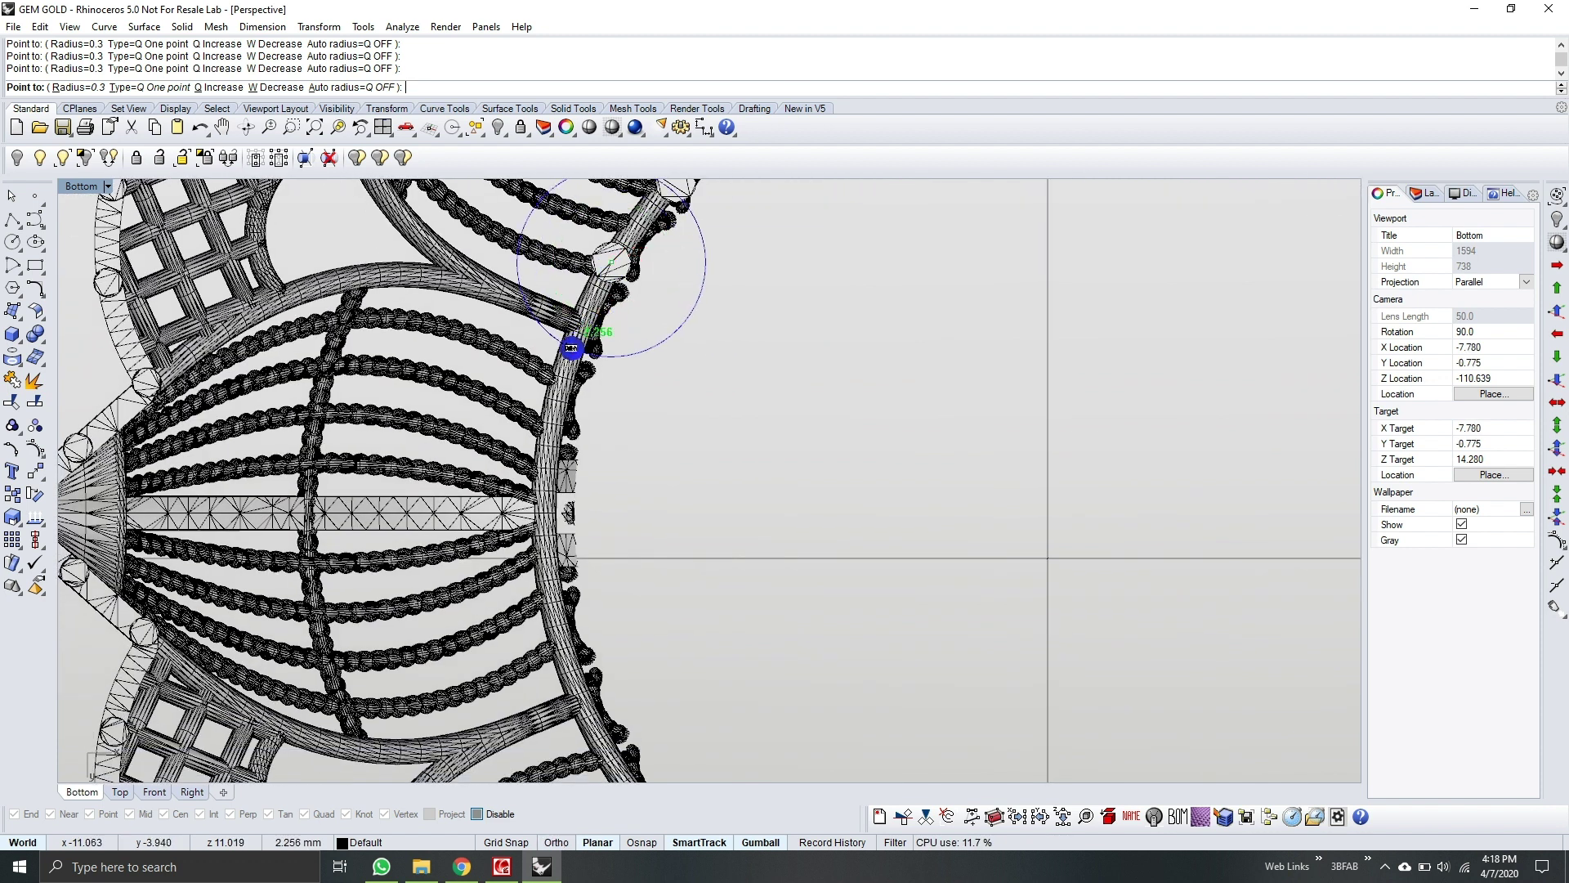
click(572, 349)
right_drag(551, 397, 576, 282)
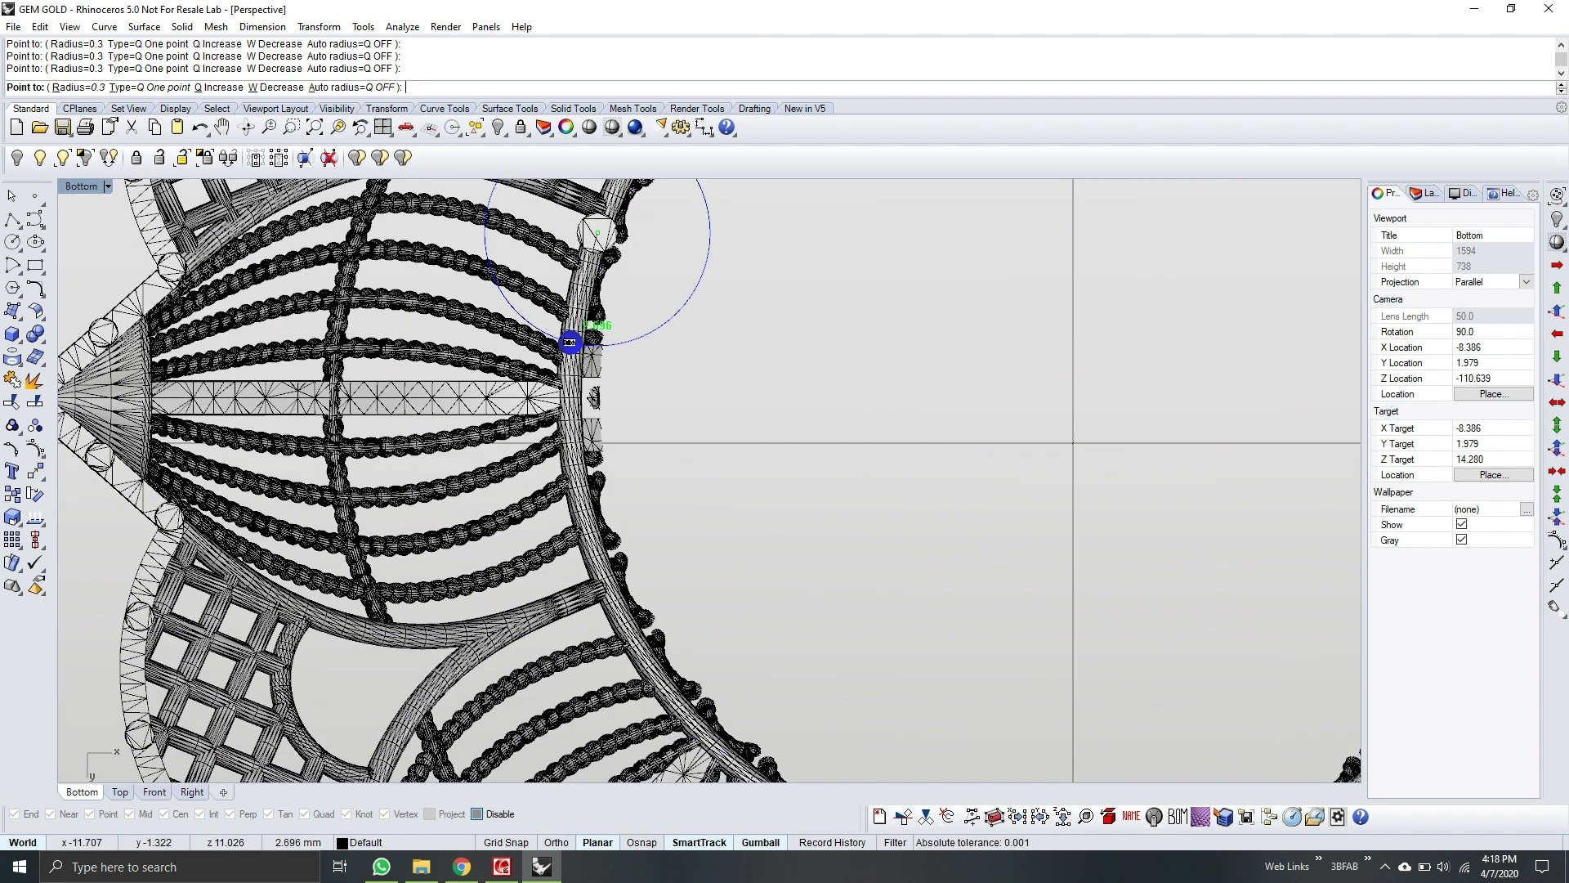
click(573, 346)
right_drag(571, 418, 538, 292)
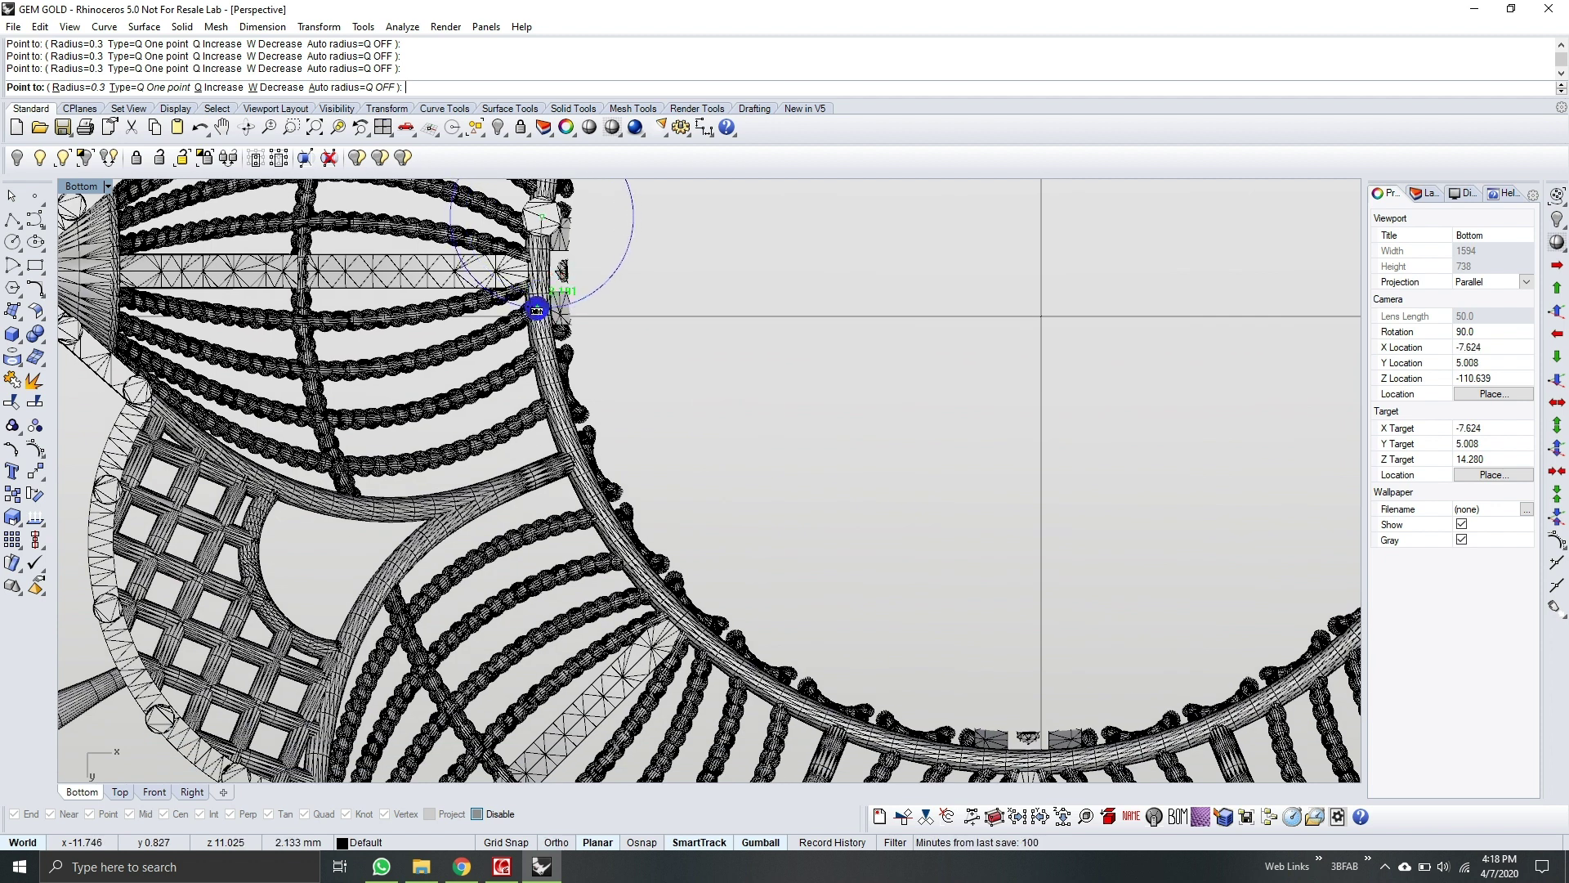
click(540, 300)
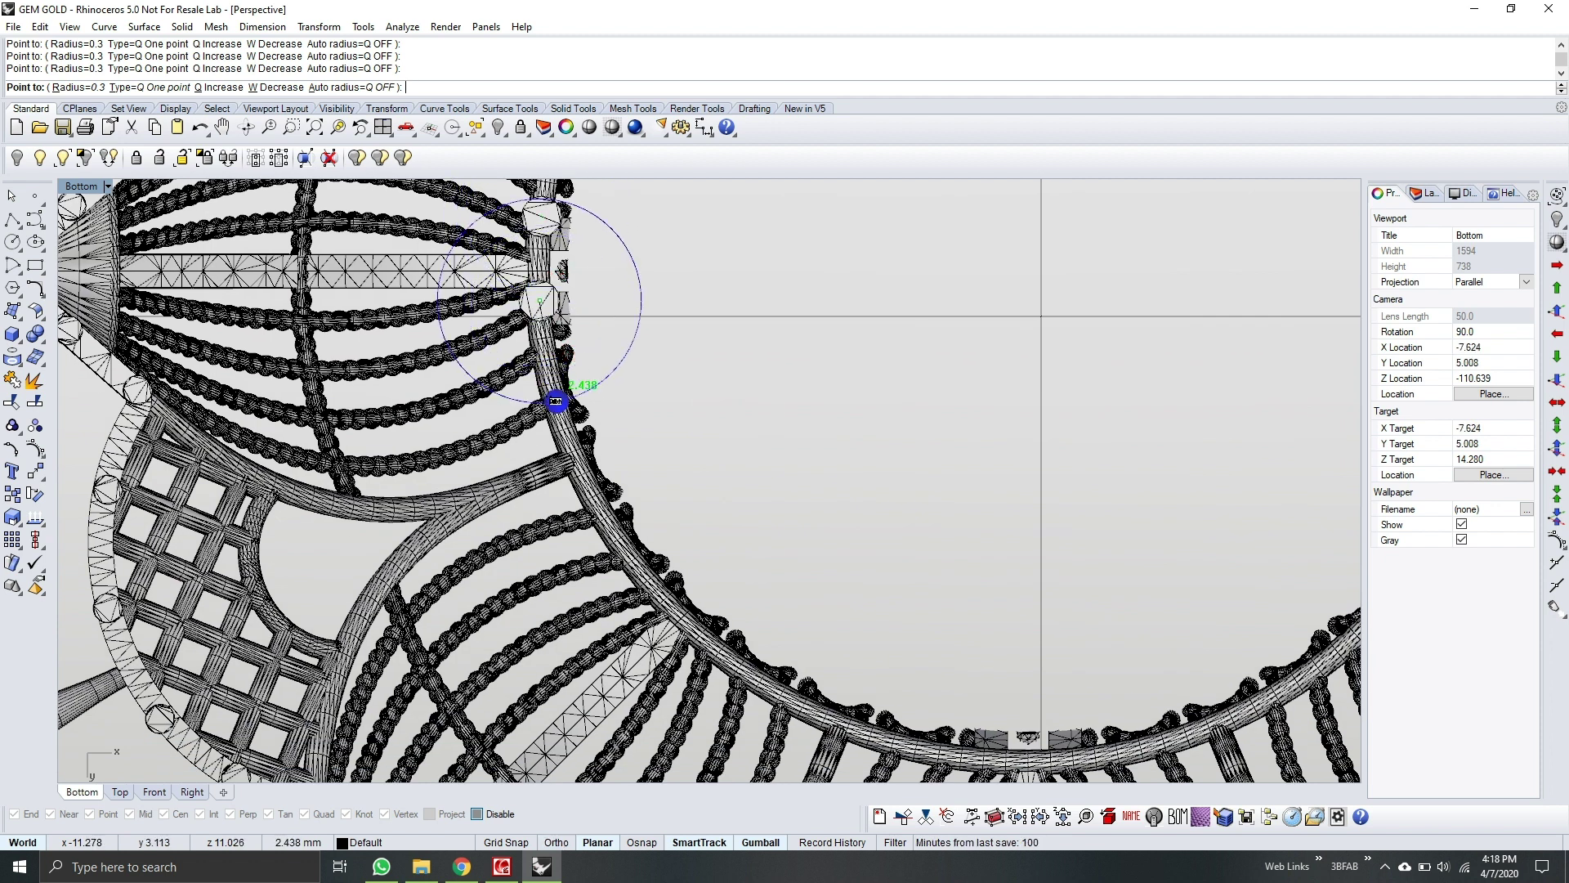
click(557, 403)
Step: Place the remaining supports along the rim's -X/+Y quadrant, ending with one on the Y axis, and finish BelSupport
right_drag(557, 403, 443, 237)
click(567, 381)
click(553, 358)
click(509, 302)
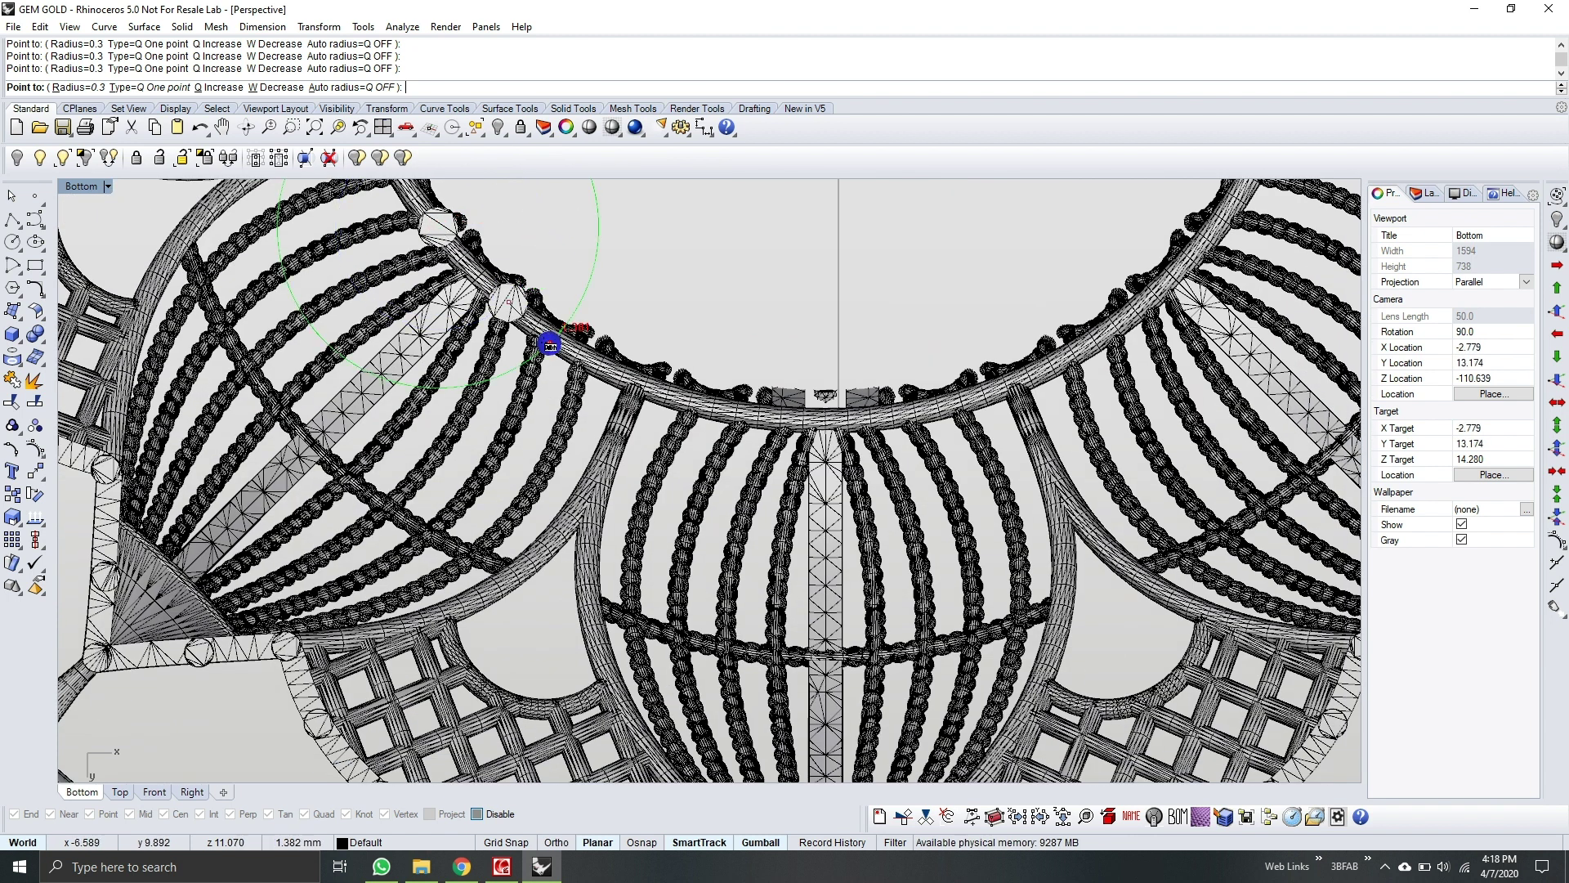
click(585, 359)
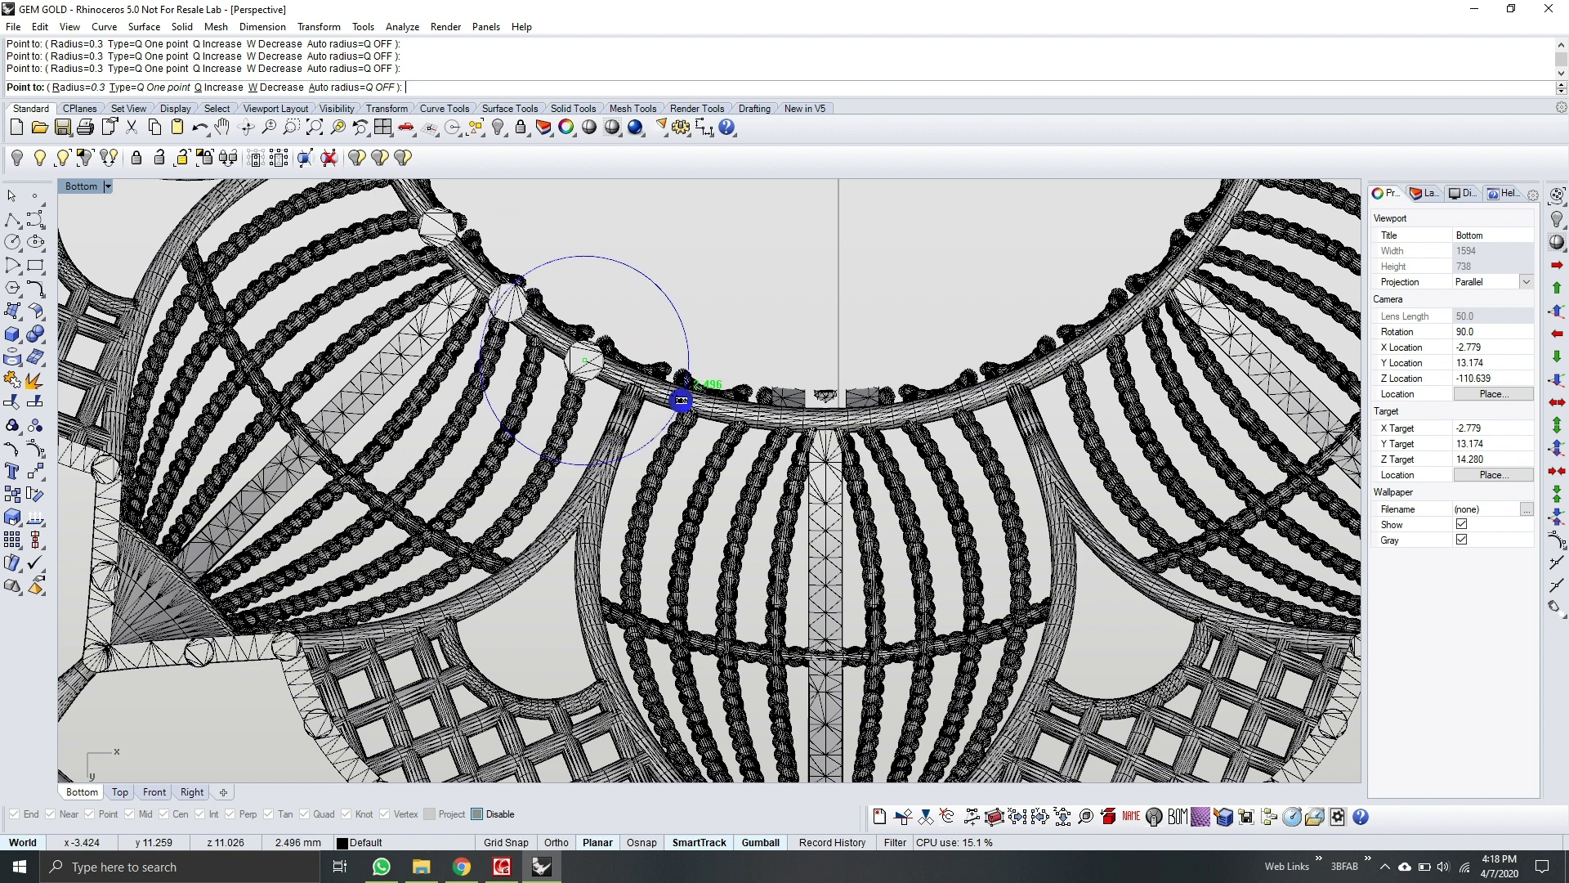
click(680, 400)
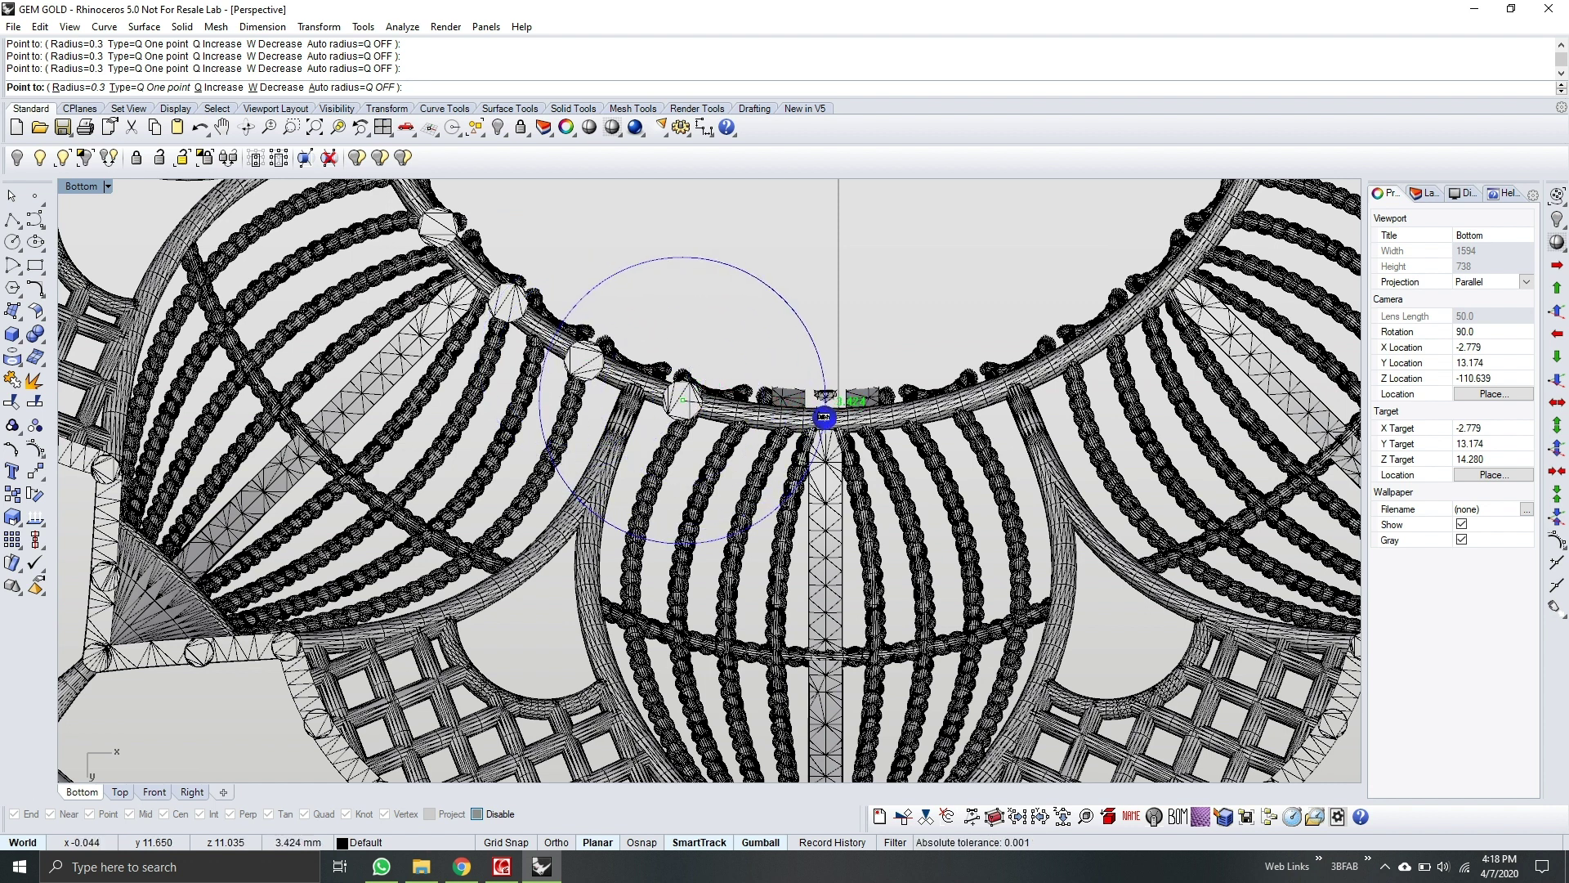
scroll(818, 413, down, 10)
scroll(708, 467, up, 5)
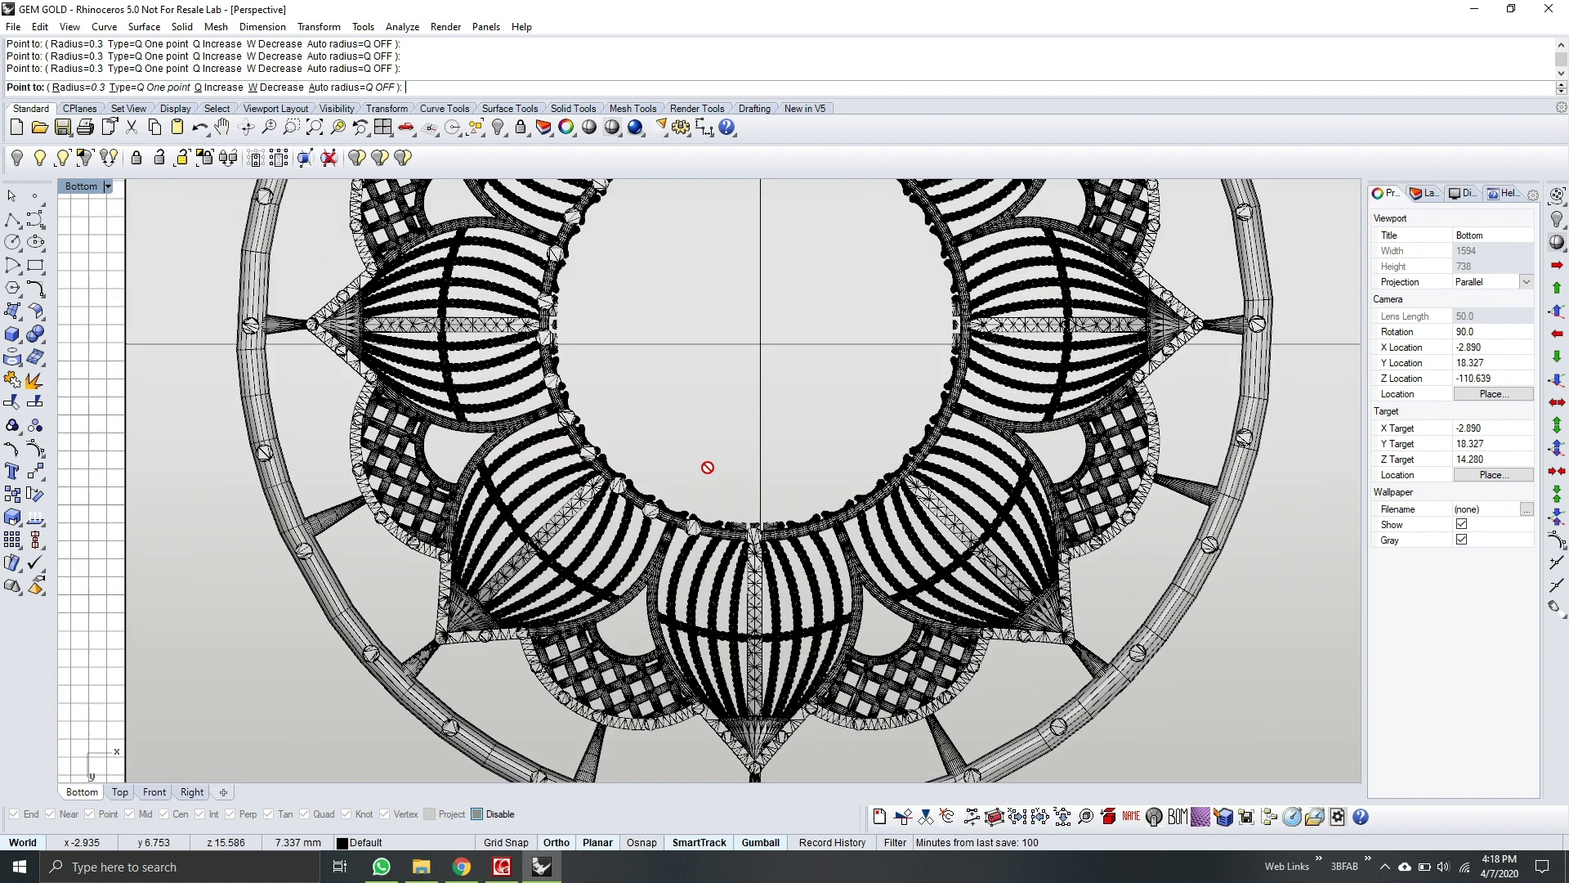
right_drag(707, 468, 711, 495)
right_click(724, 403)
Step: Lock the flower-and-ring mesh and the rectangular base surface, undoing the accidental move of the surface
scroll(719, 396, down, 4)
right_drag(724, 362, 719, 412)
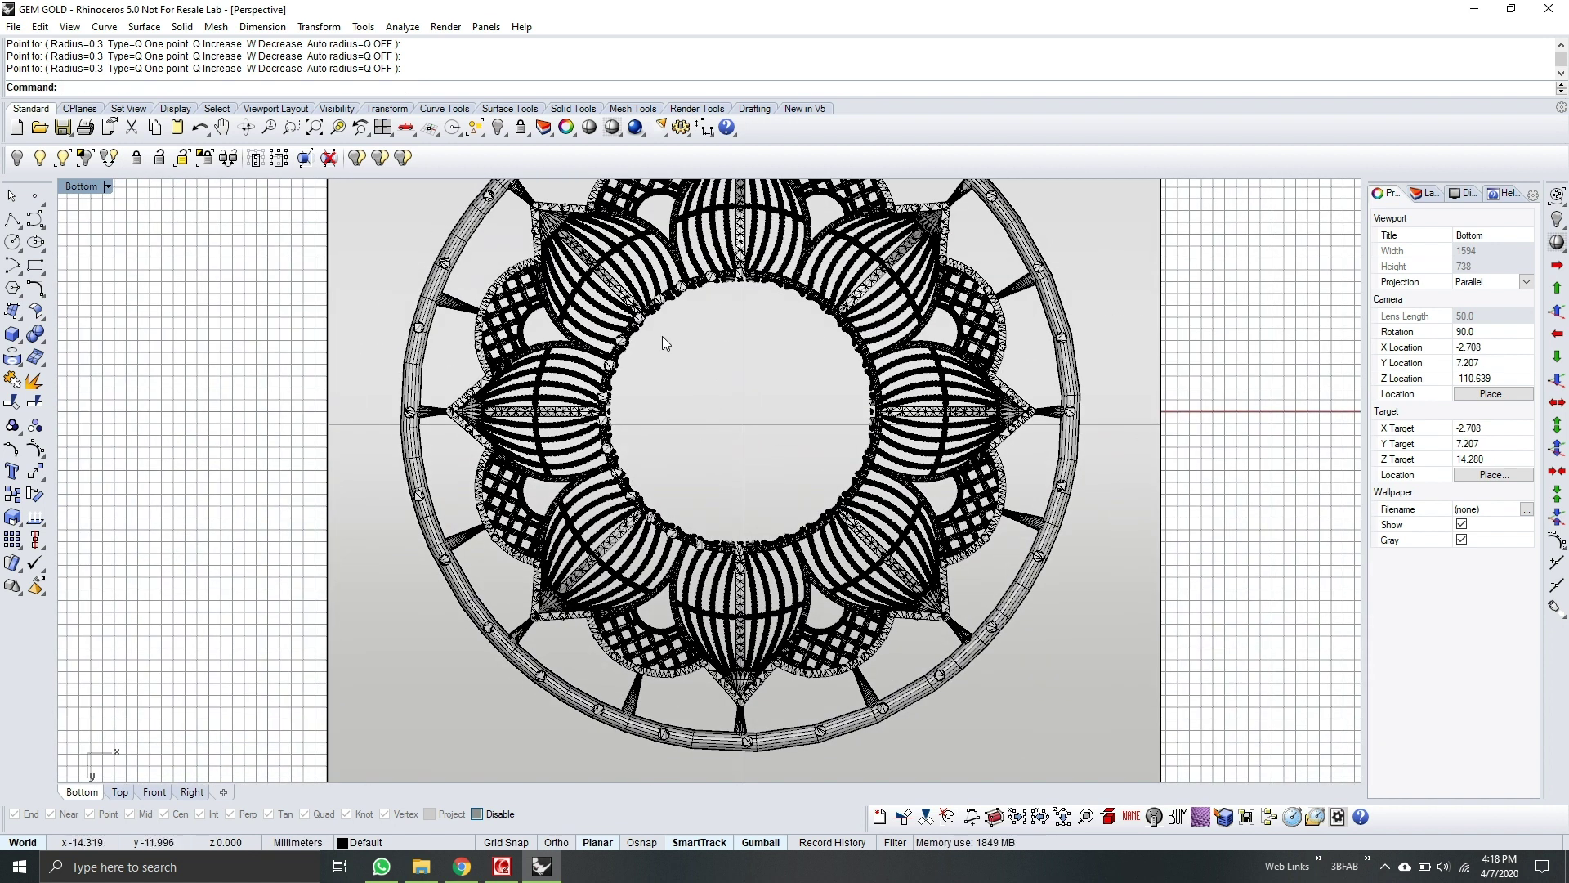
click(543, 278)
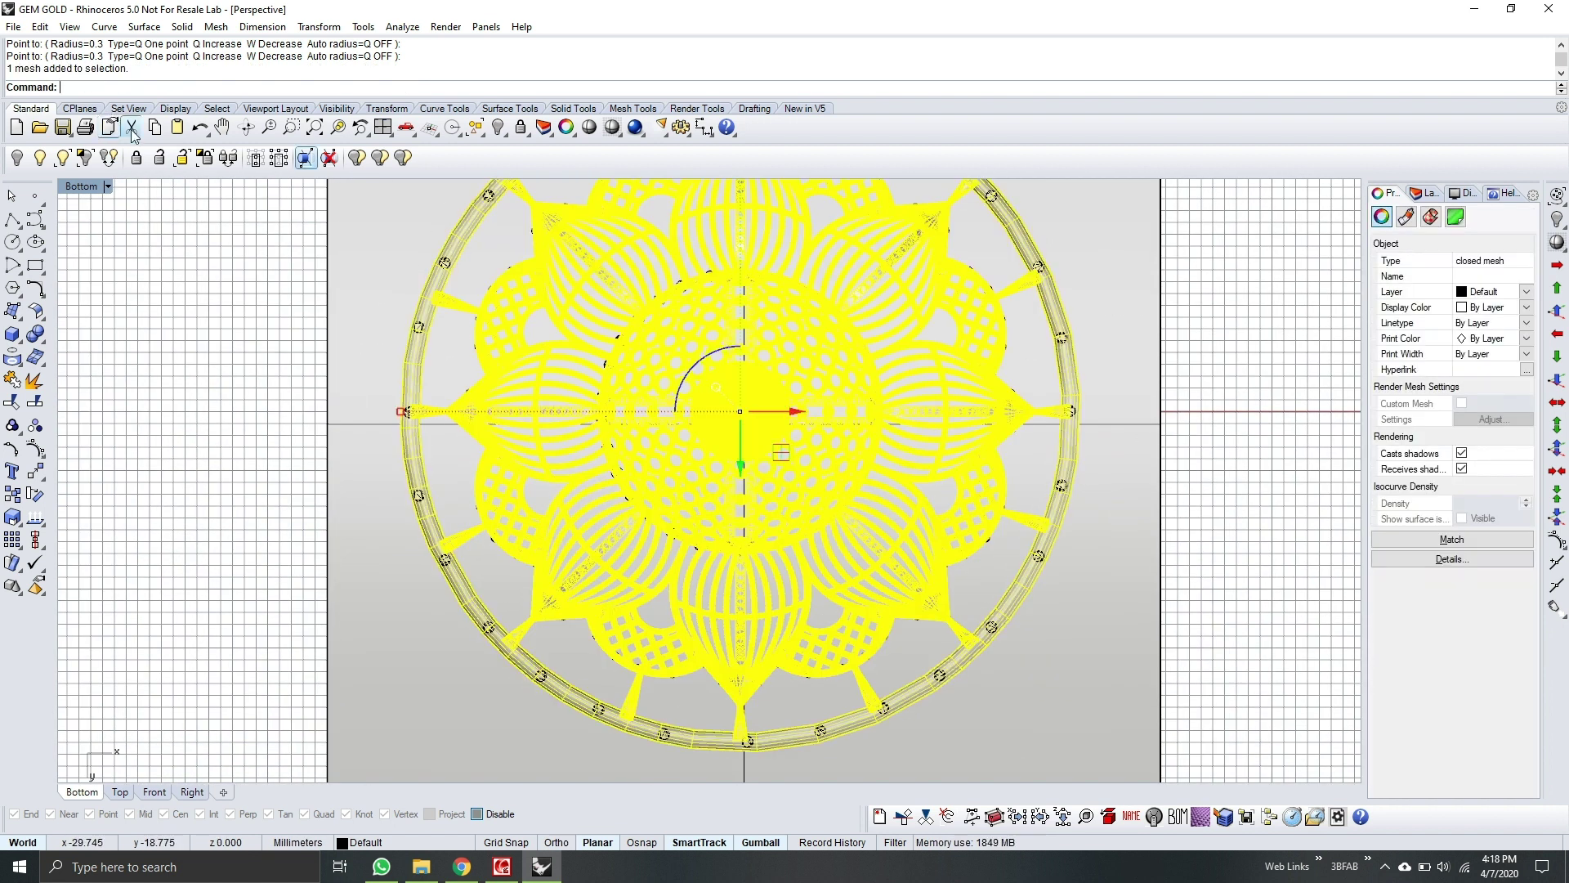
click(137, 159)
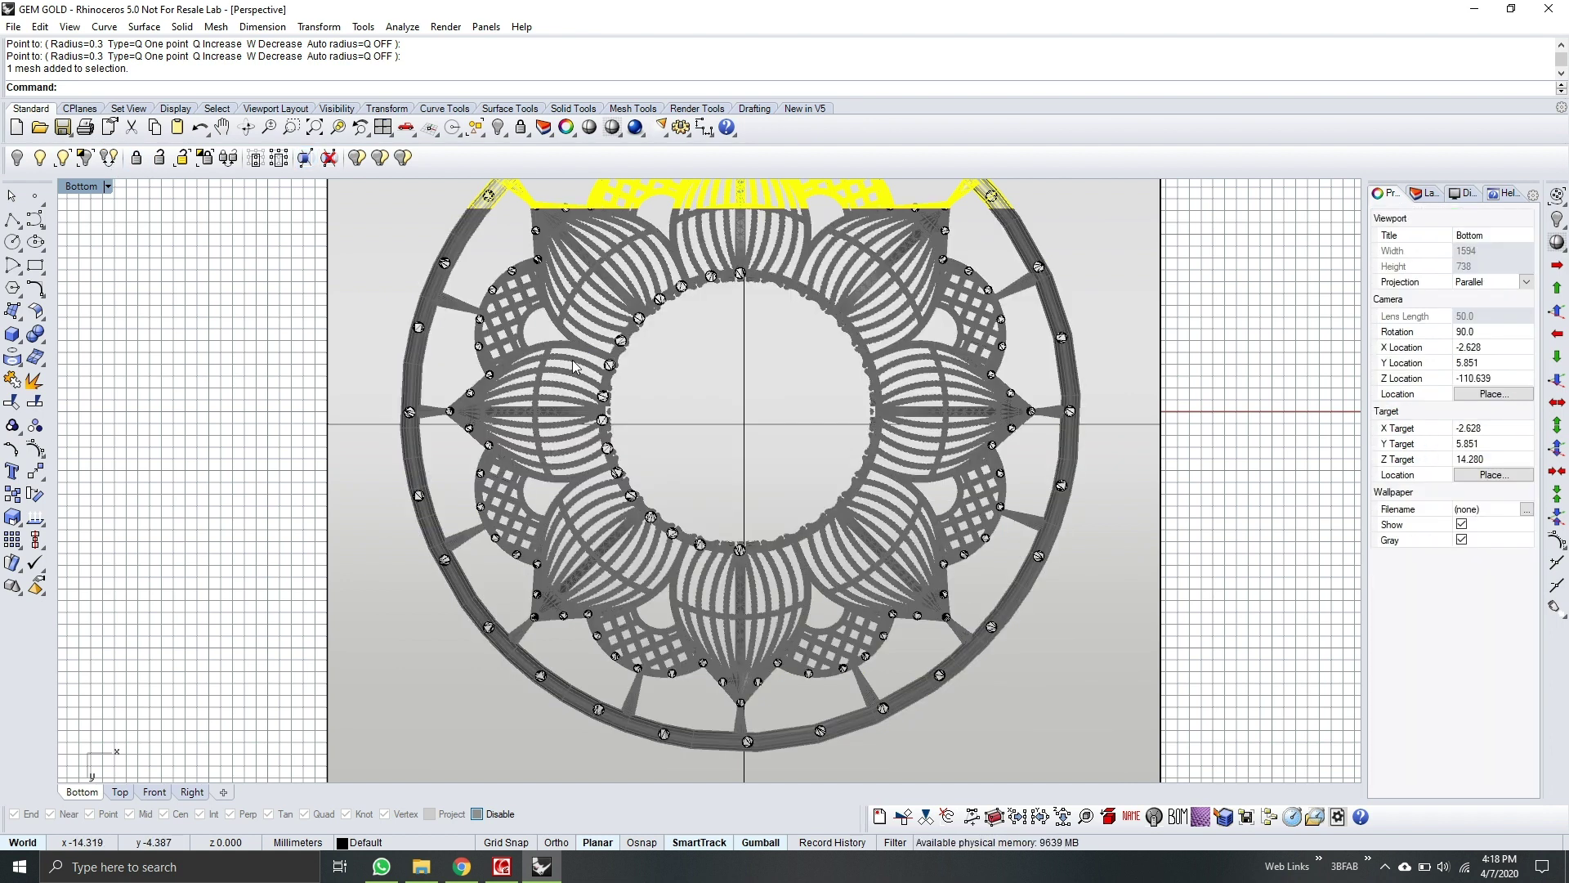
drag(595, 260, 623, 327)
key(ctrl+z)
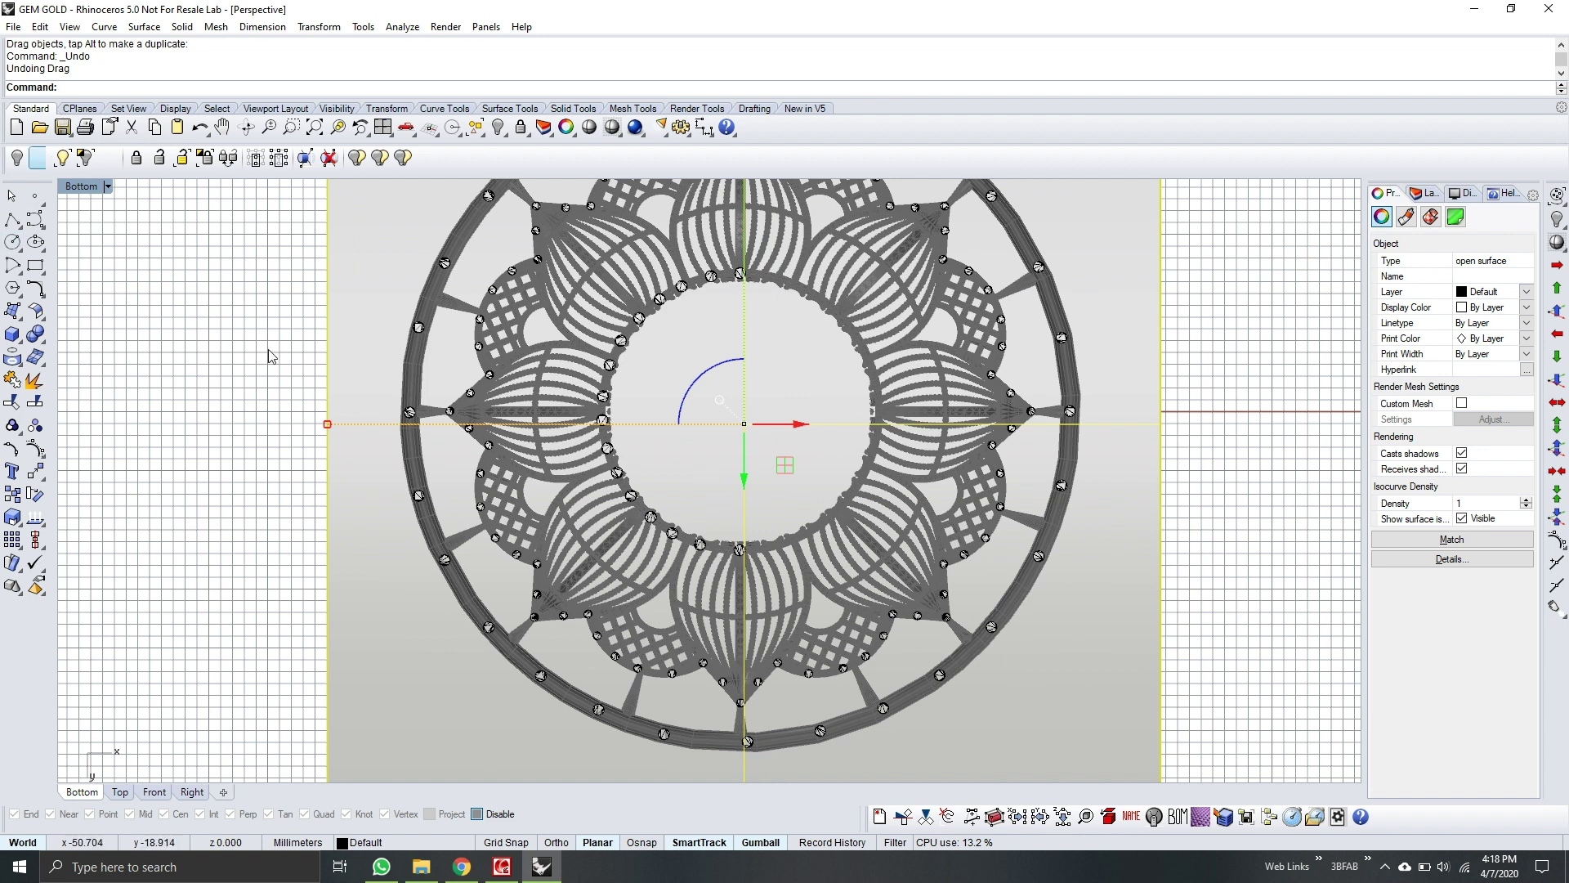
click(138, 159)
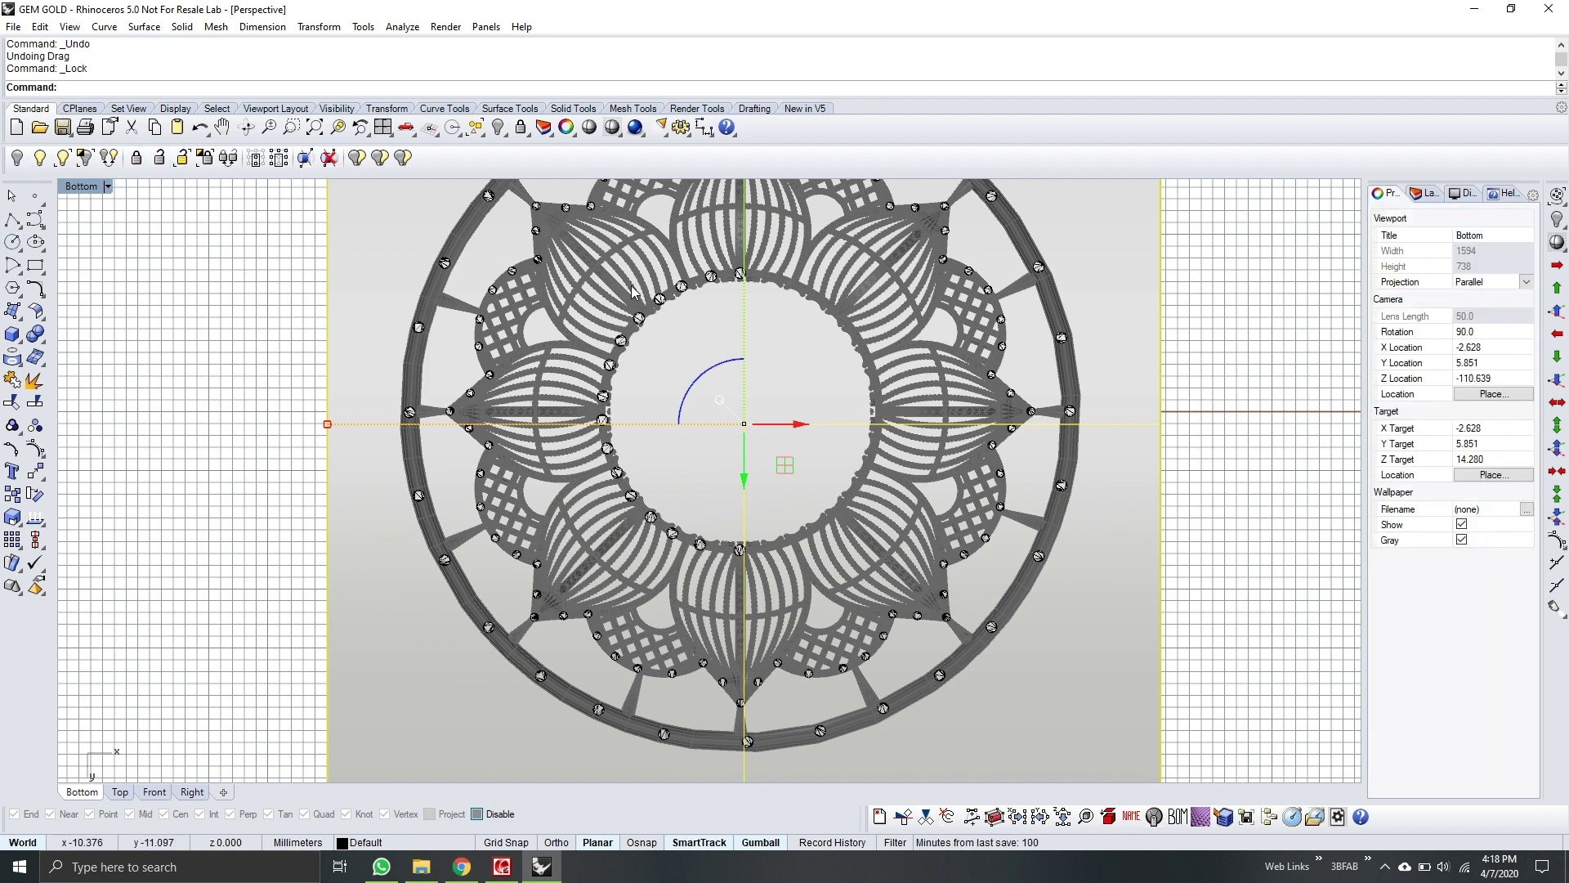
Step: Mirror copies of the inner rim's -X side supports, excluding the two on the Y axis, across the Y axis from origin 0
drag(586, 250, 718, 563)
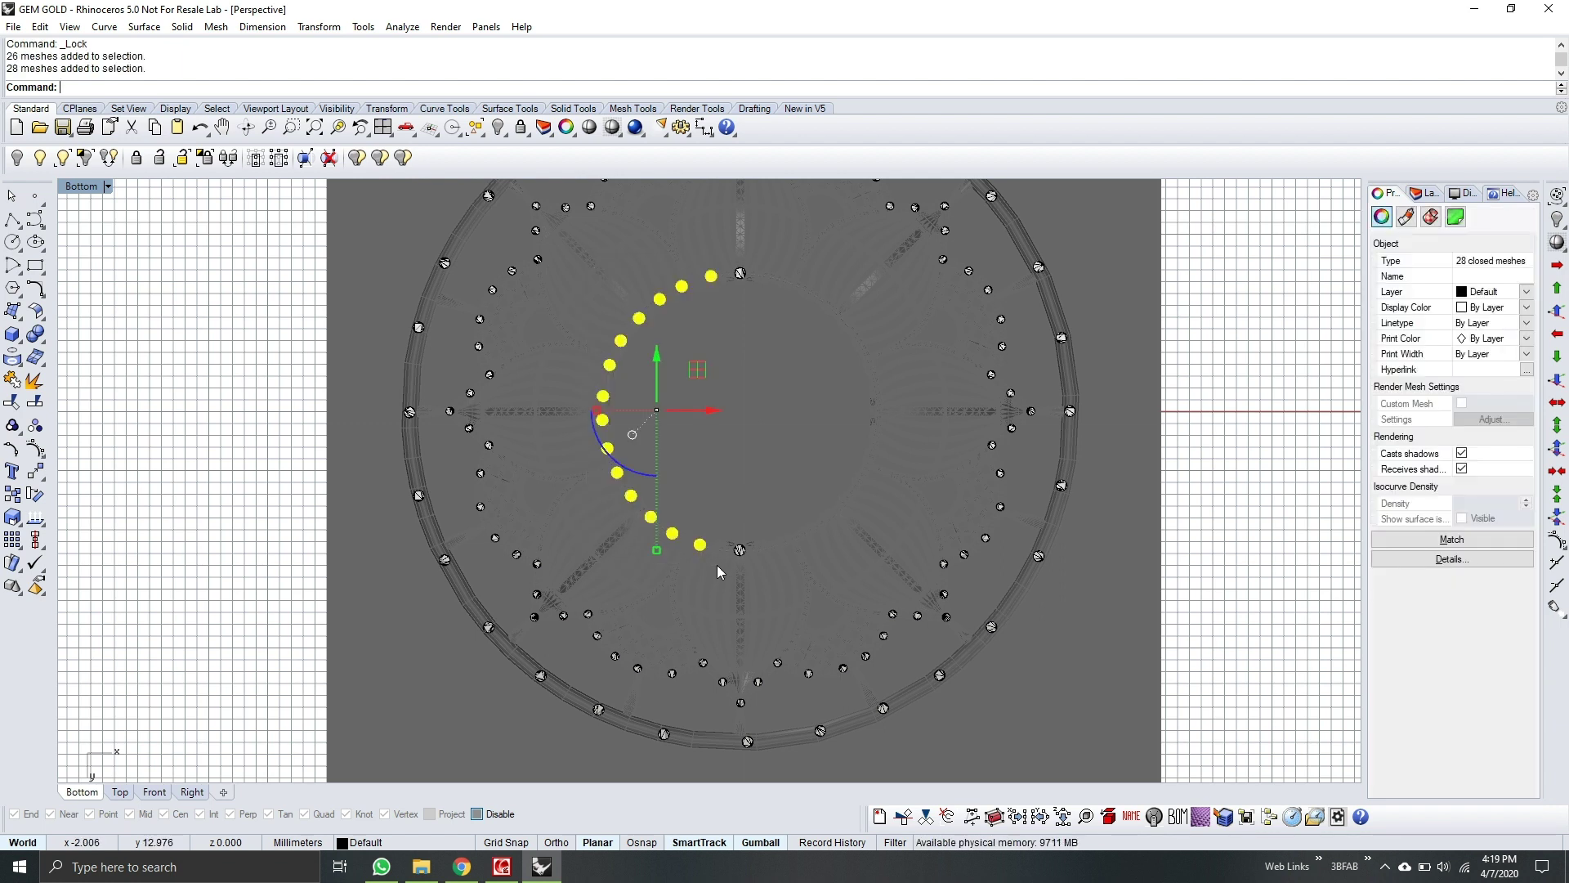
text(Mirror)
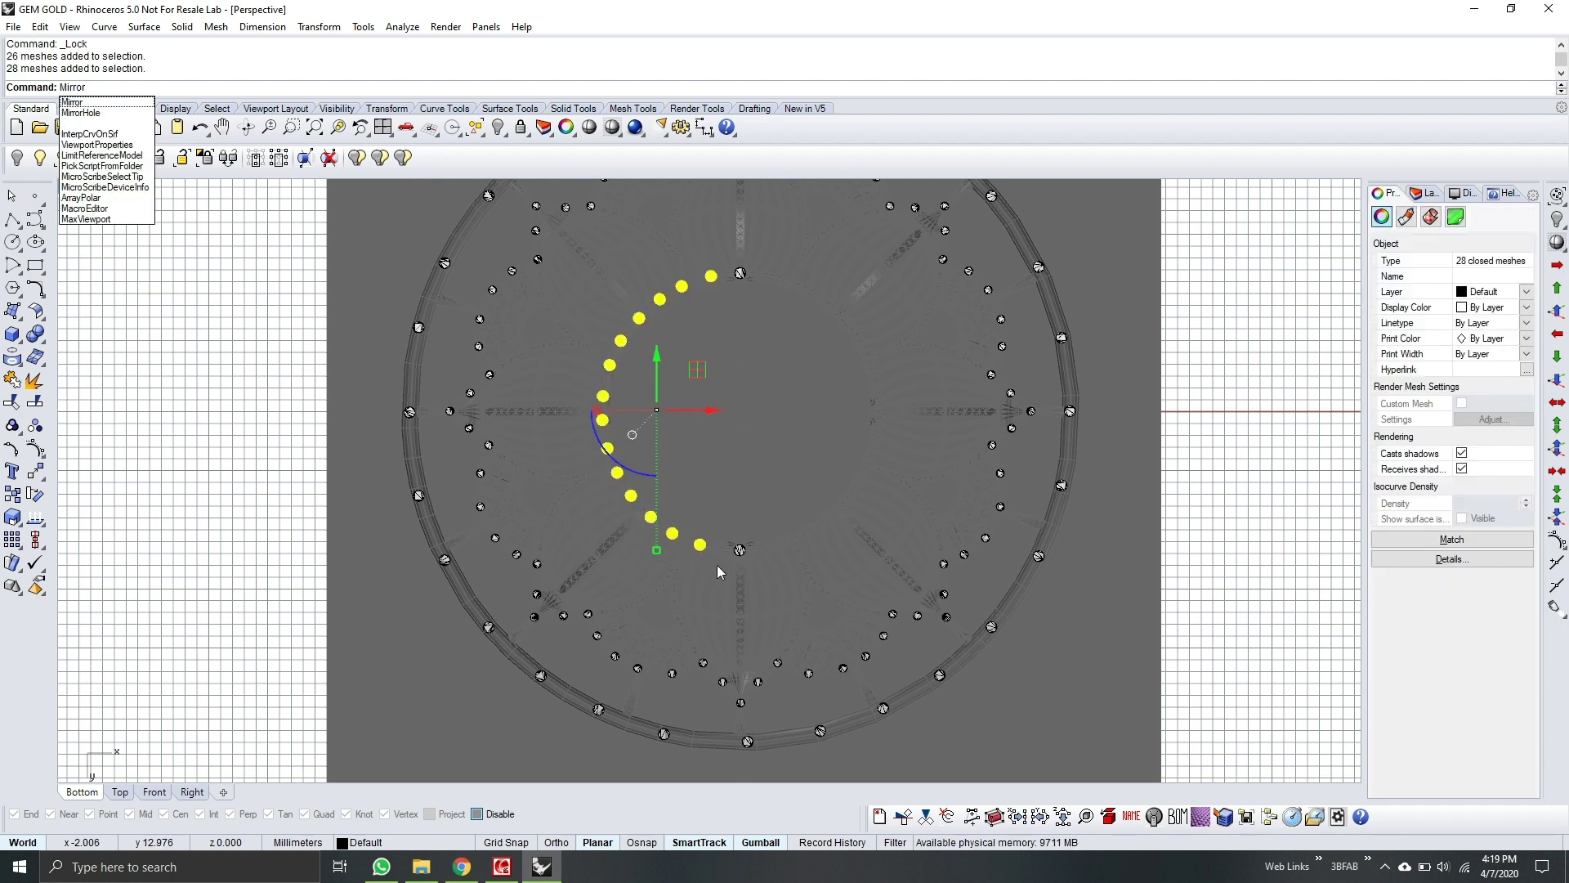
key(Return)
text(0)
key(Return)
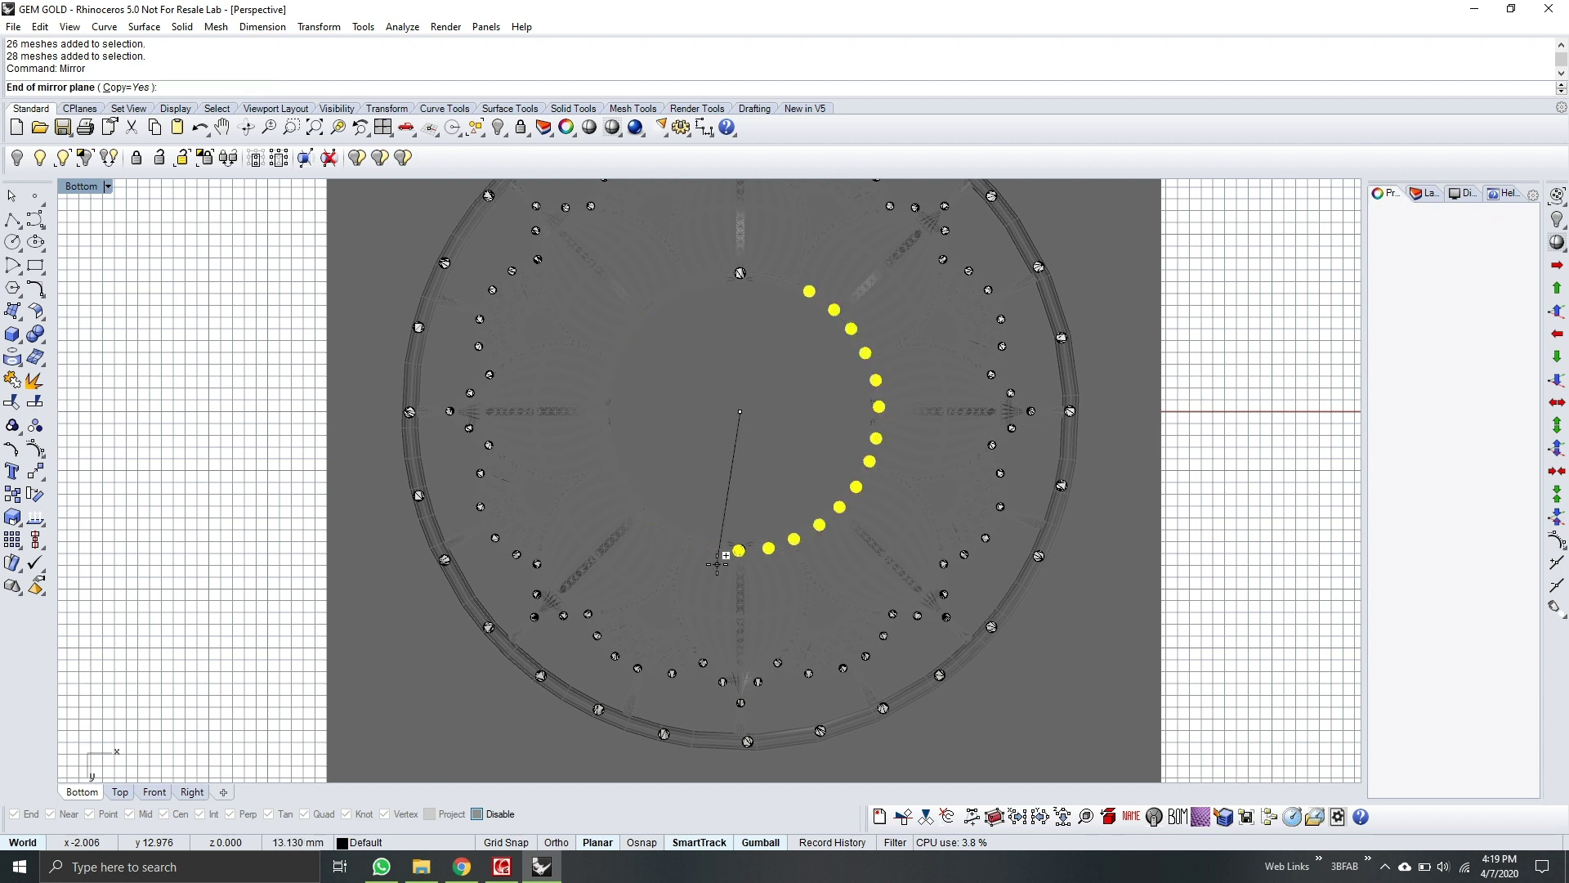
click(737, 560)
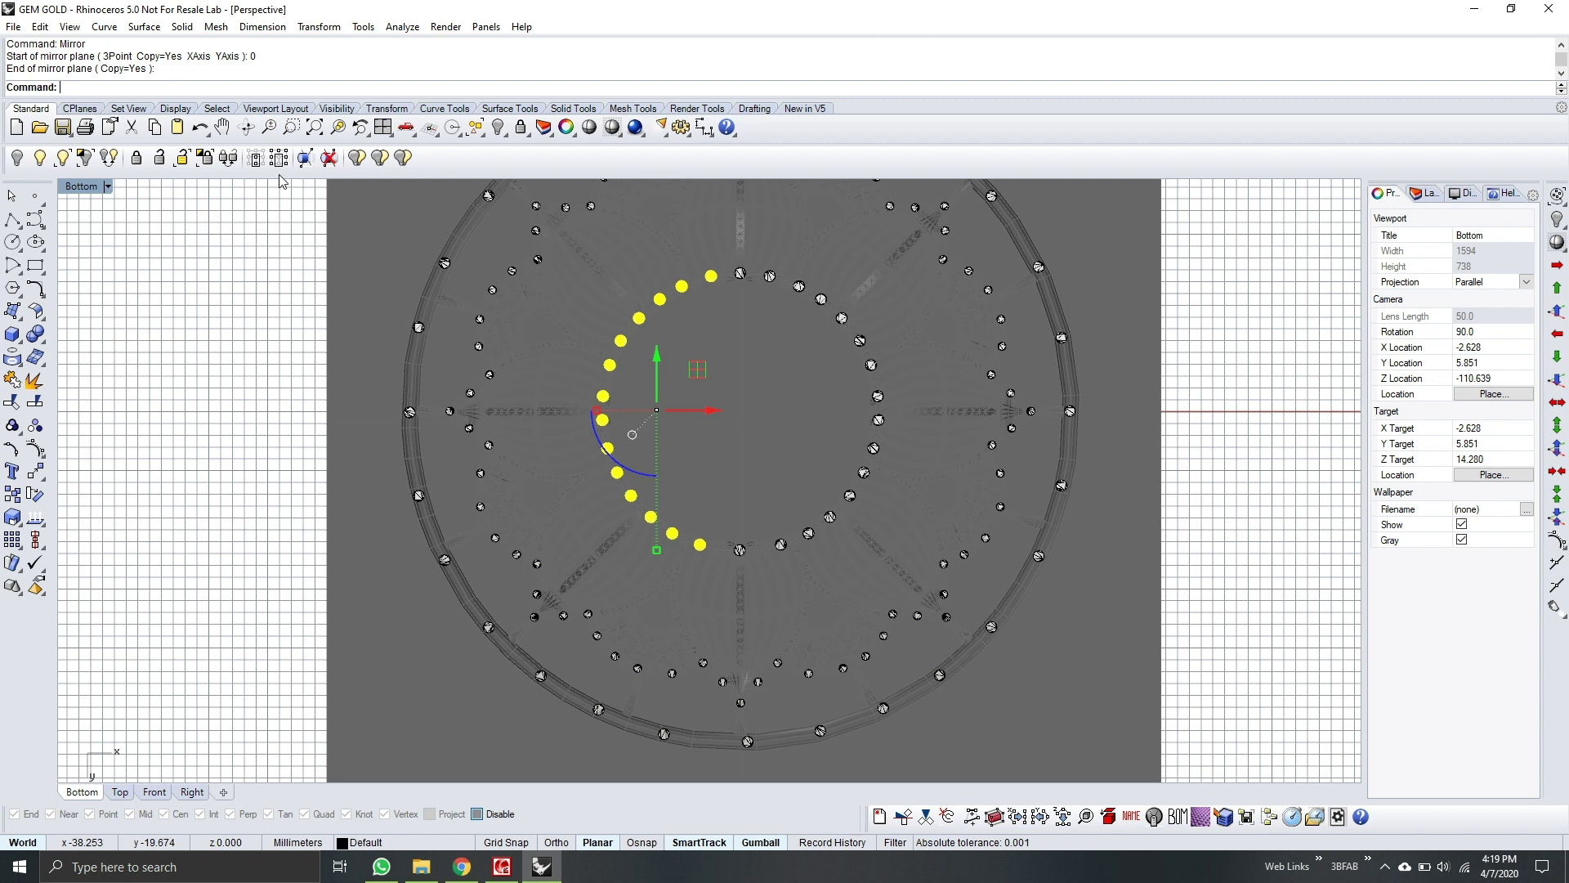
Step: Unlock the flower-and-ring mesh and the rectangular base surface, and delete the base surface
click(159, 158)
right_drag(735, 383, 715, 410)
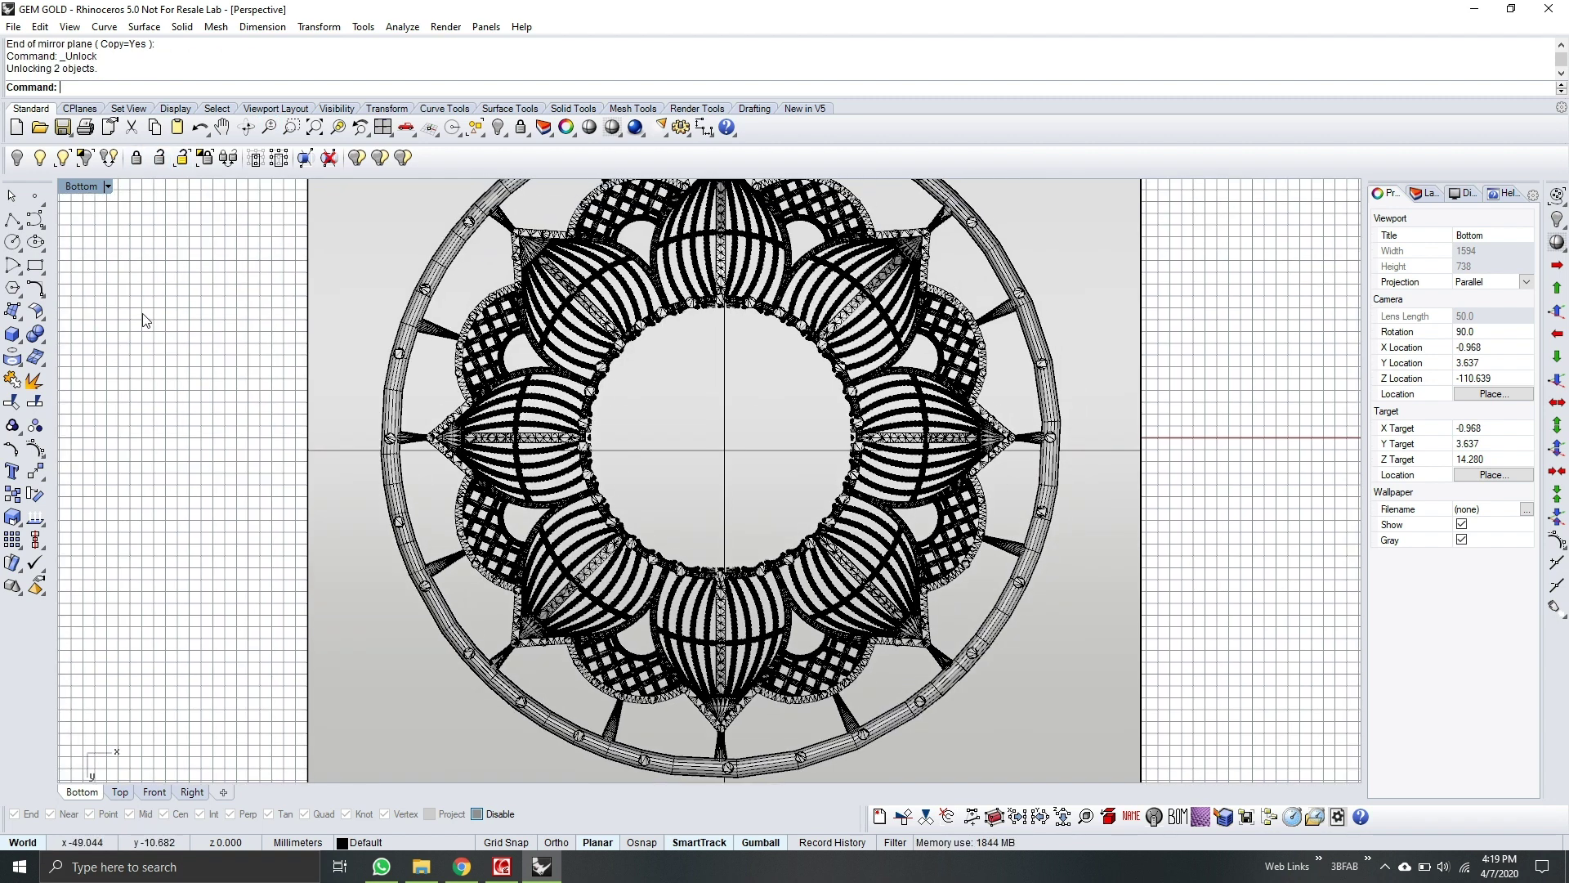
click(338, 252)
key(Delete)
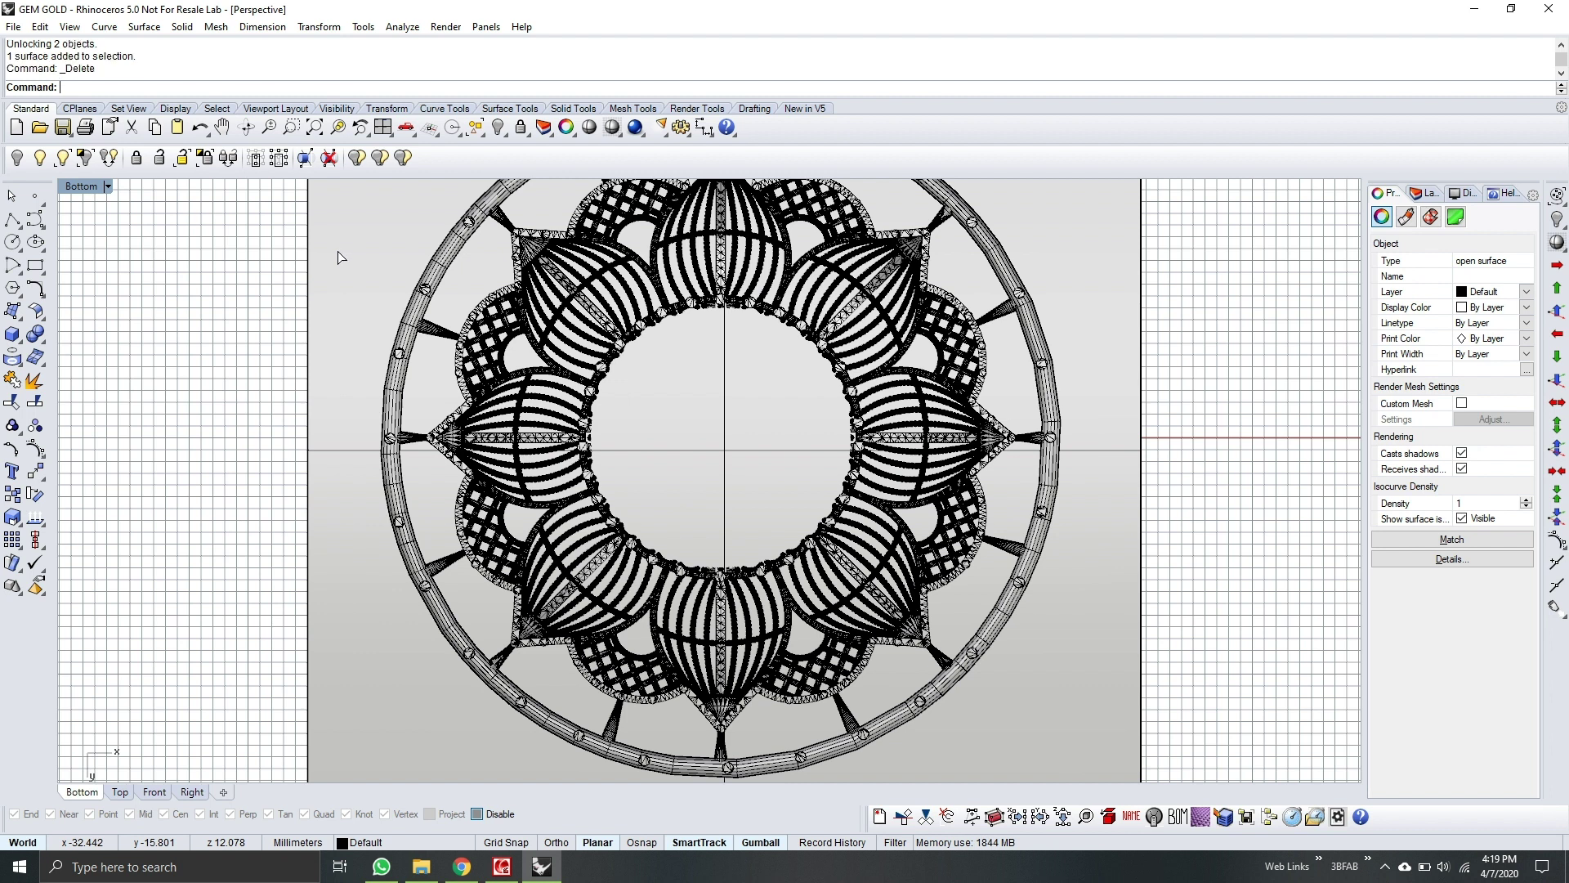
Step: Switch the Bottom viewport to the world Perspective view and join the flower, ring and all support meshes into a single mesh
click(108, 188)
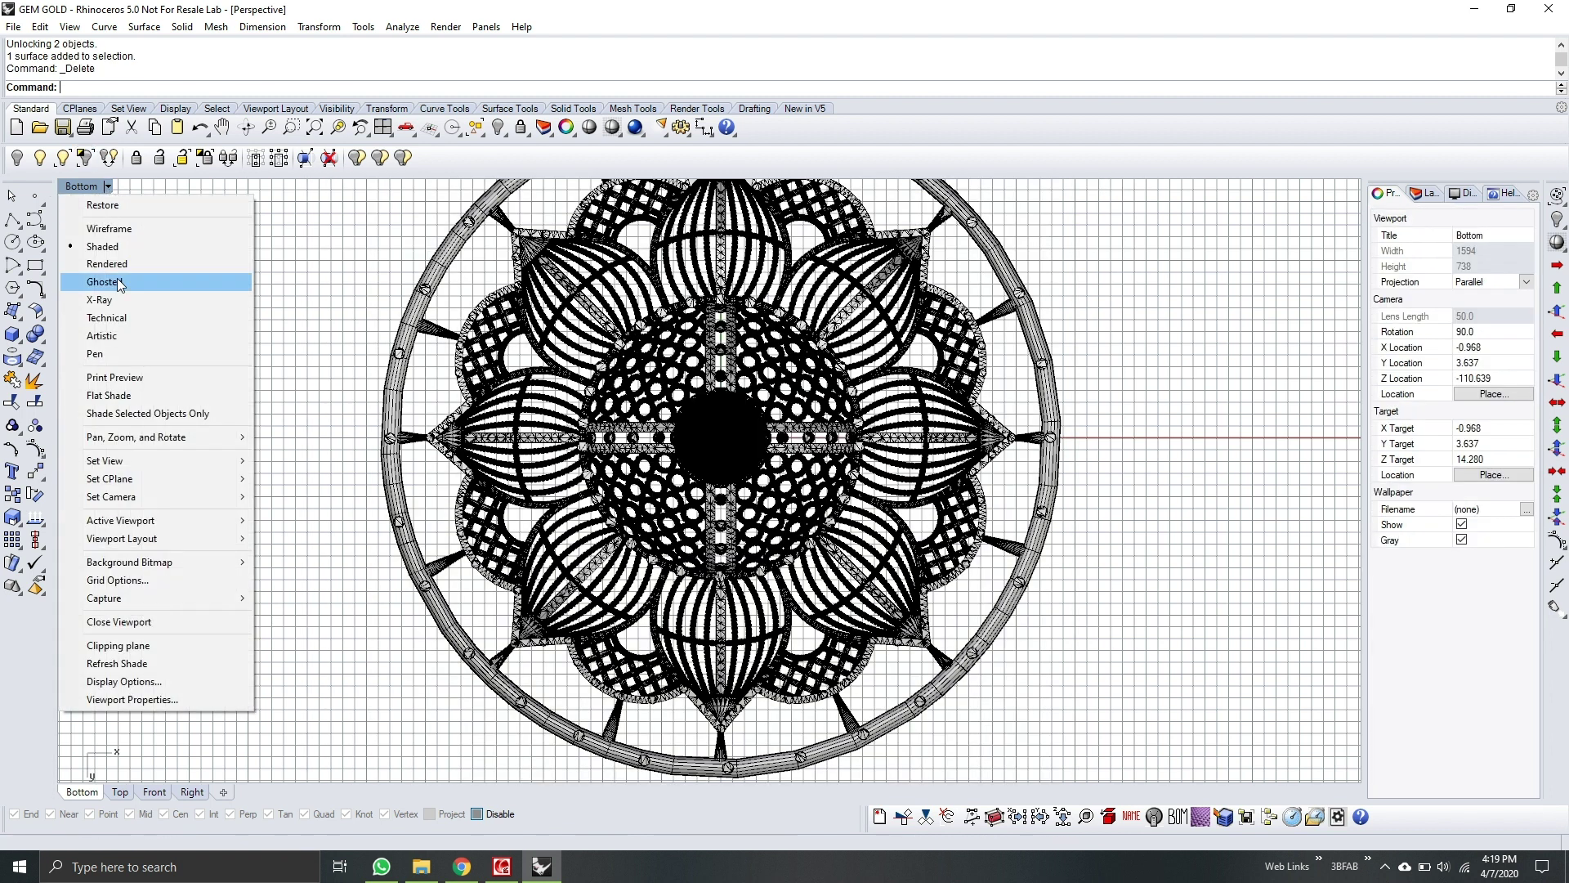
mouse_move(152, 463)
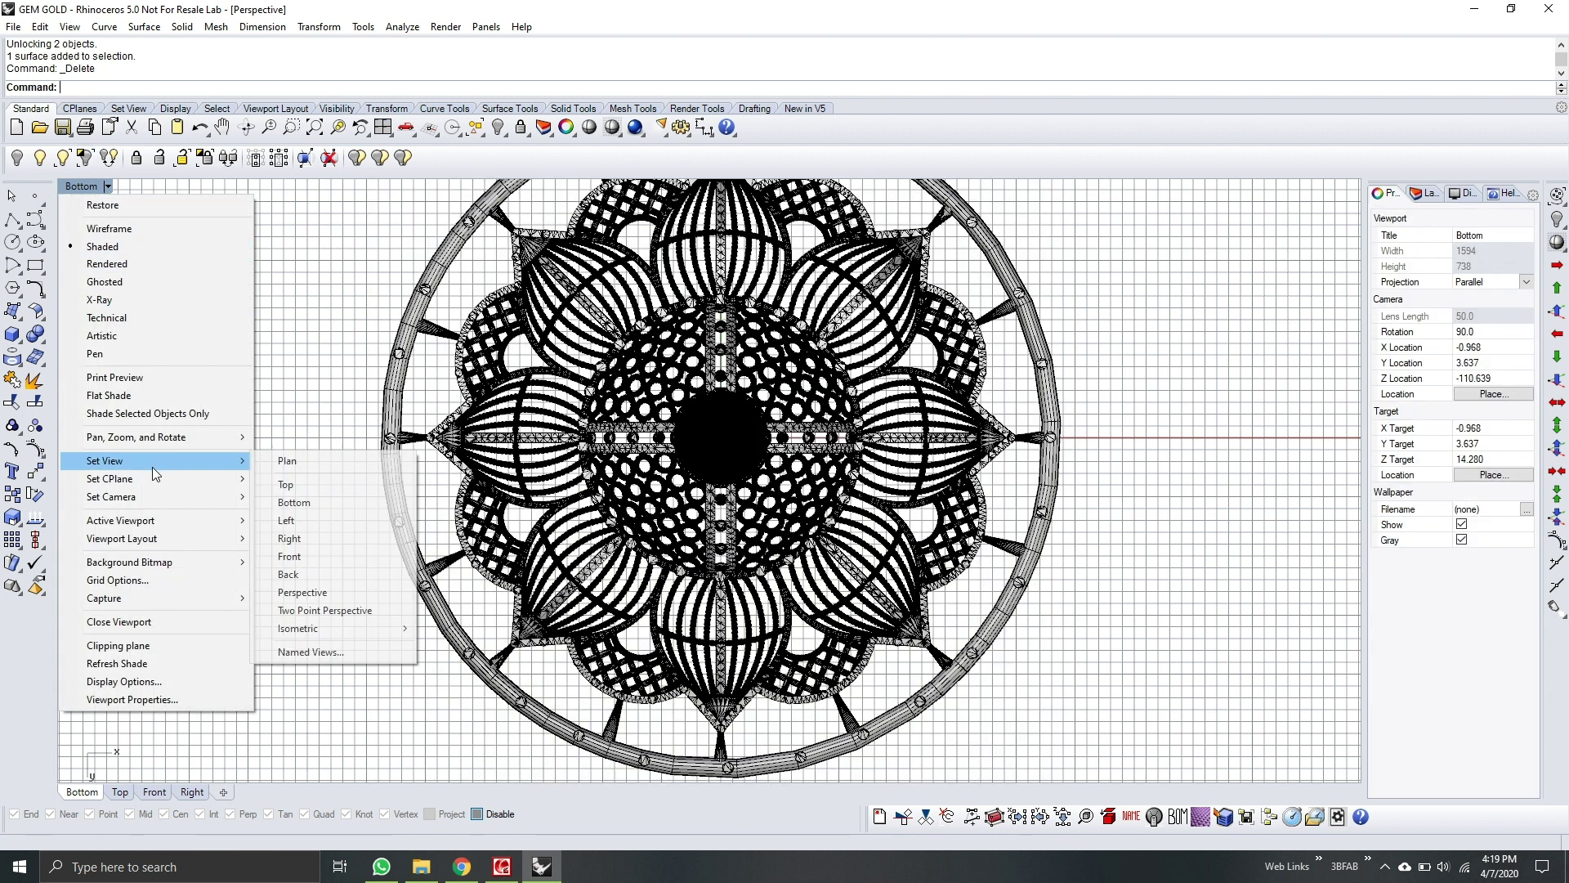
click(316, 595)
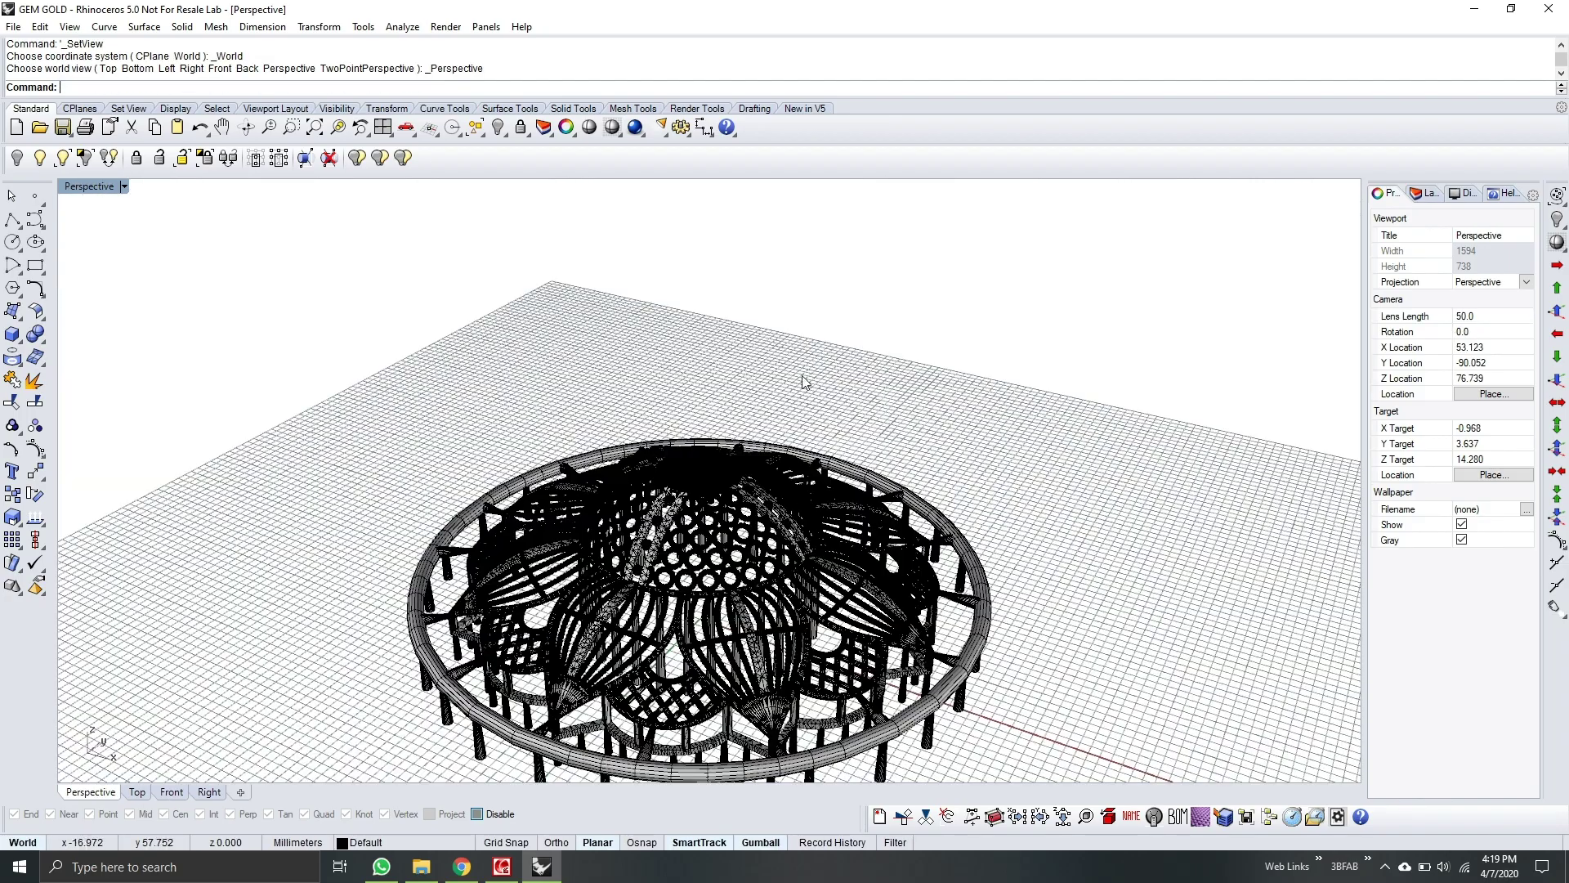
right_drag(870, 560, 567, 570)
shift+right_drag(787, 488, 709, 521)
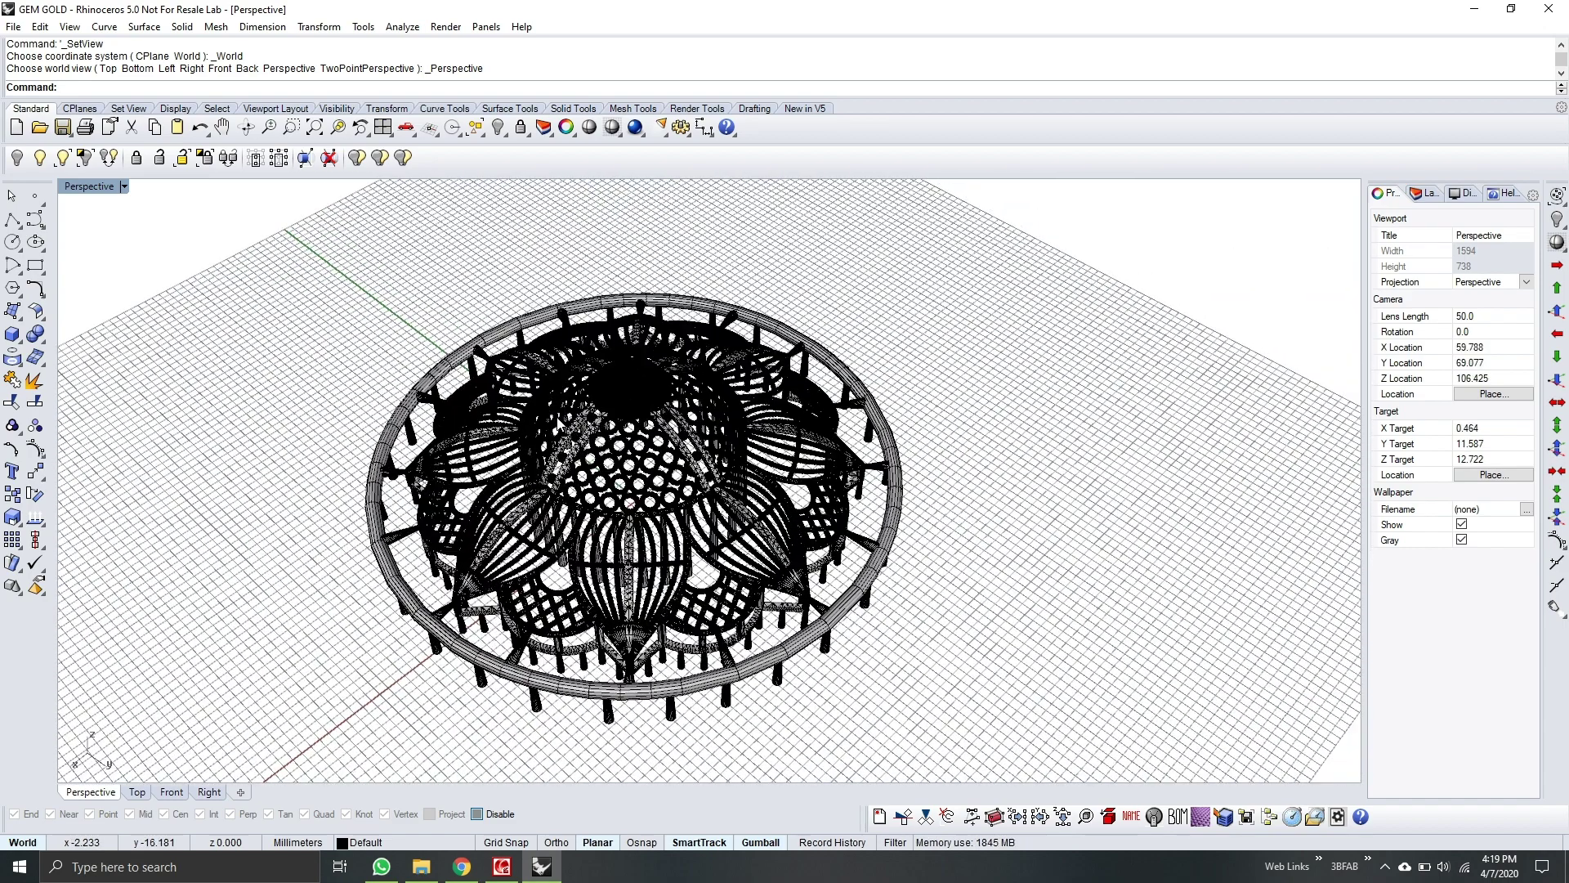
key(ctrl+a)
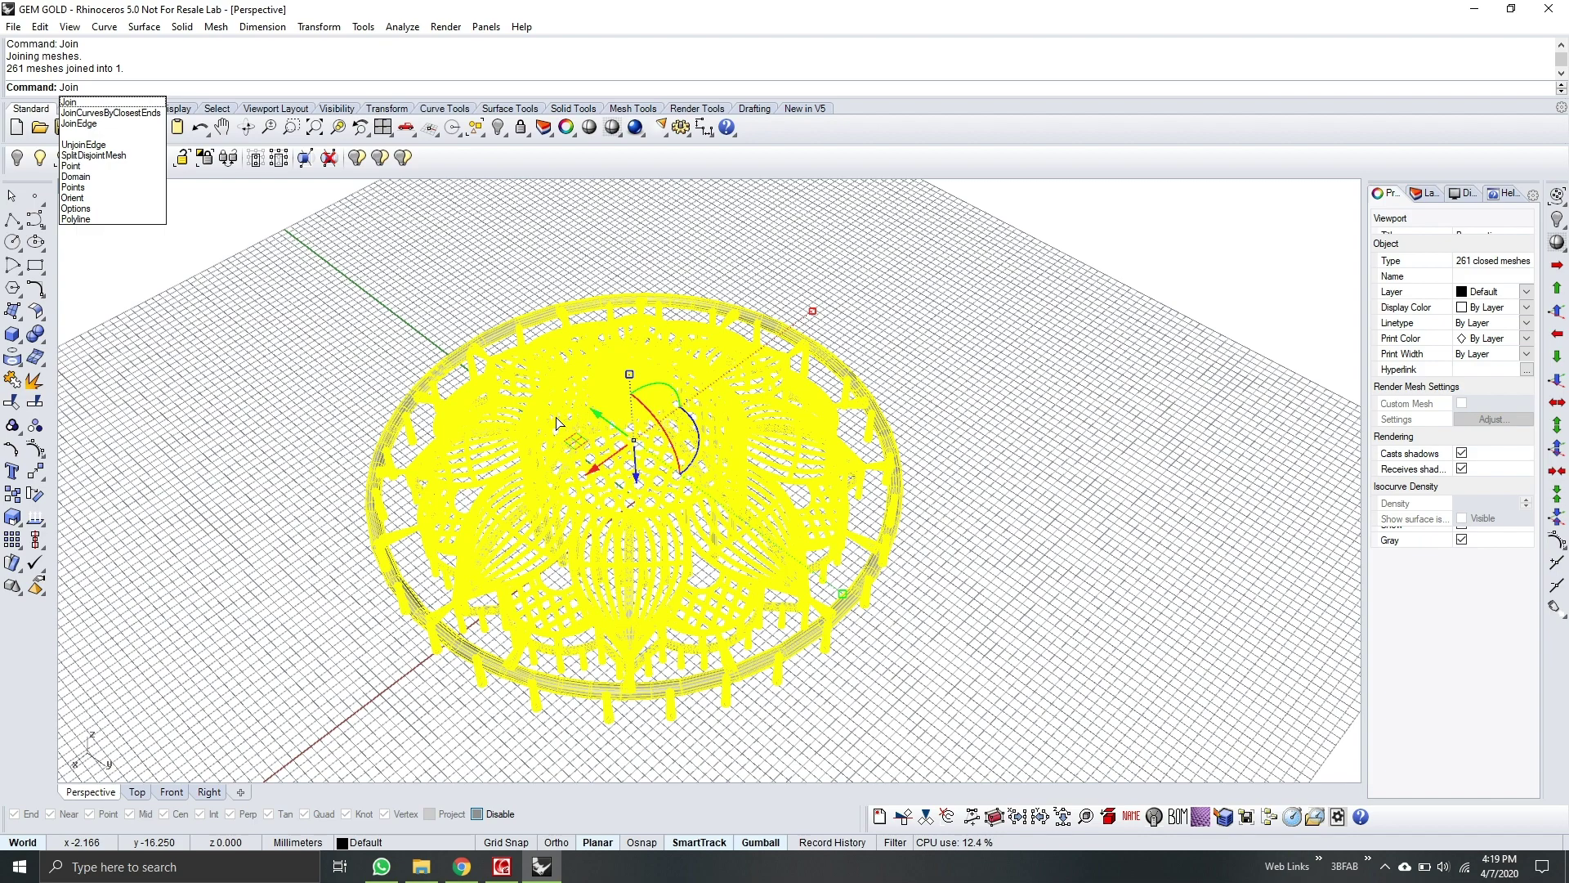
key(Return)
Step: Export the joined mesh to the Desktop as an STL file named Casting Ways and Supports
right_drag(729, 602, 601, 526)
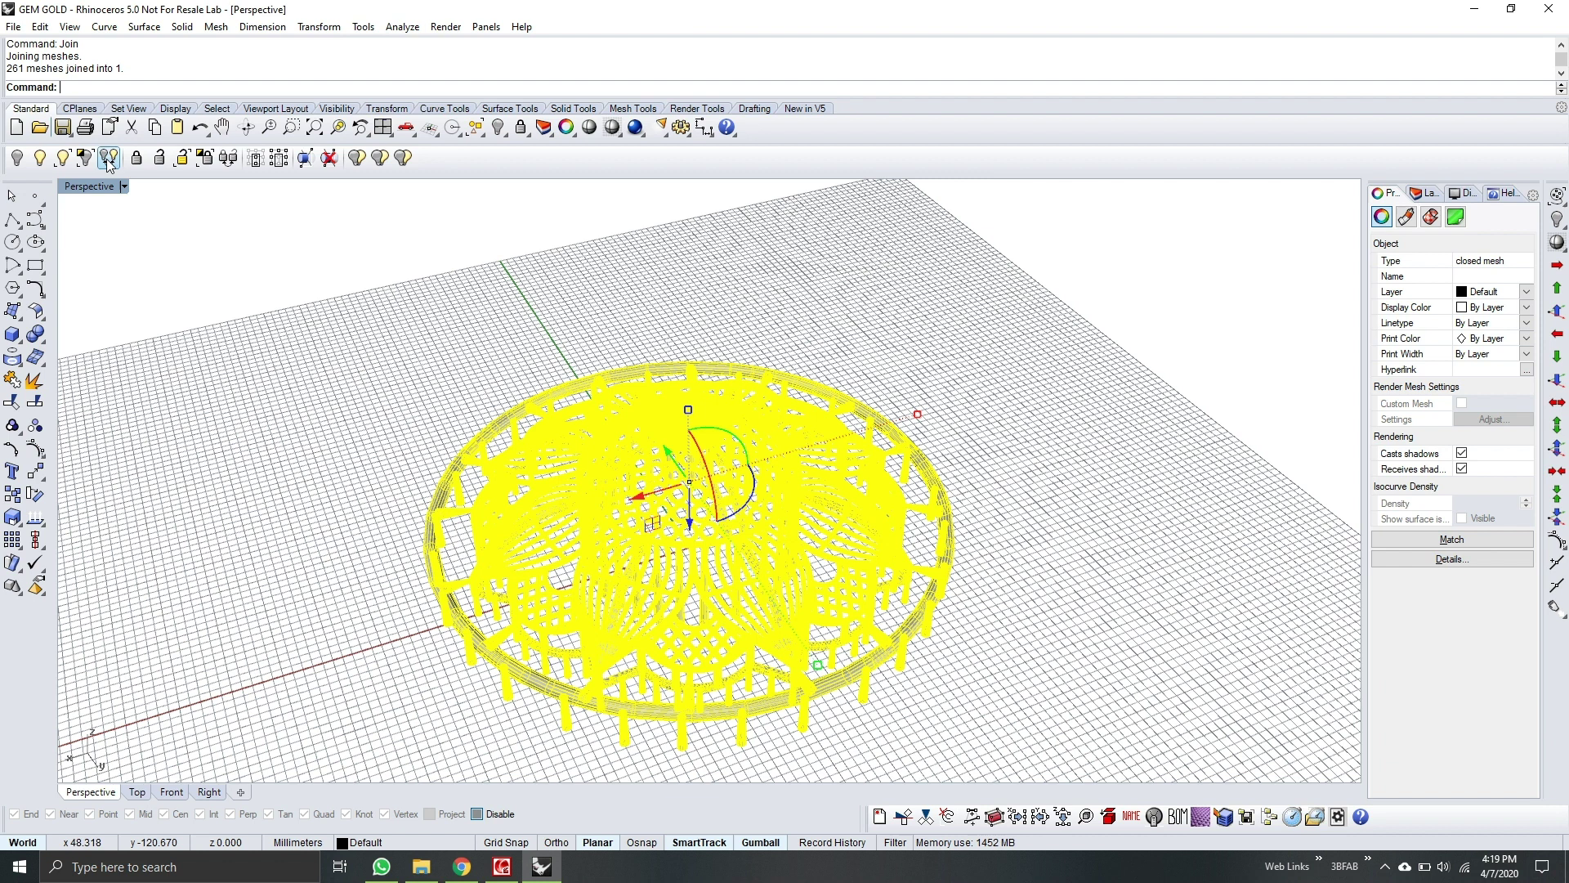
click(13, 28)
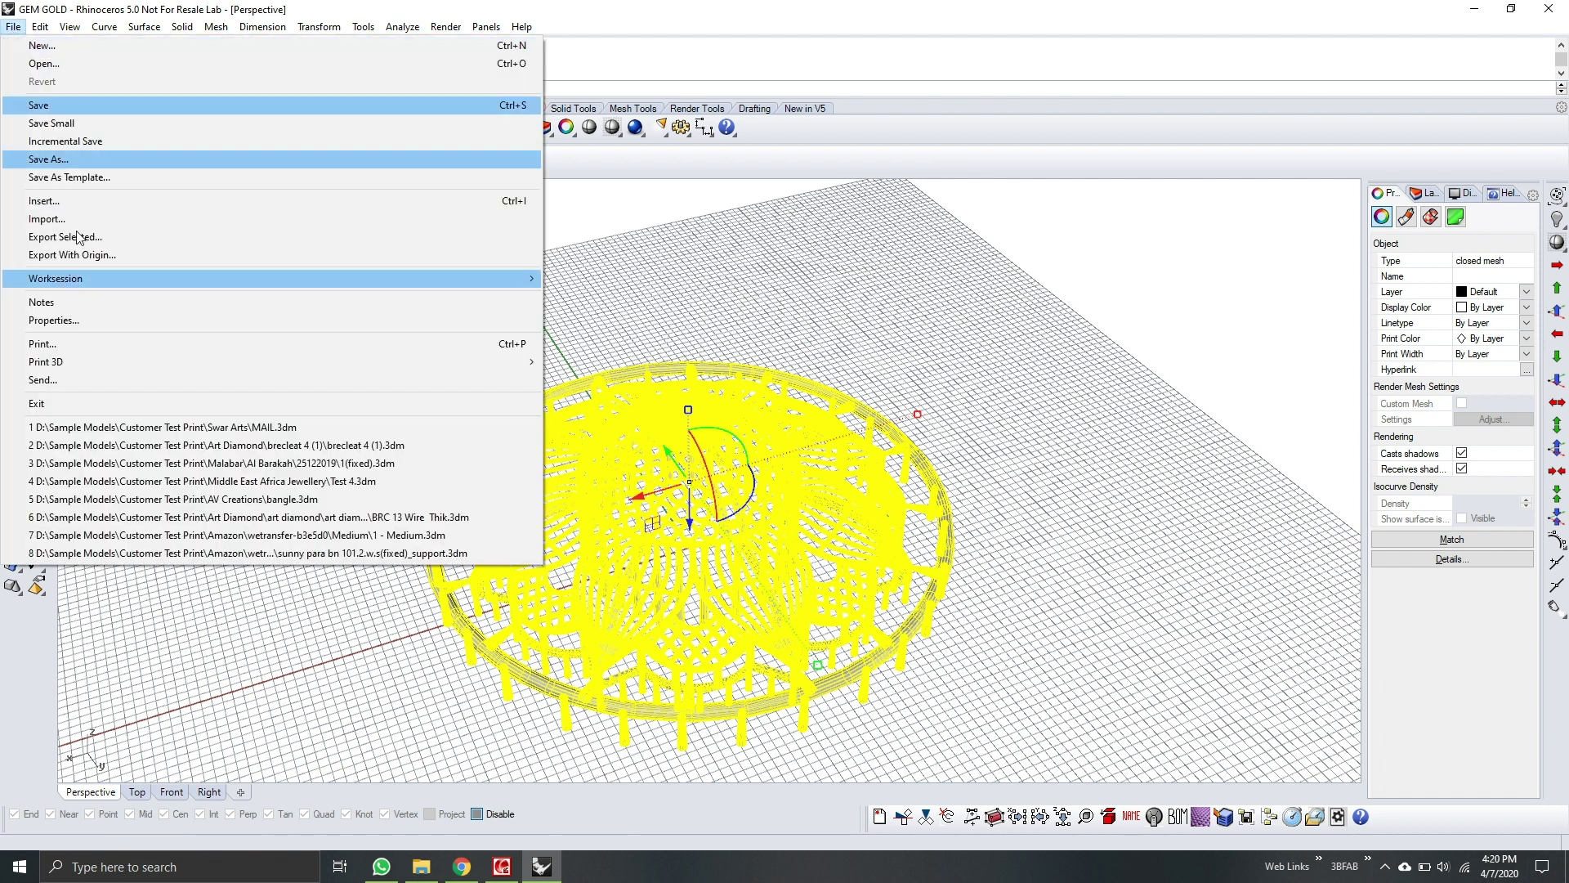
key(Escape)
text(Export)
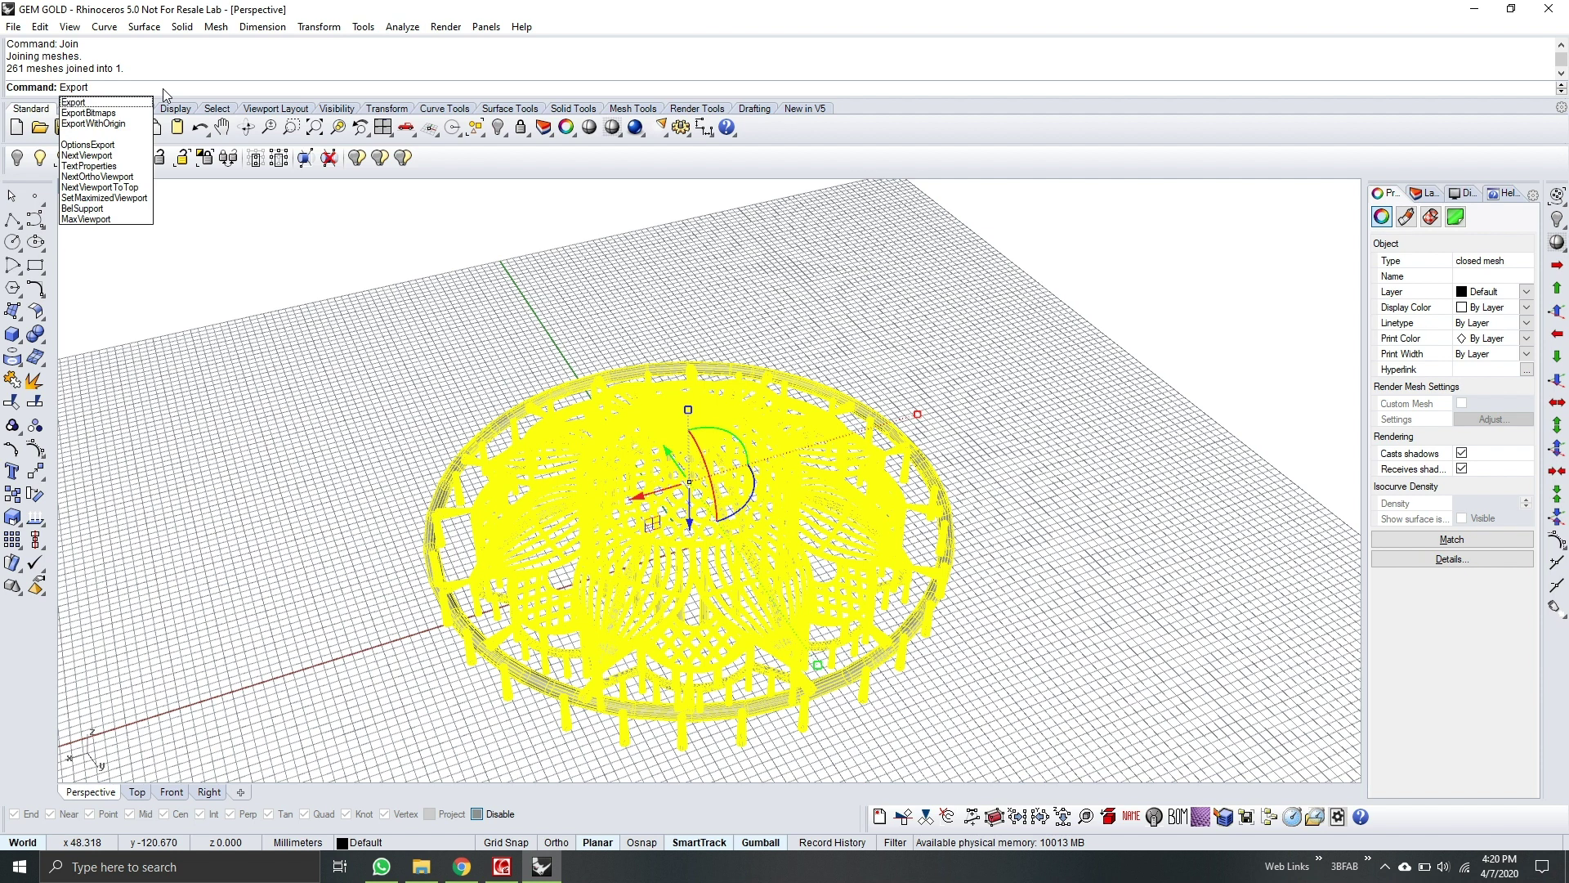
key(Return)
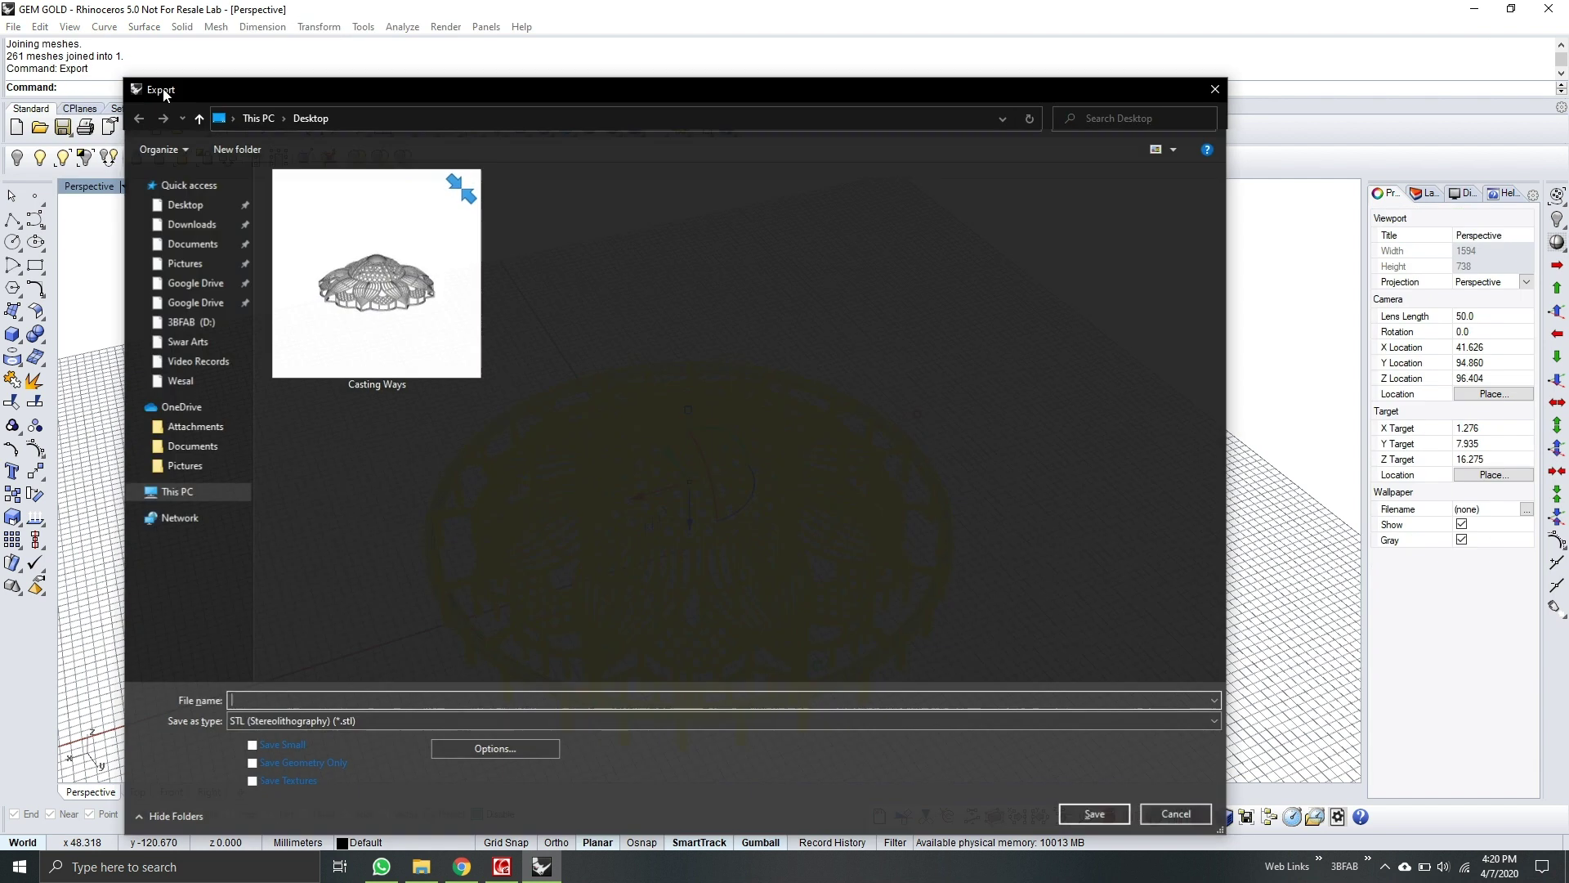
click(368, 384)
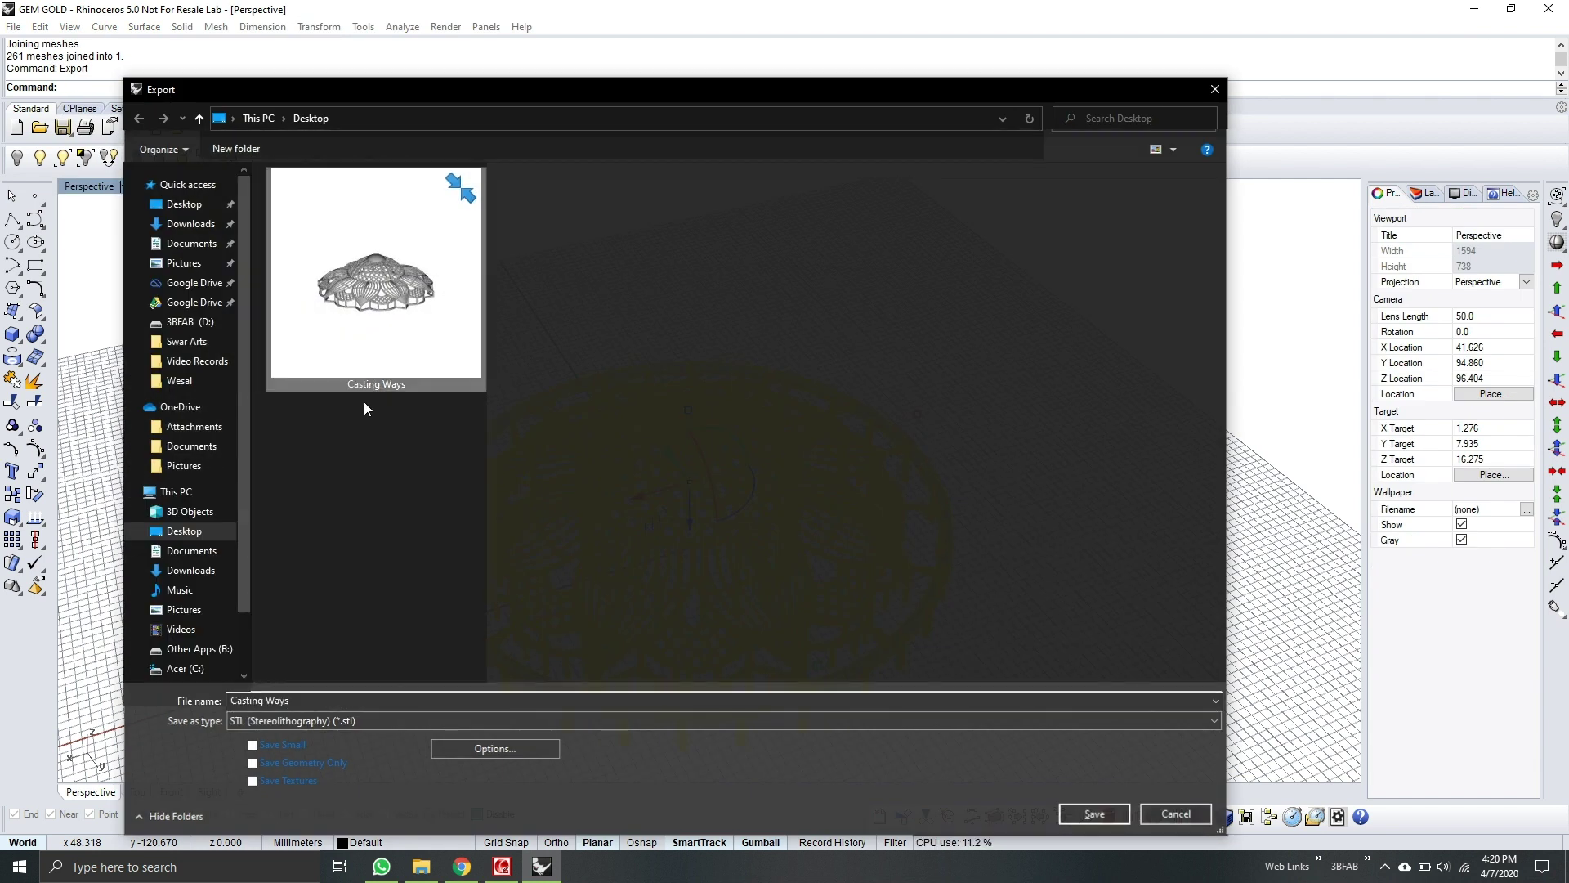
click(311, 699)
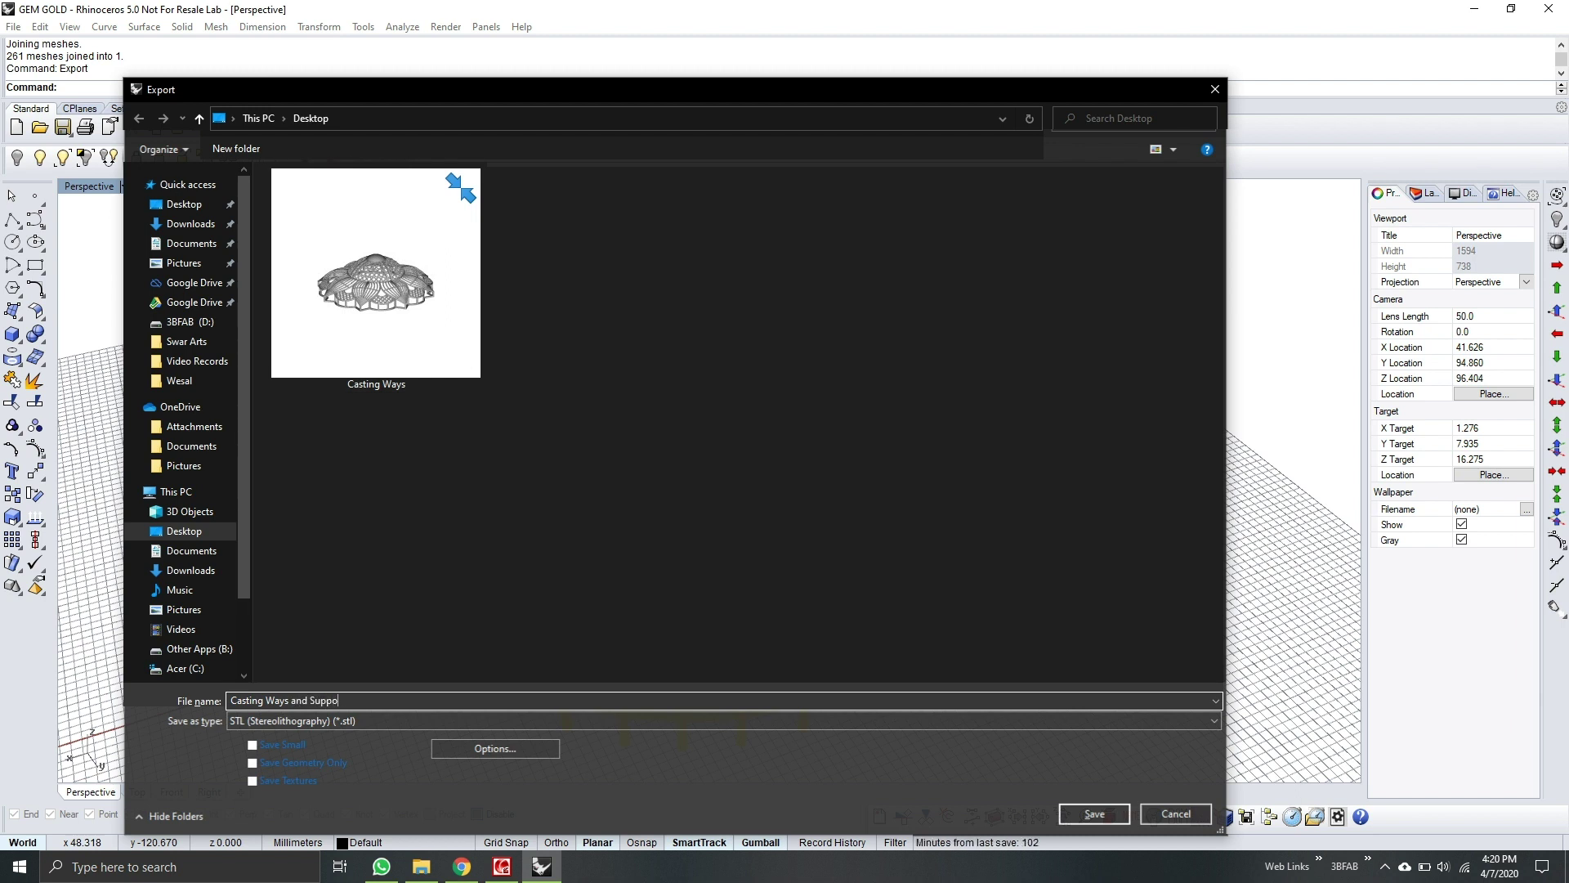
text(and Supports)
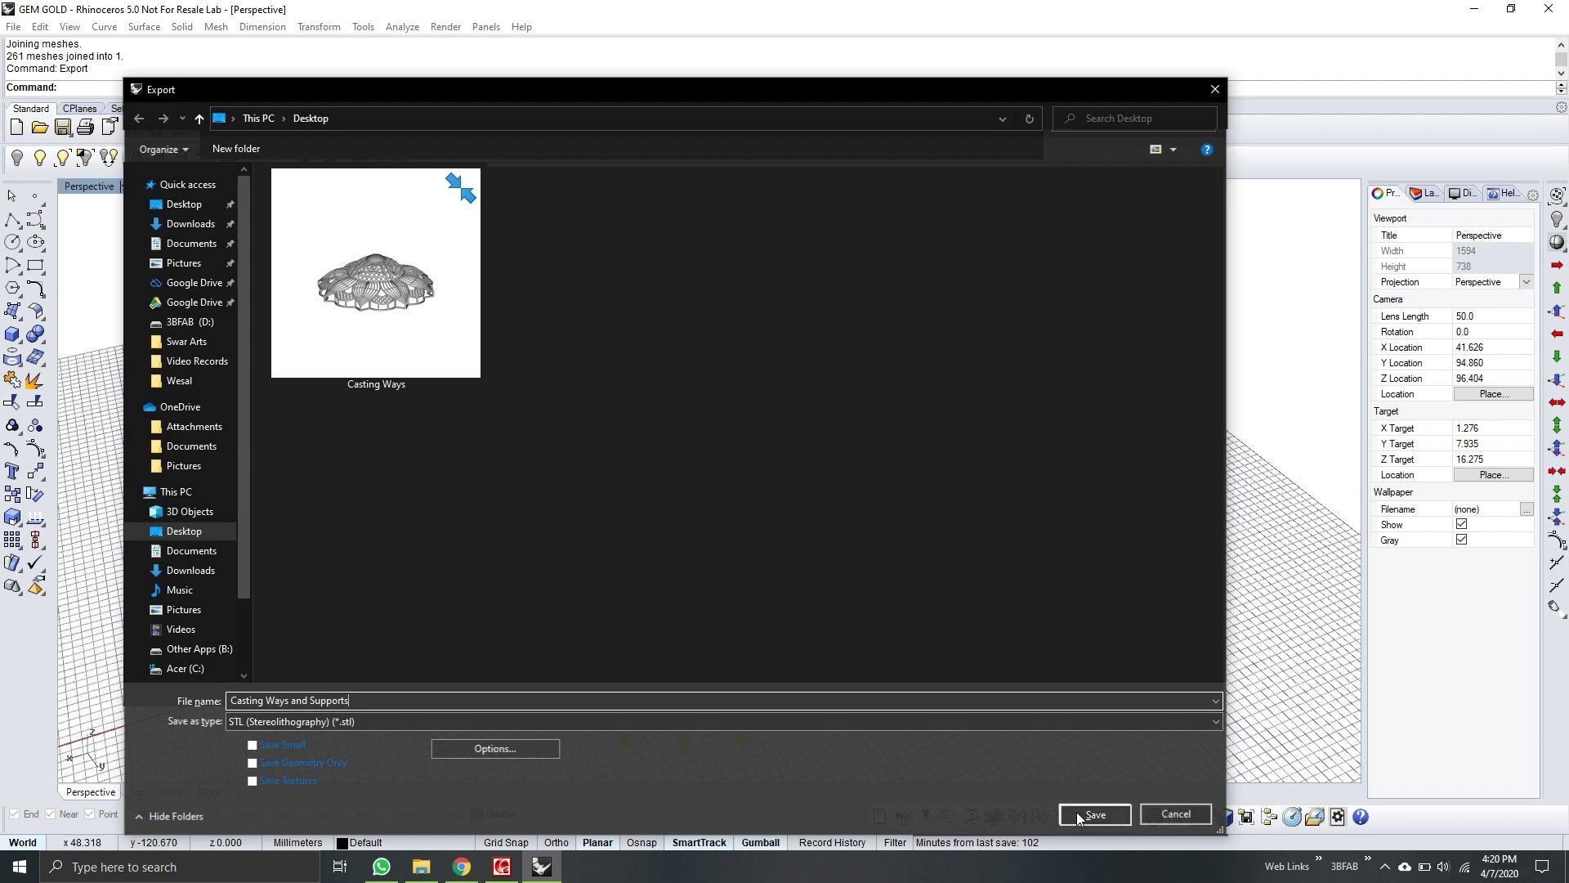
click(1094, 813)
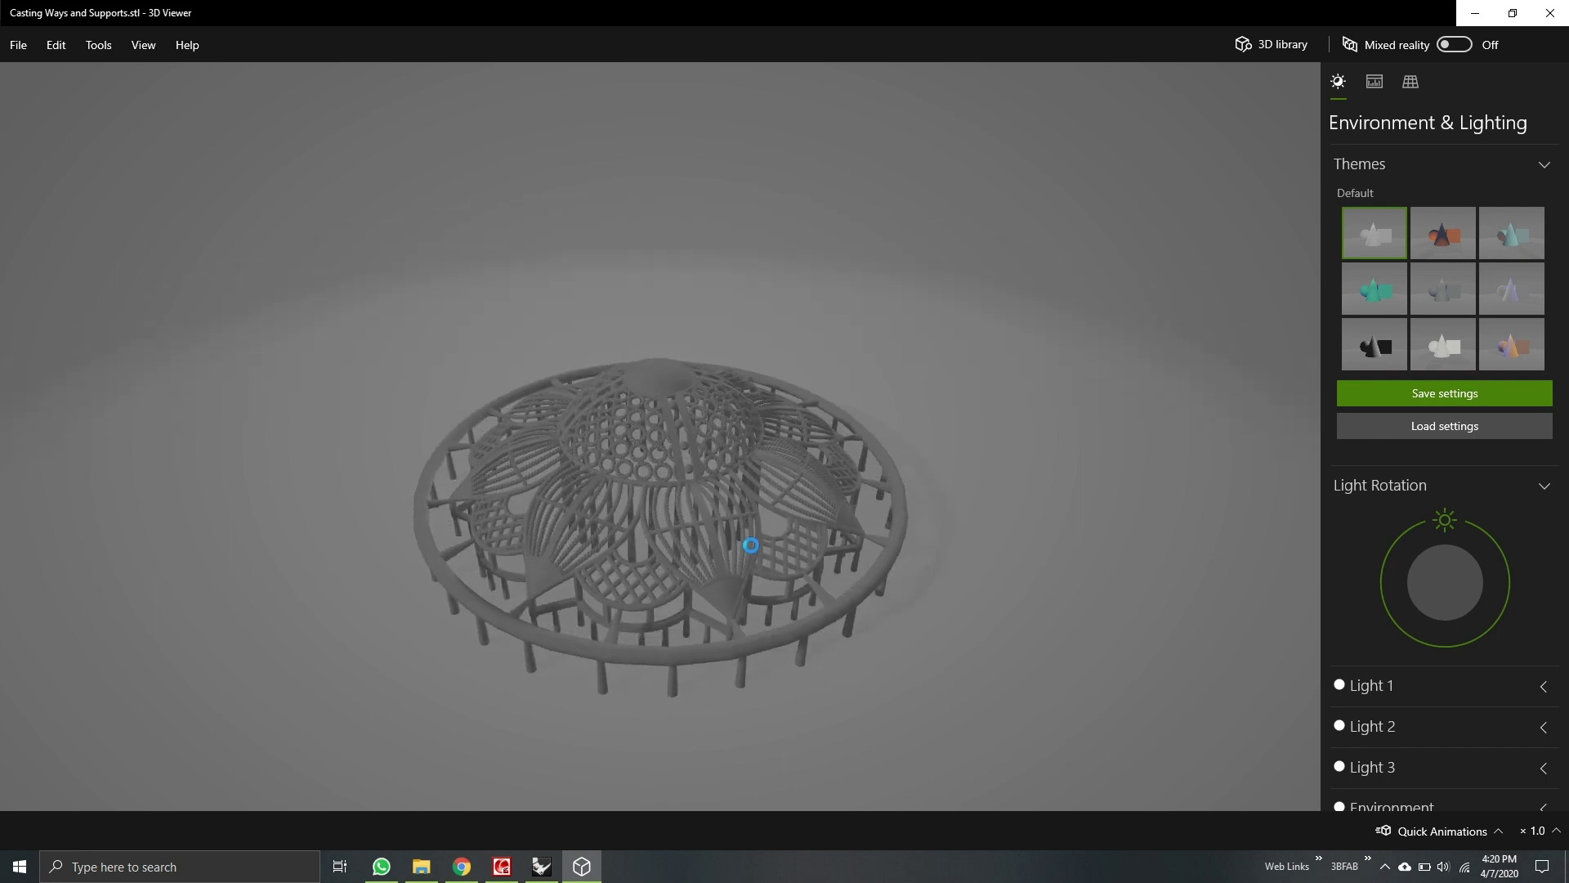
Step: Examine the supports of the exported Casting Ways and Supports.stl from below in 3D Viewer
drag(751, 545, 624, 312)
drag(895, 357, 792, 434)
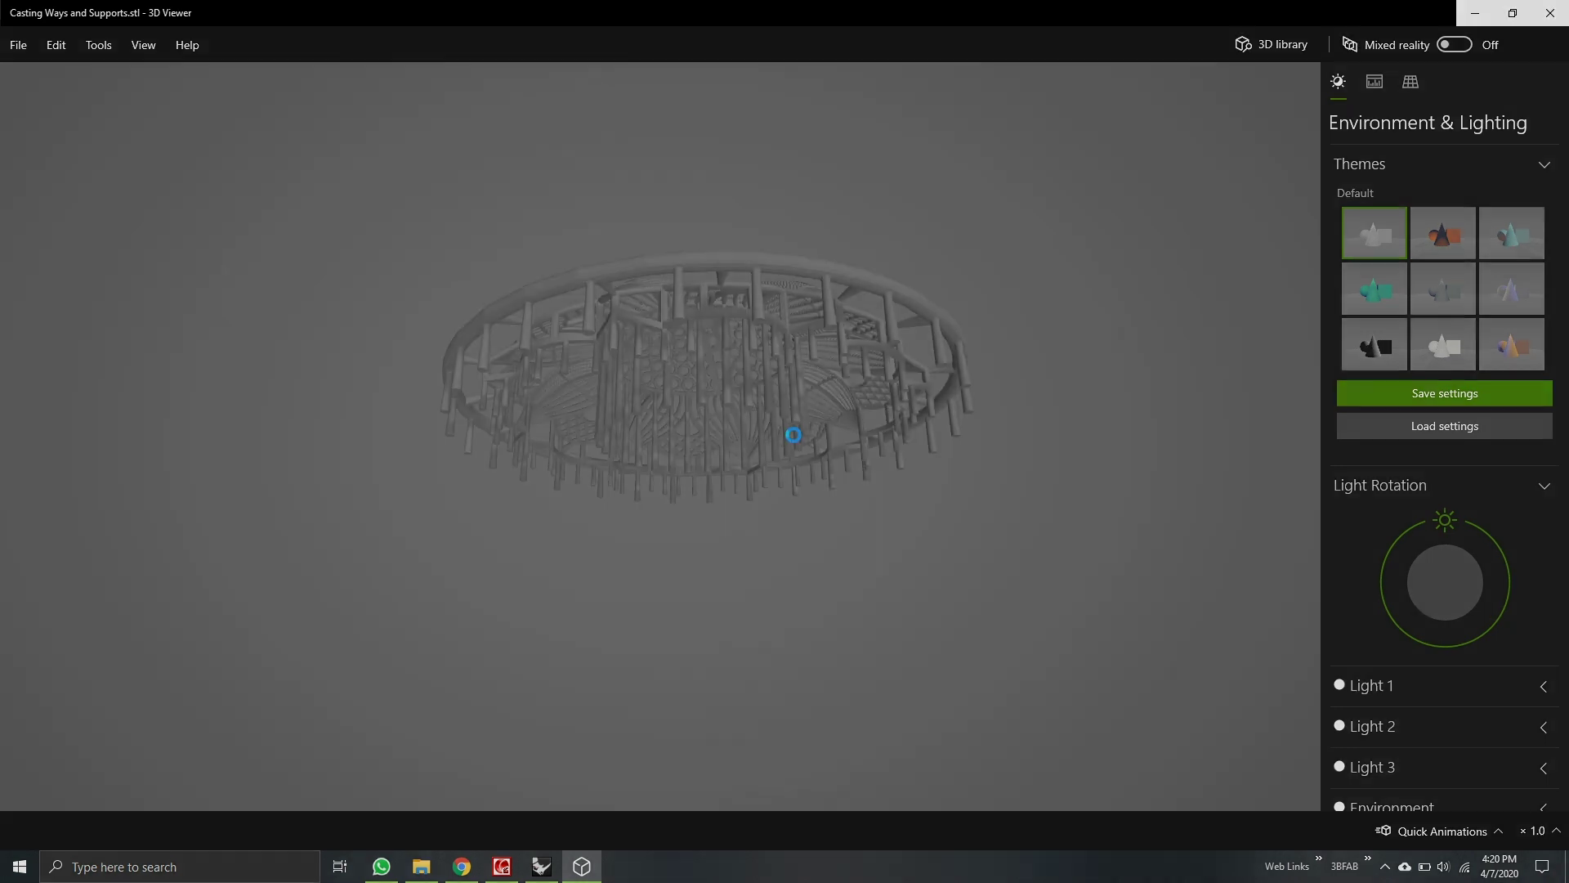